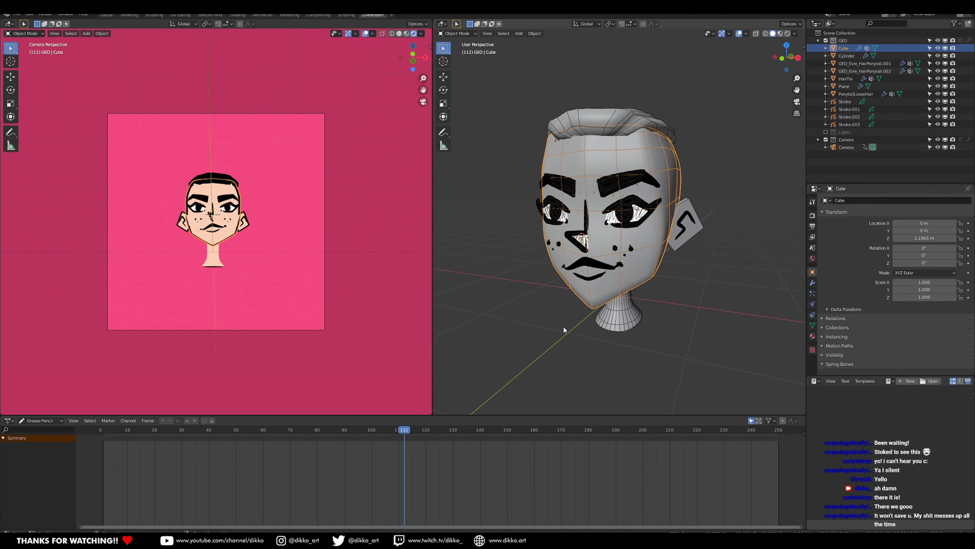
Play the head animation from the start of the timeline and view the 3D head from several angles.
middle_drag(563, 327, 624, 309)
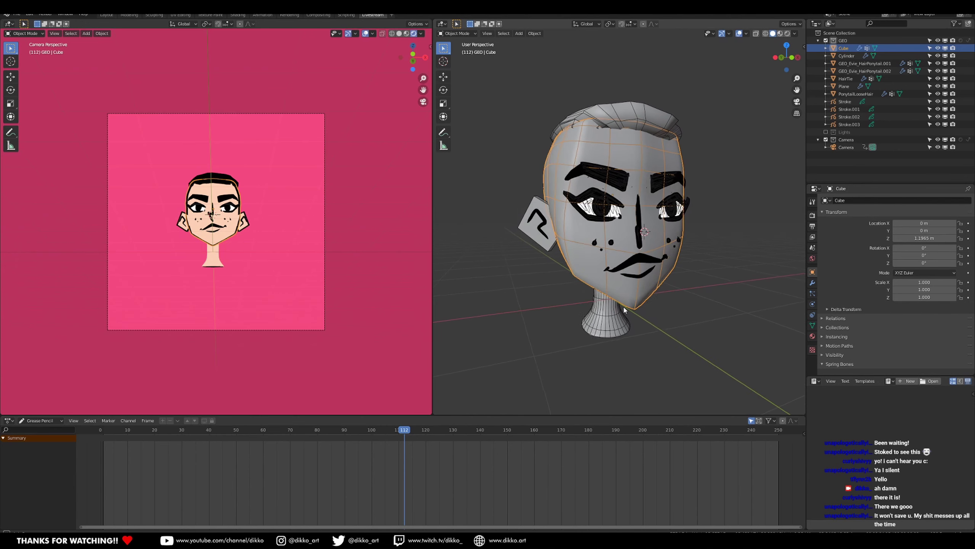
click(107, 432)
key(space)
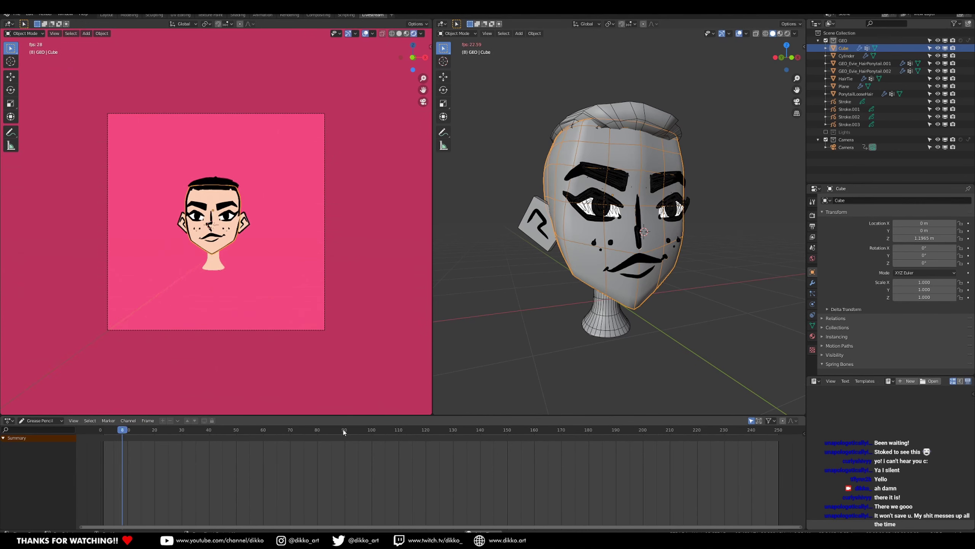
mouse_move(588, 354)
middle_down()
mouse_move(571, 335)
mouse_move(583, 341)
middle_up()
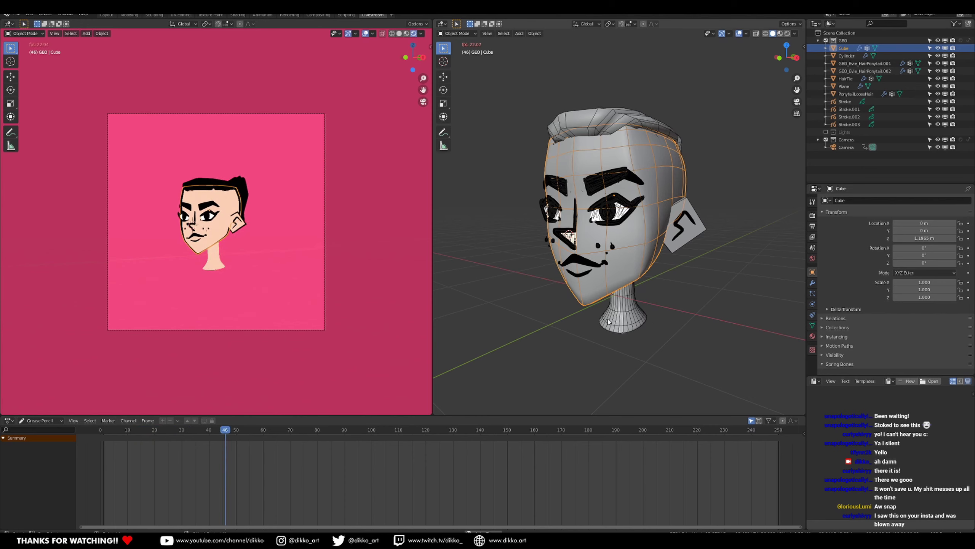
middle_drag(608, 318, 533, 270)
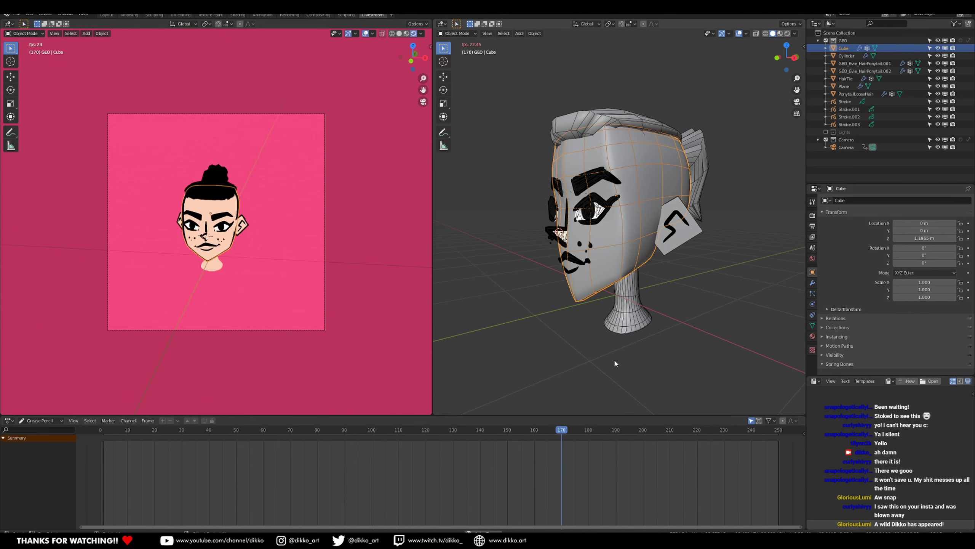
Switch to Streamlabs OBS to check the live stream and return to Blender.
key(alt+Tab)
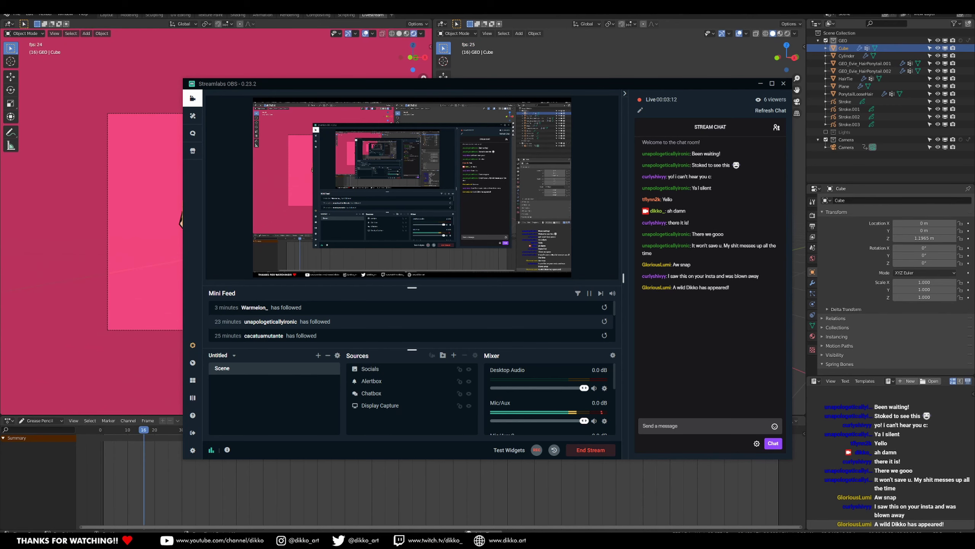
mouse_move(358, 542)
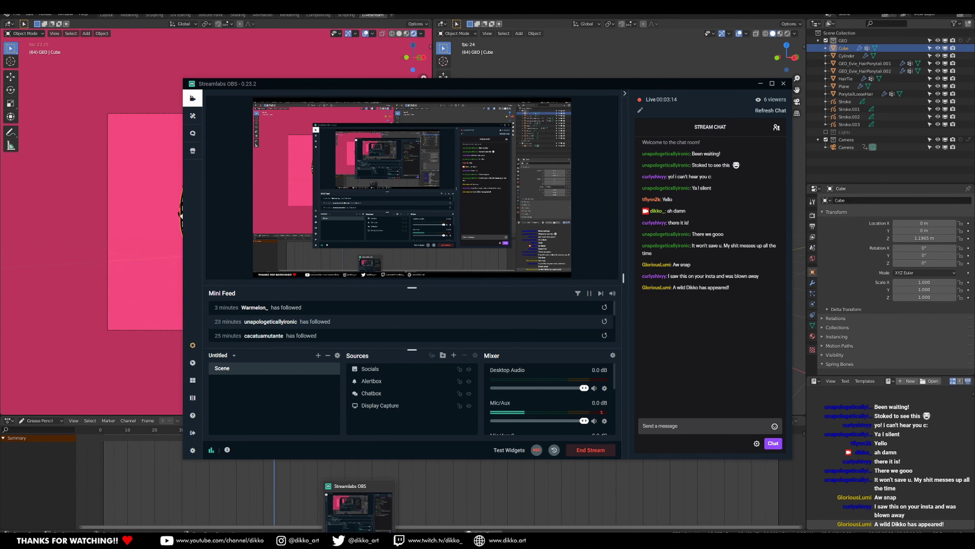
click(359, 543)
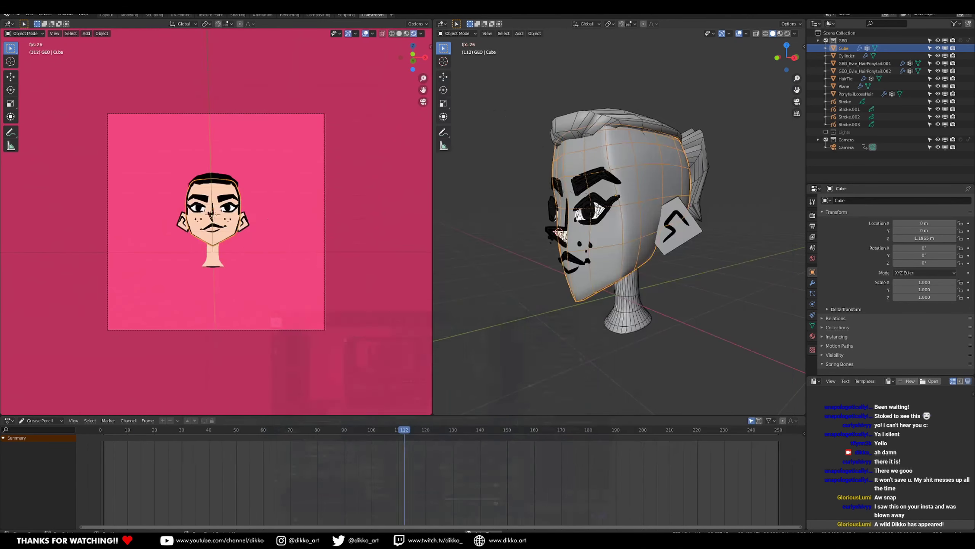
Stop the animation playback and return the timeline to frame 1.
key(space)
mouse_move(107, 434)
mouse_down()
mouse_move(244, 454)
mouse_move(595, 472)
mouse_move(325, 471)
mouse_move(104, 450)
mouse_up()
middle_drag(546, 276, 631, 261)
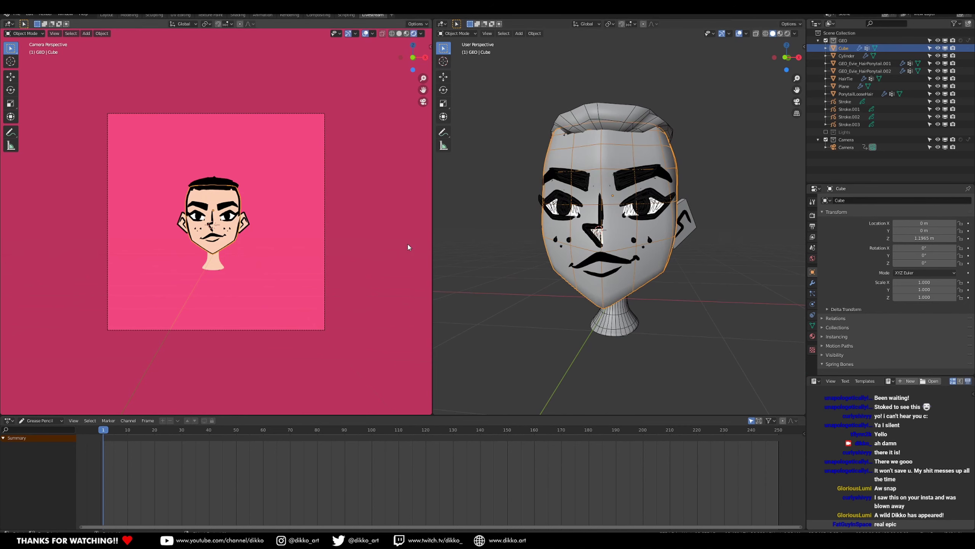
mouse_move(635, 286)
middle_down()
mouse_move(639, 255)
mouse_move(608, 298)
mouse_move(569, 300)
mouse_move(624, 302)
mouse_move(619, 274)
middle_up()
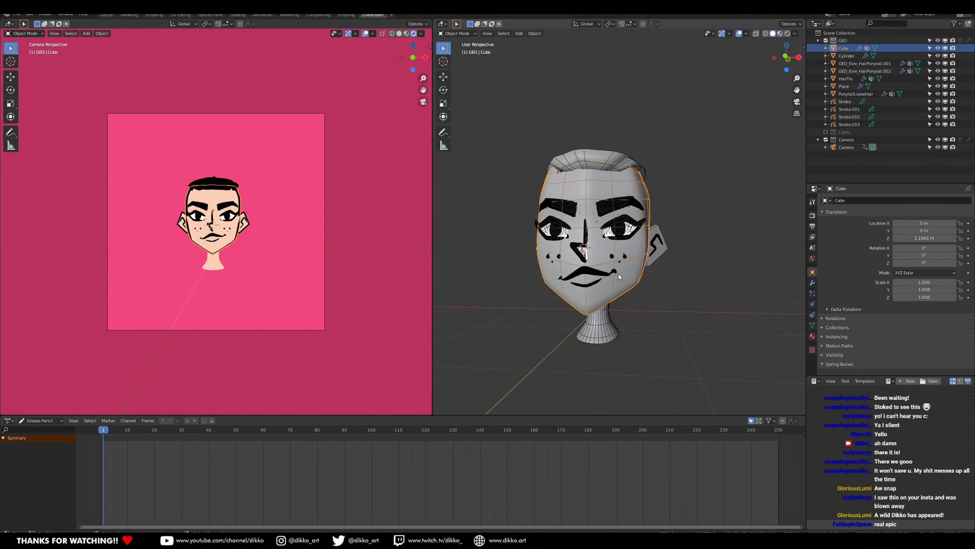
Select the Grease Pencil eye strokes, show their modifiers, and collapse the Mirror and Smooth modifiers.
scroll(619, 274, up, 2)
click(631, 218)
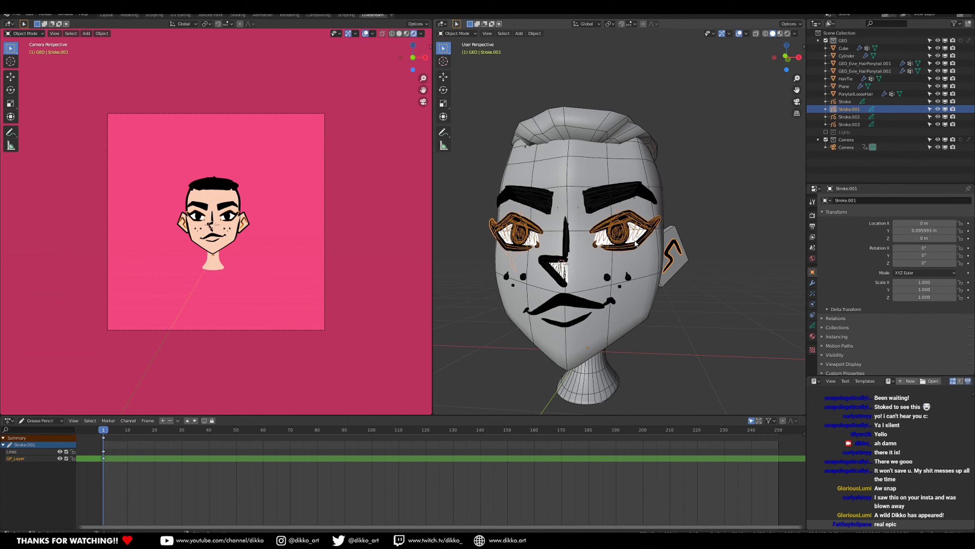
middle_drag(604, 210, 625, 275)
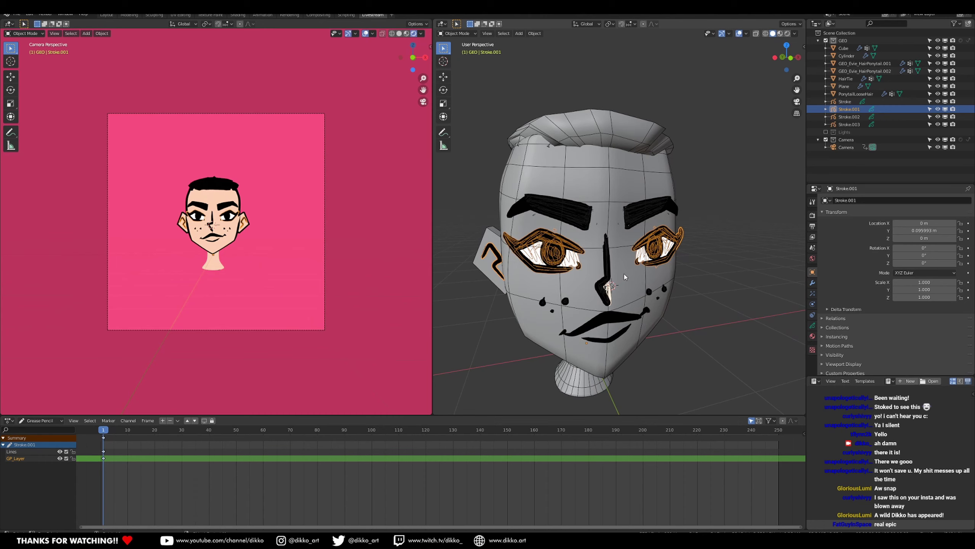
click(813, 283)
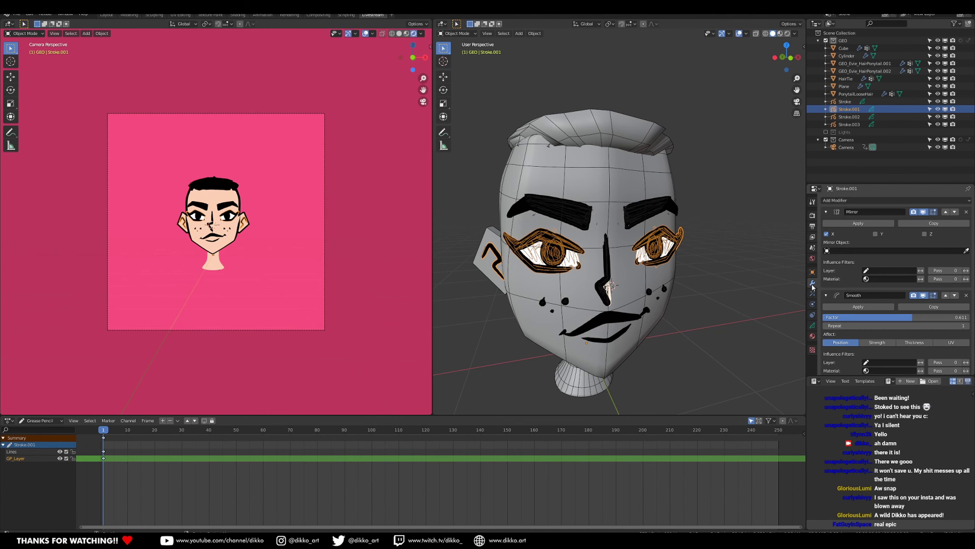
click(826, 295)
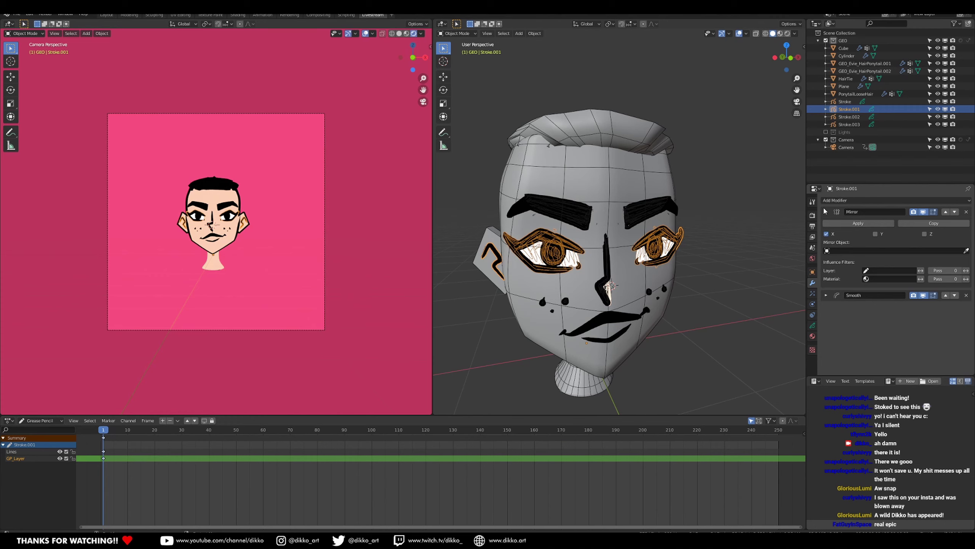
click(837, 200)
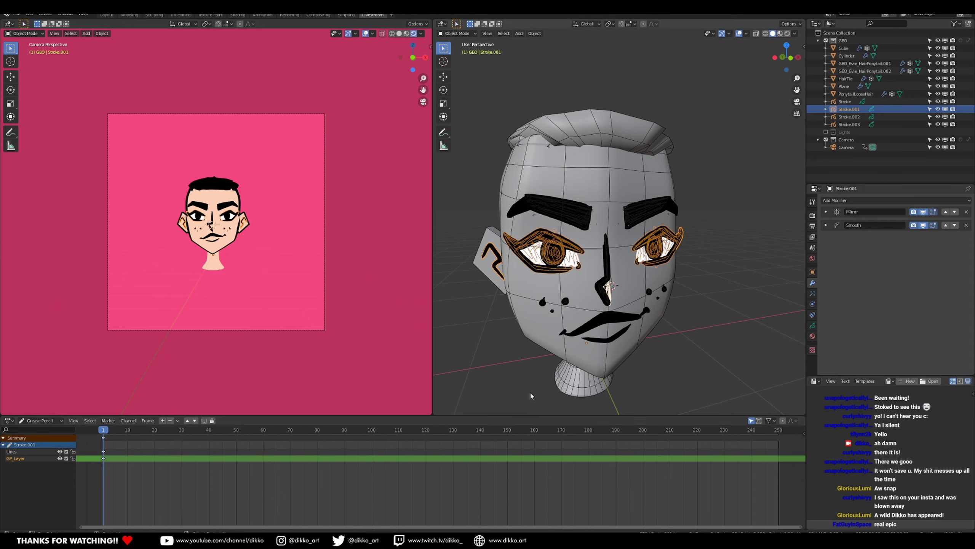
Try adding a Time Offset modifier to the eye strokes and remove it again.
click(866, 200)
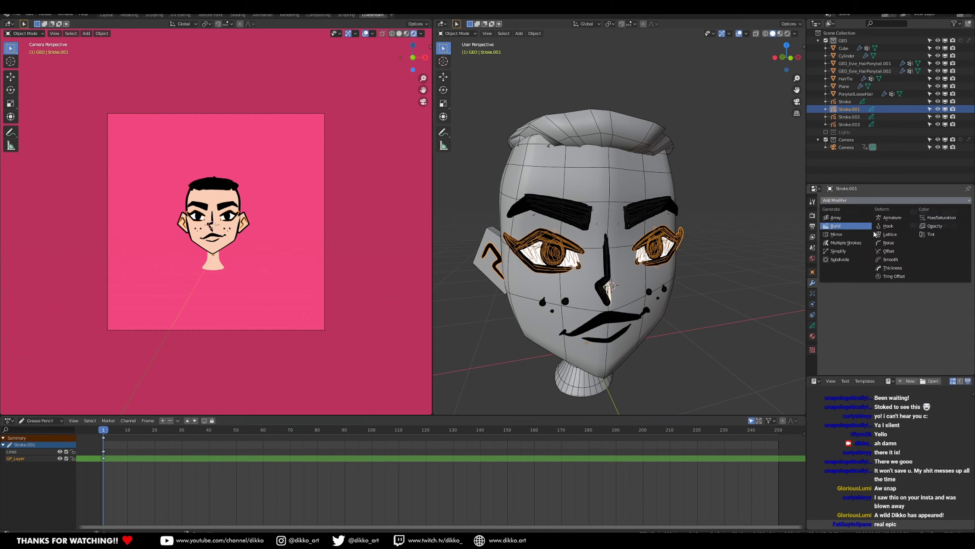
click(886, 277)
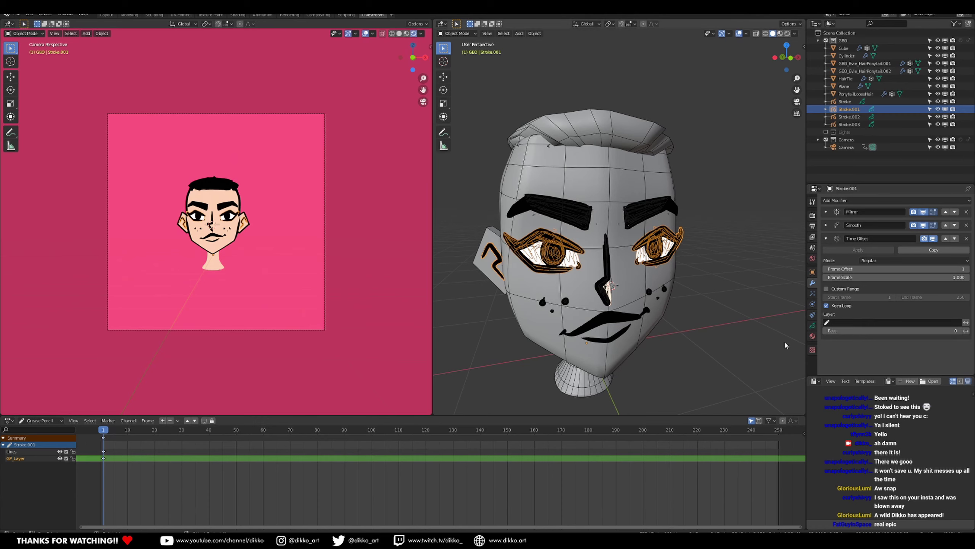
click(966, 240)
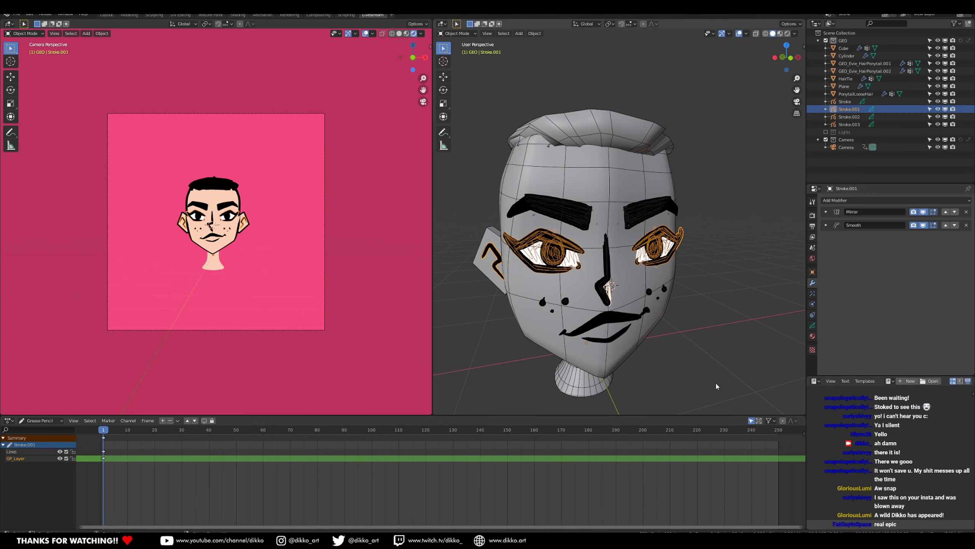
middle_drag(538, 320, 584, 322)
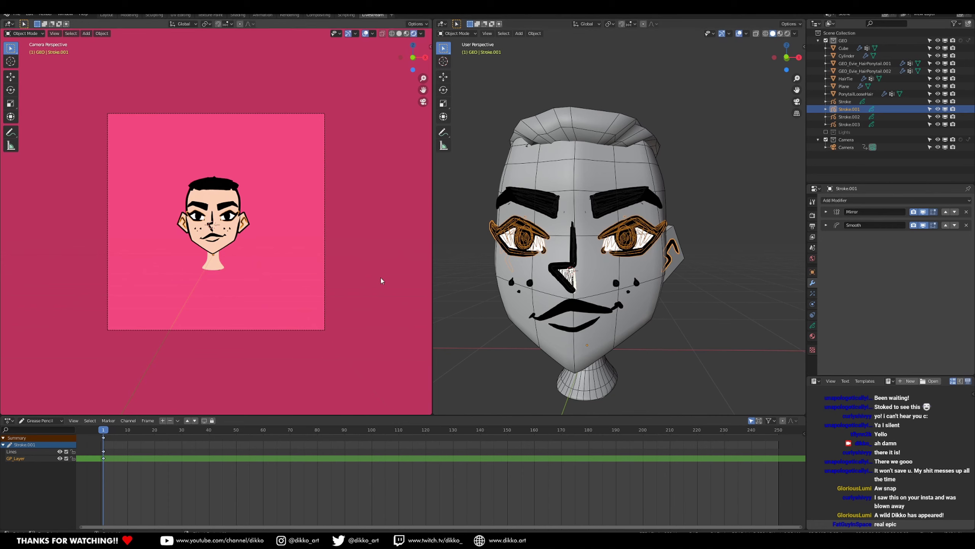
middle_drag(534, 218, 613, 336)
middle_drag(571, 373, 539, 310)
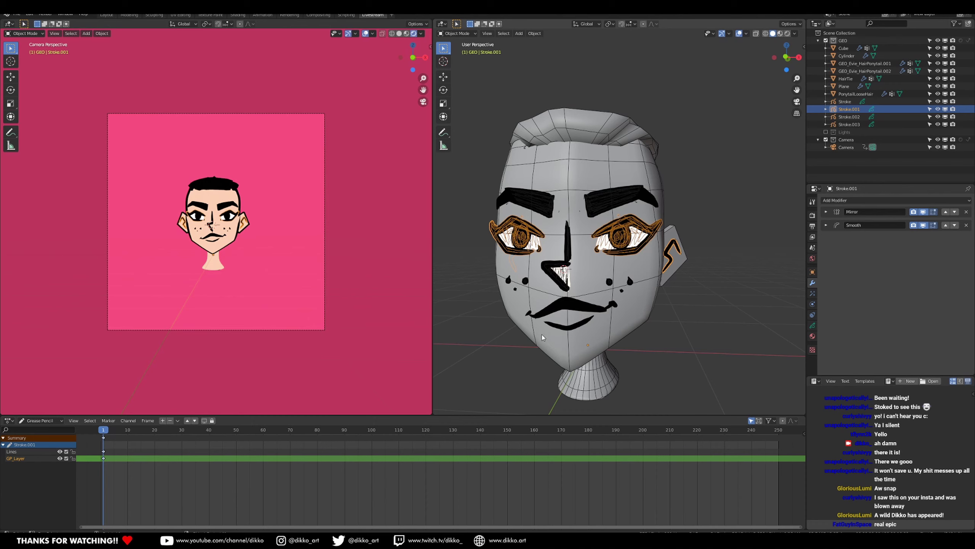
Select the camera and split the dope sheet area, turning the new area into a Timeline editor.
click(325, 330)
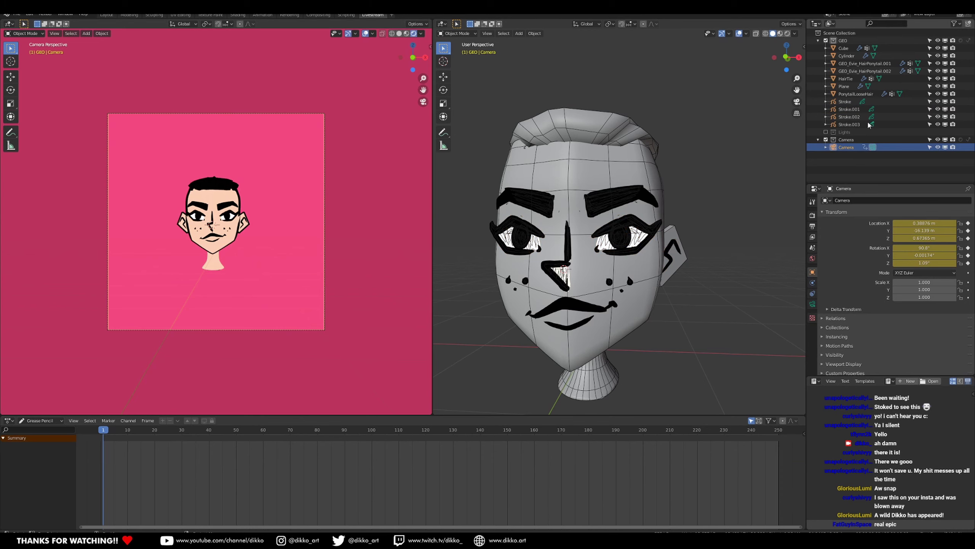
middle_drag(283, 499, 298, 502)
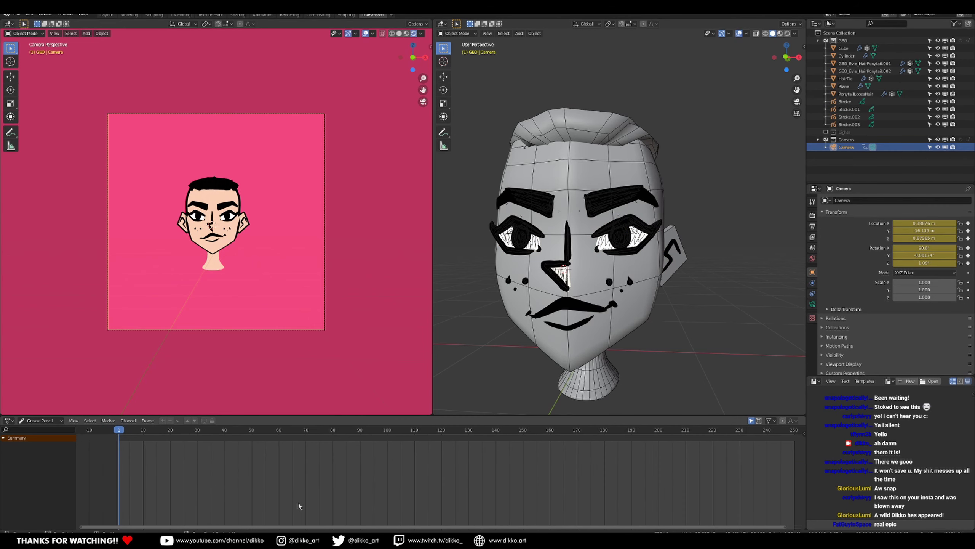
click(10, 422)
drag(803, 418, 474, 438)
click(483, 420)
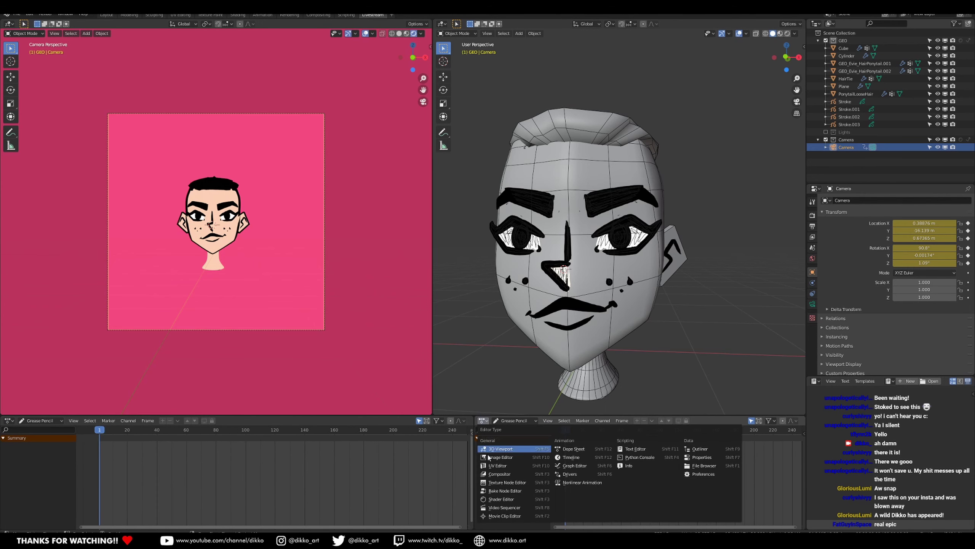
click(571, 457)
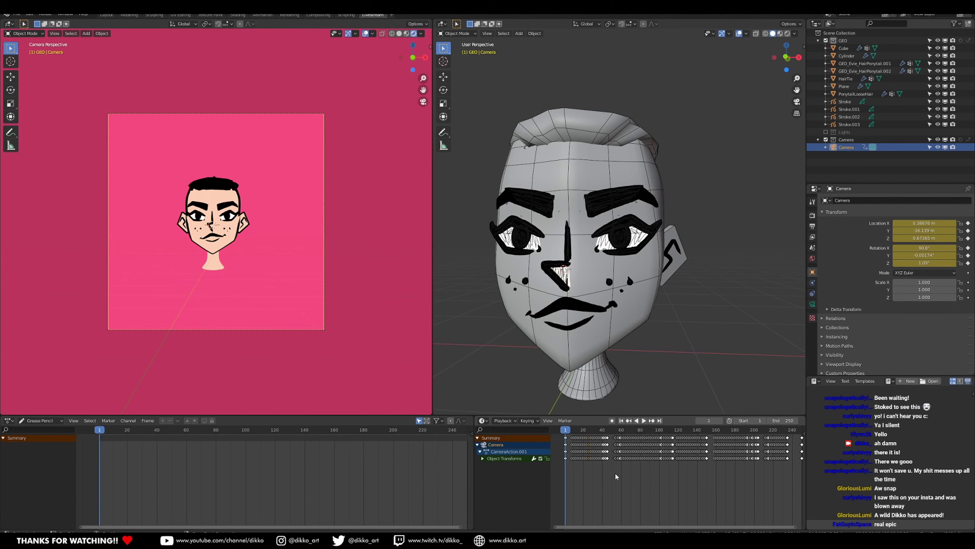
Delete all of the camera's animation keyframes.
drag(780, 478, 569, 438)
key(x)
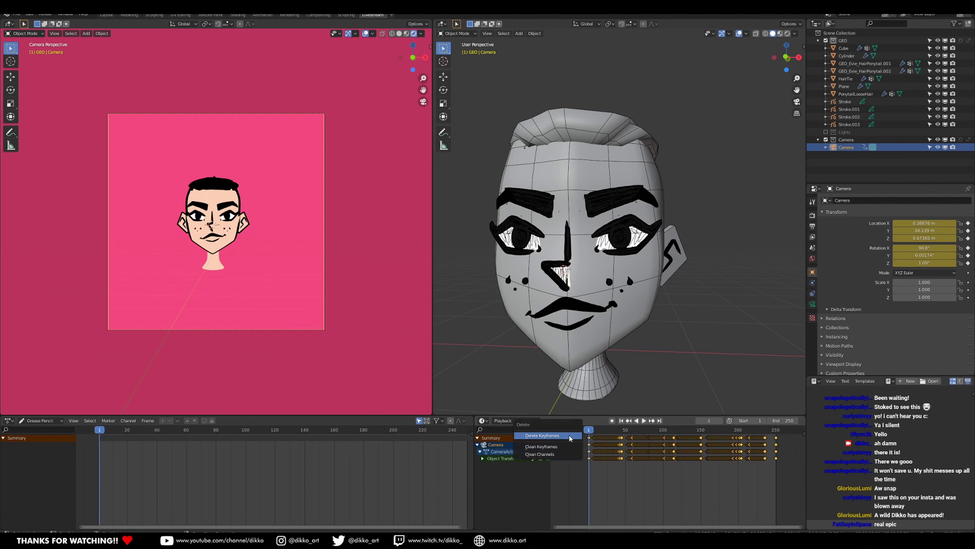
click(553, 435)
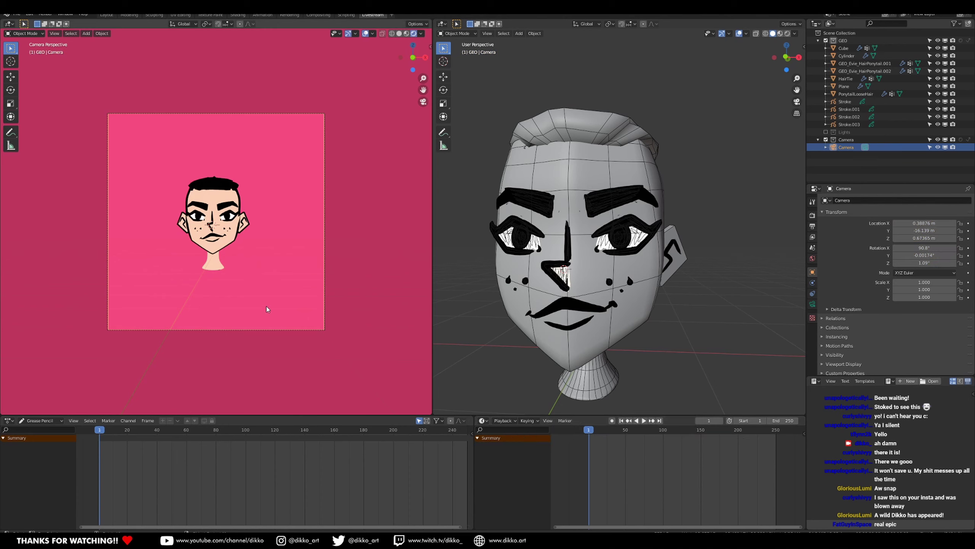
Switch the rendered viewport to front orthographic view and hide the Camera collection.
key(KP_1)
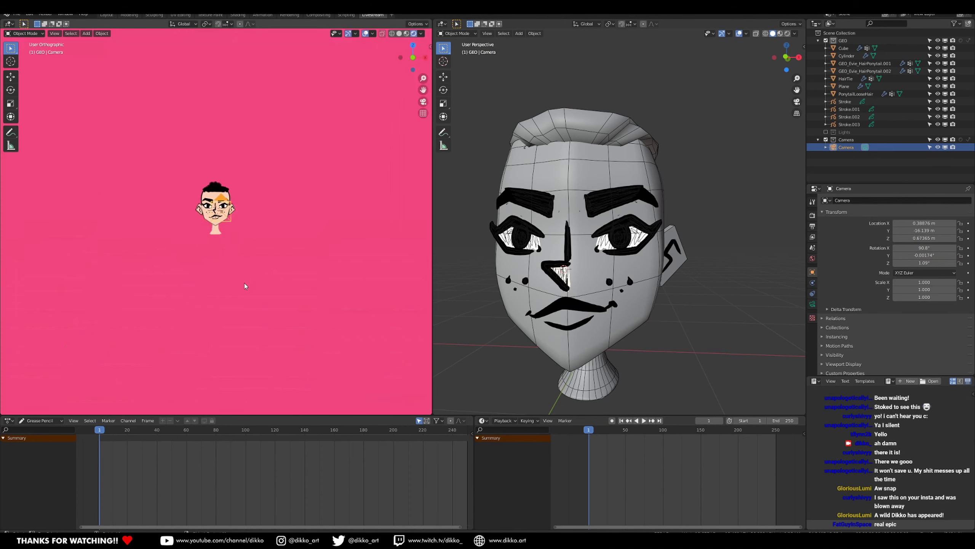
scroll(250, 168, up, 5)
shift+middle_drag(250, 156, 245, 211)
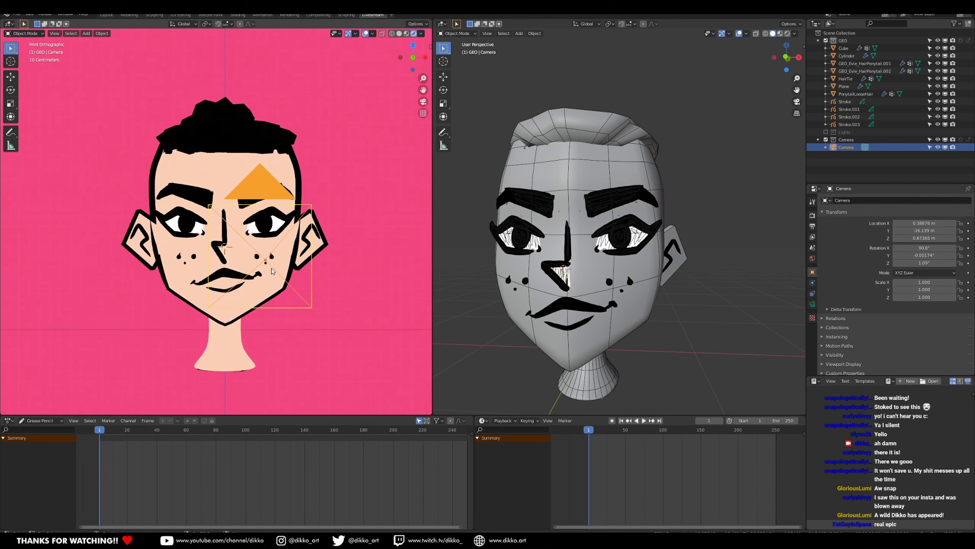
scroll(238, 267, up, 3)
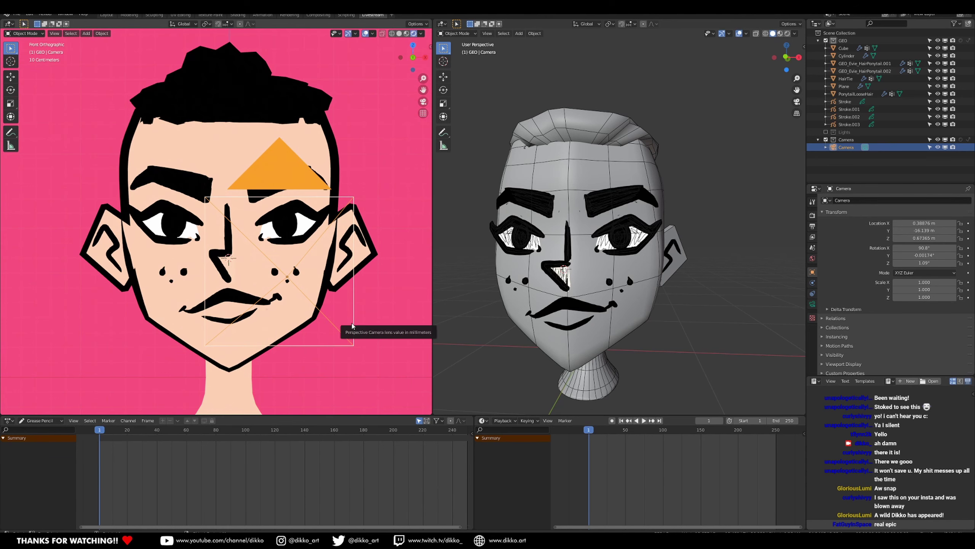
click(938, 147)
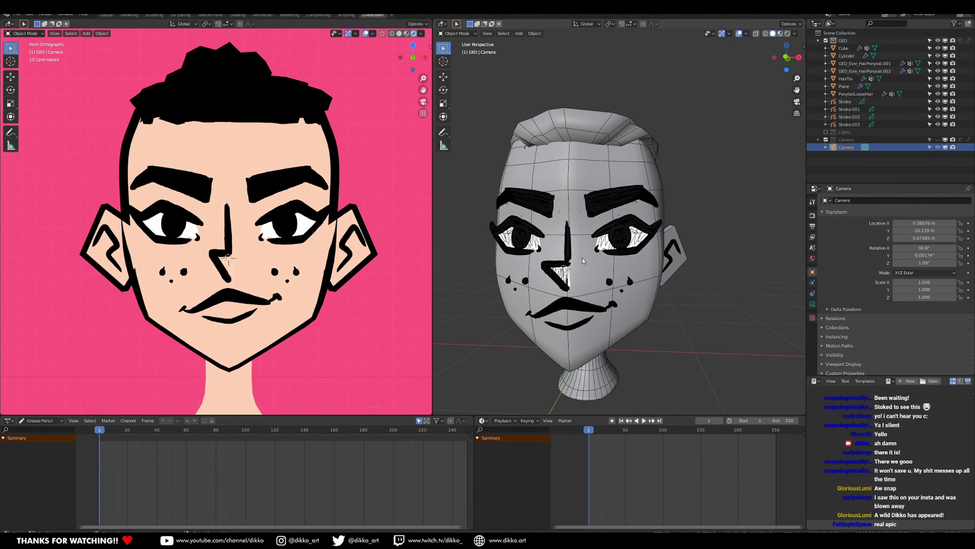
scroll(284, 312, down, 4)
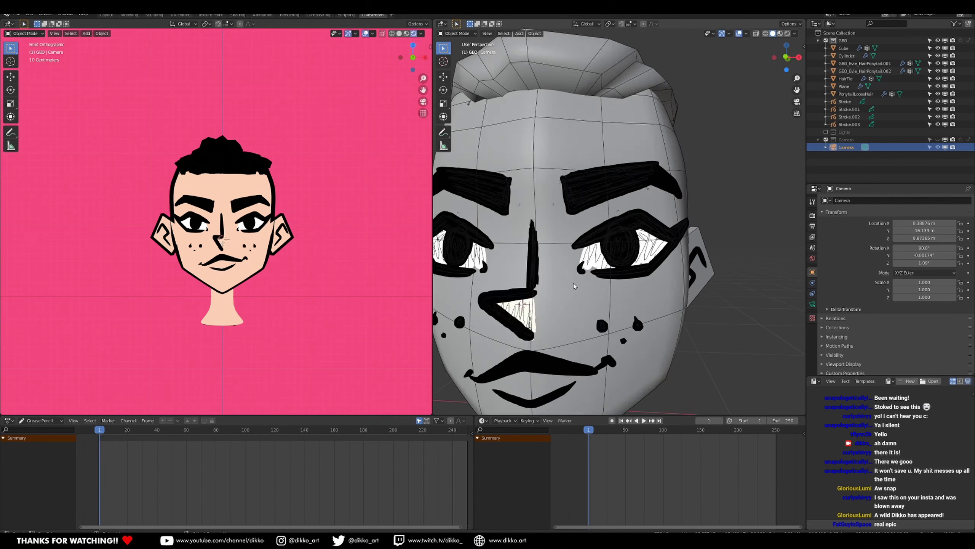
Select the head mesh and collapse its Subdivision and Smooth modifiers, leaving the Solidify settings expanded.
click(635, 295)
middle_drag(635, 295, 706, 307)
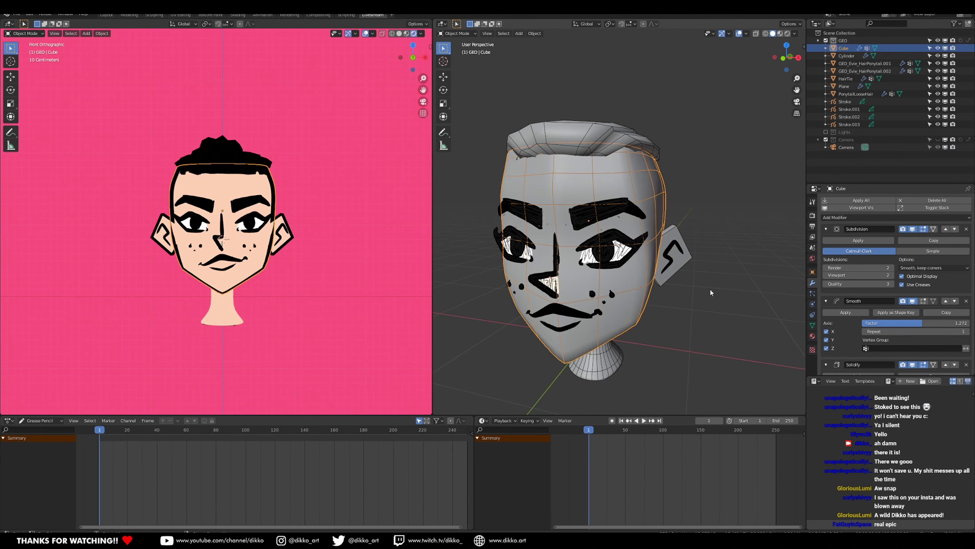
scroll(840, 294, down, 2)
click(837, 264)
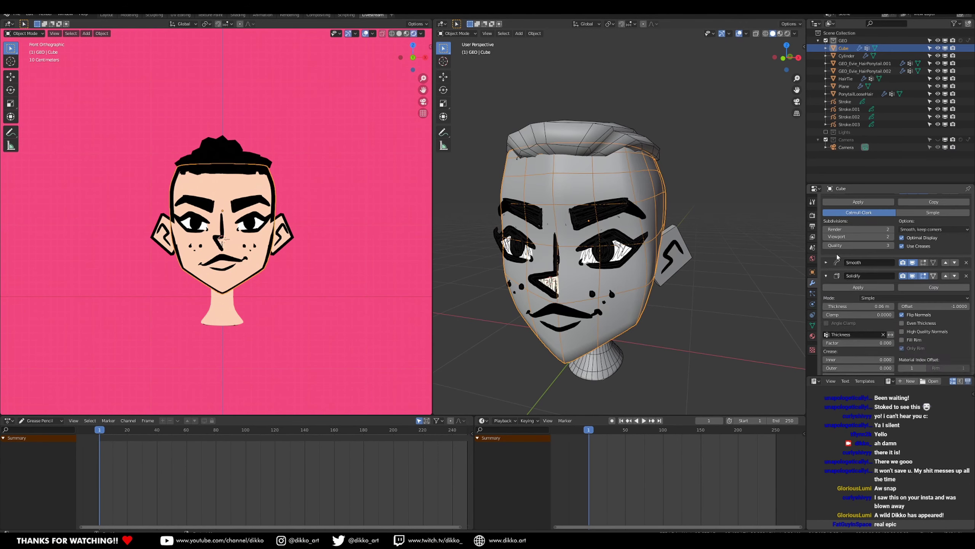
scroll(841, 294, up, 2)
click(826, 229)
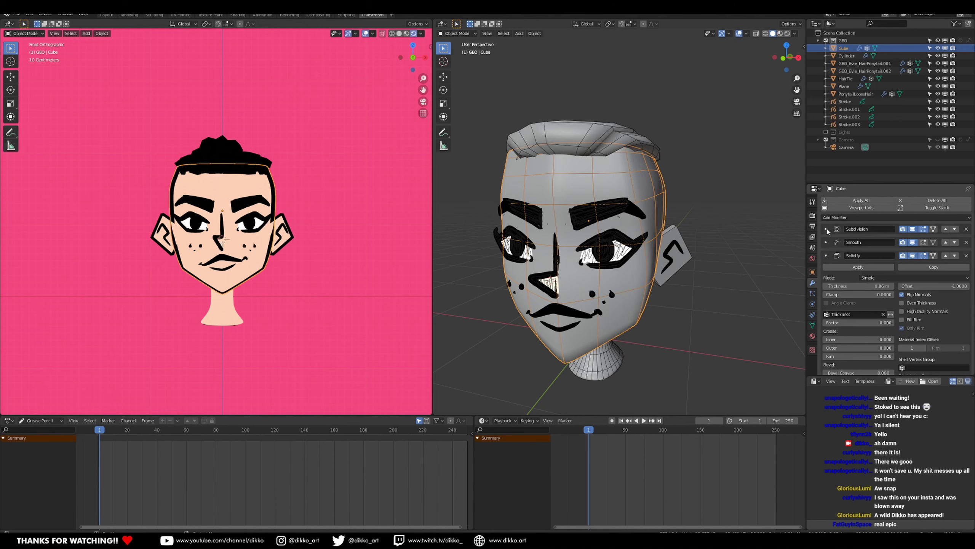
click(826, 256)
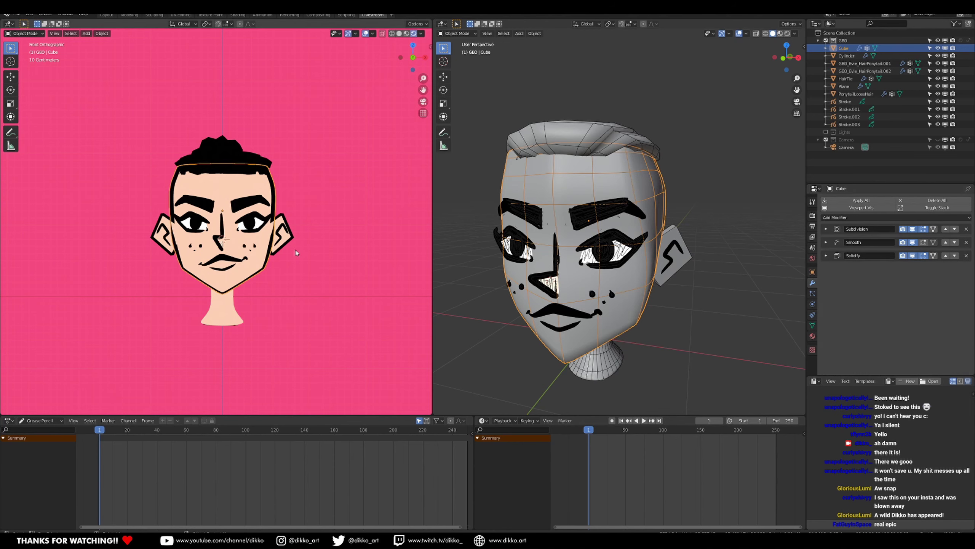
click(826, 255)
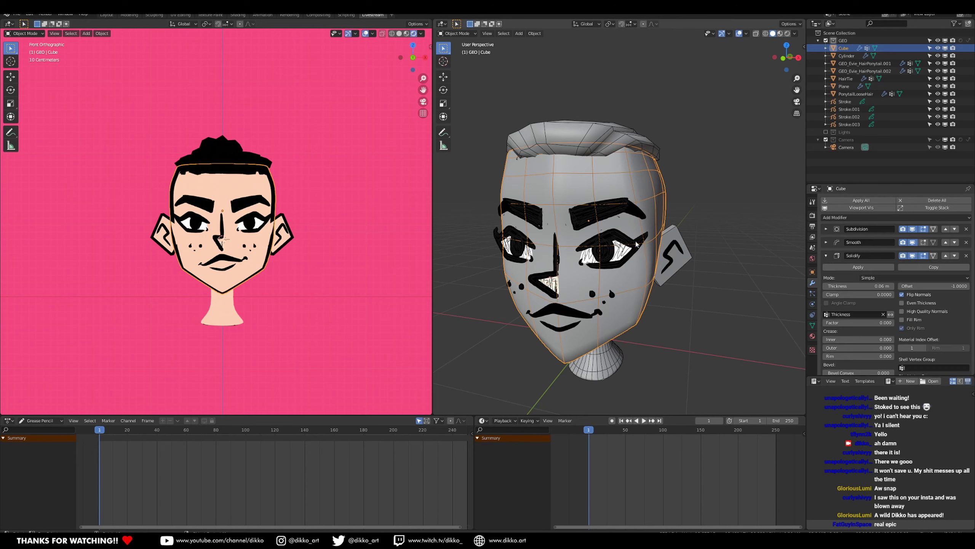
Toggle the Solidify modifier's viewport display off and on repeatedly to compare the head with and without its outline.
click(913, 256)
click(913, 255)
click(913, 255)
click(914, 256)
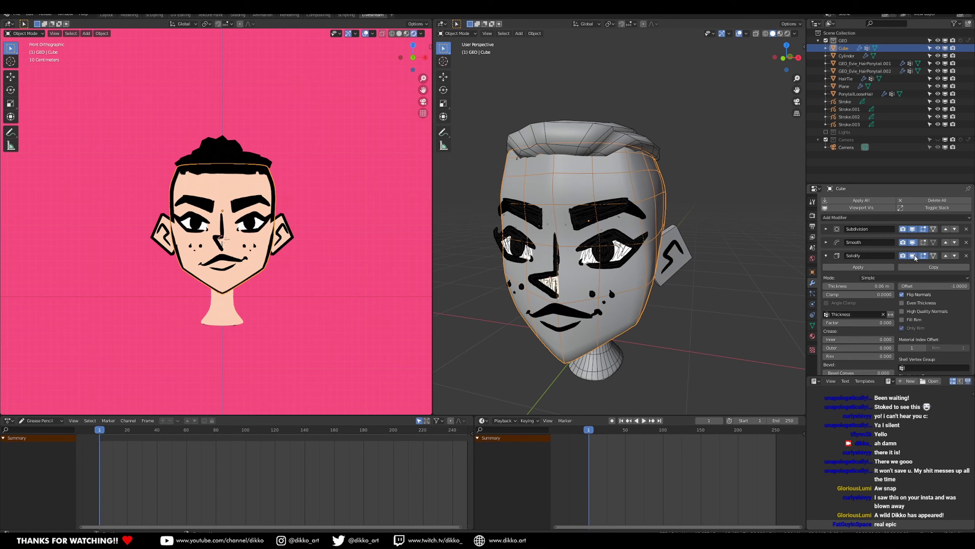
click(913, 256)
click(913, 256)
click(914, 256)
click(913, 256)
Review the Solidify settings and the head's Toonline material, then return to the modifier stack.
scroll(878, 324, down, 2)
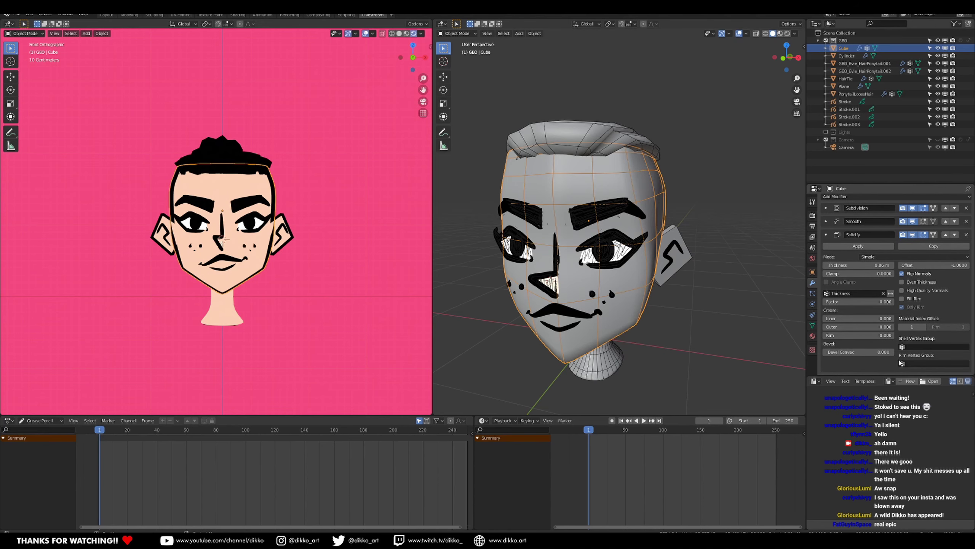
click(813, 337)
click(839, 210)
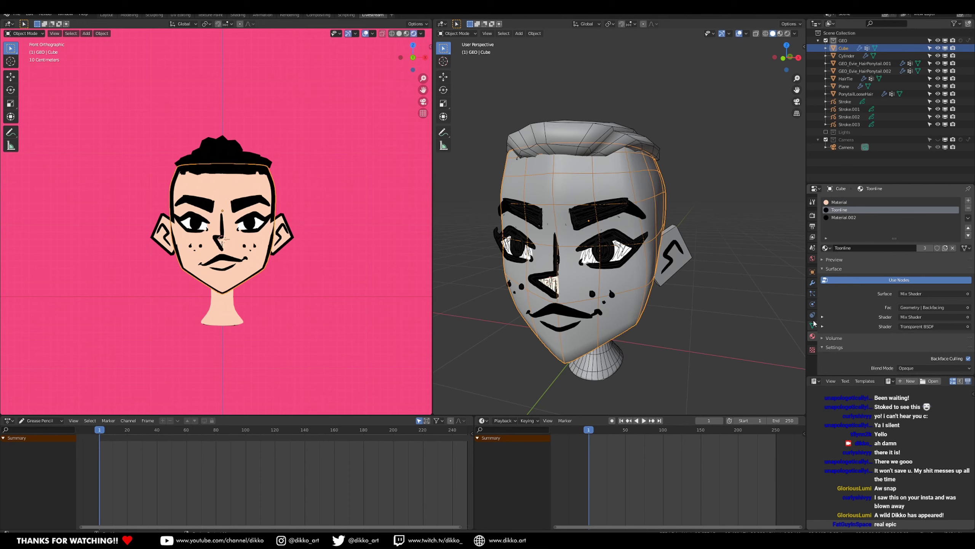
click(812, 283)
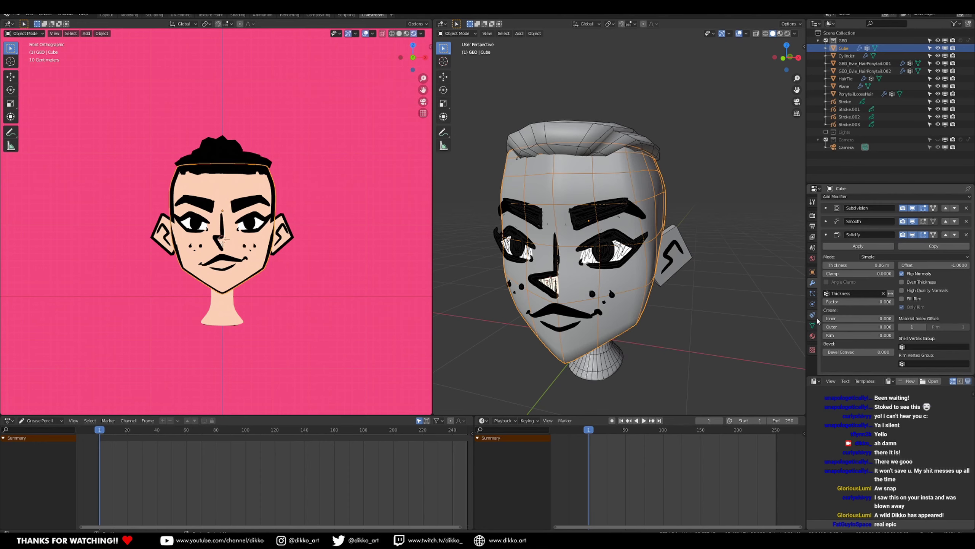
Inspect the head's base mesh in Edit Mode from several angles, then return to Object Mode.
key(Tab)
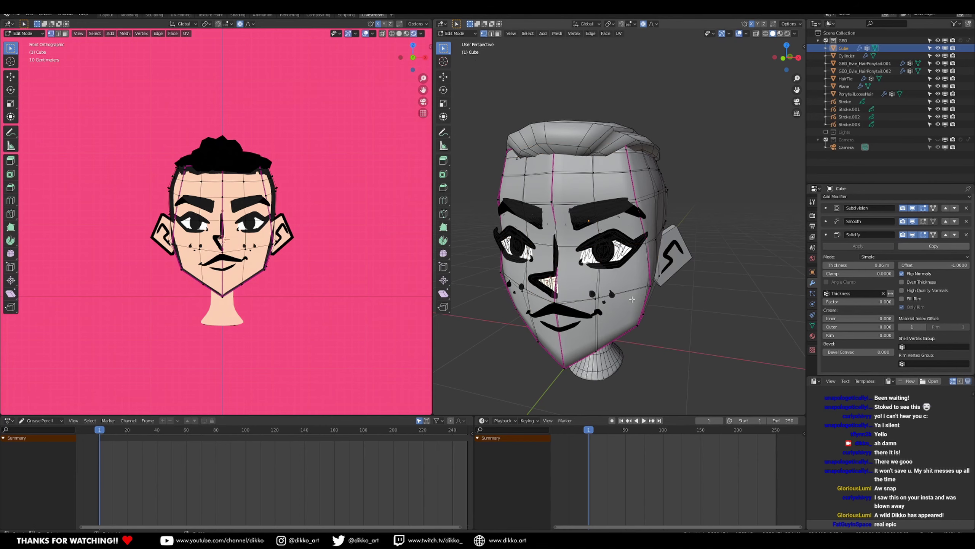
middle_drag(622, 288, 638, 252)
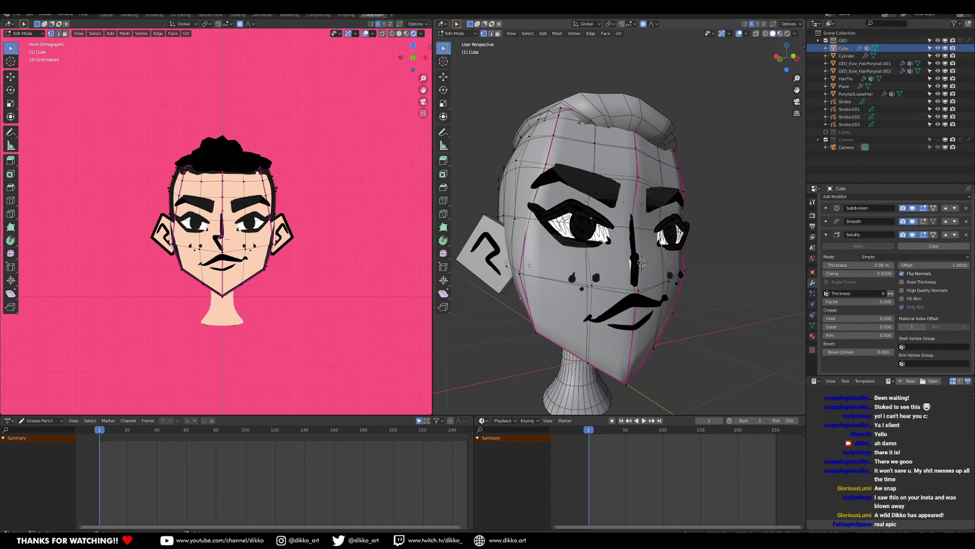
middle_drag(527, 265, 637, 241)
middle_drag(557, 162, 412, 303)
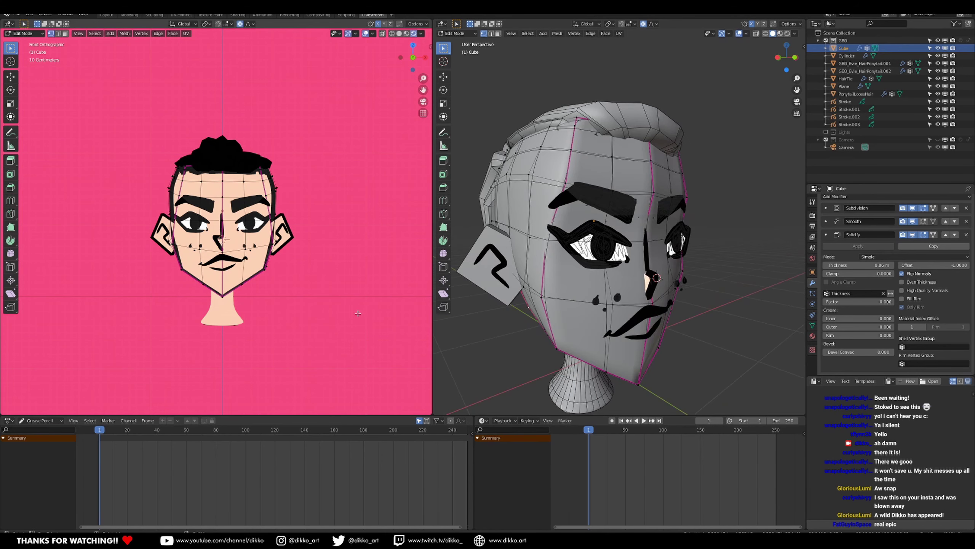
key(Tab)
middle_drag(749, 269, 644, 252)
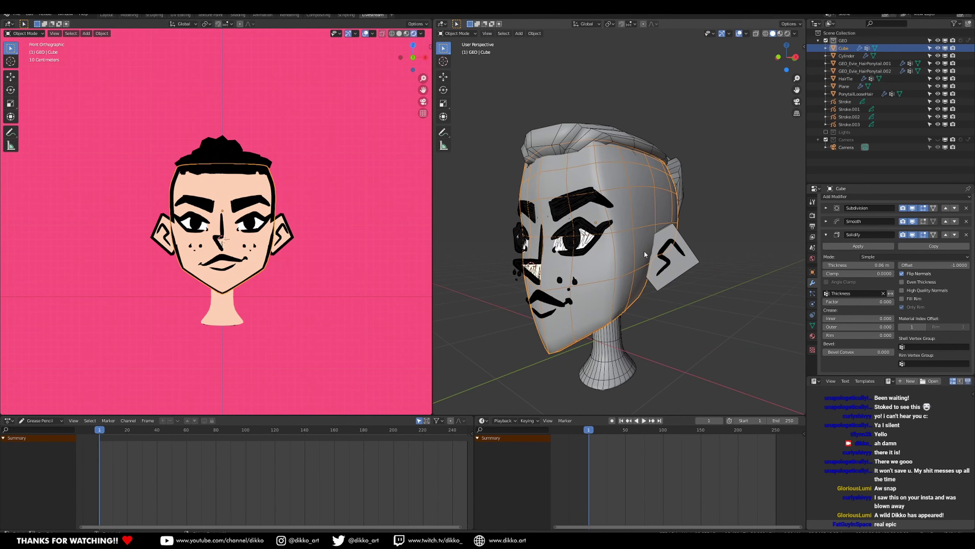
Collapse the Solidify modifier and switch the Smooth modifier's viewport display off and on to compare the head's shape.
click(826, 232)
click(912, 242)
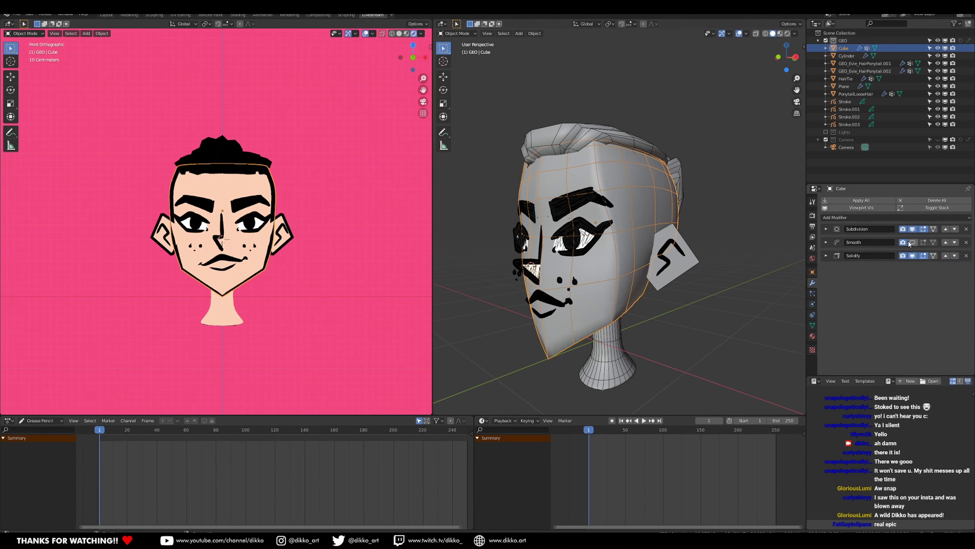
click(909, 243)
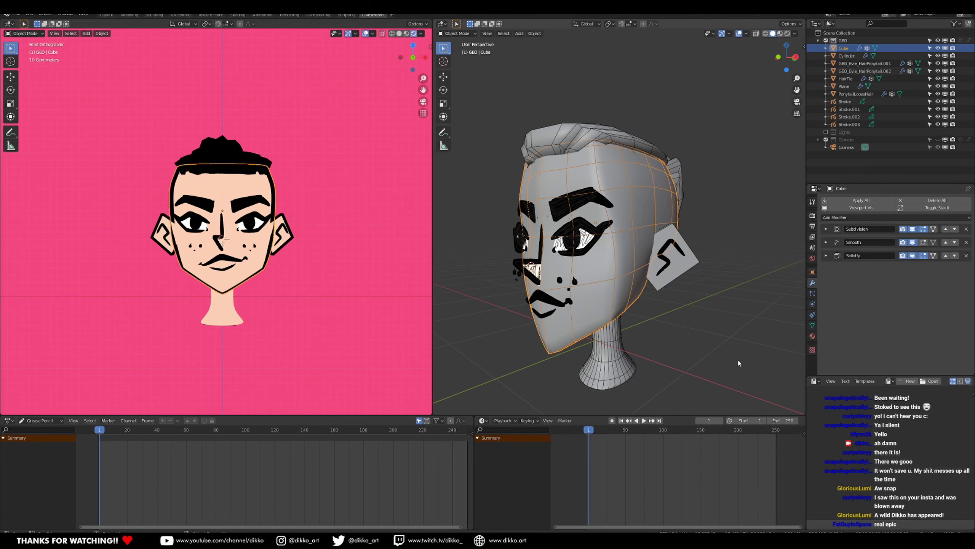
key(alt+Tab)
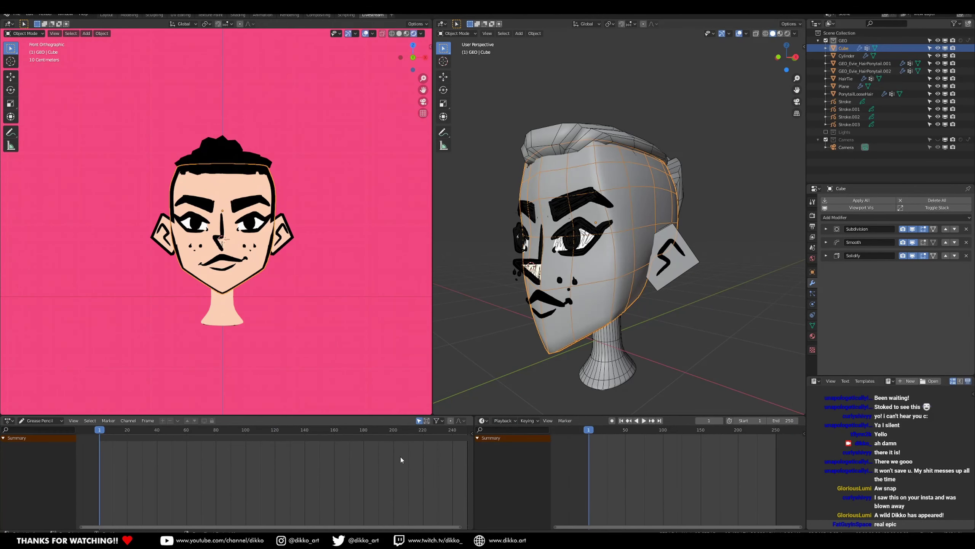
Select the nose stroke object and join the Timeline area back into the Grease Pencil dope sheet.
click(529, 273)
middle_drag(530, 272, 511, 345)
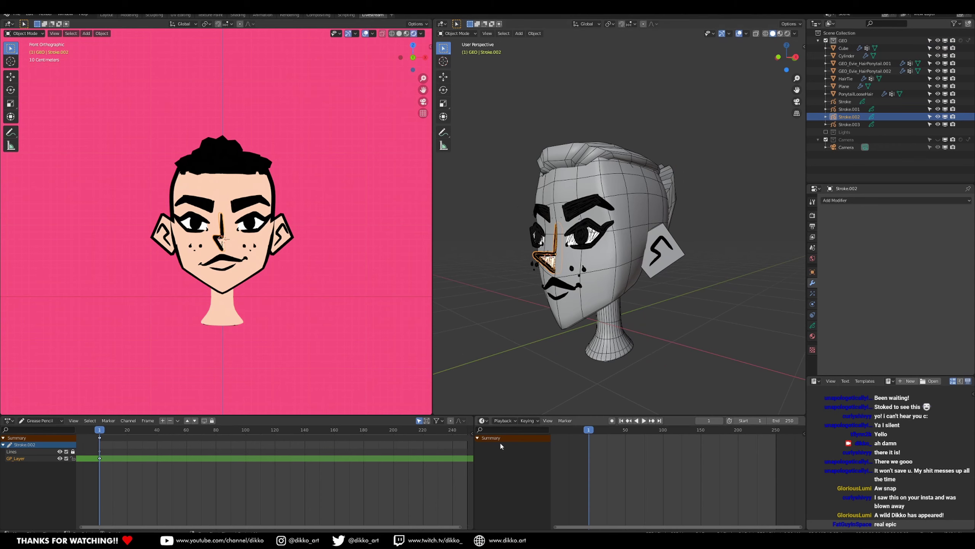
right_click(472, 458)
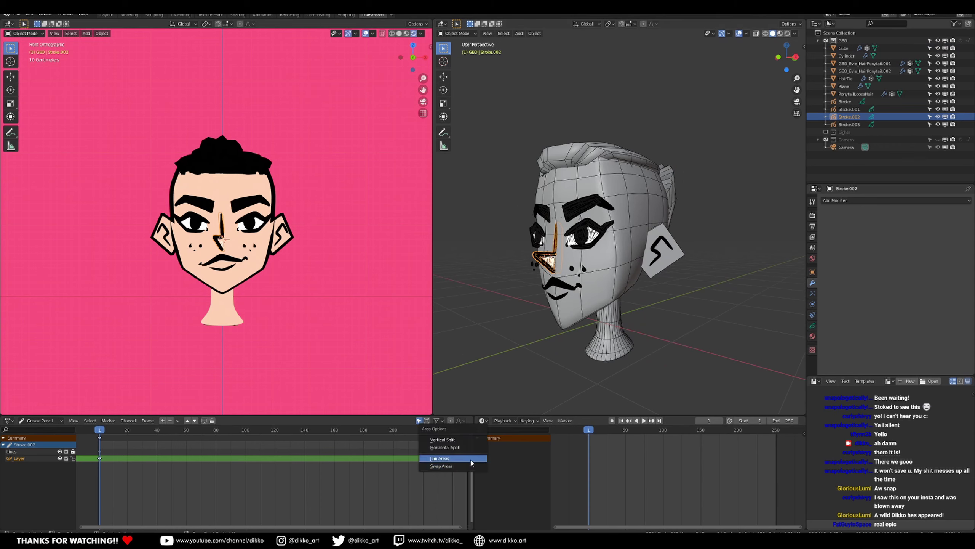
click(471, 460)
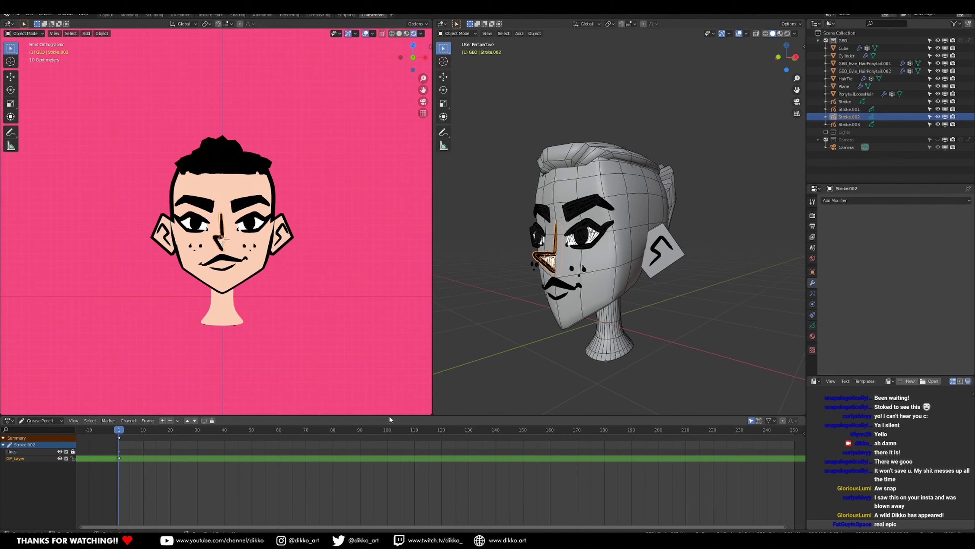
Select the Grease Pencil eyes and scrub the dope sheet to frame 10.
middle_drag(591, 278, 621, 281)
click(597, 328)
middle_drag(597, 329, 622, 269)
scroll(571, 346, up, 2)
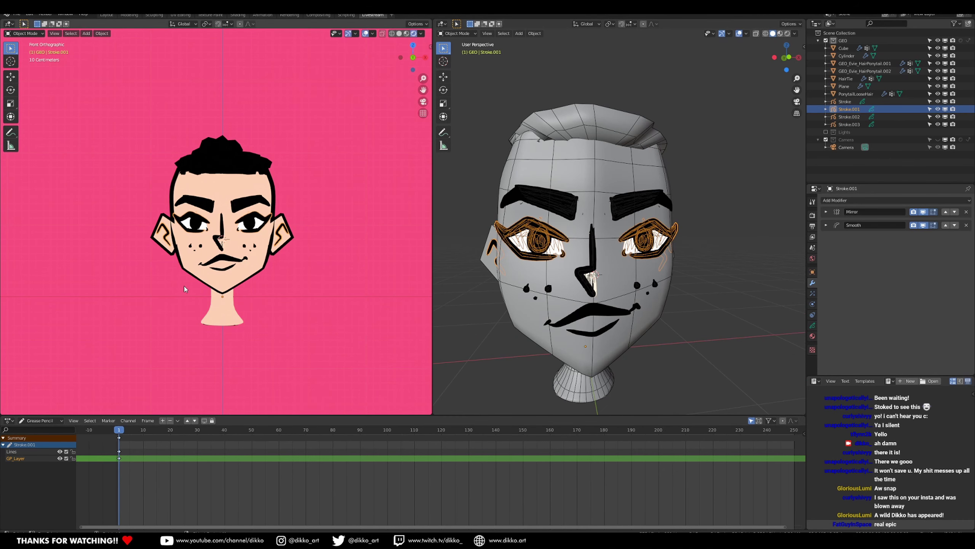
scroll(185, 287, up, 3)
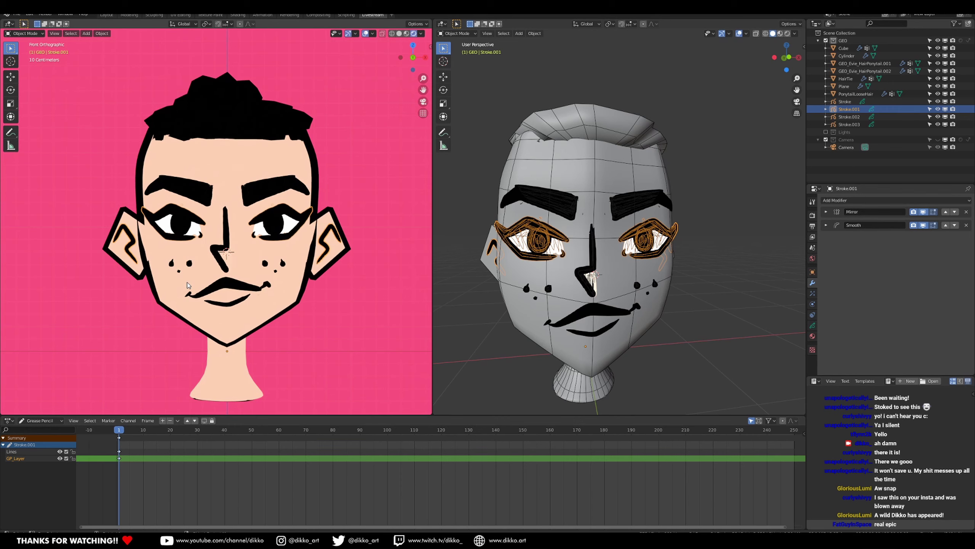
scroll(198, 457, up, 4)
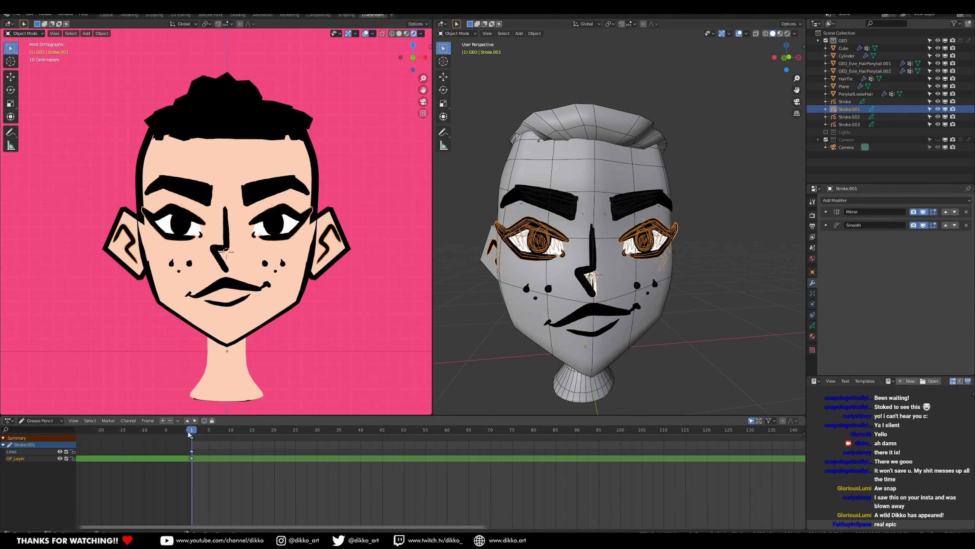
mouse_move(195, 429)
mouse_down()
mouse_move(230, 442)
mouse_move(217, 457)
mouse_move(232, 461)
mouse_up()
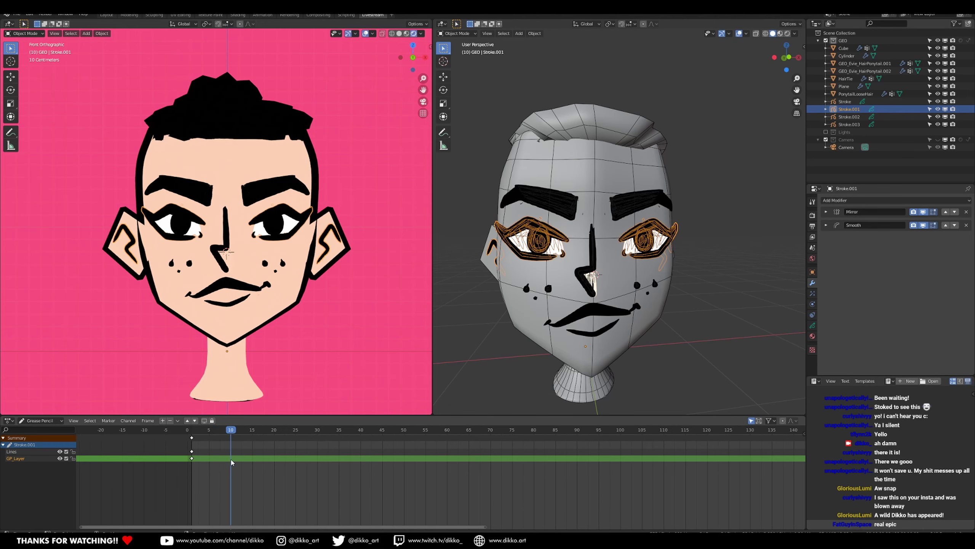
Toggle GP_Layer's visibility to compare the eyes with and without their white fills.
double_click(61, 458)
key(Return)
click(59, 458)
click(59, 459)
click(59, 458)
click(59, 458)
Make the Lines layer active, return to frame 1 and hide GP_Layer.
click(16, 451)
click(192, 433)
click(59, 458)
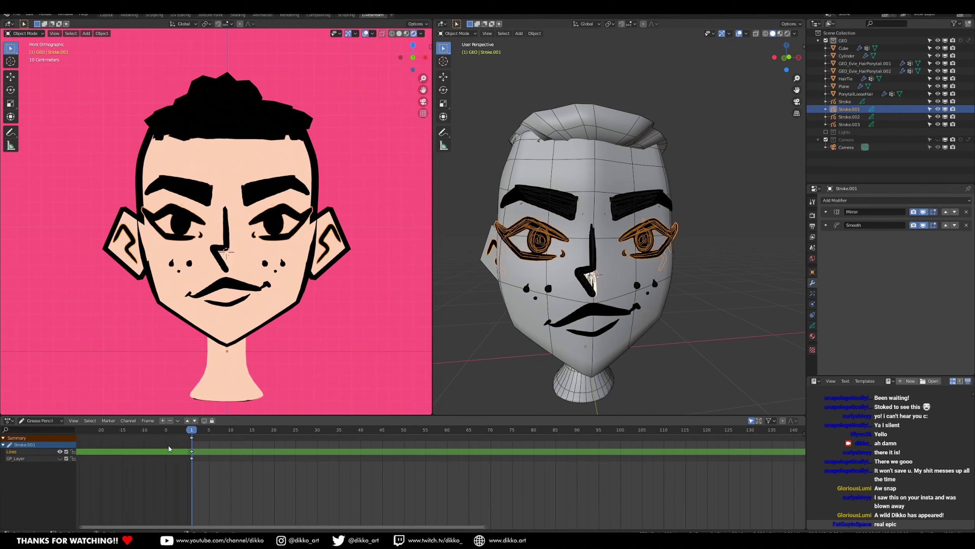
Scrub the dope sheet around the eyes' first keyframe and return to frame 1.
mouse_move(192, 431)
mouse_down()
mouse_move(223, 431)
mouse_move(211, 431)
mouse_move(167, 245)
mouse_up()
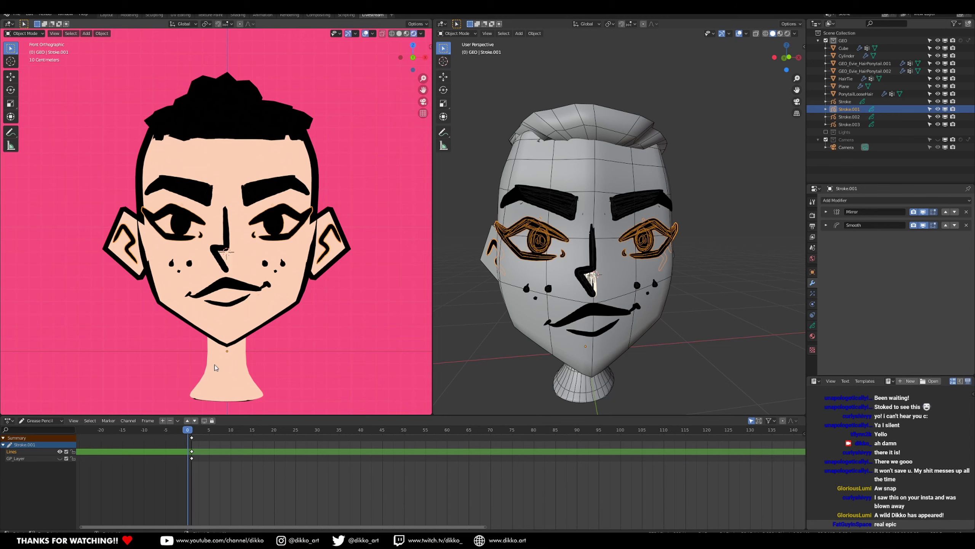
click(211, 431)
drag(214, 431, 192, 431)
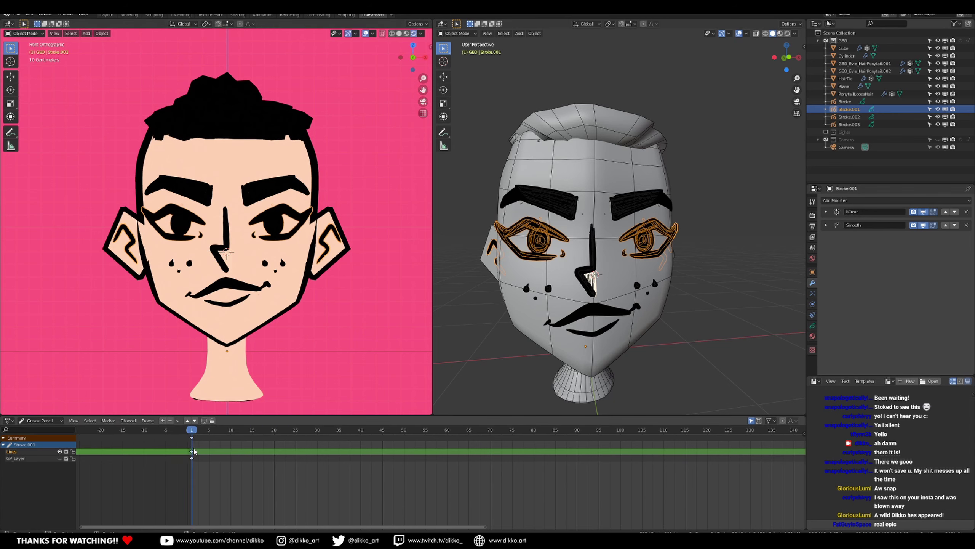
scroll(203, 320, up, 1)
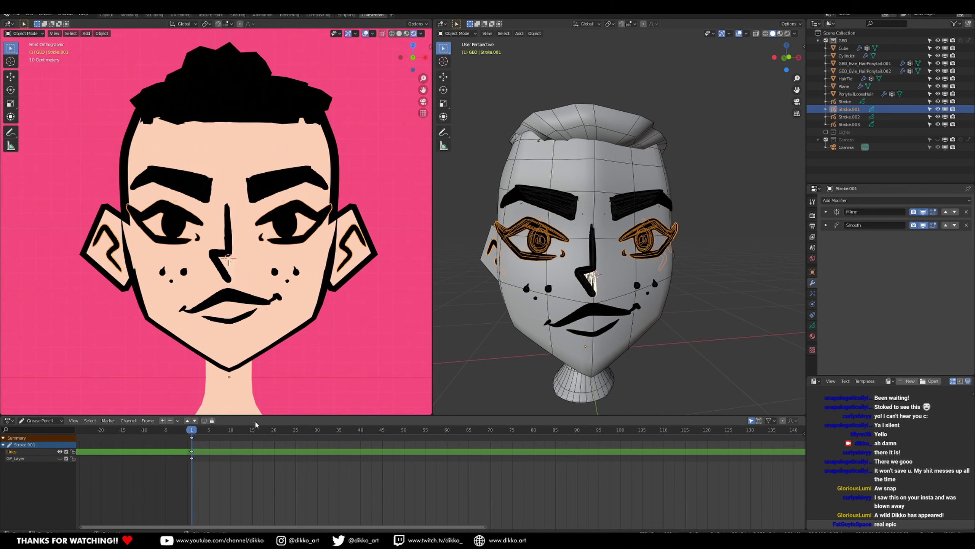
Go to frame 2 and switch the eyes' Grease Pencil object to Draw mode.
click(196, 431)
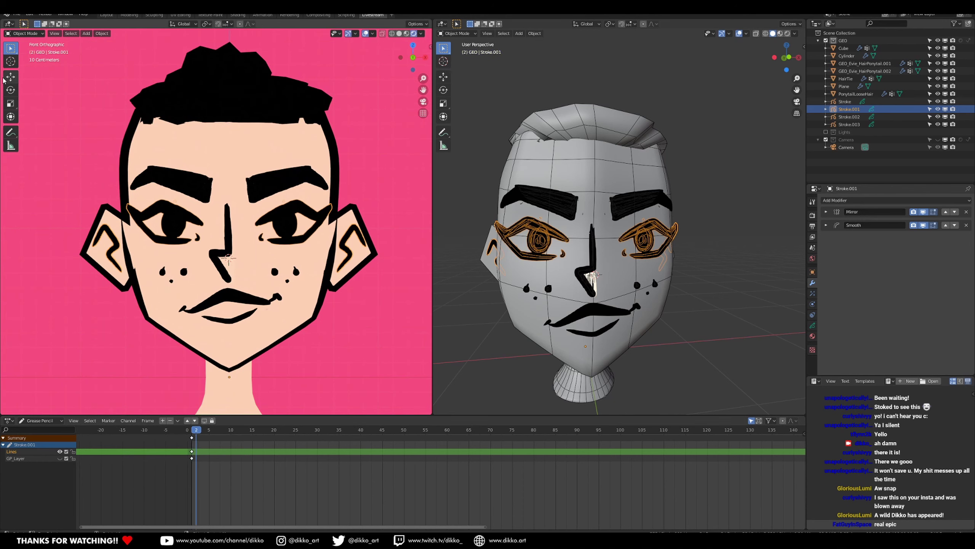
click(23, 33)
click(30, 69)
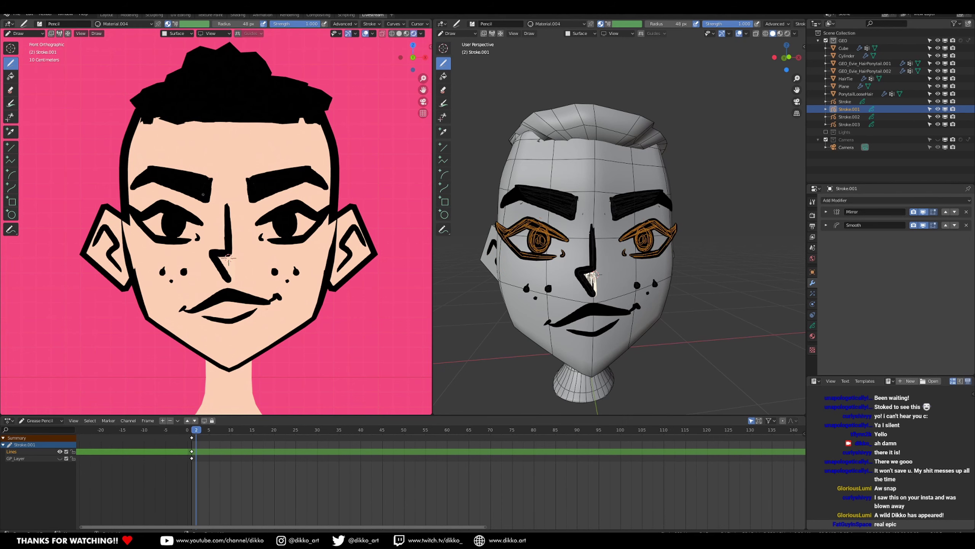
Change the offset for the Surface stroke placement.
click(173, 33)
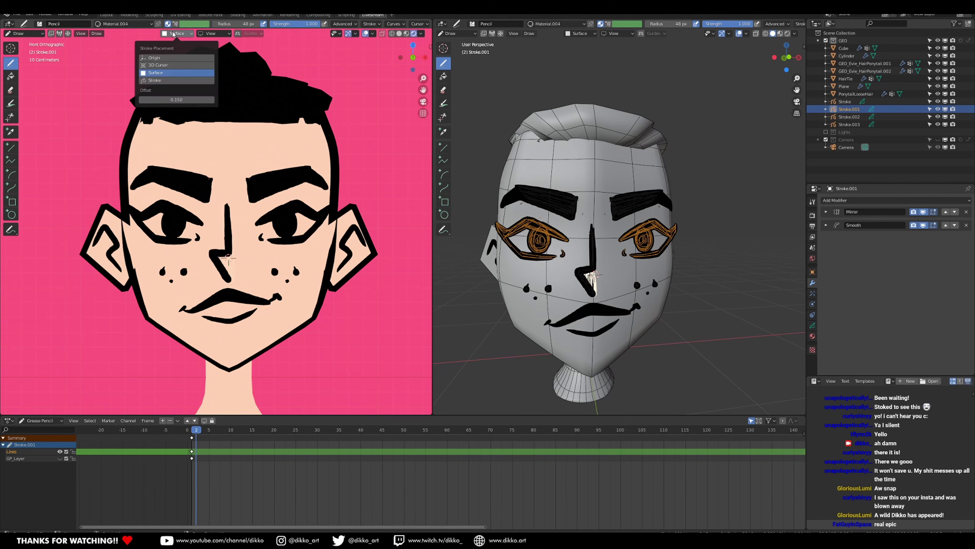
click(179, 99)
double_click(146, 100)
click(147, 100)
text(1)
drag(145, 100, 159, 101)
text(01)
key(Return)
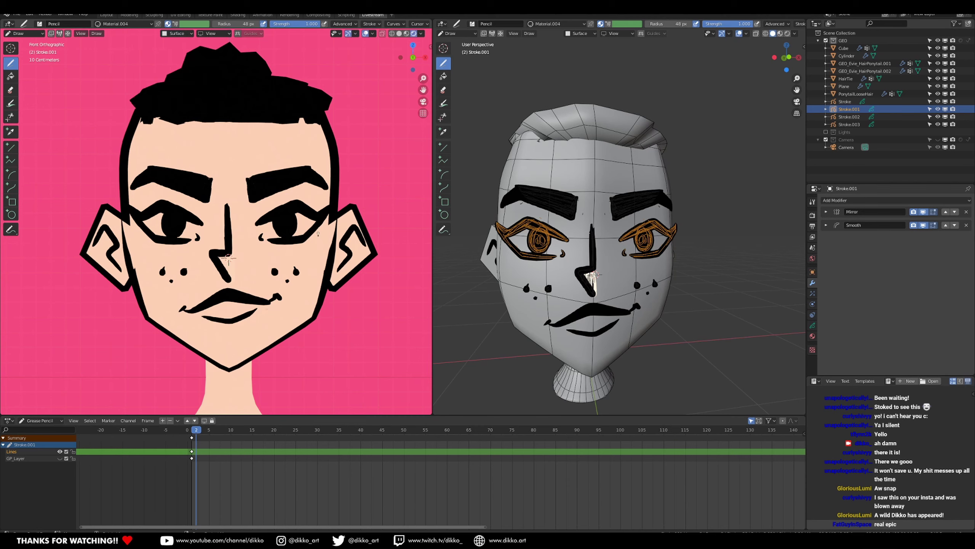
Try drawing a test stroke on the cheek beside the nose, then undo it.
drag(246, 237, 260, 268)
key(ctrl+z)
Review the eye object's transform values and its Grease Pencil layer and onion skinning settings.
click(812, 325)
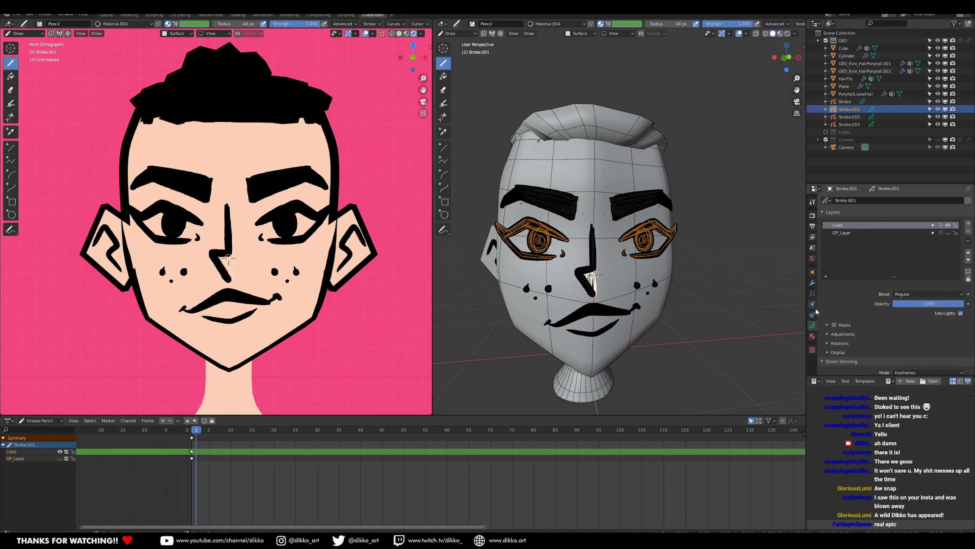
click(813, 272)
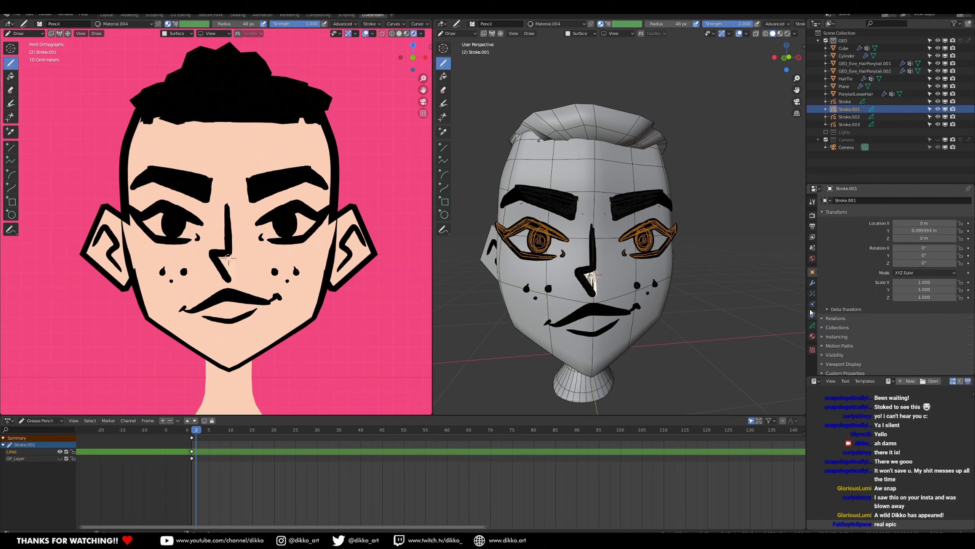
click(813, 326)
scroll(857, 332, down, 5)
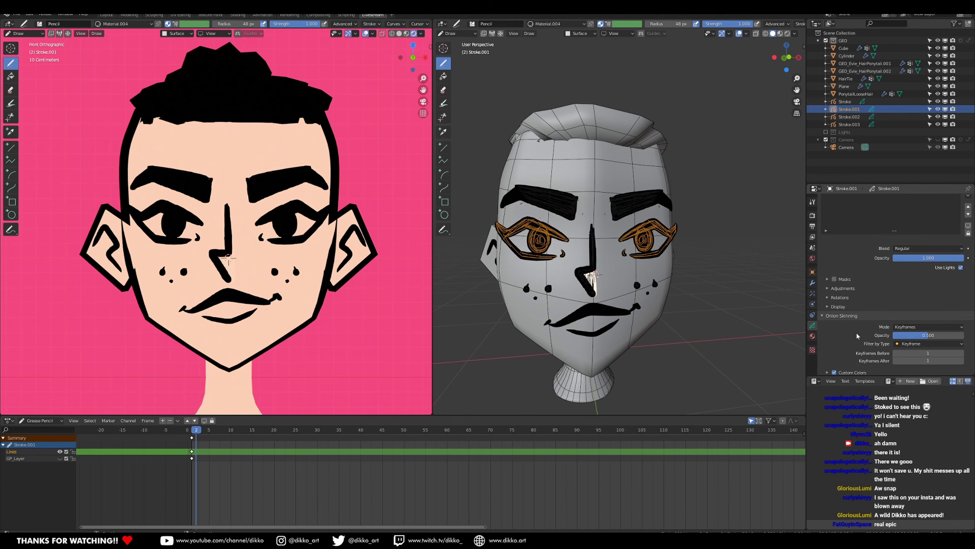
scroll(860, 326, up, 1)
scroll(855, 333, down, 1)
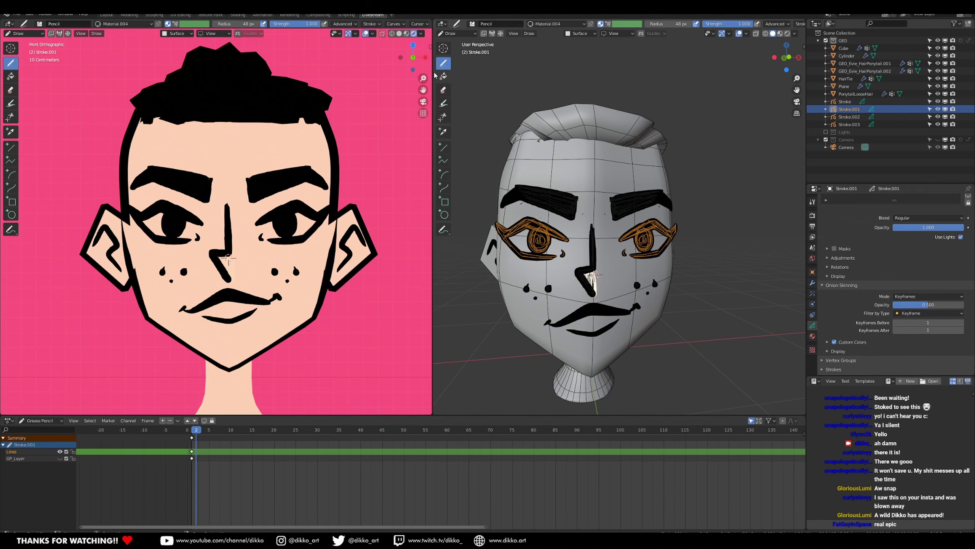
Switch the front viewport to Material Preview shading and check its shading and overlay options.
click(422, 34)
click(407, 33)
click(414, 34)
click(407, 33)
click(421, 34)
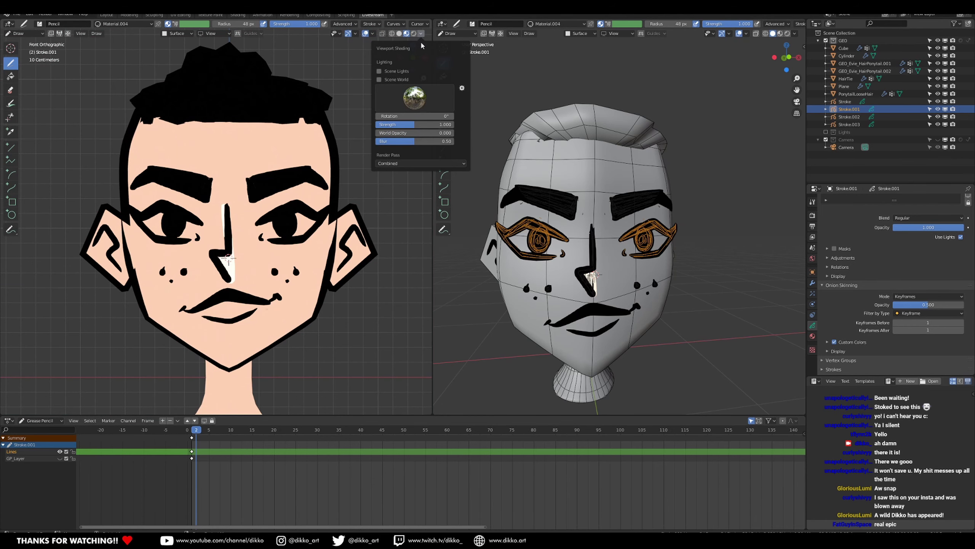
click(372, 34)
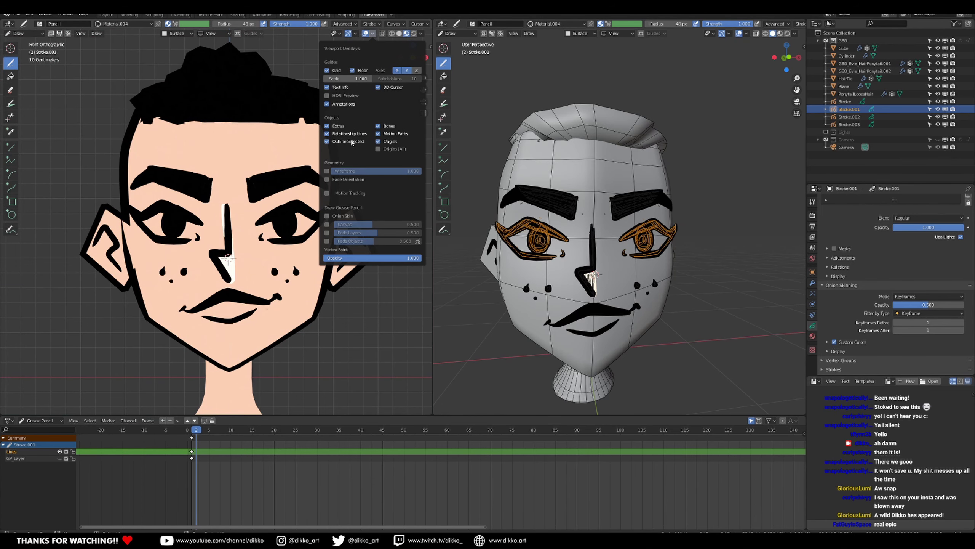
click(372, 34)
Draw a mirrored curved eye line above the freckles on the Lines layer at frame 2, replacing the first attempt.
drag(270, 250, 294, 254)
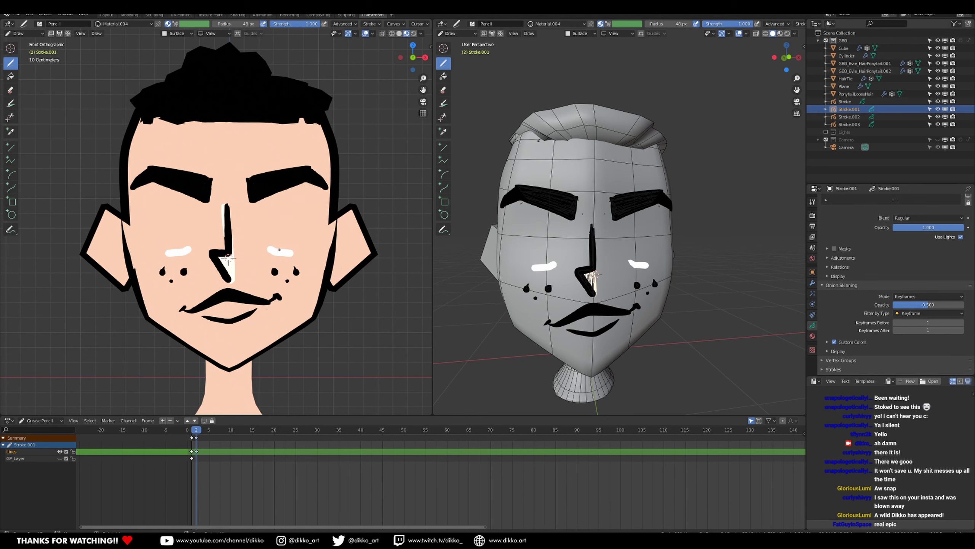
key(ctrl+z)
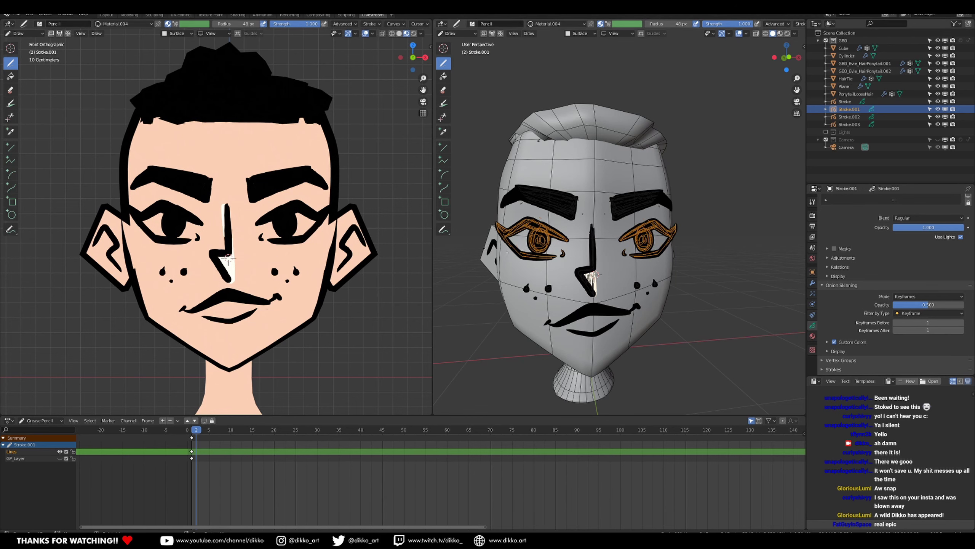
key(ctrl+shift+z)
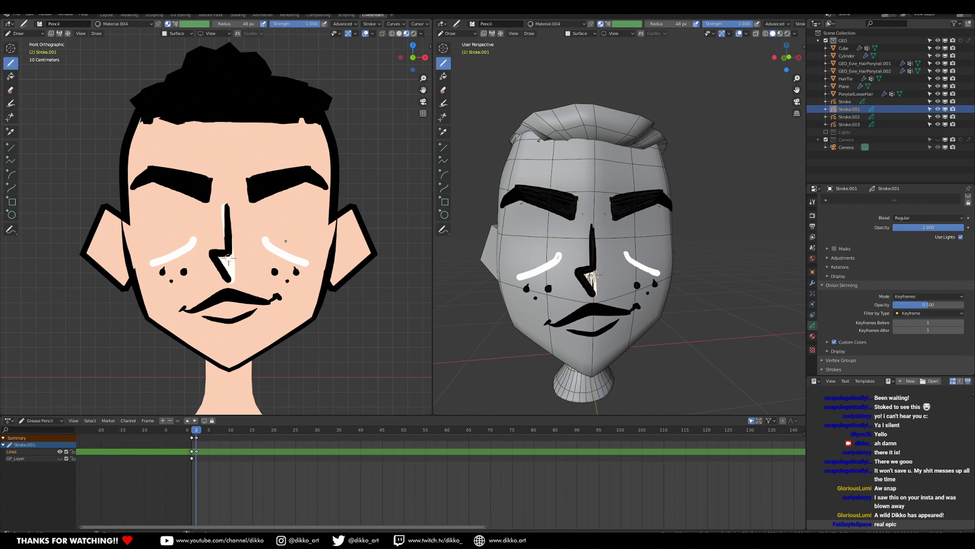
Undo the mirrored curved line drawn on the cheeks at frame 2.
key(ctrl+z)
key(ctrl+shift+z)
key(ctrl+z)
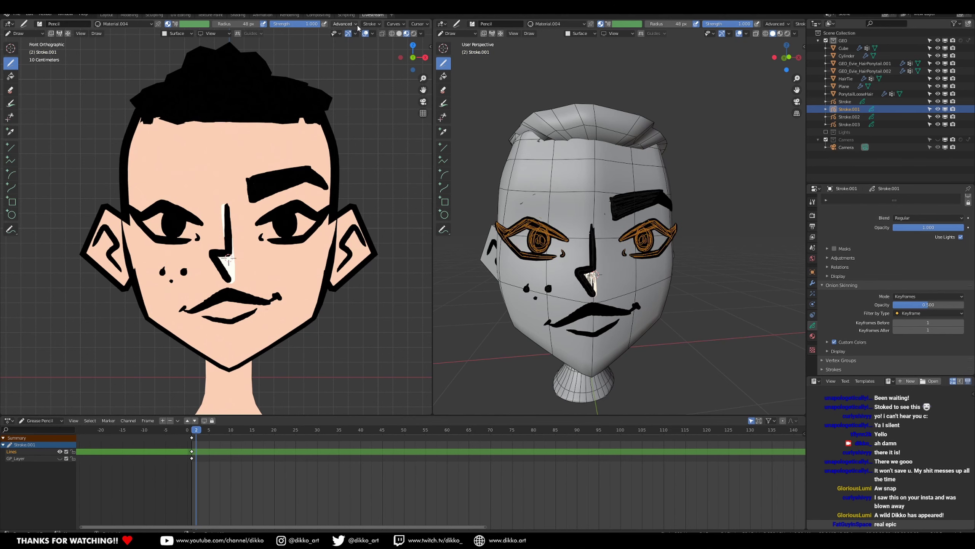
Check the front viewport's overlay options and set the eye object's onion skinning Keyframes Before and Keyframes After to 3.
click(368, 24)
click(372, 34)
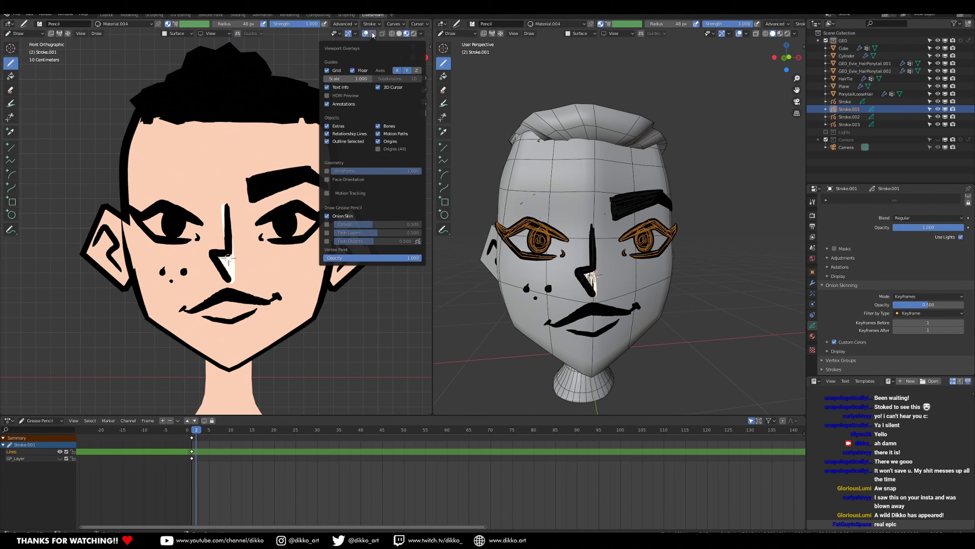
click(961, 322)
click(962, 323)
click(962, 330)
click(961, 330)
Try mirrored white test strokes across the cheeks at frame 2 to test onion skinning, then undo them.
key(ctrl+shift+z)
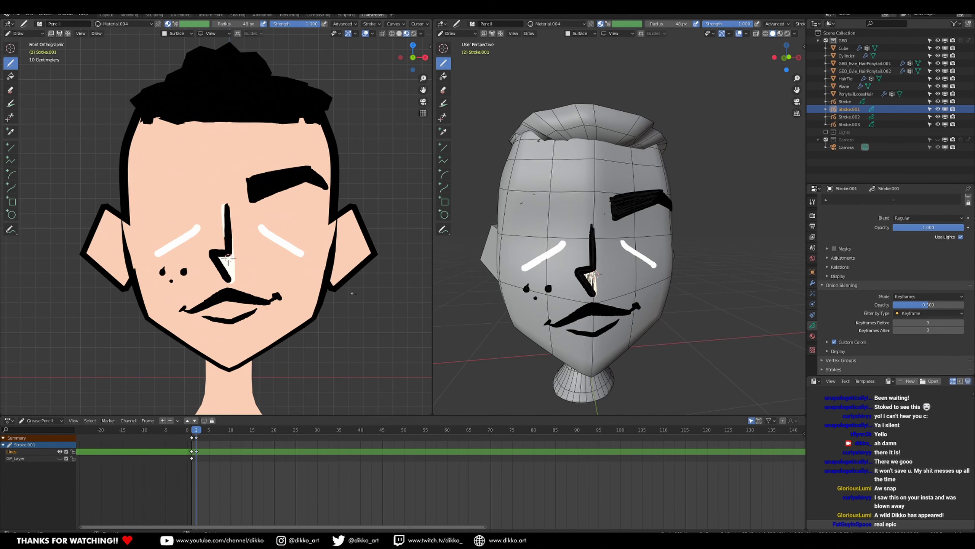
key(ctrl+z)
key(ctrl+shift+z)
key(ctrl+shift+z)
key(ctrl+z)
key(ctrl+shift+z)
key(ctrl+shift+z)
key(ctrl+shift+z)
key(ctrl+z)
key(ctrl+z)
key(ctrl+z)
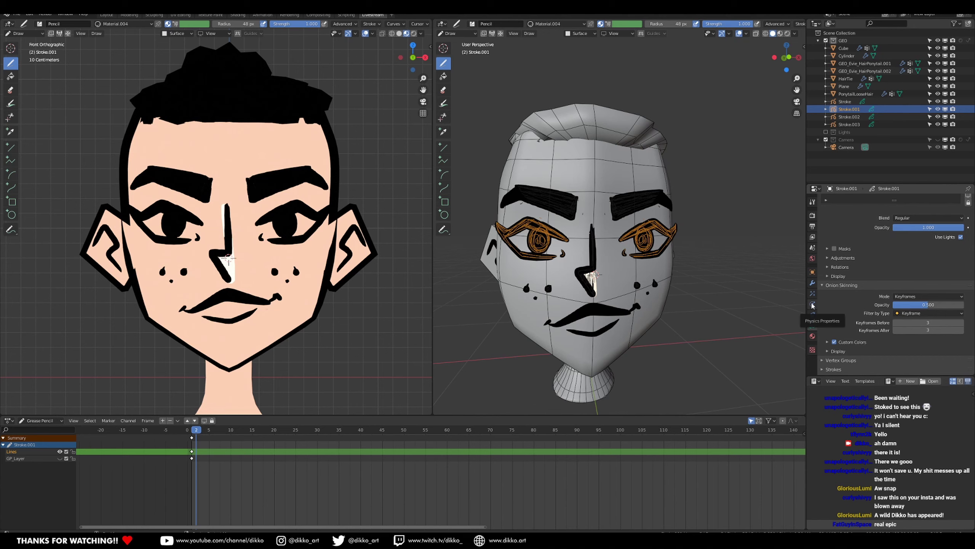
Make Black the active material of the eye object.
click(812, 326)
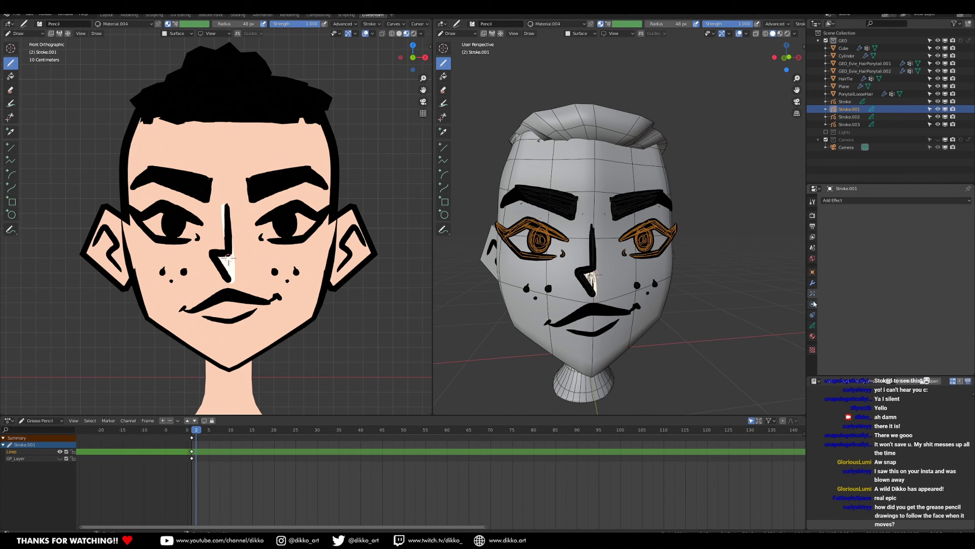
click(812, 335)
click(841, 240)
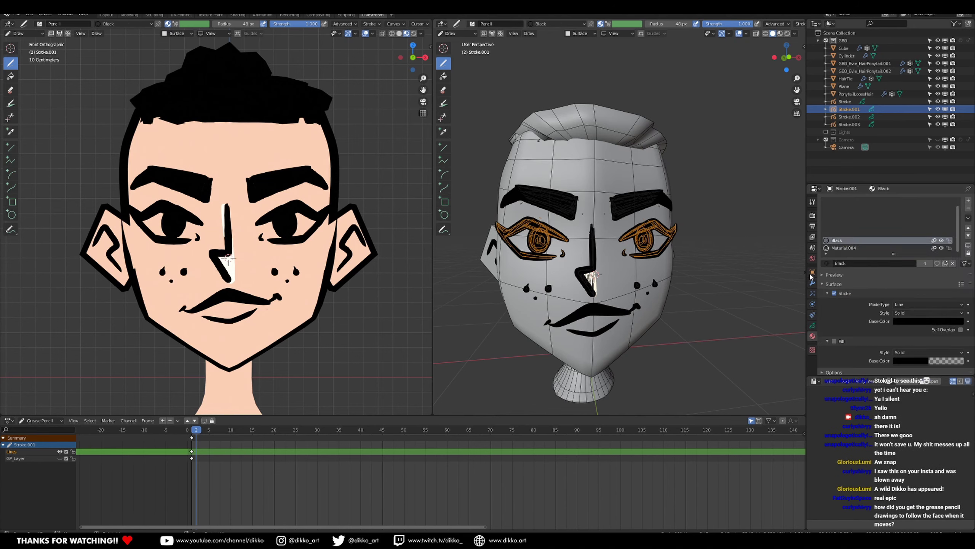
Try drawing mirrored black strokes above the ears at frame 2, then undo them.
drag(372, 173, 384, 223)
drag(86, 173, 75, 222)
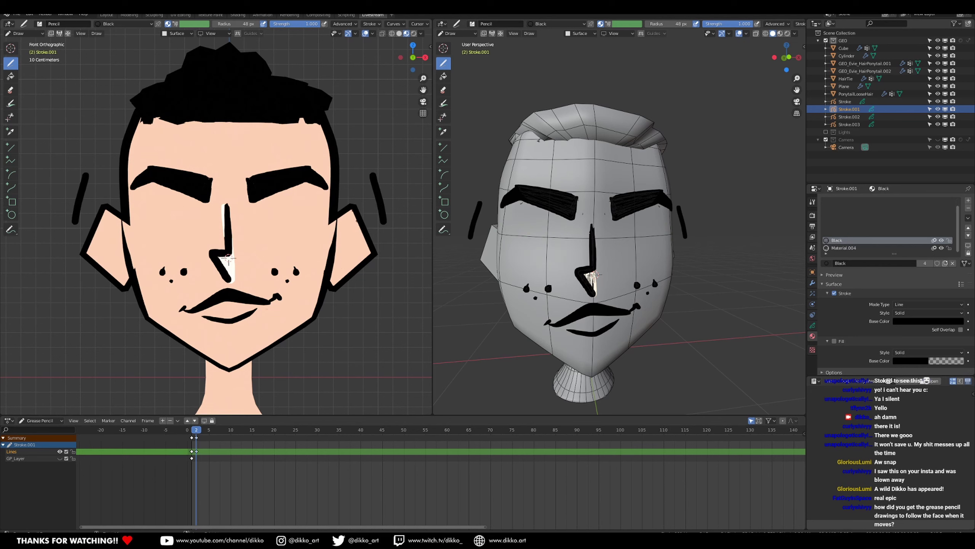
key(ctrl+z)
key(ctrl+z)
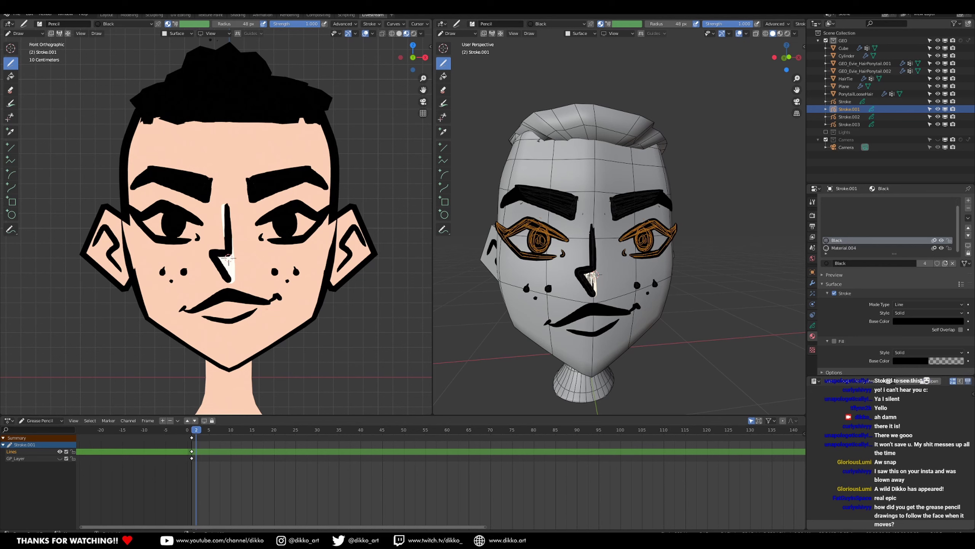
Enable Fade Layers in the front viewport's overlays and try the Fade Objects and Canvas options.
click(354, 35)
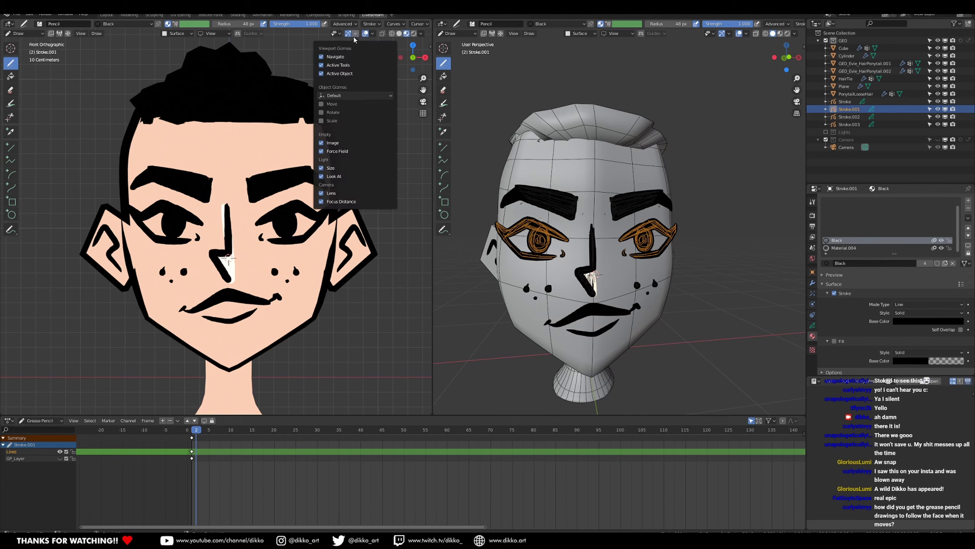
click(372, 33)
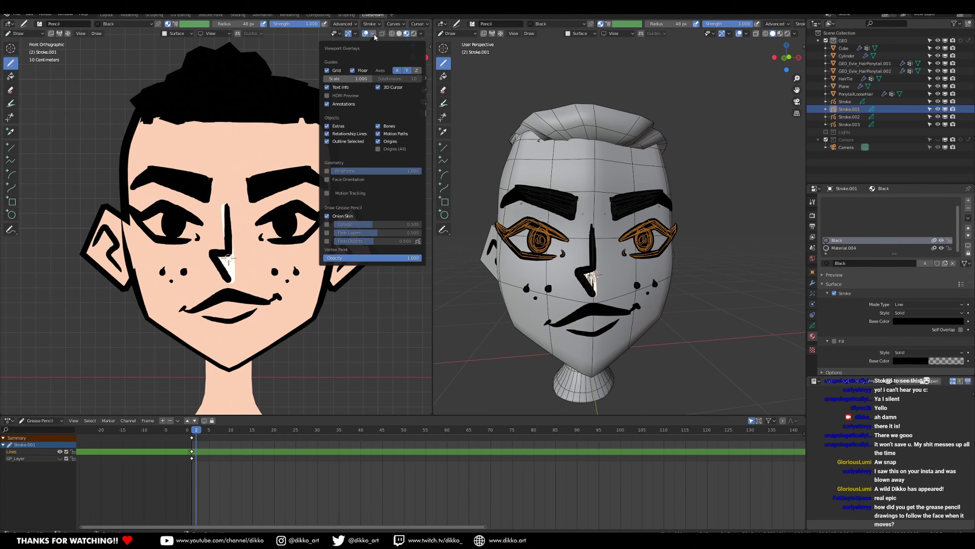
click(327, 232)
click(327, 241)
click(327, 241)
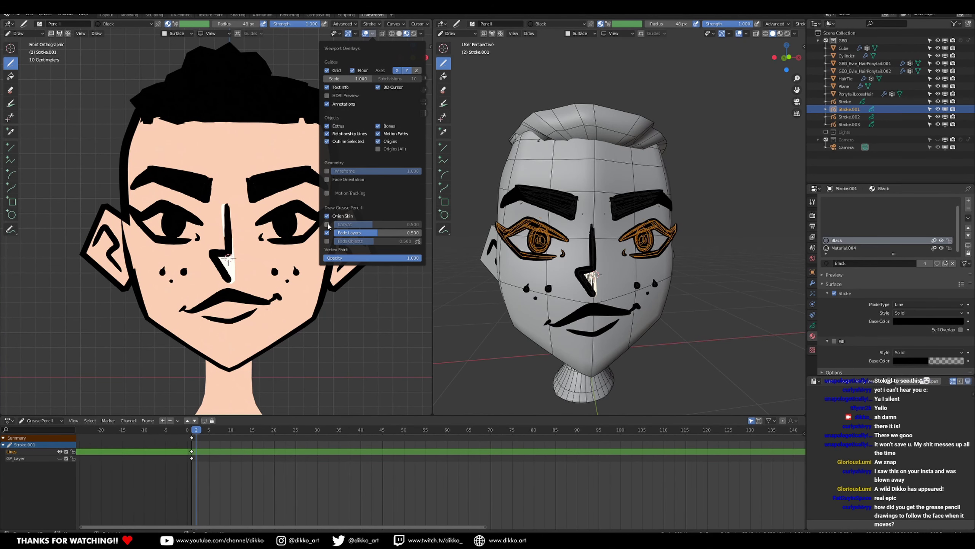
click(327, 224)
Draw mirrored vertical test strokes beside the ears at frame 2, step through the neighbouring frames, and undo the strokes.
drag(390, 210, 393, 275)
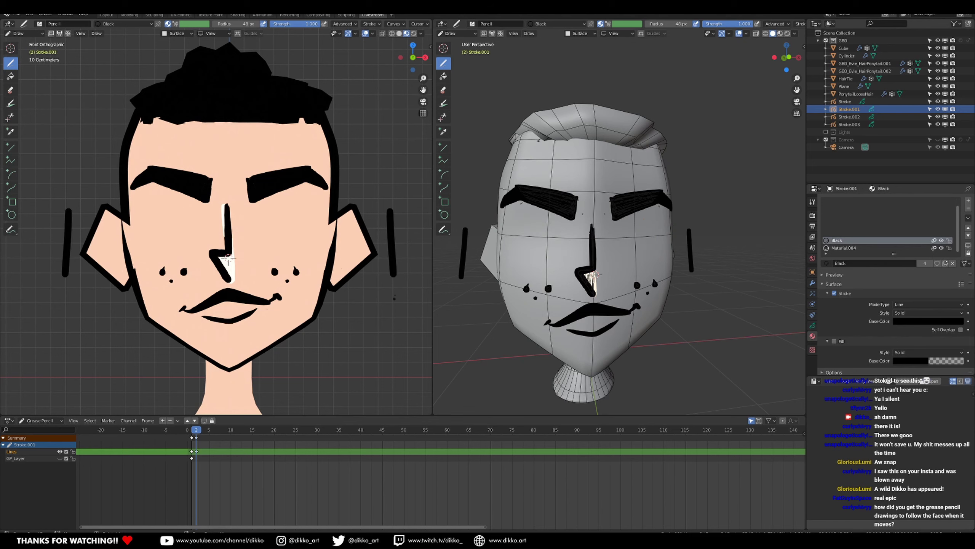
drag(196, 430, 200, 433)
key(Left)
key(Left)
key(Right)
key(Right)
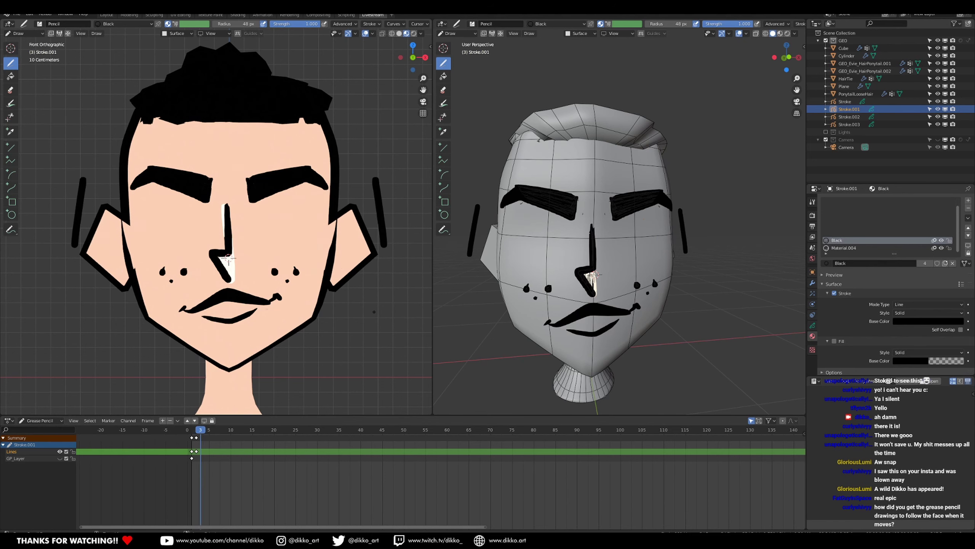
key(Left)
key(ctrl+z)
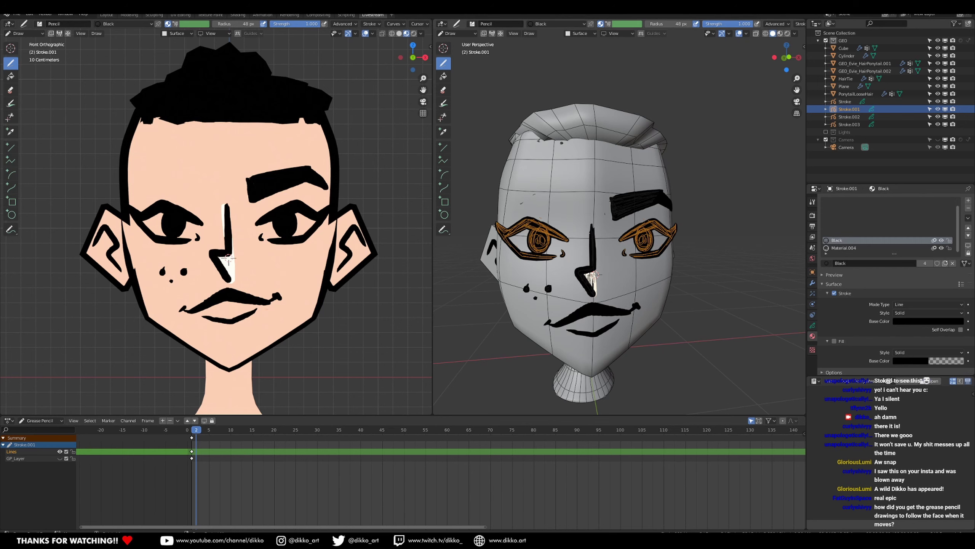
Try mirrored vertical strokes farther out from the head at frame 2 and check them from frame 3.
key(ctrl+shift+z)
key(ctrl+shift+z)
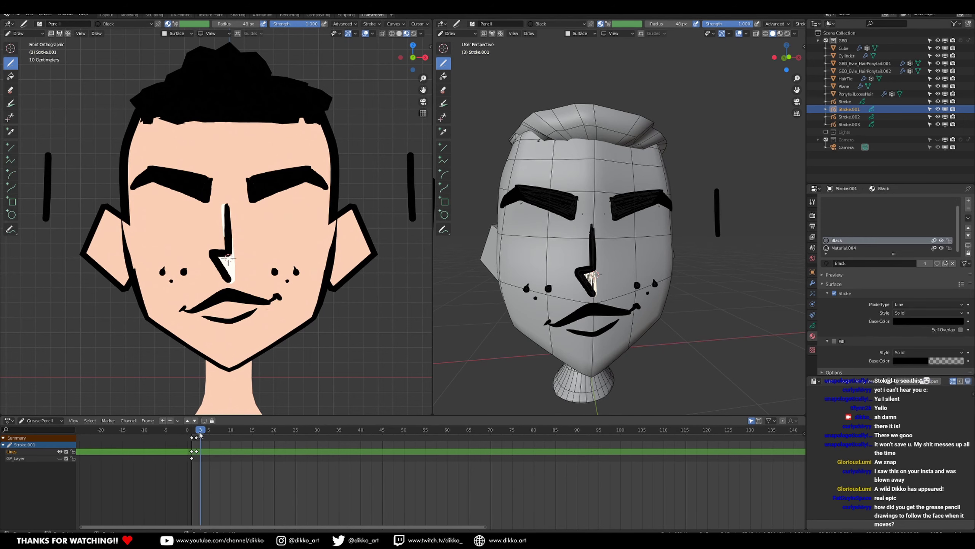
key(ctrl+shift+z)
key(ctrl+z)
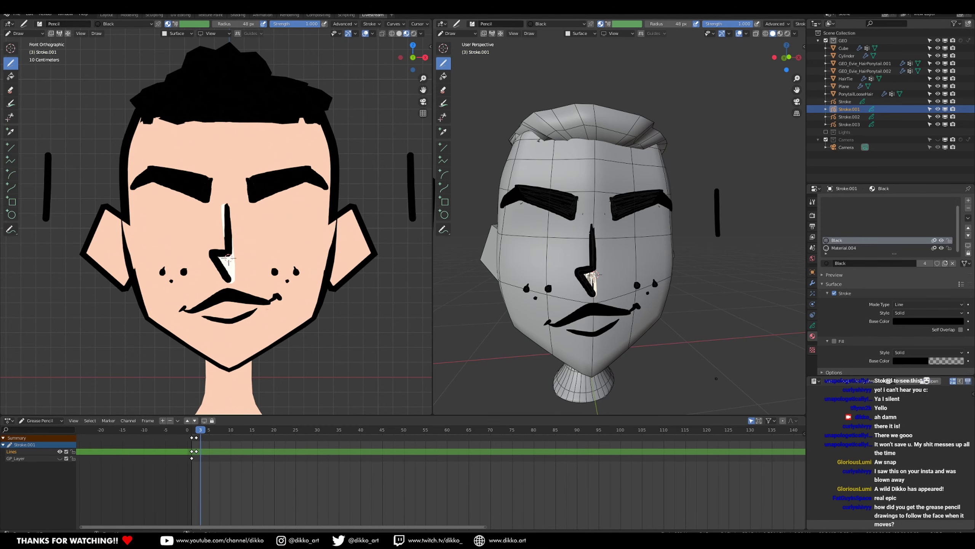
Inspect the Black material's options and preview, then return to frame 2 and undo the outer test strokes.
scroll(840, 340, down, 1)
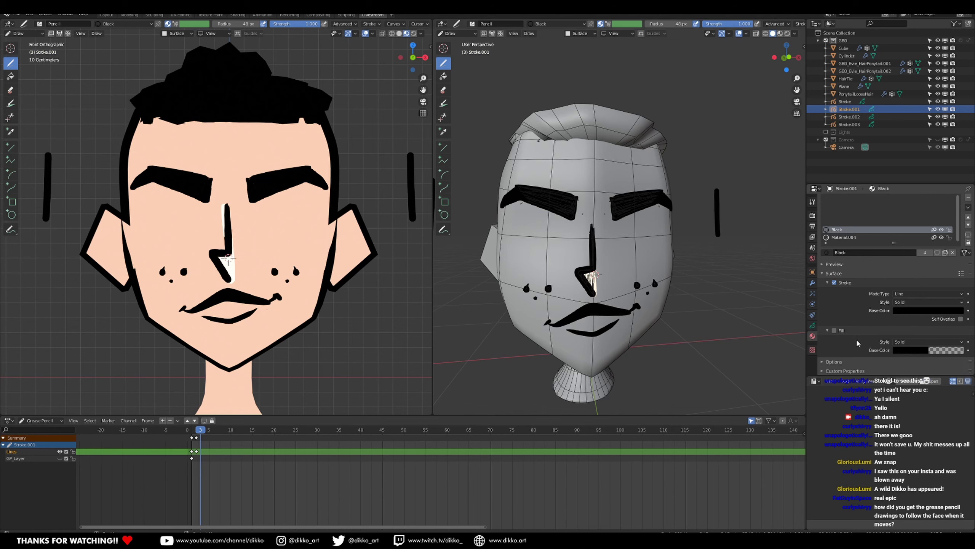
click(839, 363)
scroll(853, 363, down, 1)
click(833, 249)
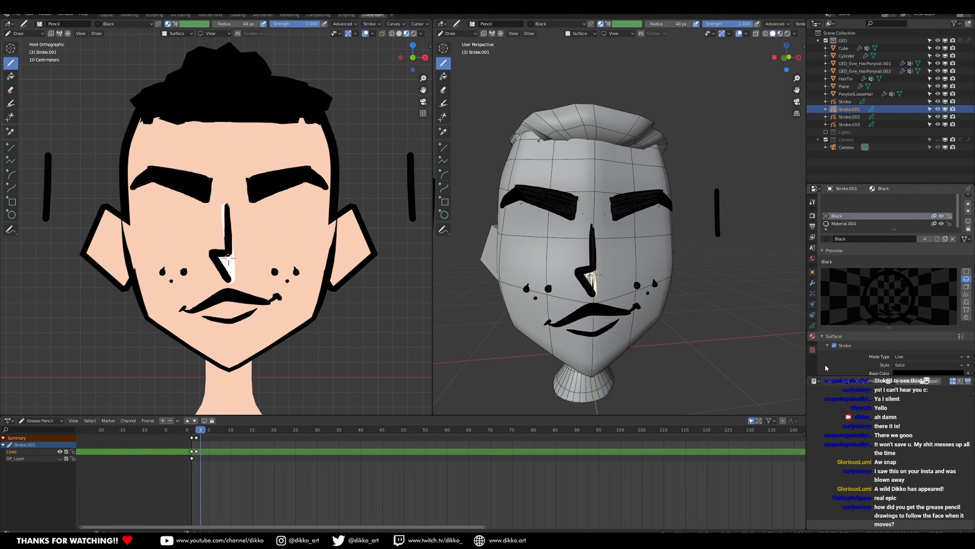
key(Left)
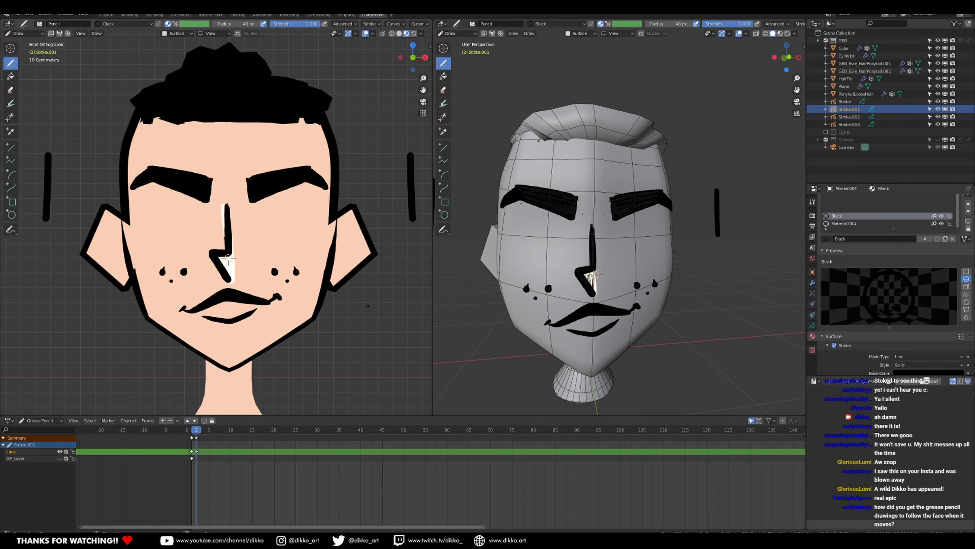
key(ctrl+z)
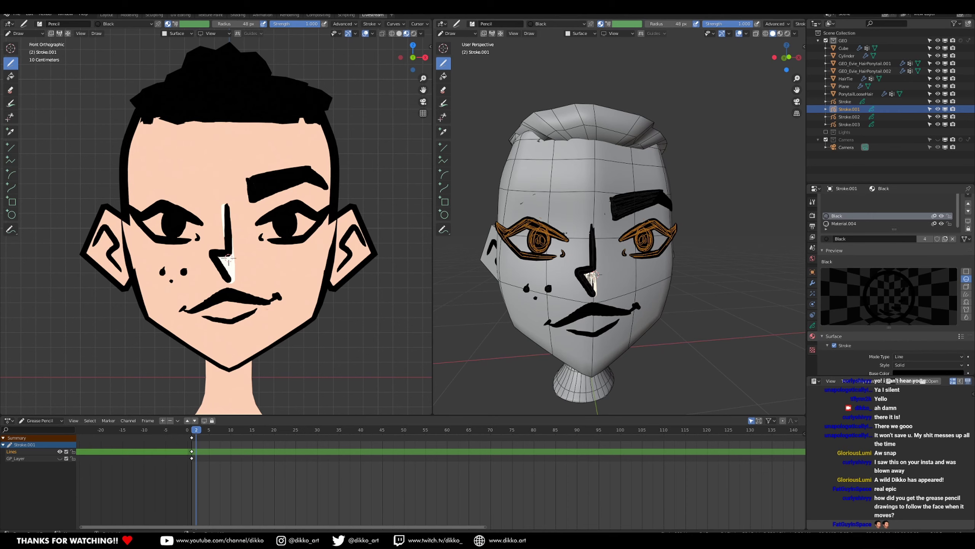
Return to Object Mode, check the eyebrow object, and reselect the eye object.
click(23, 33)
click(22, 43)
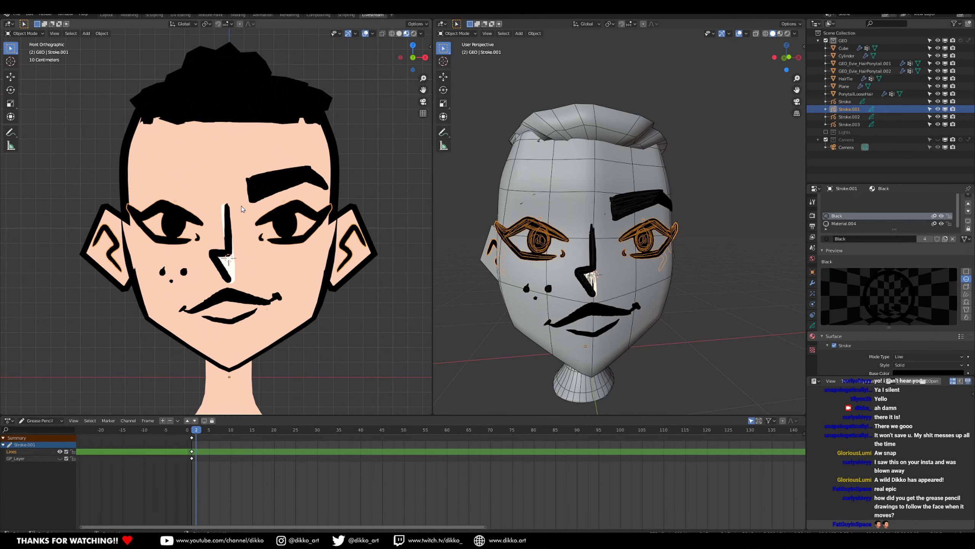
click(280, 203)
click(277, 194)
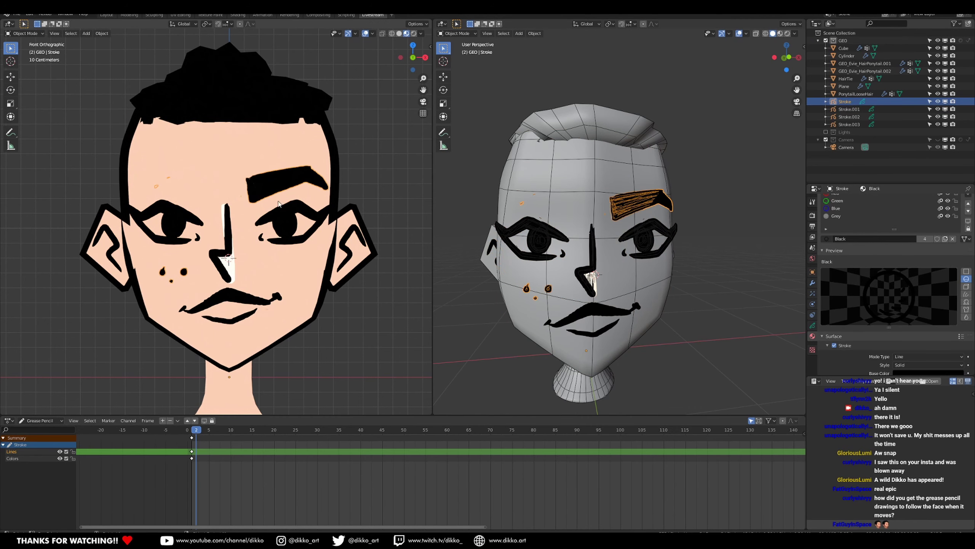
click(317, 238)
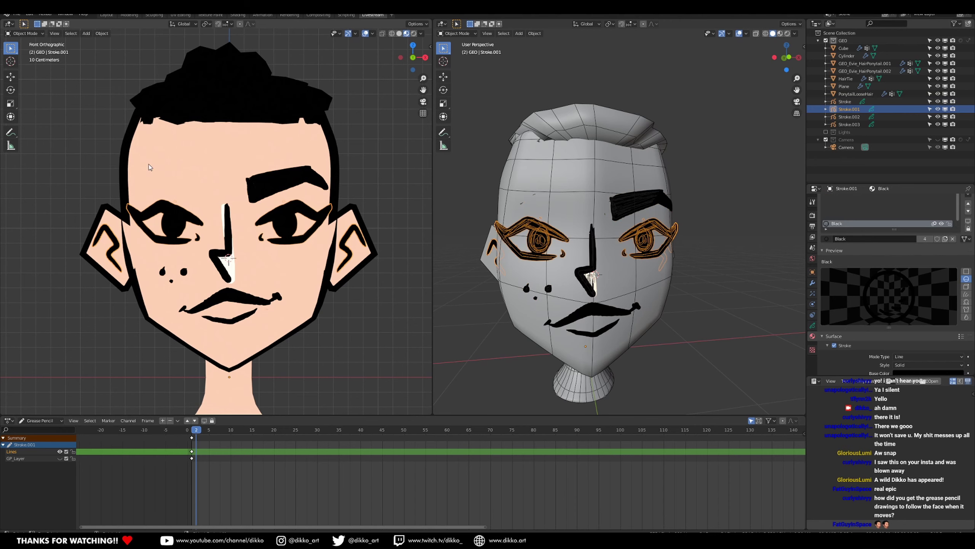
Separate the inner-ear strokes from the eye object into their own Grease Pencil object and return to Object Mode.
key(Tab)
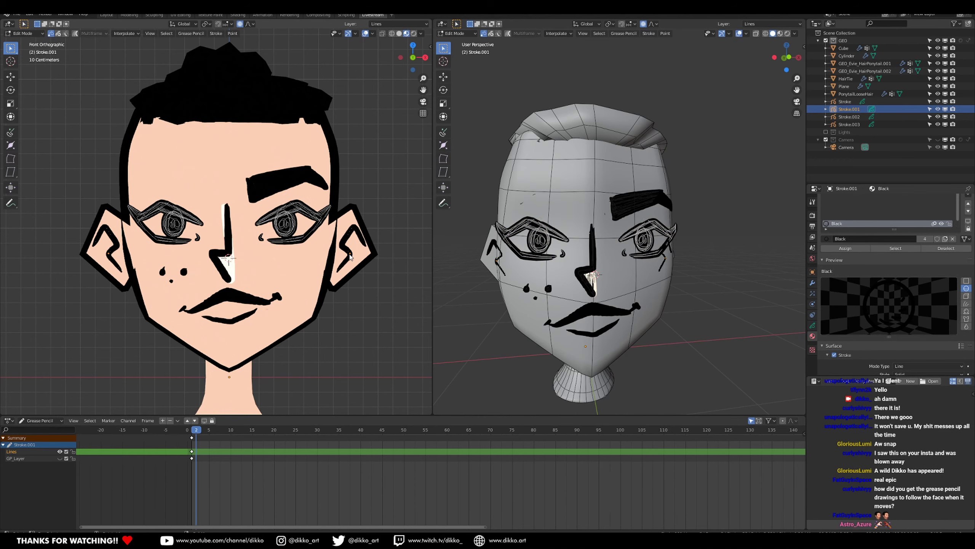
key(b)
mouse_move(382, 201)
mouse_down()
mouse_move(332, 292)
mouse_move(338, 306)
mouse_up()
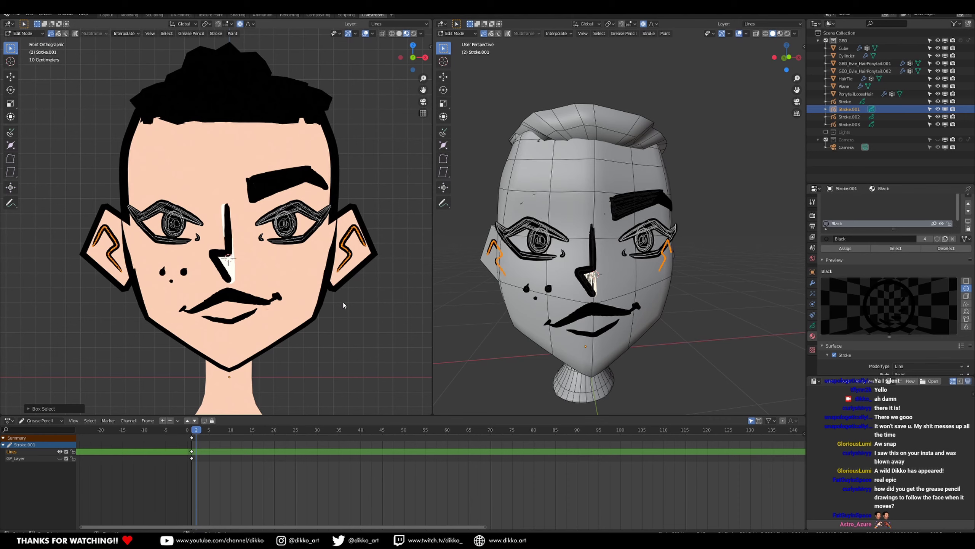
key(p)
click(315, 302)
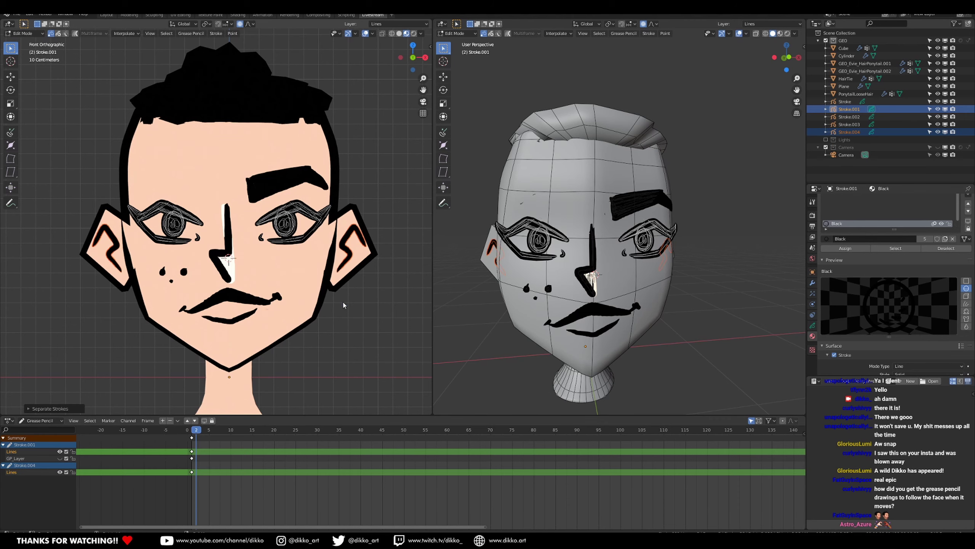
key(Tab)
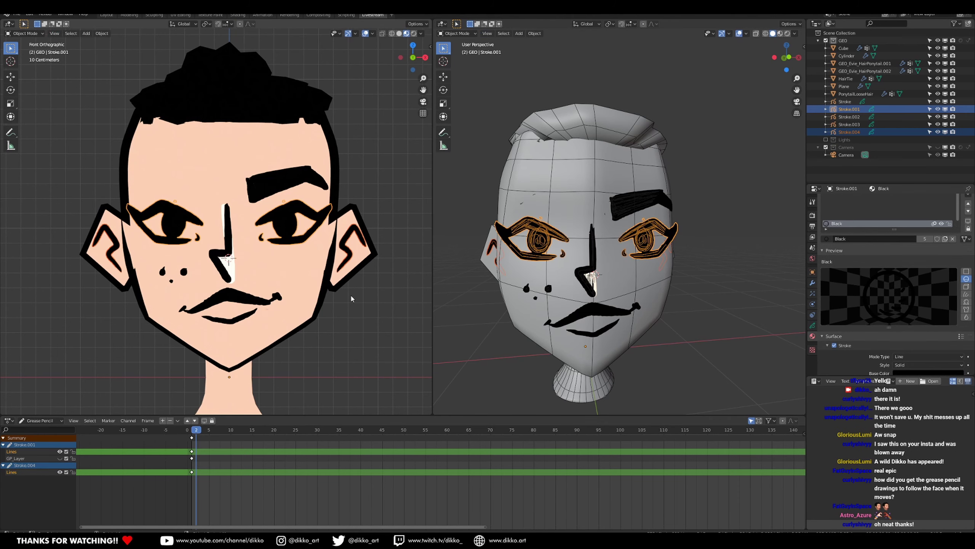
Go to frame 1, select only the eye object, and move the playhead to frame 3.
click(191, 436)
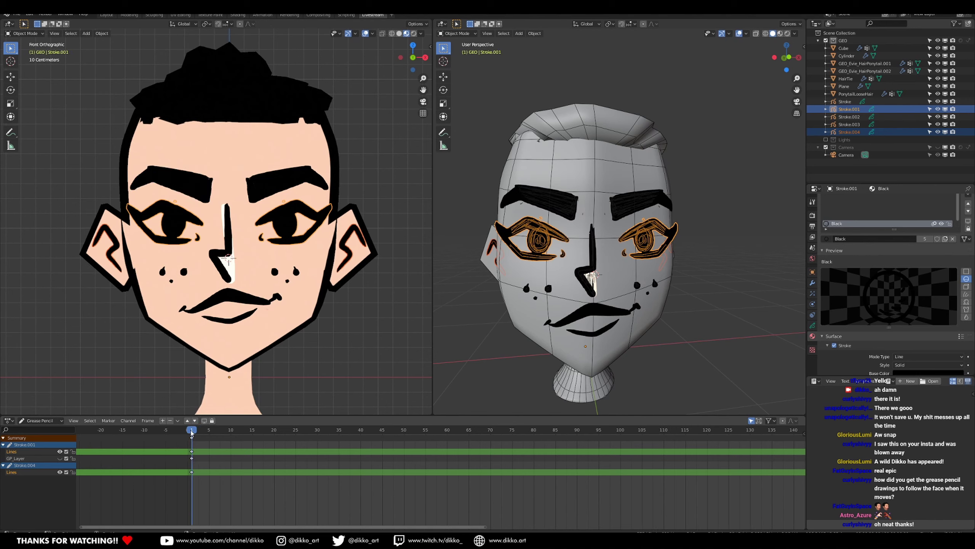
click(294, 250)
click(298, 245)
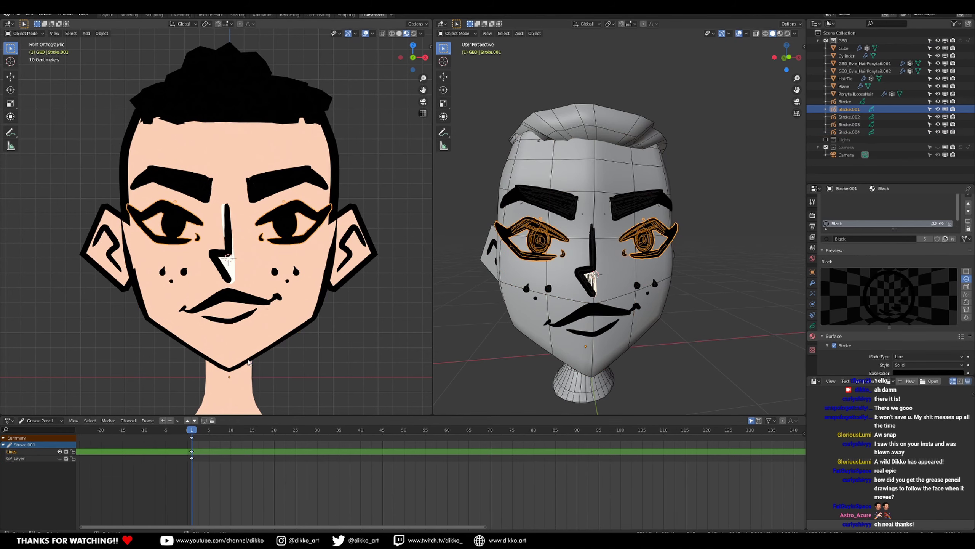
click(201, 430)
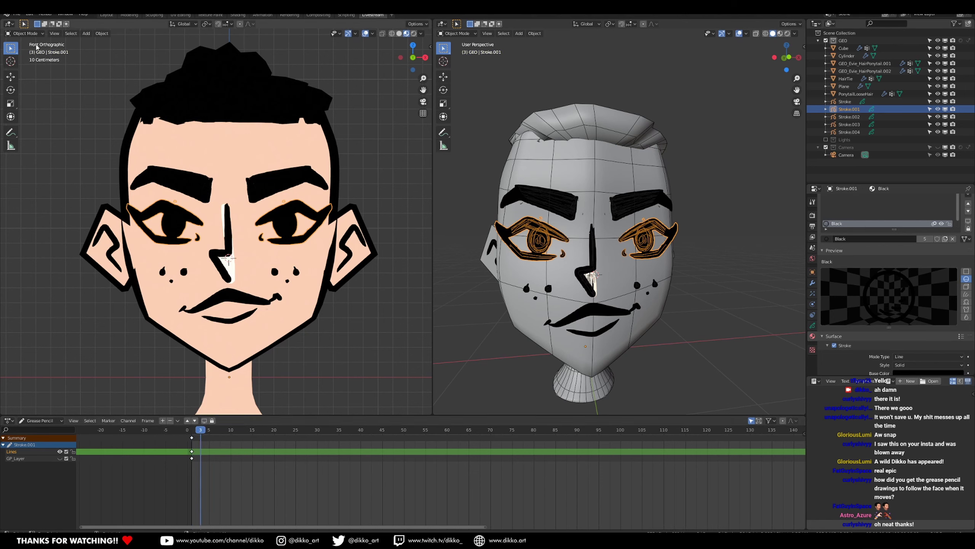
Switch the eye object to Draw mode, try a short vertical stroke beside the ear, and undo it.
click(25, 33)
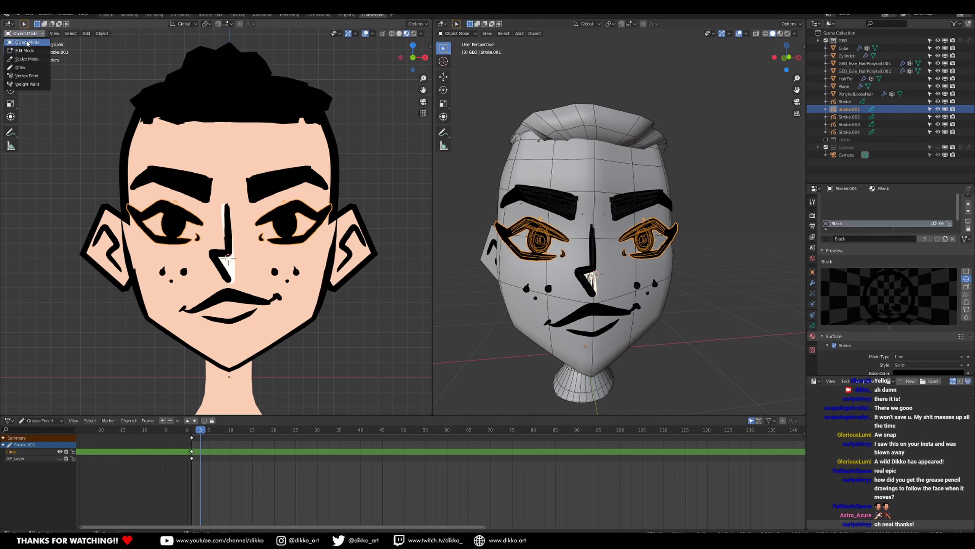
click(23, 68)
drag(396, 198, 396, 222)
key(ctrl+z)
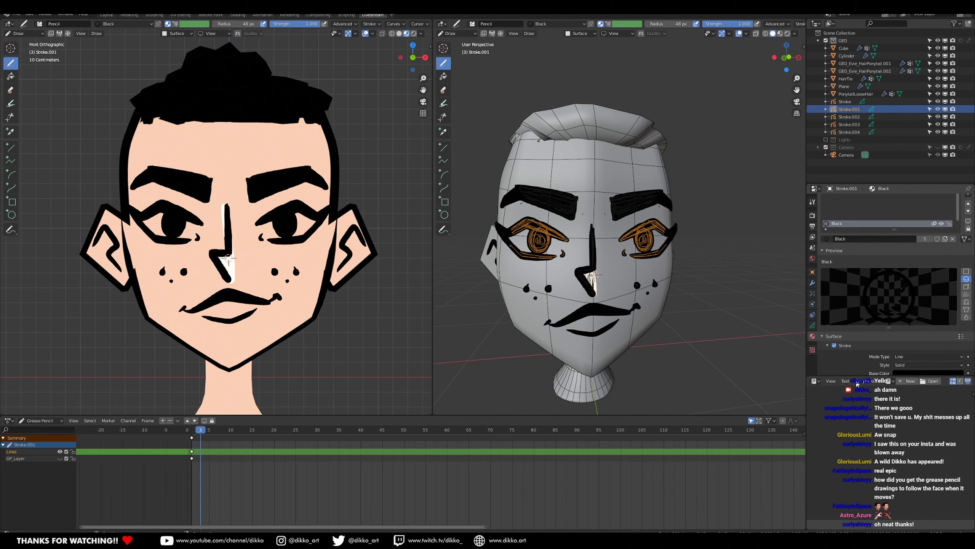
Review the eye object's effects, material, and Grease Pencil layer and onion skinning settings.
click(813, 326)
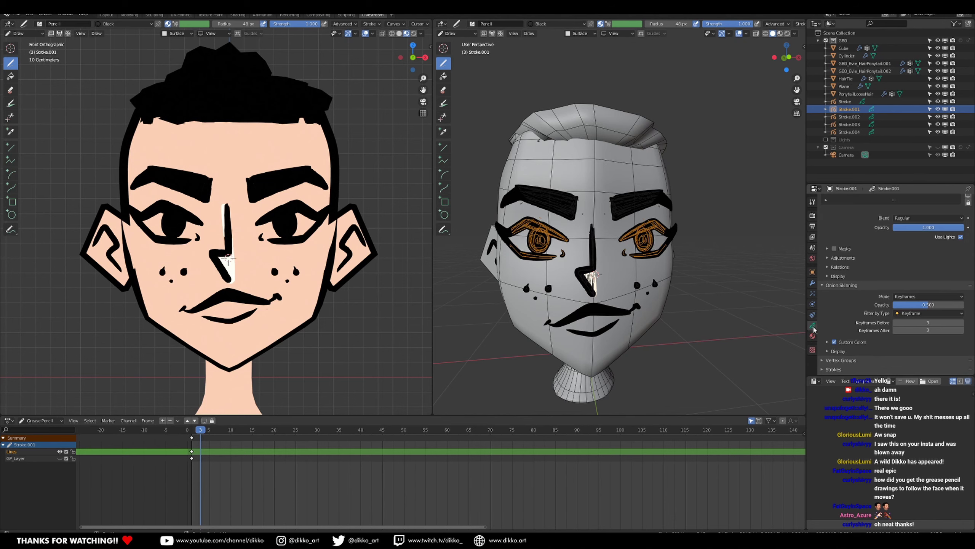
click(813, 296)
click(813, 337)
click(813, 326)
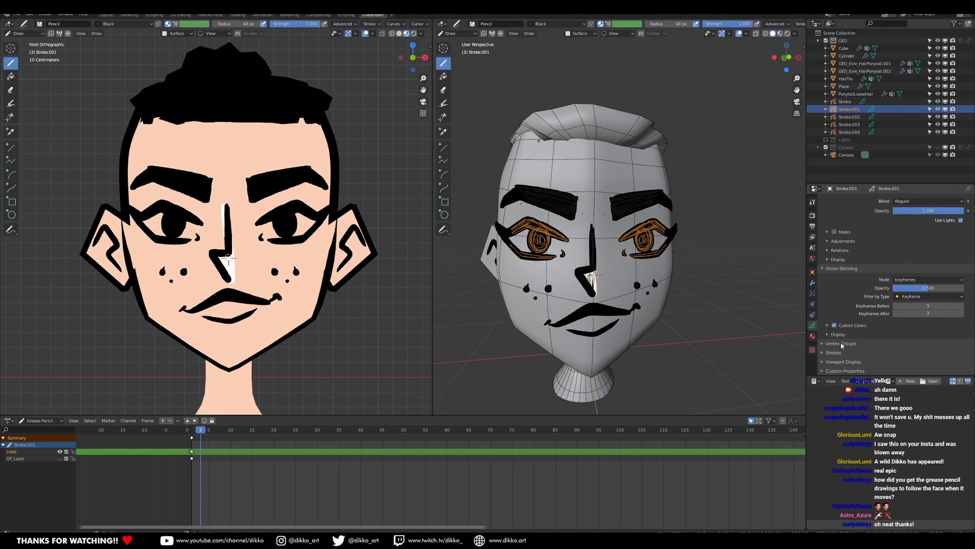
scroll(839, 311, up, 3)
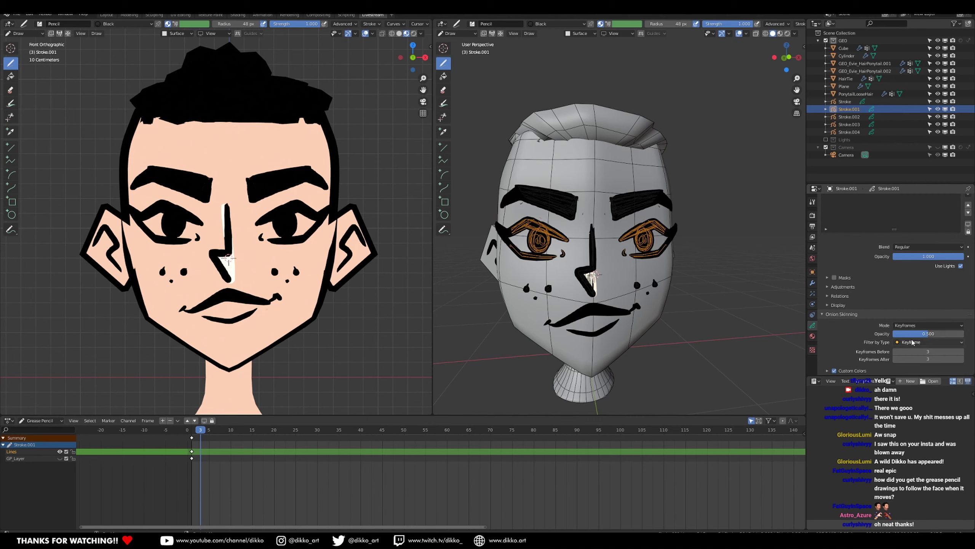
Try the Selected onion skinning mode on the eye object and return the mode to Keyframes.
click(944, 326)
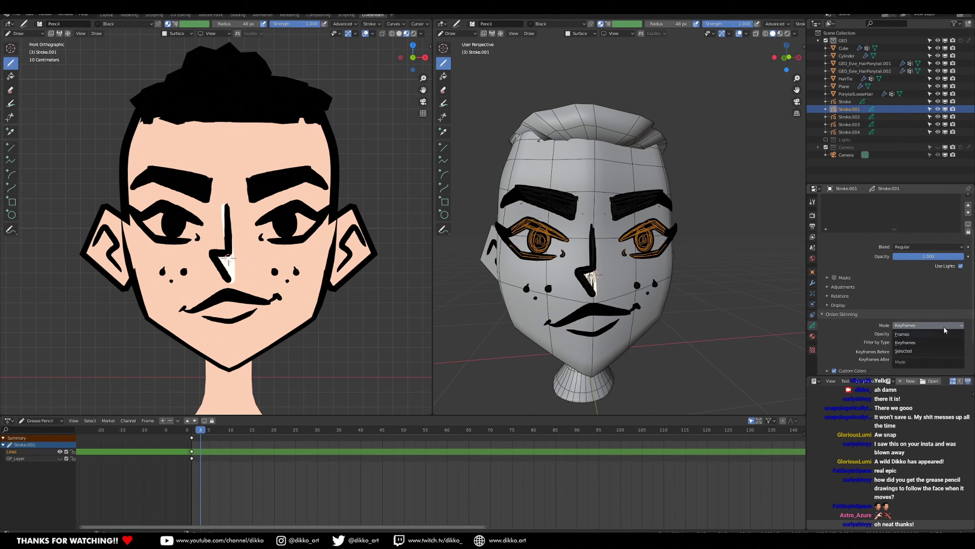
click(920, 350)
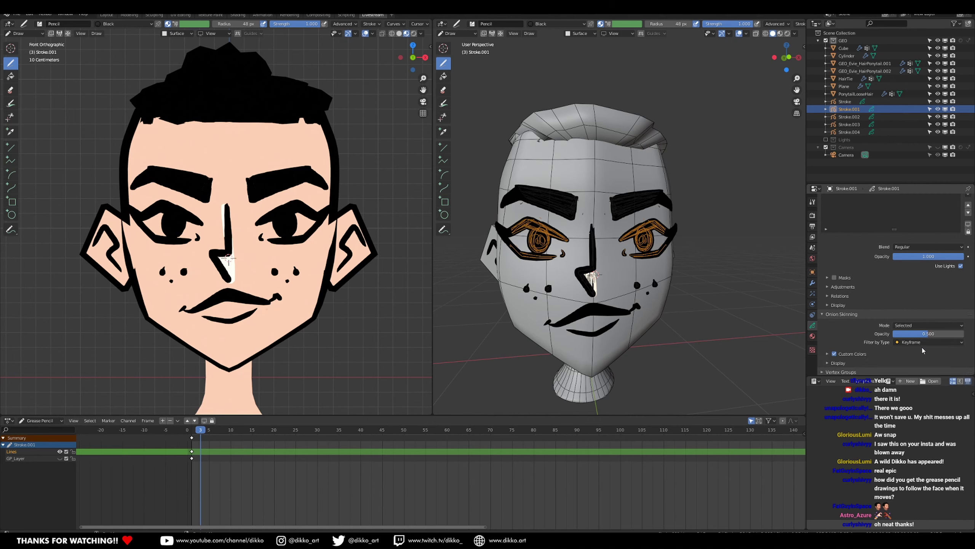
click(918, 328)
click(920, 341)
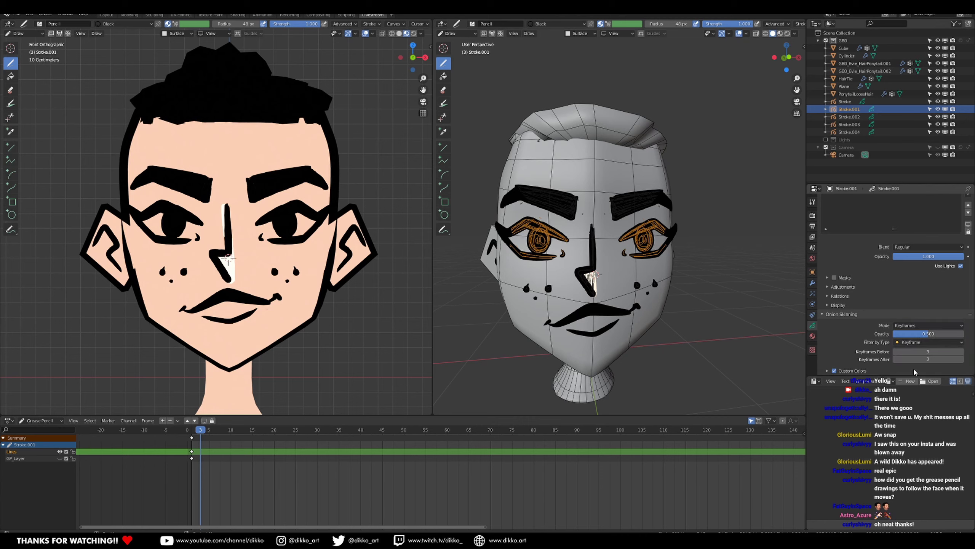
Expand the onion skinning display options and examine View In Render, Fade and Show Start Frame.
scroll(915, 371, down, 3)
click(837, 334)
scroll(883, 338, down, 2)
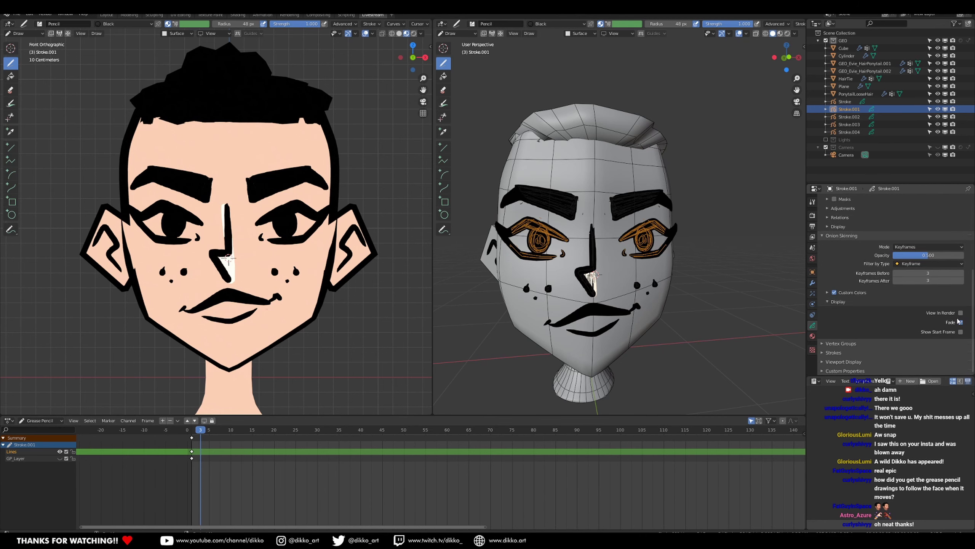
click(961, 313)
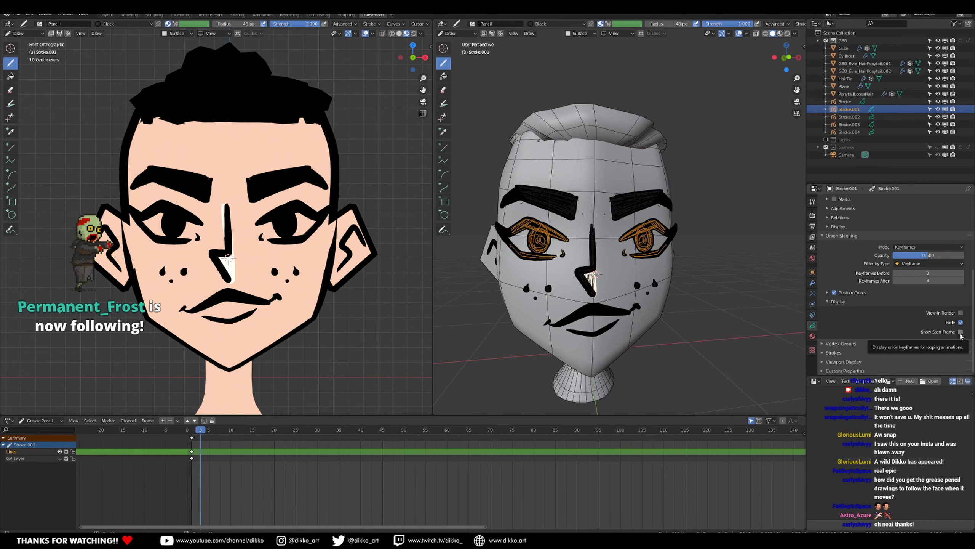
Switch to Streamlabs OBS to check the live stream and return to Blender.
click(365, 527)
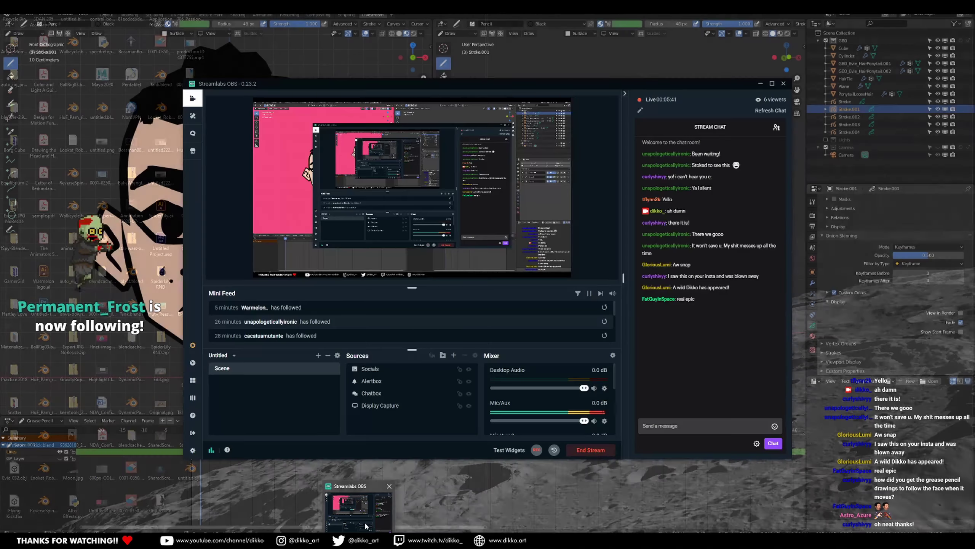
click(376, 523)
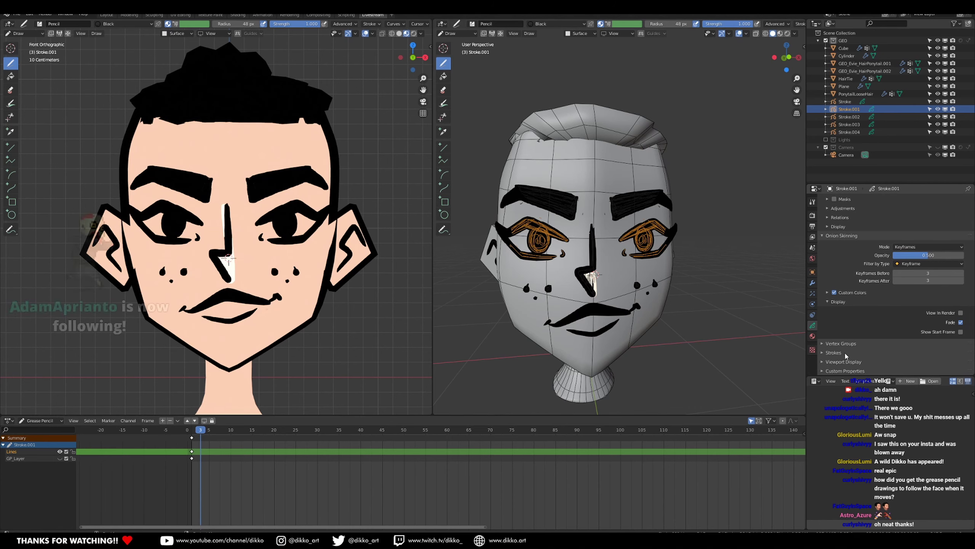
Examine the eye object's viewport display settings and its layer's relations and display options.
click(835, 361)
scroll(842, 363, down, 2)
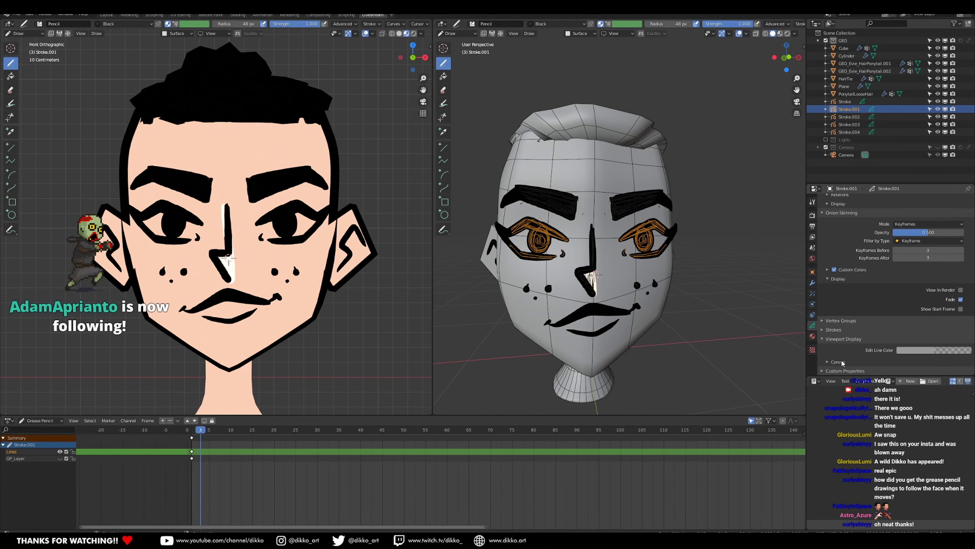
click(833, 339)
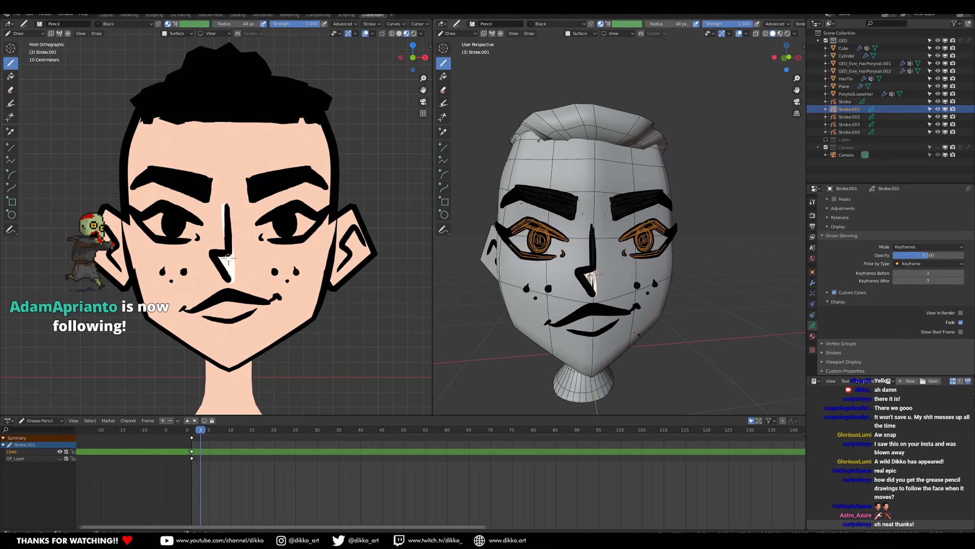
scroll(850, 267, up, 3)
click(842, 258)
click(838, 249)
click(837, 249)
click(840, 242)
click(839, 240)
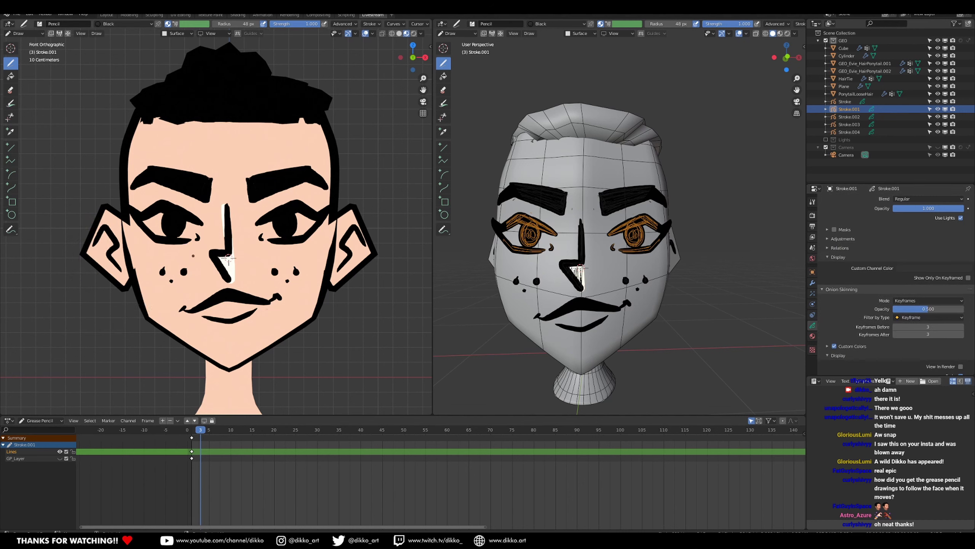
Go to frame 7 and draw mirrored closed-eye lines in place of the open eyes.
mouse_move(204, 431)
mouse_down()
mouse_move(212, 436)
mouse_move(193, 439)
mouse_move(217, 438)
mouse_up()
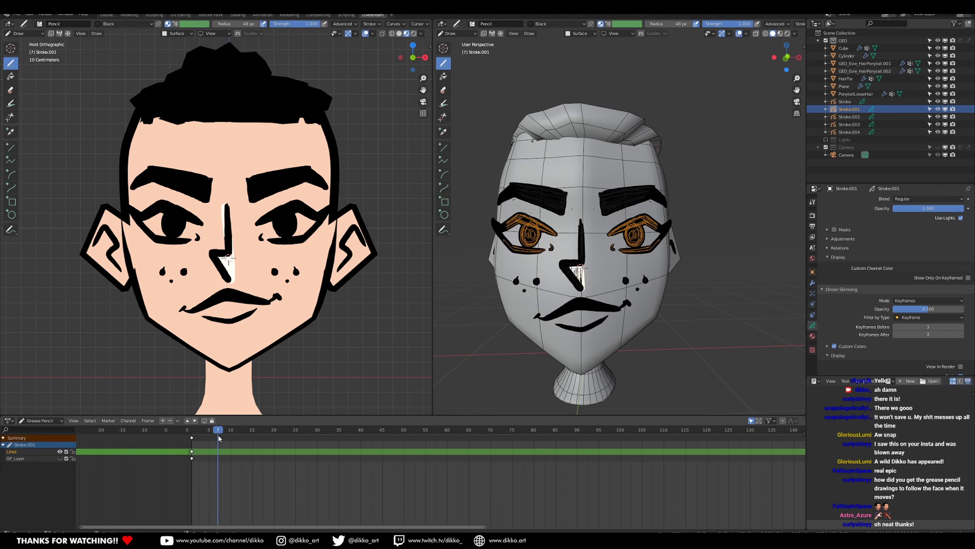
mouse_move(253, 231)
mouse_down()
mouse_move(283, 223)
mouse_move(275, 232)
mouse_move(319, 227)
mouse_move(313, 234)
mouse_up()
key(ctrl+z)
key(ctrl+z)
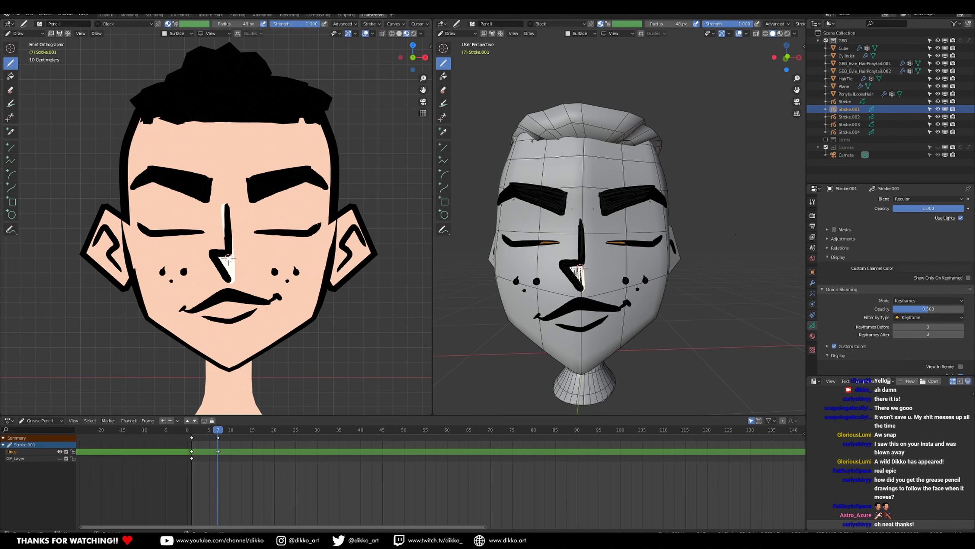
Refine the closed eyes on frame 7 with small inner-corner marks, undoing the trial crease arcs above them.
click(214, 430)
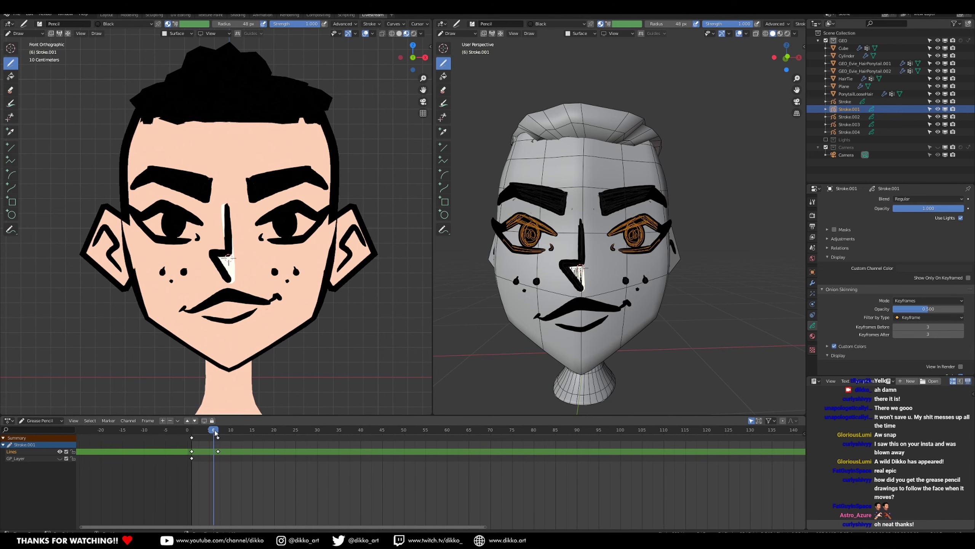
mouse_move(215, 432)
mouse_down()
mouse_move(200, 434)
mouse_move(218, 438)
mouse_up()
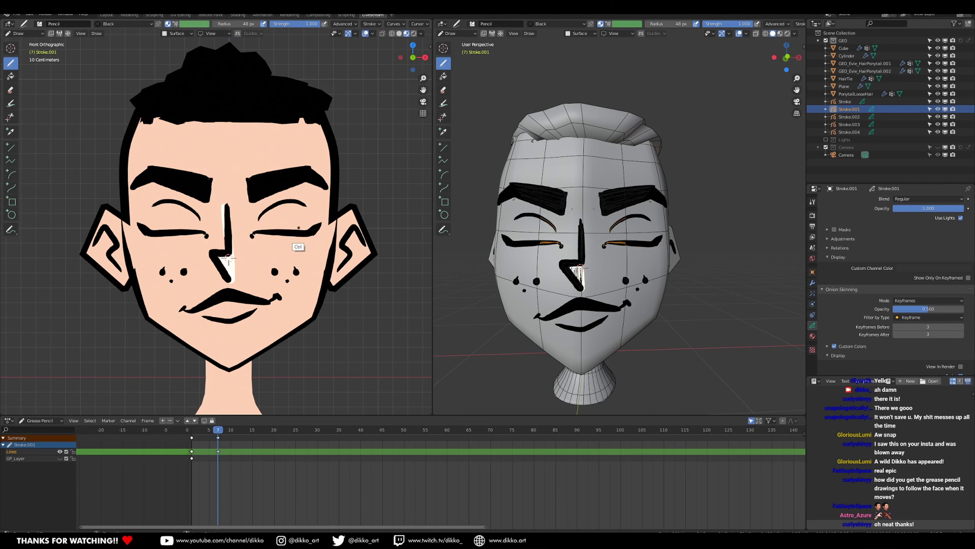
mouse_move(265, 243)
mouse_down()
mouse_move(296, 247)
mouse_move(285, 246)
mouse_up()
key(ctrl+z)
key(ctrl+z)
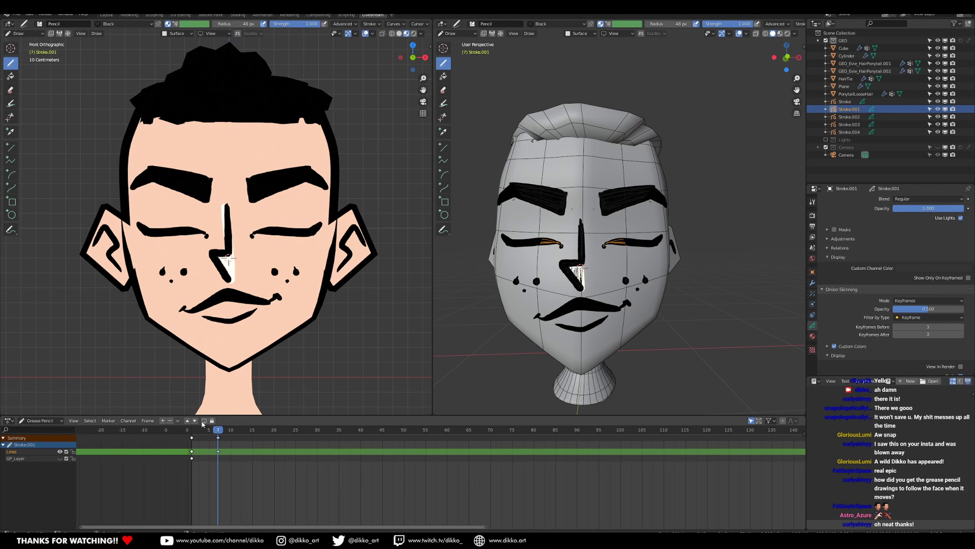
Go to frame 3 and draw arched upper-eyelid lines for both eyes.
mouse_move(193, 437)
mouse_down()
mouse_move(217, 434)
mouse_move(202, 440)
mouse_up()
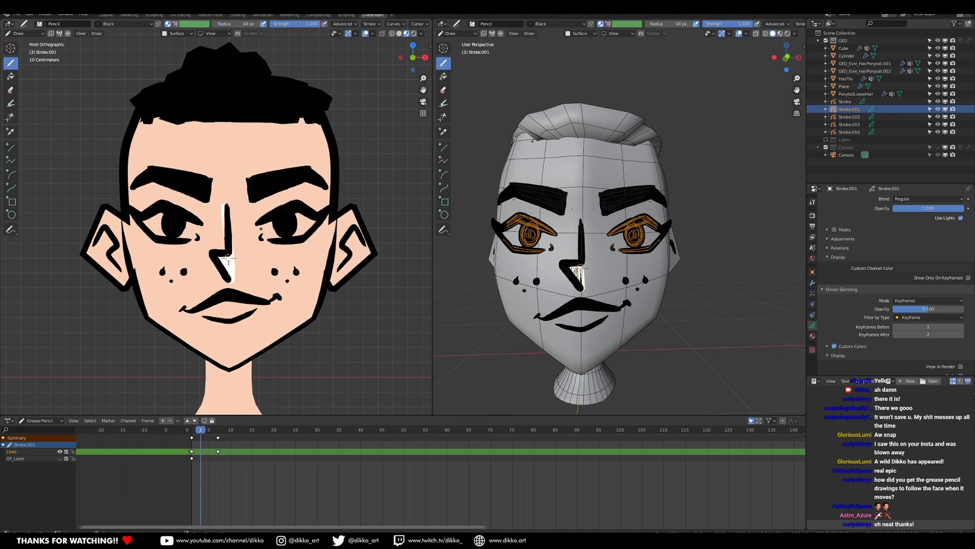
key(ctrl+v)
key(space)
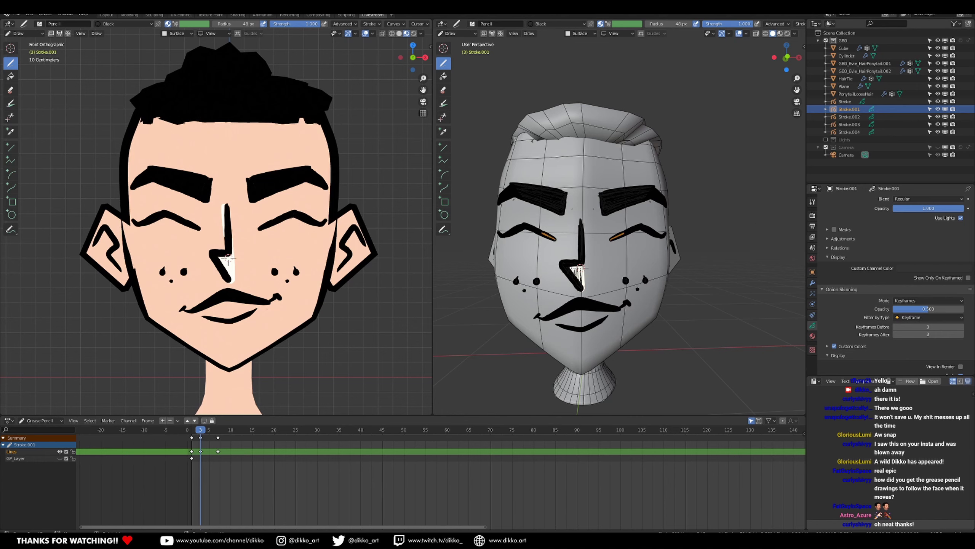
Check the front viewport's shading and overlay settings for onion skinning, trying Solid shading before returning to Material Preview.
click(351, 25)
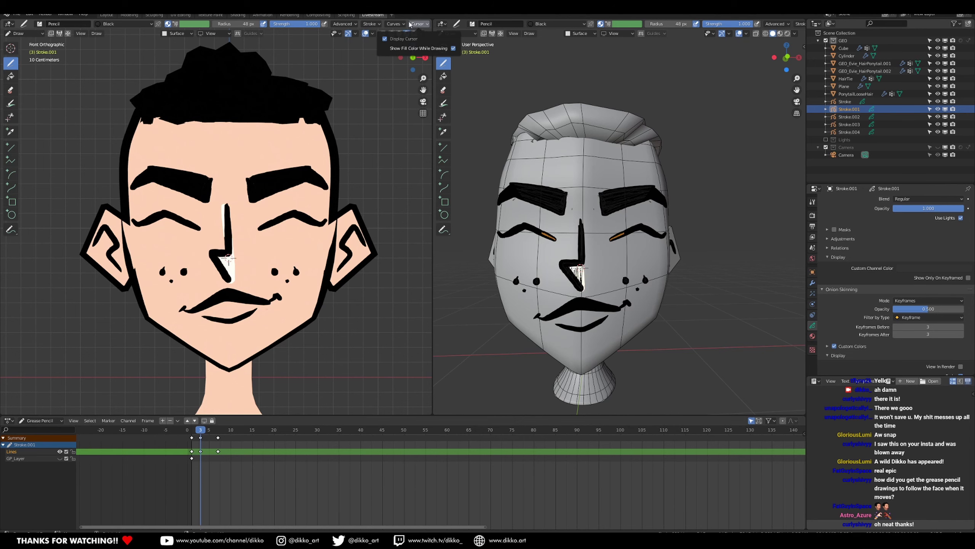
click(422, 34)
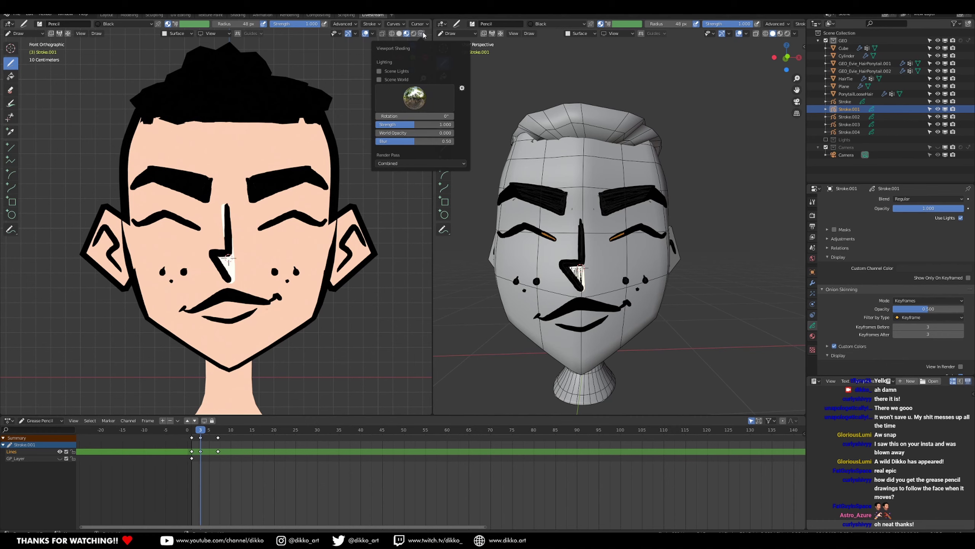
click(399, 34)
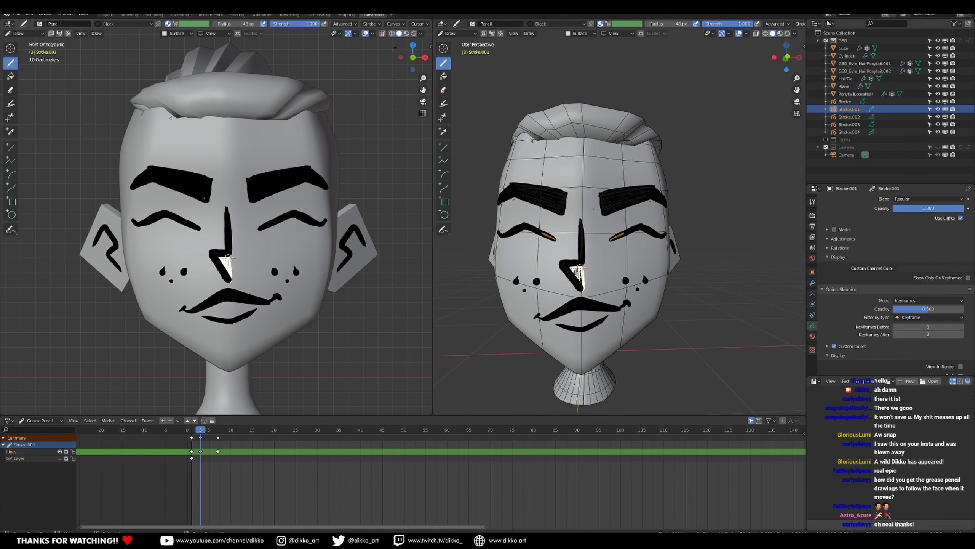
key(ctrl+z)
click(373, 34)
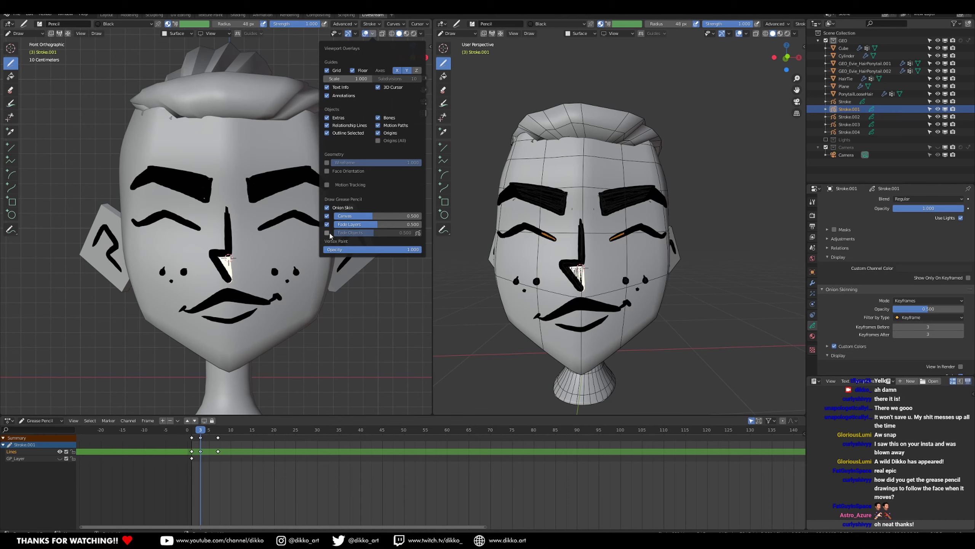
click(371, 24)
mouse_move(401, 24)
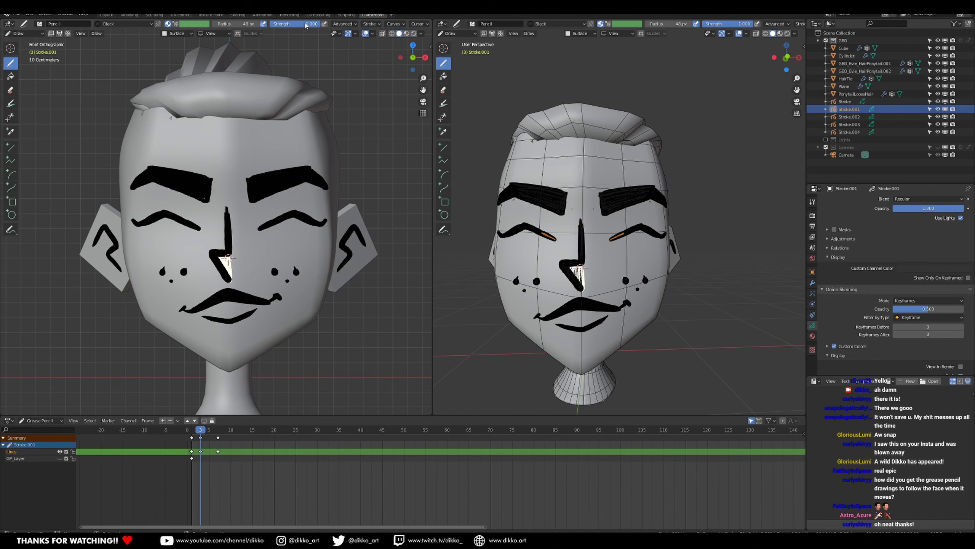
click(421, 33)
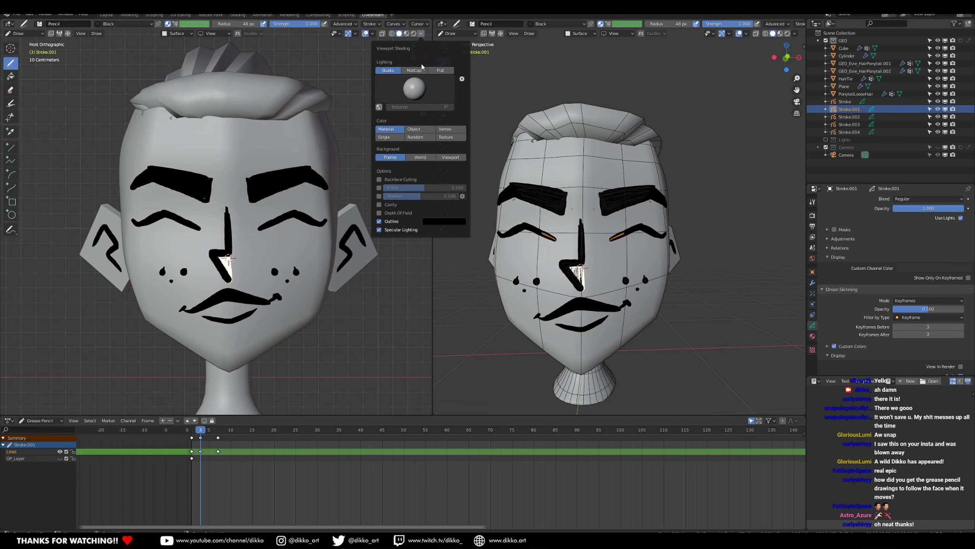
click(422, 34)
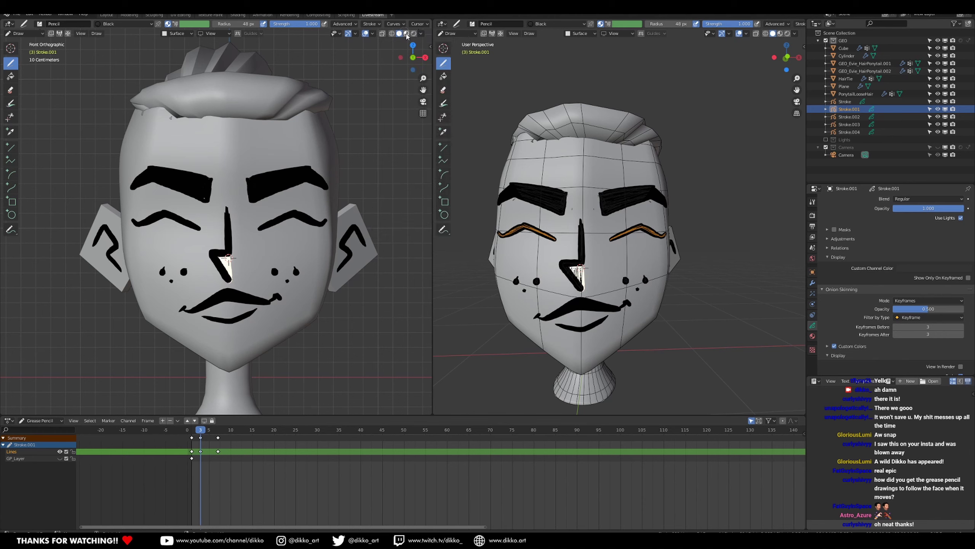
click(406, 34)
Draw the lower eyelids on frame 3 to complete the narrowed, almond-shaped eye outlines.
mouse_move(201, 430)
mouse_down()
mouse_move(189, 431)
mouse_move(202, 437)
mouse_up()
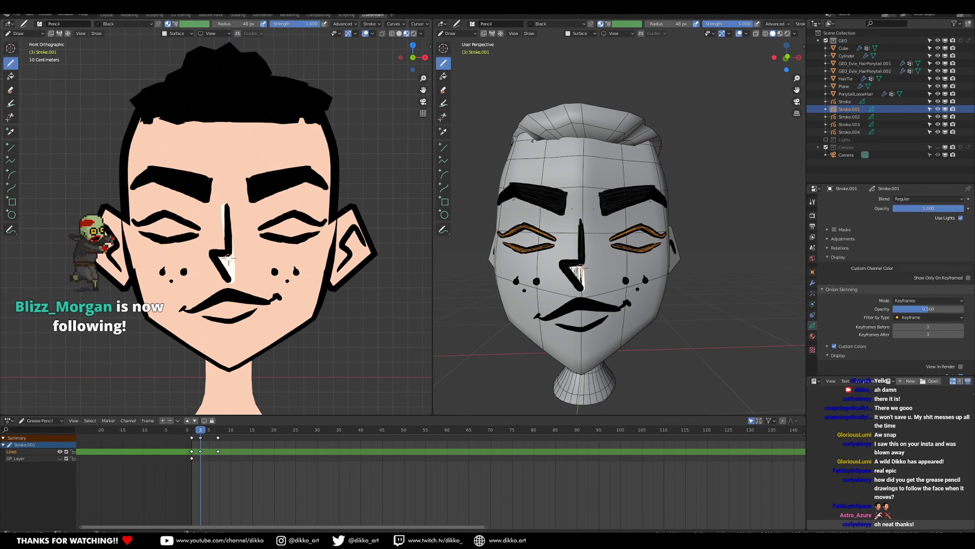
mouse_move(200, 429)
mouse_down()
mouse_move(213, 429)
mouse_move(204, 429)
mouse_up()
click(200, 430)
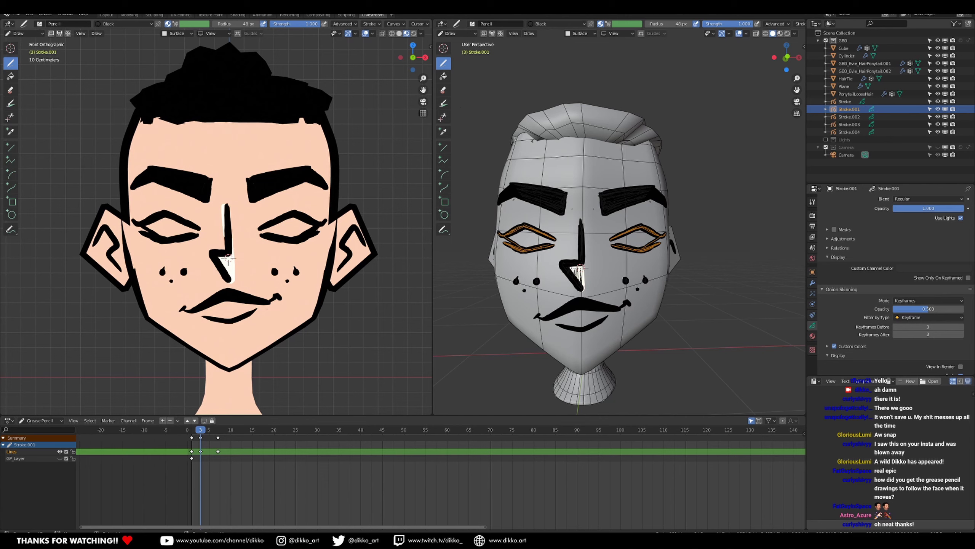
Go to frame 5 and draw nearly flat upper-eyelid lines for both eyes.
mouse_move(201, 431)
mouse_down()
mouse_move(193, 432)
mouse_move(210, 434)
mouse_up()
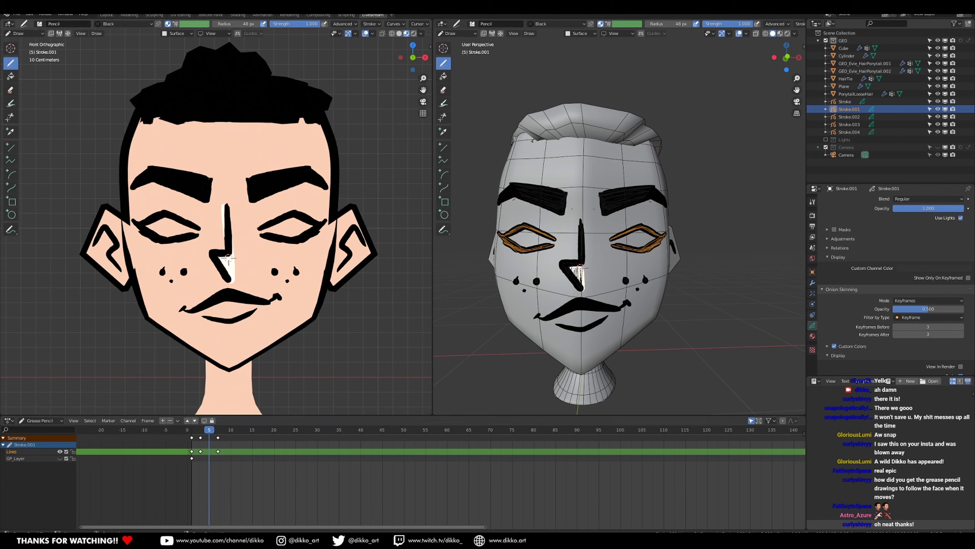
drag(269, 230, 323, 216)
key(ctrl+z)
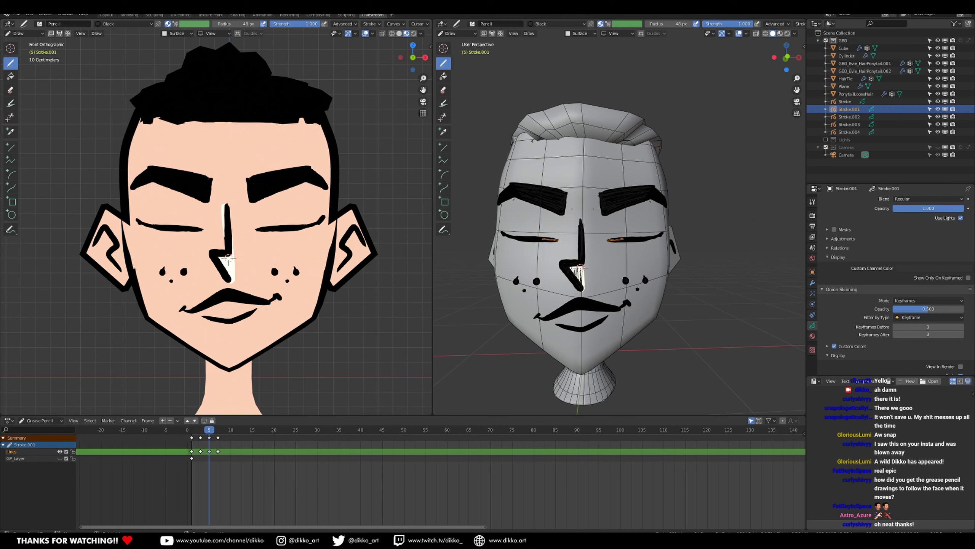
Scrub and play back the eye frames to check the blink's motion.
drag(213, 430, 214, 432)
key(space)
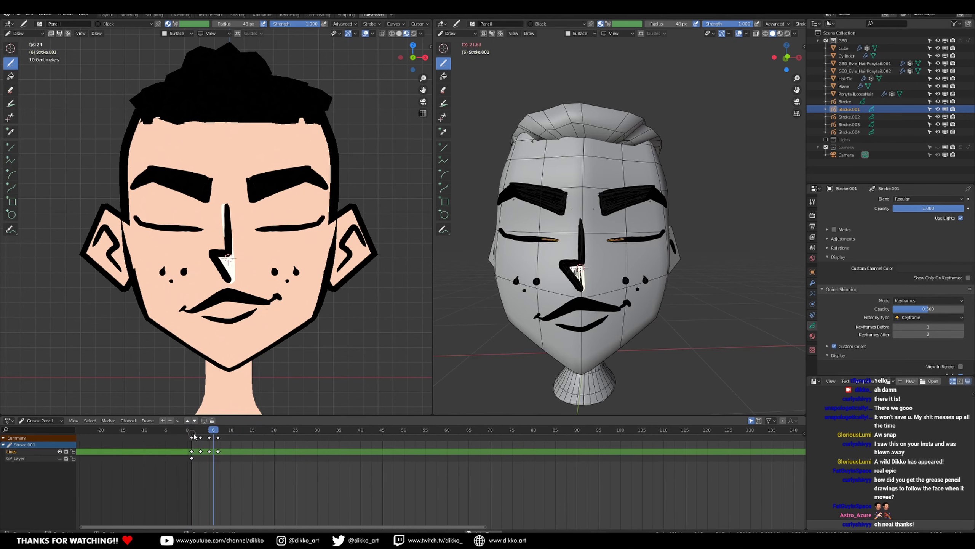
key(space)
Return to frame 5 and draw thick lower eyelids beneath the upper-eyelid lines.
drag(192, 436, 209, 441)
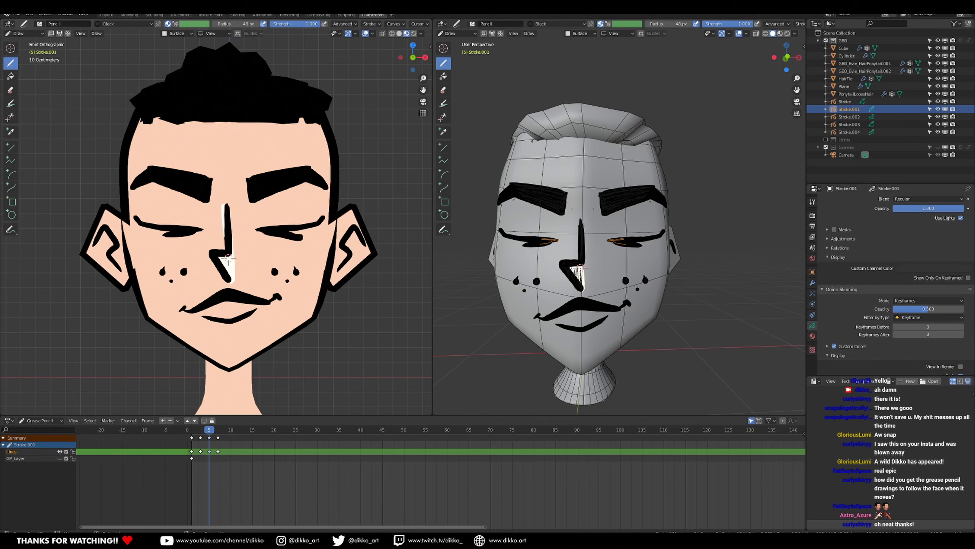
key(ctrl+z)
key(ctrl+shift+z)
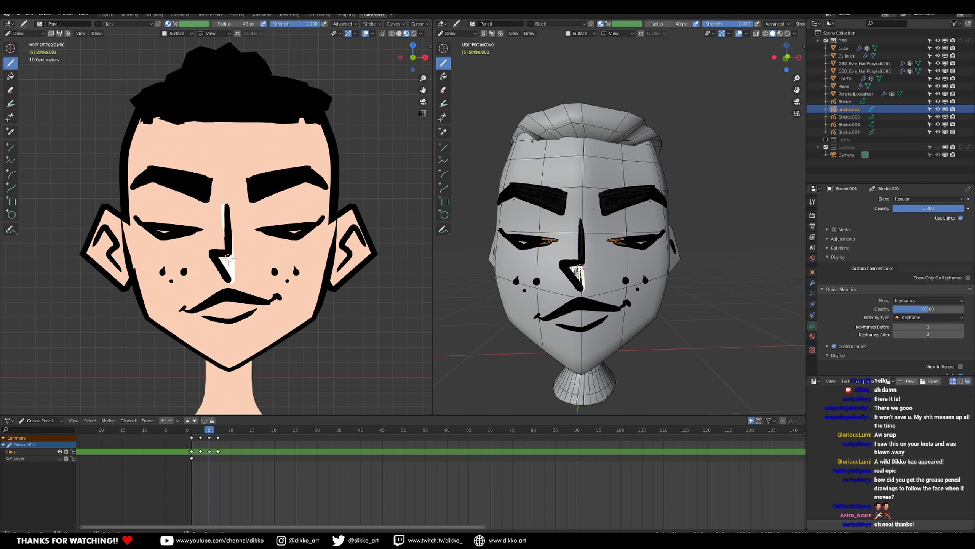
Compare the eye drawings on earlier frames and thicken the eyelid outlines on frame 3.
click(205, 431)
mouse_move(205, 432)
mouse_down()
mouse_move(214, 432)
mouse_move(192, 433)
mouse_move(218, 438)
mouse_move(195, 442)
mouse_move(218, 442)
mouse_move(191, 440)
mouse_up()
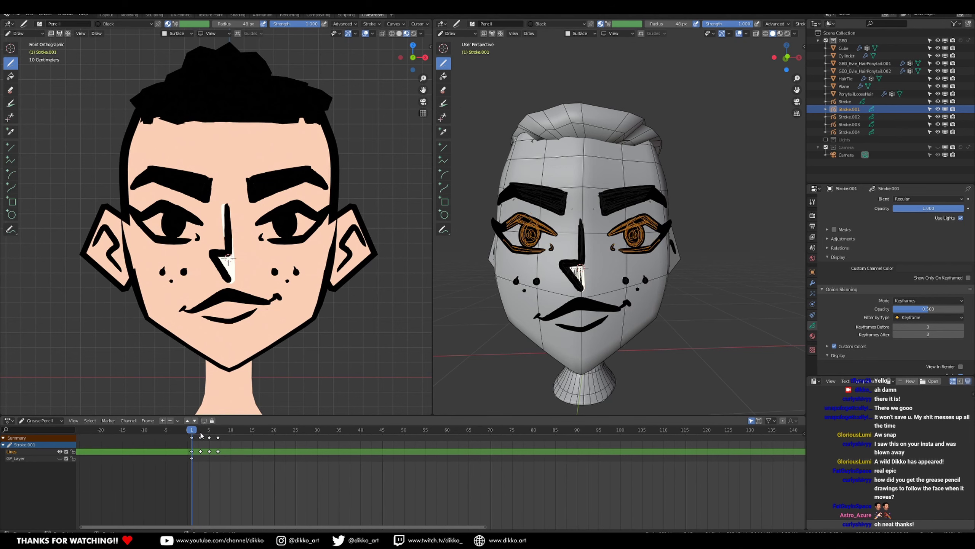
click(201, 435)
key(ctrl)
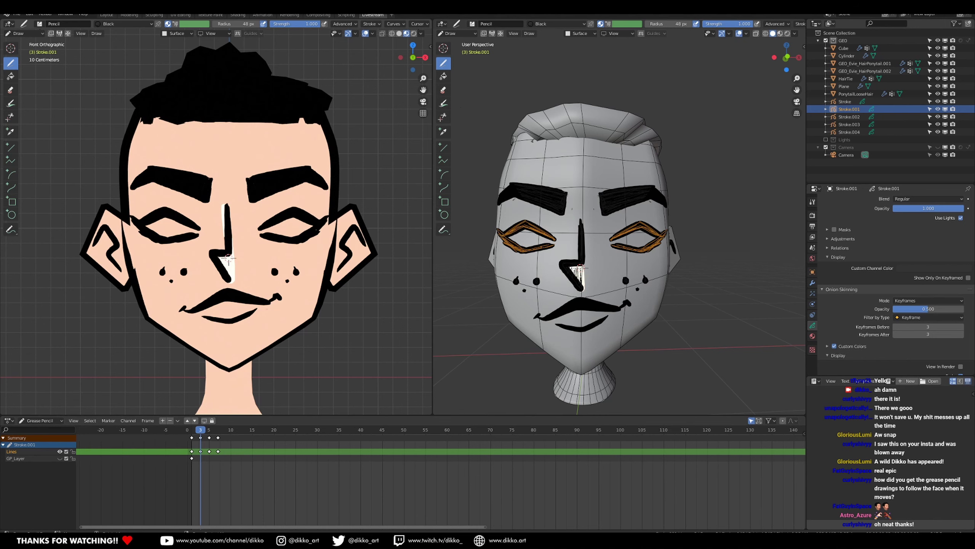
On frame 1, erase the irises and pupils of both eyes with the eraser in Stroke mode, and reset the eraser to Dissolve.
mouse_move(195, 435)
mouse_down()
mouse_move(211, 438)
mouse_move(193, 442)
mouse_up()
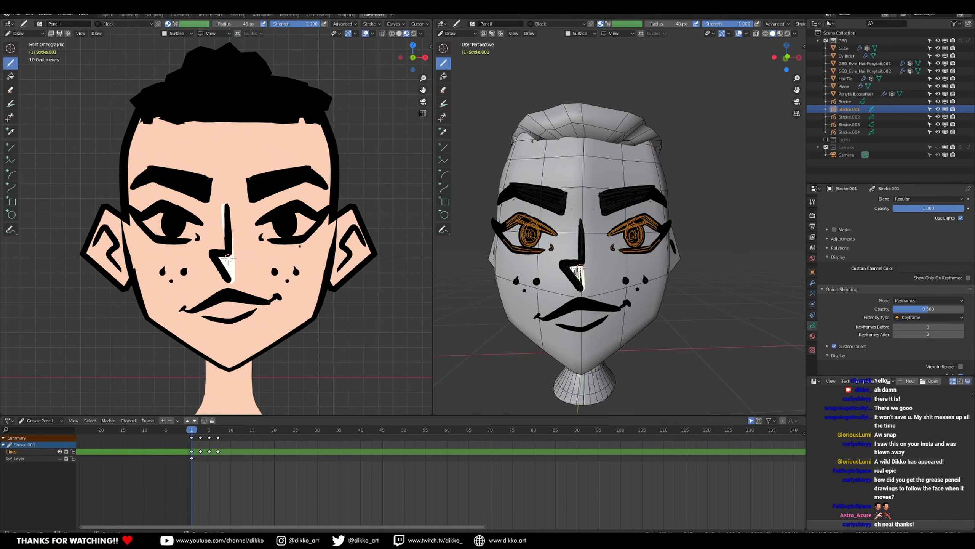
click(10, 90)
click(228, 34)
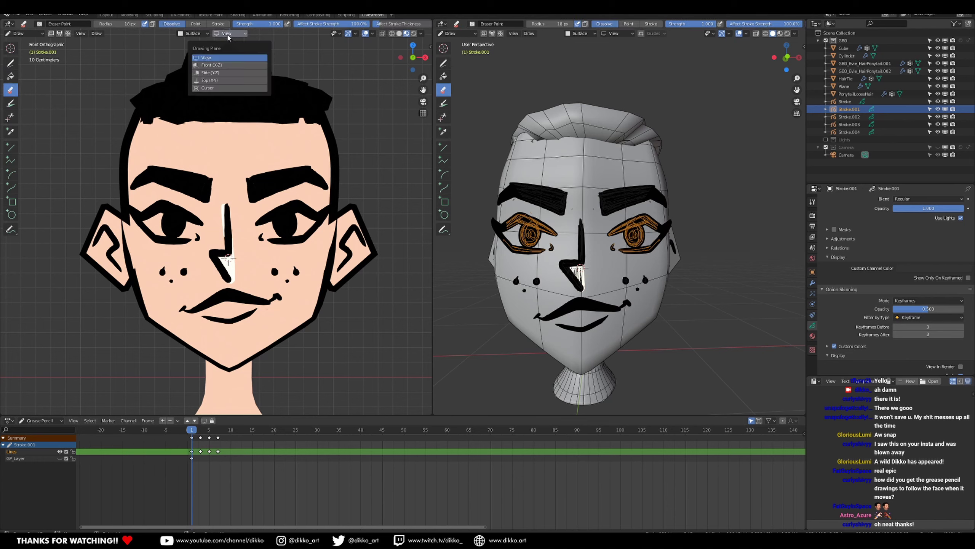
mouse_move(196, 38)
click(217, 24)
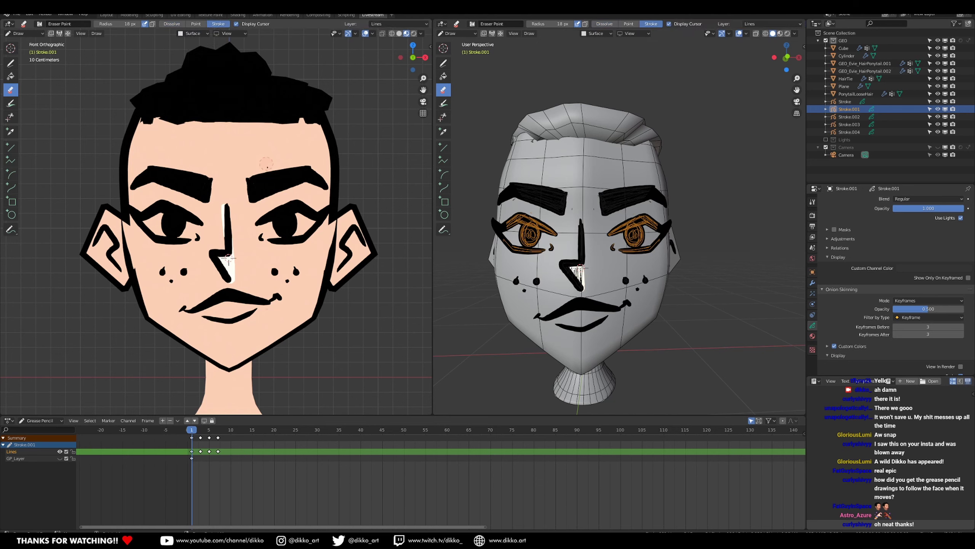
click(278, 231)
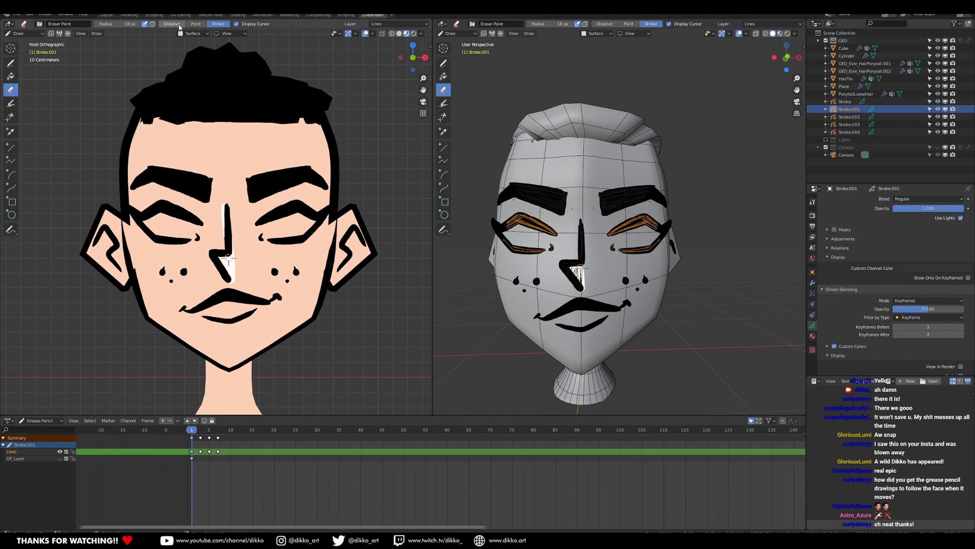
click(172, 24)
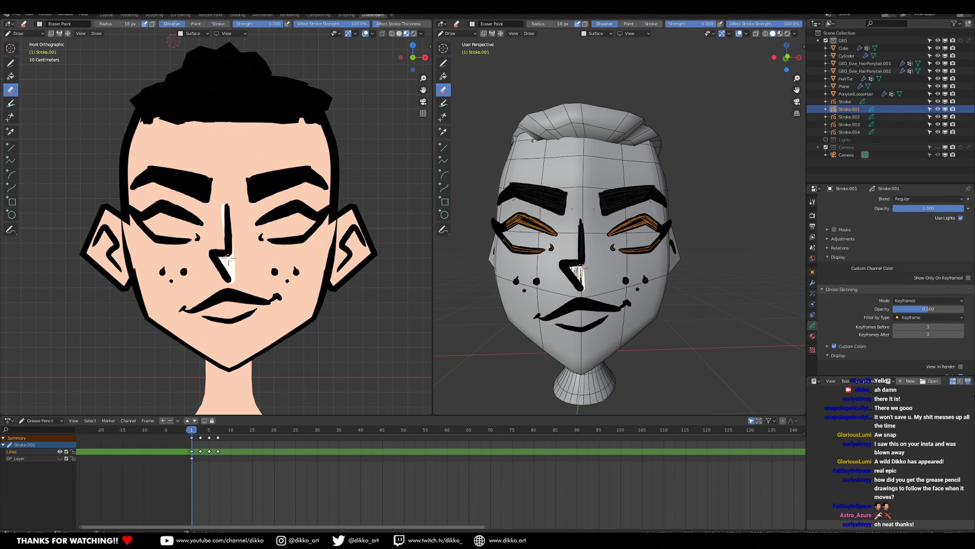
click(10, 62)
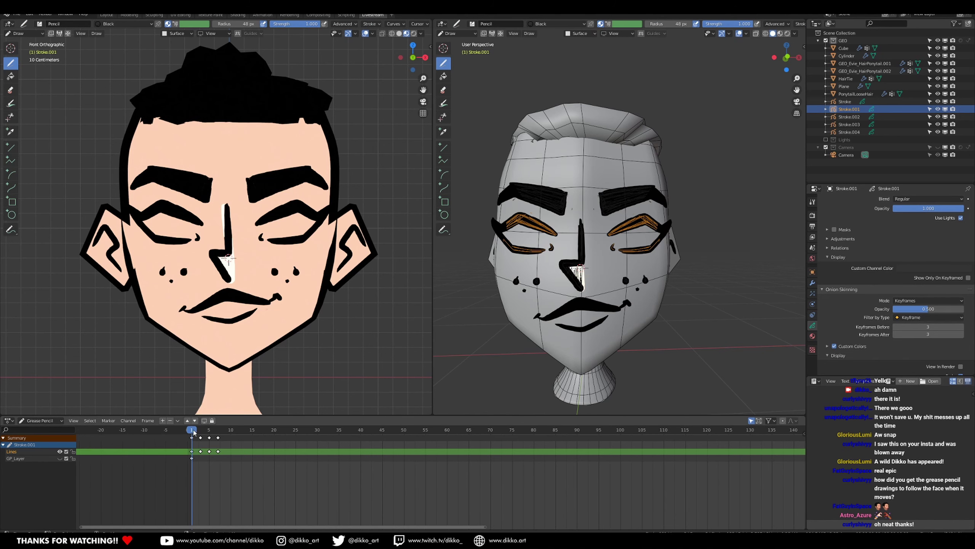
Play back and scrub the eye frames to check the blink's closing motion.
click(213, 429)
key(space)
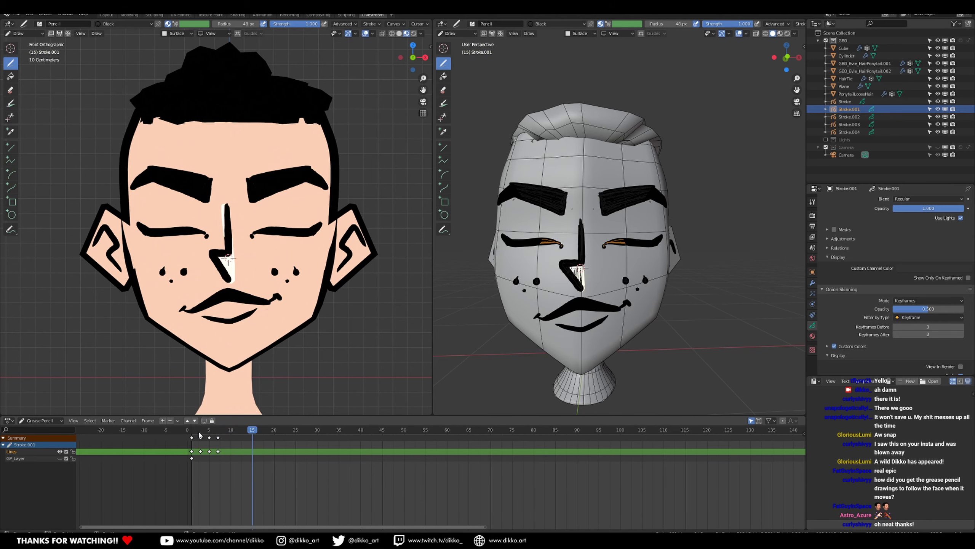
click(209, 430)
mouse_move(209, 432)
mouse_down()
mouse_move(226, 434)
mouse_move(192, 433)
mouse_up()
Duplicate the Lines layer's frame 1 keyframe onto frame 9.
click(192, 438)
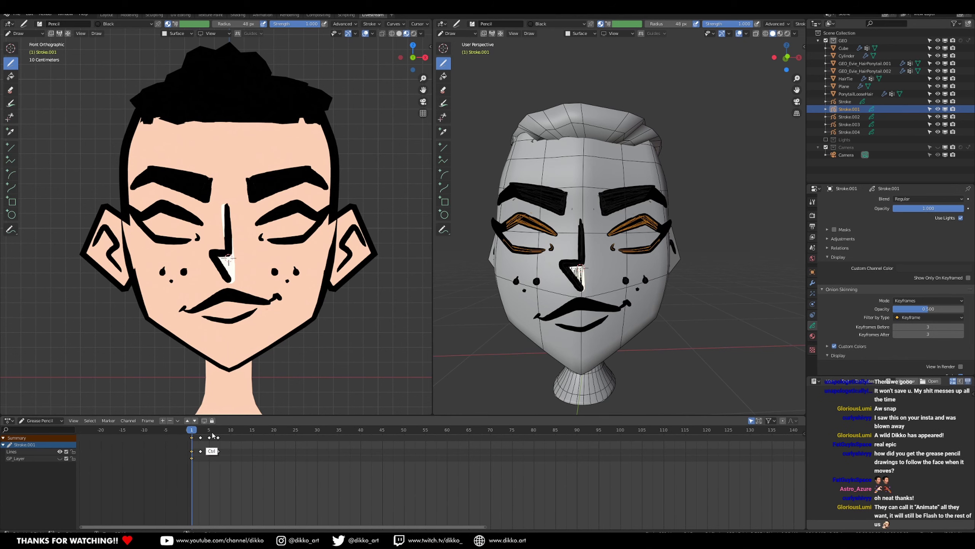
click(226, 434)
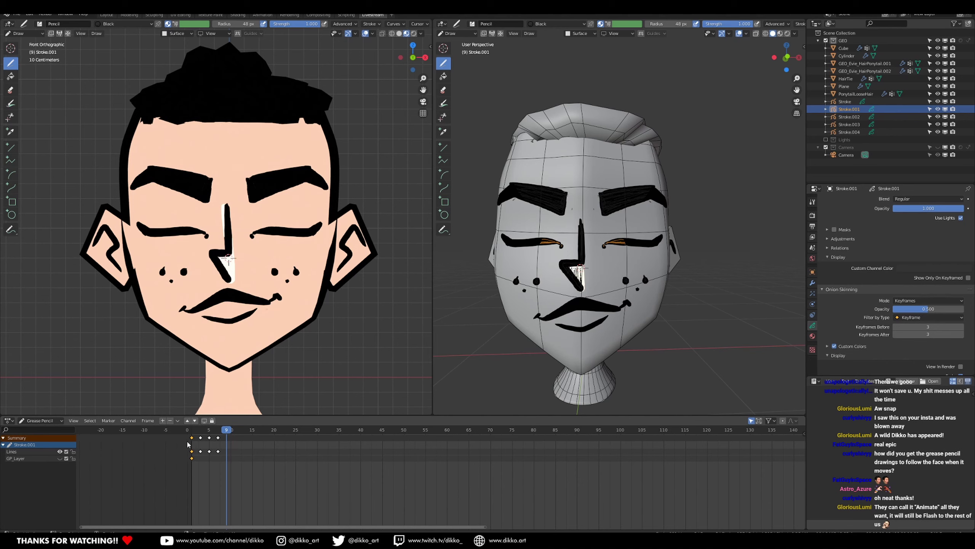
click(194, 454)
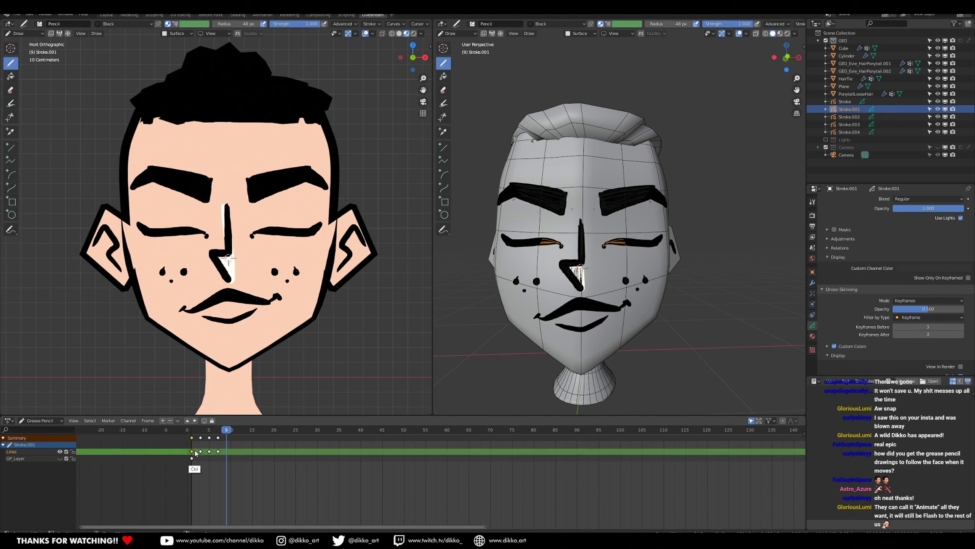
key(shift+d)
click(231, 434)
drag(229, 435, 192, 444)
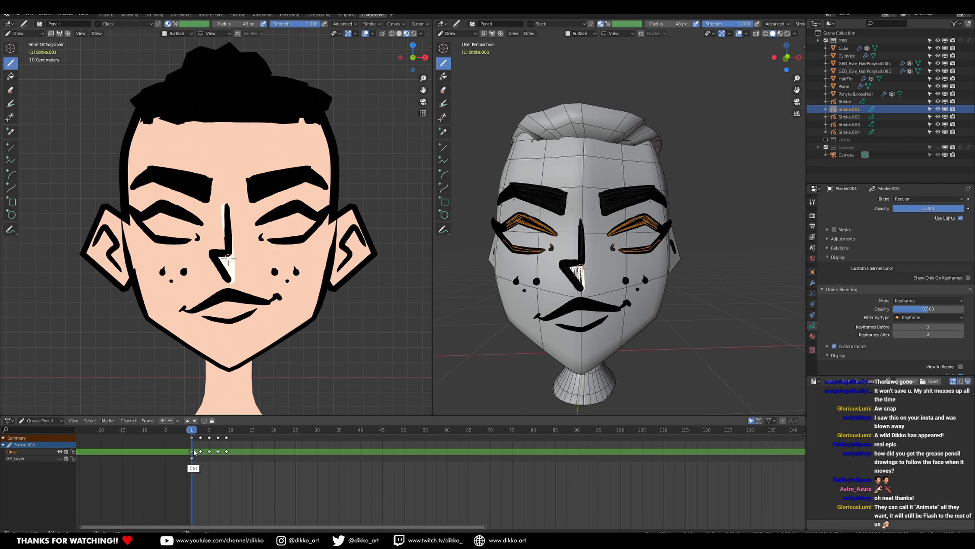
Preview the duplicated open-eye drawing at frame 9 and move its keyframe to frame 11.
click(227, 430)
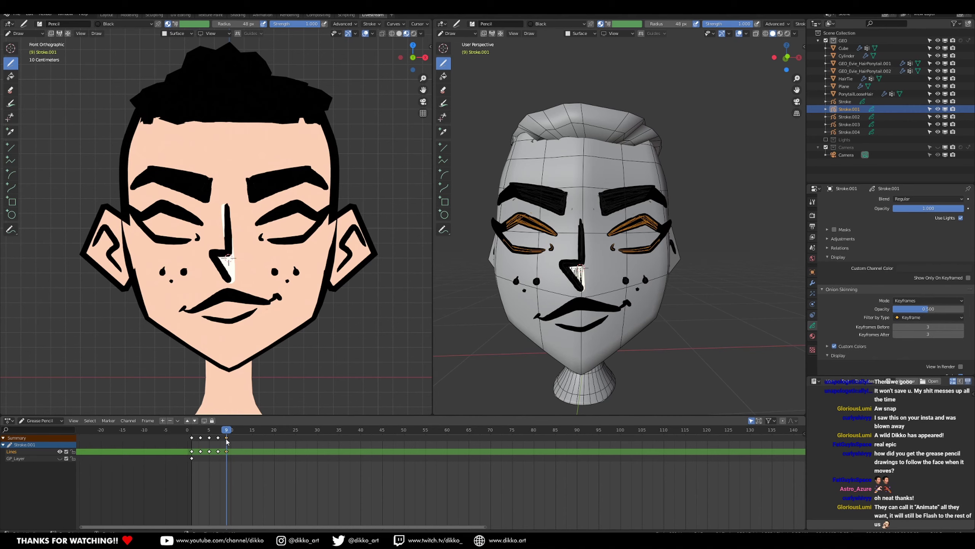
click(227, 451)
key(space)
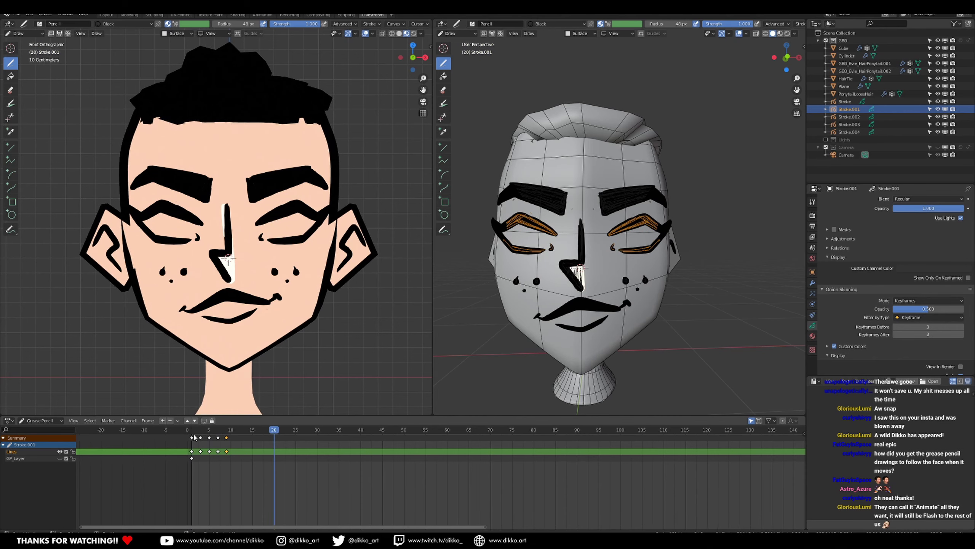
key(space)
drag(227, 438, 235, 436)
click(231, 436)
Play back and scrub between frame 1 and frame 11 to check the timing of the eyes reopening.
click(222, 430)
mouse_move(221, 433)
mouse_down()
mouse_move(237, 436)
mouse_move(228, 433)
mouse_up()
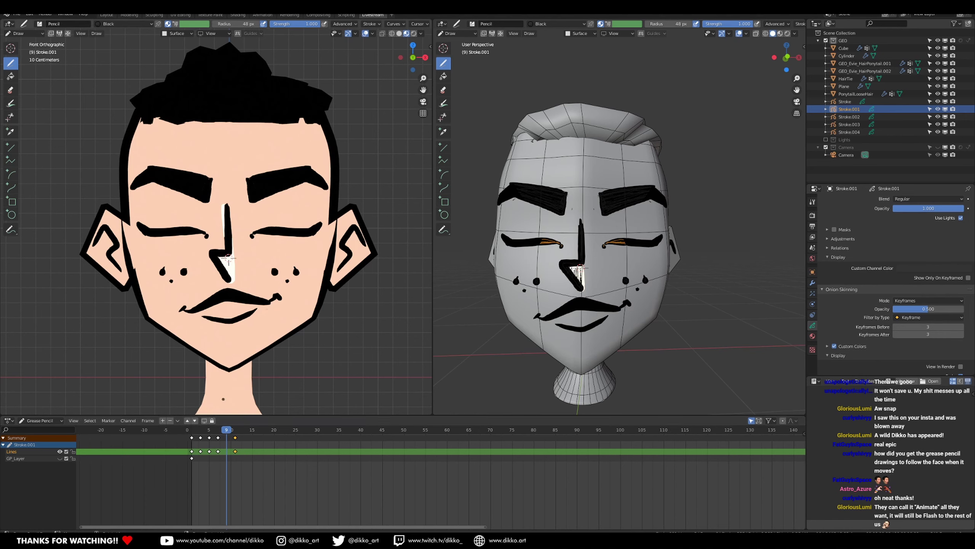
key(space)
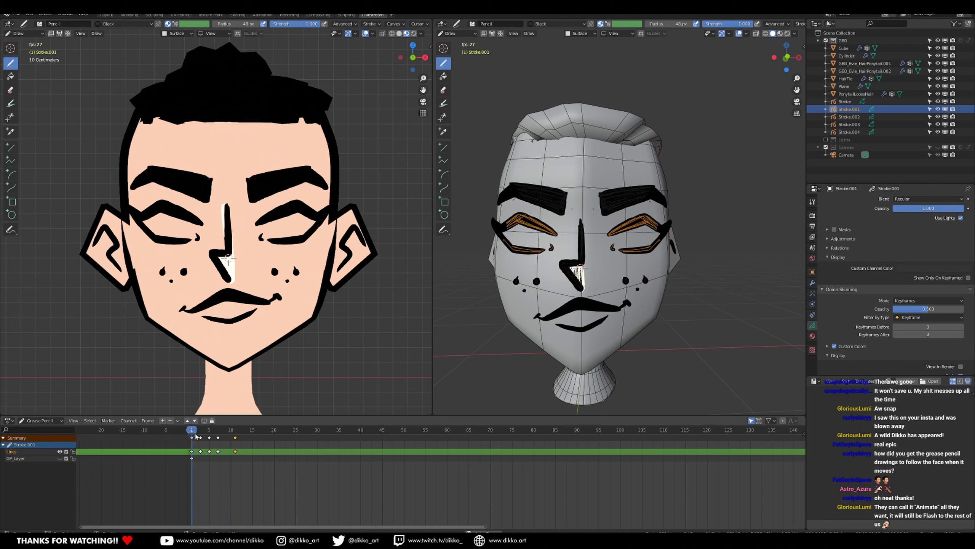
drag(202, 433, 229, 433)
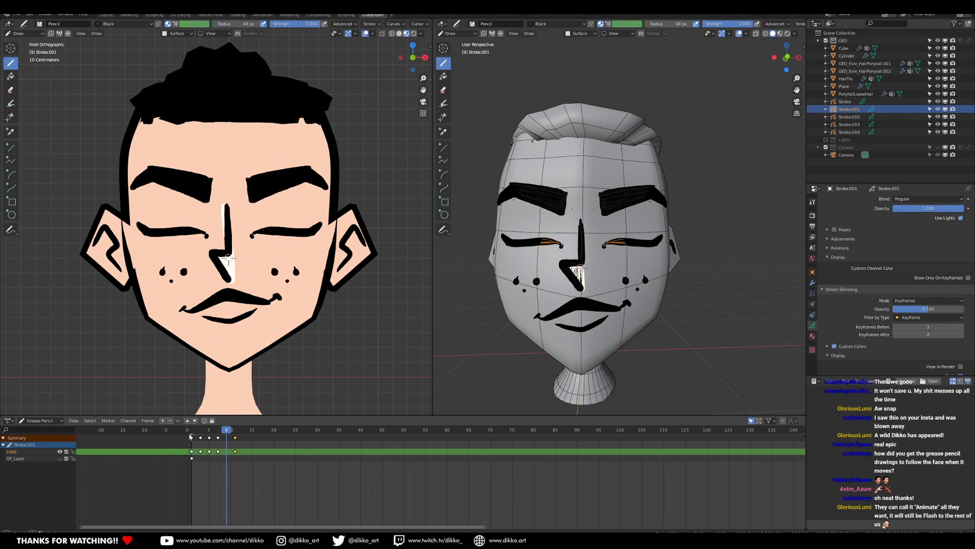
drag(189, 434, 235, 435)
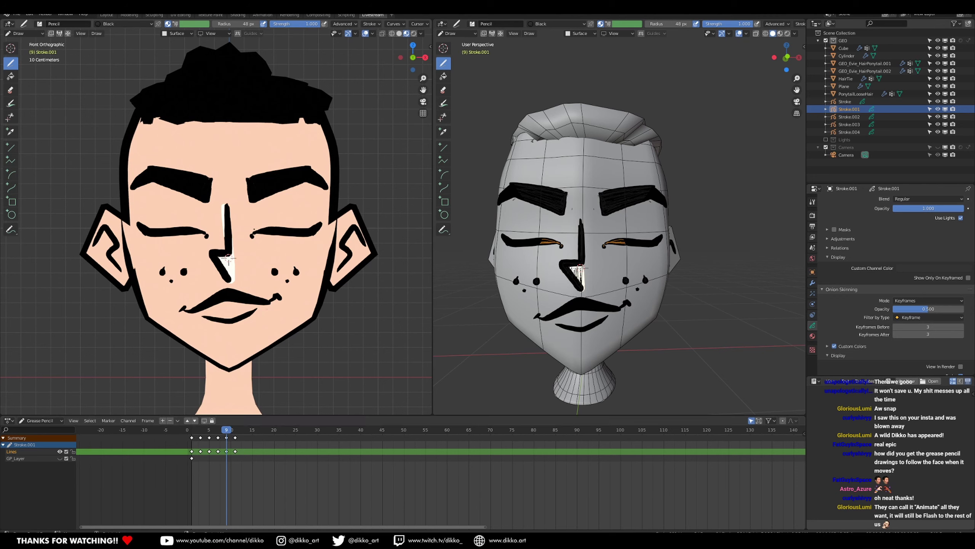
Try drawing arched upper-eyelid lines for both eyes on frame 9 and compare them against the neighbouring frames.
drag(253, 228, 288, 211)
mouse_move(228, 434)
mouse_down()
mouse_move(219, 434)
mouse_move(229, 433)
mouse_up()
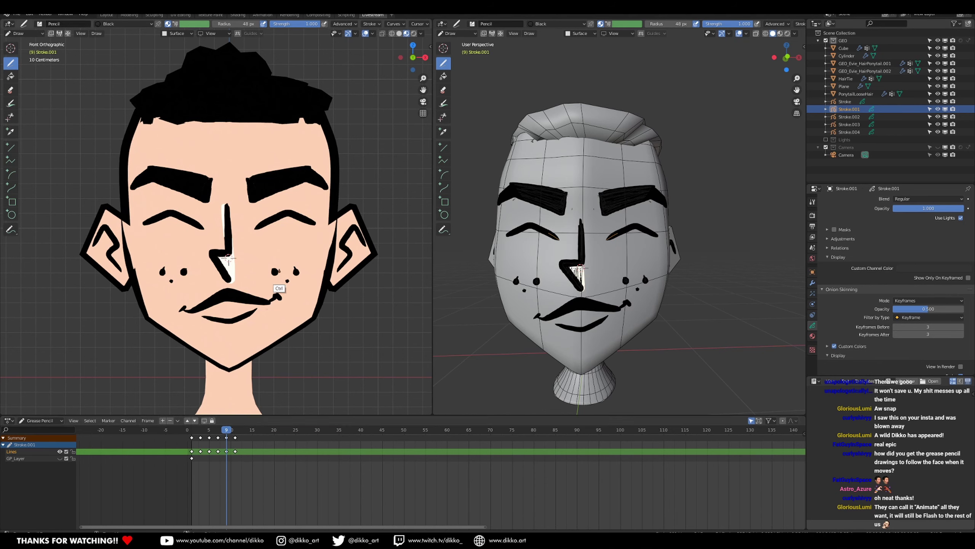
key(ctrl+z)
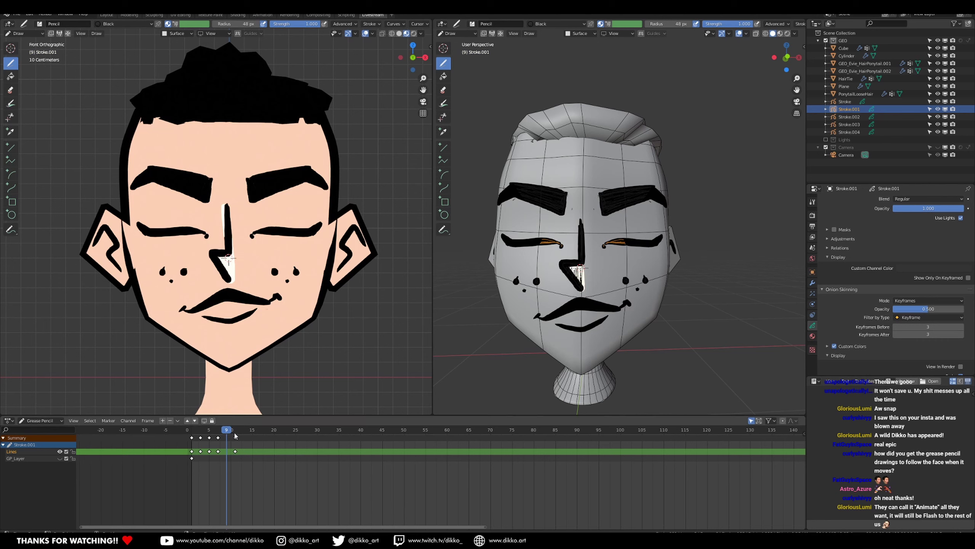
click(235, 433)
click(226, 433)
key(ctrl+shift+z)
key(ctrl+z)
key(ctrl+shift+z)
key(ctrl+z)
drag(229, 437, 235, 439)
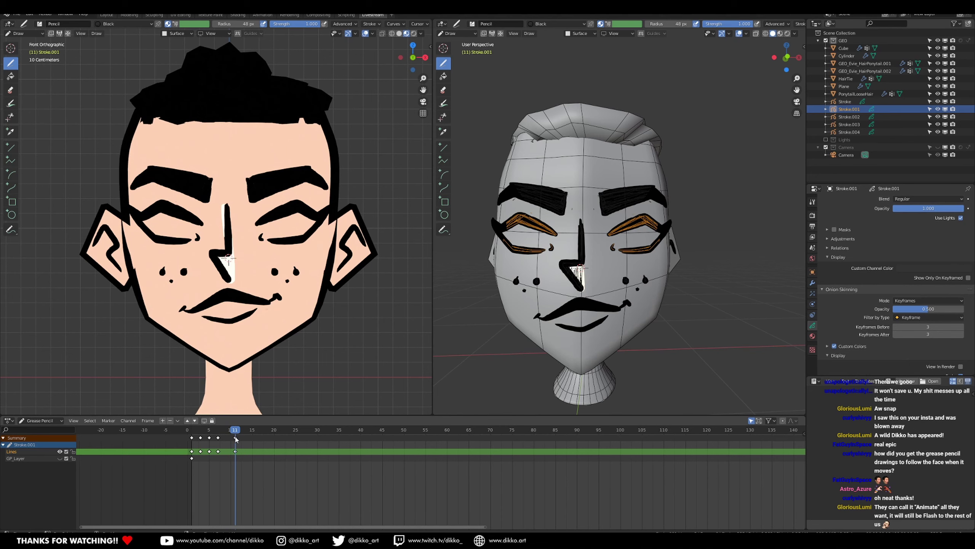
key(ctrl+z)
key(ctrl+shift+z)
key(ctrl+z)
key(ctrl+shift+z)
key(ctrl+z)
key(ctrl+shift+z)
mouse_move(235, 439)
mouse_down()
mouse_move(214, 448)
mouse_move(237, 445)
mouse_move(222, 444)
mouse_up()
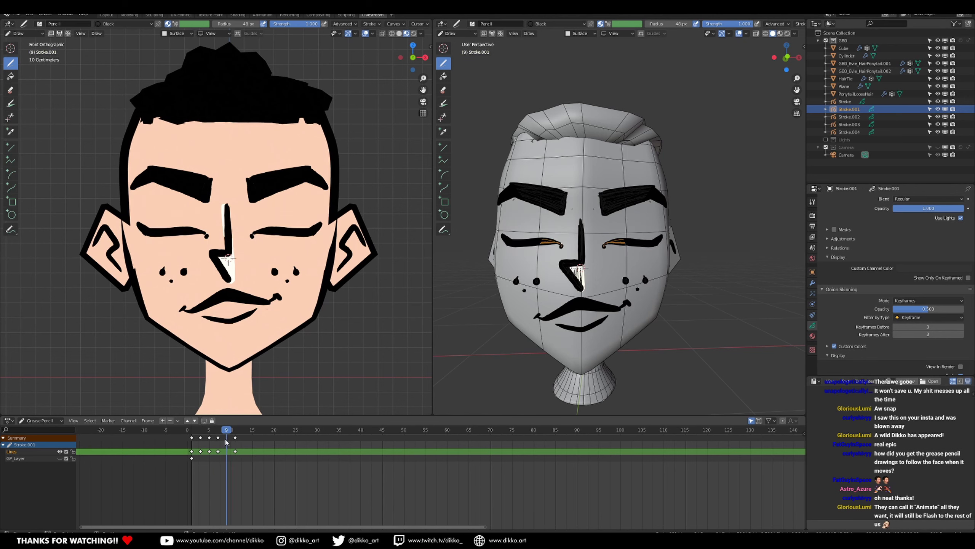
Draw narrow, slightly open eyelids for both eyes on frame 8 and move that keyframe to frame 9.
drag(283, 223, 311, 220)
key(ctrl+z)
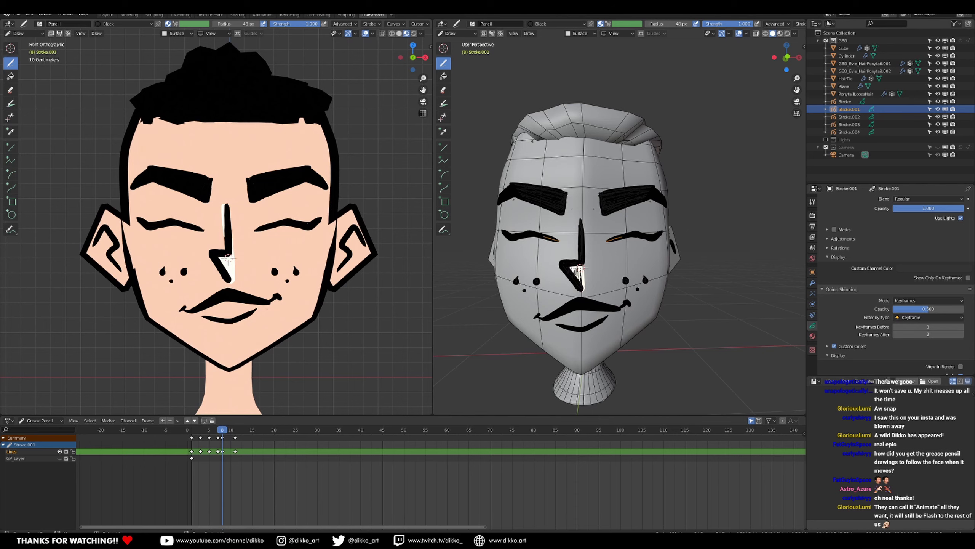
key(ctrl+z)
key(ctrl+z)
key(ctrl+z)
key(ctrl+z)
key(ctrl+shift+z)
key(ctrl+shift+z)
drag(222, 437, 227, 437)
Play back the blink to check the slightly open drawing between the closed and open eyes.
click(230, 430)
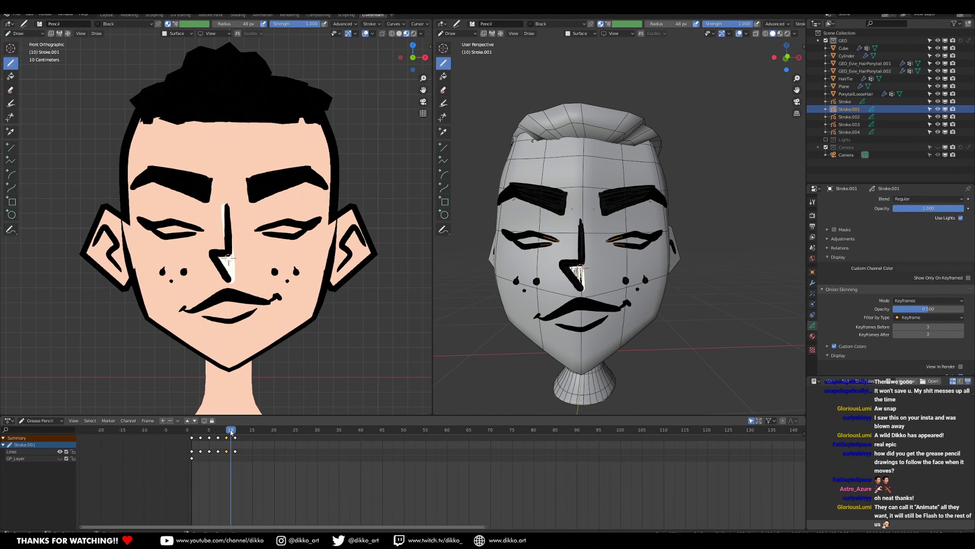
key(space)
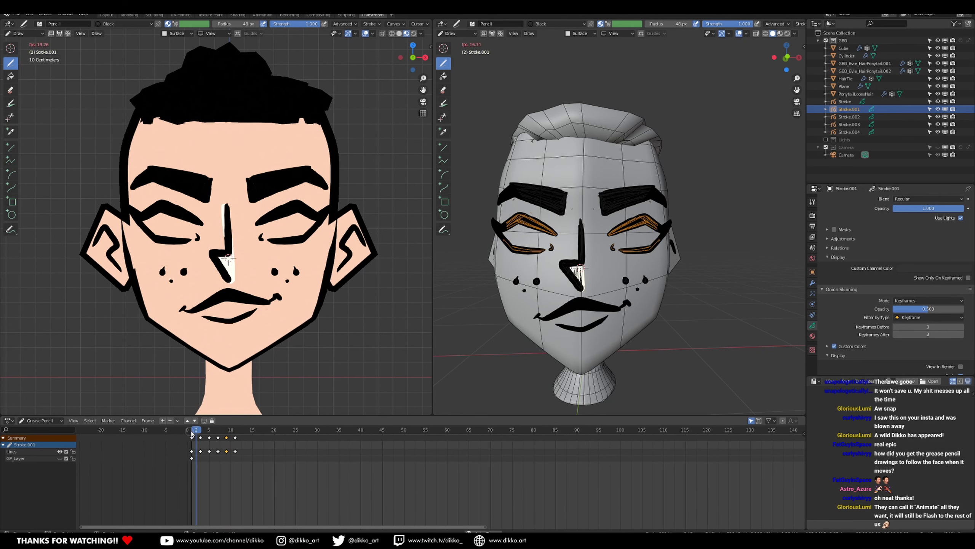
key(space)
Go to frame 13 and draw thick arched upper eyelids extending to the outer corners of both eyes.
drag(238, 433, 244, 434)
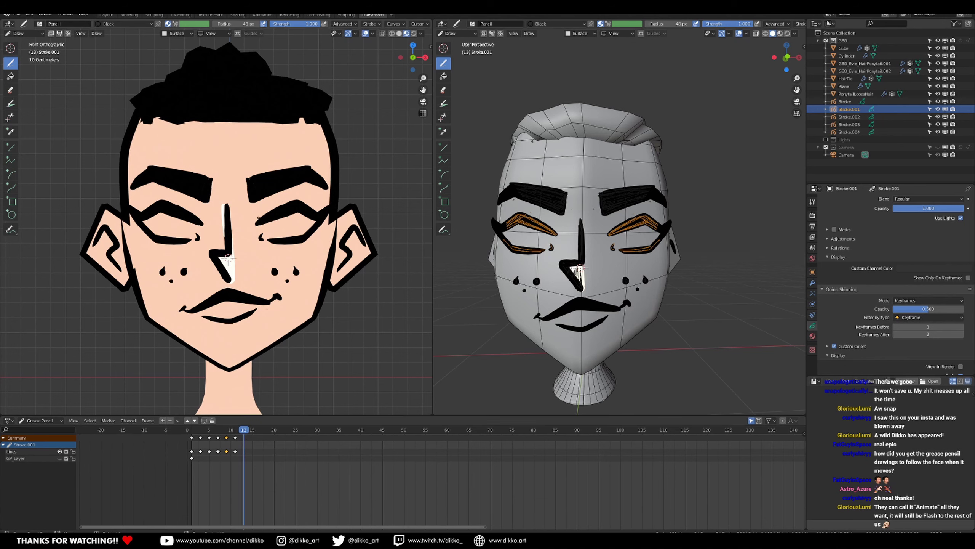
drag(260, 218, 300, 198)
mouse_move(158, 199)
mouse_down()
mouse_move(196, 219)
mouse_move(159, 199)
mouse_up()
drag(295, 203, 320, 218)
drag(143, 207, 131, 217)
mouse_move(235, 432)
mouse_down()
mouse_move(249, 434)
mouse_move(195, 443)
mouse_move(244, 442)
mouse_up()
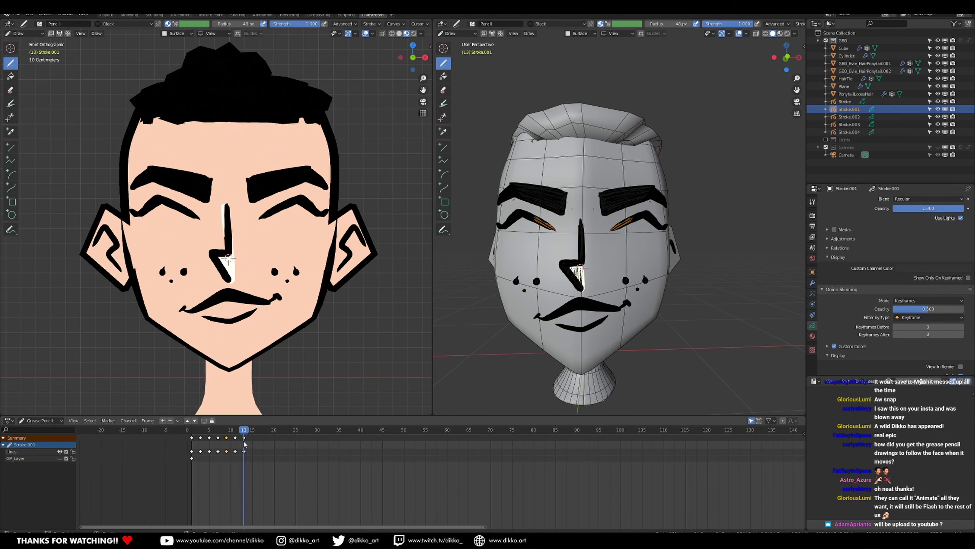
Draw thick angled lower eyelids on frame 13 that join the outer corners of both eyes.
drag(266, 232, 298, 245)
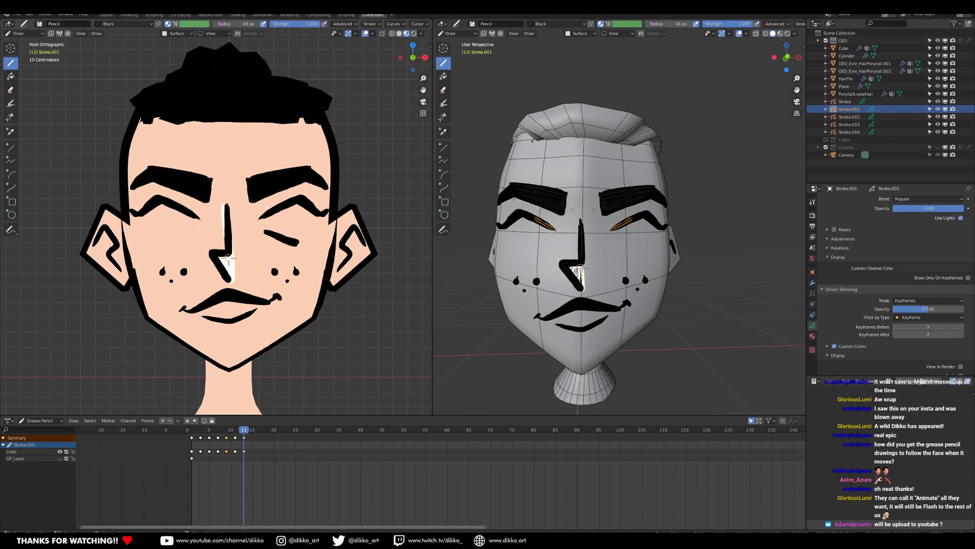
drag(141, 227, 194, 237)
drag(300, 243, 324, 217)
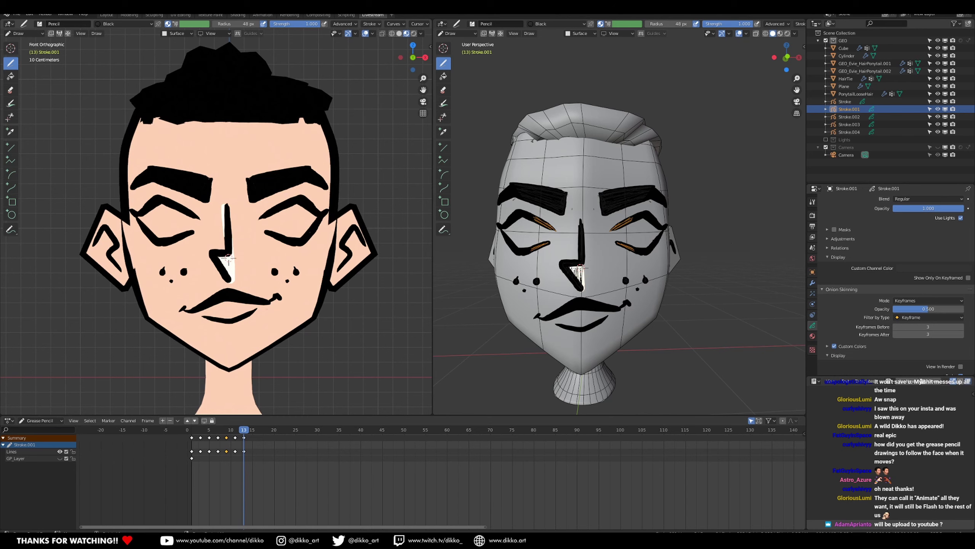
Scrub and play back the frames to check the wide-open eye drawing in the blink.
click(240, 435)
mouse_move(240, 436)
mouse_down()
mouse_move(248, 435)
mouse_move(223, 439)
mouse_up()
key(space)
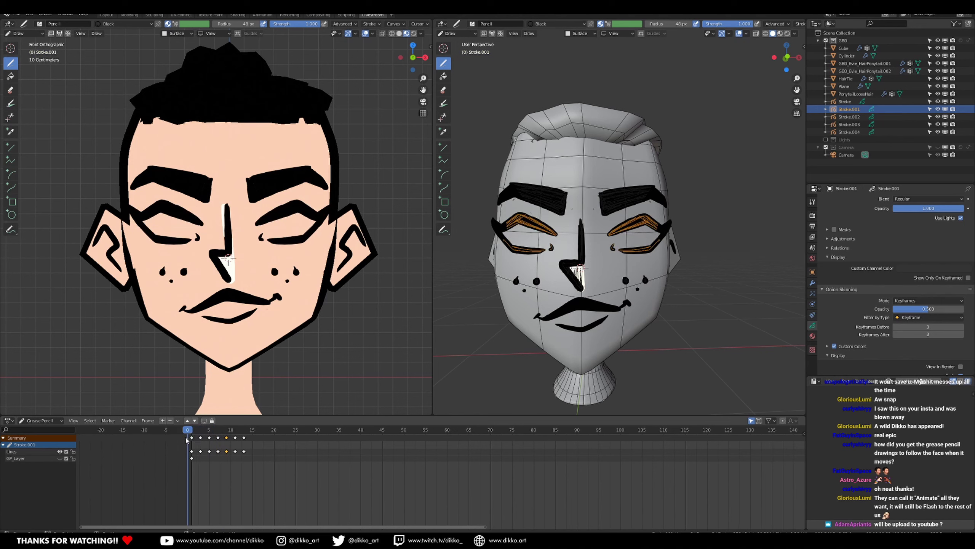
click(235, 438)
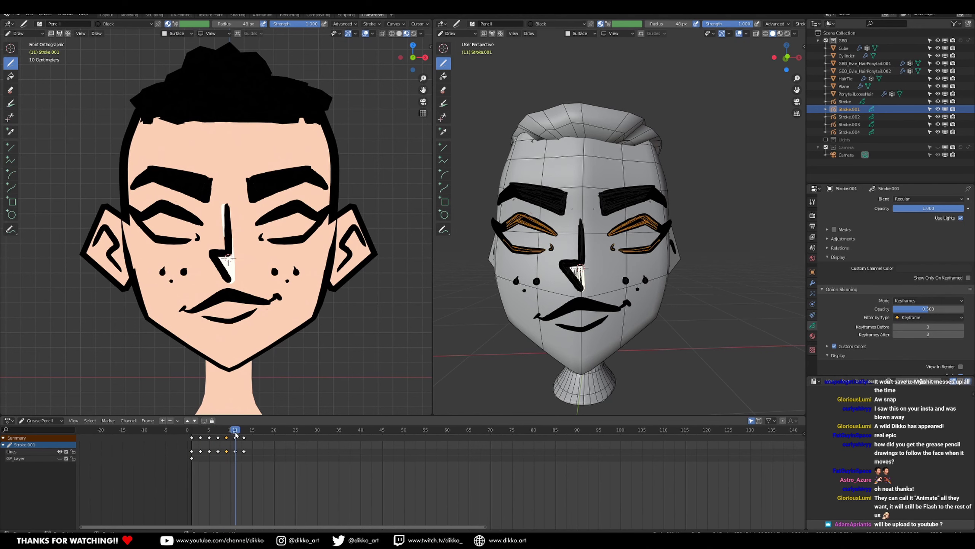
Copy the Lines keyframe from frame 11 and paste it at frame 15.
click(253, 436)
key(ctrl)
key(ctrl)
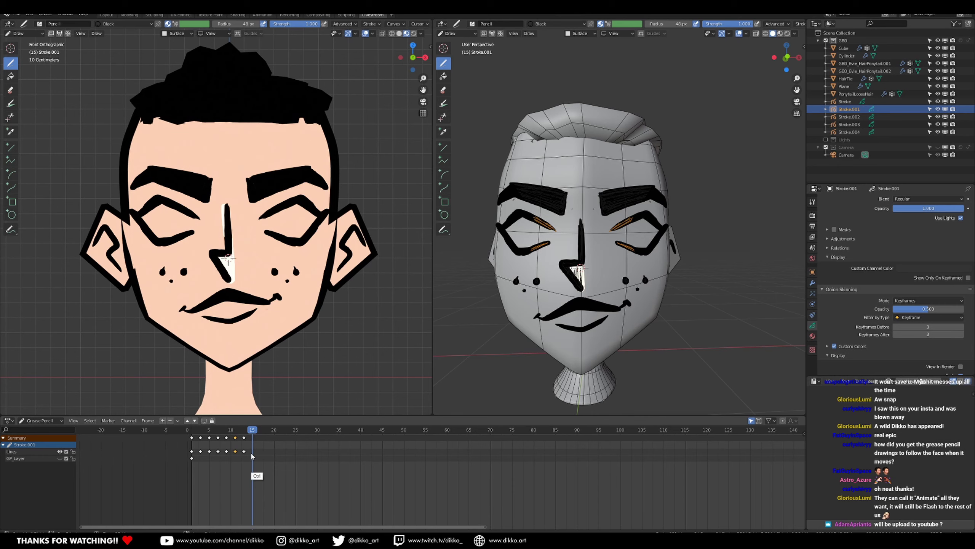
click(235, 452)
key(ctrl+c)
key(ctrl+v)
Scrub and repeatedly play back the full blink from frame 1 to frame 15 to review its motion.
mouse_move(252, 433)
mouse_down()
mouse_move(227, 444)
mouse_move(259, 435)
mouse_move(237, 439)
mouse_up()
key(space)
key(space)
click(238, 460)
click(236, 451)
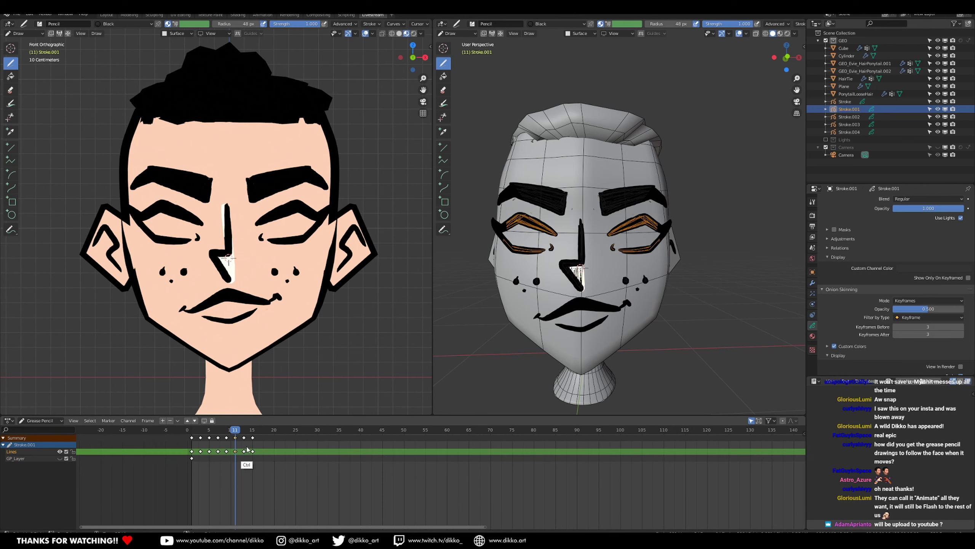
click(253, 437)
key(space)
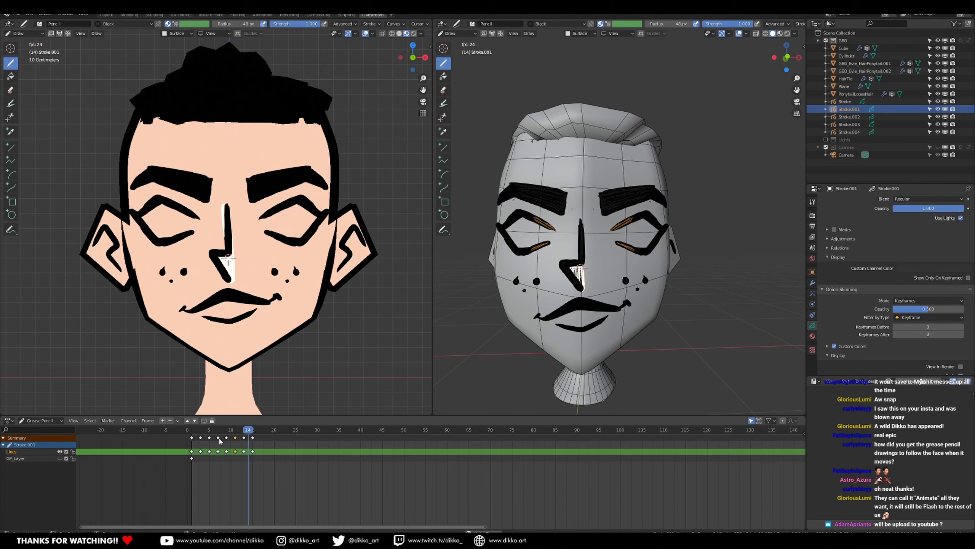
key(space)
click(192, 430)
key(space)
key(space)
drag(260, 431, 248, 431)
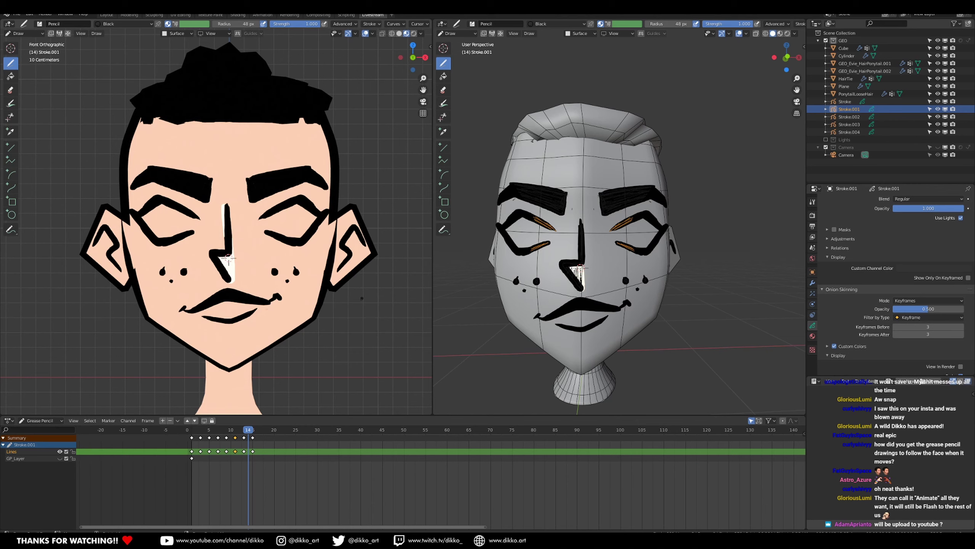
Erase the inner ends of both lower eyelids on frame 13 and redraw them as short horizontal strokes.
key(e)
mouse_move(268, 235)
mouse_down()
mouse_move(280, 237)
mouse_move(169, 240)
mouse_move(293, 238)
mouse_up()
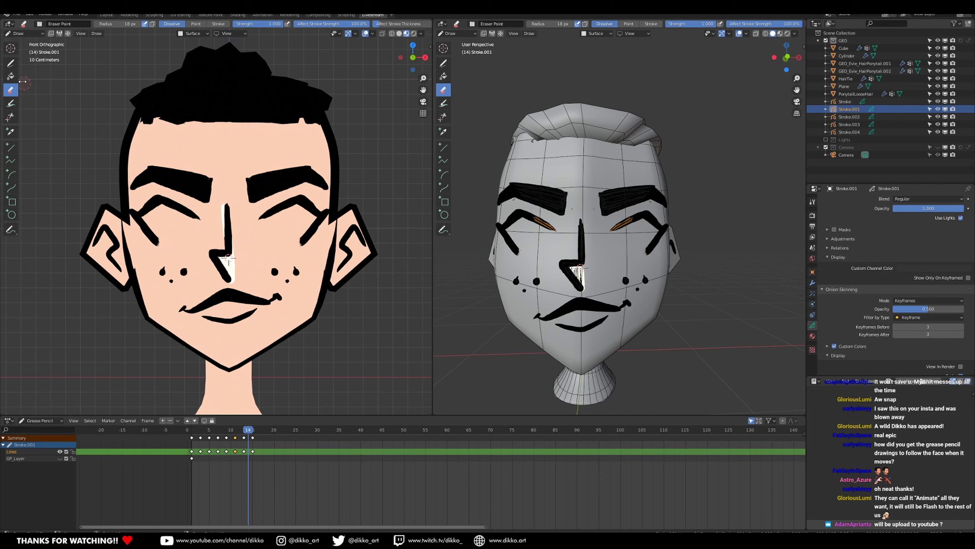
key(d)
drag(270, 241, 298, 241)
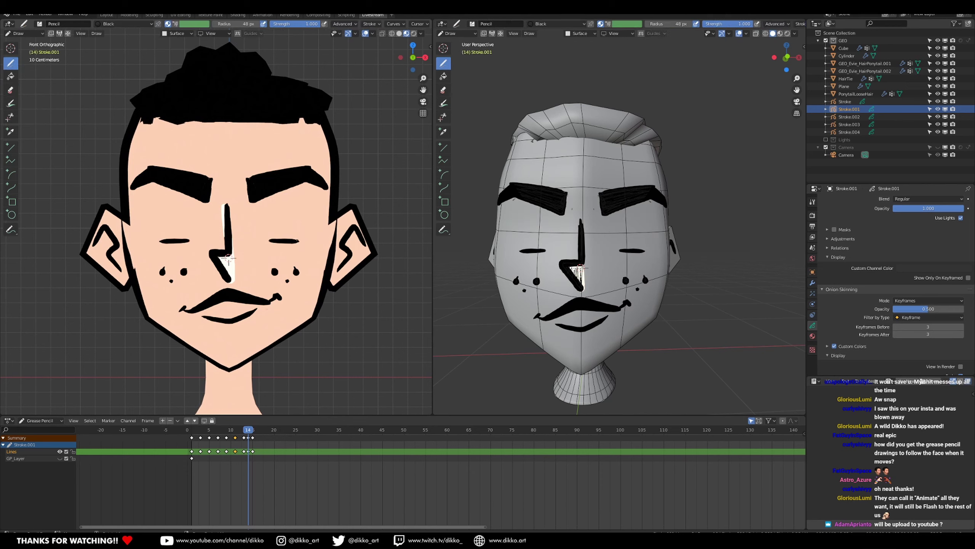
click(244, 430)
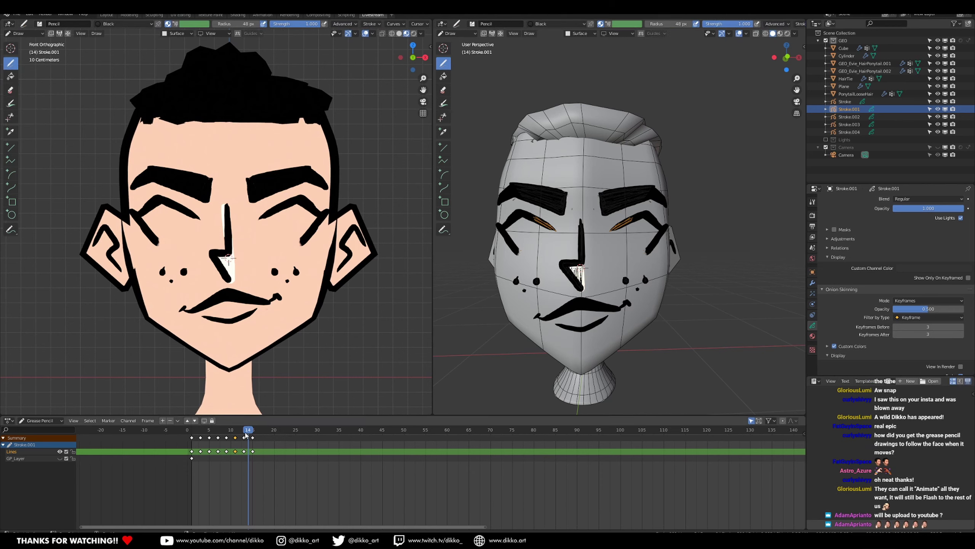
drag(268, 241, 300, 241)
key(ctrl+z)
key(ctrl+z)
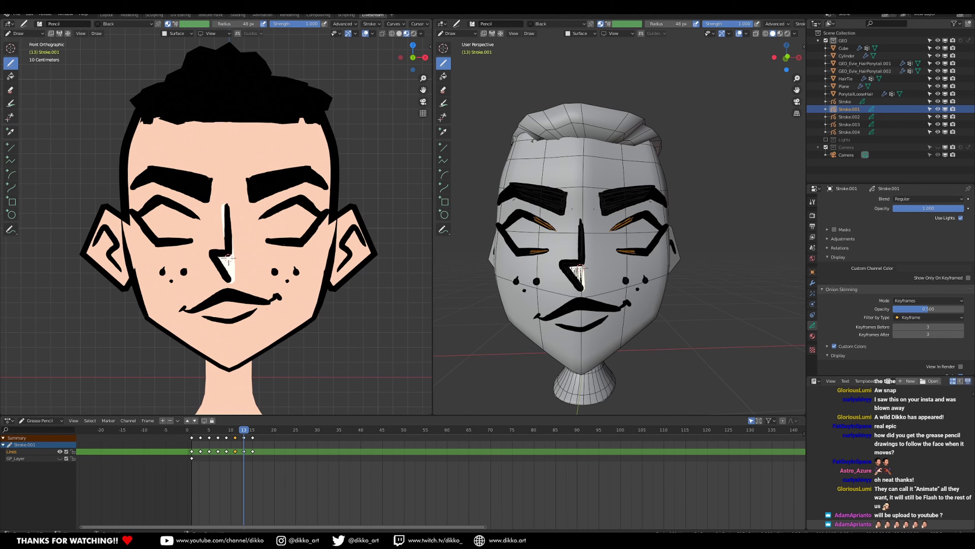
drag(268, 237, 302, 237)
key(ctrl+z)
key(ctrl+shift+z)
key(ctrl+z)
Play back the blink repeatedly from frame 1 to check the revised lower eyelids in motion.
drag(242, 431, 192, 438)
key(space)
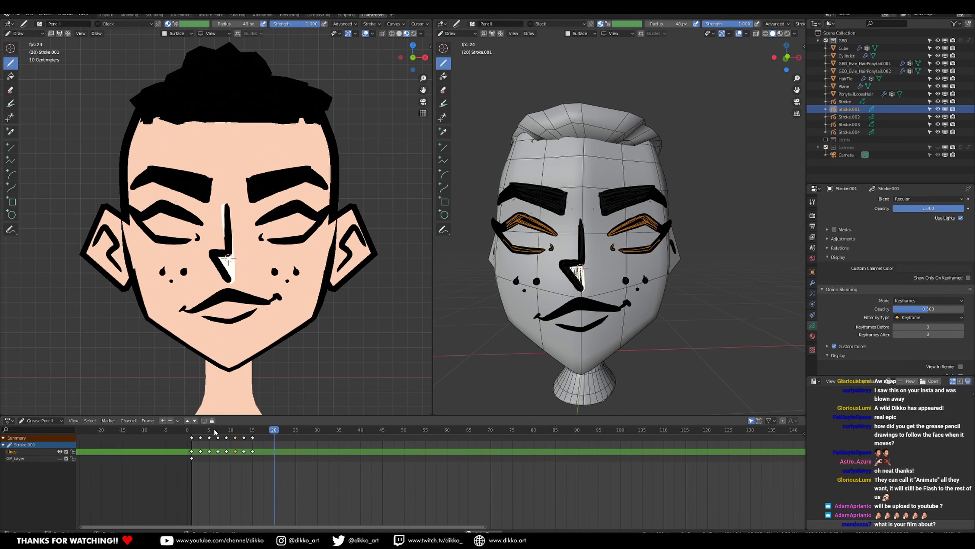
key(Escape)
key(space)
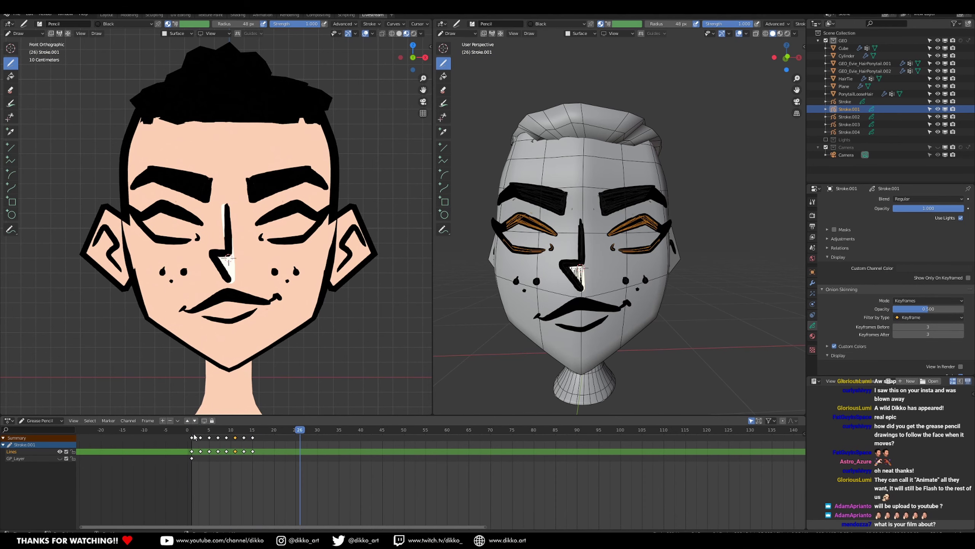
key(space)
key(space)
key(space)
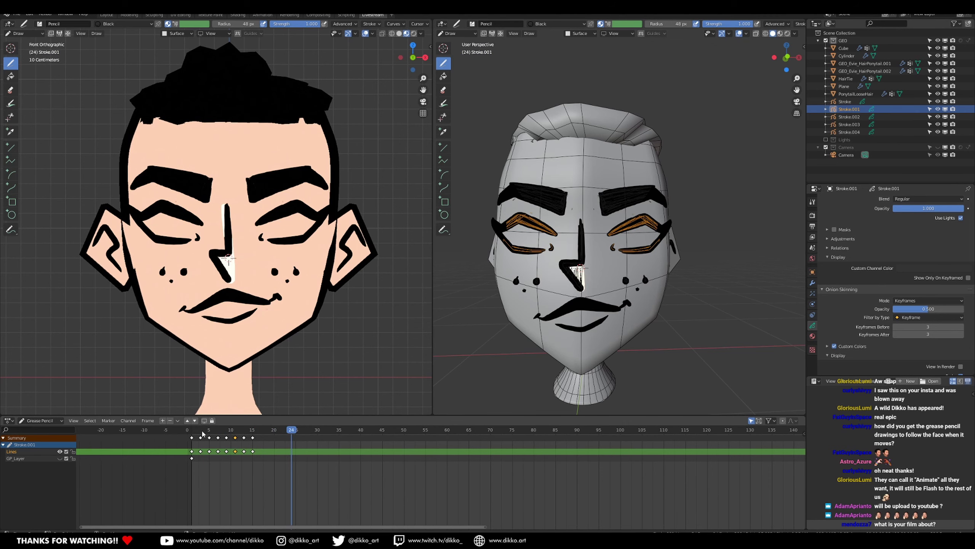
Halve the spacing of all blink keyframes so the drawings run from frame 1 to frame 8.
click(200, 439)
mouse_move(209, 438)
mouse_down()
mouse_move(196, 438)
mouse_move(223, 439)
mouse_up()
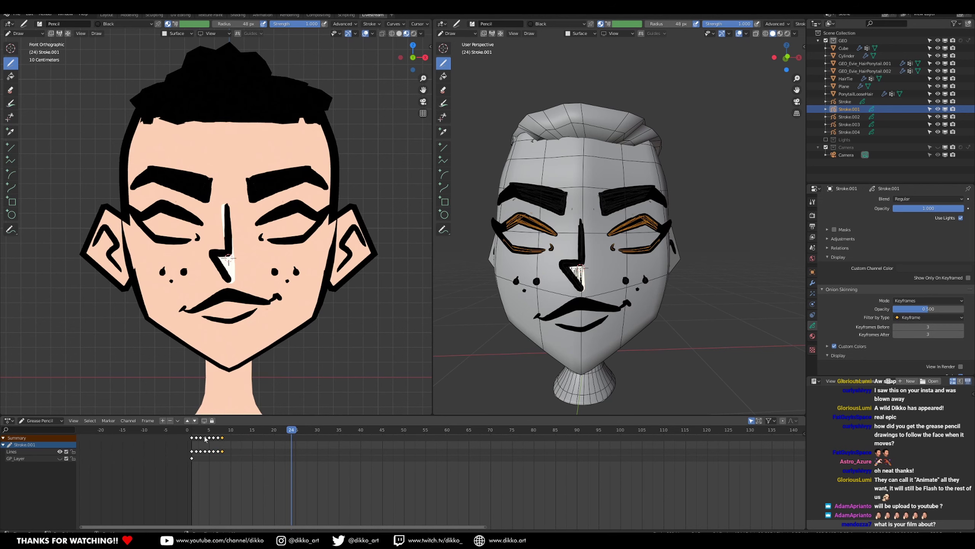
Play back the shortened blink several times from frame 1 to judge its faster timing.
key(space)
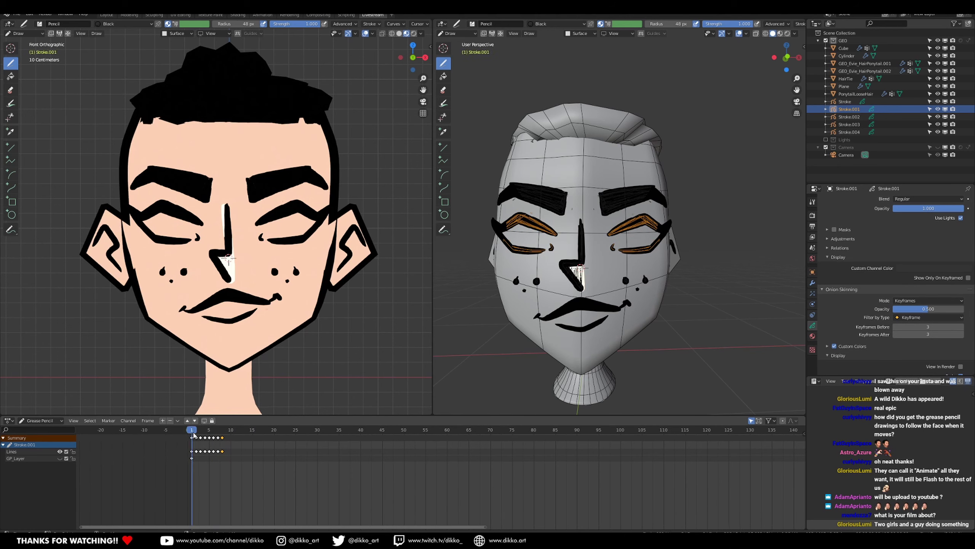
key(space)
key(space)
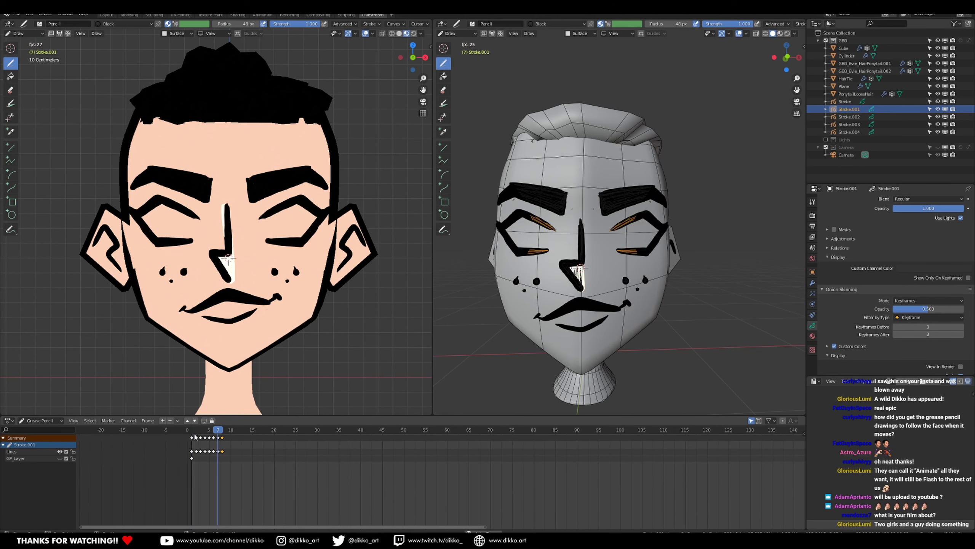
key(space)
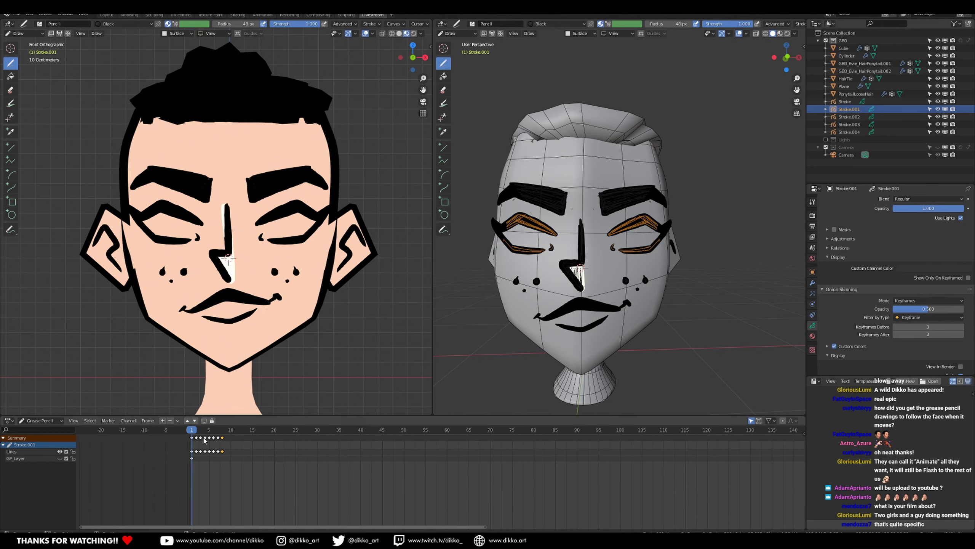
key(space)
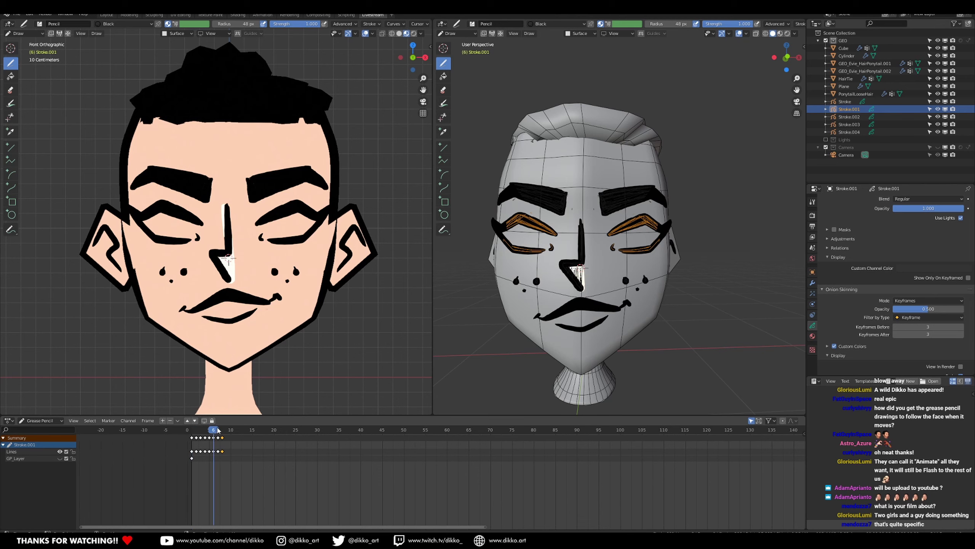
key(Escape)
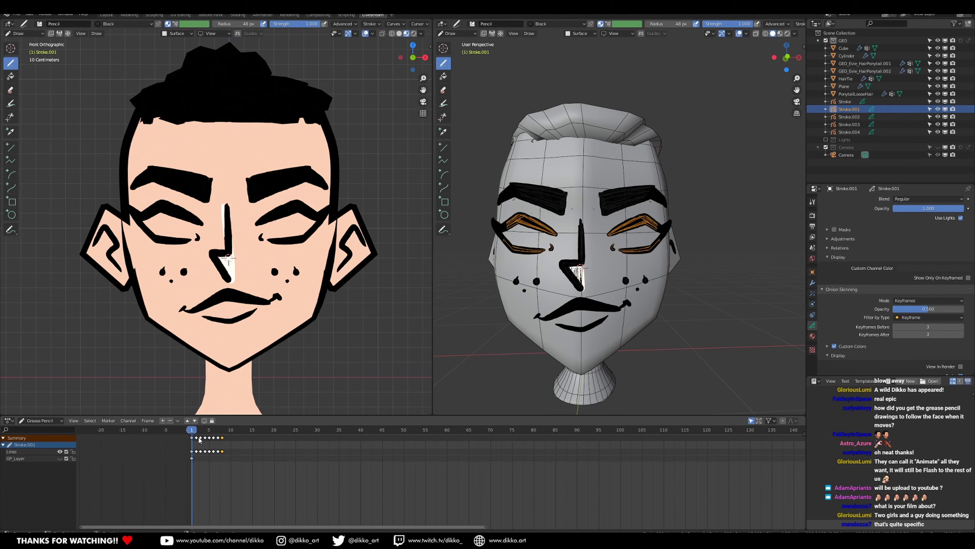
key(space)
key(Escape)
key(space)
Add a Grease Pencil layer named Eyes between the Lines and GP_Layer layers.
click(17, 452)
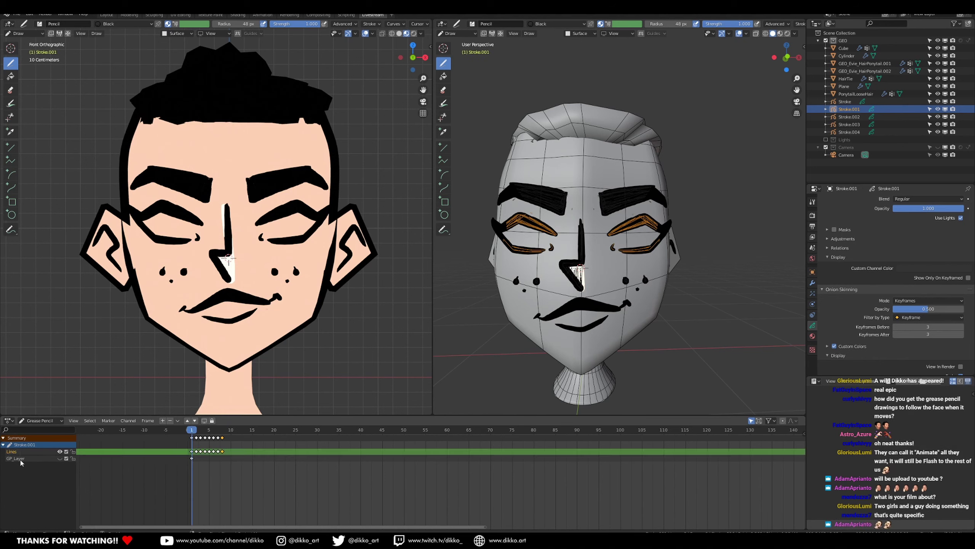
click(18, 458)
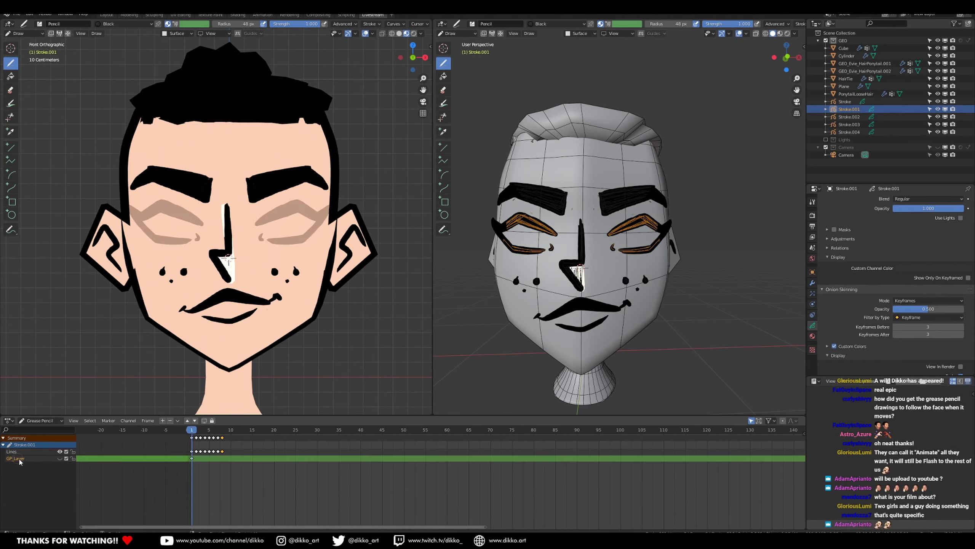
click(813, 294)
click(813, 325)
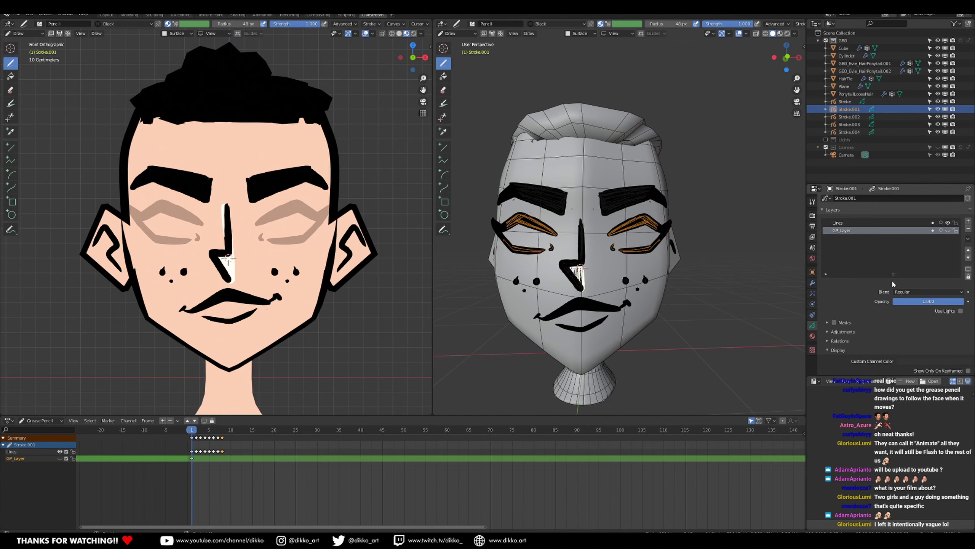
click(968, 221)
double_click(845, 231)
text(Eyes)
key(Return)
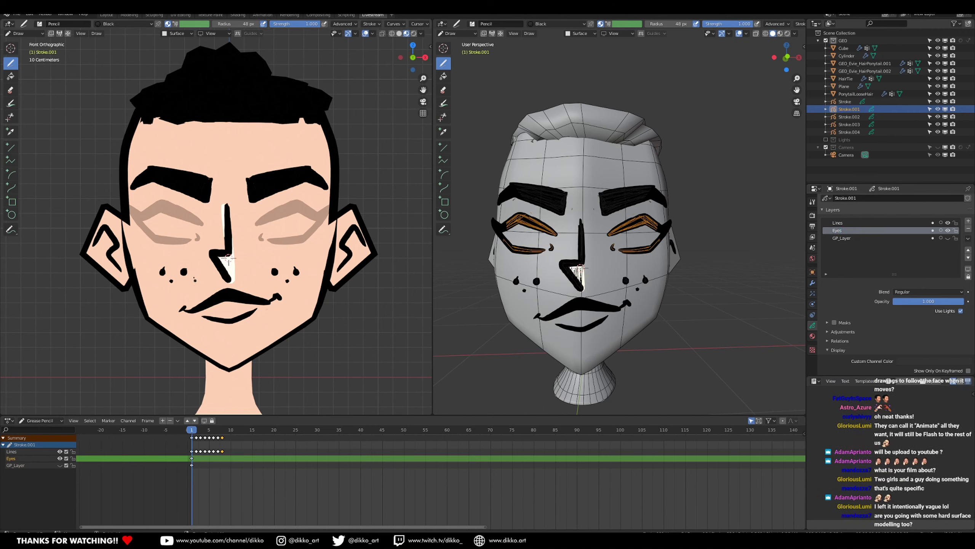
Enable onion skinning for the Lines and Eyes layers at frame 1.
mouse_move(192, 430)
mouse_down()
mouse_move(217, 430)
mouse_move(192, 440)
mouse_up()
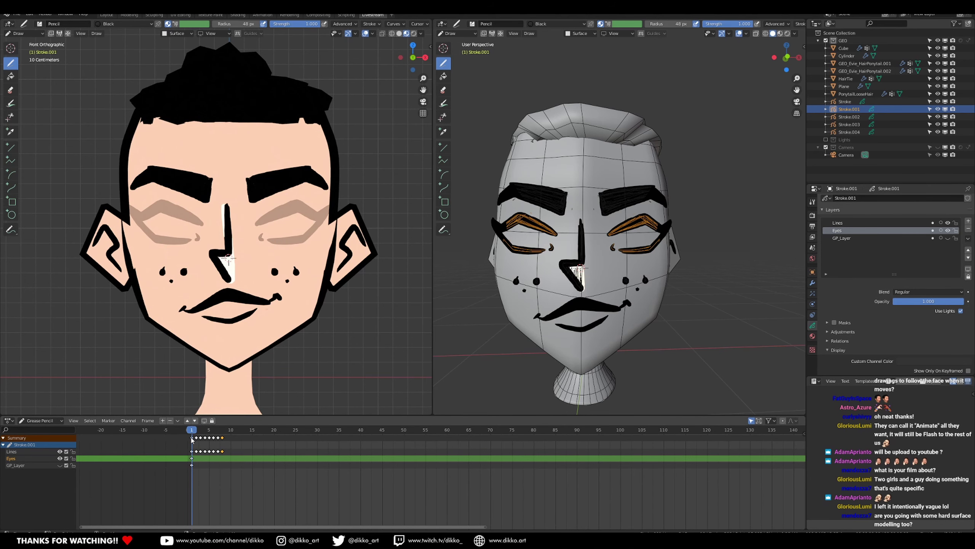
click(940, 223)
click(940, 230)
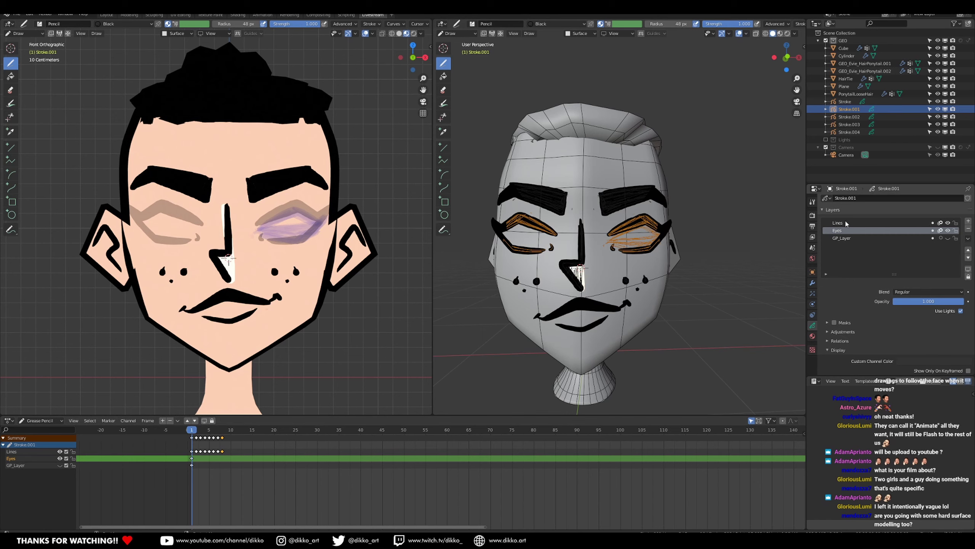
Scrub and play the blink from frame 1 to inspect the onion-skinned neighbouring drawings.
mouse_move(208, 433)
mouse_down()
mouse_move(226, 433)
mouse_move(192, 433)
mouse_up()
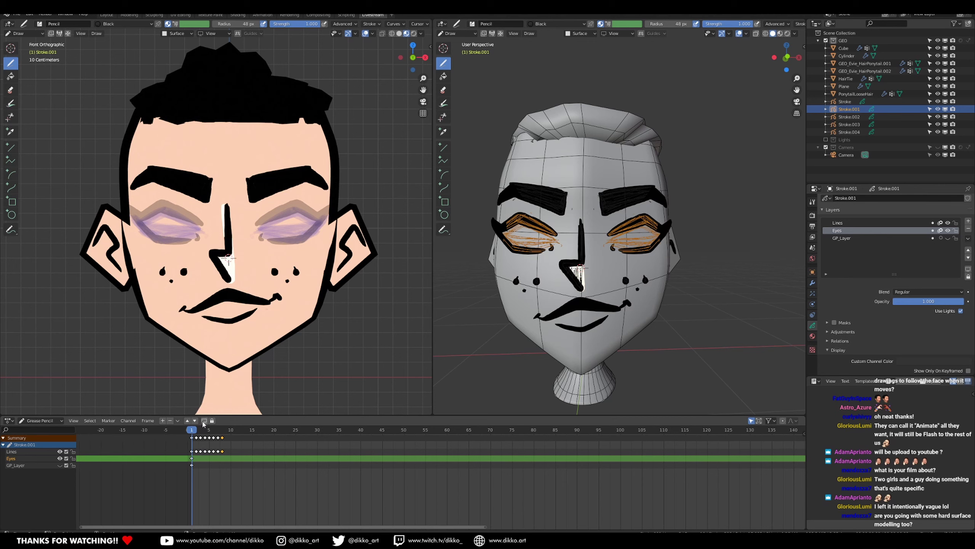
key(Right)
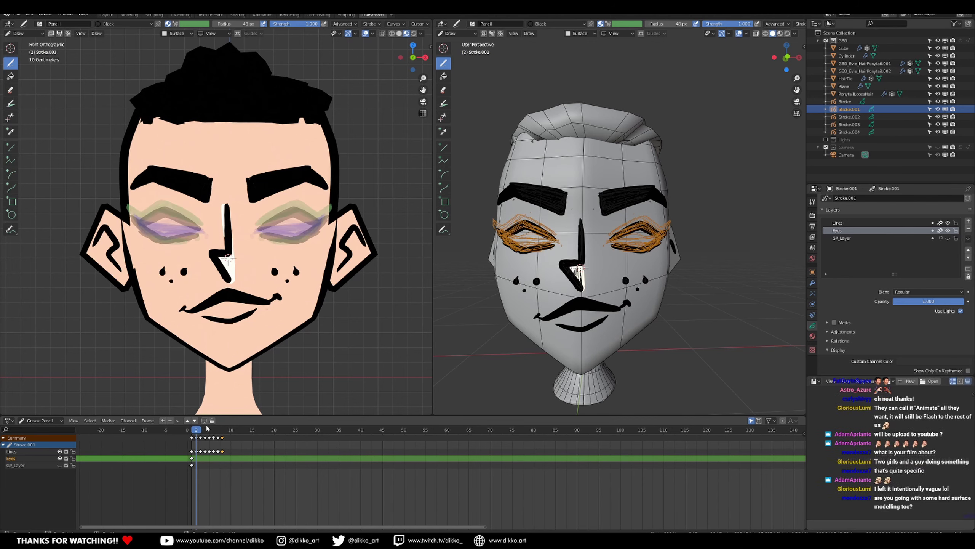
key(space)
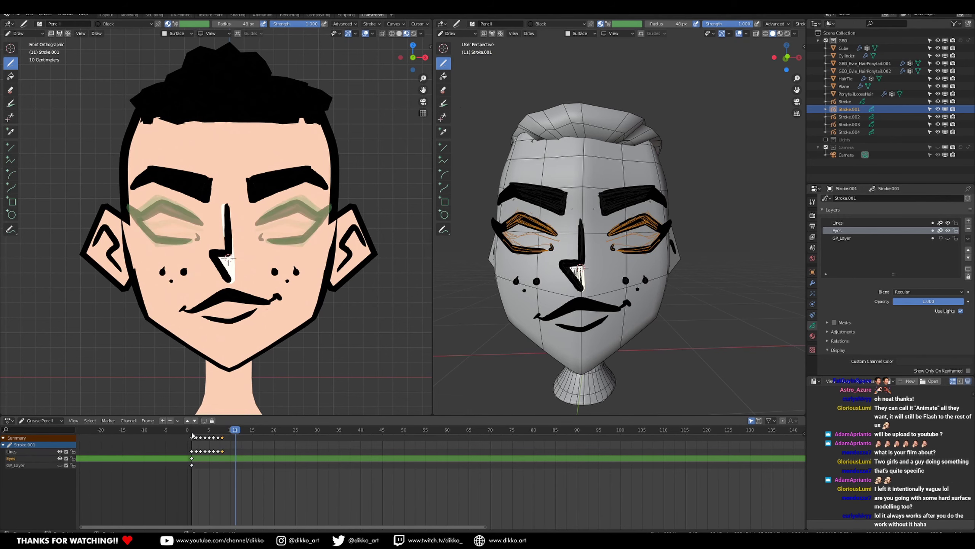
key(space)
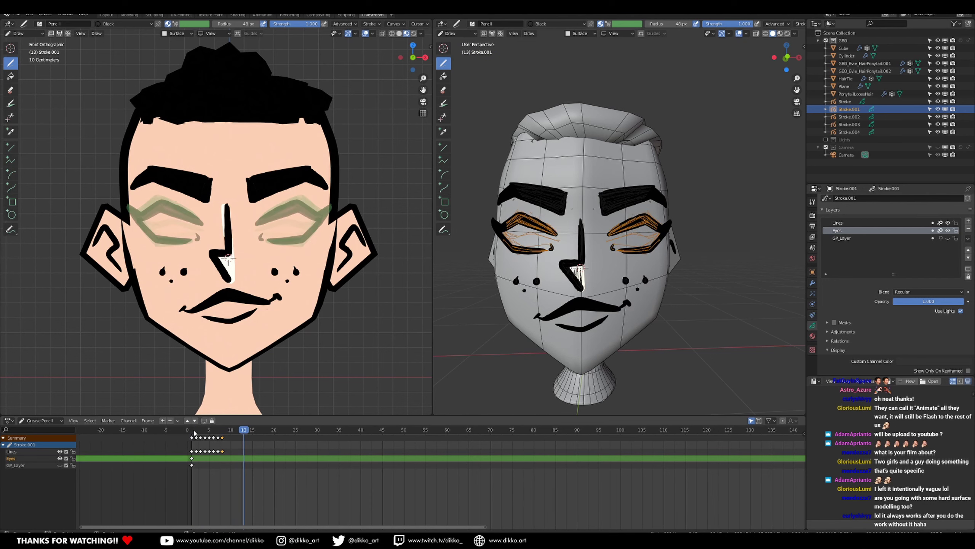
drag(191, 434, 192, 437)
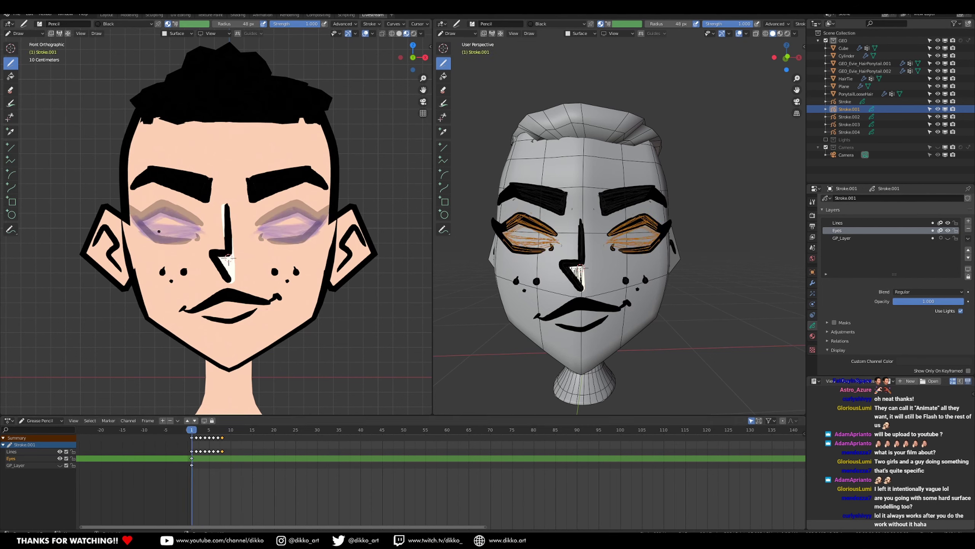
Undo a short trial stroke inside the eye and delete the Eyes layer.
drag(158, 220, 159, 227)
key(ctrl+z)
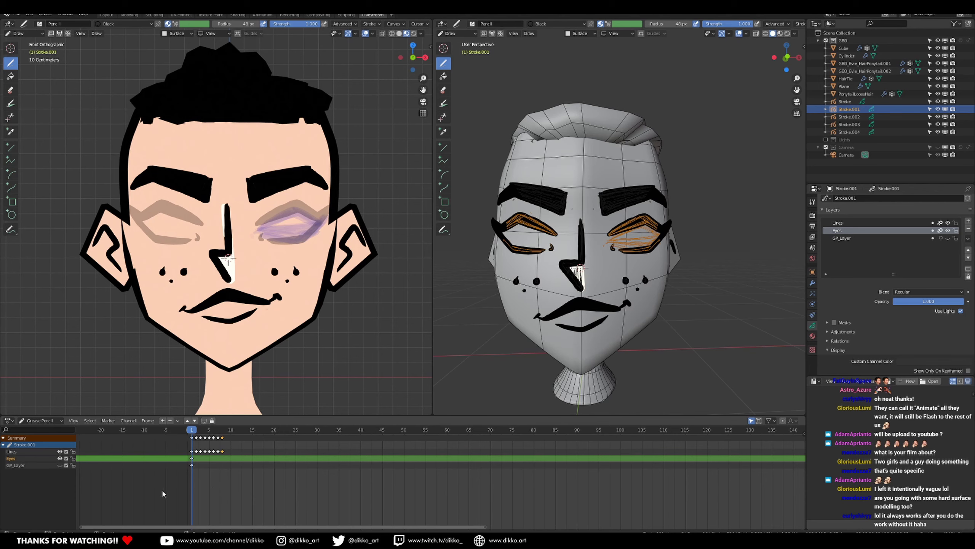
click(969, 228)
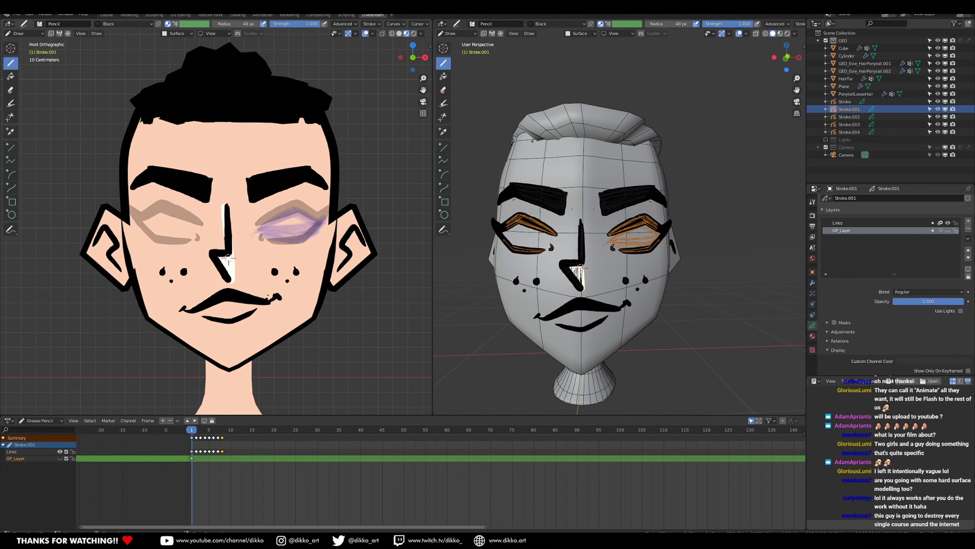
Duplicate the eyelid Grease Pencil object in place in Object Mode and rename the duplicate Eye.
click(20, 35)
click(21, 45)
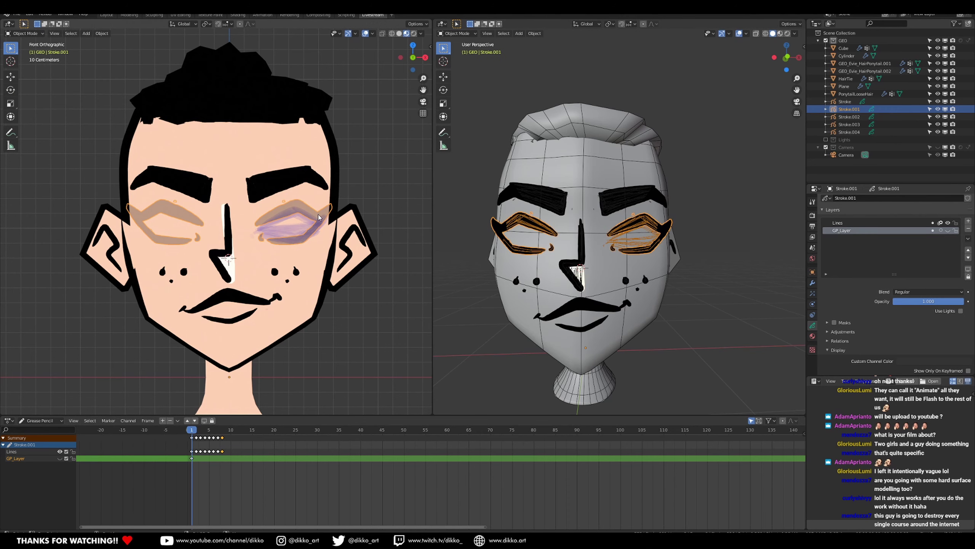
key(shift+d)
key(Escape)
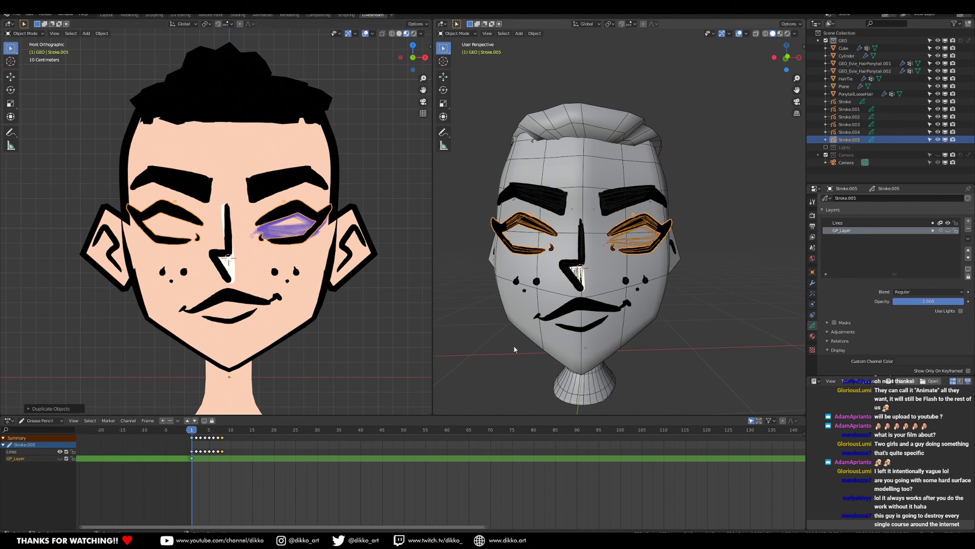
double_click(849, 139)
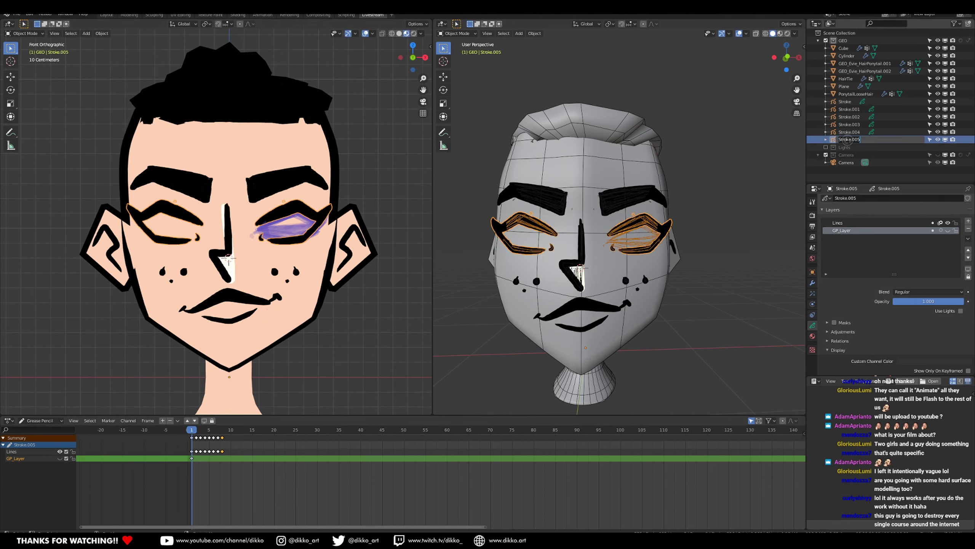
text(Eye)
key(Return)
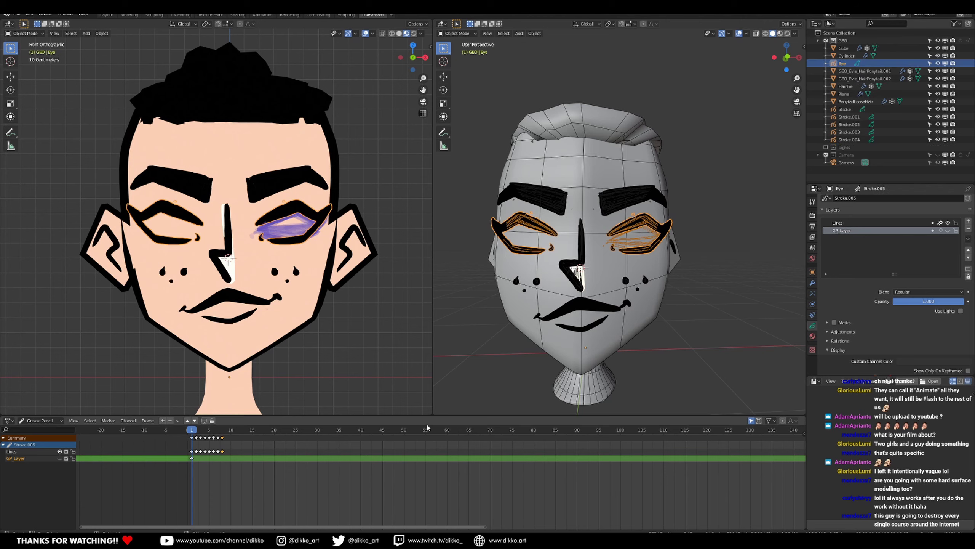
Delete all blink keyframes from the Lines layer of the Eye object.
drag(250, 474, 191, 433)
key(x)
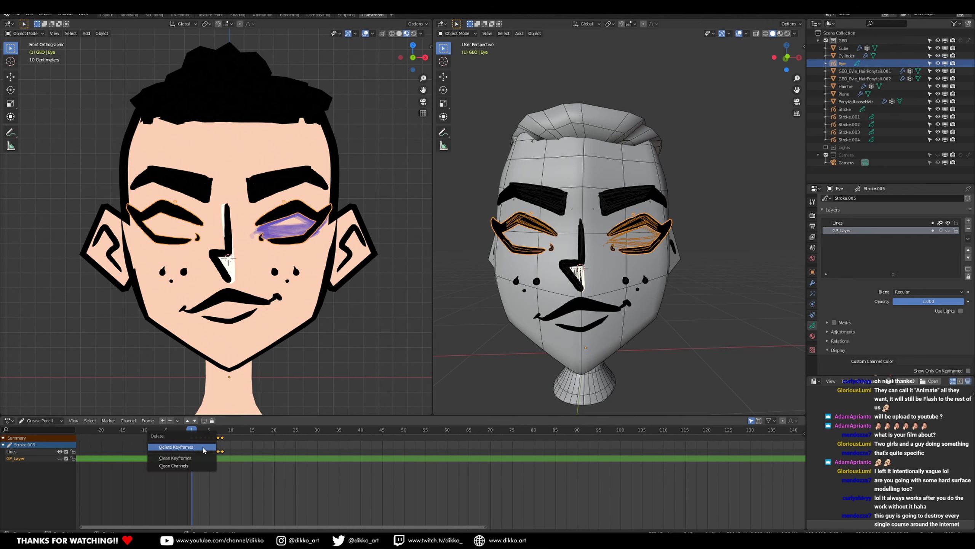
click(176, 447)
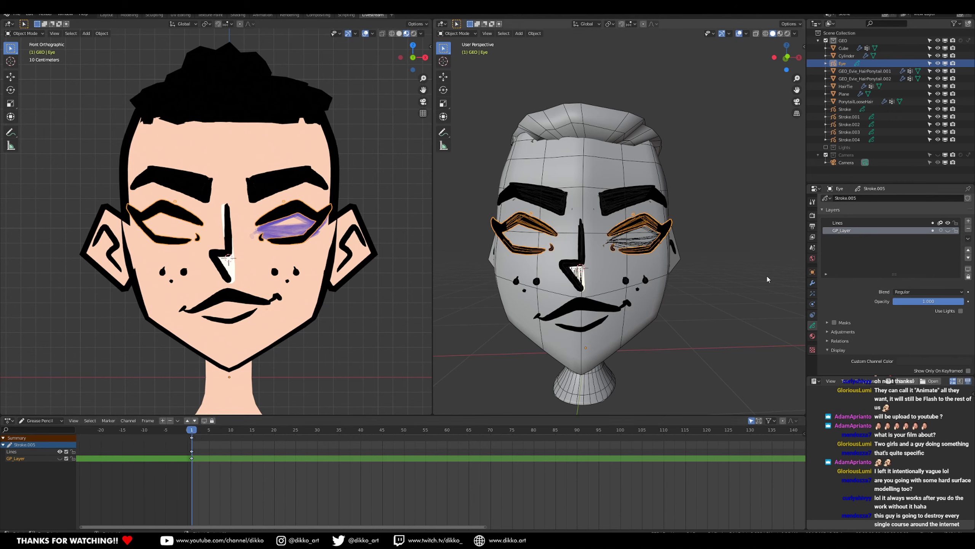
Try deleting the Eye object and undo the deletion.
key(x)
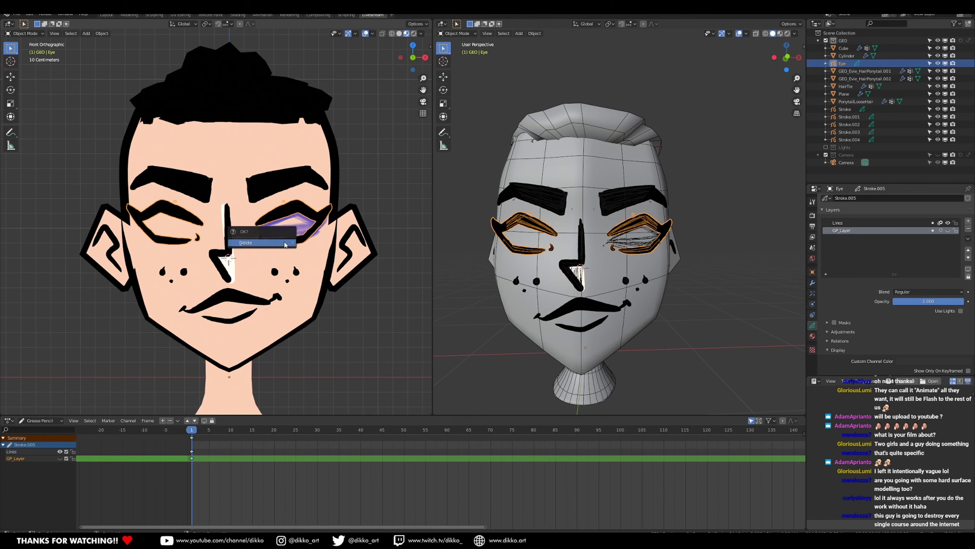
click(282, 245)
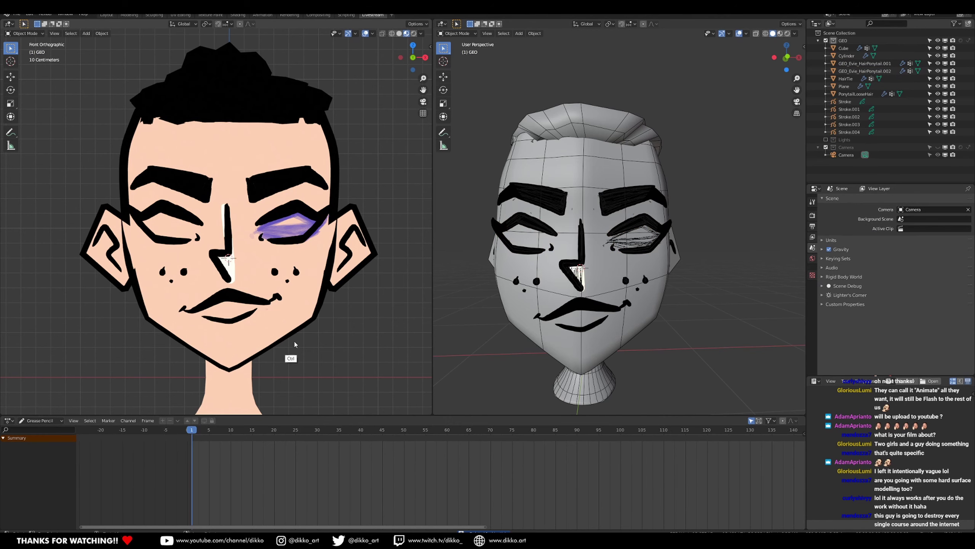
key(ctrl+z)
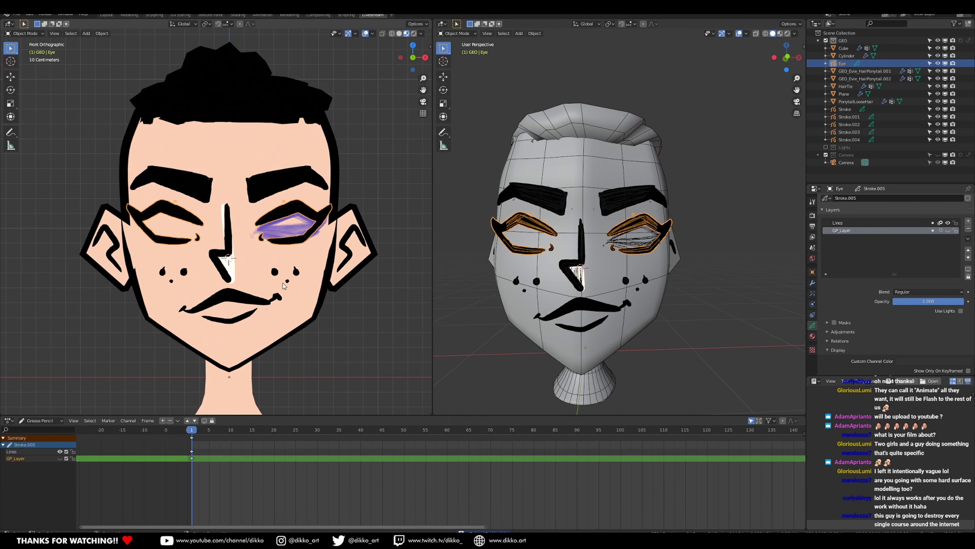
Remove the mirror modifier from the Eye object and put it in Draw Mode with the Pencil brush.
click(813, 283)
click(966, 221)
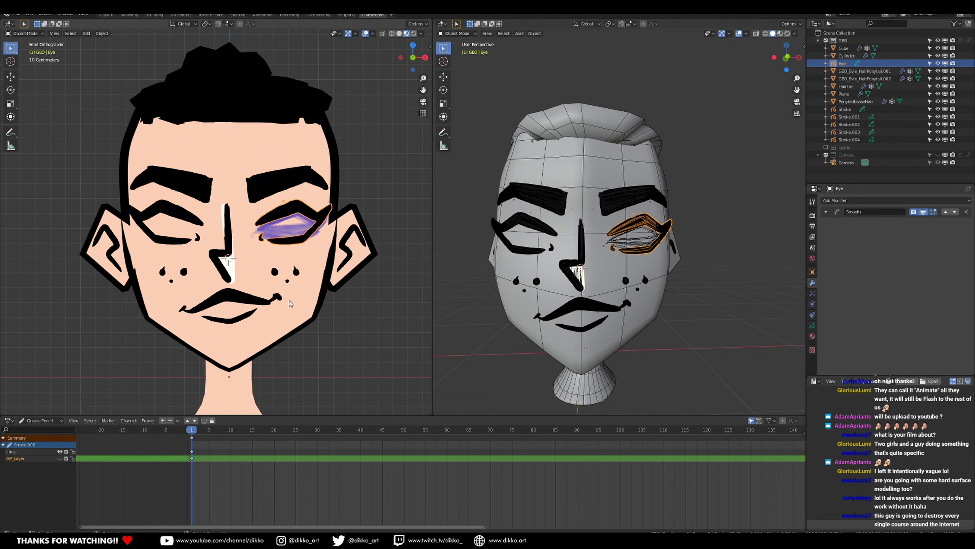
click(25, 33)
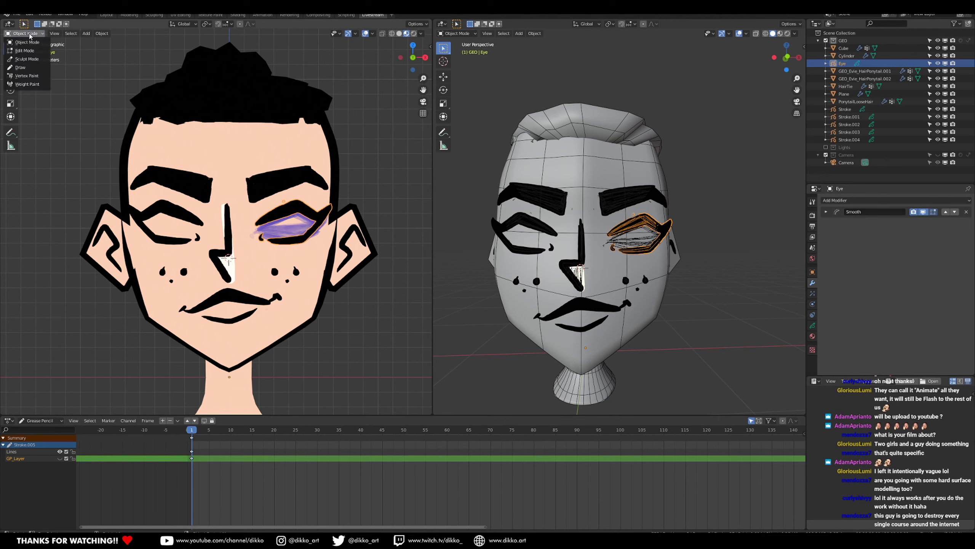
click(24, 67)
click(10, 89)
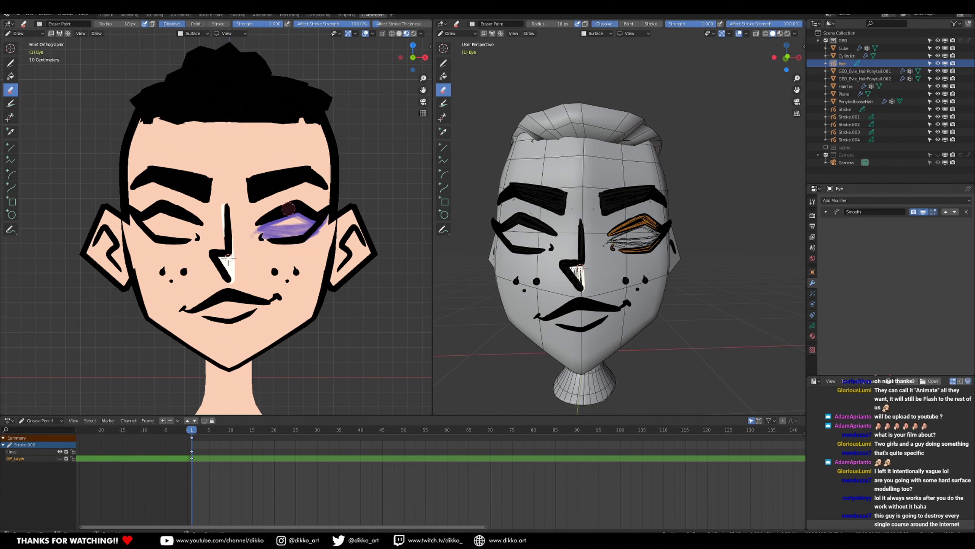
click(10, 63)
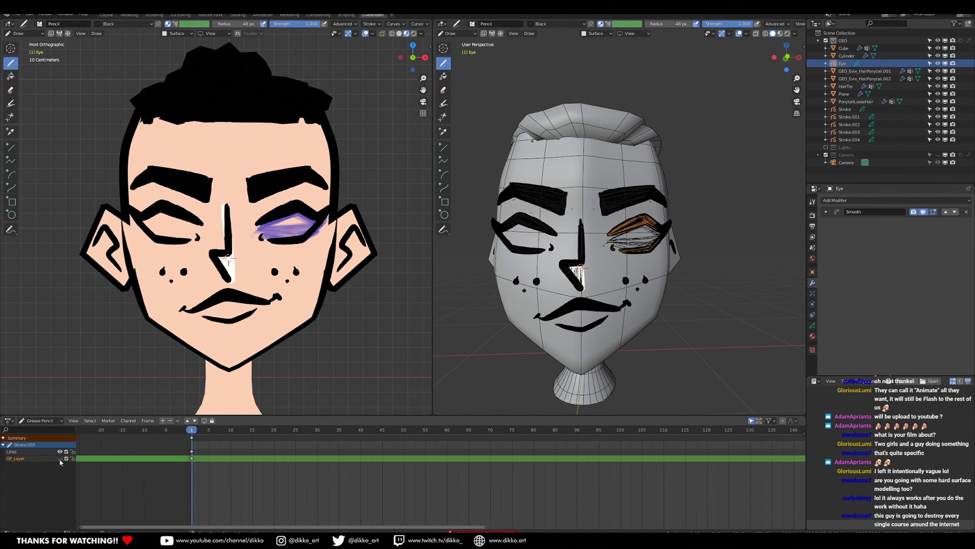
Draw a black pupil in each eye on the Lines layer at frame 1 and turn off onion skinning.
click(39, 451)
drag(275, 227, 276, 229)
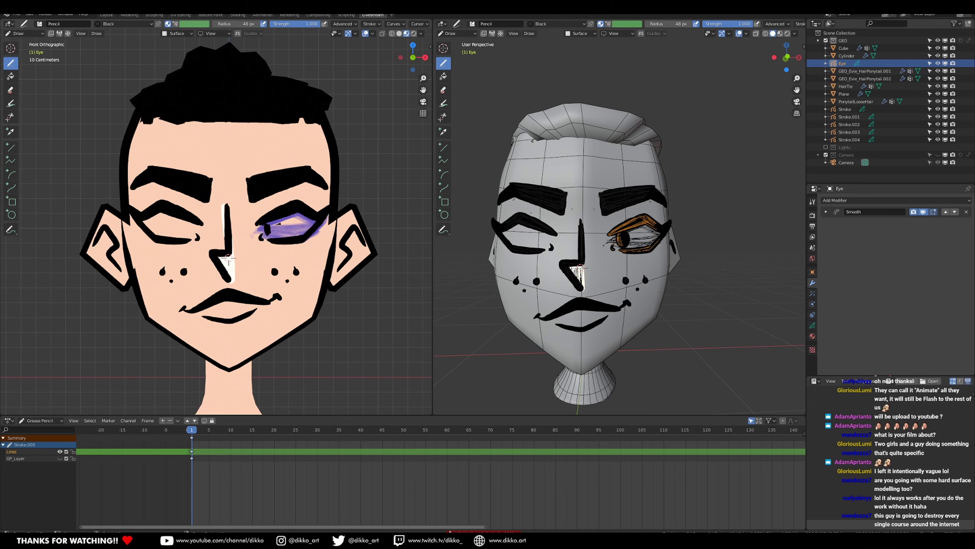
drag(155, 222, 157, 222)
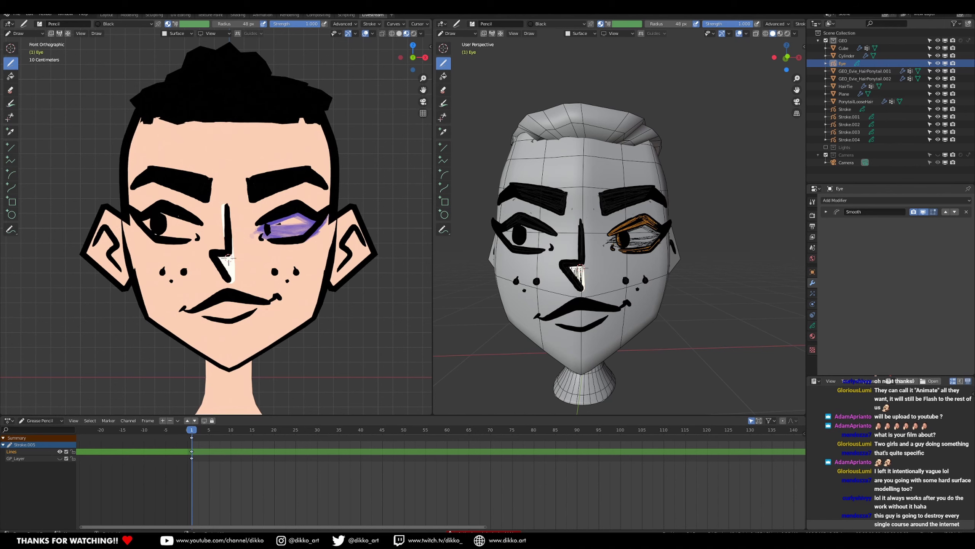
click(372, 35)
click(327, 216)
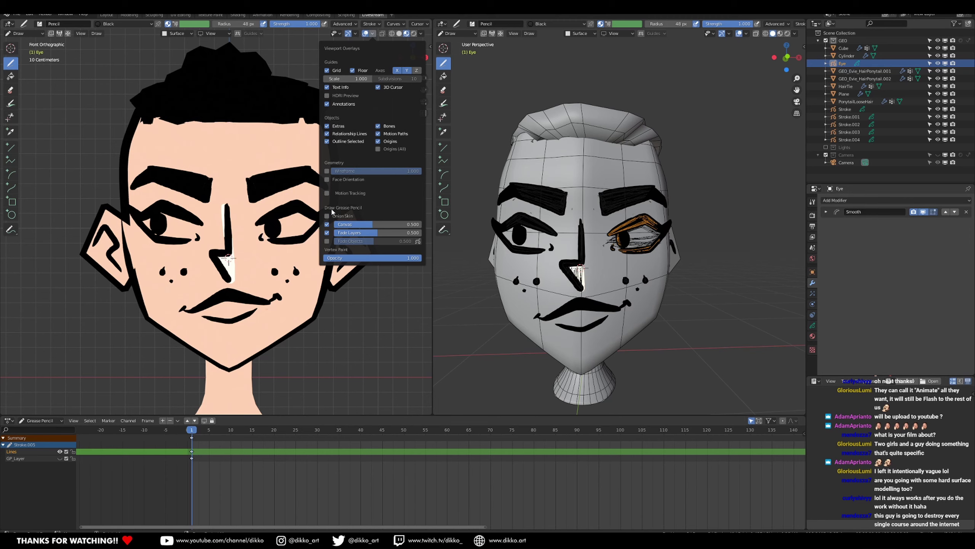
Insert a blank Lines keyframe at frame 3 for the closed eyes and draw small pupils at frame 5.
click(200, 430)
mouse_move(201, 434)
mouse_down()
mouse_move(191, 432)
mouse_move(201, 436)
mouse_up()
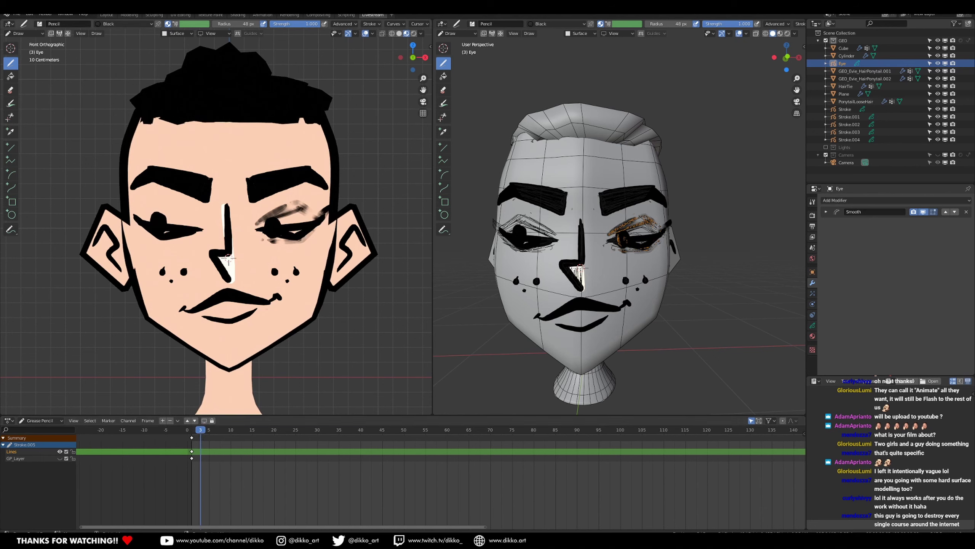
key(ctrl+z)
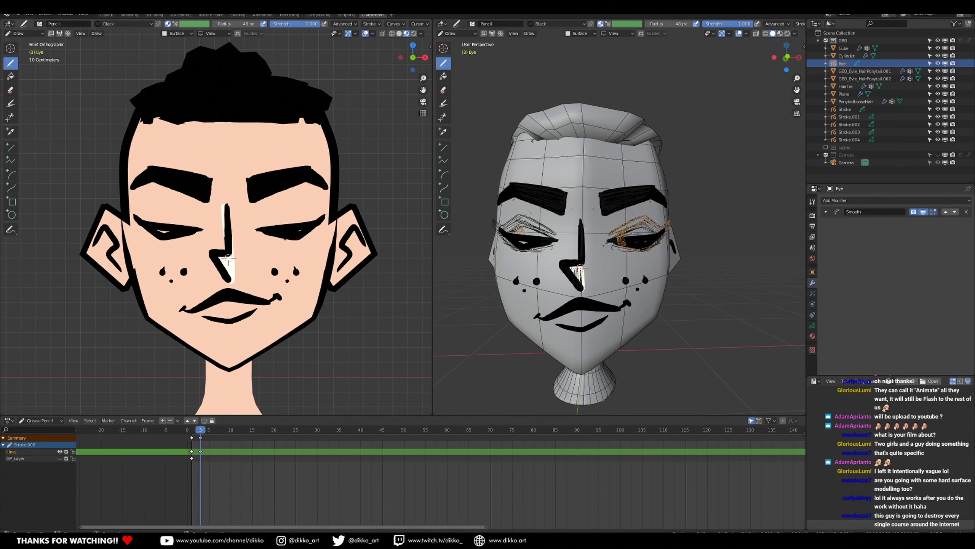
click(209, 430)
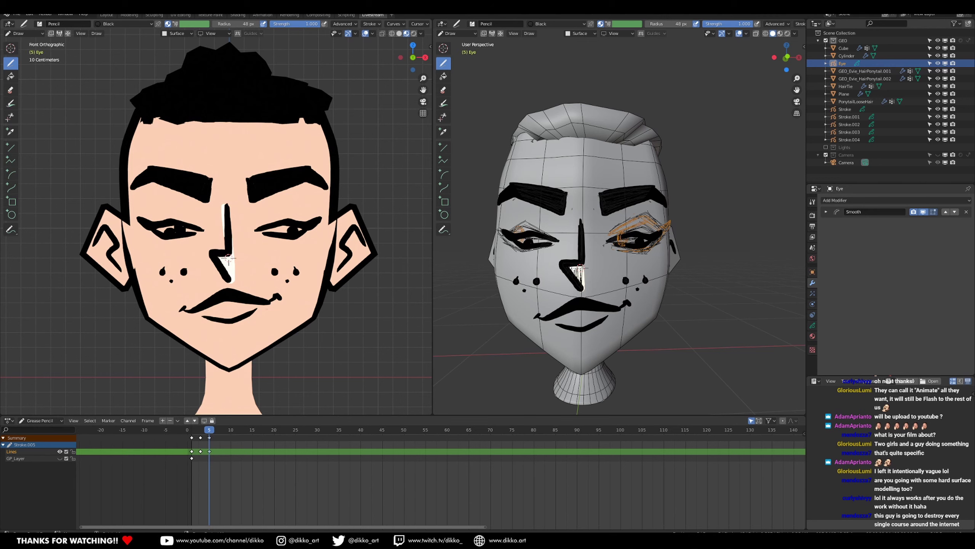
drag(178, 226, 181, 231)
key(ctrl+z)
key(ctrl+z)
Draw black pupils at frame 7 looking toward the character's left, on a new blank keyframe.
drag(195, 431, 220, 434)
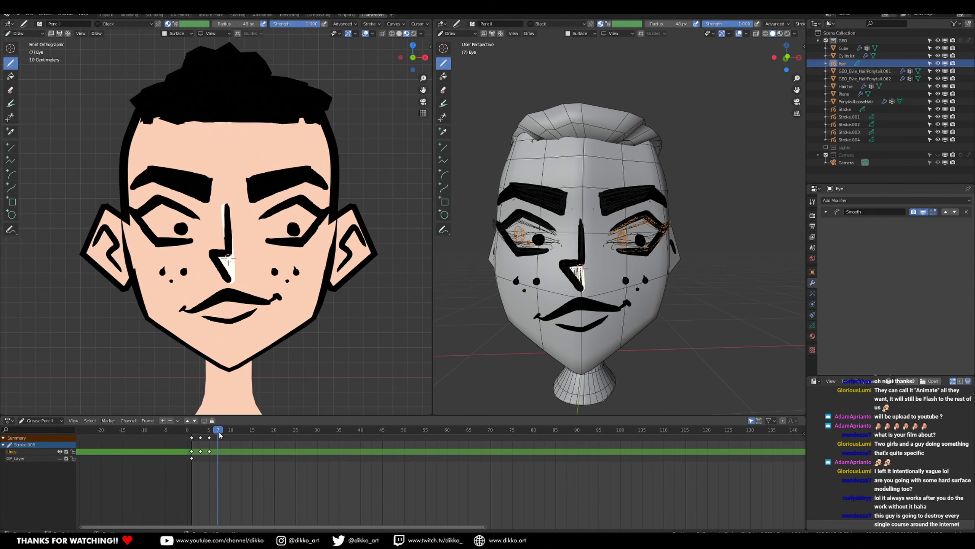
key(ctrl+z)
mouse_move(185, 220)
mouse_down()
mouse_move(178, 230)
mouse_move(188, 238)
mouse_move(195, 225)
mouse_move(186, 217)
mouse_up()
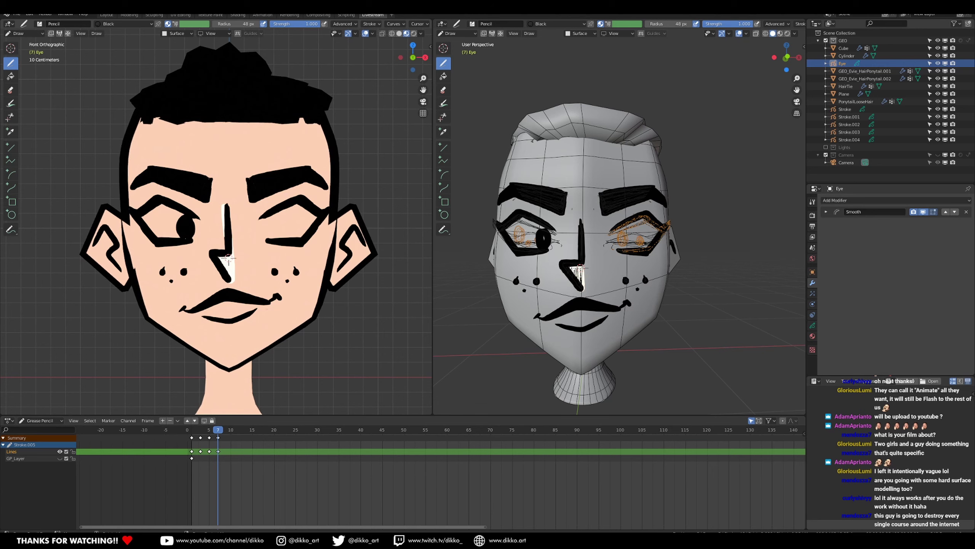
mouse_move(304, 223)
mouse_down()
mouse_move(300, 230)
mouse_move(310, 216)
mouse_move(300, 228)
mouse_up()
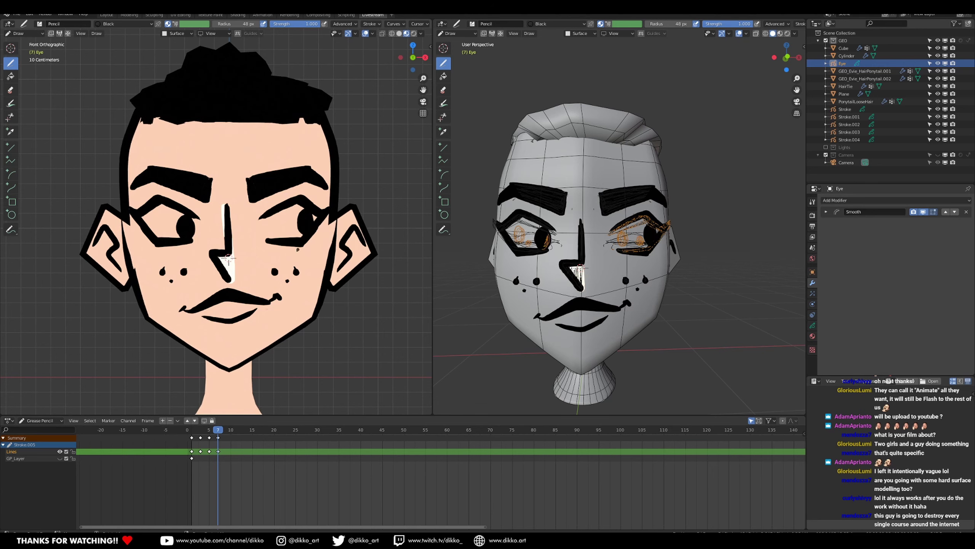
mouse_move(218, 430)
mouse_down()
mouse_move(200, 431)
mouse_move(223, 438)
mouse_move(214, 441)
mouse_up()
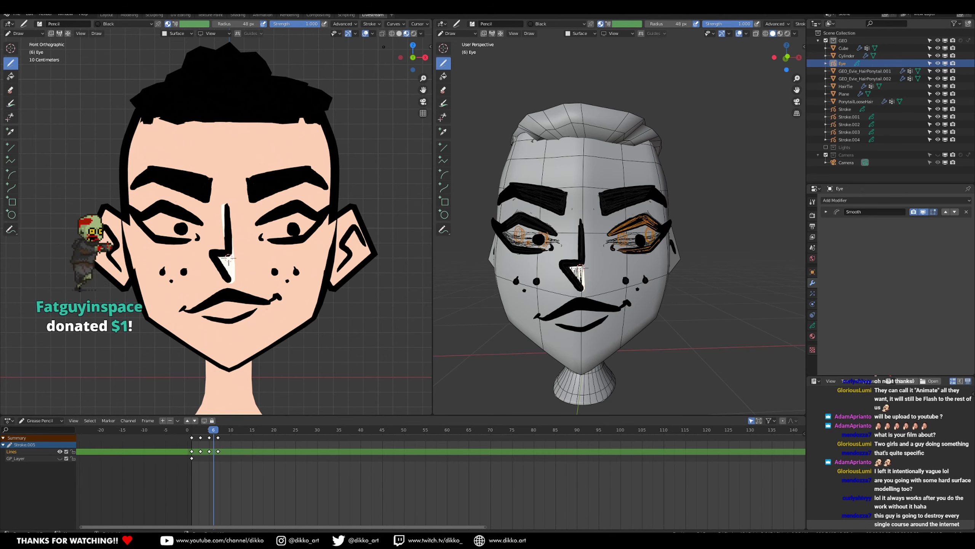
Switch to Streamlabs OBS to check the live stream feed, and return to Blender.
key(alt+Tab)
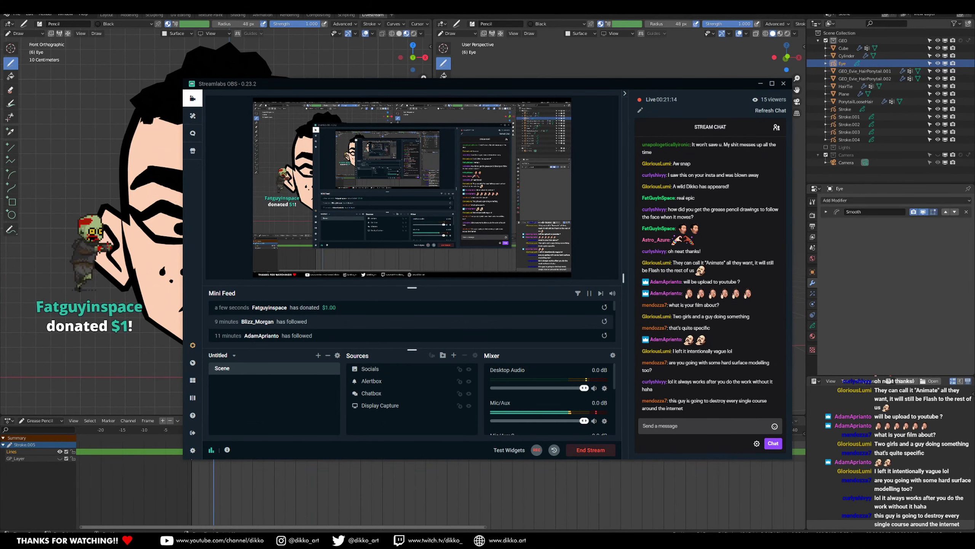
key(alt+Tab)
key(alt+Tab)
key(alt+Tab)
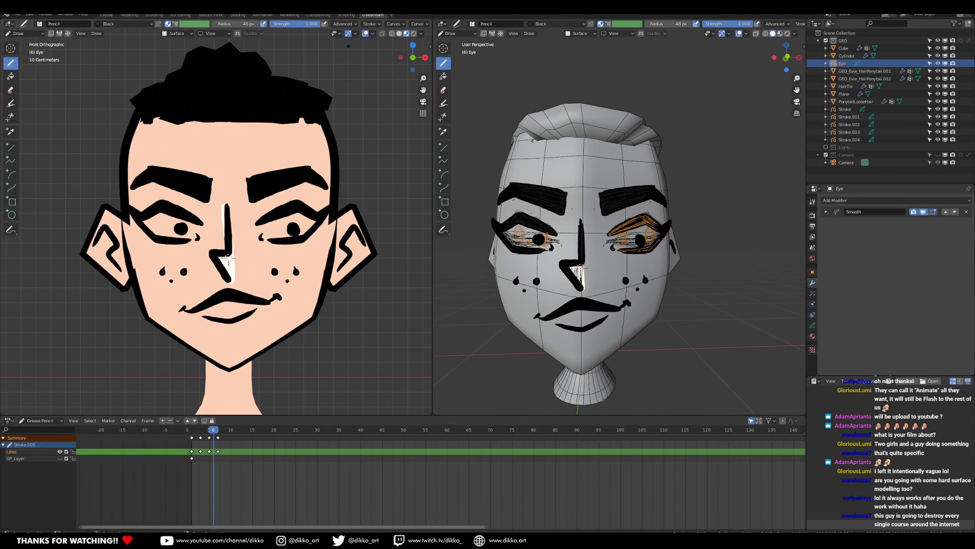
Enable onion skinning and draw new in-between pupils for both eyes at frame 6.
drag(194, 439, 212, 439)
click(421, 34)
click(373, 33)
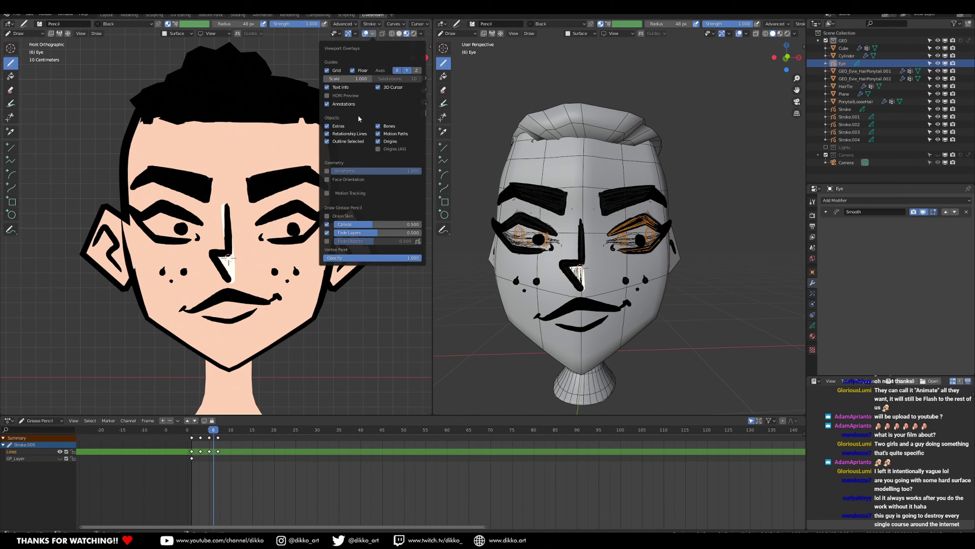
click(327, 216)
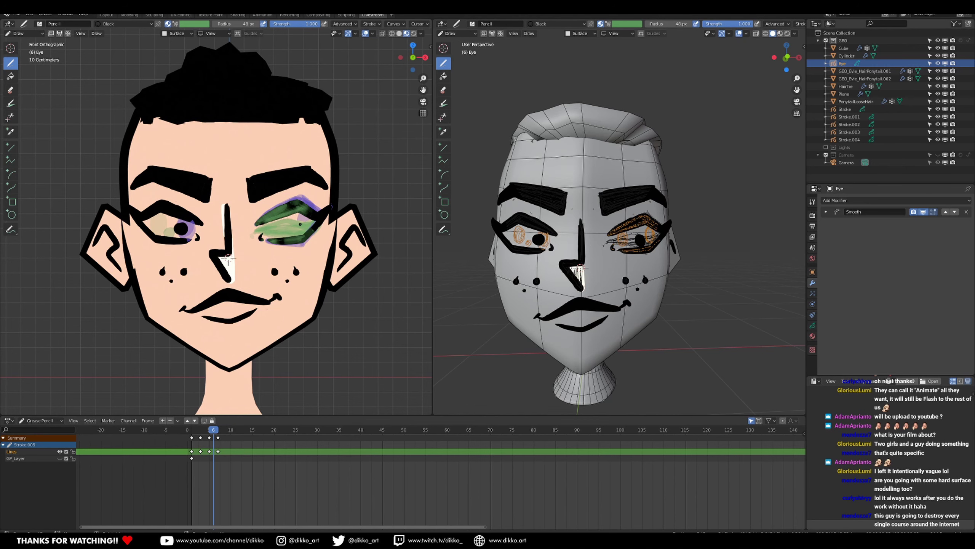
mouse_move(299, 221)
mouse_down()
mouse_move(293, 229)
mouse_move(300, 222)
mouse_up()
key(ctrl+z)
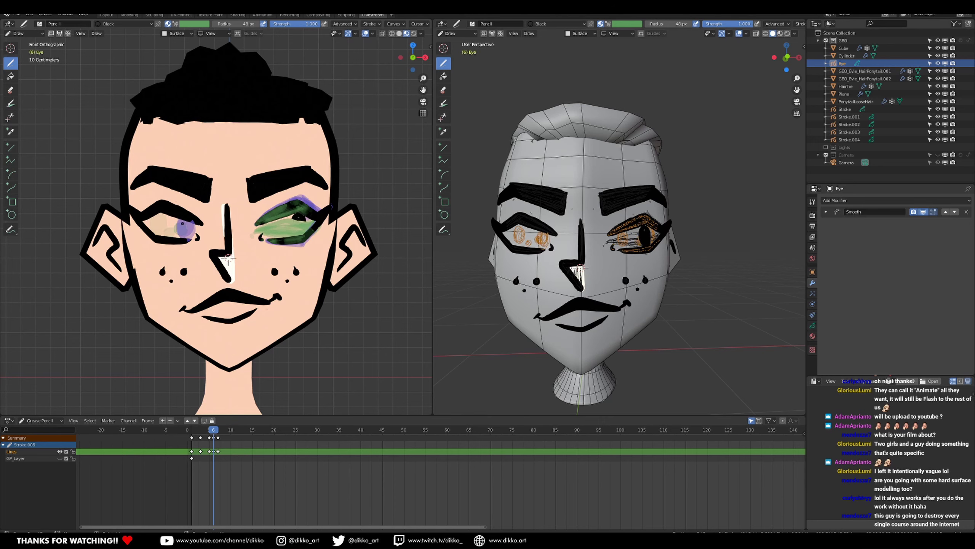
mouse_move(180, 222)
mouse_down()
mouse_move(188, 237)
mouse_move(183, 223)
mouse_up()
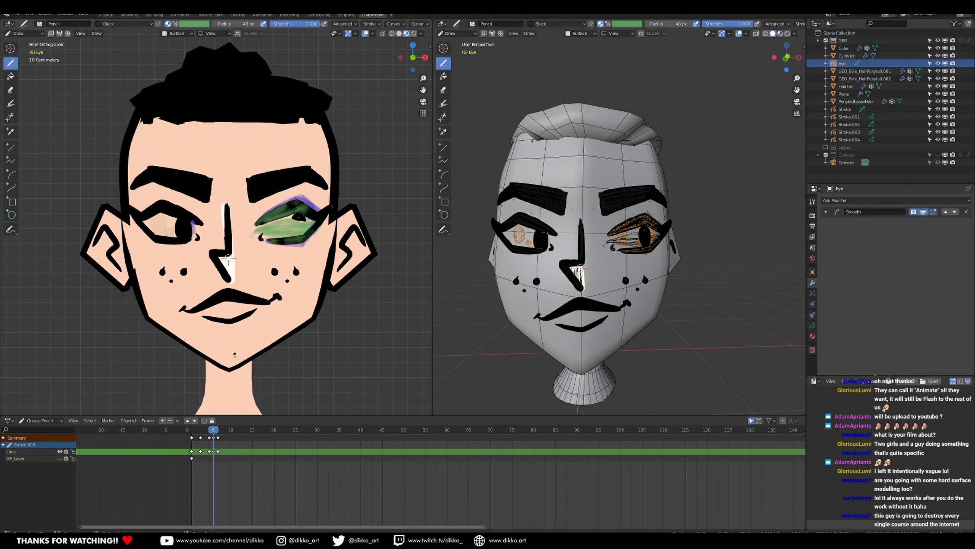
Scrub through the first frames to check the pupil movement during the blink.
drag(213, 430, 192, 432)
key(space)
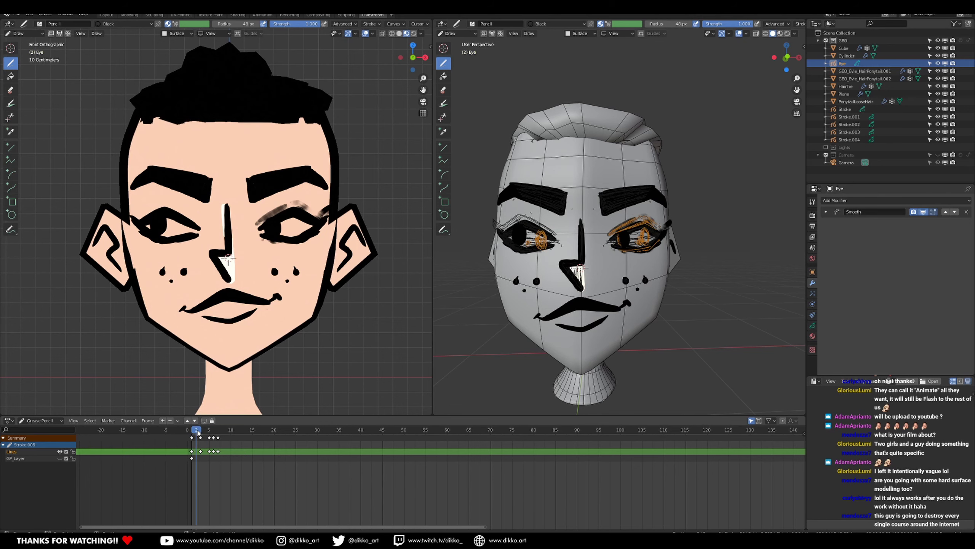
key(Escape)
key(space)
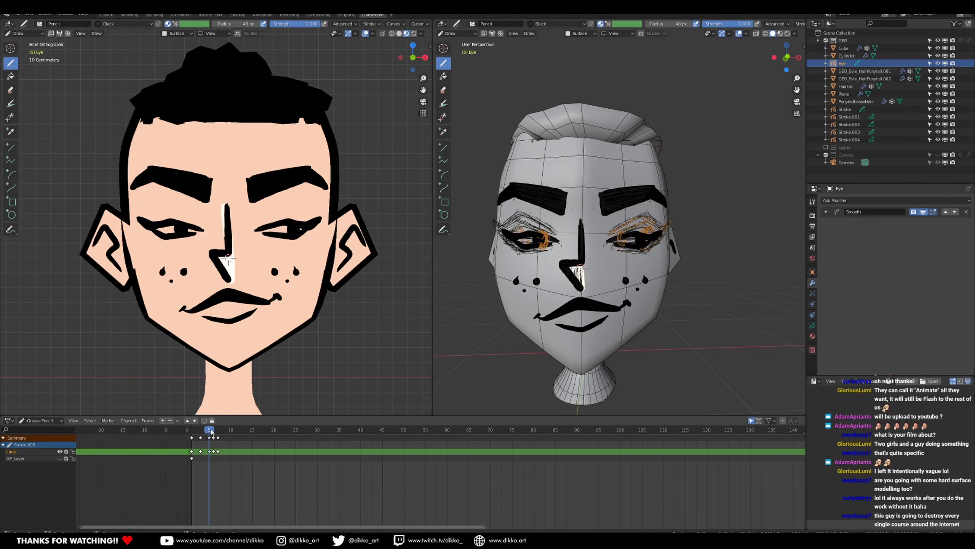
key(Escape)
Draw in-between pupils for both eyes at frame 2 and insert an empty Lines keyframe at frame 4.
click(196, 430)
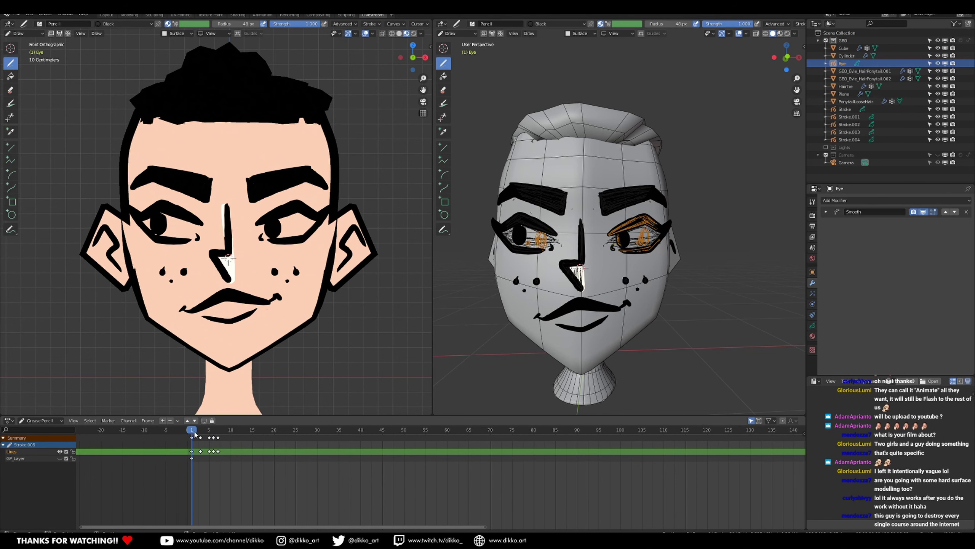
drag(169, 218, 165, 237)
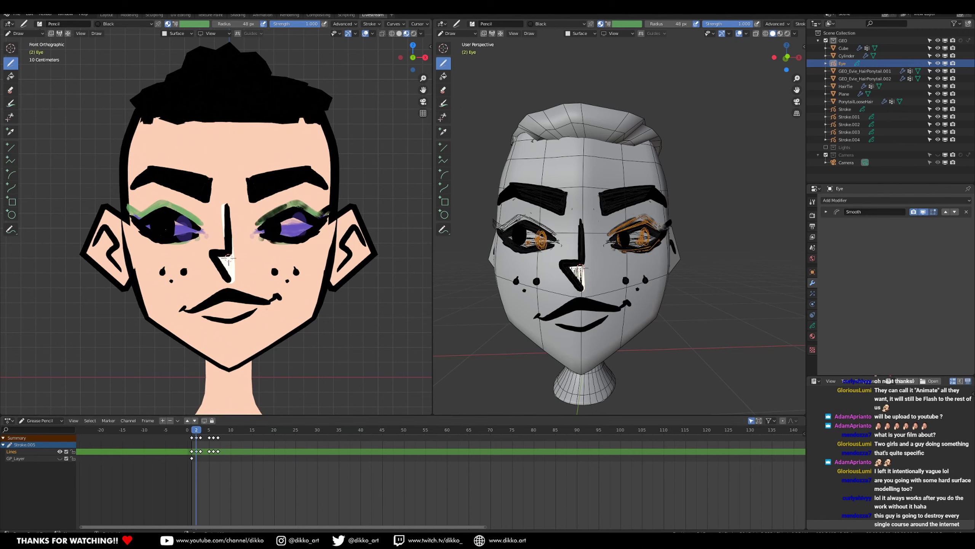
drag(329, 209, 274, 227)
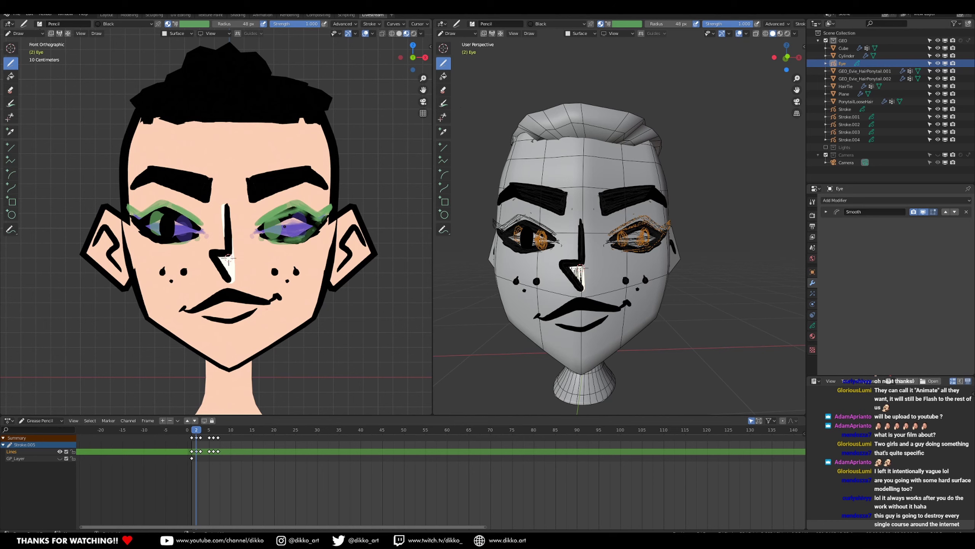
drag(287, 221, 285, 223)
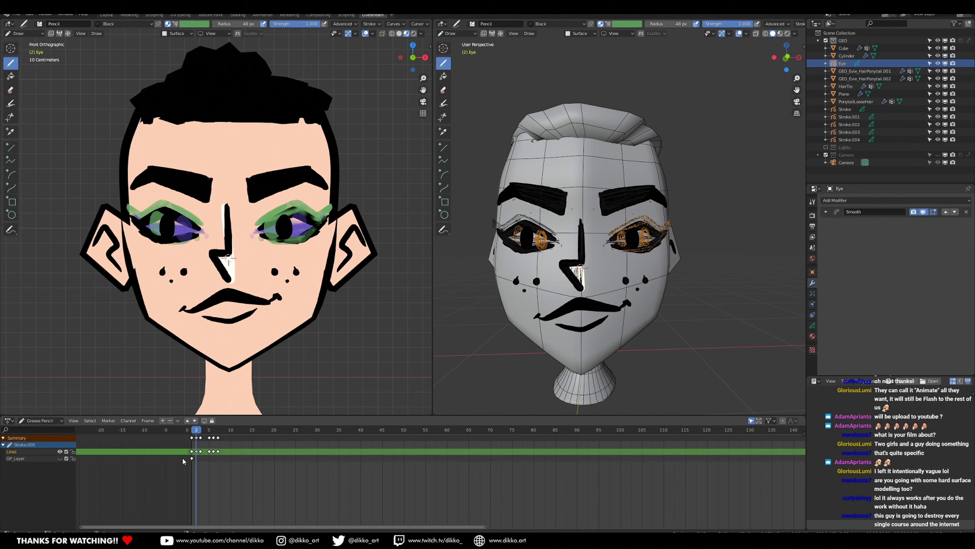
mouse_move(194, 435)
mouse_down()
mouse_move(215, 437)
mouse_move(204, 437)
mouse_up()
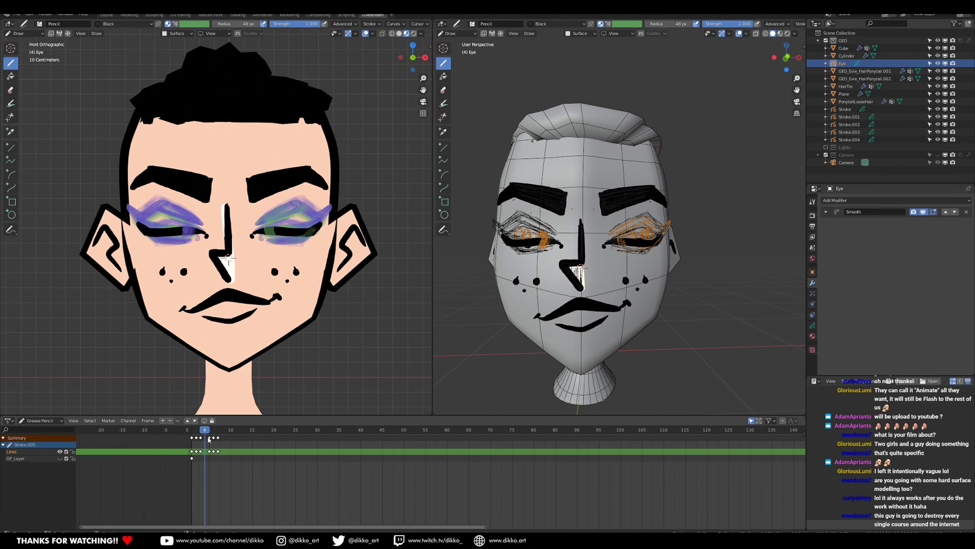
key(i)
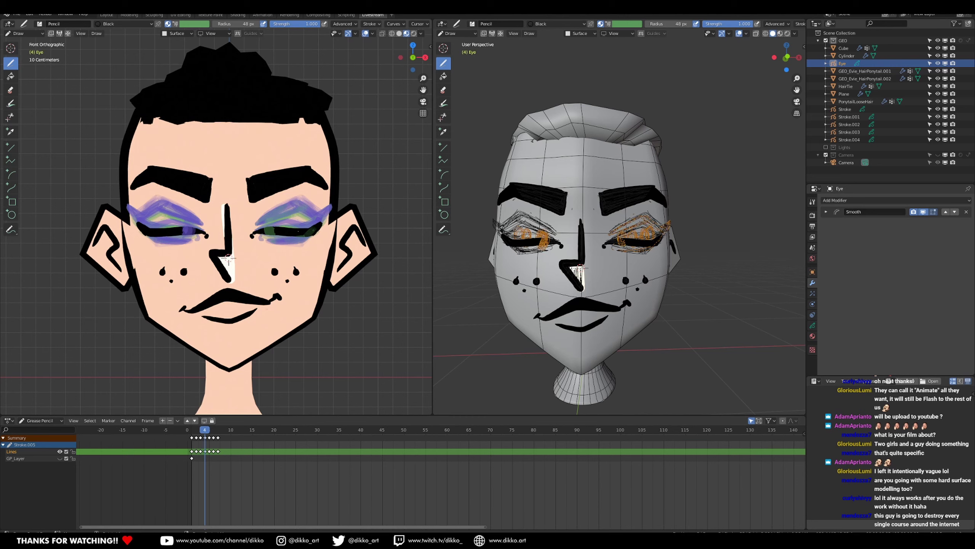
Play back the eye animation and scrub the blink frames to review the pupil timing.
key(space)
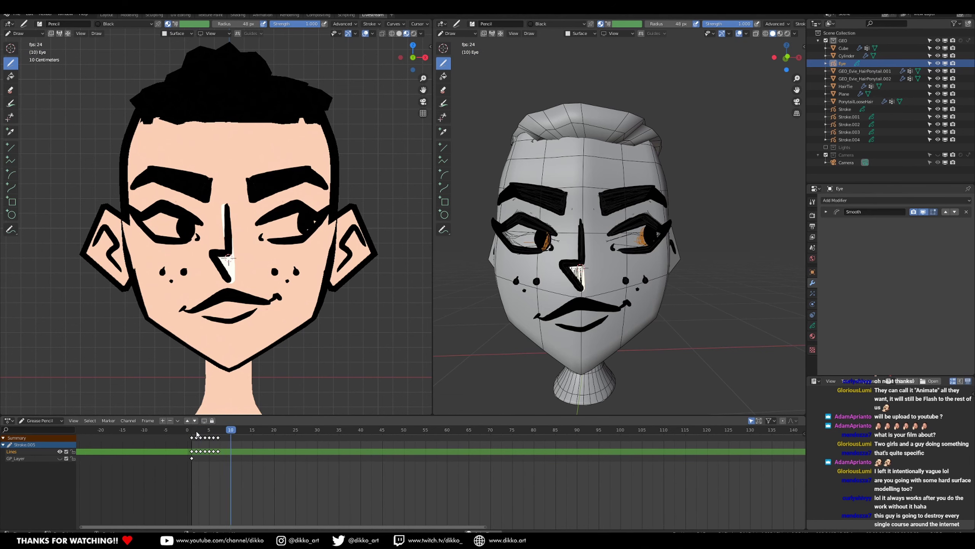
key(space)
click(191, 431)
mouse_move(194, 435)
mouse_down()
mouse_move(216, 433)
mouse_move(193, 434)
mouse_move(204, 437)
mouse_up()
drag(211, 438, 193, 447)
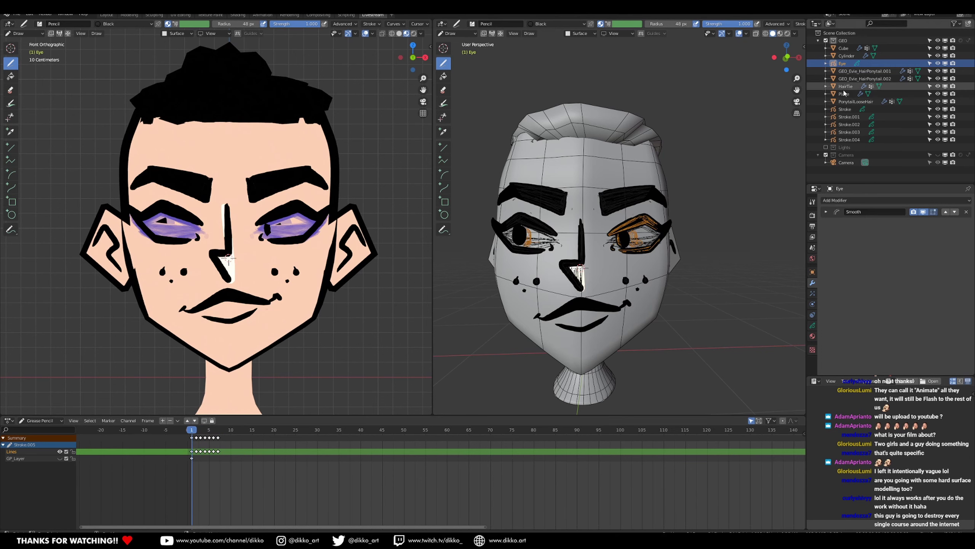
Select the eyelid object Stroke.001 and make its GP_Layer with the white eye fills visible.
click(846, 139)
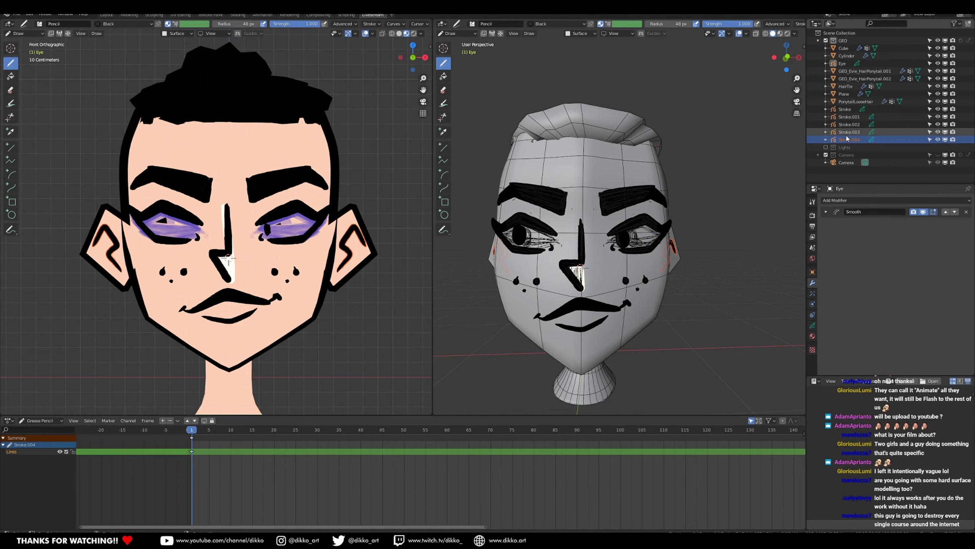
click(847, 132)
click(848, 125)
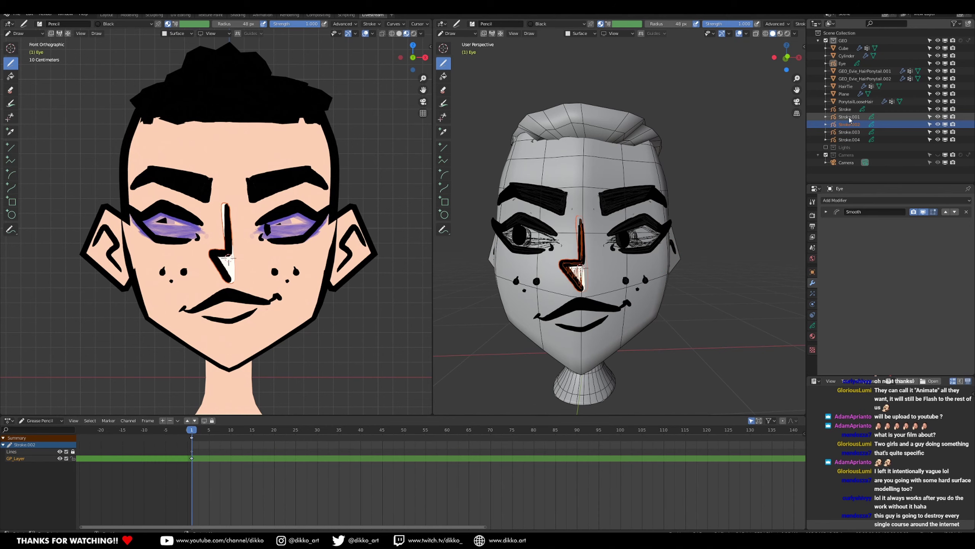
click(849, 117)
click(60, 458)
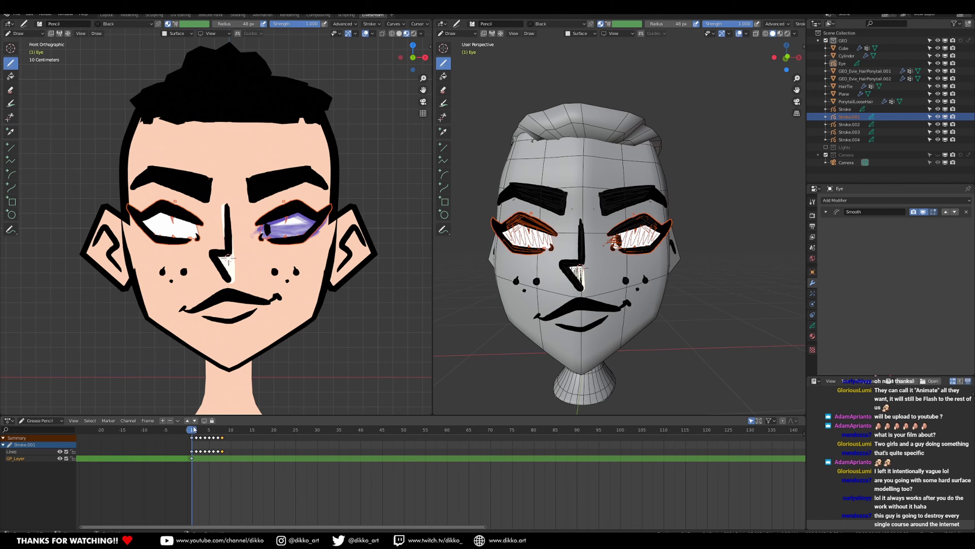
Step back from frame 6 to frame 2 to examine how the pupils sit against the eye whites.
drag(196, 433, 215, 435)
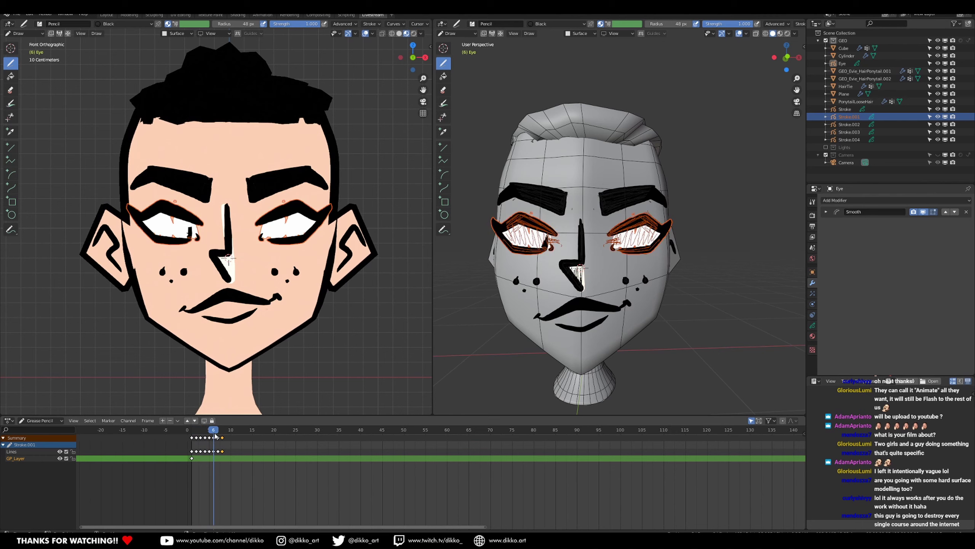
key(Left)
key(Left)
key(Left)
key(Left)
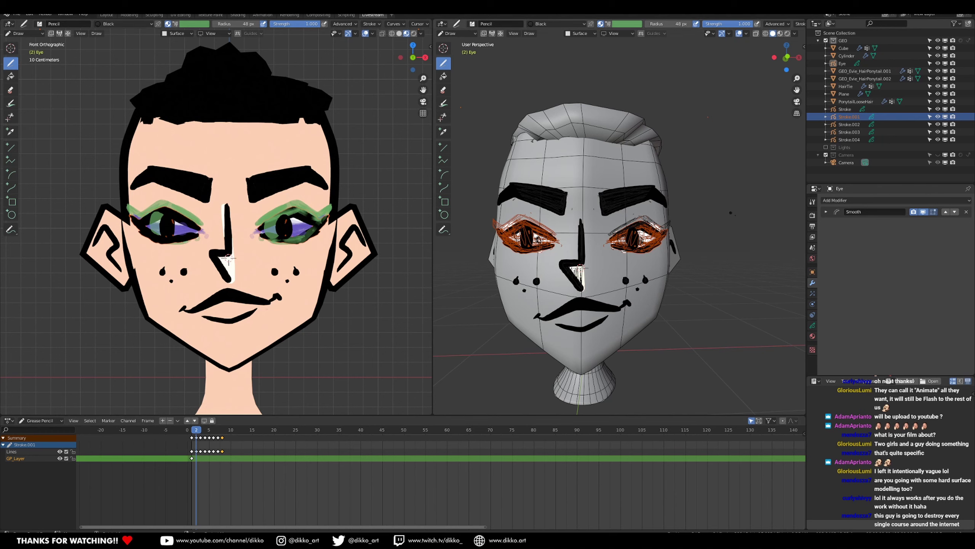
Make the GP_Layer of the Eye object visible in its layer settings.
click(812, 326)
click(846, 232)
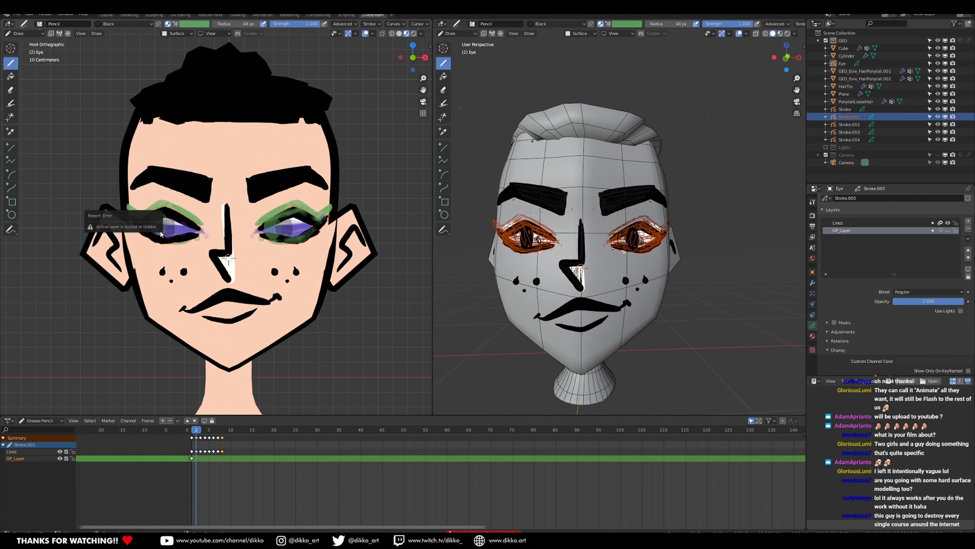
click(34, 459)
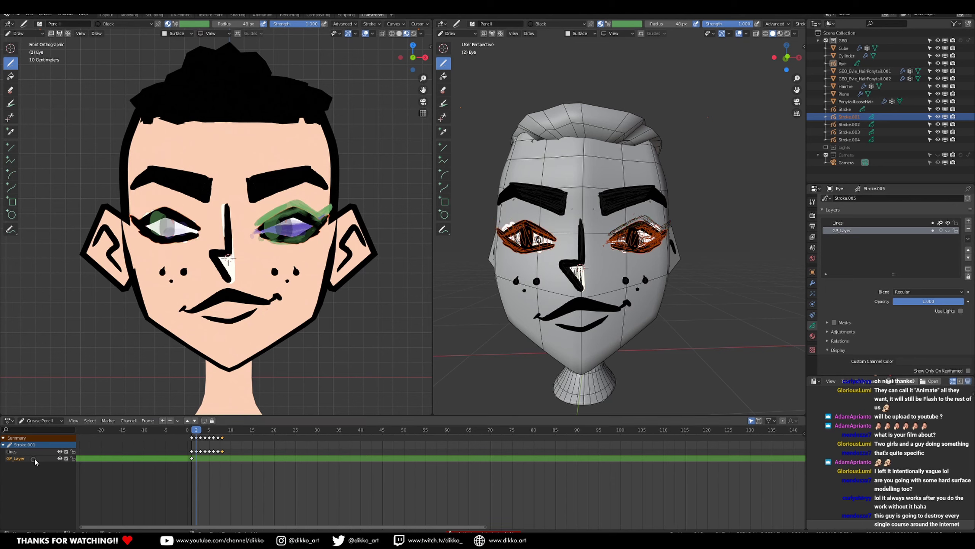
click(165, 221)
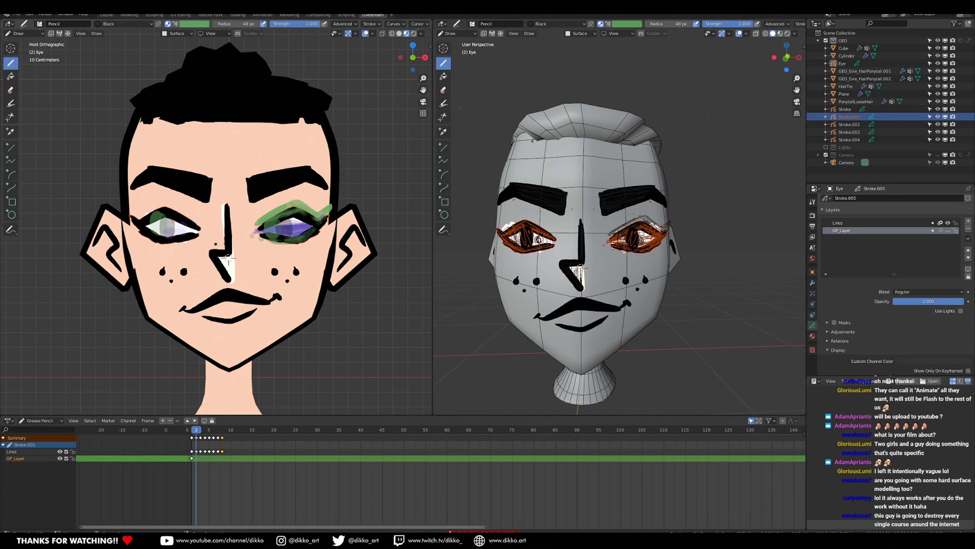
click(66, 458)
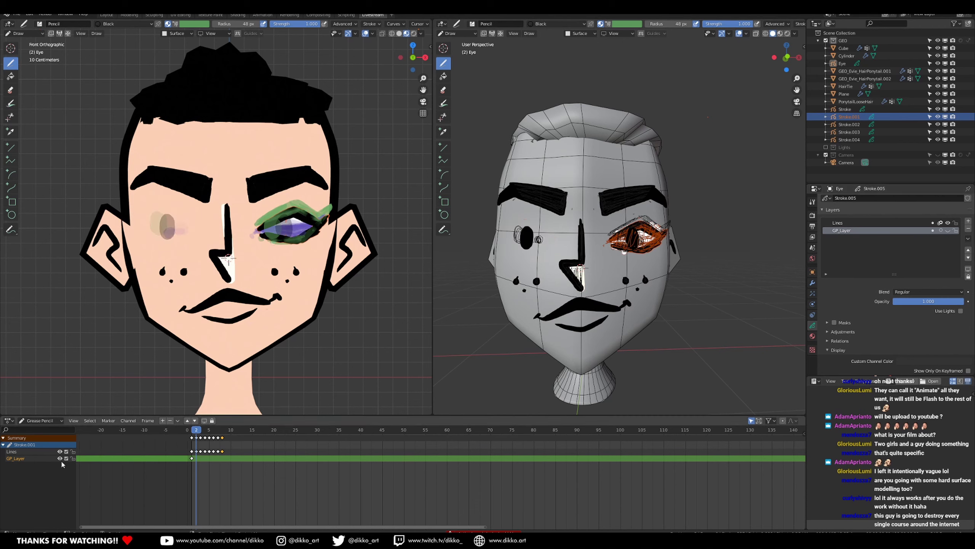
click(946, 230)
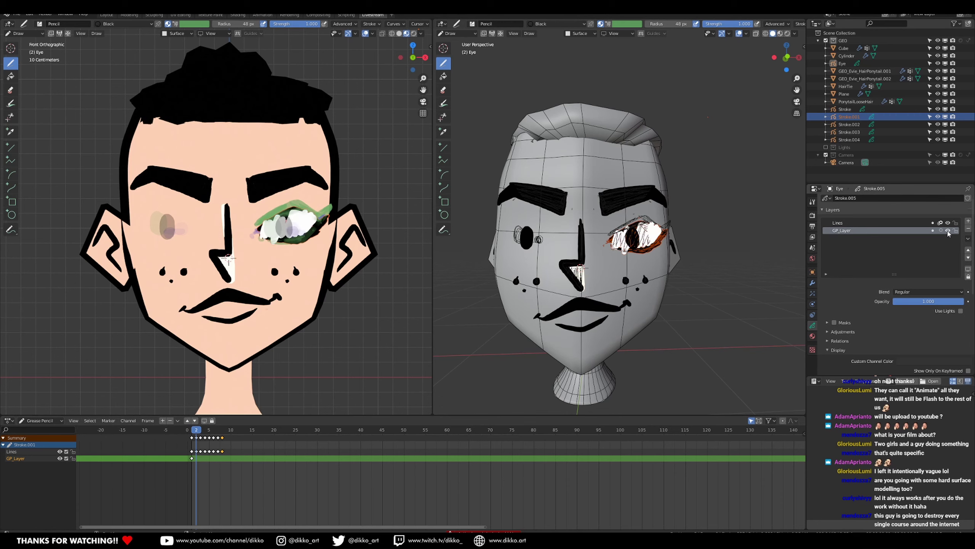
Try a short stroke near the inner corner of the eye at frame 2 and undo it.
click(193, 430)
drag(196, 430, 198, 432)
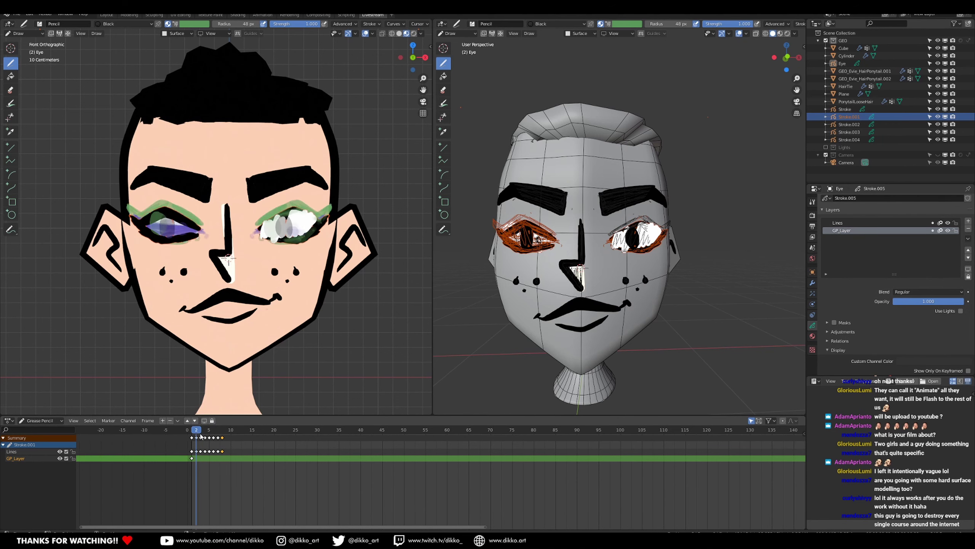
drag(267, 228, 268, 233)
key(ctrl+z)
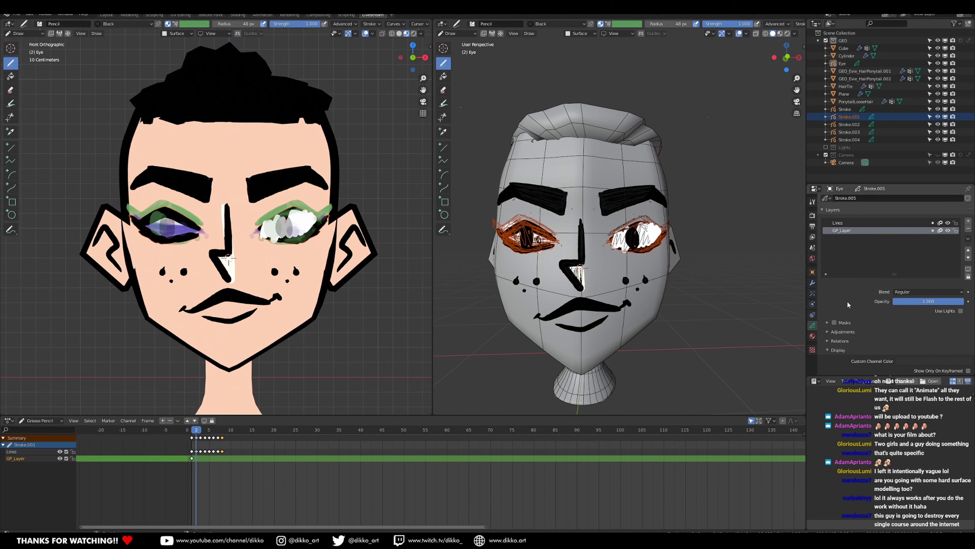
Examine the Eye object's effects, materials and layers, and the material used by the Pencil brush.
click(812, 293)
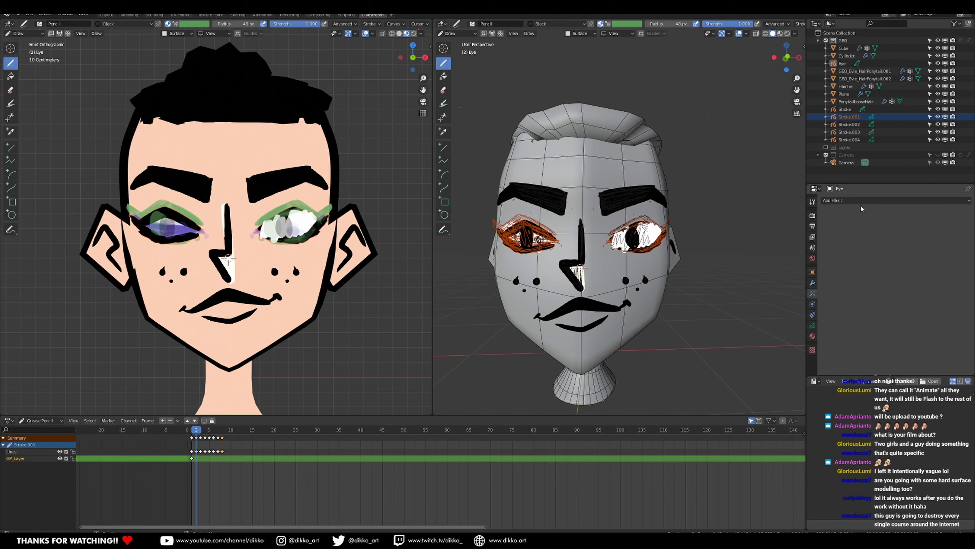
click(813, 336)
click(813, 325)
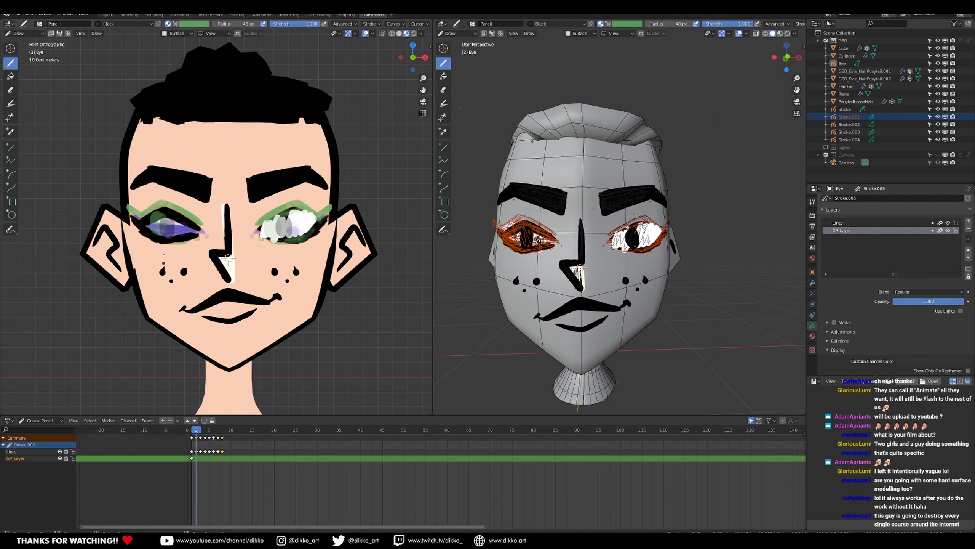
click(119, 24)
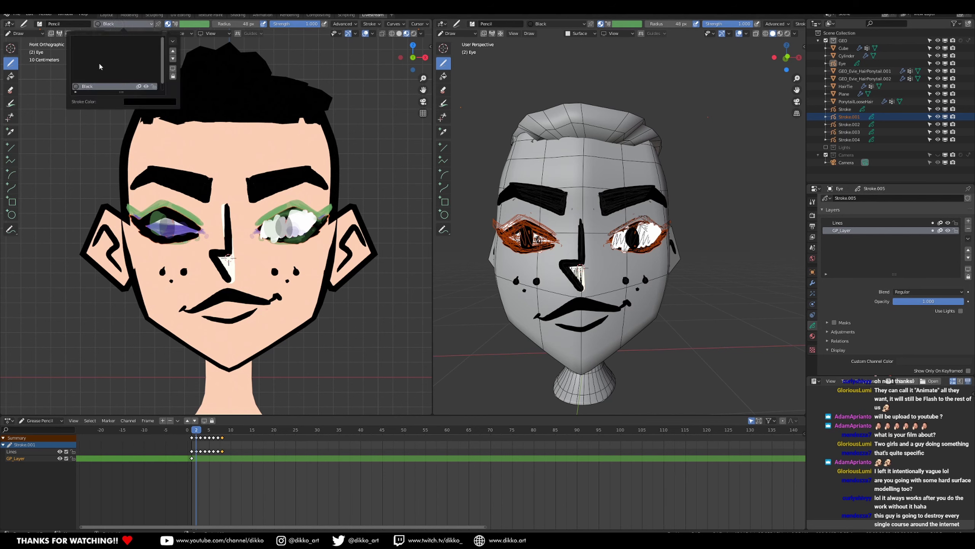
Switch to Object Mode, select the eyelid object Stroke.001 and turn off onion skinning for its Lines layer.
click(23, 34)
click(23, 43)
click(398, 264)
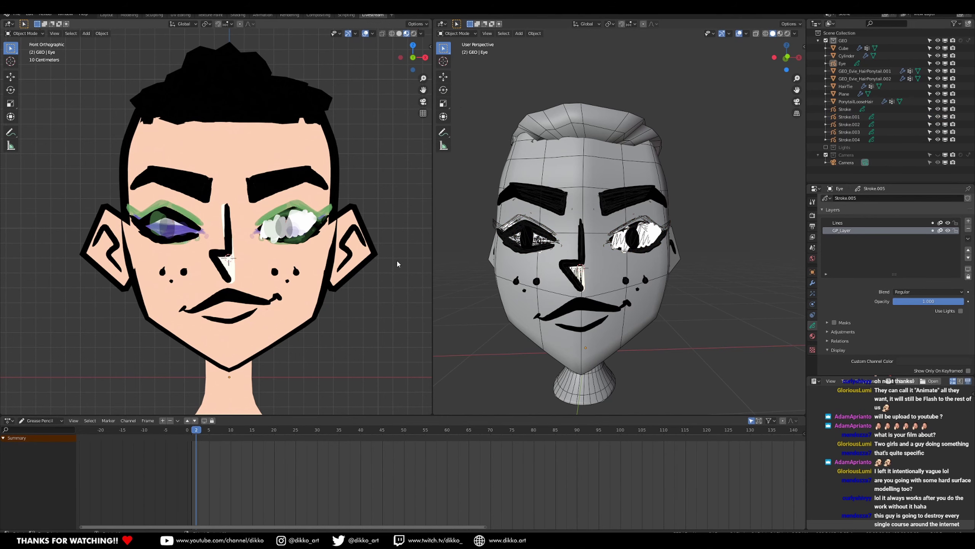
click(314, 231)
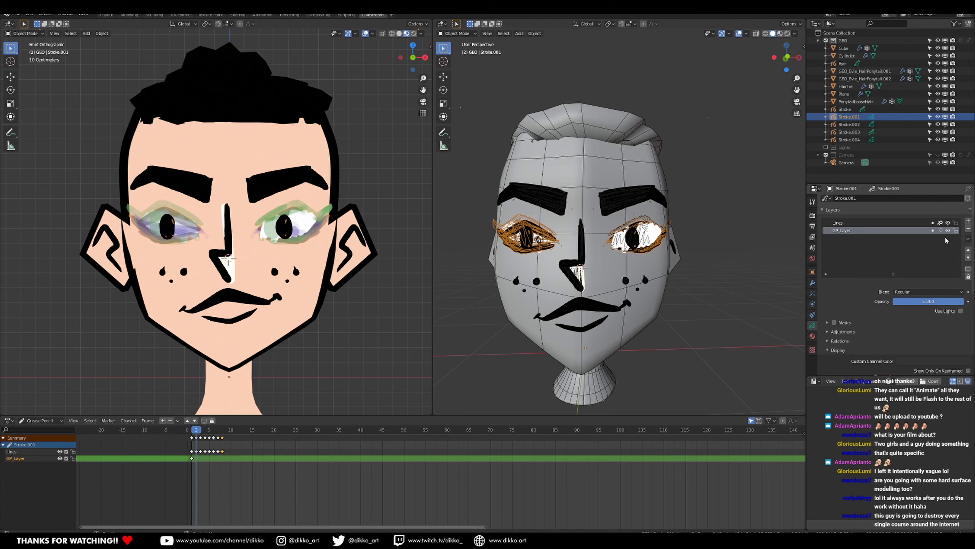
click(940, 223)
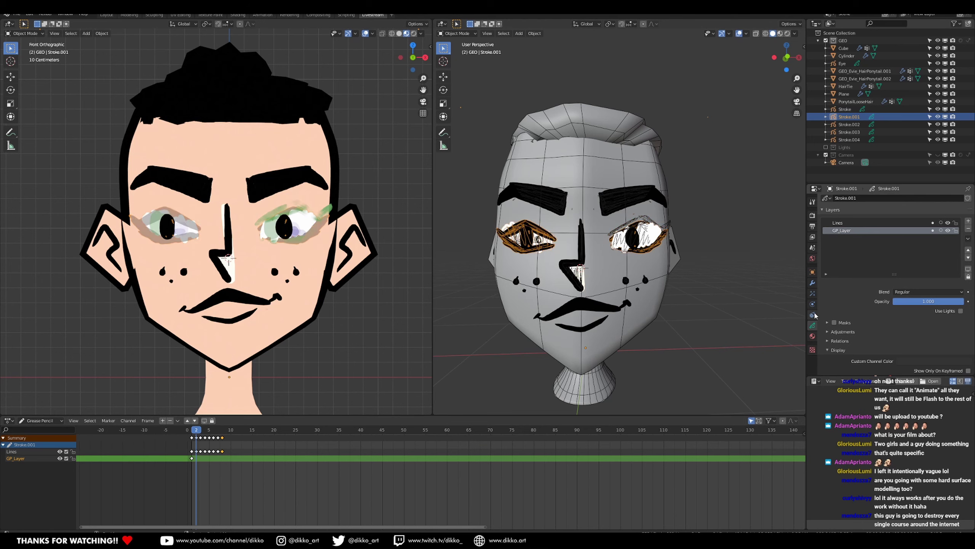
Go to frame 1 and lock the Lines layer of Stroke.001.
click(812, 337)
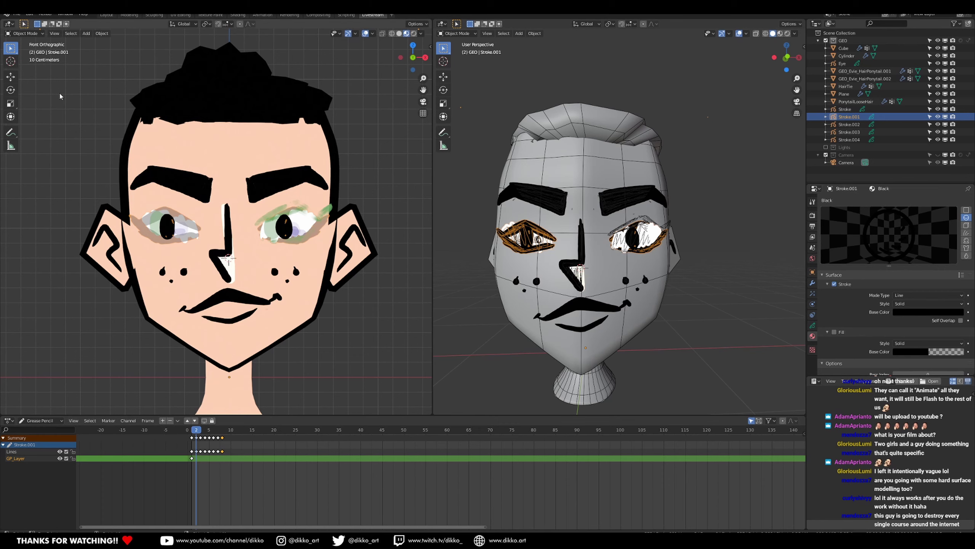
middle_drag(664, 241, 634, 283)
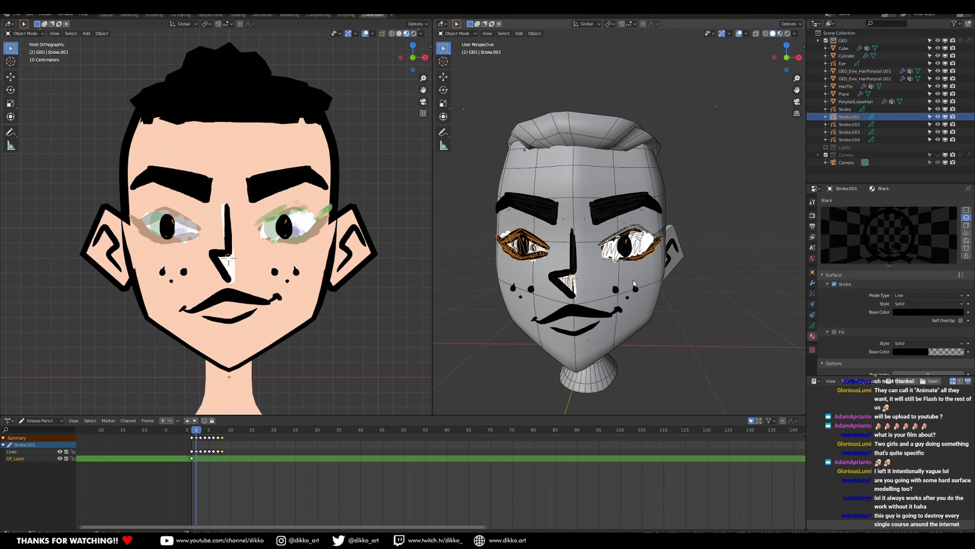
key(Left)
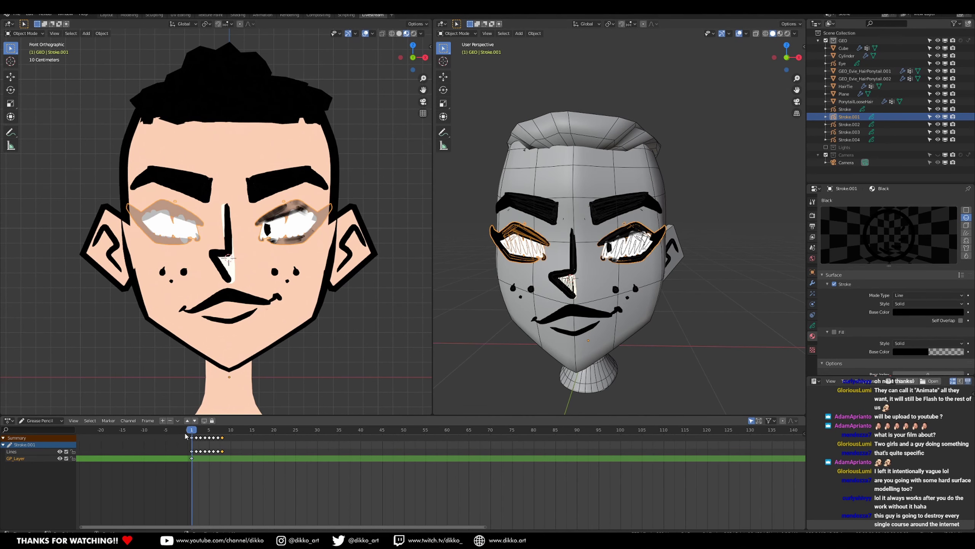
click(73, 452)
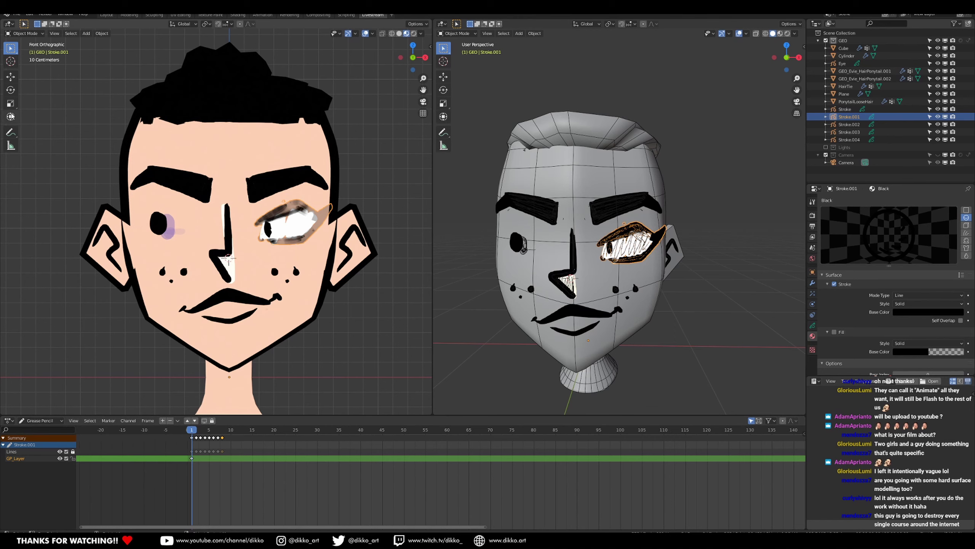
Enter Draw Mode on Stroke.001 and erase the white eye fills on GP_Layer at frame 1.
click(22, 34)
click(20, 67)
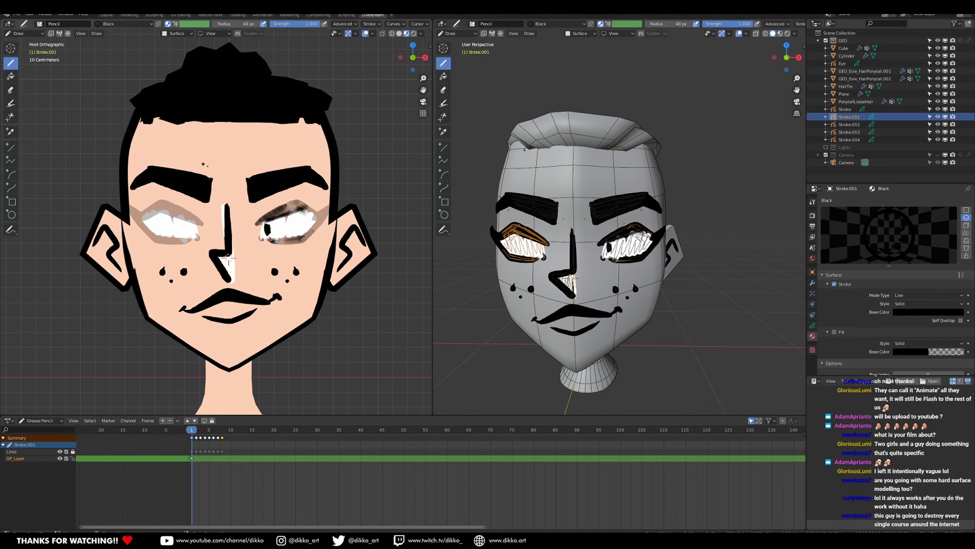
click(10, 90)
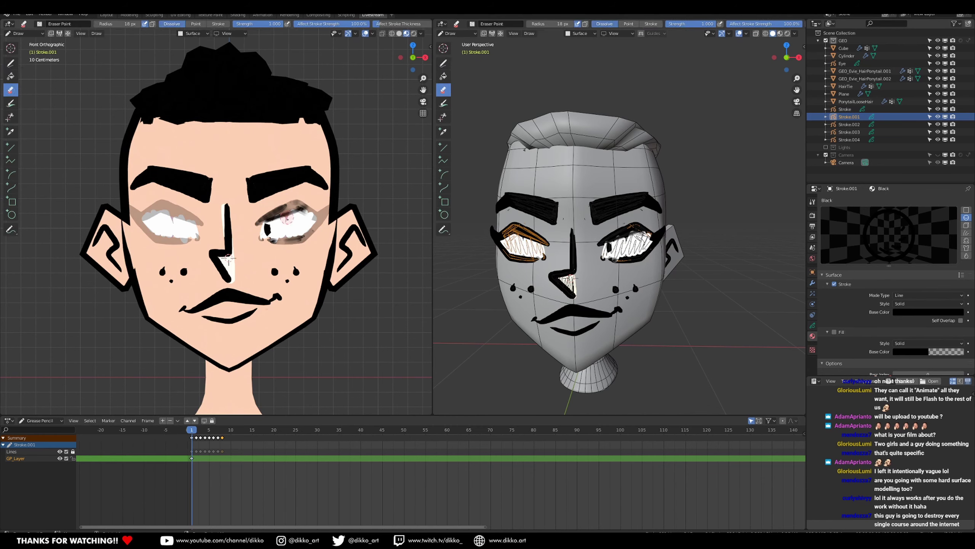
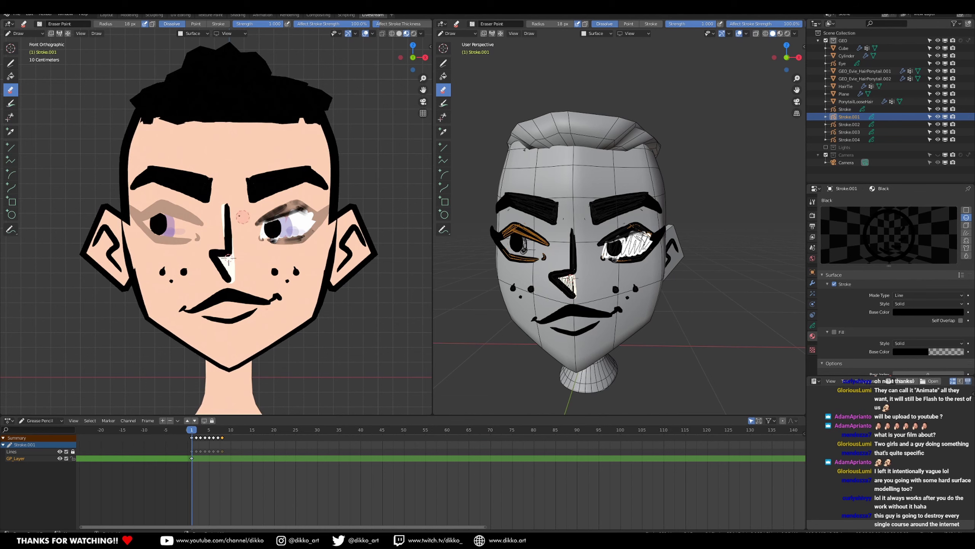
Add a material slot to Stroke.001 and make the white Material.004 active for the Draw tool.
click(11, 62)
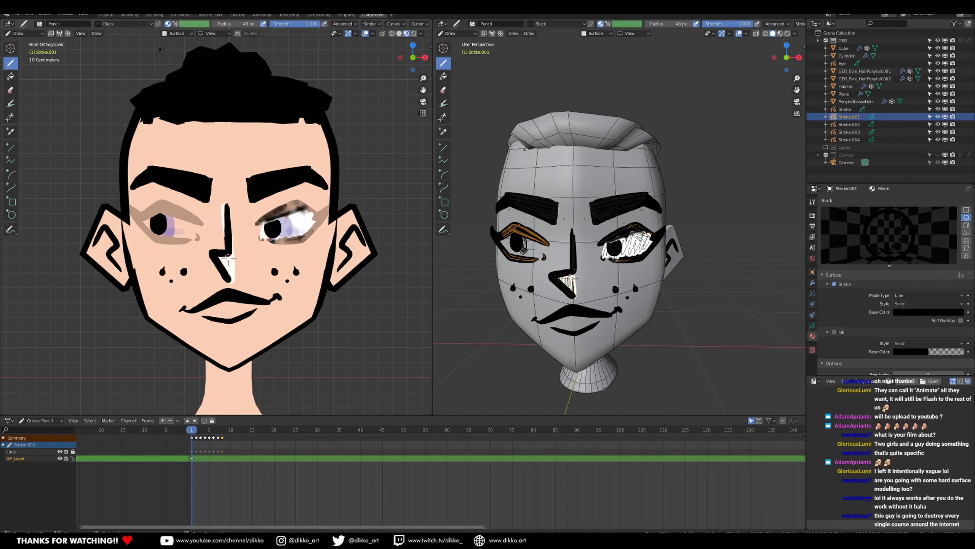
click(121, 25)
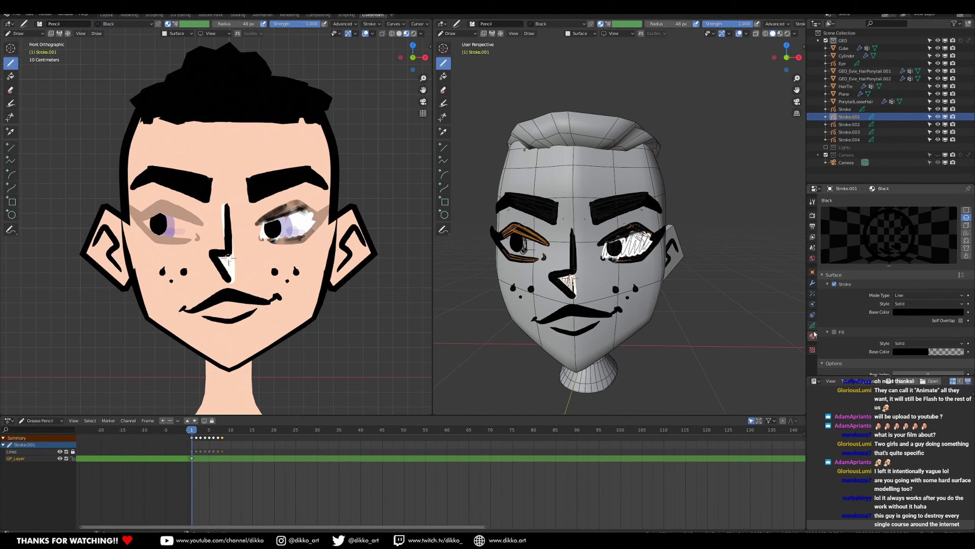
scroll(890, 295, up, 5)
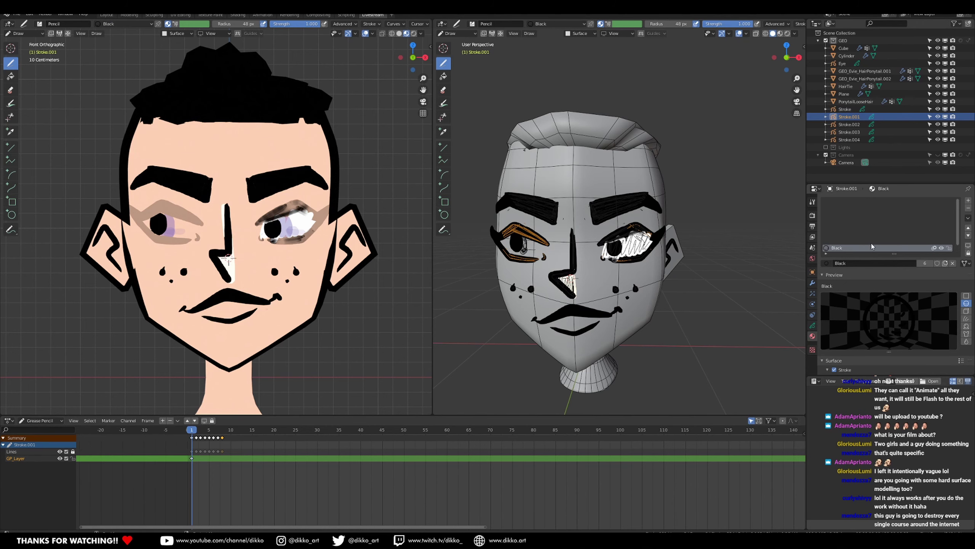
click(969, 200)
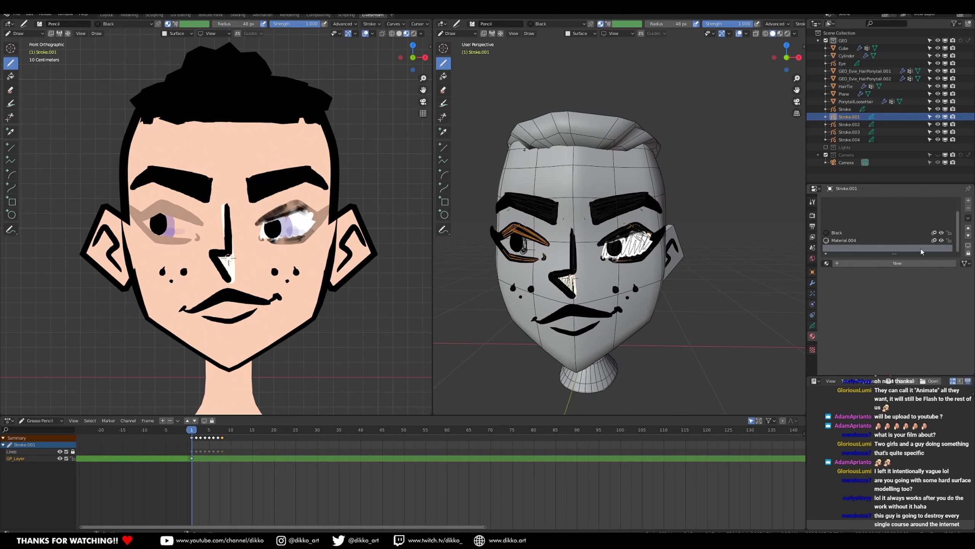
click(847, 241)
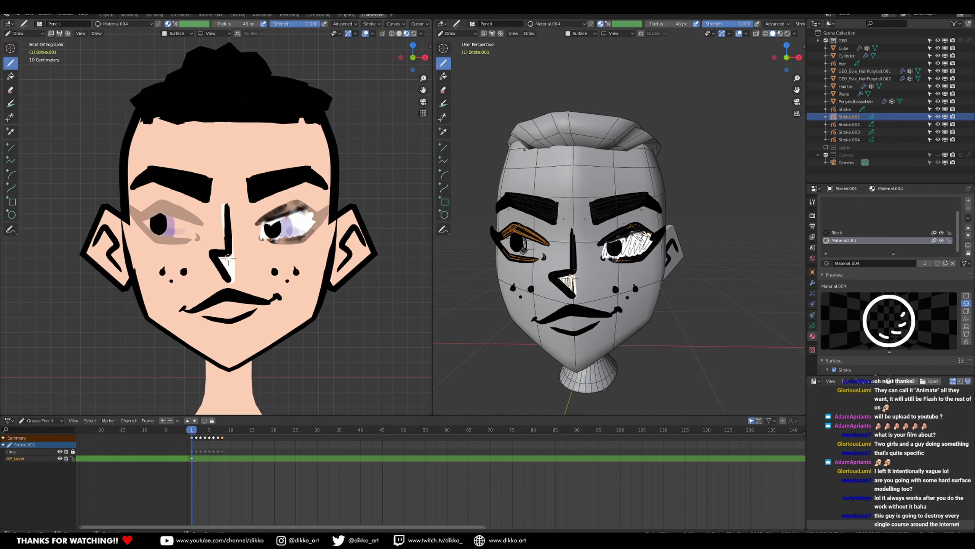
Draw new white fills inside both eyes on GP_Layer at frames 1 and 2.
mouse_move(271, 224)
mouse_down()
mouse_move(274, 236)
mouse_move(284, 219)
mouse_move(297, 233)
mouse_move(318, 219)
mouse_up()
drag(148, 223, 197, 228)
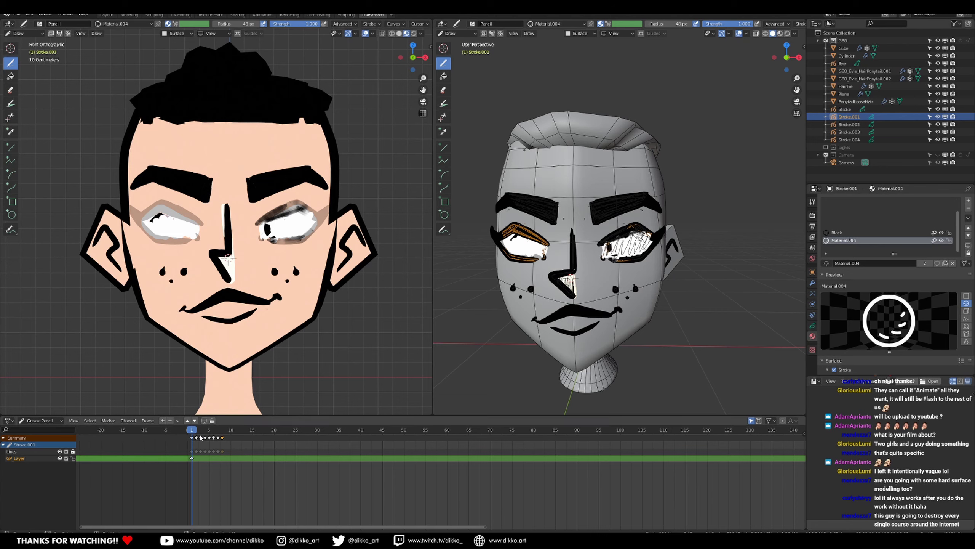
click(196, 431)
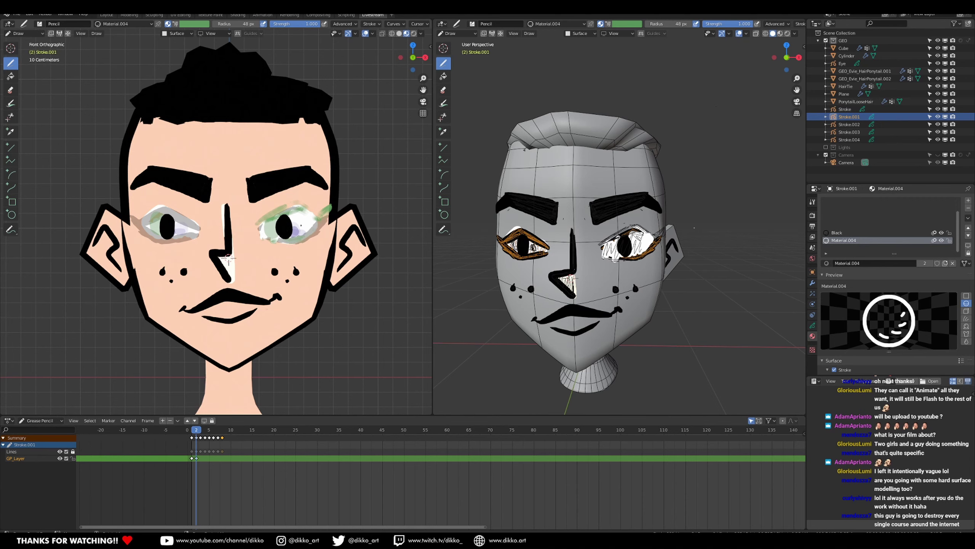
Hide the front view's overlays, draw white eye fills at frame 3 and undo the oversized strokes.
click(367, 34)
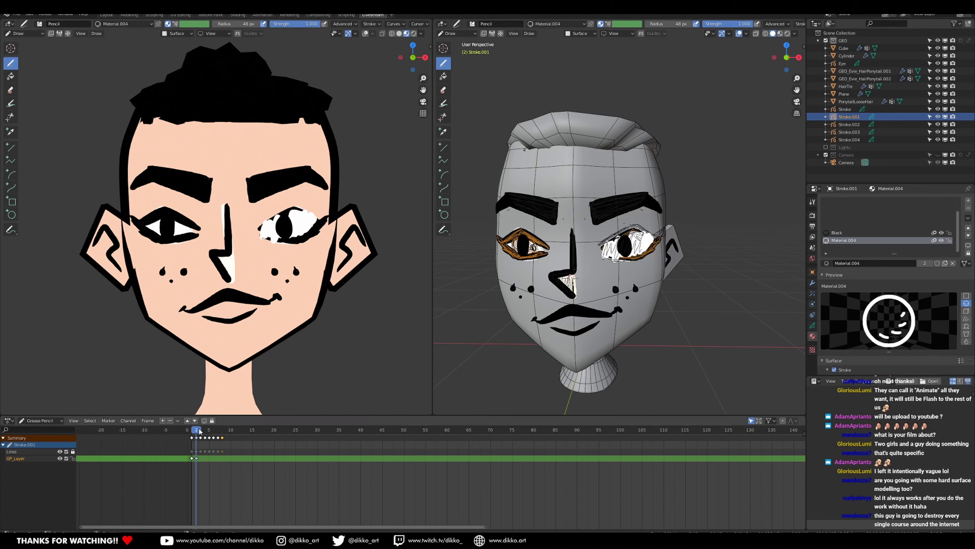
mouse_move(194, 432)
mouse_down()
mouse_move(210, 434)
mouse_move(200, 433)
mouse_up()
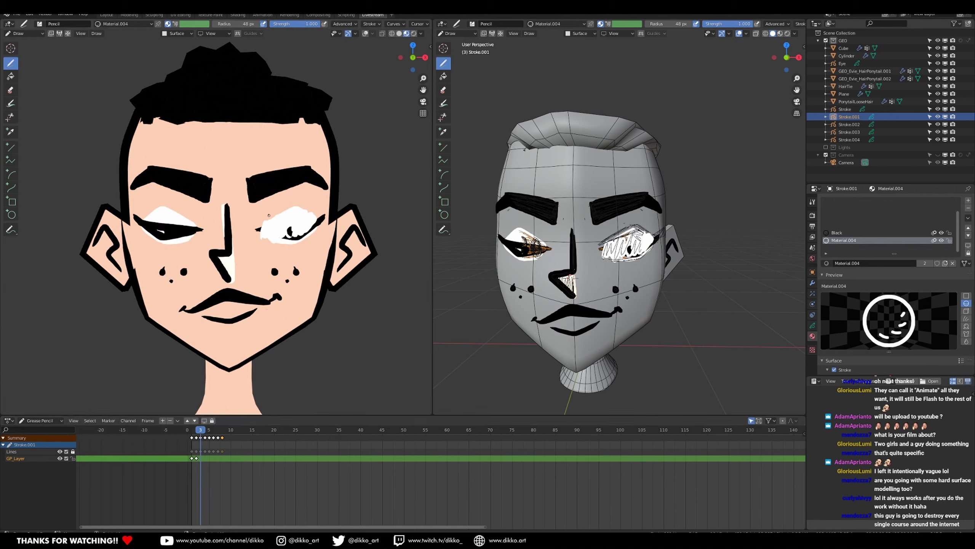
key(ctrl+z)
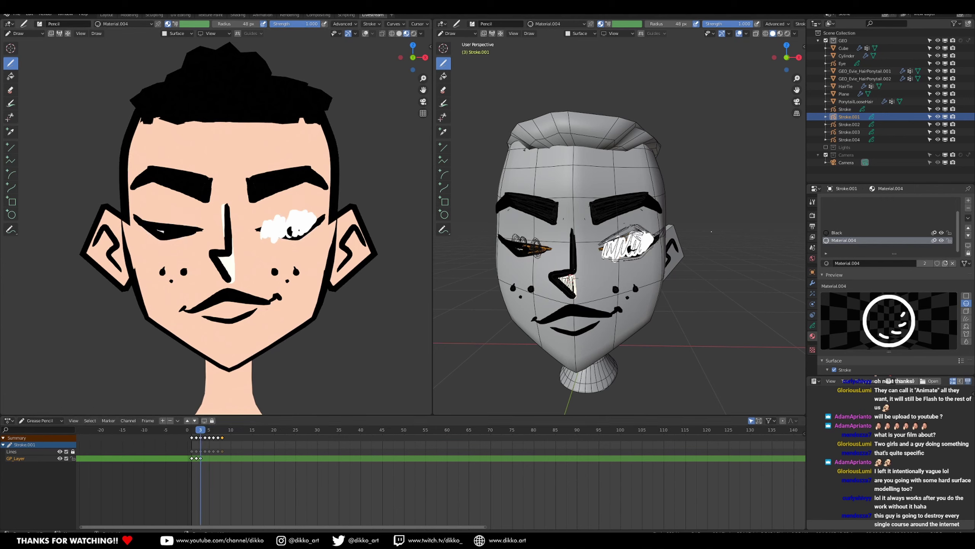
At frame 4, switch to Object Mode, select the Eye object and hide its GP_Layer.
click(203, 436)
click(23, 33)
click(18, 44)
click(301, 220)
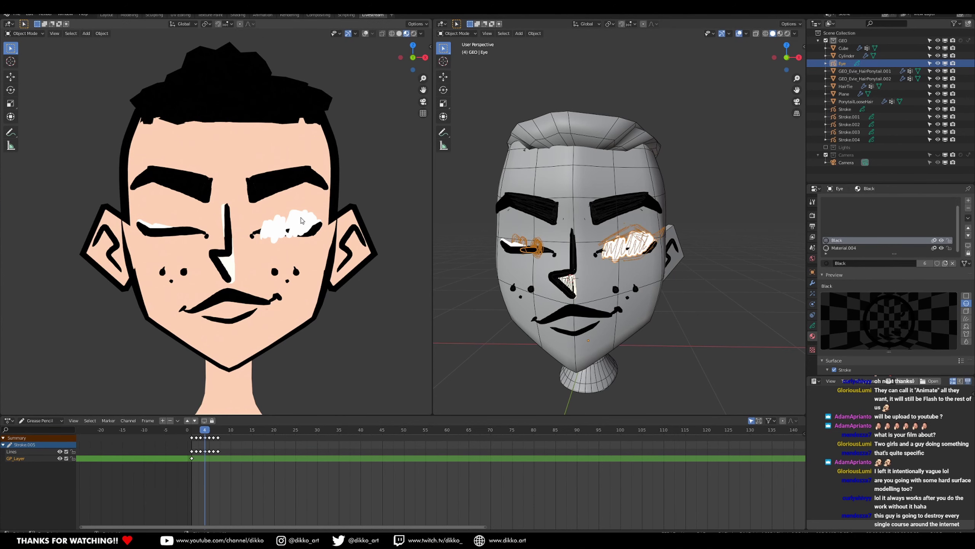
key(Tab)
key(Tab)
key(Tab)
key(Tab)
click(59, 458)
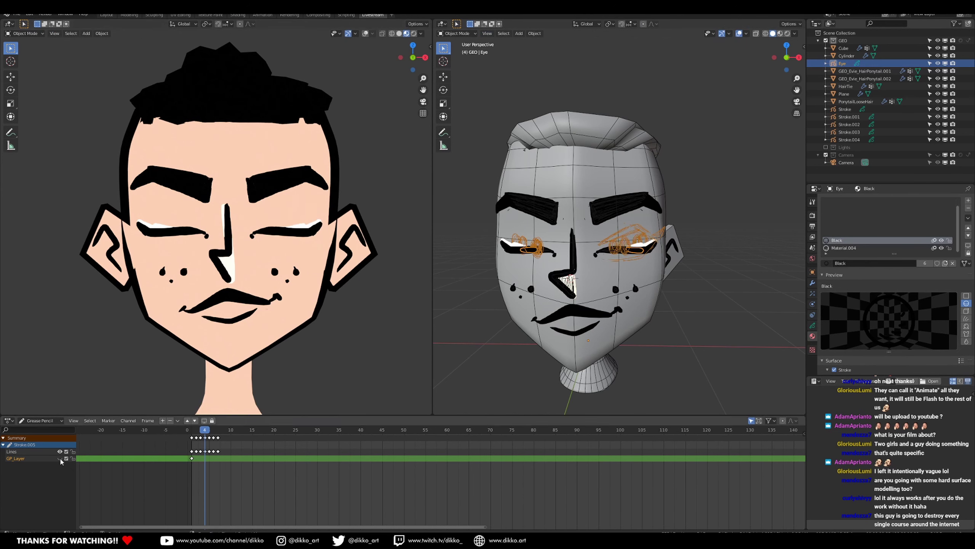
Select Stroke.001, enter Draw Mode and erase the white fill sticking out above both closed eyelids at frame 4.
click(304, 226)
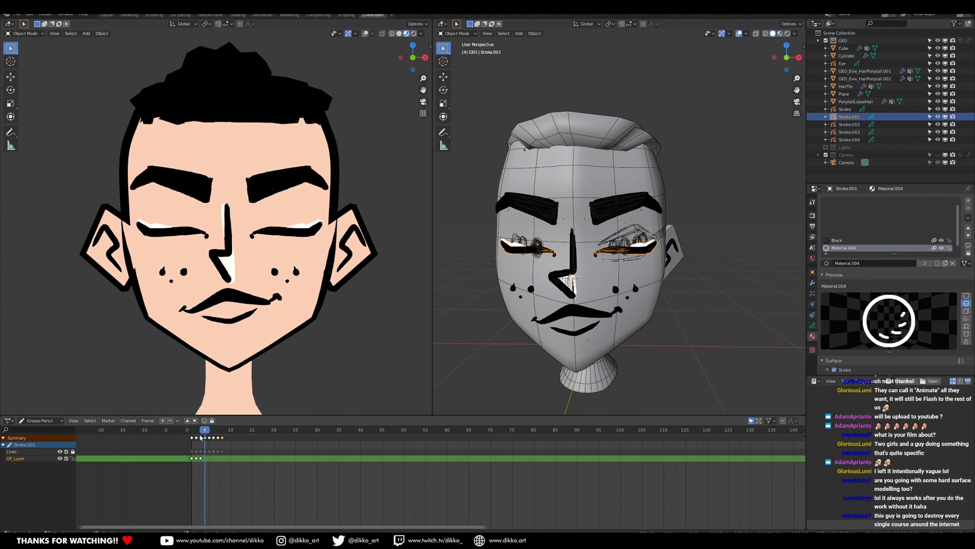
click(24, 34)
click(27, 77)
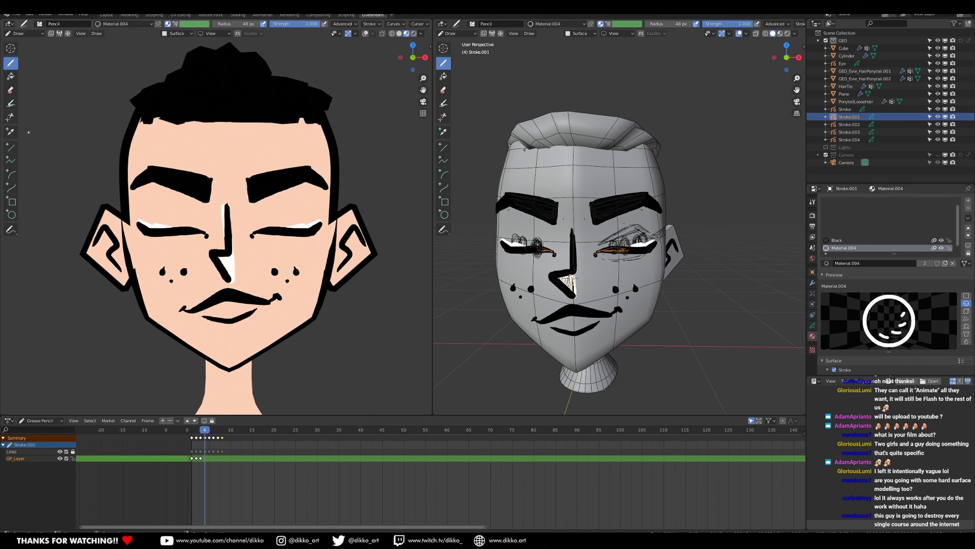
click(10, 90)
drag(303, 226, 321, 221)
drag(138, 223, 154, 223)
click(11, 63)
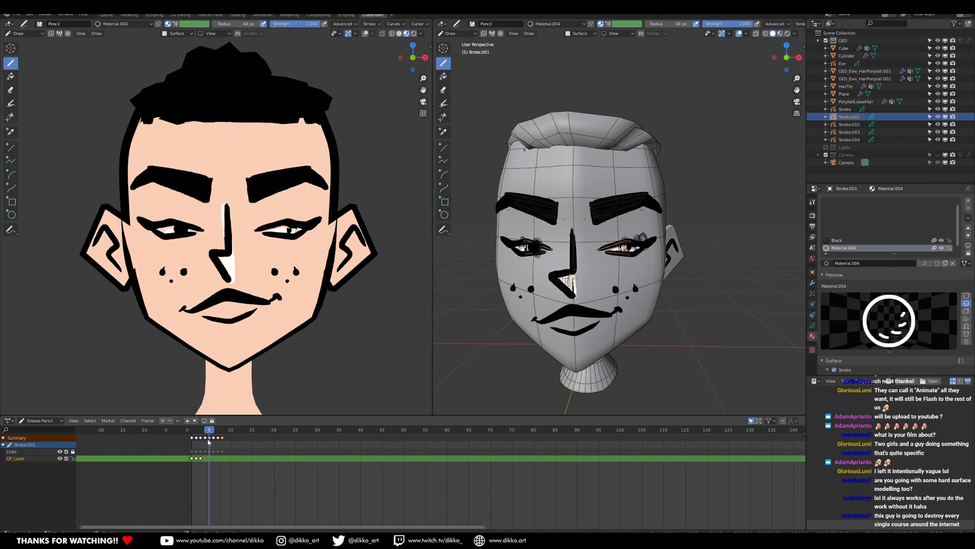
Check the closed eyes at frame 4 and draw white fills in both eyes on GP_Layer at frame 5.
click(204, 438)
click(205, 434)
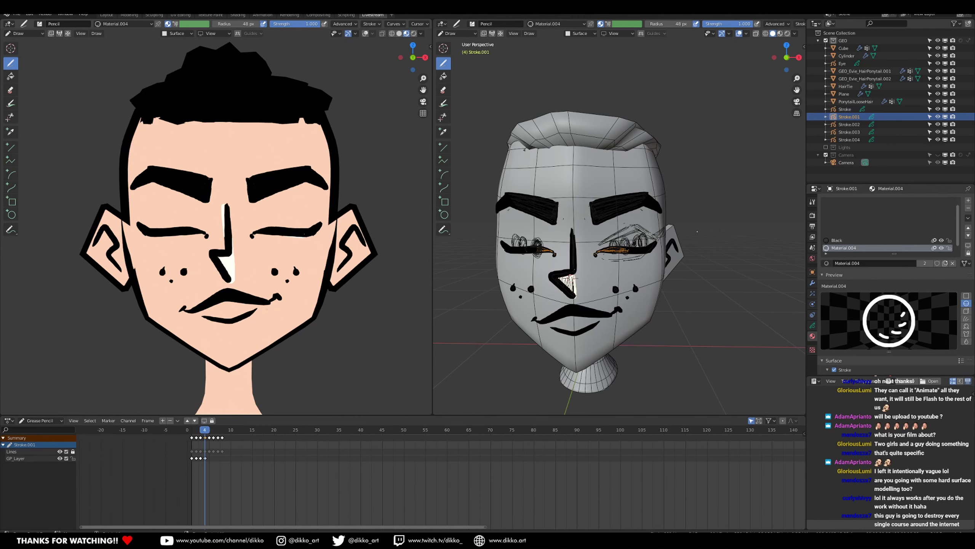
key(Right)
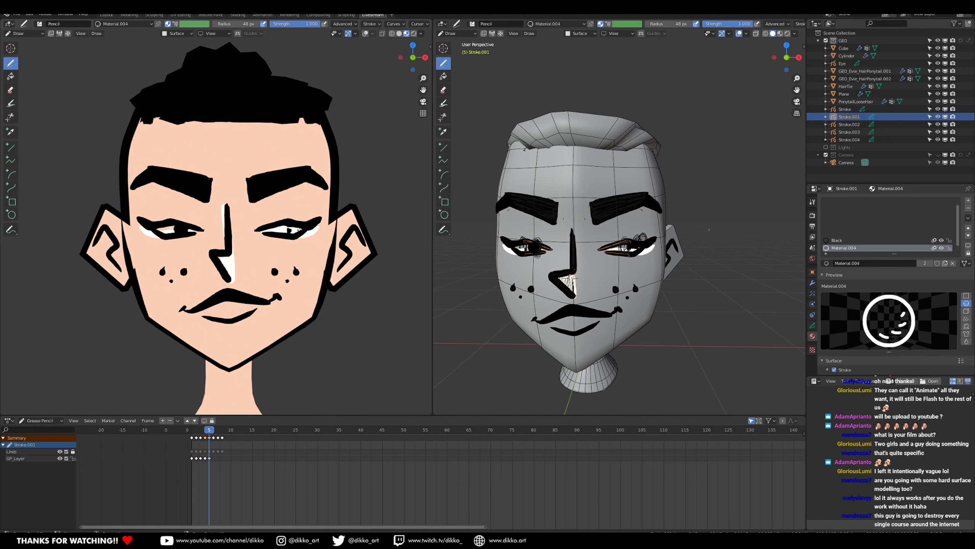
Compare frames 5 and 6 and draw white fills inside both open eyes at frame 6.
click(214, 431)
key(Left)
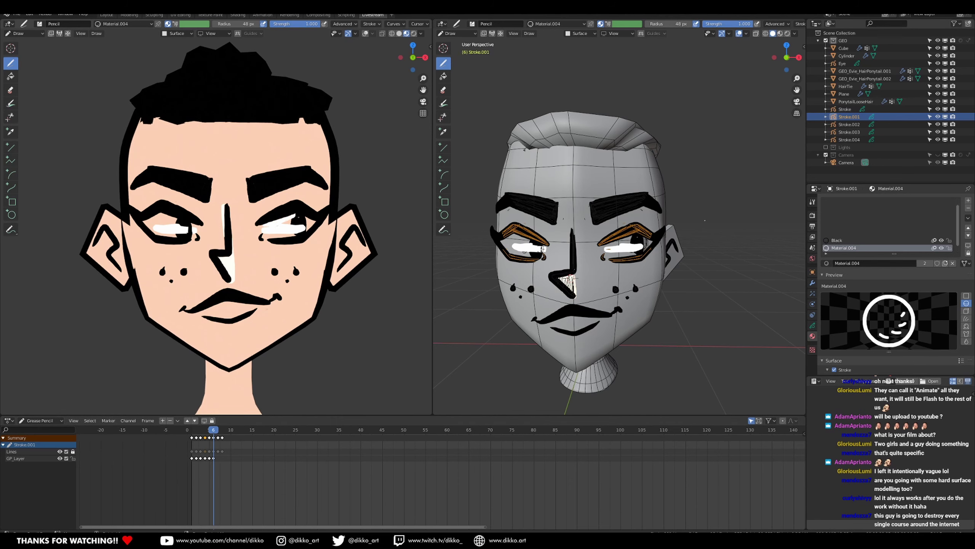
key(Right)
key(Left)
key(Right)
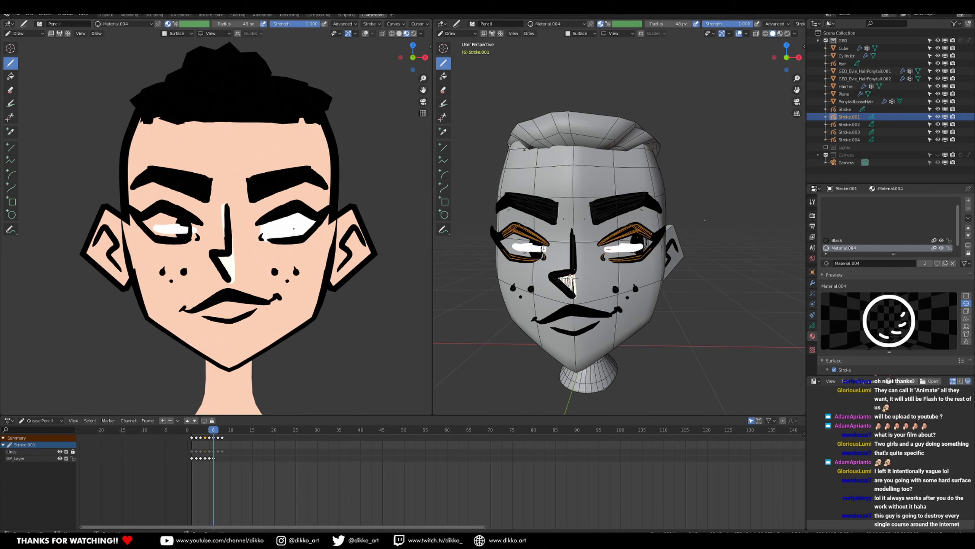
drag(281, 239, 283, 239)
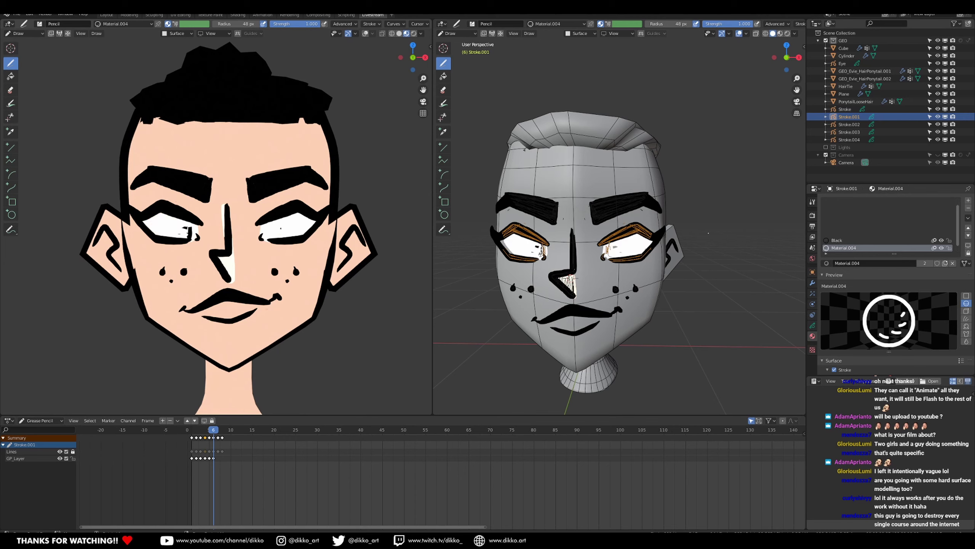
Draw white fills inside both eyes on GP_Layer at frames 7 and 8.
key(Right)
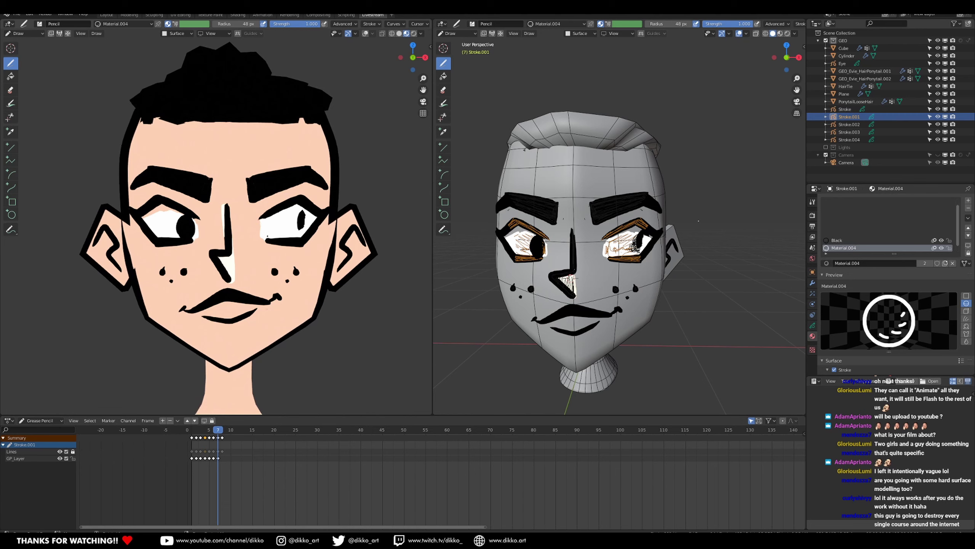
key(Right)
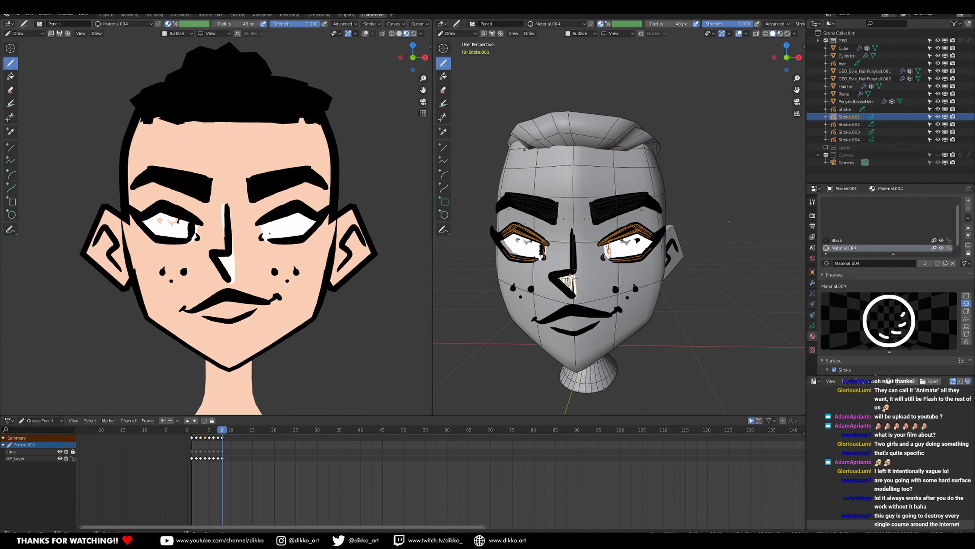
key(ctrl+z)
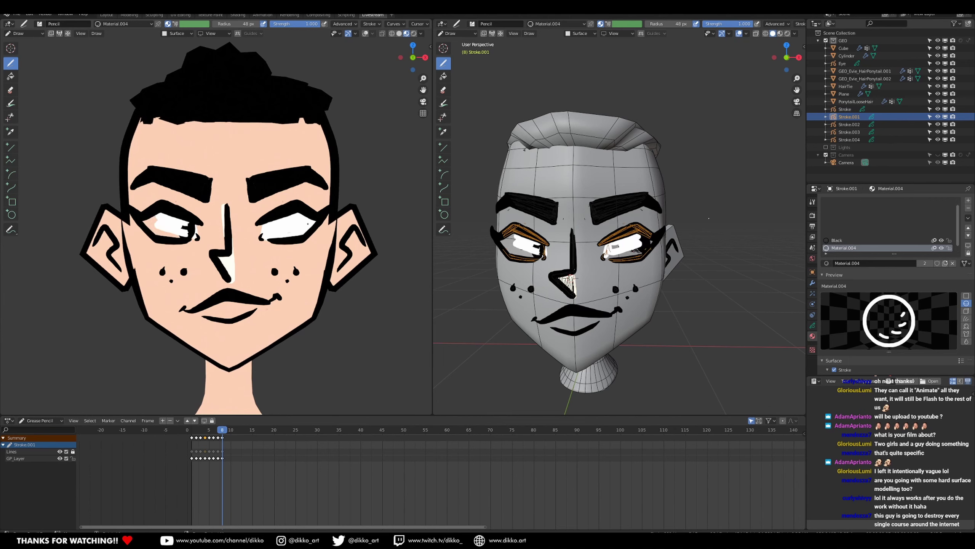
key(ctrl+shift+z)
Play back the blink and scrub through its frames up to frame 8 to check the white fills.
key(space)
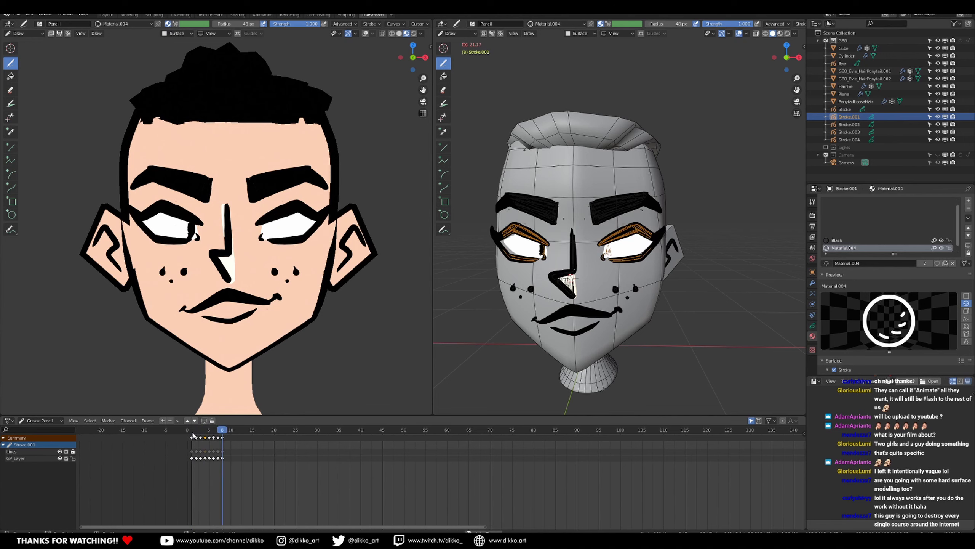
key(space)
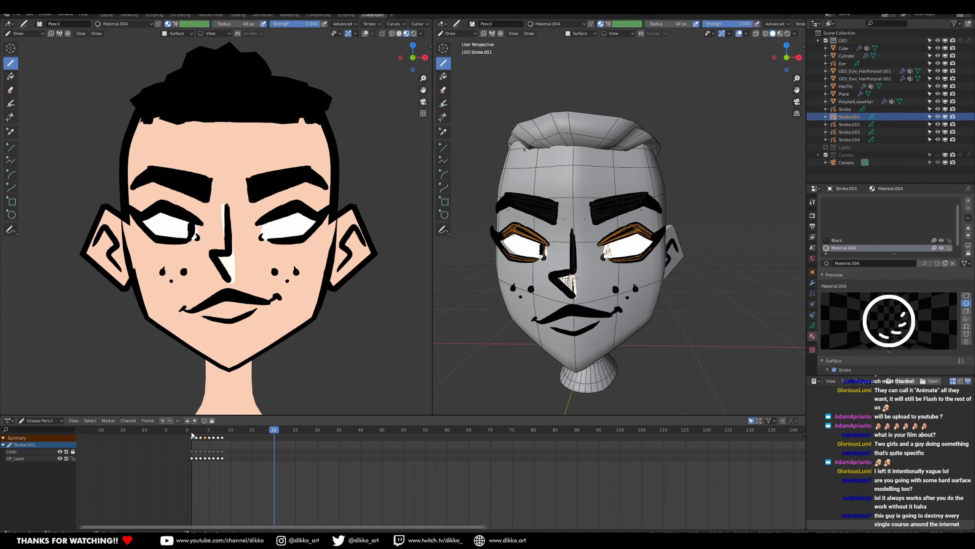
click(197, 432)
drag(201, 434, 221, 434)
In Object Mode, move the Eye object forward along Y so the pupils sit in front of the white fills.
click(31, 35)
click(31, 42)
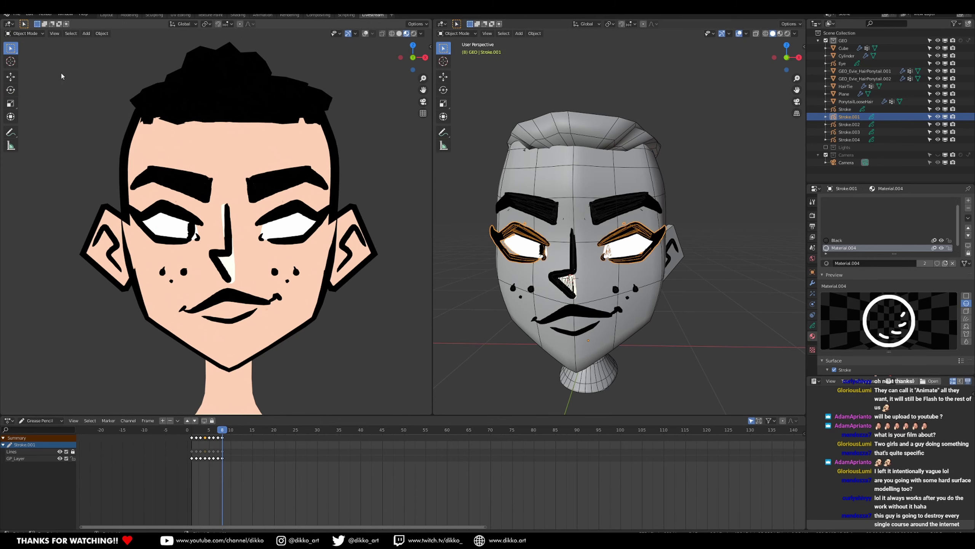
click(842, 63)
middle_drag(599, 265, 453, 245)
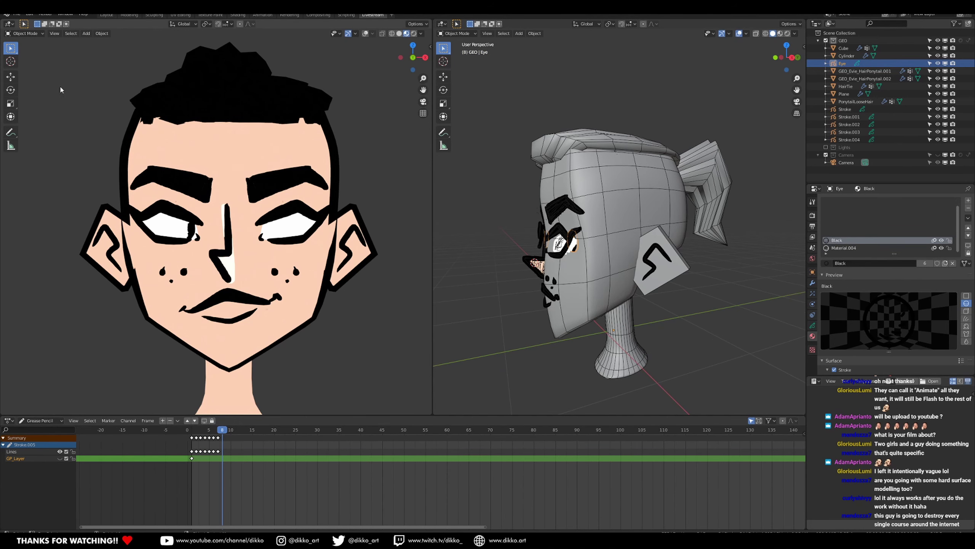
click(11, 78)
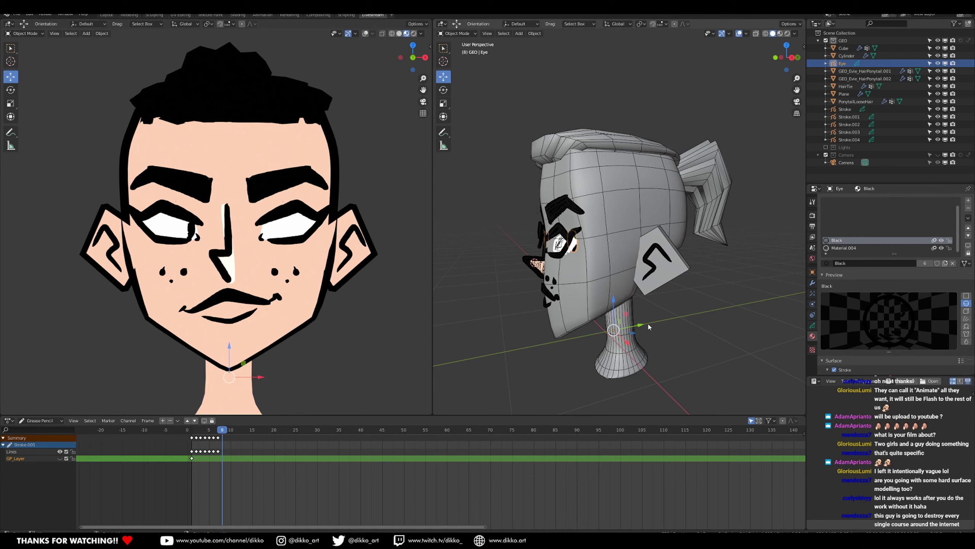
drag(642, 326, 635, 326)
middle_drag(635, 327, 573, 277)
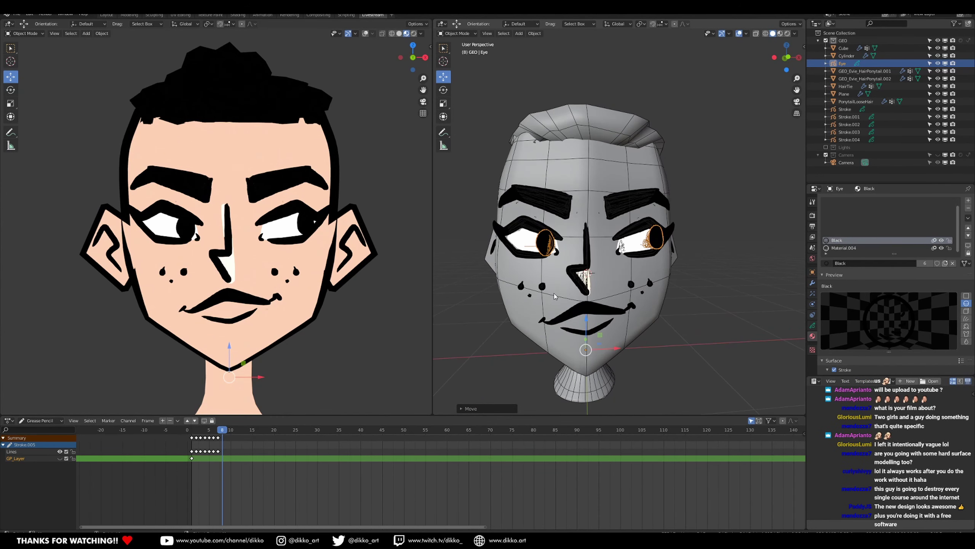
Replay the blink repeatedly from frame 1 and scrub to frame 7 to inspect the pupils and white fills.
click(193, 432)
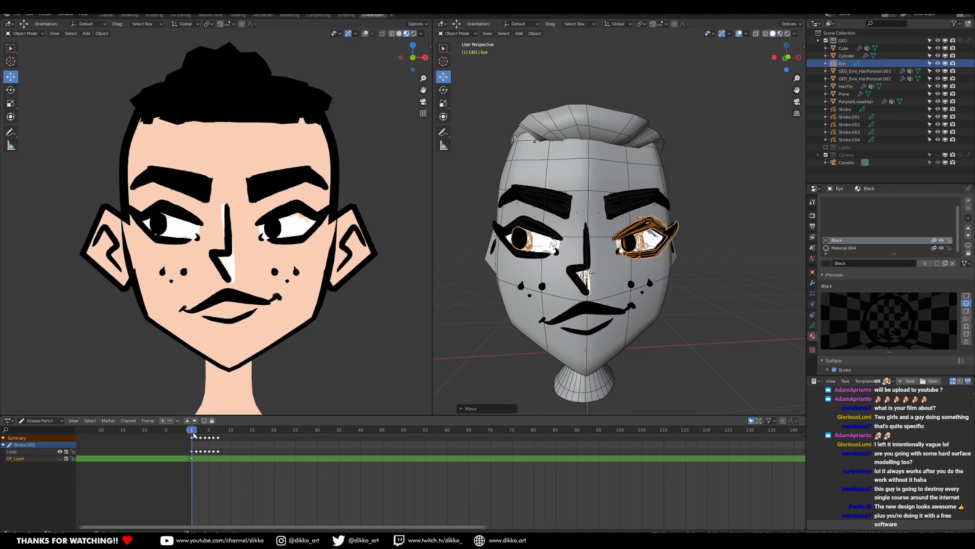
mouse_move(197, 431)
mouse_down()
mouse_move(226, 434)
mouse_move(196, 438)
mouse_up()
key(space)
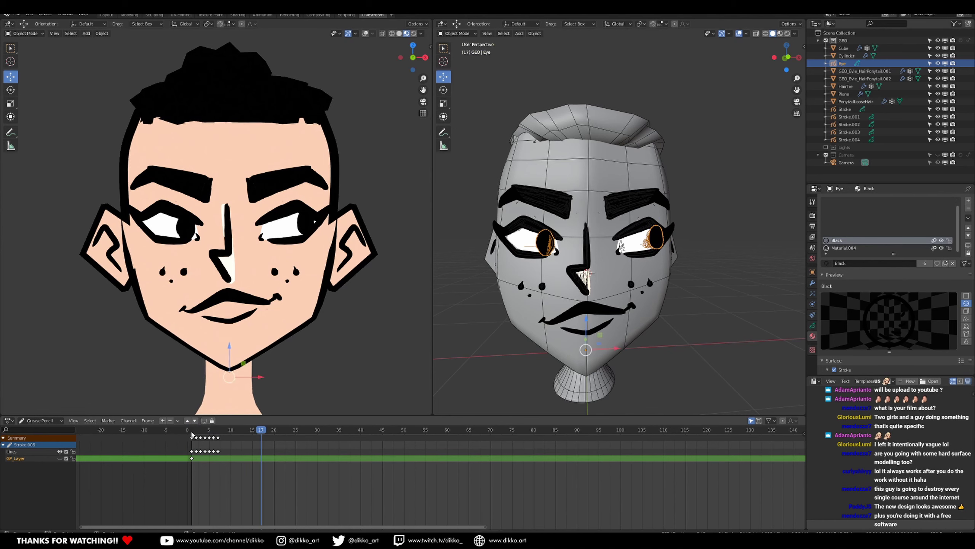
key(Escape)
key(space)
key(space)
click(192, 434)
key(space)
key(space)
click(191, 433)
key(space)
key(space)
click(192, 434)
key(space)
key(space)
click(194, 433)
key(space)
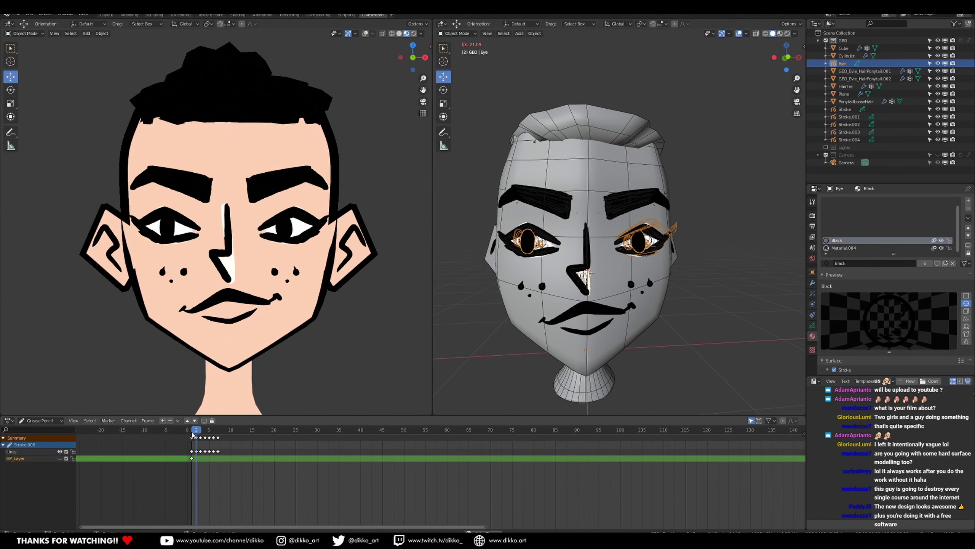
key(space)
click(192, 434)
key(space)
key(space)
click(193, 435)
key(space)
key(space)
drag(191, 435, 201, 454)
key(space)
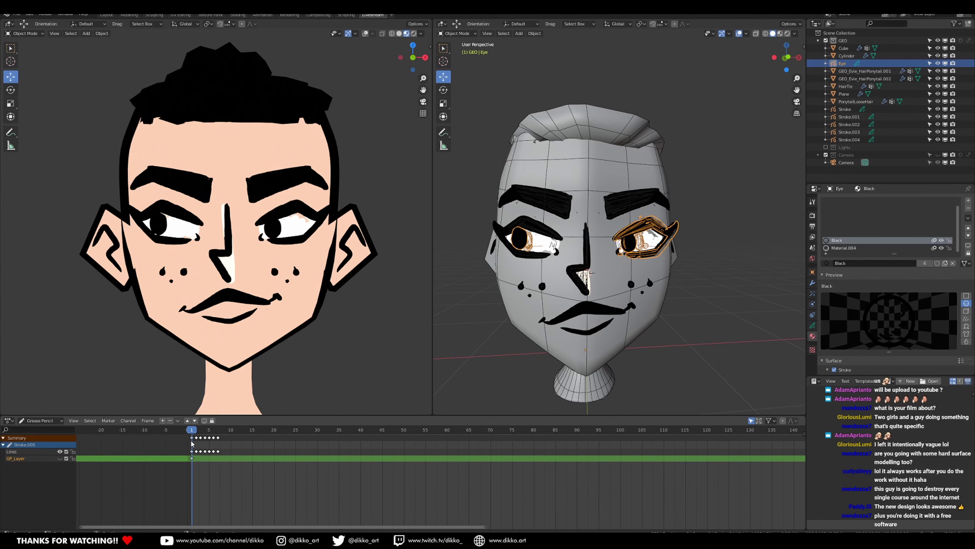
drag(192, 443, 221, 442)
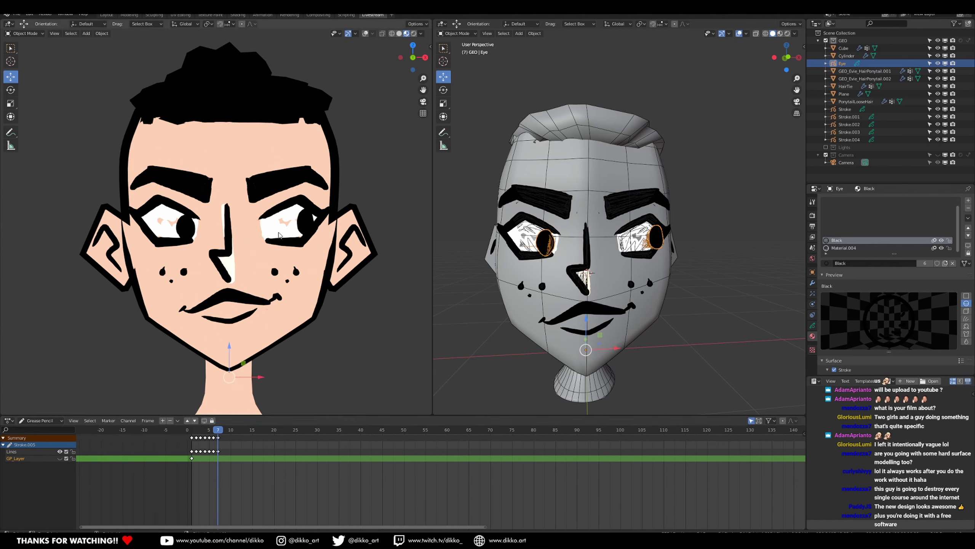
Fill the remaining gaps in both eye whites of Stroke.001 at frame 7 in Draw Mode and return to Object Mode.
click(284, 233)
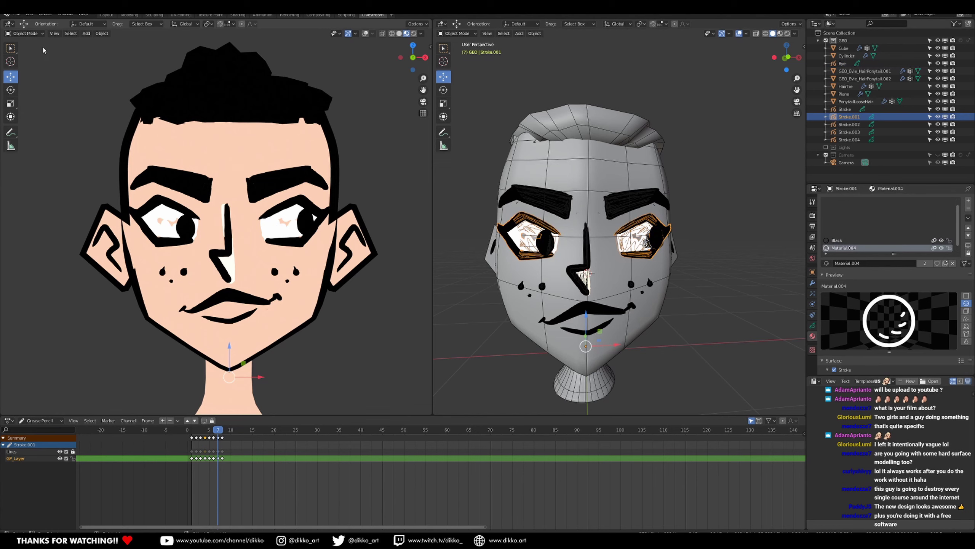
click(26, 33)
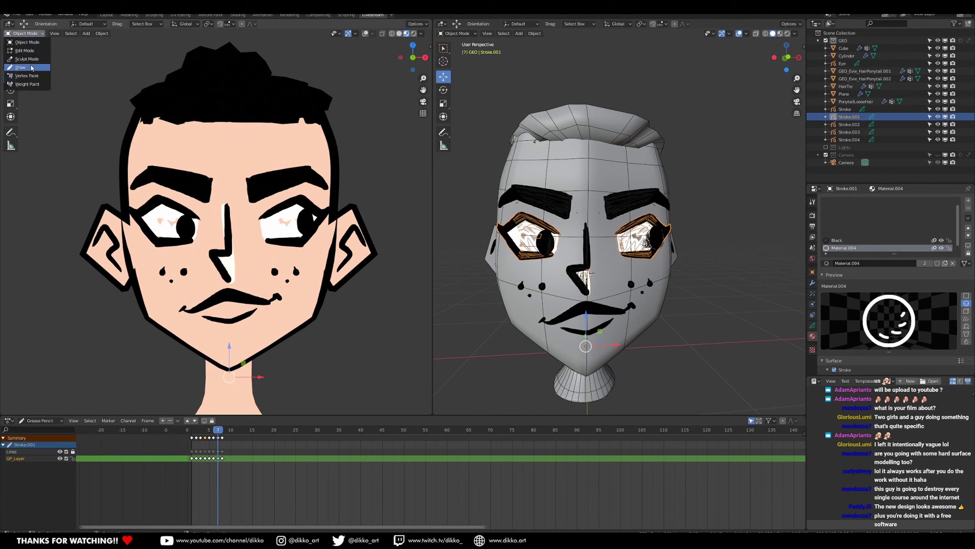
click(23, 72)
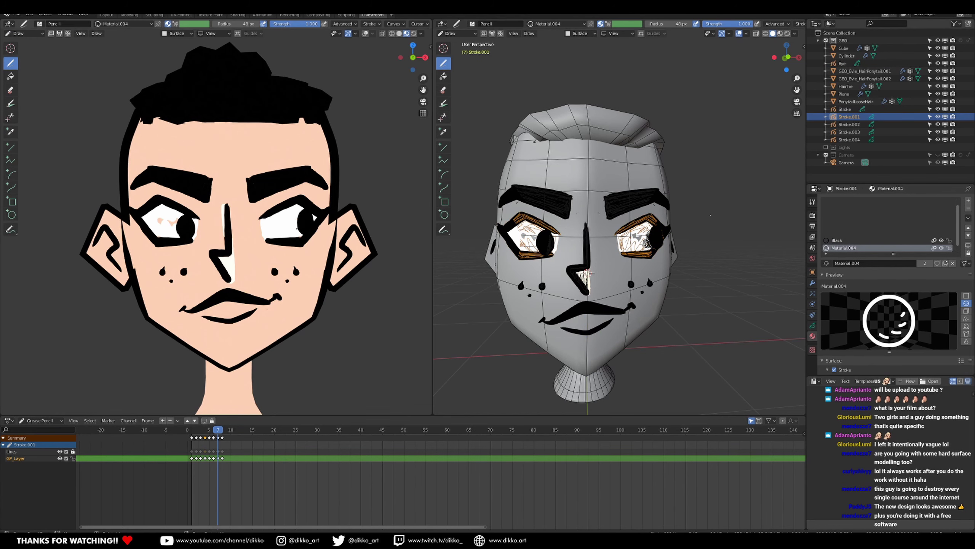
click(23, 34)
click(23, 43)
Play back the blink with the filled eye whites and return to frame 1.
key(space)
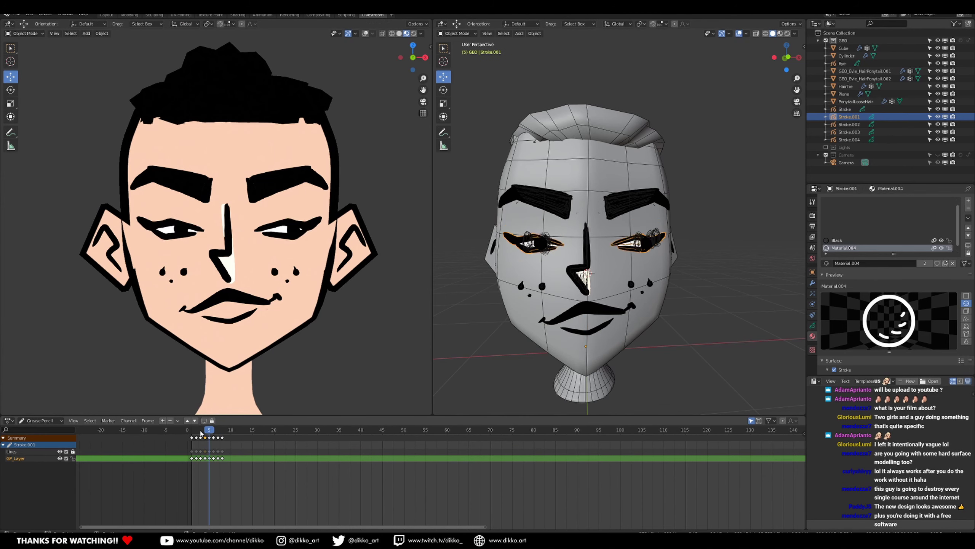
key(Escape)
key(space)
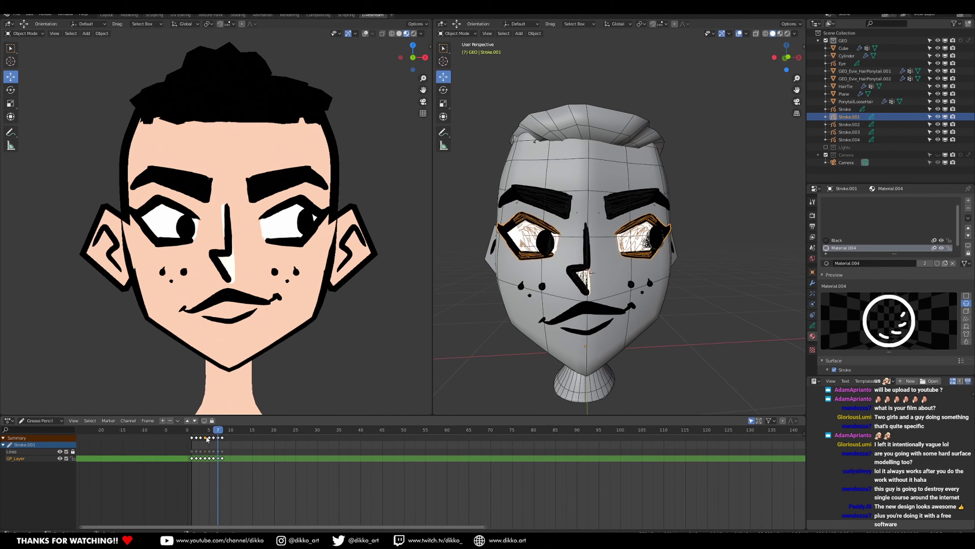
key(space)
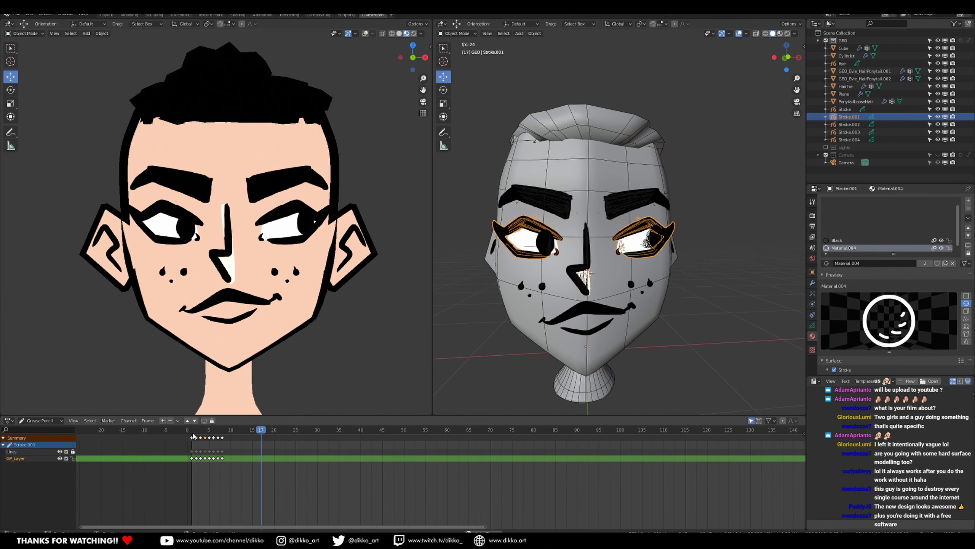
key(space)
key(shift+Left)
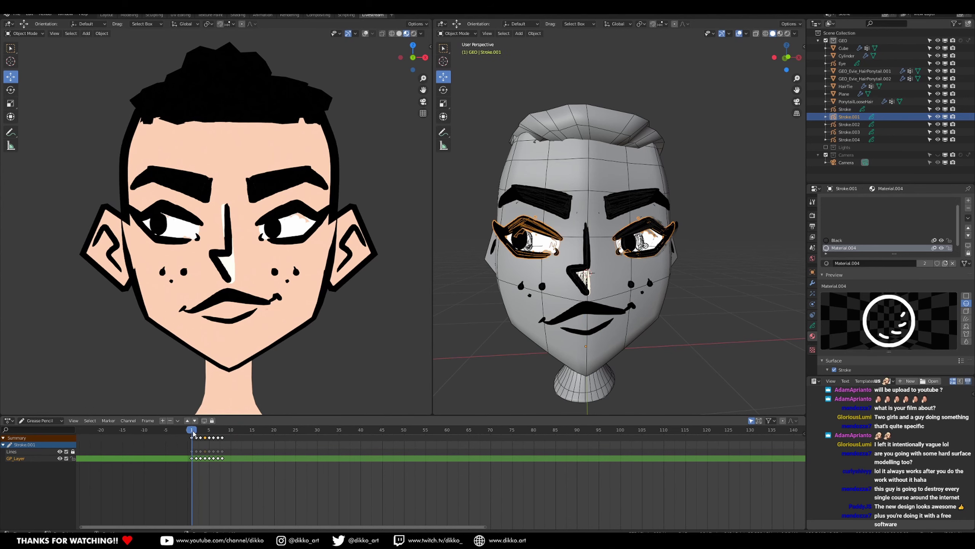
Enter Draw Mode on the mouth object Stroke.003, try a black stroke beside the mouth and undo it.
click(235, 300)
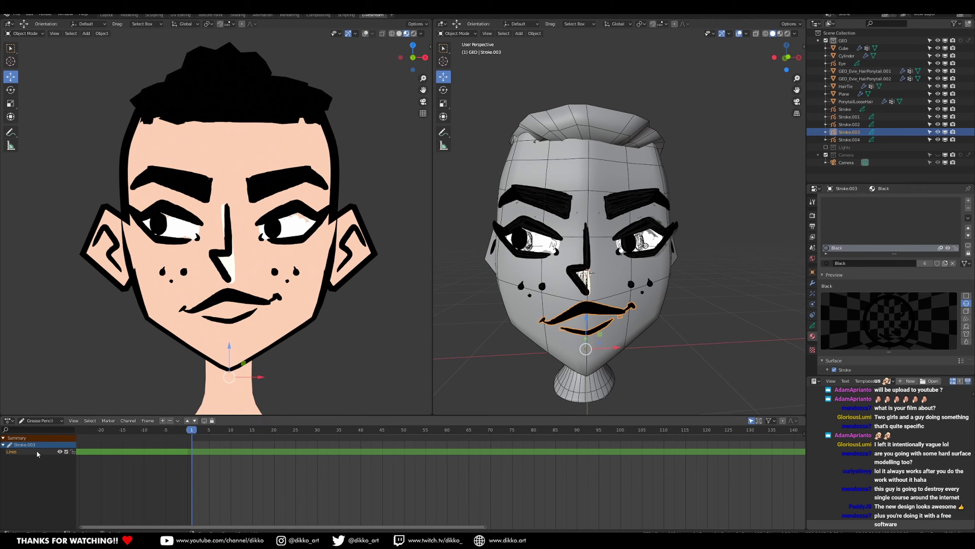
click(25, 34)
click(21, 69)
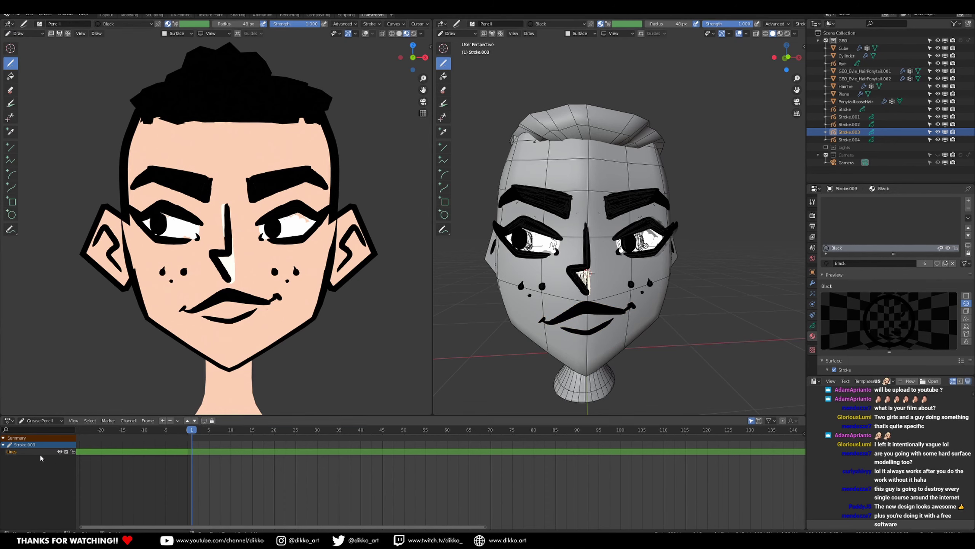
drag(273, 306, 262, 345)
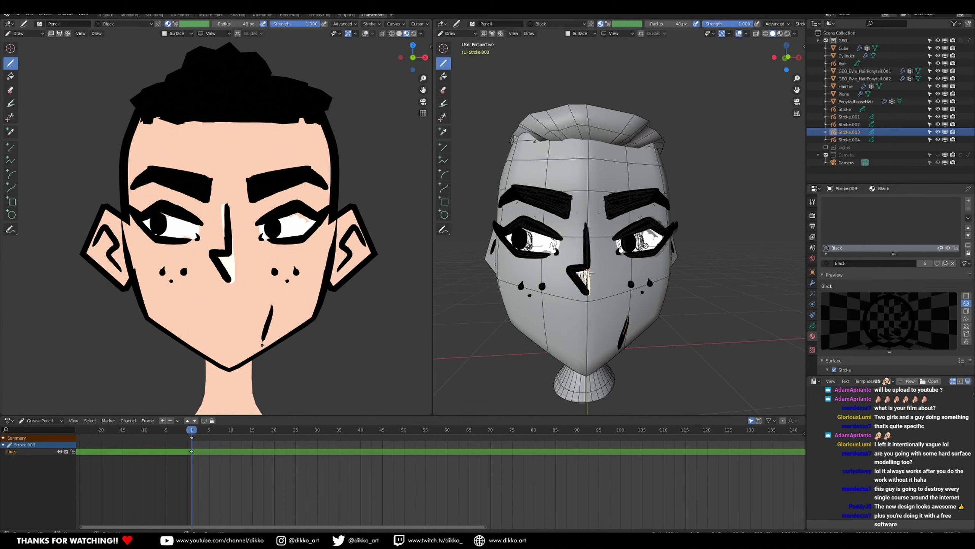
key(ctrl+z)
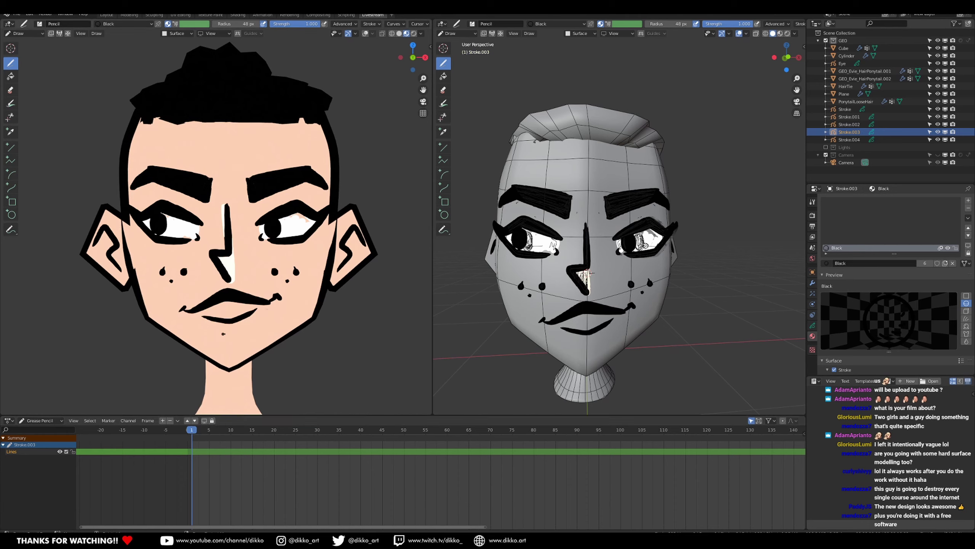
Deselect Stroke.003 in the Outliner and undo a short test stroke drawn below the nose.
mouse_move(200, 311)
middle_down()
mouse_move(161, 315)
mouse_move(186, 318)
middle_up()
scroll(186, 318, down, 1)
middle_drag(224, 503, 241, 503)
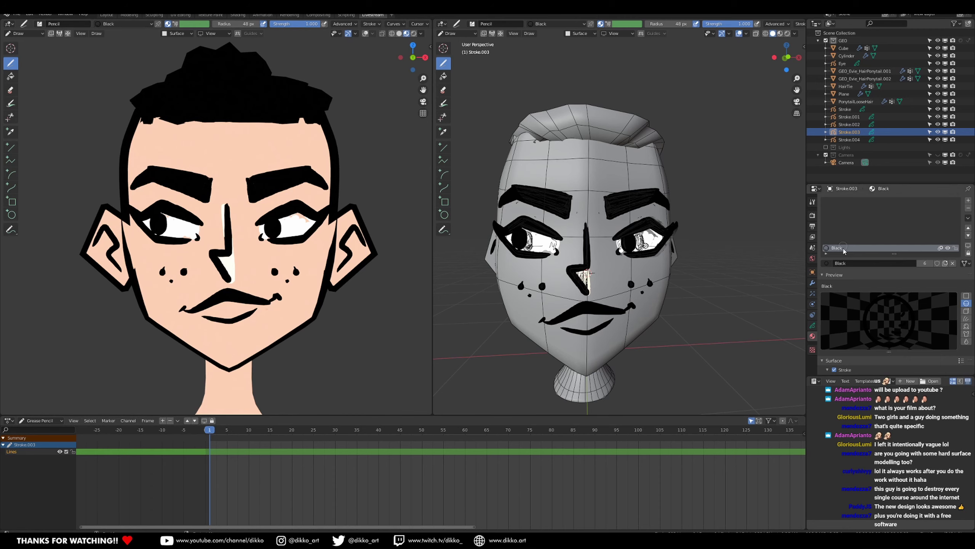
ctrl+click(856, 131)
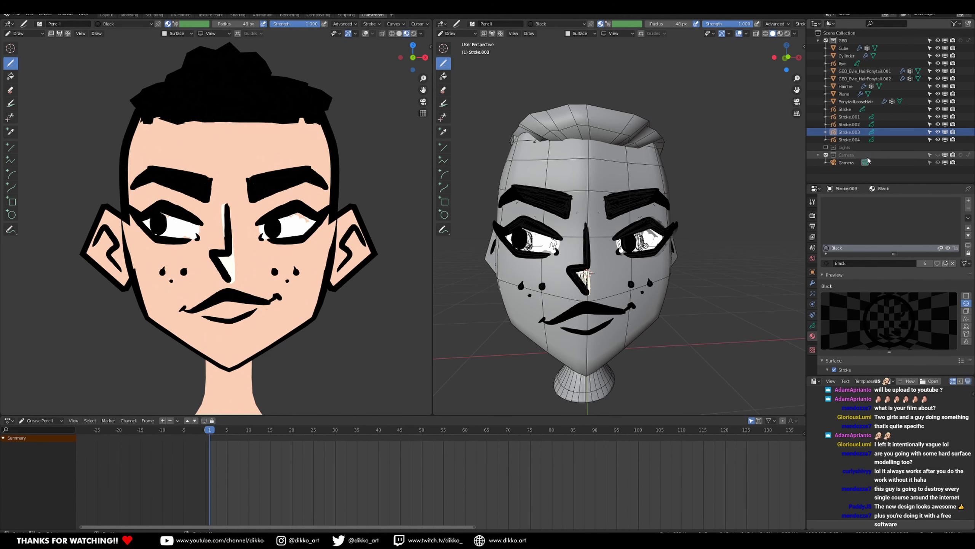
key(ctrl+z)
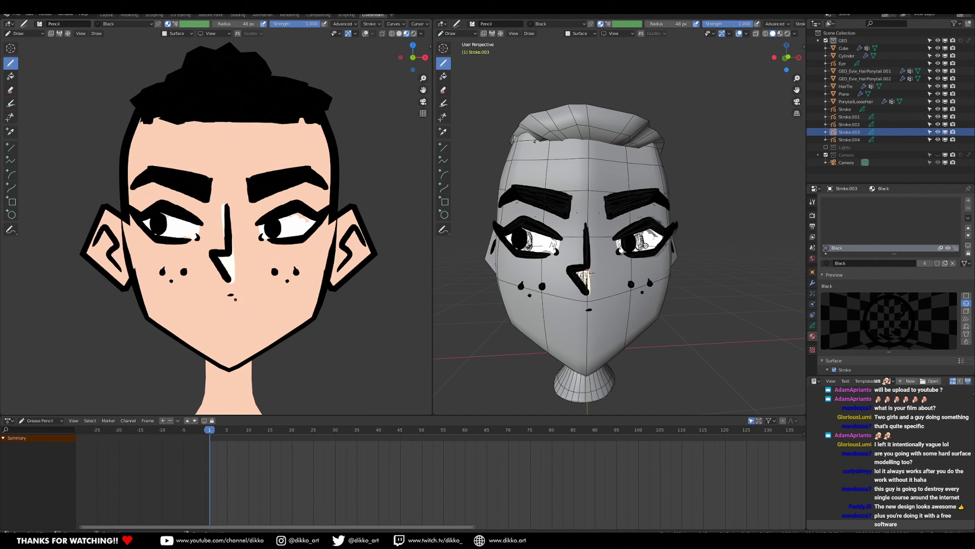
key(ctrl+shift+z)
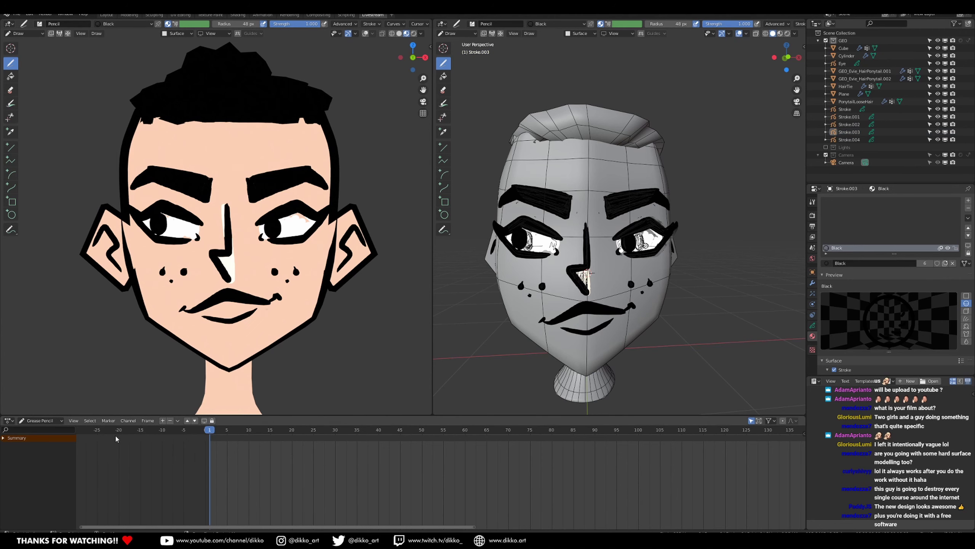
Insert a blank keyframe on the active Lines layer of Stroke.003 at frame 1.
click(813, 326)
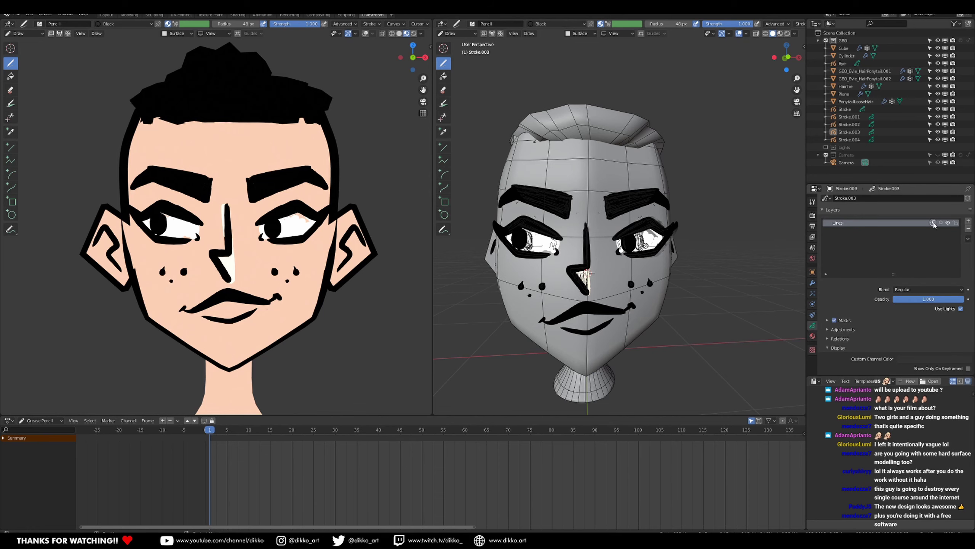
key(ctrl+z)
key(ctrl+shift+z)
click(148, 420)
mouse_move(108, 420)
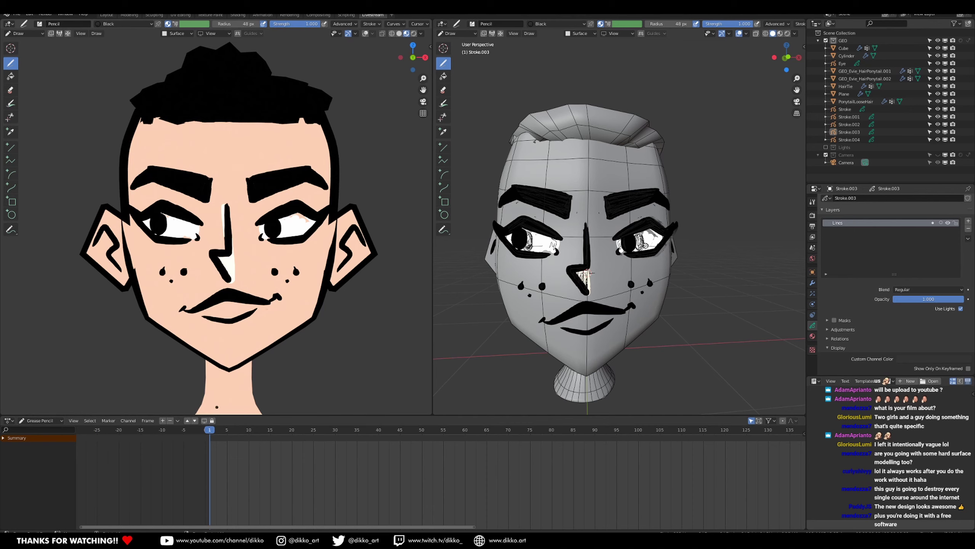
key(i)
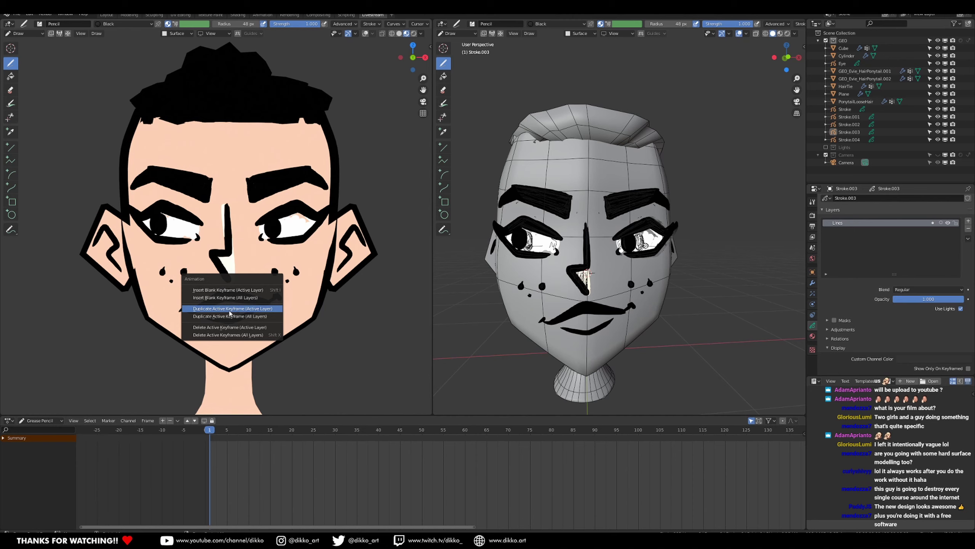
click(235, 290)
Expand the Summary channel in the Dope Sheet and look through its editing modes.
click(5, 440)
click(38, 420)
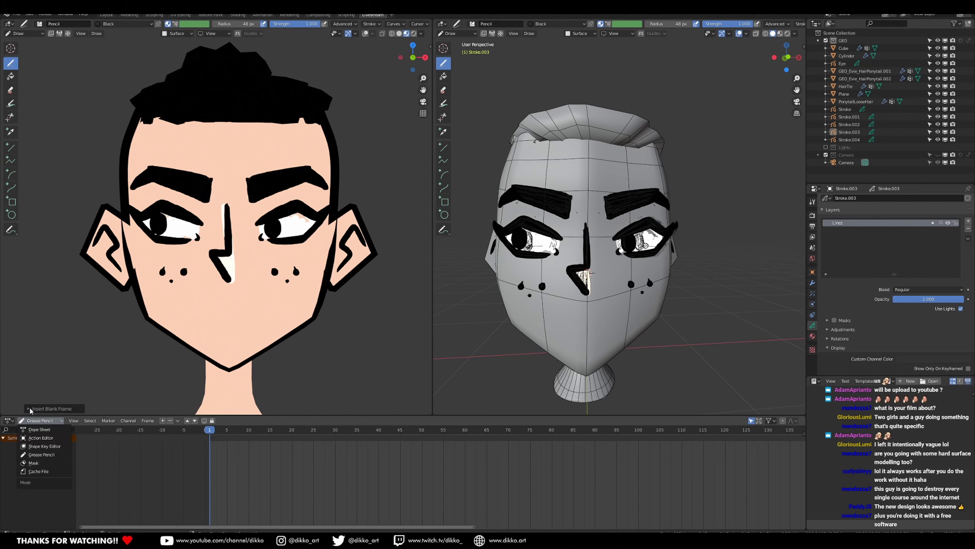
click(13, 466)
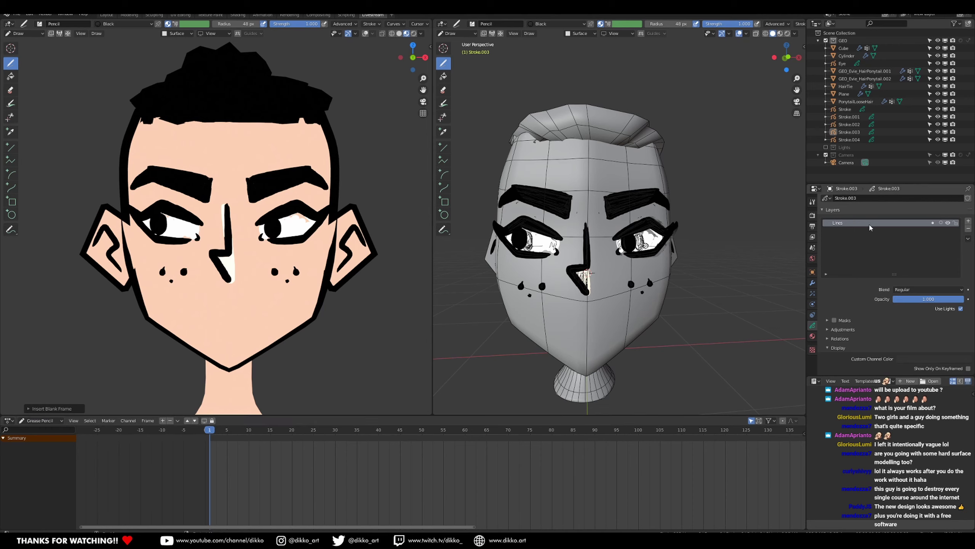
Add a new layer above Lines in Stroke.003 and make it the active layer.
click(968, 220)
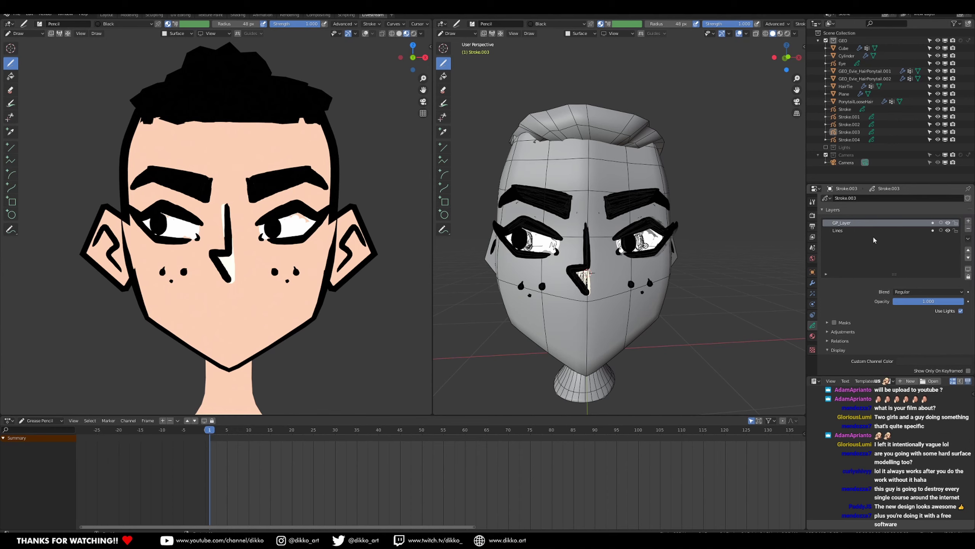
click(918, 231)
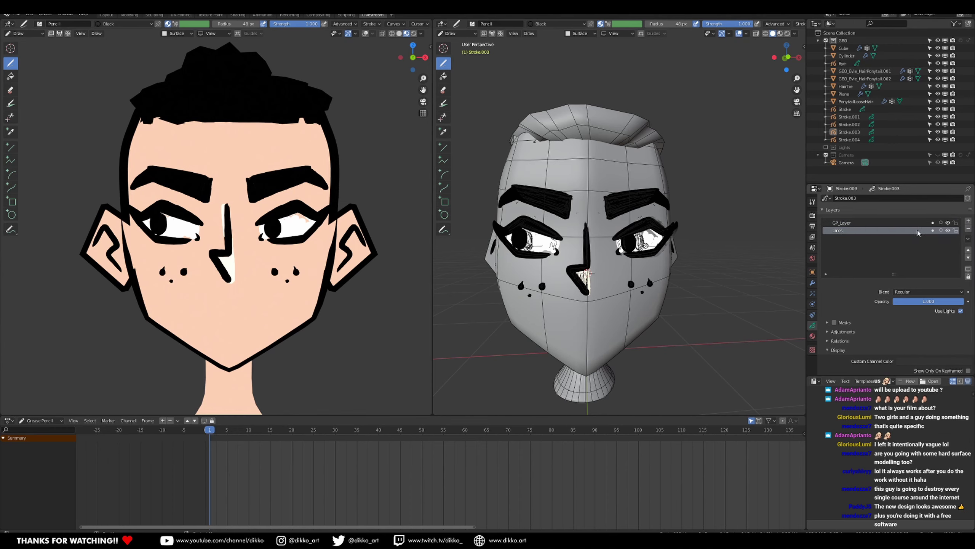
click(813, 336)
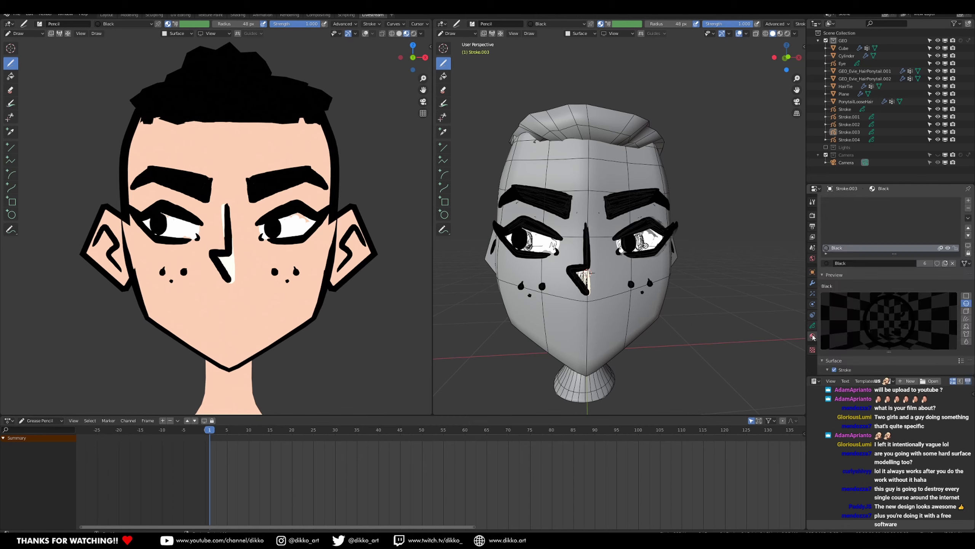
click(813, 326)
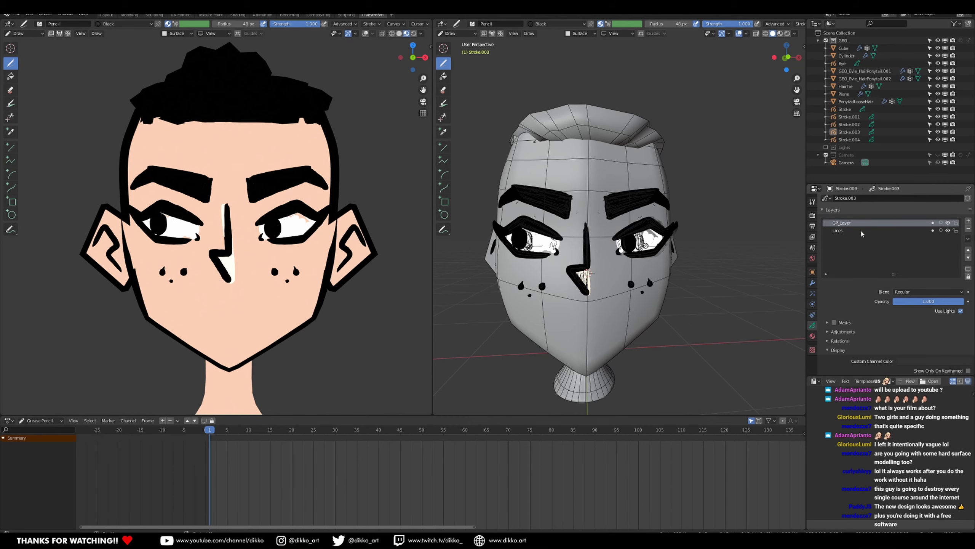
Test a short stroke at the mouth, look through the Dope Sheet options and keep it in Grease Pencil mode.
drag(200, 316, 219, 306)
middle_drag(226, 455, 232, 453)
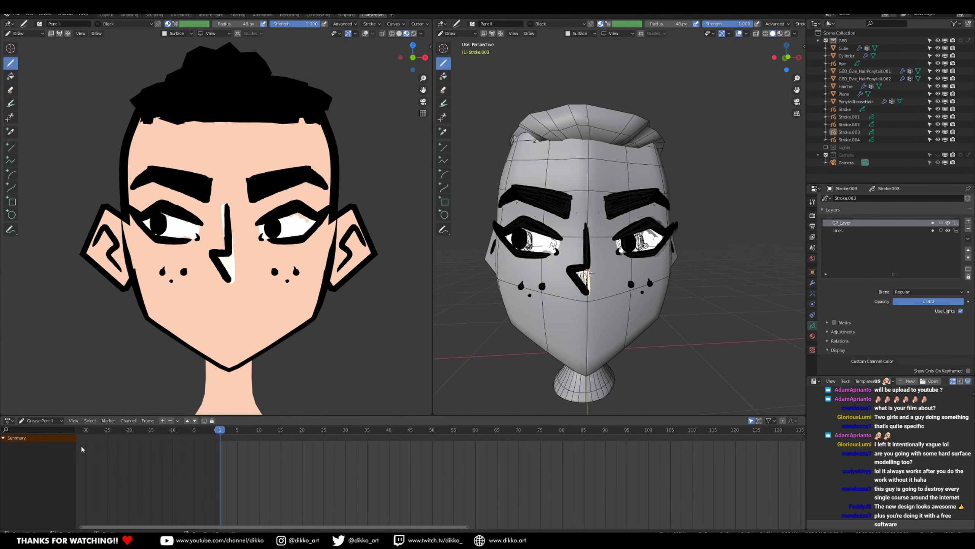
click(133, 421)
mouse_move(145, 421)
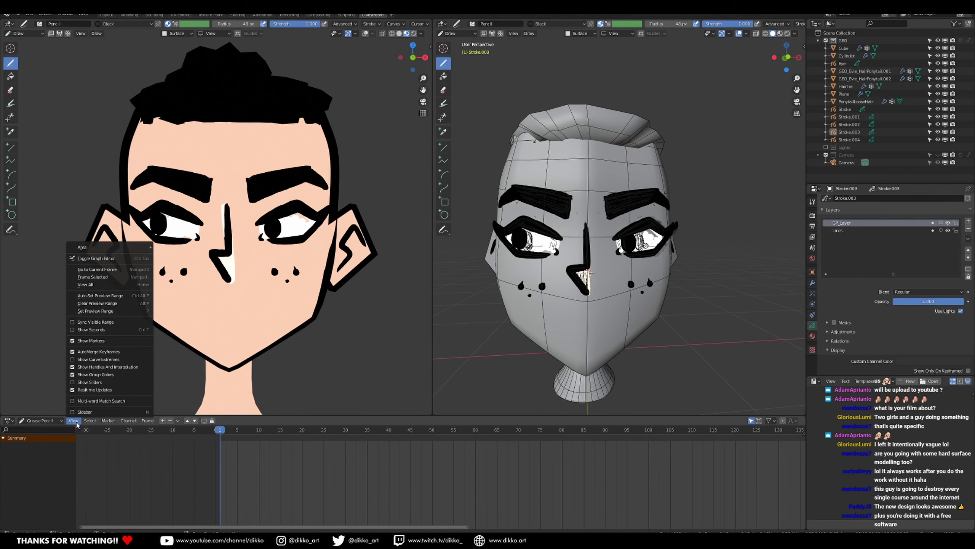
mouse_move(74, 421)
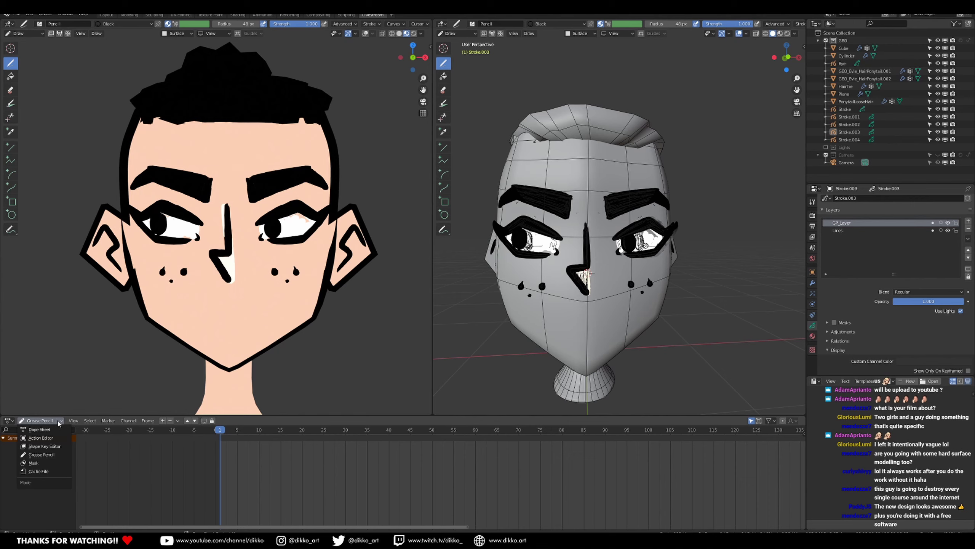
click(60, 455)
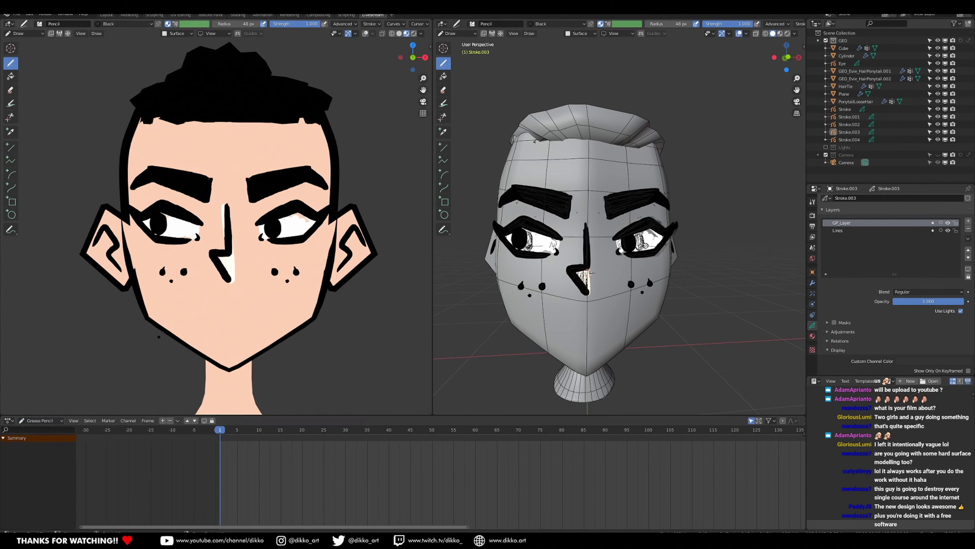
Draw a new closed mouth at frame 1 with a wavy black lip line, a short lower lip and small corner marks.
mouse_move(195, 308)
mouse_down()
mouse_move(229, 294)
mouse_move(274, 296)
mouse_up()
key(ctrl+z)
mouse_move(191, 310)
mouse_down()
mouse_move(241, 288)
mouse_move(272, 298)
mouse_up()
key(ctrl+z)
mouse_move(182, 311)
mouse_down()
mouse_move(232, 294)
mouse_move(265, 299)
mouse_up()
key(ctrl+z)
mouse_move(179, 310)
mouse_down()
mouse_move(281, 298)
mouse_move(226, 322)
mouse_move(255, 304)
mouse_up()
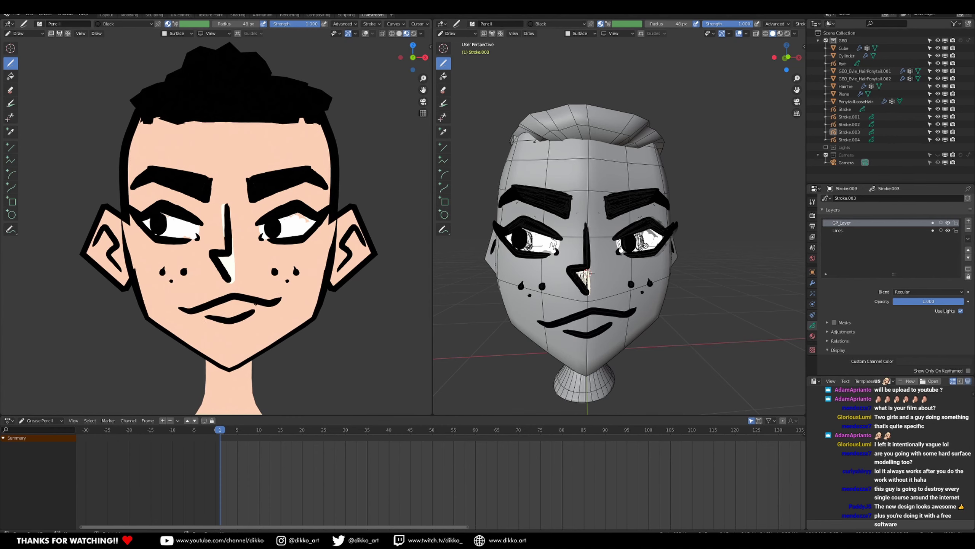
drag(182, 305, 177, 312)
drag(281, 298, 283, 303)
key(ctrl+z)
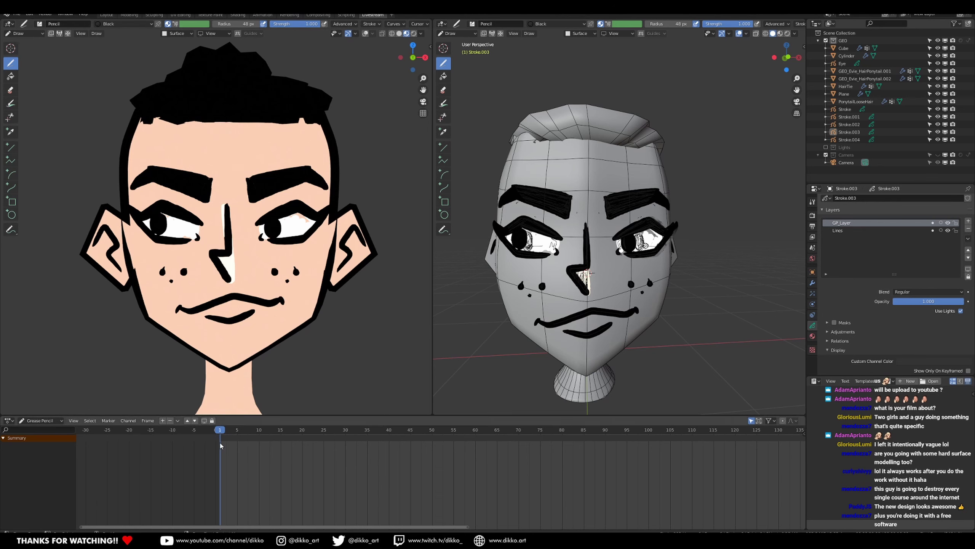
Show the overlays in the front view and enable onion skinning for the new Stroke.003 layer.
middle_drag(222, 466, 225, 481)
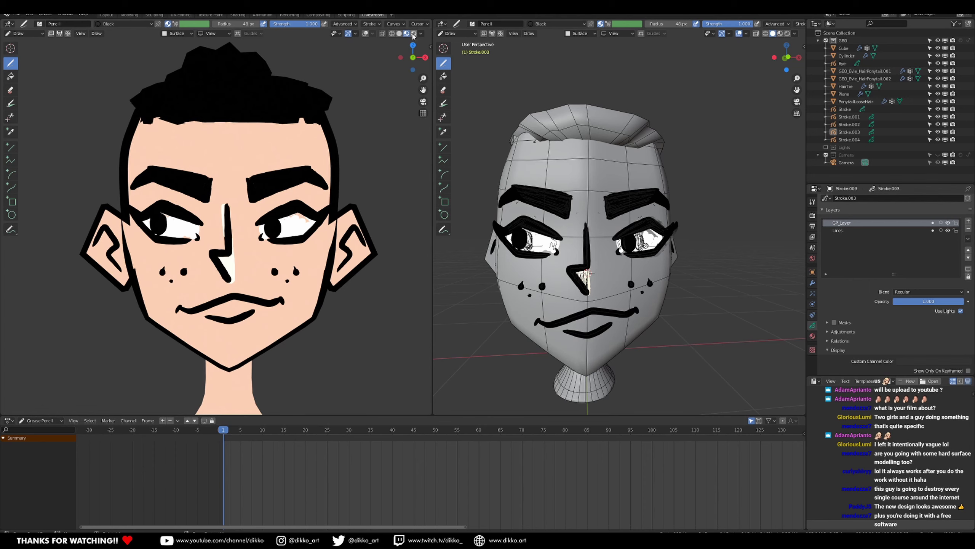
click(365, 33)
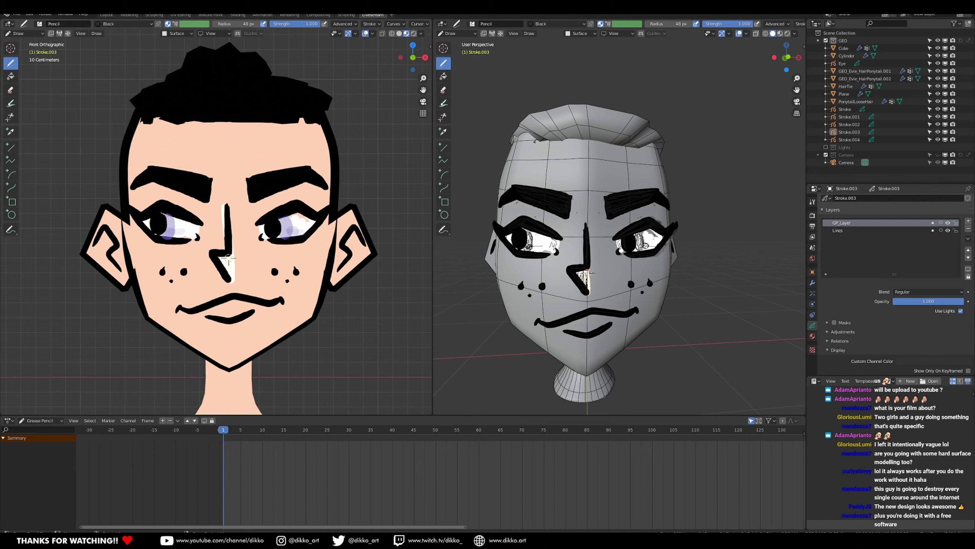
click(940, 223)
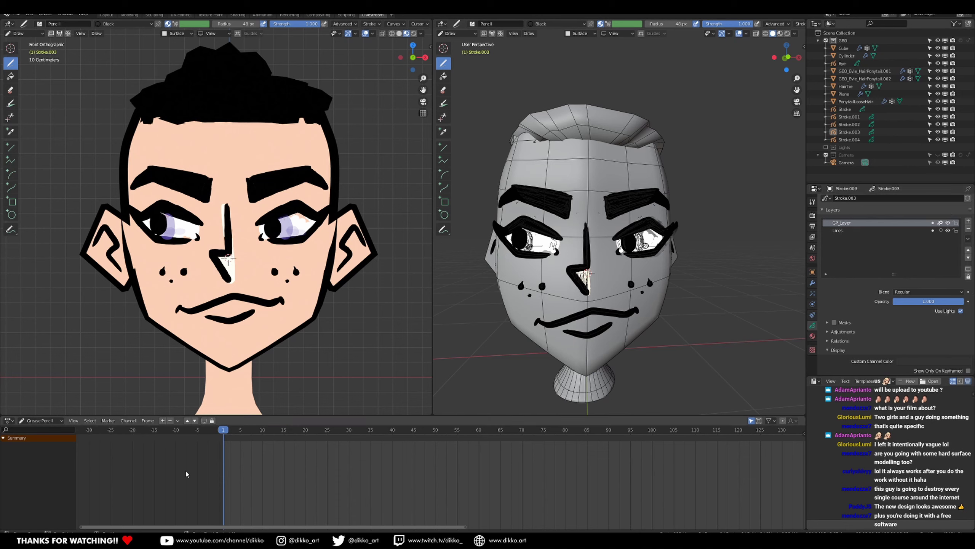
Switch Stroke.003 to Object Mode and back to Draw Mode.
click(36, 420)
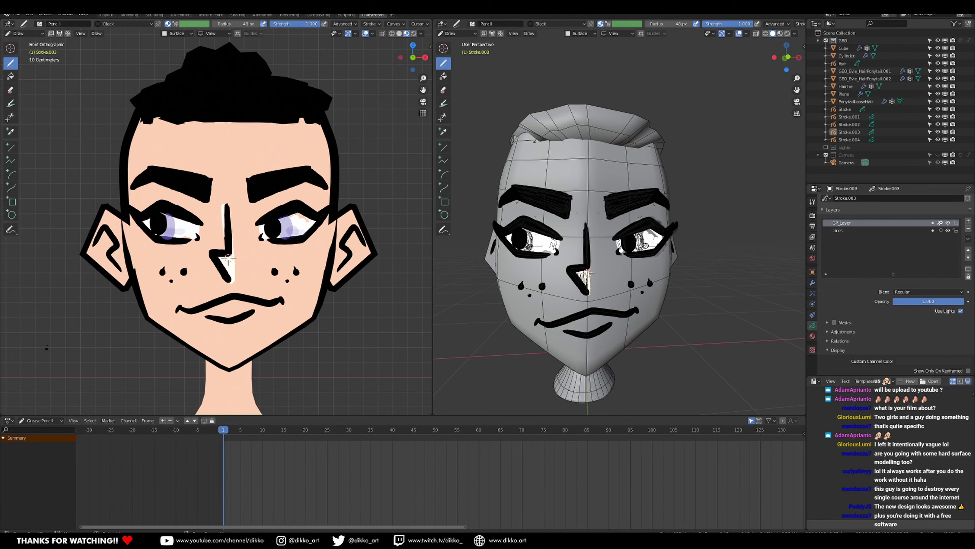
click(22, 33)
click(27, 41)
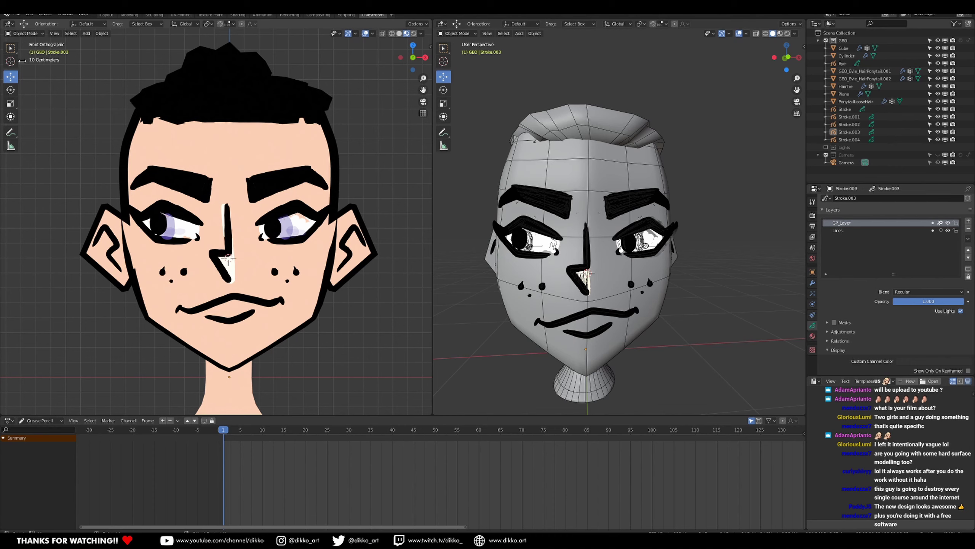
click(24, 33)
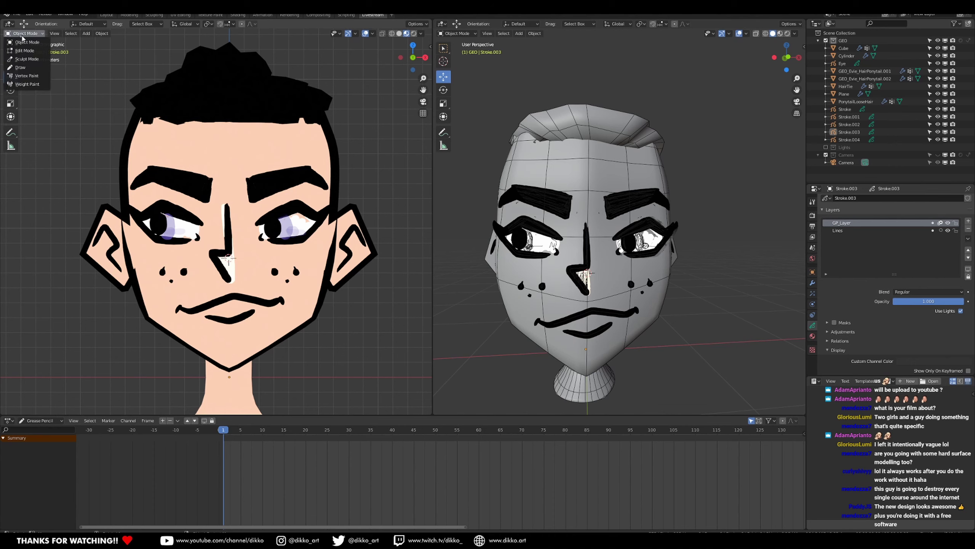
click(32, 67)
Draw a second mouth pose at frame 4 with a flatter, thick black upper lip and a short curved lower lip.
drag(226, 431, 237, 430)
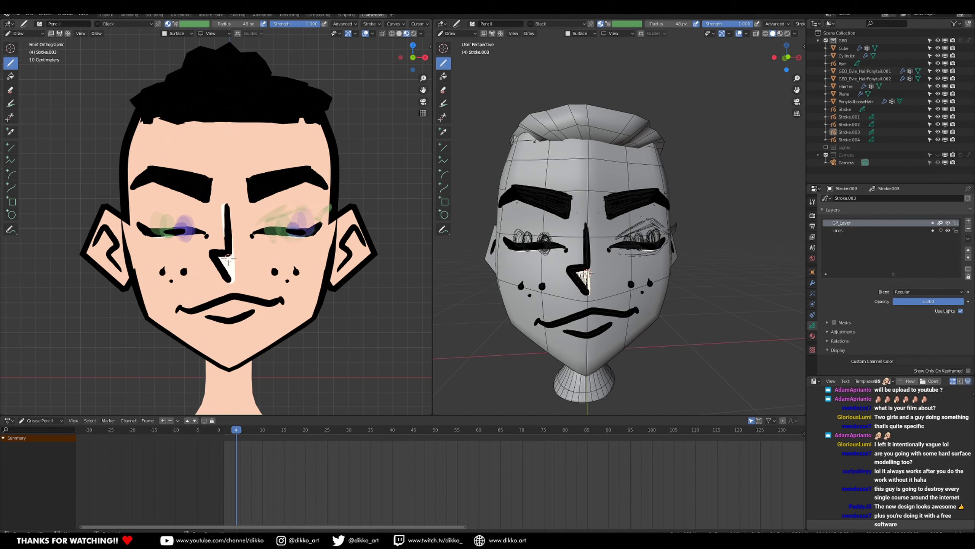
drag(184, 308, 278, 303)
key(ctrl+z)
drag(183, 309, 278, 303)
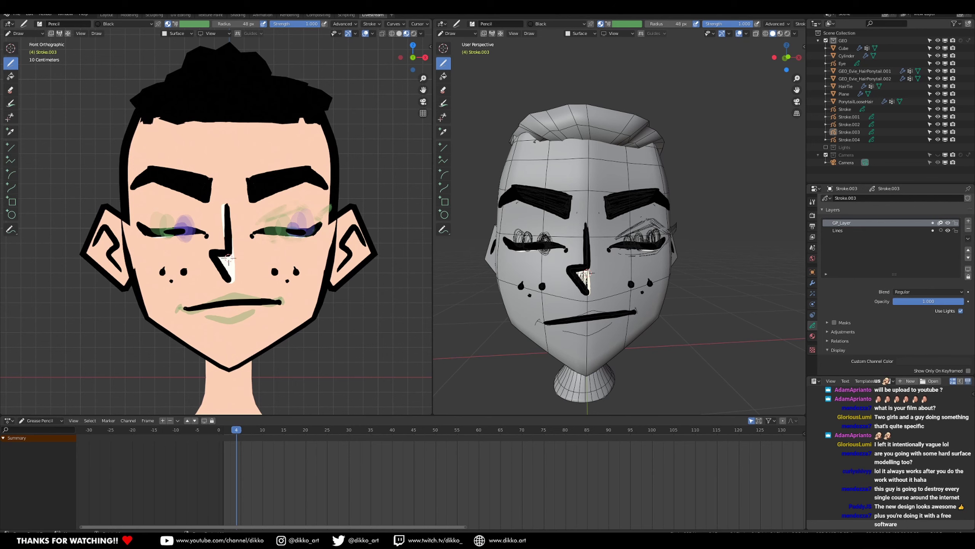
drag(185, 308, 273, 299)
key(ctrl+z)
mouse_move(186, 307)
mouse_down()
mouse_move(237, 295)
mouse_move(282, 300)
mouse_up()
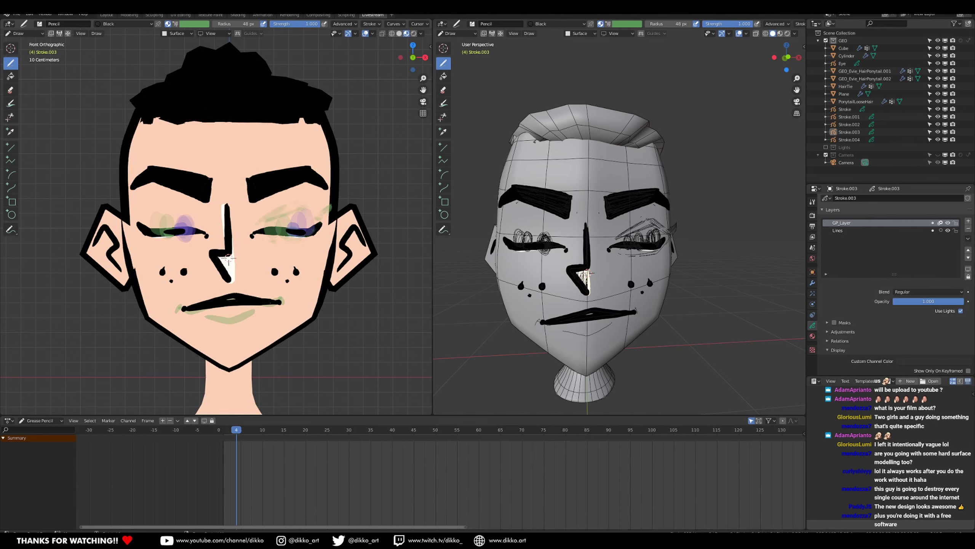
drag(211, 317, 259, 314)
key(ctrl+z)
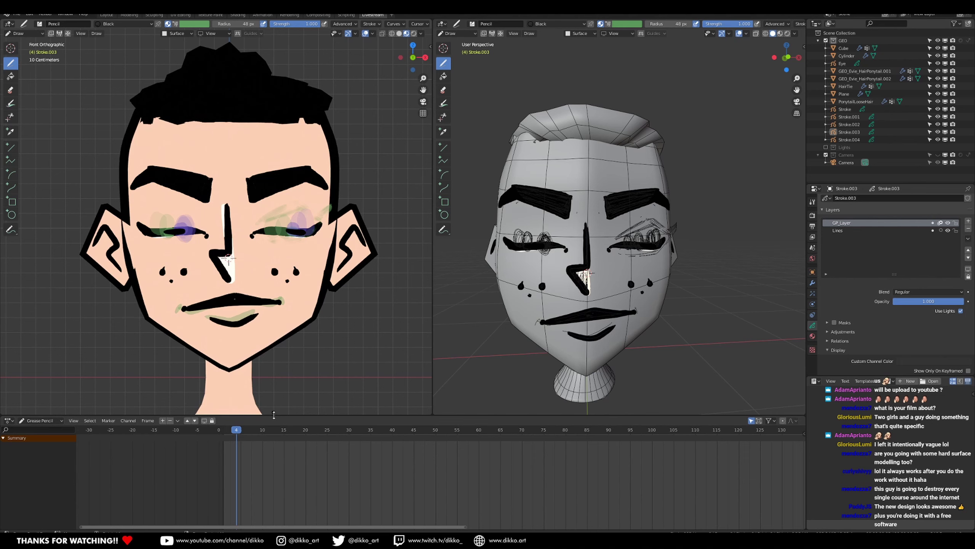
Go to frame 7, try a small arched mouth in black and undo its strokes.
drag(241, 430, 251, 432)
mouse_move(211, 307)
mouse_down()
mouse_move(233, 294)
mouse_move(253, 308)
mouse_up()
key(ctrl+z)
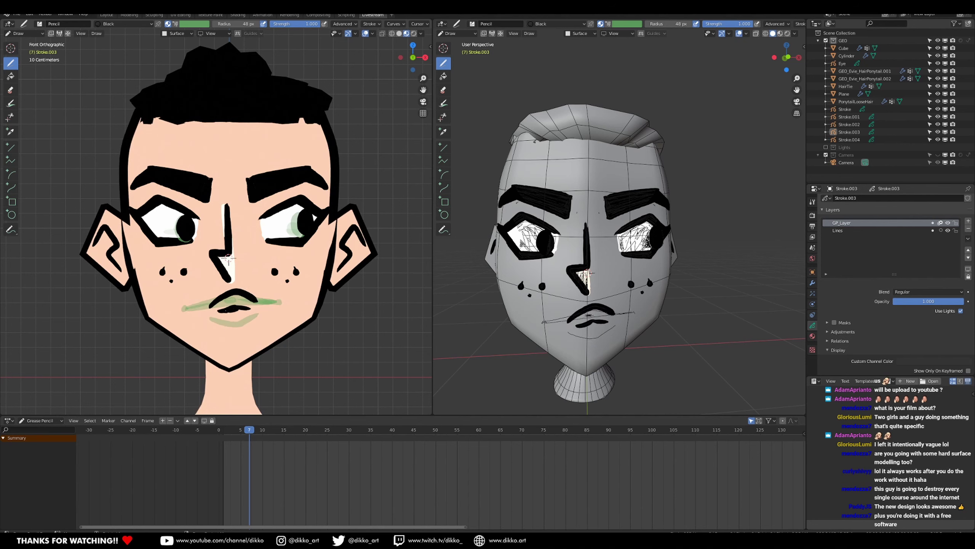
drag(222, 318, 249, 312)
key(ctrl+z)
key(ctrl+z)
key(ctrl+z)
key(ctrl+z)
key(ctrl+z)
key(ctrl+z)
key(ctrl+z)
key(ctrl+z)
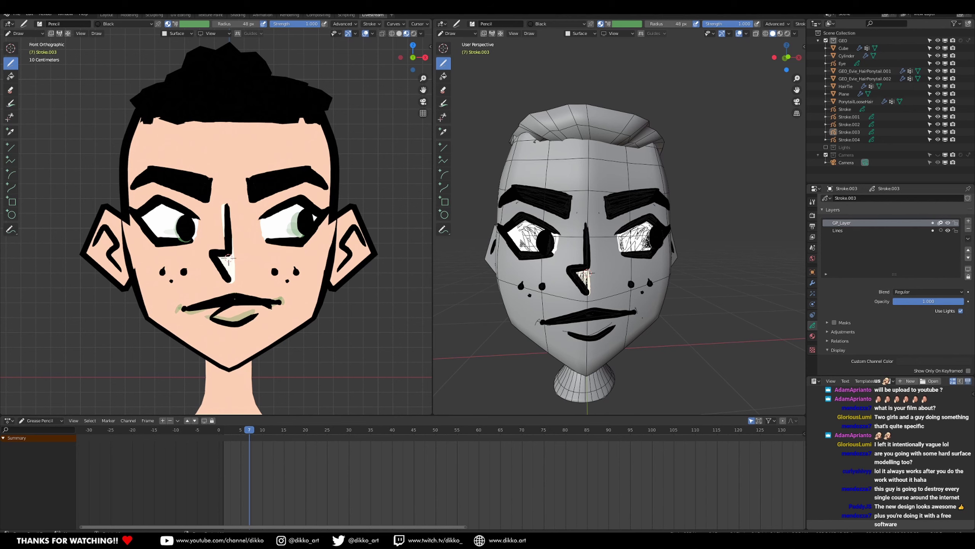
Try several rounded open-mouth shapes at frame 7, undoing the strokes after each attempt.
key(ctrl+shift+z)
key(ctrl+z)
key(ctrl+shift+z)
key(ctrl+z)
key(ctrl+shift+z)
key(ctrl+z)
key(ctrl+shift+z)
key(ctrl+z)
key(ctrl+shift+z)
key(ctrl+z)
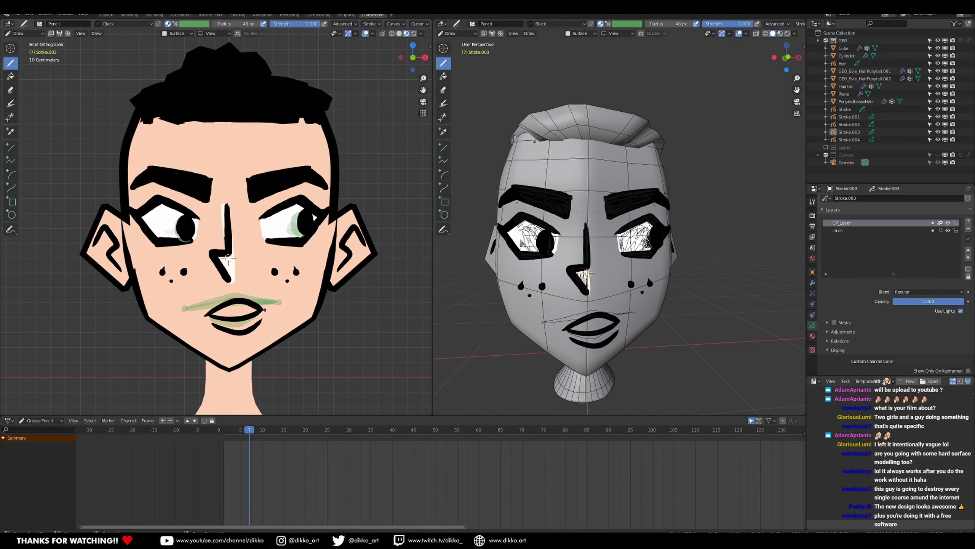
key(ctrl+shift+z)
key(ctrl+z)
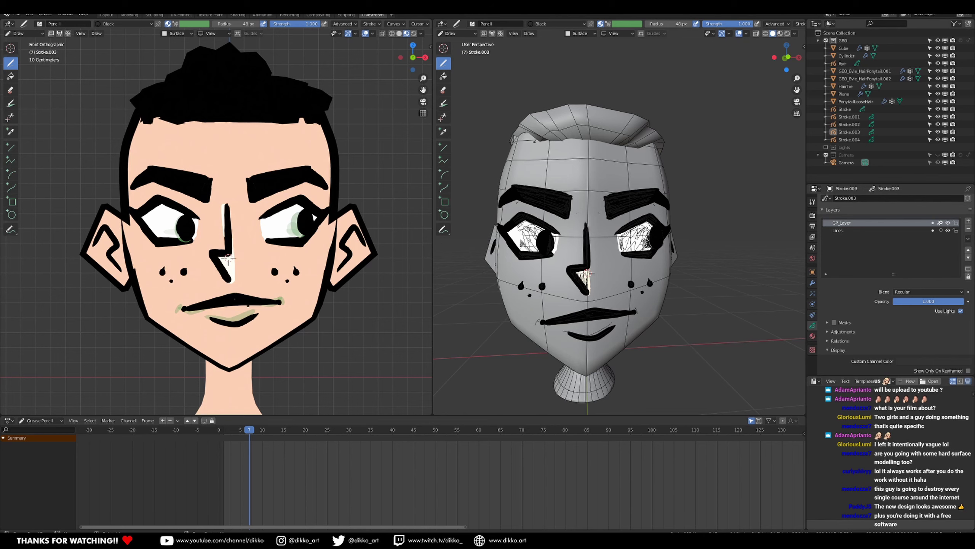
key(ctrl+z)
key(ctrl+shift+z)
key(ctrl+z)
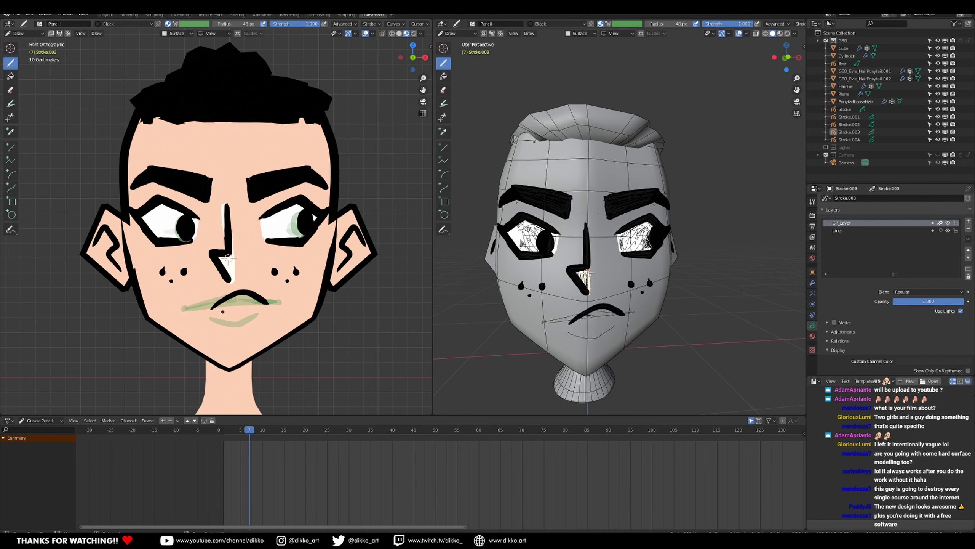
key(ctrl+shift+z)
key(ctrl+z)
Draw an open mouth at frame 7 with a thick upper lip and curved lower lip, and compare it with frame 8.
click(216, 312)
drag(211, 308, 266, 300)
mouse_move(208, 311)
mouse_down()
mouse_move(234, 326)
mouse_move(281, 303)
mouse_up()
key(ctrl+z)
drag(203, 314, 204, 321)
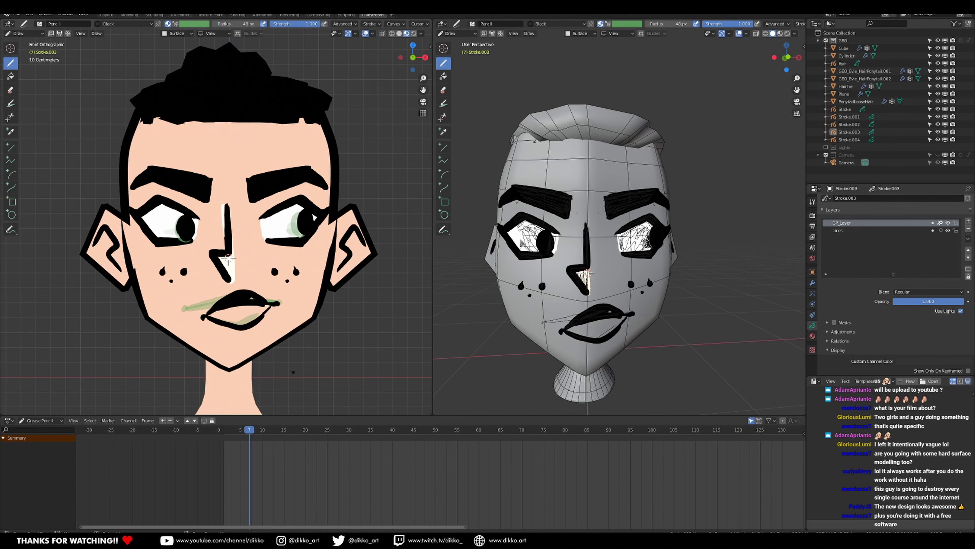
mouse_move(249, 433)
mouse_down()
mouse_move(266, 432)
mouse_move(254, 433)
mouse_up()
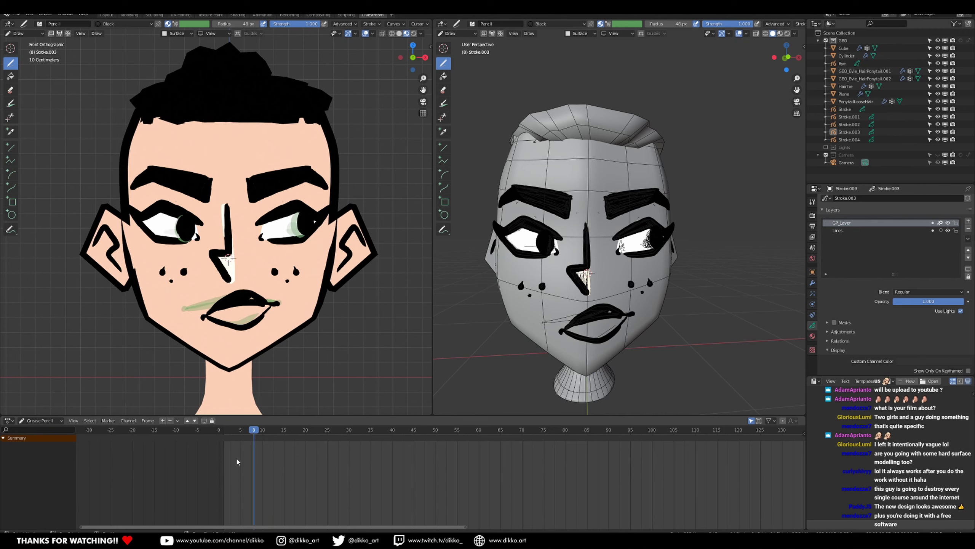
key(Left)
Try a small arched upper lip at frame 7 and undo the strokes.
mouse_move(265, 311)
ctrl+mouse_down()
mouse_move(239, 354)
mouse_move(227, 313)
ctrl+mouse_up()
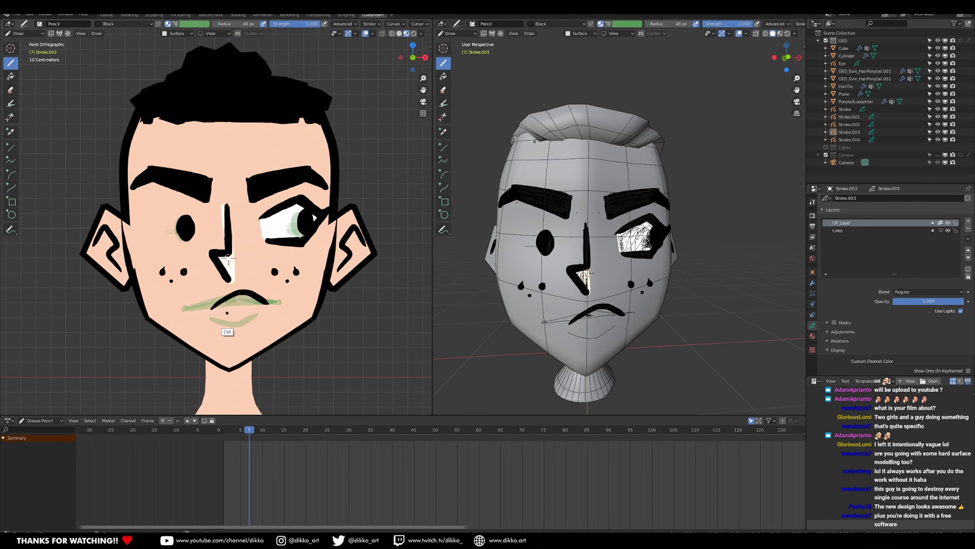
key(ctrl+z)
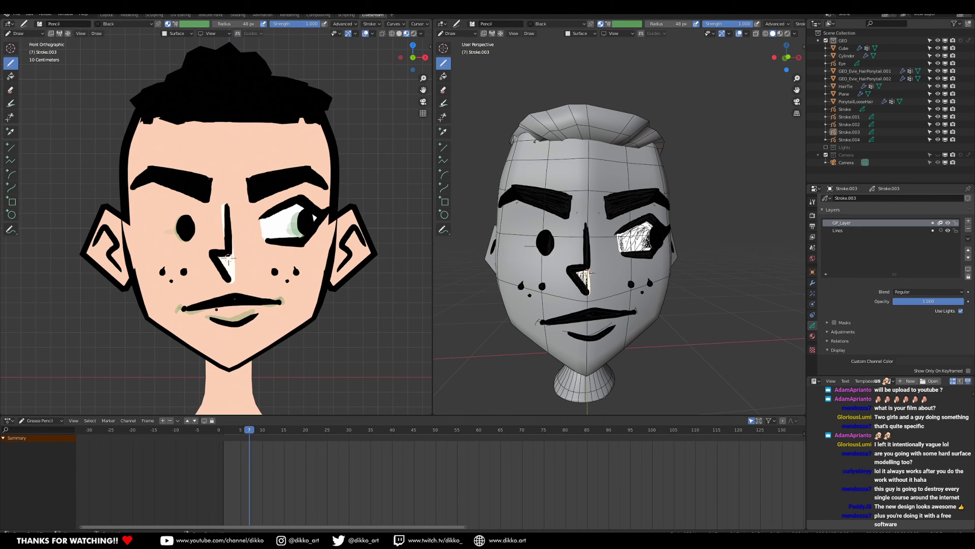
key(ctrl+shift+z)
key(ctrl+z)
Draw a wide arched upper lip at frame 7 in black, with an inner curve and a slanted line closing the mouth.
drag(207, 313, 265, 309)
key(ctrl+shift+z)
key(ctrl+z)
key(ctrl+shift+z)
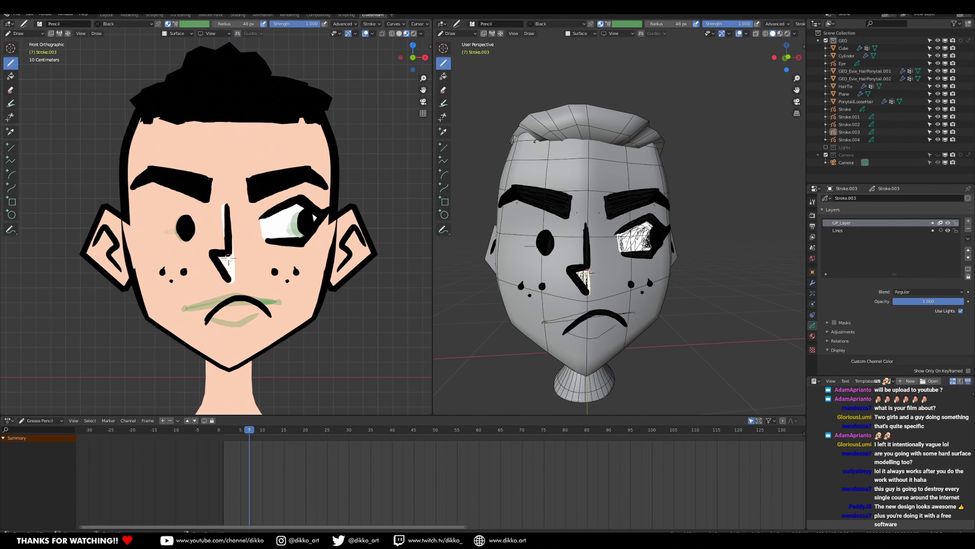
mouse_move(205, 331)
mouse_down()
mouse_move(272, 319)
mouse_move(263, 316)
mouse_up()
key(ctrl+z)
key(ctrl+shift+z)
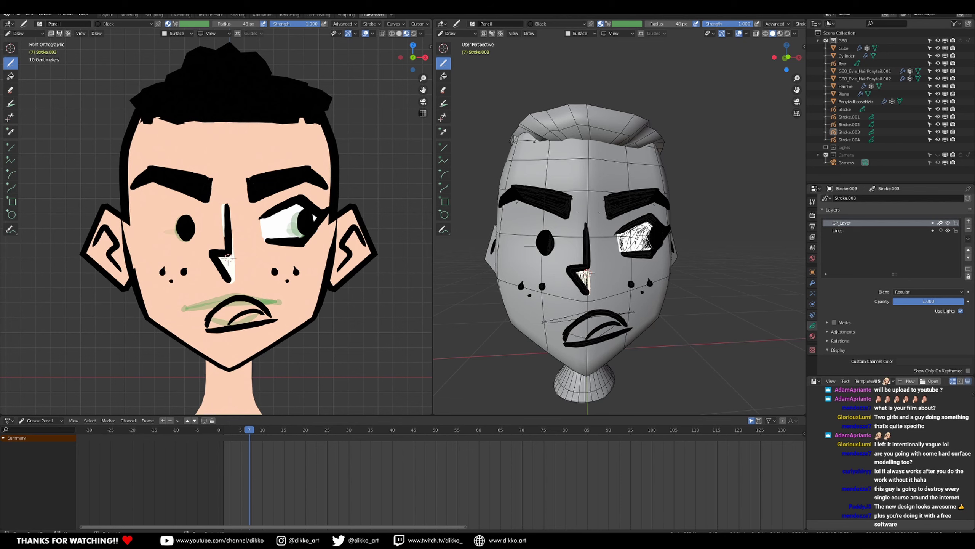
Thicken the upper lip at frame 7 with black fill strokes and add a short curved lower lip beneath it.
key(ctrl+z)
key(ctrl+shift+z)
key(ctrl+z)
mouse_move(225, 322)
mouse_down()
mouse_move(271, 313)
mouse_move(259, 304)
mouse_move(215, 320)
mouse_move(234, 312)
mouse_move(264, 330)
mouse_up()
key(ctrl+z)
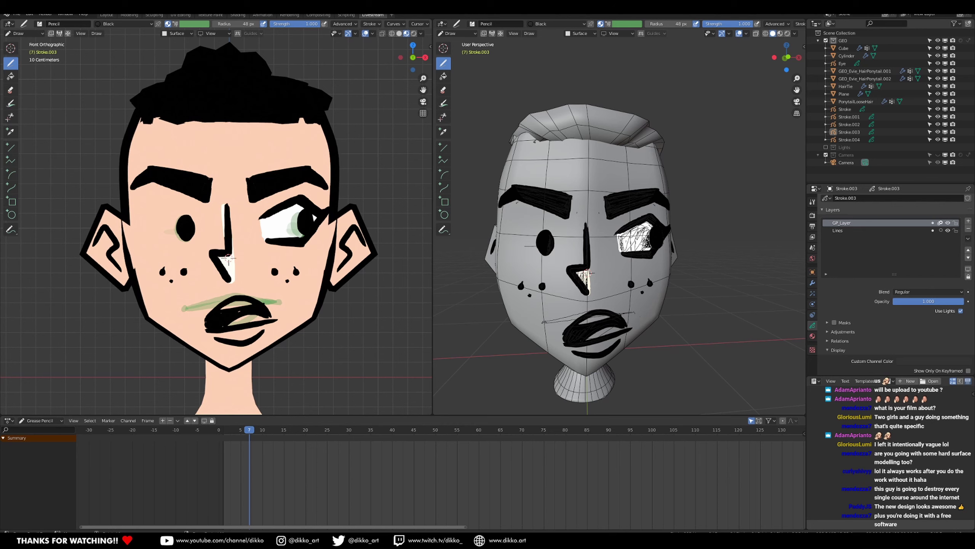
mouse_move(201, 333)
mouse_down()
mouse_move(237, 291)
mouse_move(267, 308)
mouse_up()
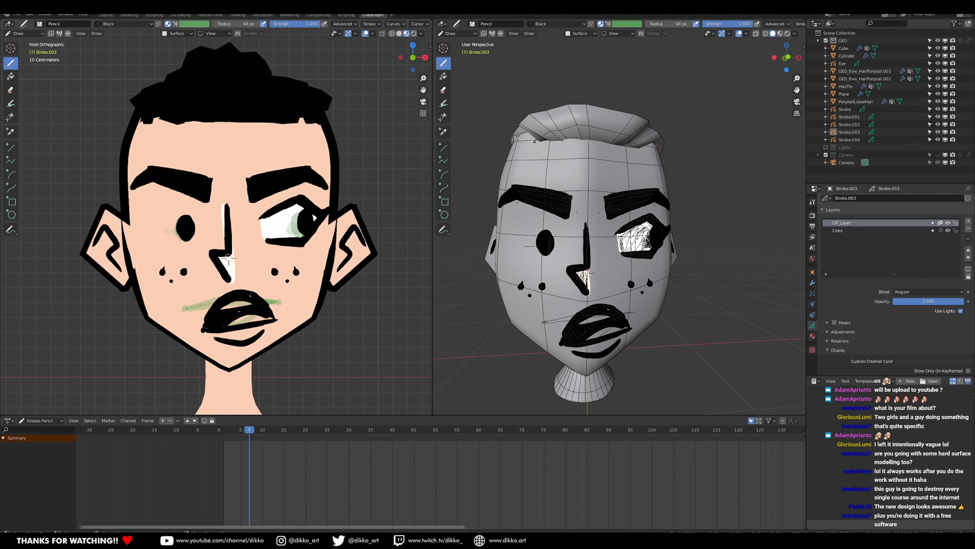
drag(221, 294, 247, 290)
Draw a slightly smaller open mouth at frame 10, following the onion skin, with a filled black upper lip and curved lower lip.
mouse_move(249, 438)
mouse_down()
mouse_move(228, 439)
mouse_move(275, 438)
mouse_move(239, 437)
mouse_move(262, 441)
mouse_up()
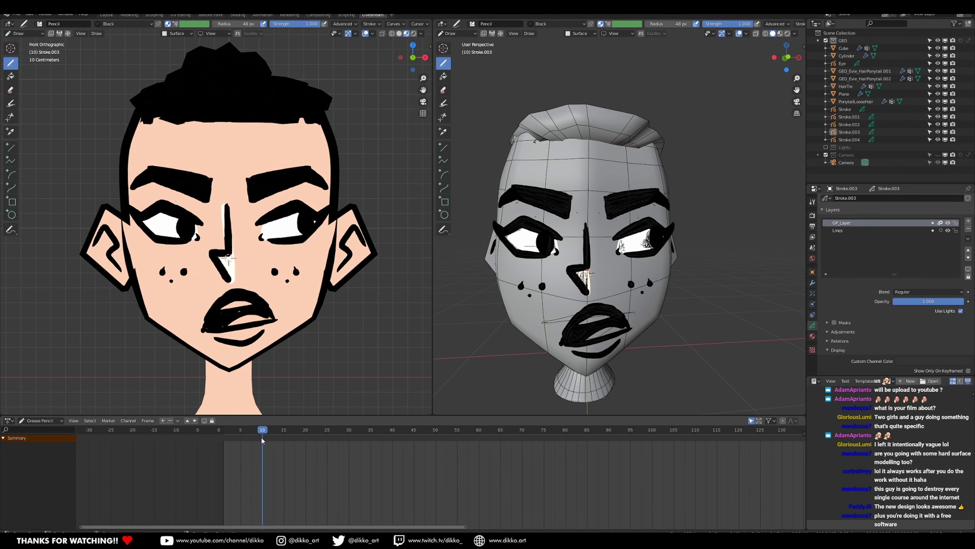
mouse_move(205, 327)
mouse_down()
mouse_move(237, 301)
mouse_move(274, 318)
mouse_up()
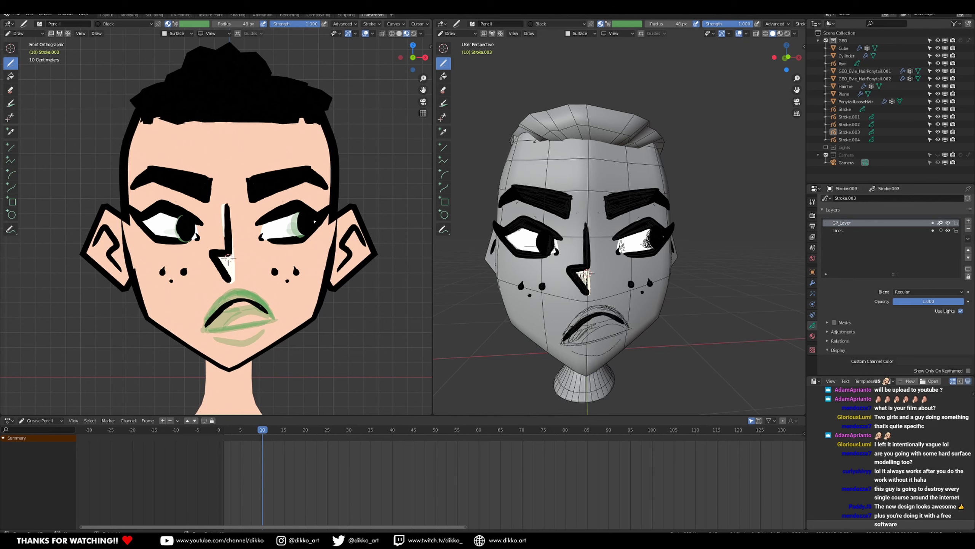
drag(205, 327, 271, 319)
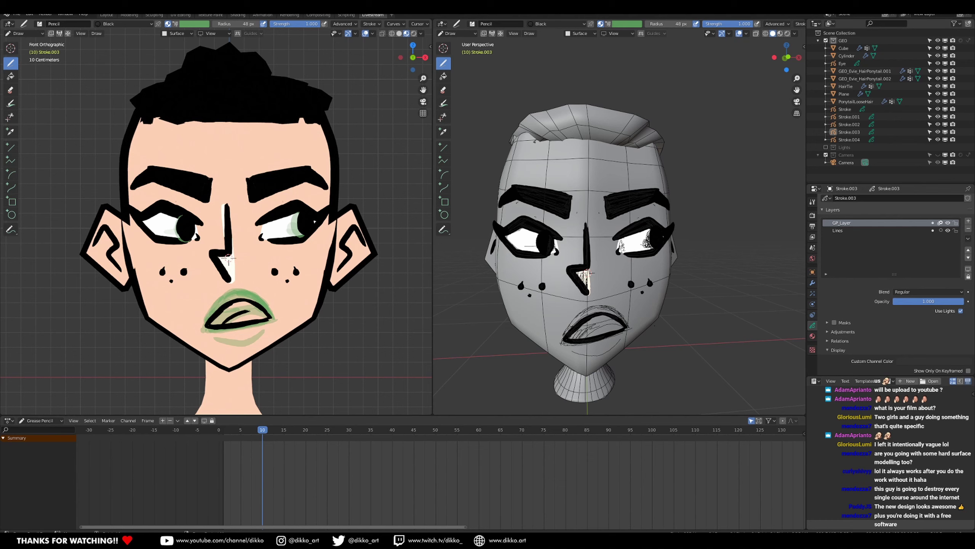
drag(228, 322, 261, 316)
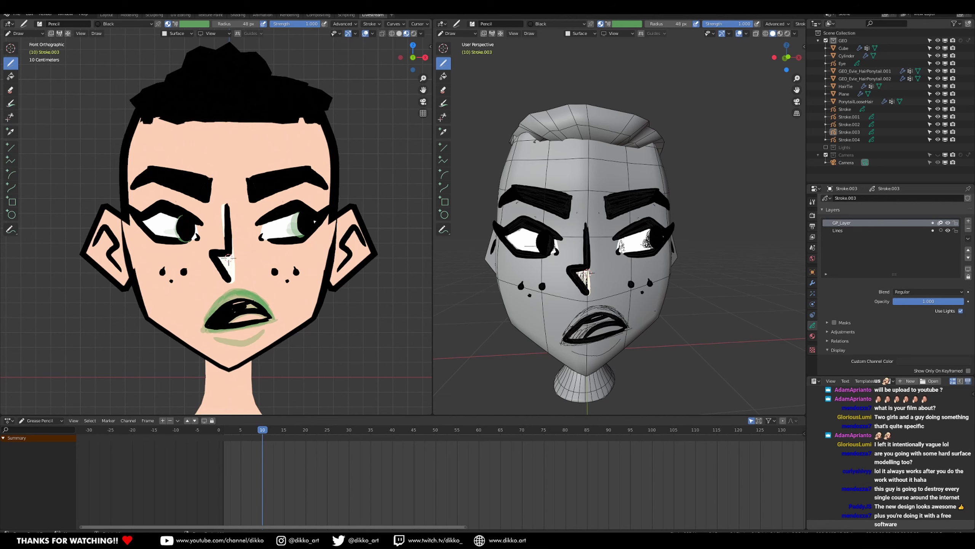
drag(251, 307, 253, 318)
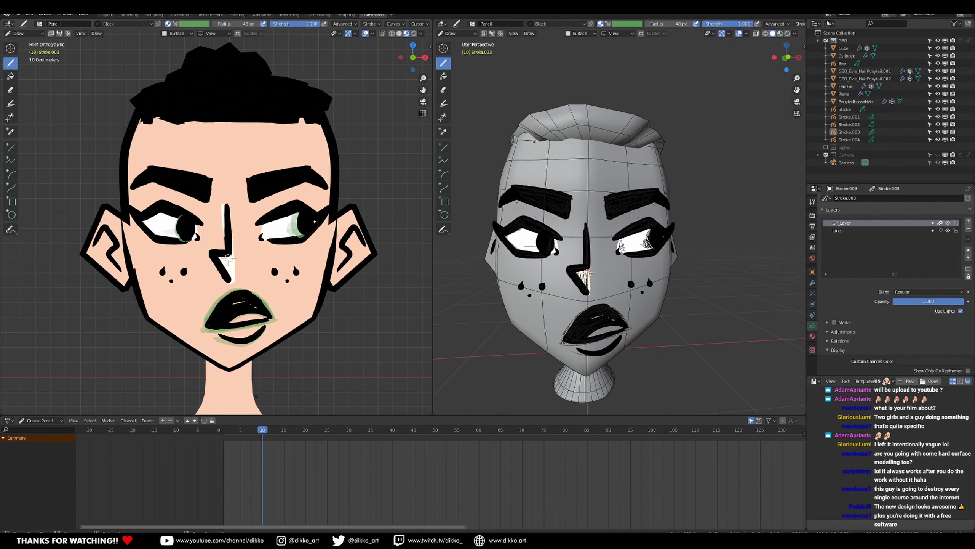
Play the animation, go to frame 5 and draw an in-between mouth with an arched upper lip and short curved lower lip.
key(space)
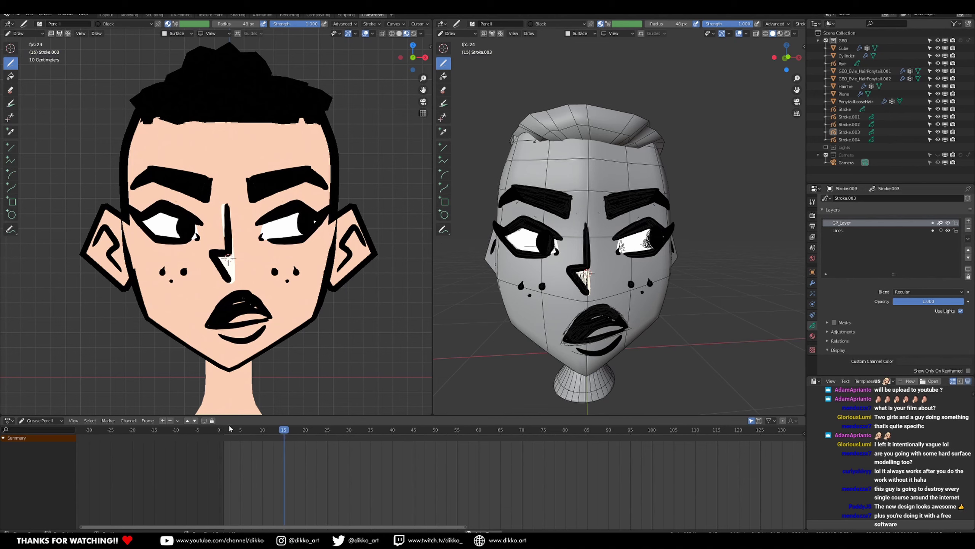
click(232, 430)
drag(234, 431, 242, 432)
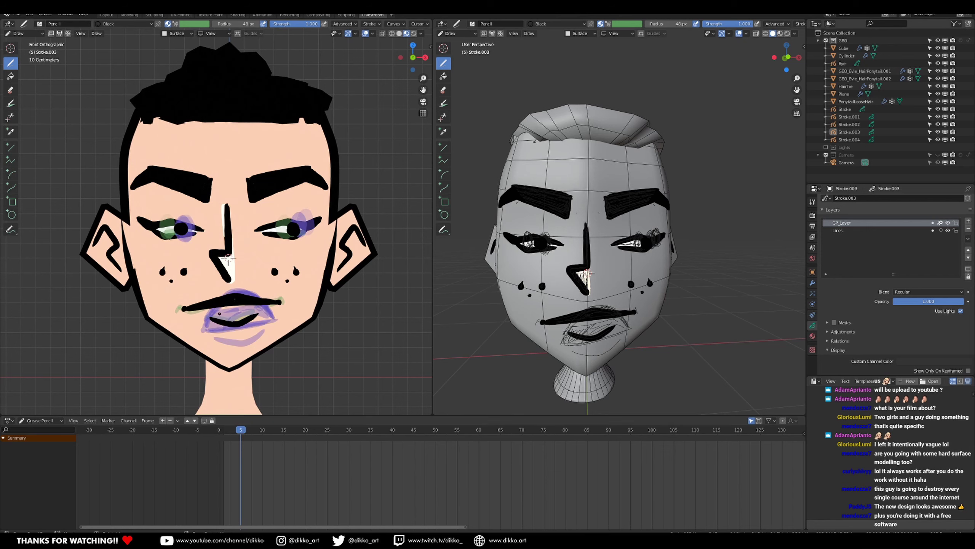
drag(208, 309, 223, 302)
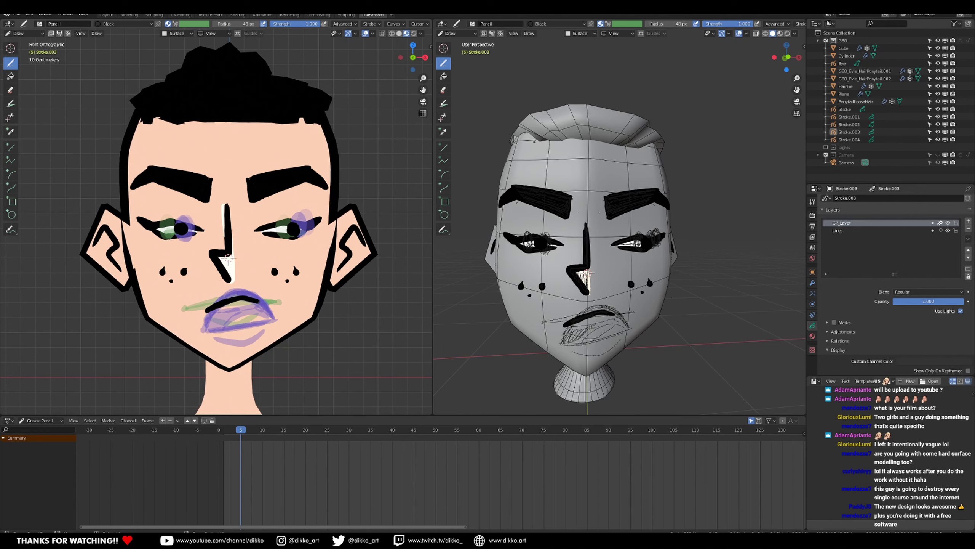
drag(210, 309, 245, 307)
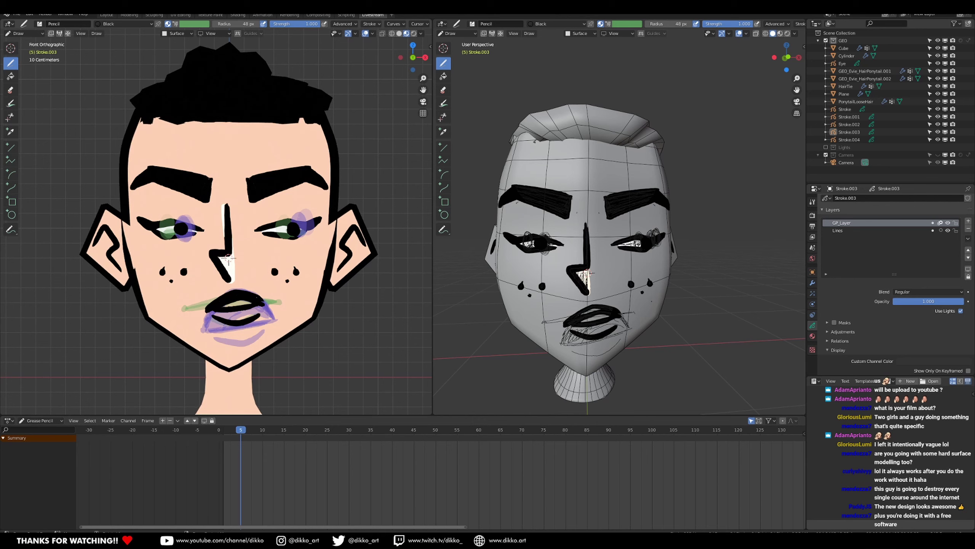
Check the stream in Streamlabs OBS, return to Blender and play the animation repeatedly to review the mouth motion.
drag(241, 430, 283, 430)
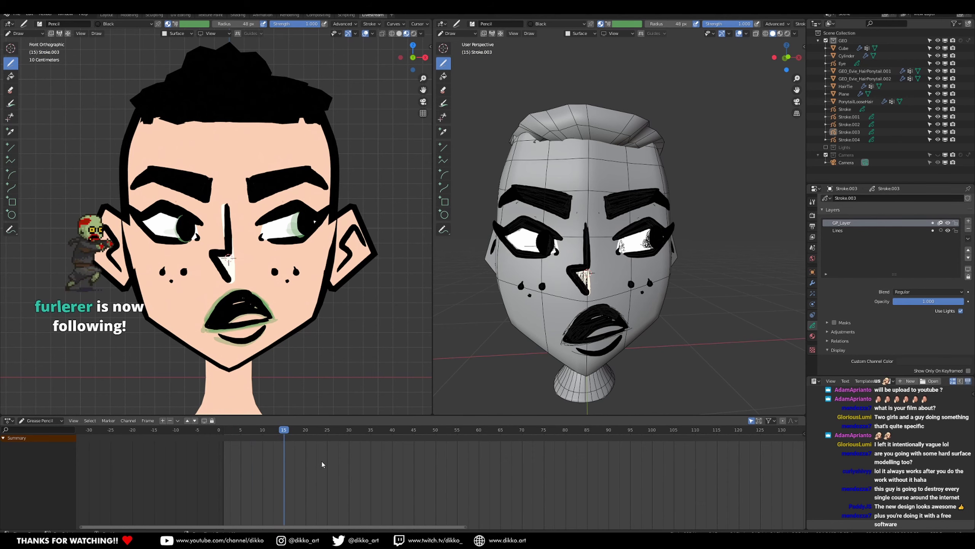
key(alt+Tab)
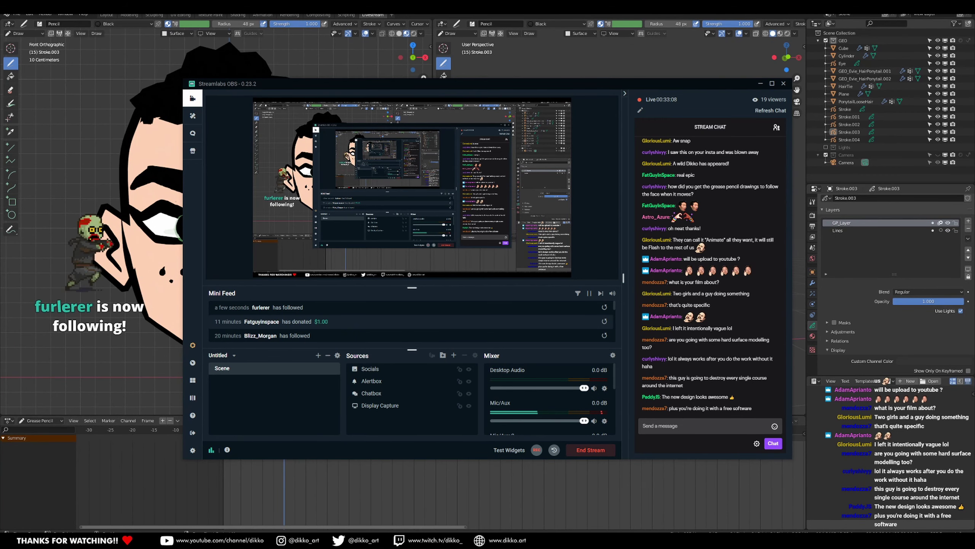
click(359, 523)
key(space)
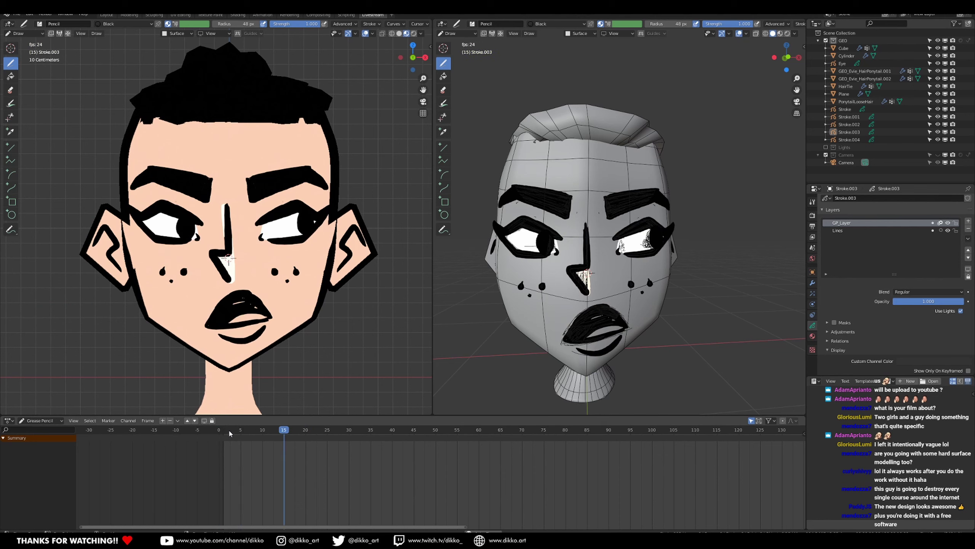
key(Escape)
key(space)
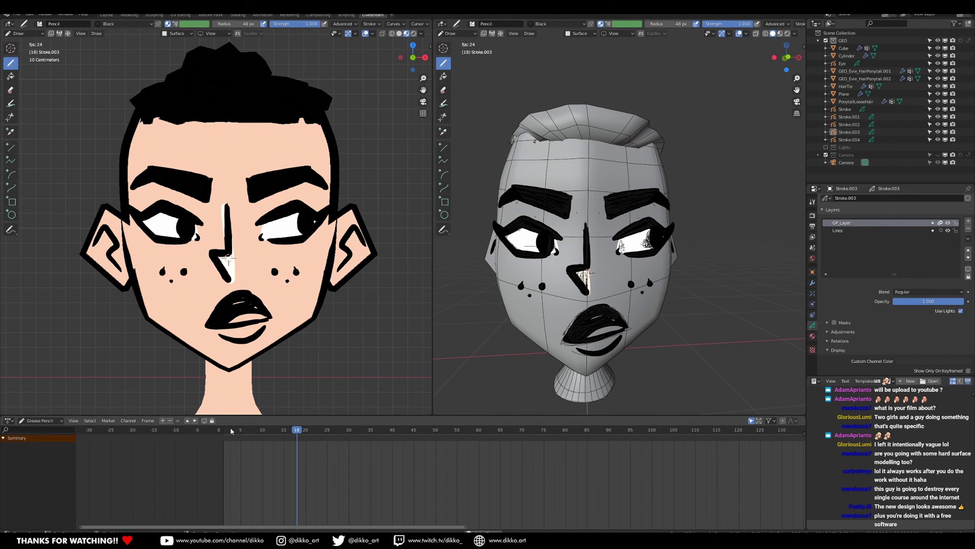
key(space)
click(224, 432)
key(space)
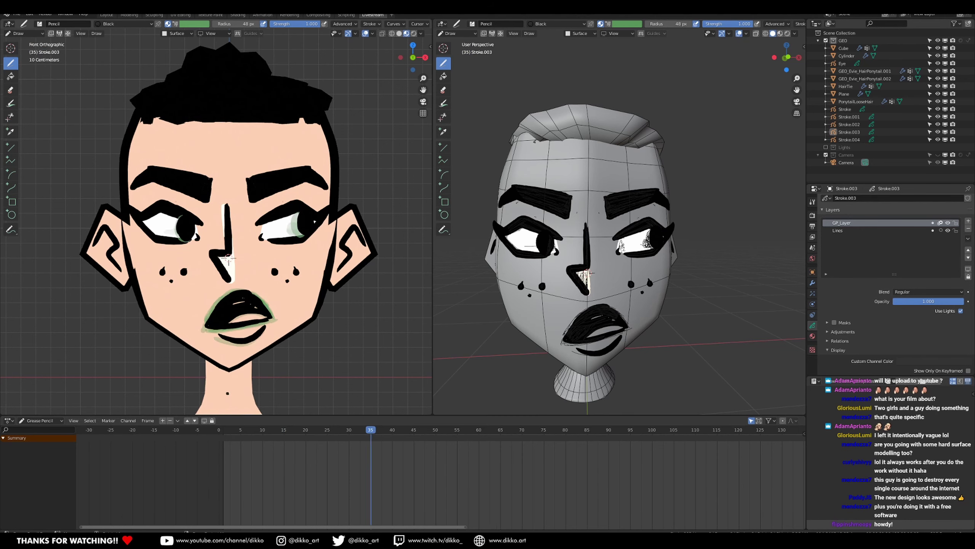
Play the facial animation several times from frame 1 to review the eye and mouth motion.
click(223, 432)
key(space)
key(space)
click(223, 432)
key(space)
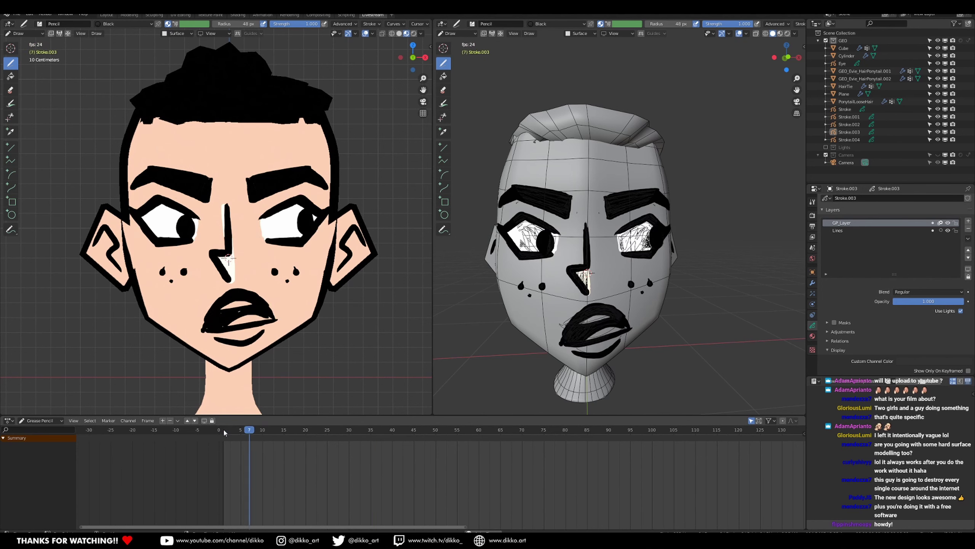
click(223, 430)
key(space)
key(space)
click(224, 432)
key(space)
key(space)
click(224, 432)
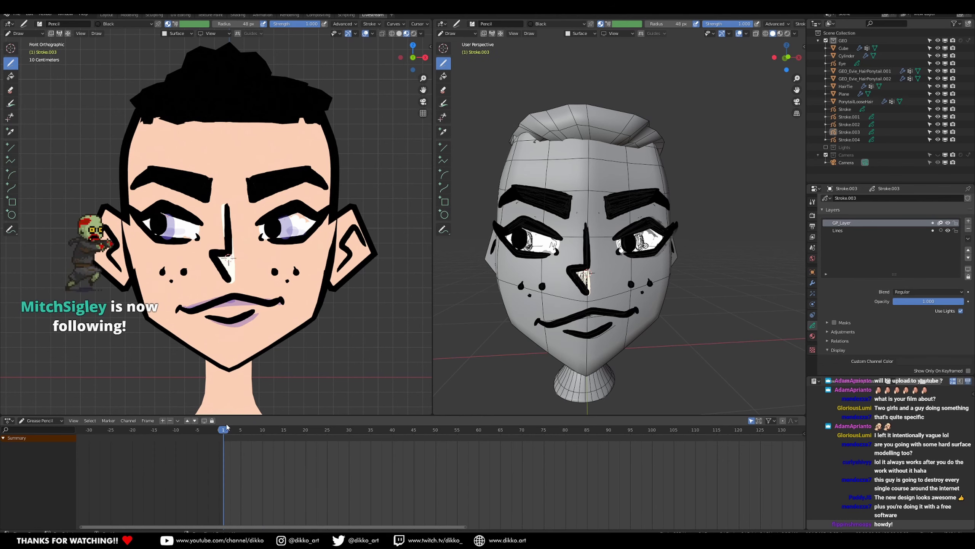
Leave drawing on the current object, open the mirrored eyebrow Grease Pencil object for editing and select its eyebrow strokes.
click(23, 33)
click(54, 43)
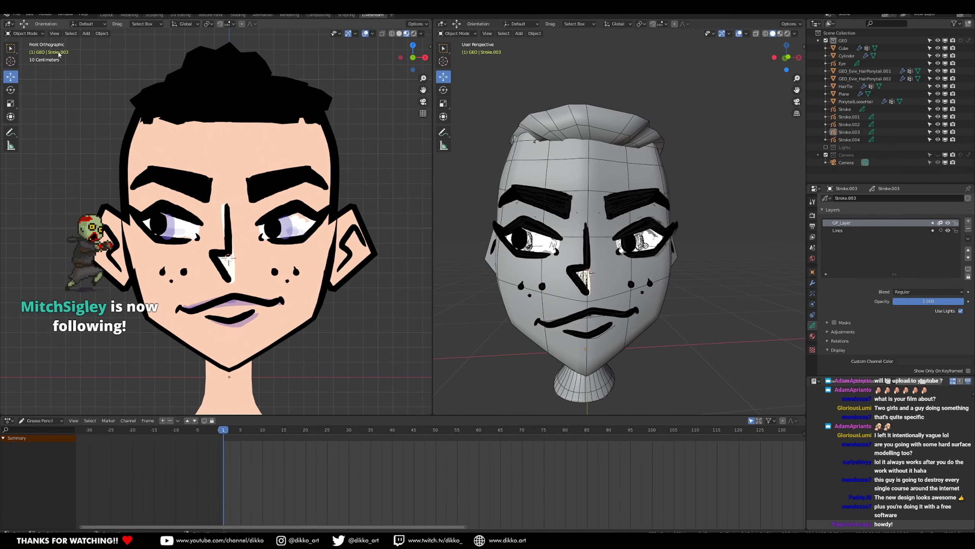
click(269, 188)
click(812, 283)
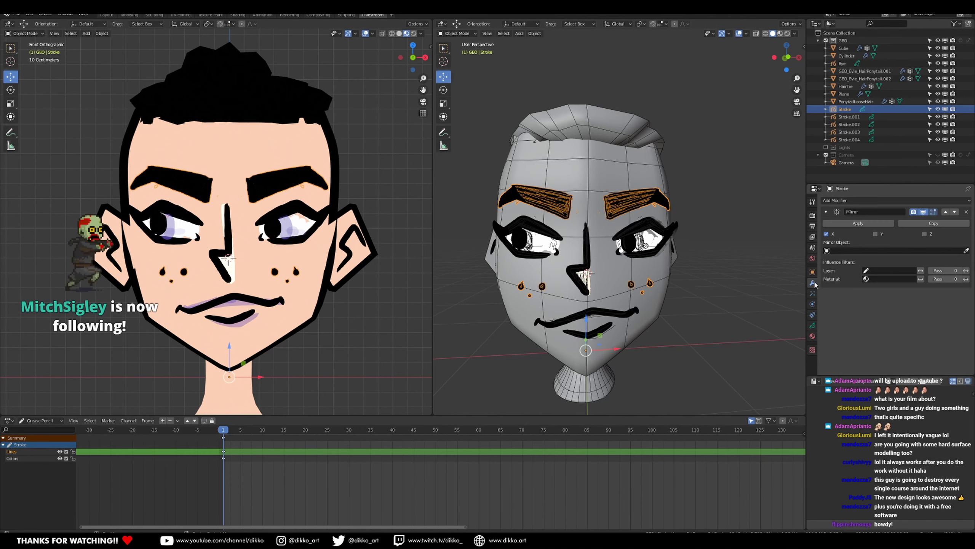
key(Tab)
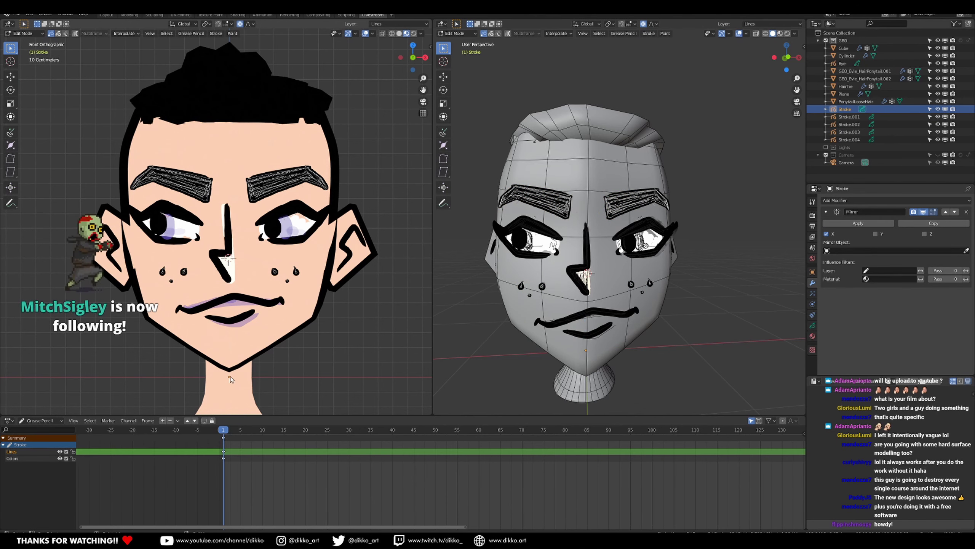
key(a)
key(alt+a)
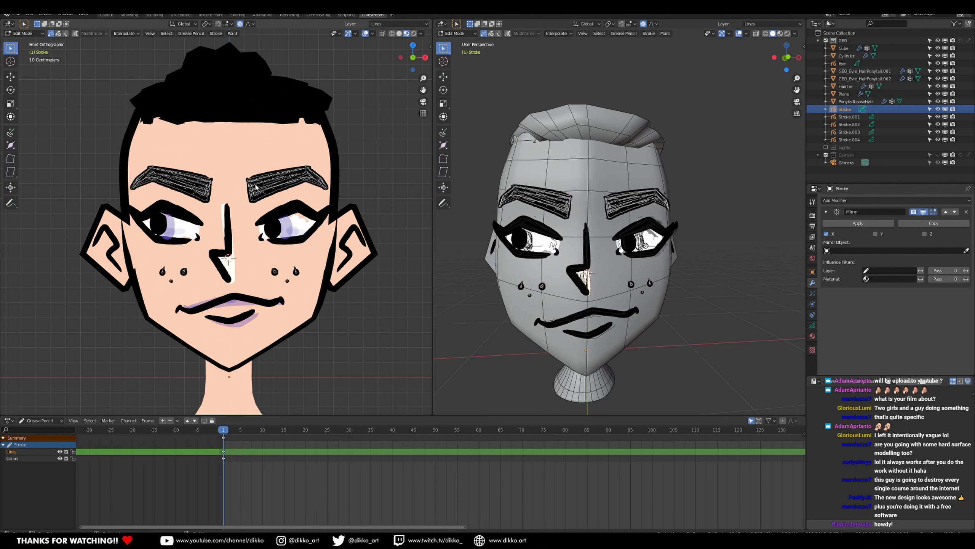
key(b)
drag(339, 208, 339, 209)
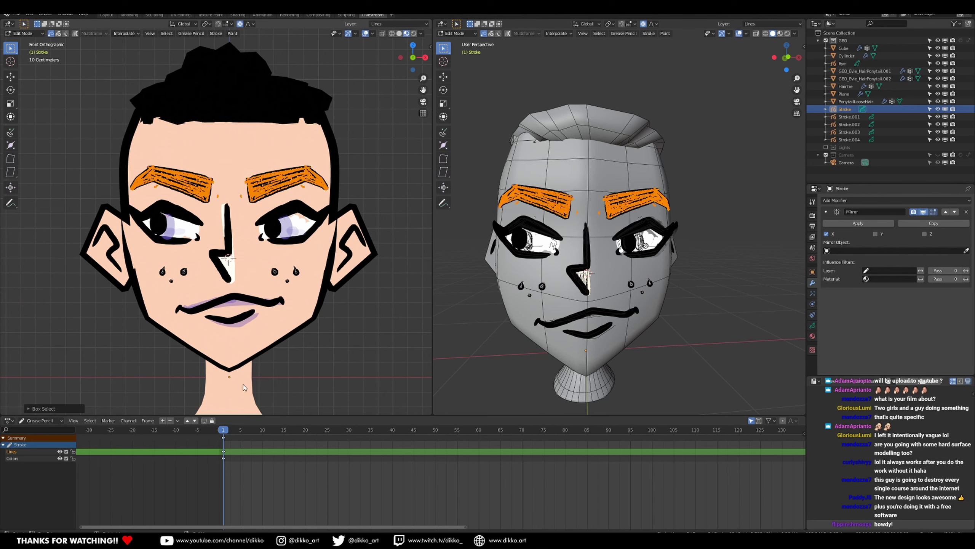
click(228, 430)
drag(231, 429, 232, 430)
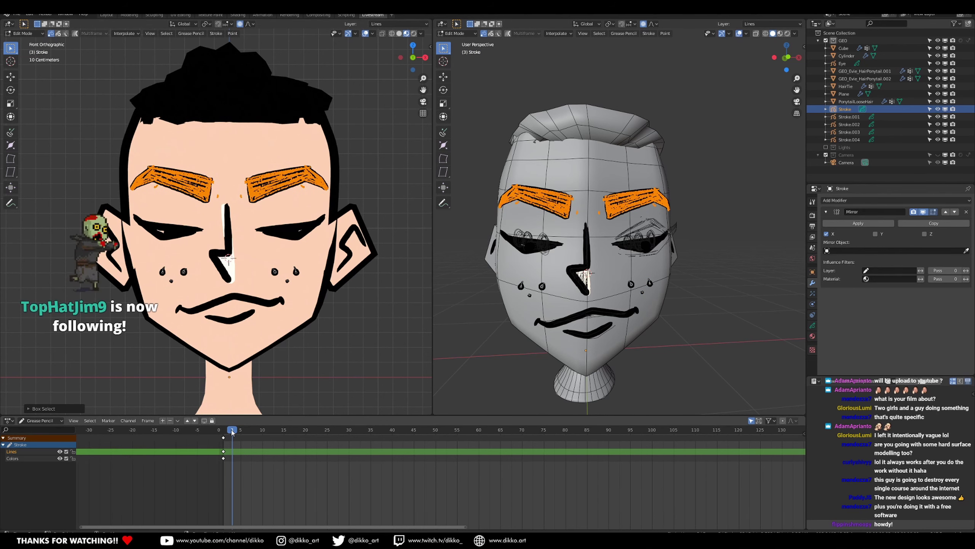
key(alt+Tab)
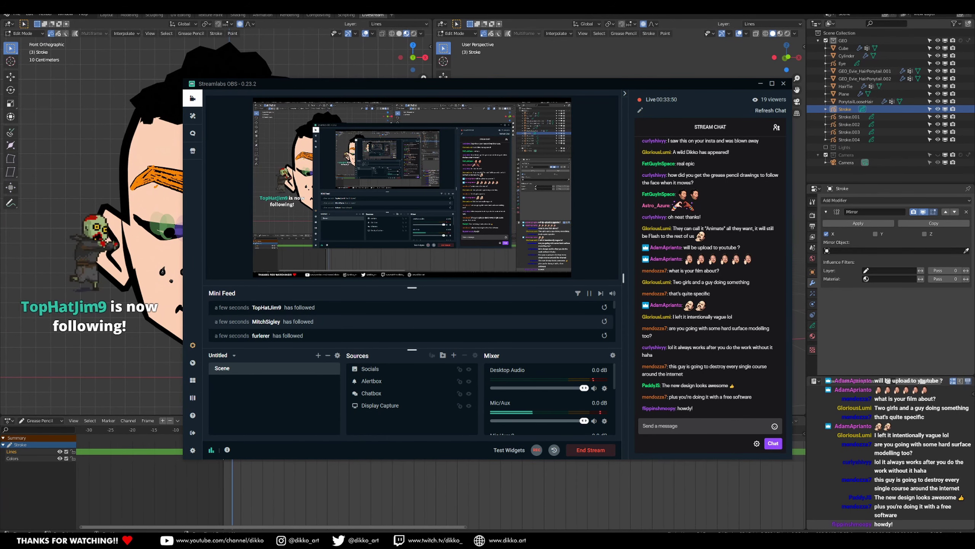
key(alt+Tab)
key(g)
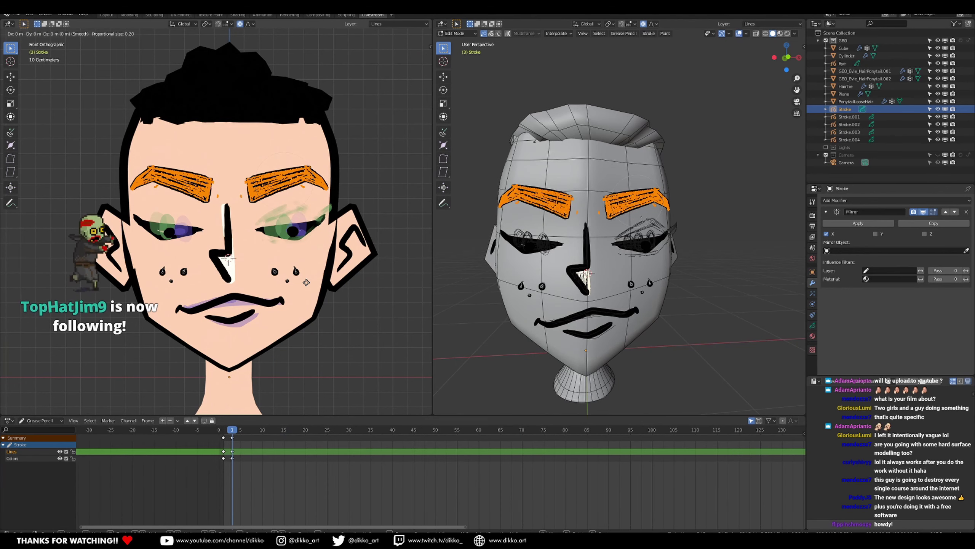
key(Escape)
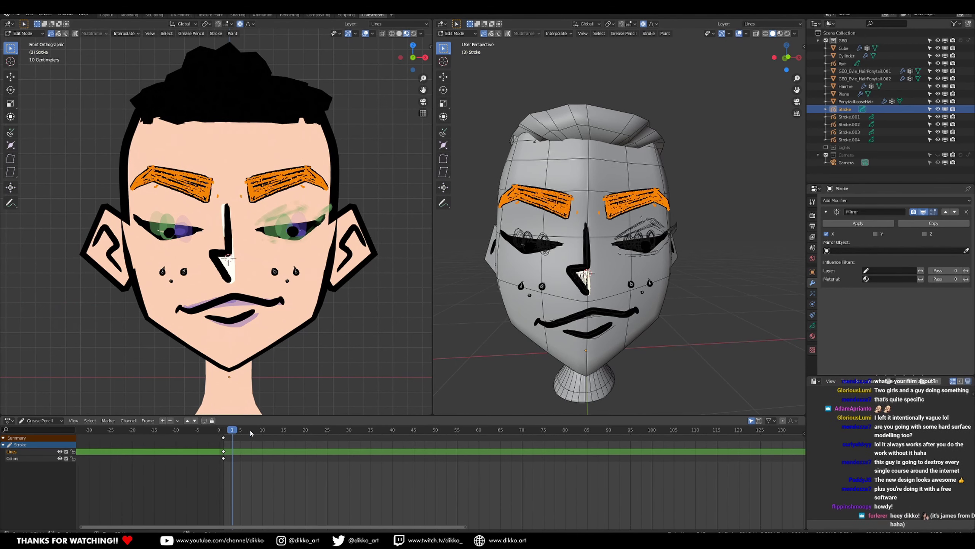
Move the selected eyebrow strokes downward on frame 4.
click(235, 430)
key(g)
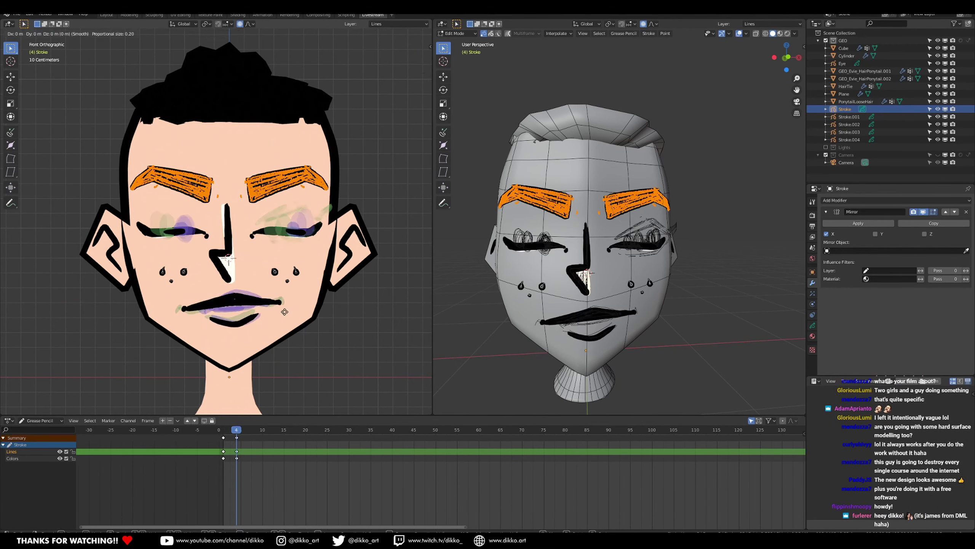
click(280, 357)
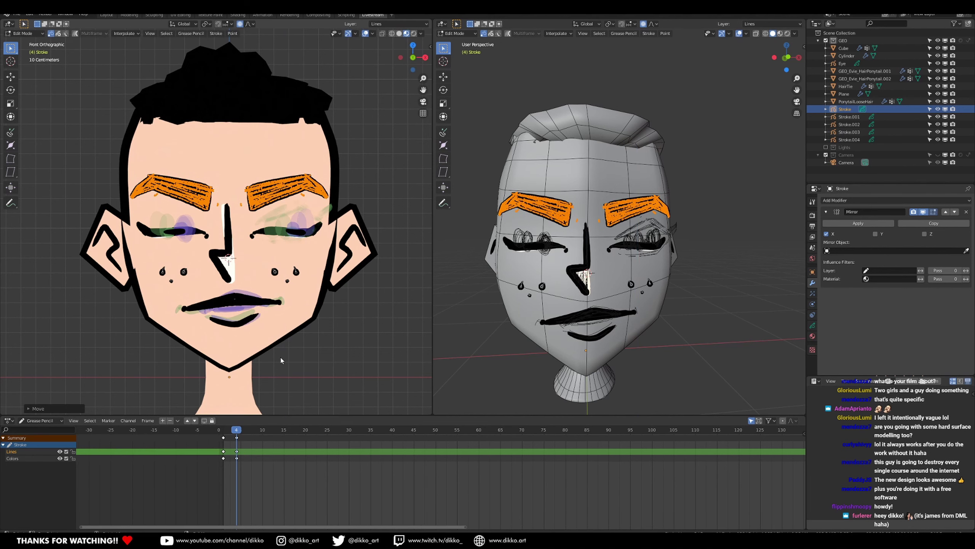
Lower the eyebrow strokes slightly on frame 3.
mouse_move(229, 432)
mouse_down()
mouse_move(220, 433)
mouse_move(232, 437)
mouse_up()
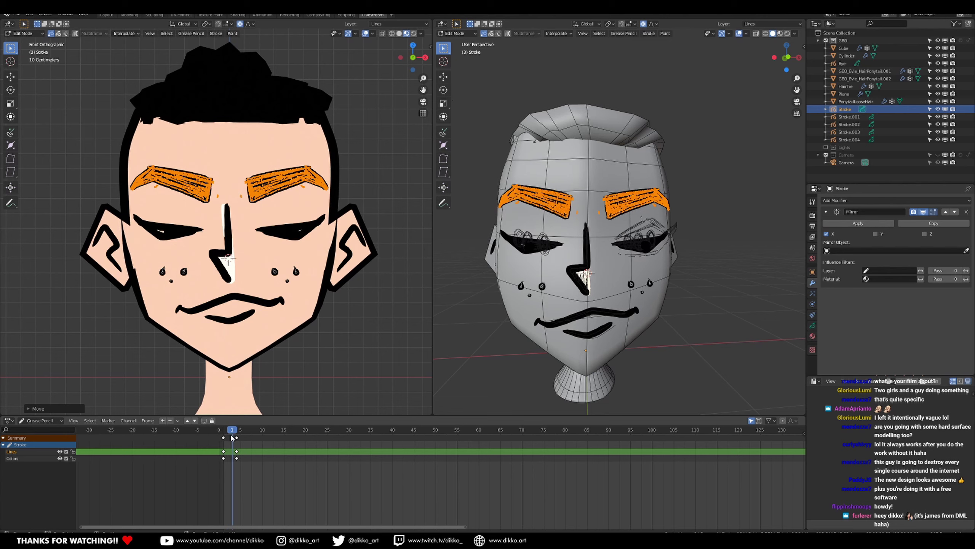
key(g)
key(Escape)
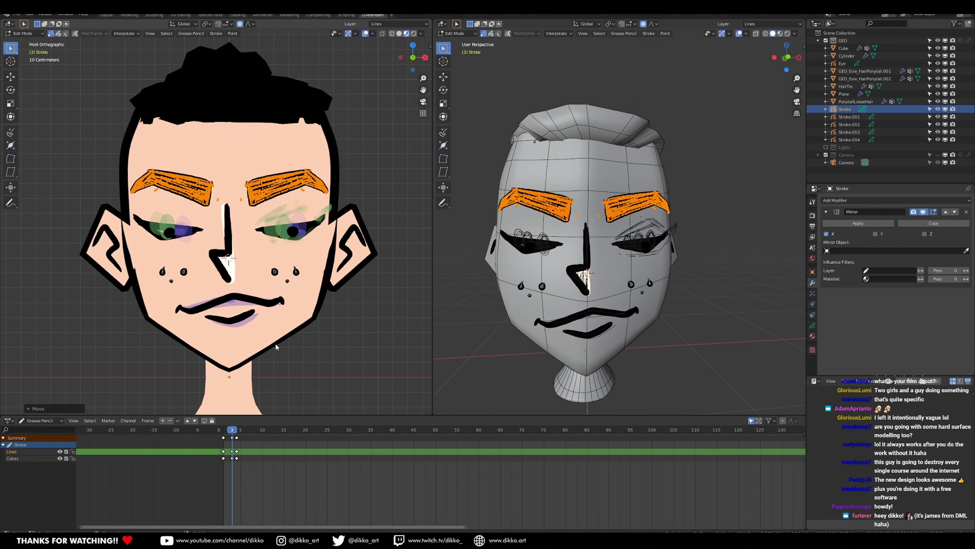
Shift the eyebrow keyframe on frame 4 to frame 5 and go to that frame.
click(237, 438)
key(g)
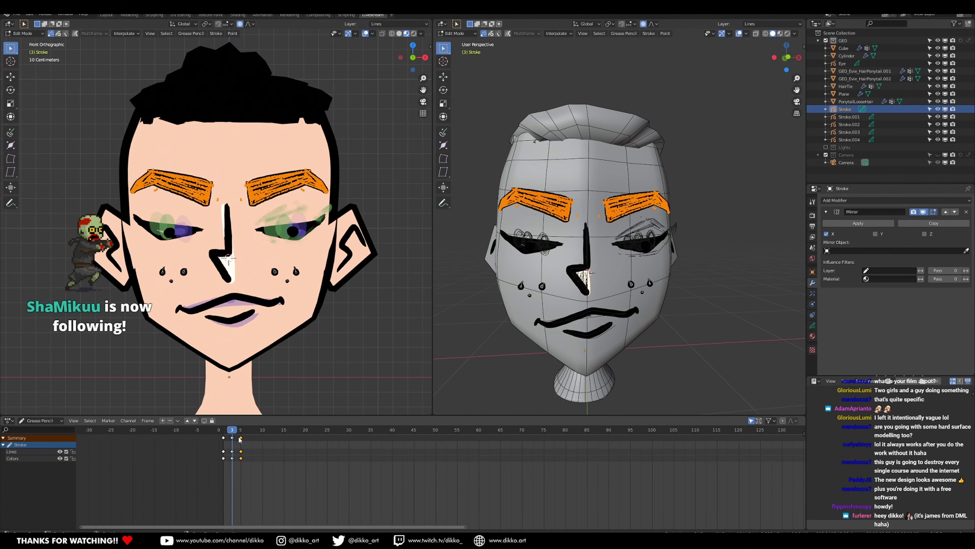
click(241, 437)
key(Up)
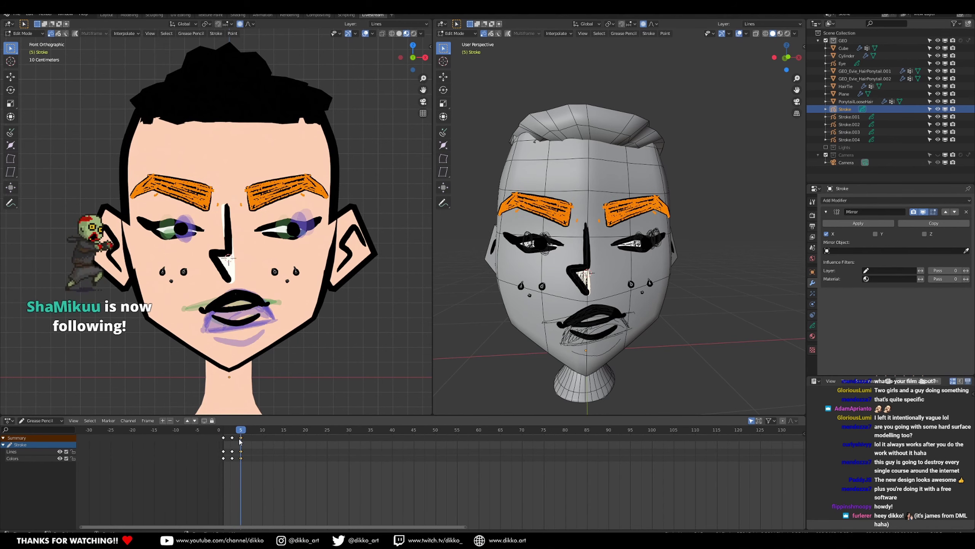
key(alt+Tab)
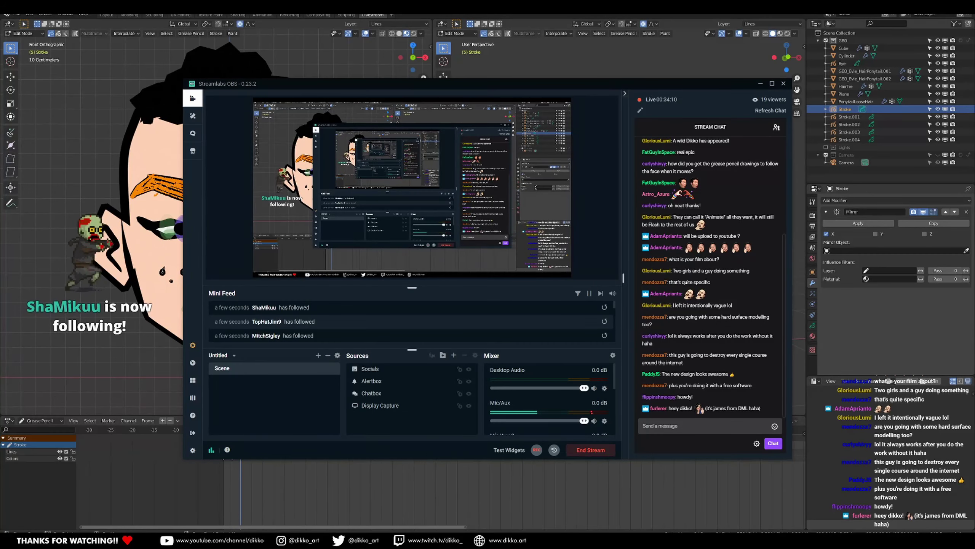
key(alt+Tab)
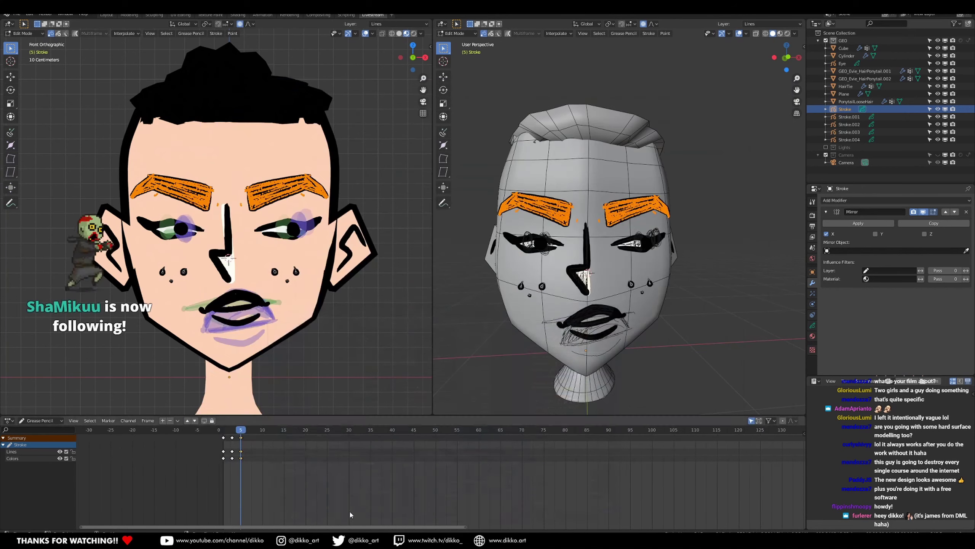
Raise the eyebrows about 0.12 m along the Z axis on frame 7.
key(Left)
drag(237, 440, 251, 440)
key(g)
key(z)
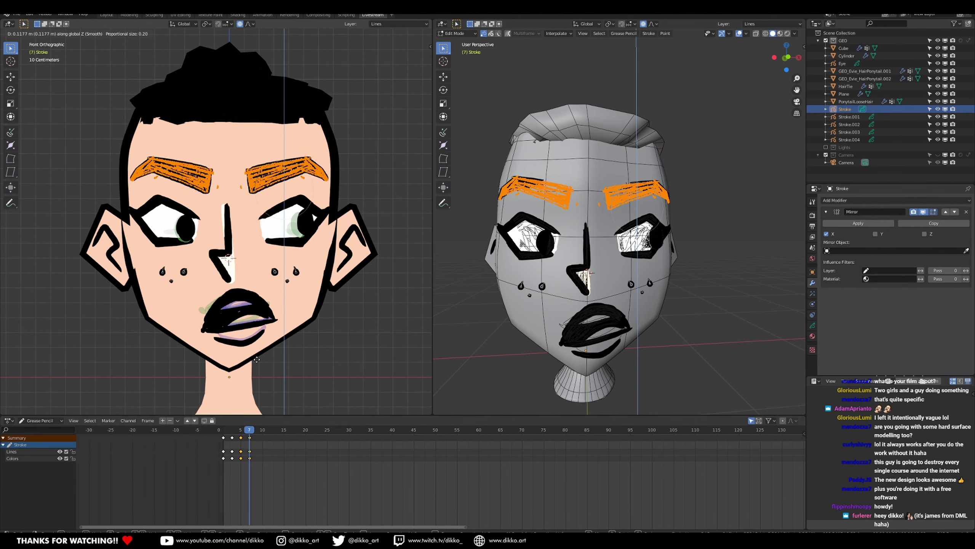
click(257, 360)
Set slightly lower eyebrow positions on frames 9 and 11.
click(245, 432)
mouse_move(245, 434)
mouse_down()
mouse_move(263, 434)
mouse_move(228, 438)
mouse_move(266, 438)
mouse_up()
key(i)
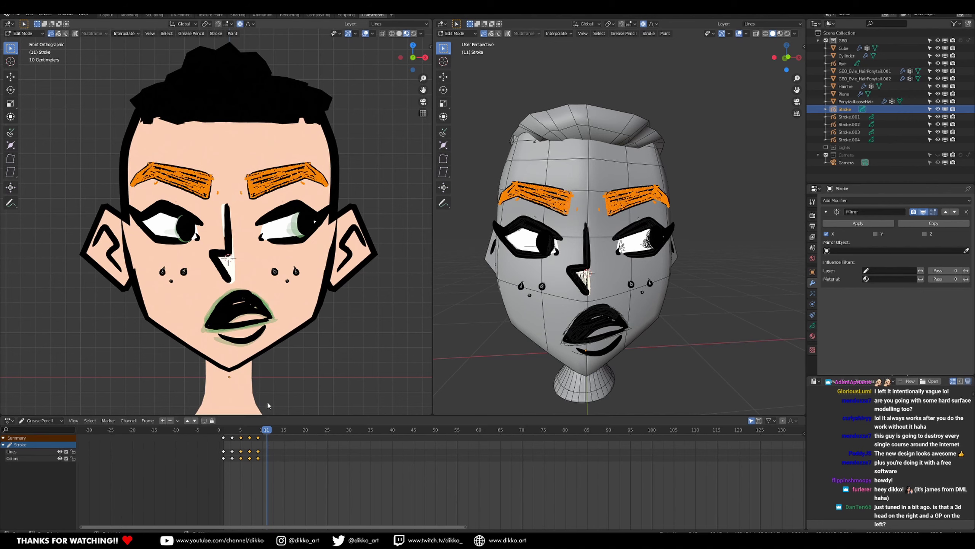
key(g)
click(274, 374)
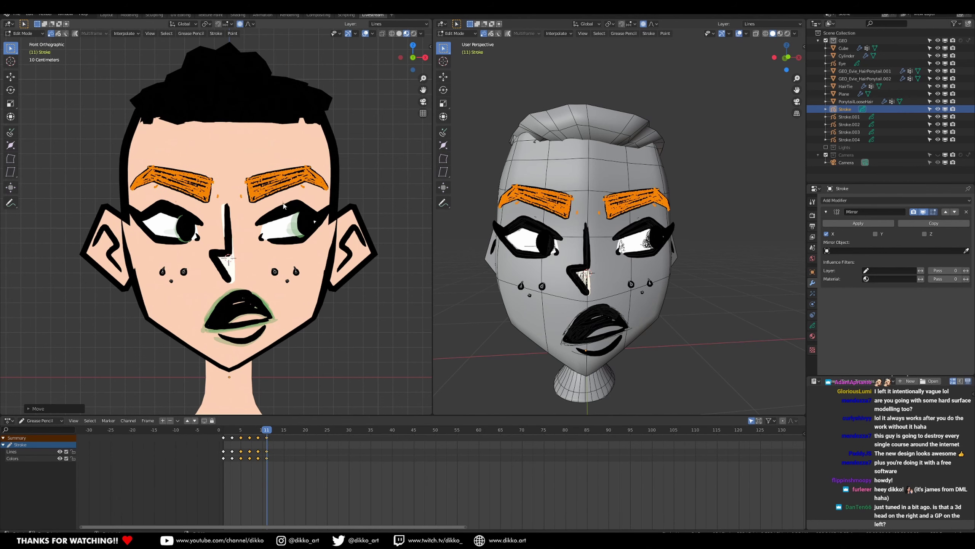
Reselect the eyebrow strokes and rotate them about 11 degrees on frame 11 to flatten their slant.
click(270, 189)
drag(239, 156, 264, 198)
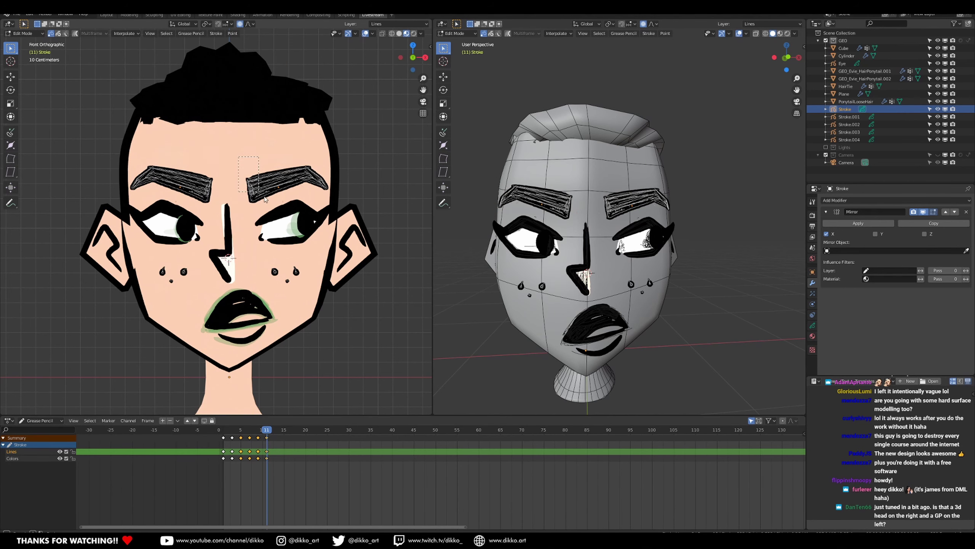
drag(341, 216, 341, 215)
key(r)
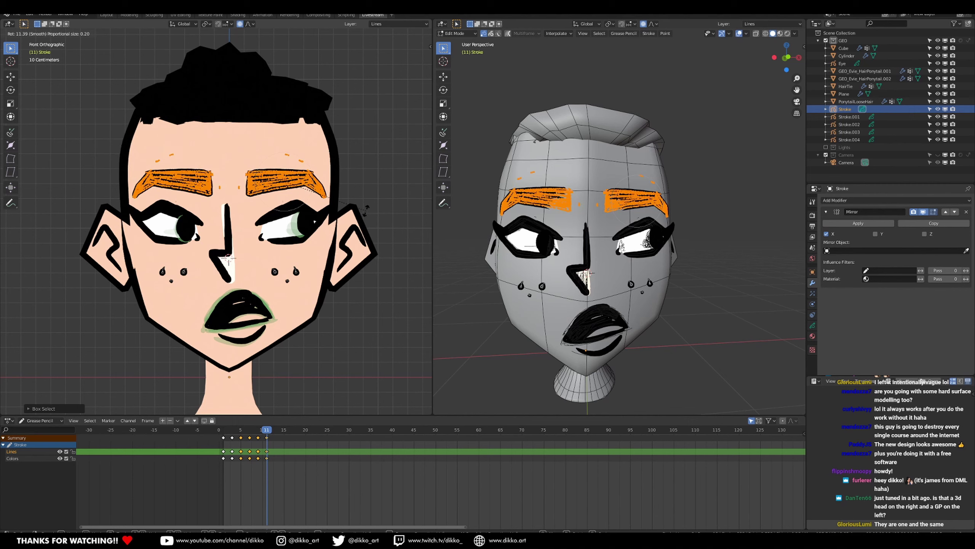
click(318, 300)
Flatten the eyebrows with a smaller rotation on frame 9 and tilt their inner ends downward on frame 5.
key(Left)
key(Left)
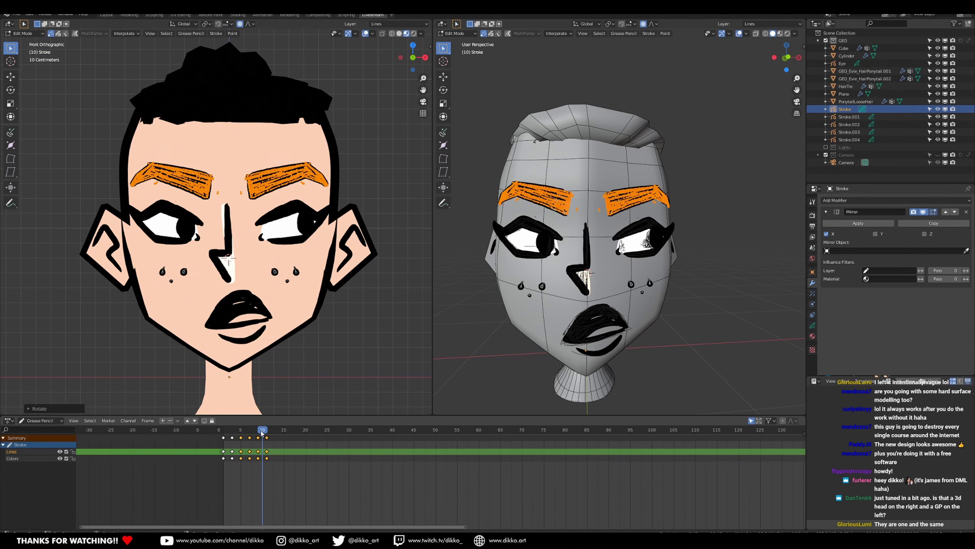
key(r)
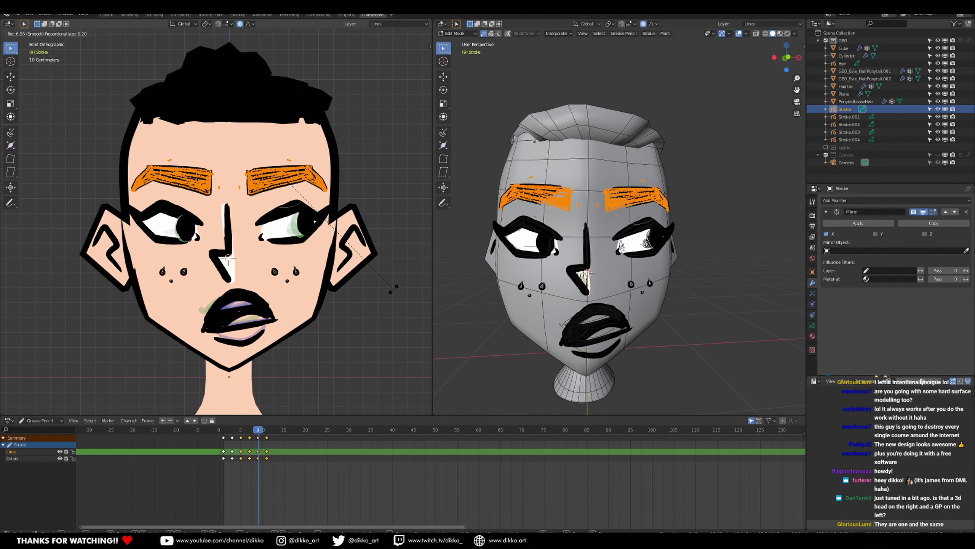
click(393, 289)
click(249, 431)
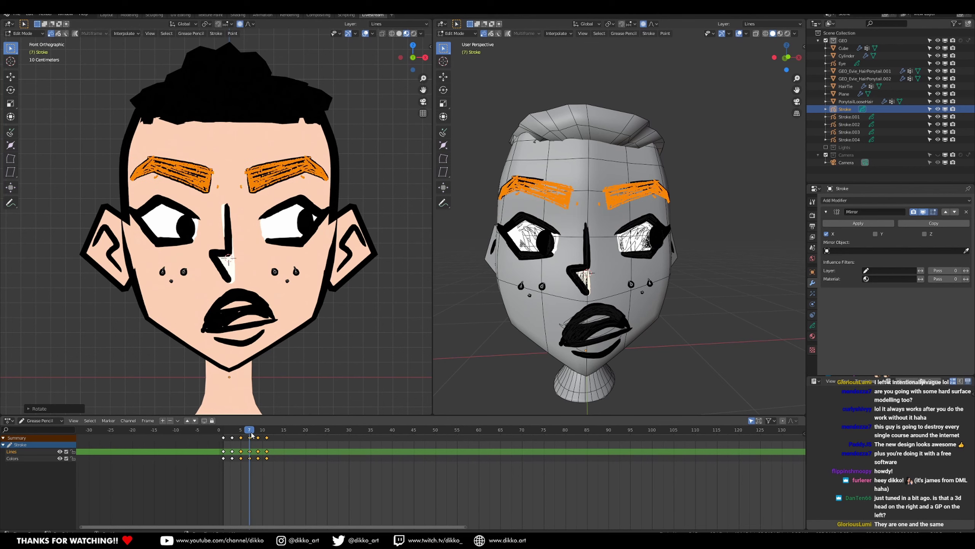
click(241, 431)
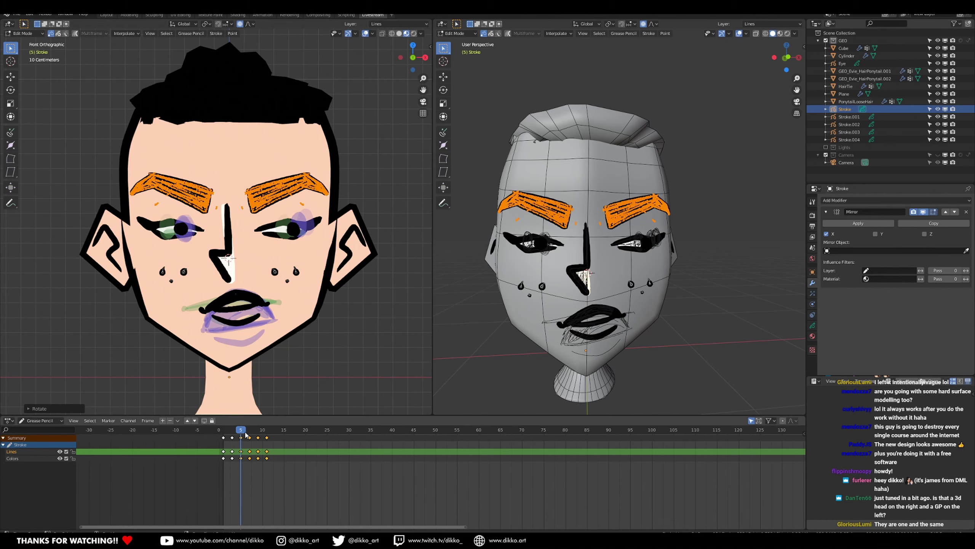
Hide the overlays in the front view and play the animation to review the eyebrow motion.
key(space)
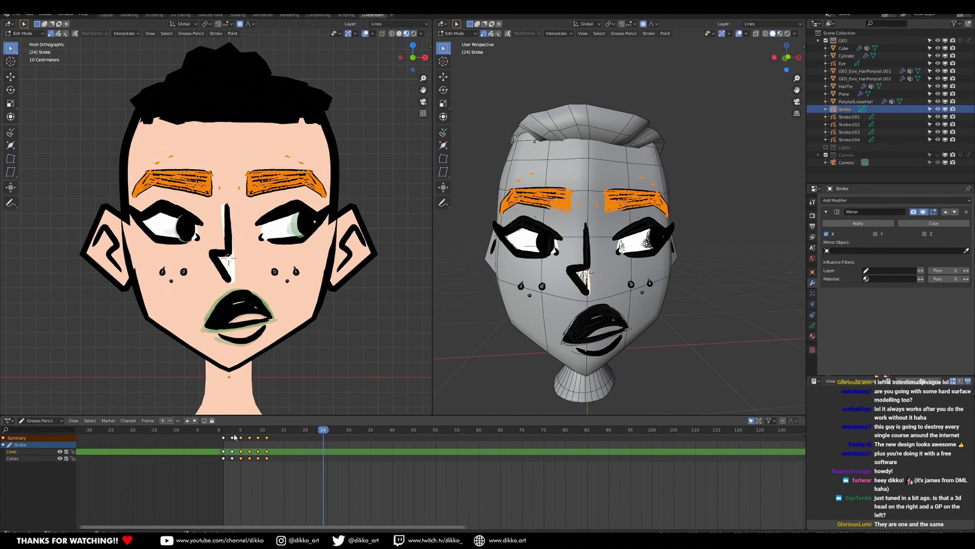
click(365, 34)
key(space)
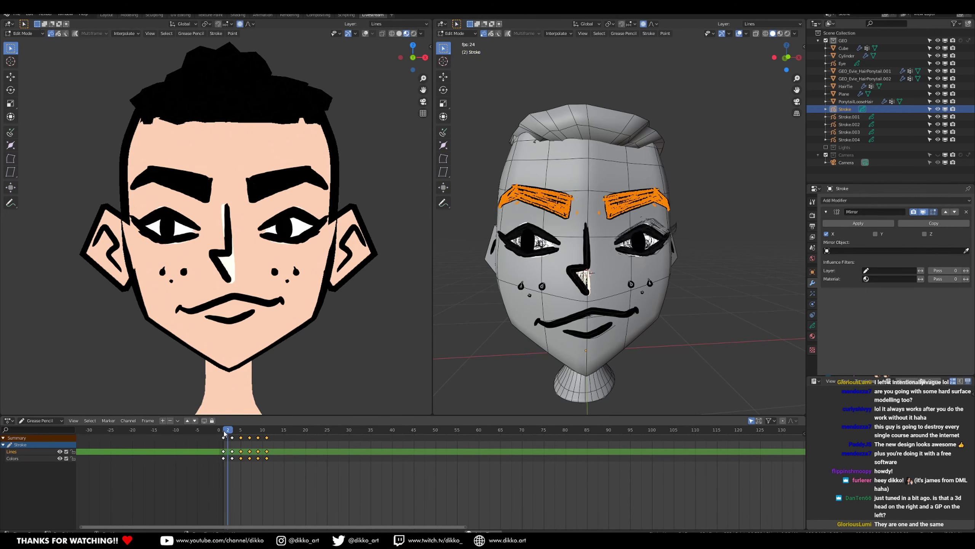
key(space)
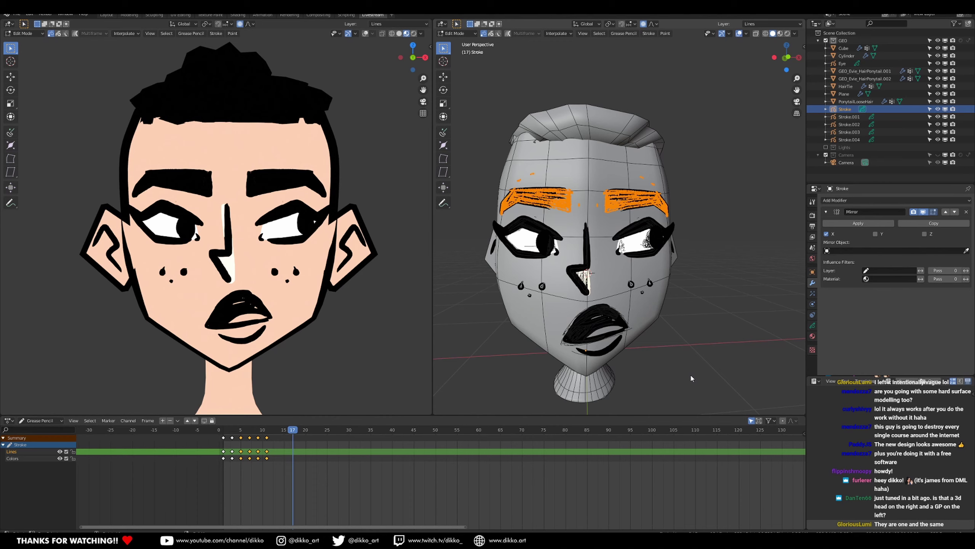
Return to Object Mode and select the head mesh in the perspective view.
middle_drag(648, 292, 766, 239)
key(Tab)
key(shift+space)
click(482, 75)
click(601, 206)
middle_drag(600, 206, 632, 214)
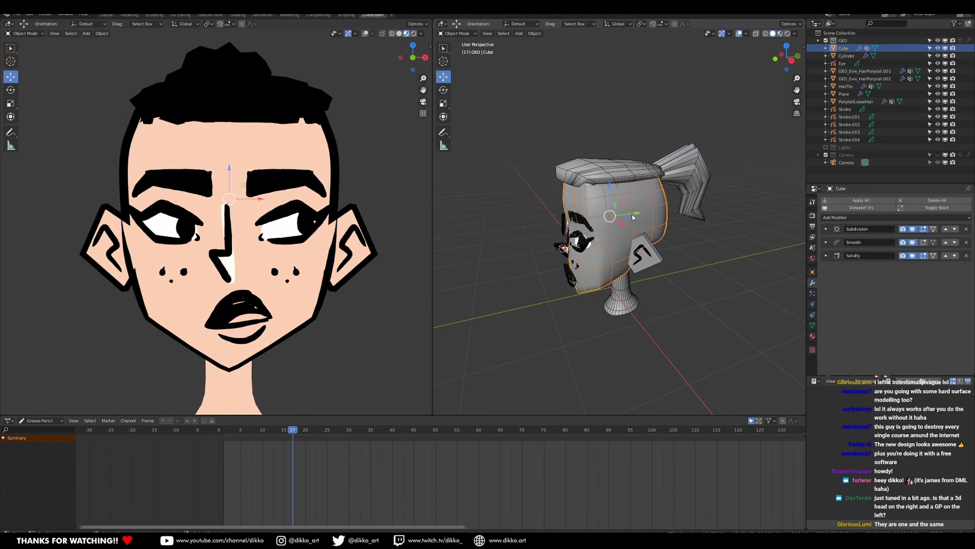
click(669, 221)
click(661, 227)
Examine the head mesh's skin and Toonline materials.
click(812, 337)
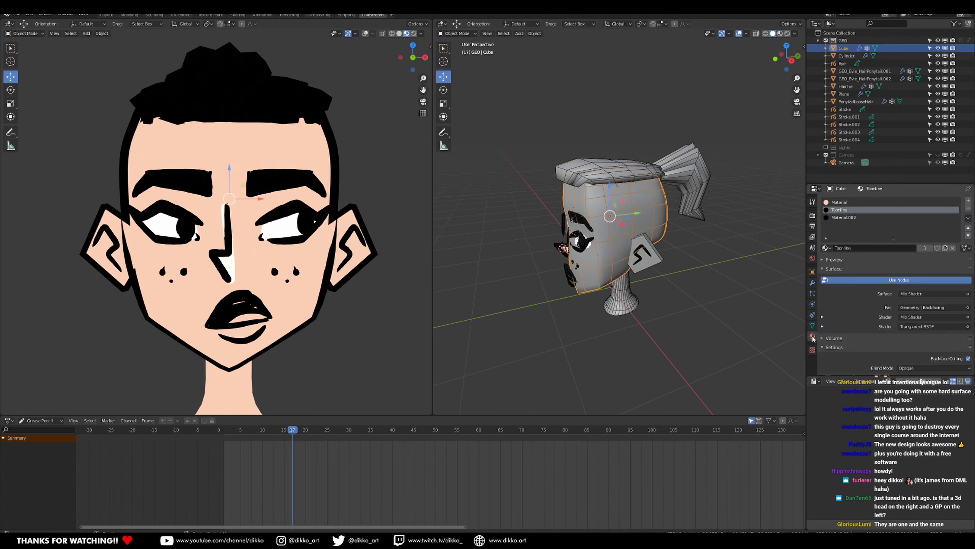
click(840, 203)
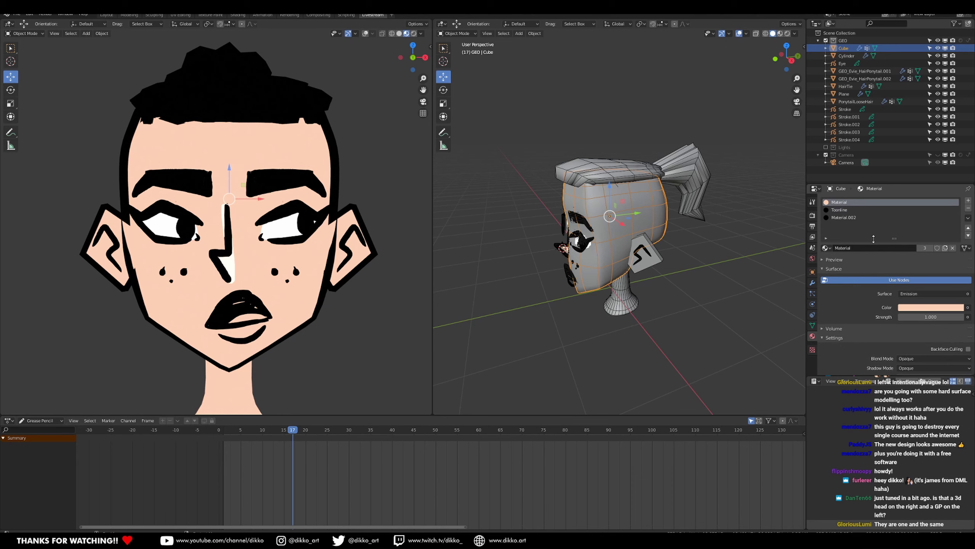
middle_drag(607, 235, 884, 228)
click(840, 209)
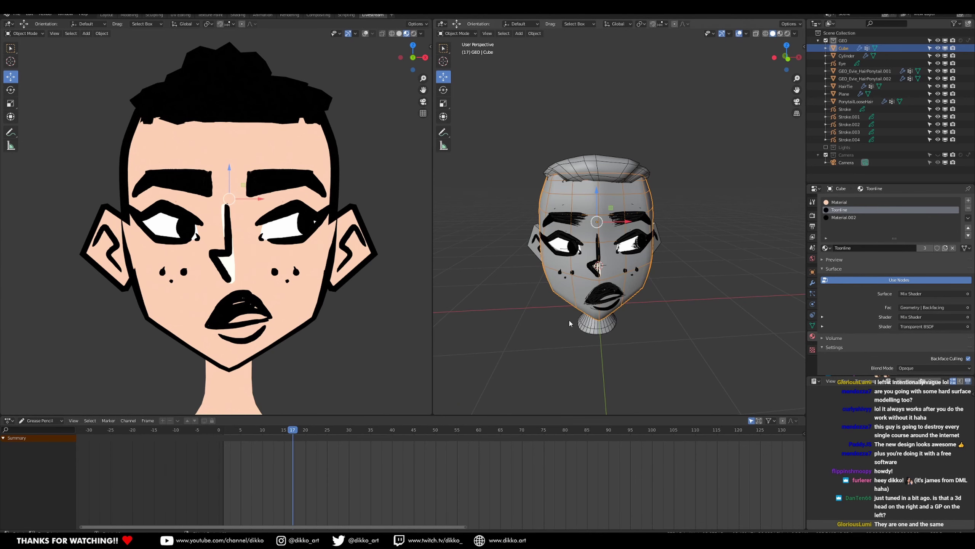
Show the head mesh's modifiers and replay the facial animation from its start to review the motion in the front view.
click(813, 283)
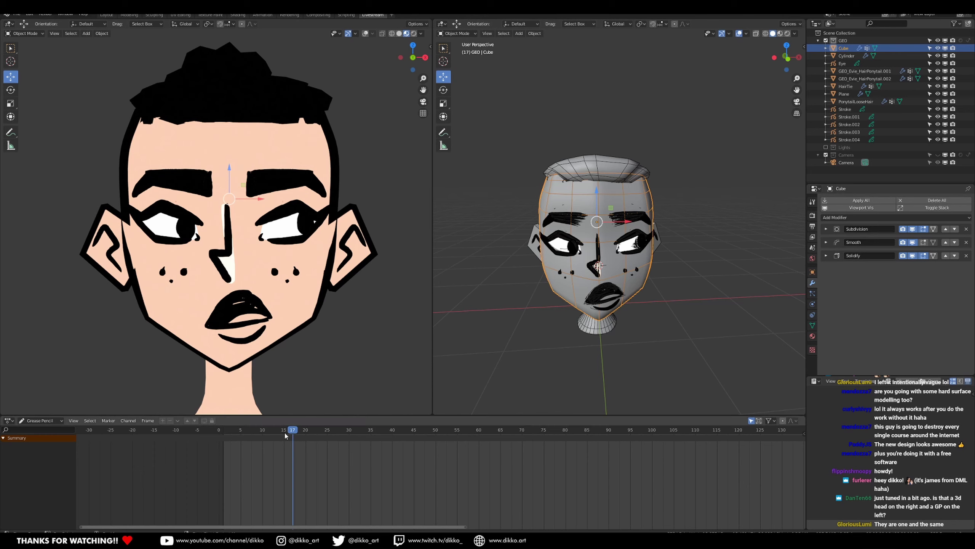
key(space)
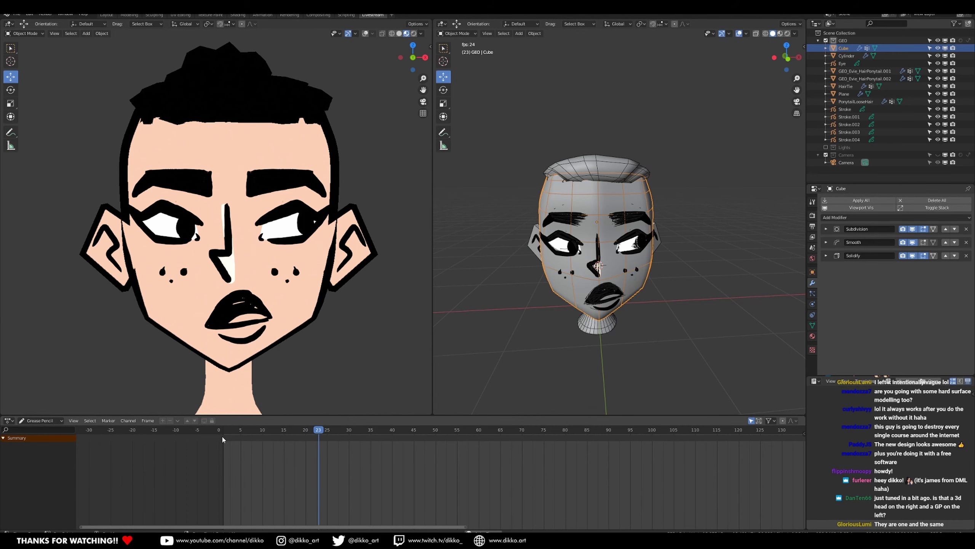
key(space)
click(224, 434)
key(space)
key(space)
click(220, 429)
key(space)
key(space)
Switch the shaded view to the scene camera, then scrub and play the animation from frame 1.
scroll(390, 272, down, 5)
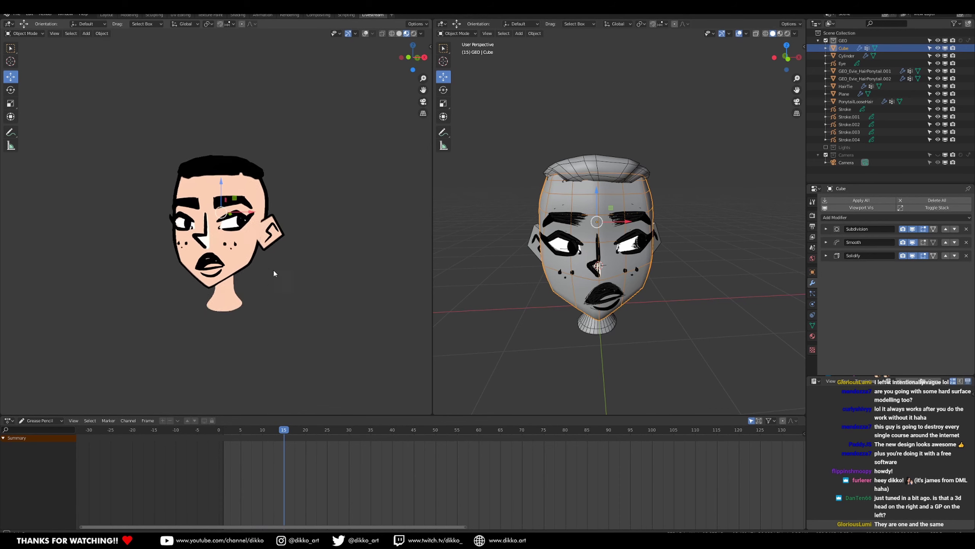
scroll(279, 274, down, 3)
key(KP_0)
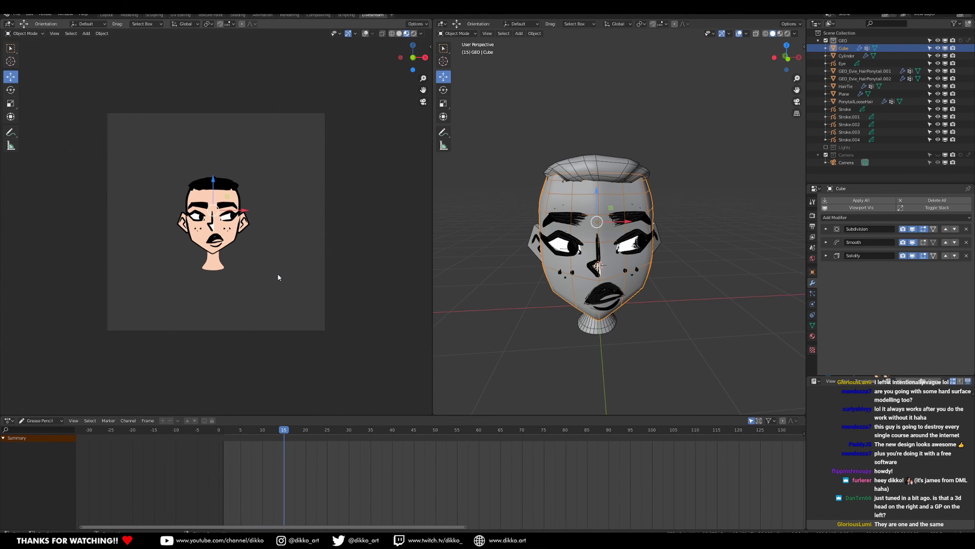
drag(218, 430, 236, 469)
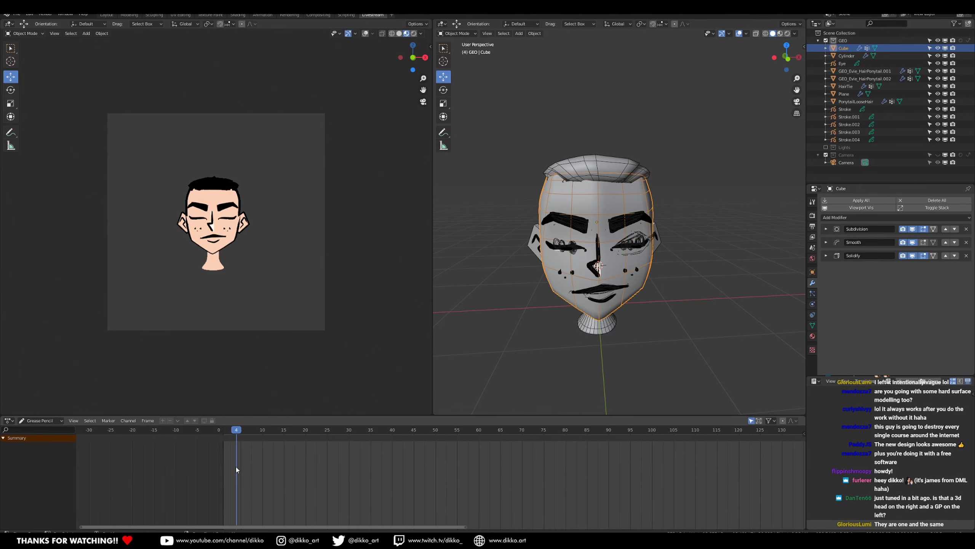
click(224, 430)
drag(224, 431, 229, 462)
key(space)
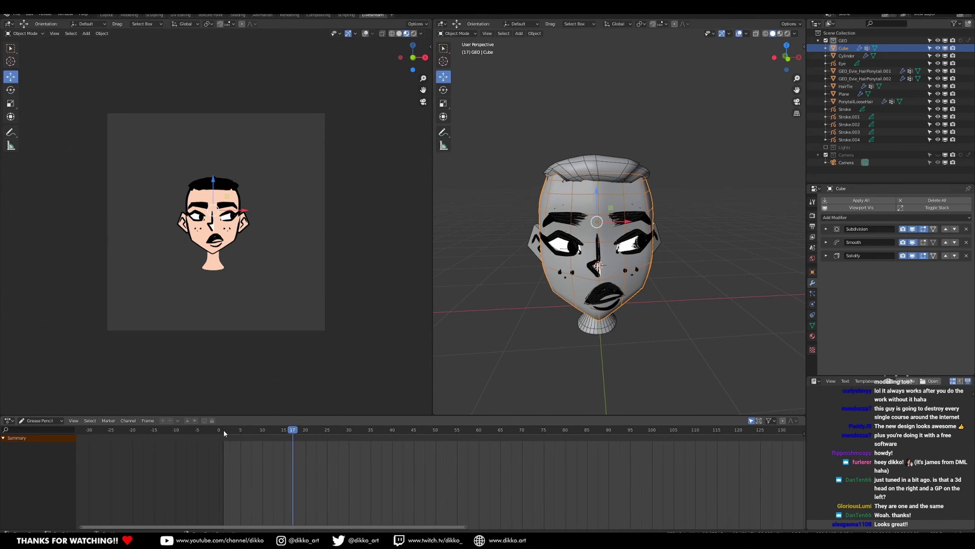
key(Escape)
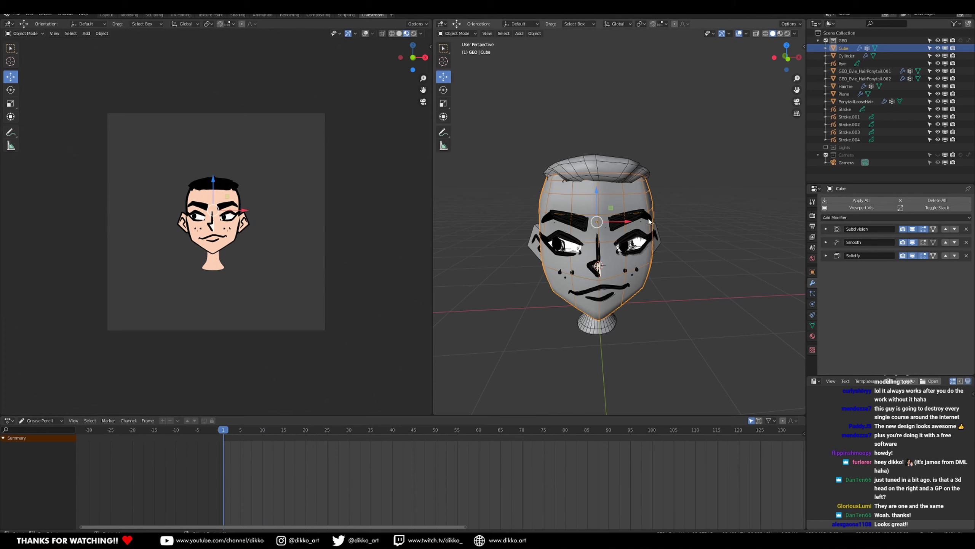
Reset the 3D cursor to the world origin and add a single-bone armature there.
middle_drag(630, 269, 615, 297)
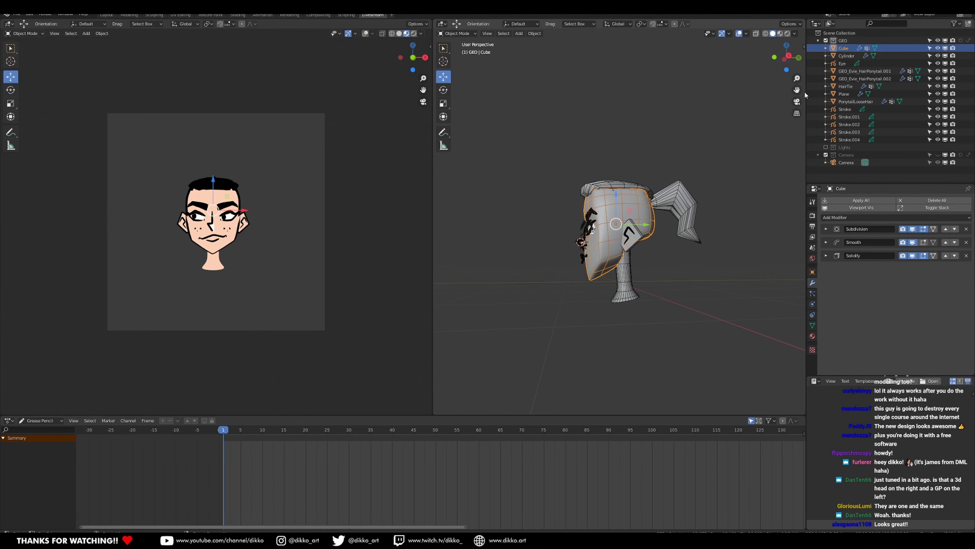
click(805, 48)
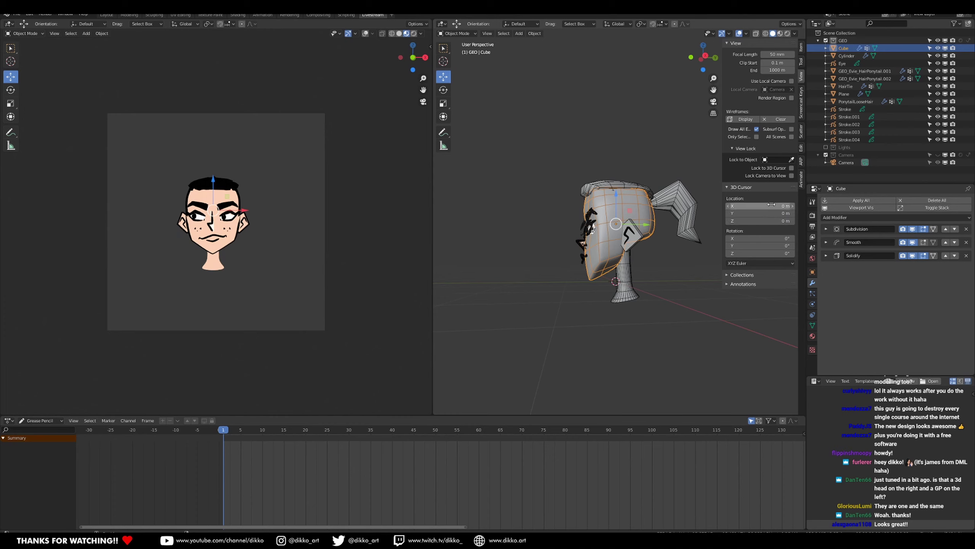
click(654, 313)
middle_drag(654, 313, 638, 291)
key(shift+a)
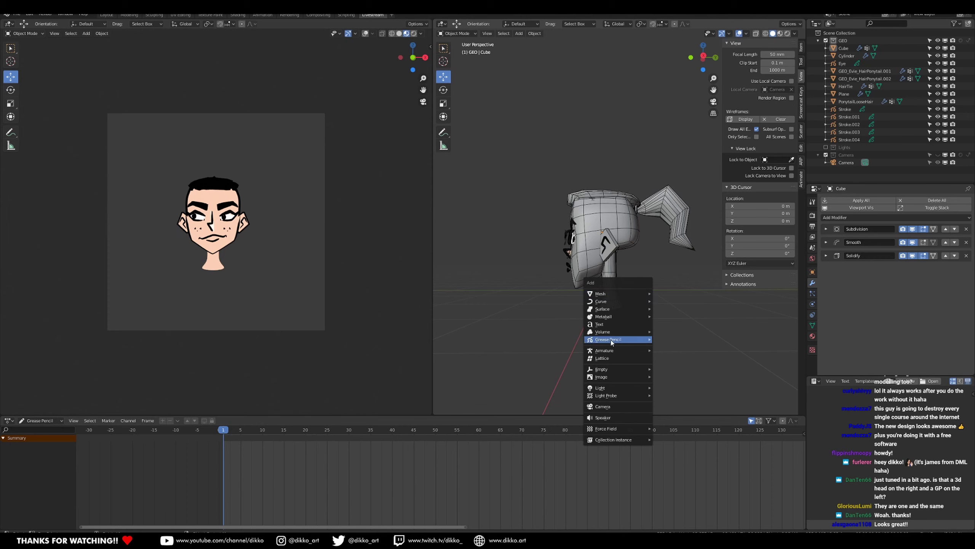
mouse_move(608, 351)
click(669, 350)
middle_drag(627, 320, 644, 319)
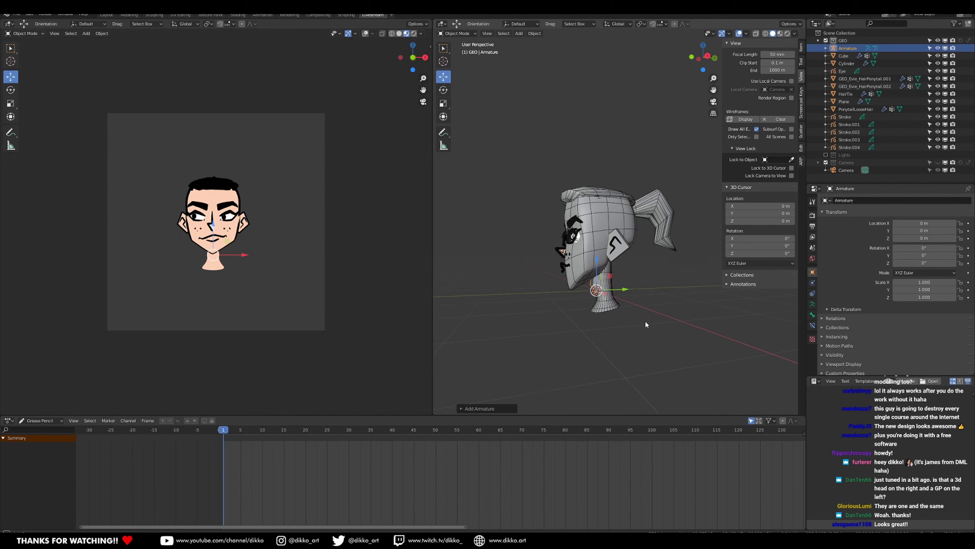
Set the armature's viewport display to In Front and display it as Wire.
click(841, 364)
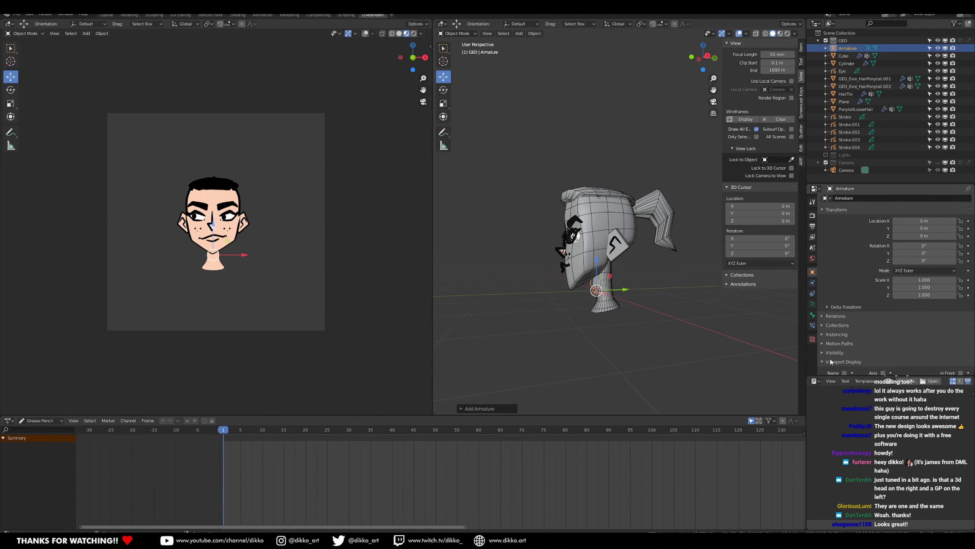
scroll(875, 358, down, 2)
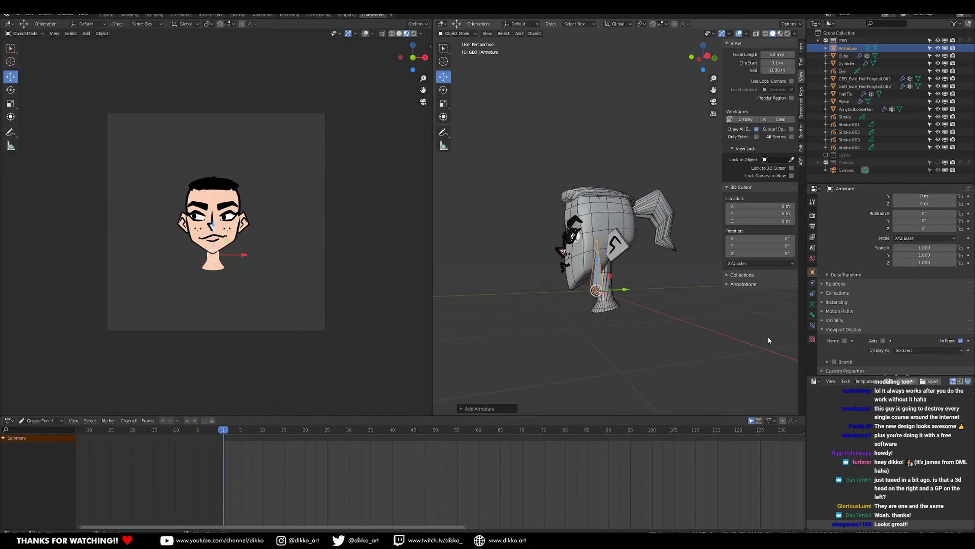
click(916, 350)
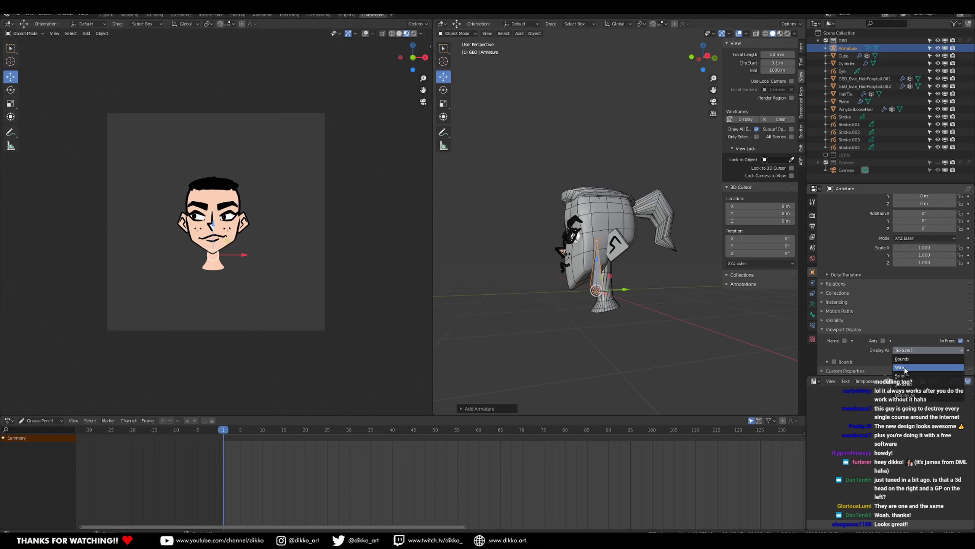
click(905, 367)
Move the armature to the base of the neck and extrude a second bone about 1.3 m straight up through the head in Edit Mode.
middle_drag(666, 288, 627, 320)
mouse_move(621, 324)
mouse_down()
mouse_move(634, 320)
mouse_move(610, 322)
mouse_up()
key(Tab)
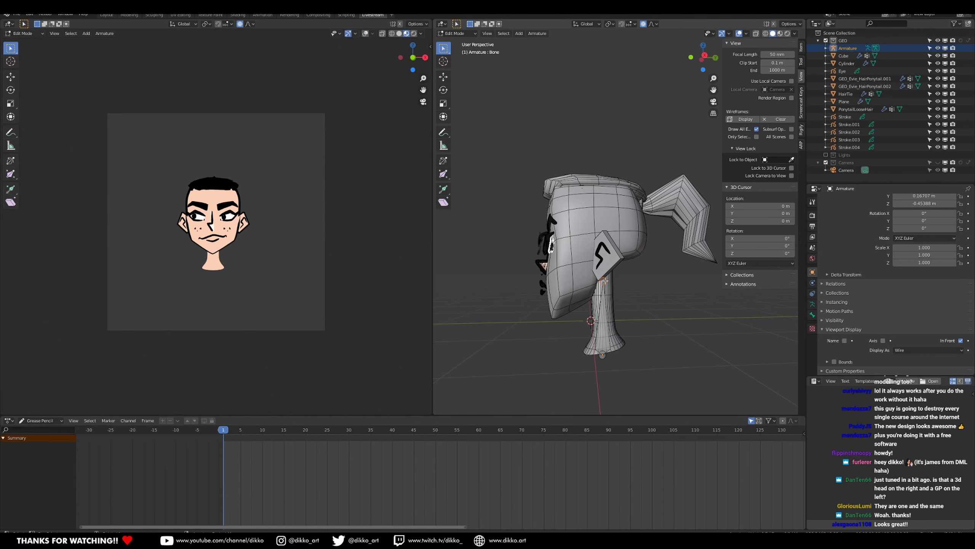
key(g)
key(z)
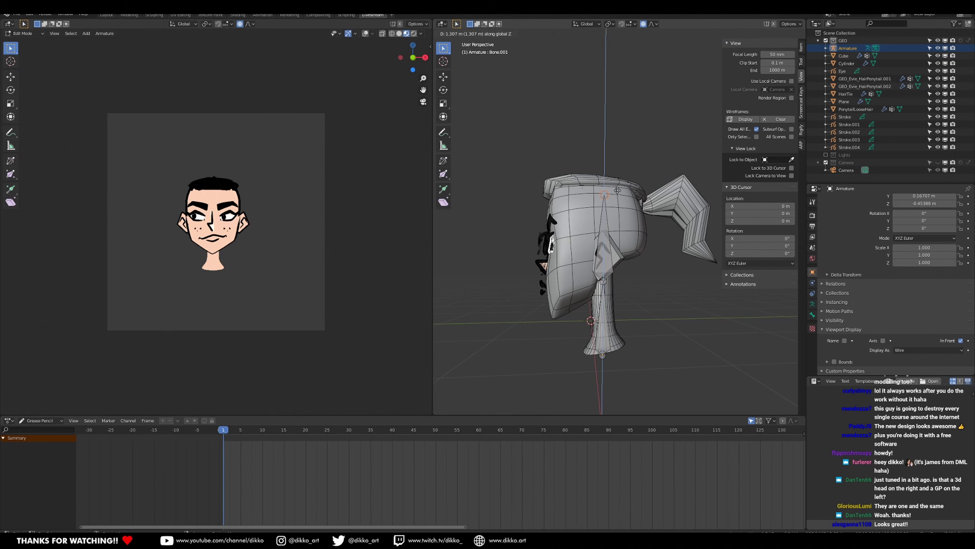
click(617, 189)
Shift the joint between the two bones forward and lower the head bone's tip to the crown, with proportional editing turned off.
middle_drag(619, 291, 605, 284)
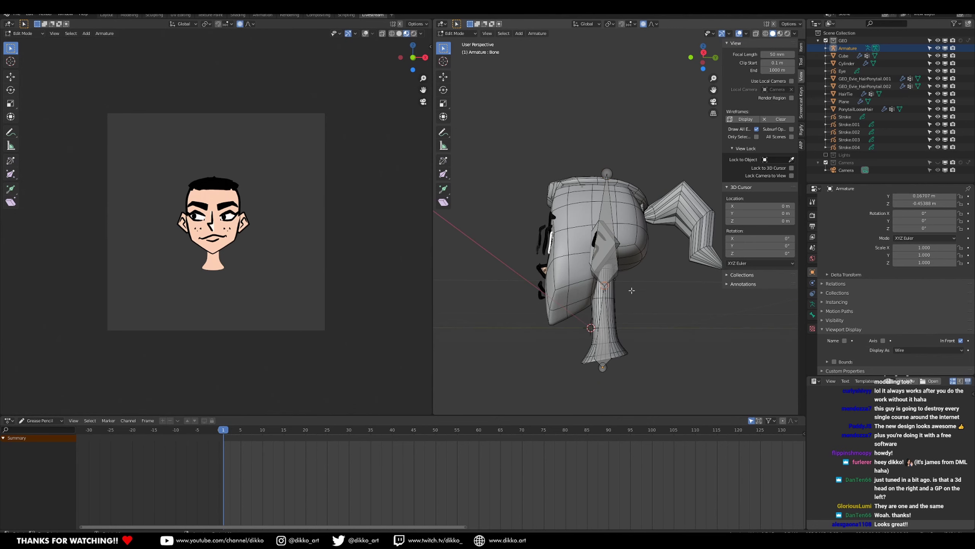
click(444, 77)
drag(632, 286, 621, 285)
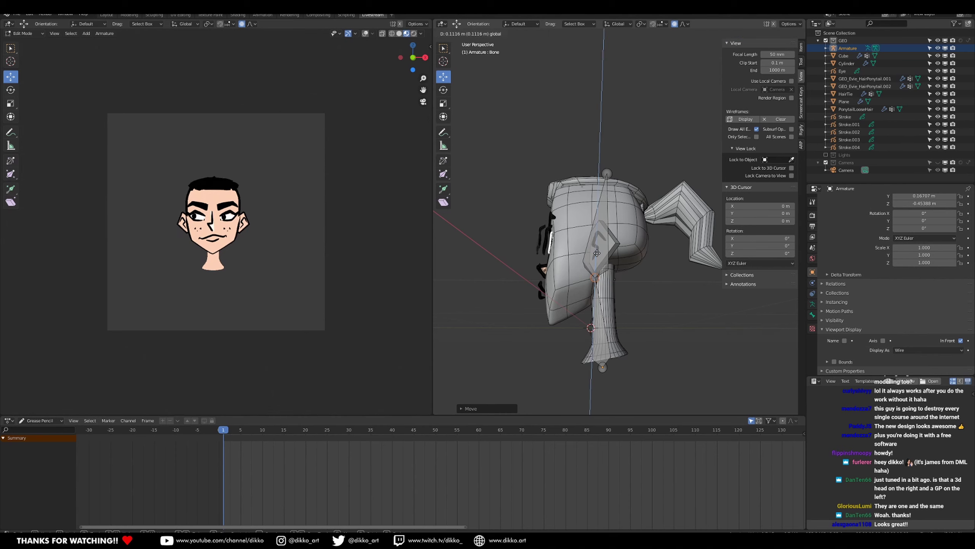
middle_drag(599, 267, 621, 279)
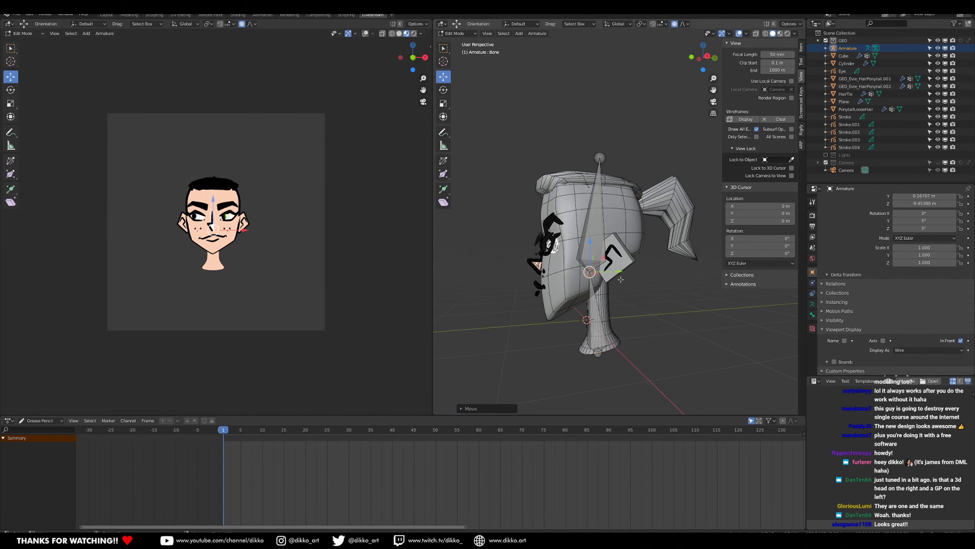
click(599, 163)
drag(600, 130, 599, 146)
key(o)
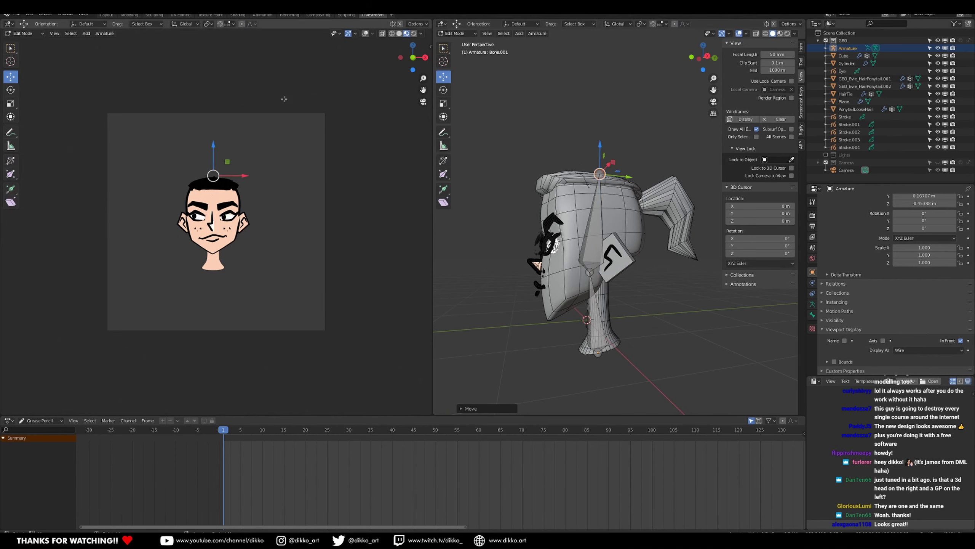
In Object Mode, select the neck, ear, head, ponytail and hair meshes and parent them to the armature with armature deformation.
click(457, 33)
click(455, 42)
middle_drag(578, 269, 602, 306)
click(605, 311)
shift+click(617, 270)
shift+click(621, 223)
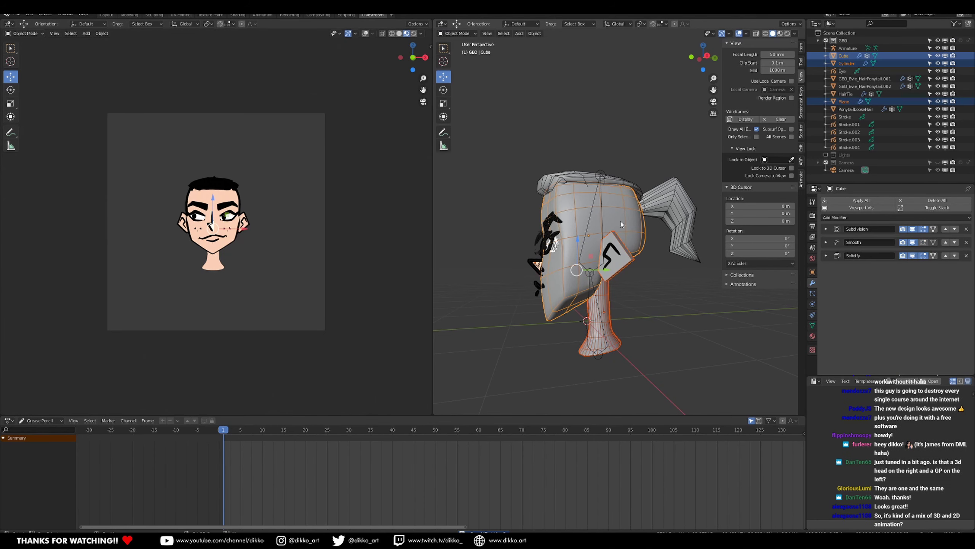
shift+click(666, 218)
shift+click(625, 186)
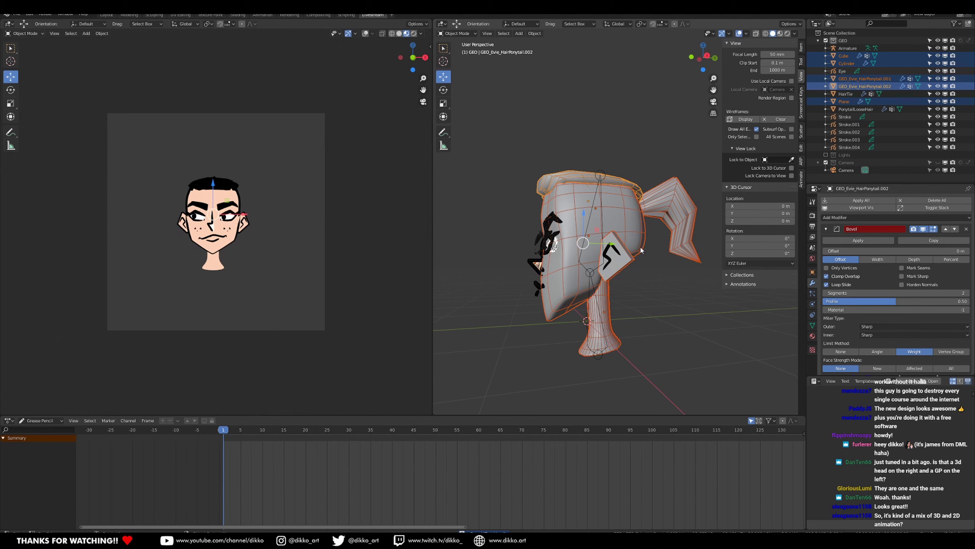
shift+click(604, 176)
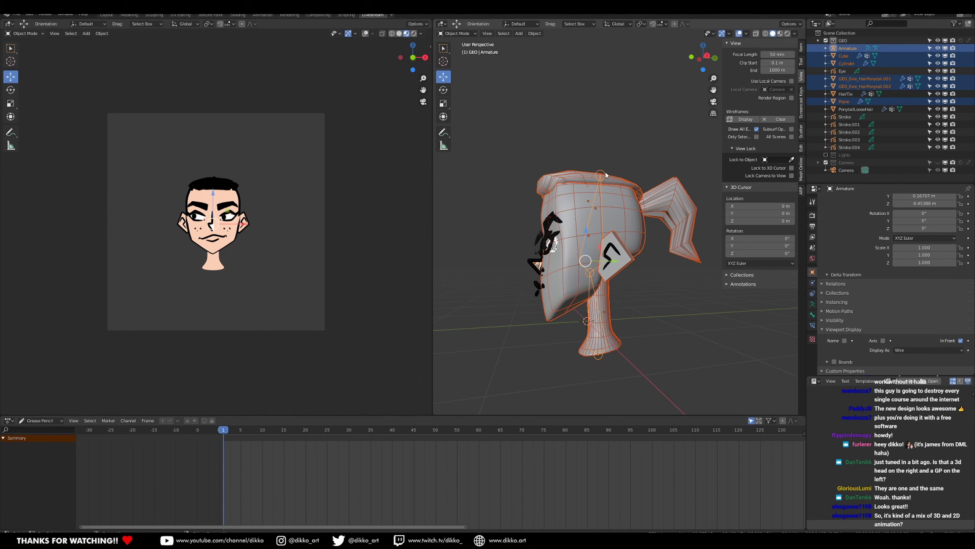
key(ctrl+p)
click(586, 224)
Rotate the head bone in Pose Mode to test the deformation of the head and ears, and undo the rotation.
middle_drag(585, 225, 603, 217)
click(600, 168)
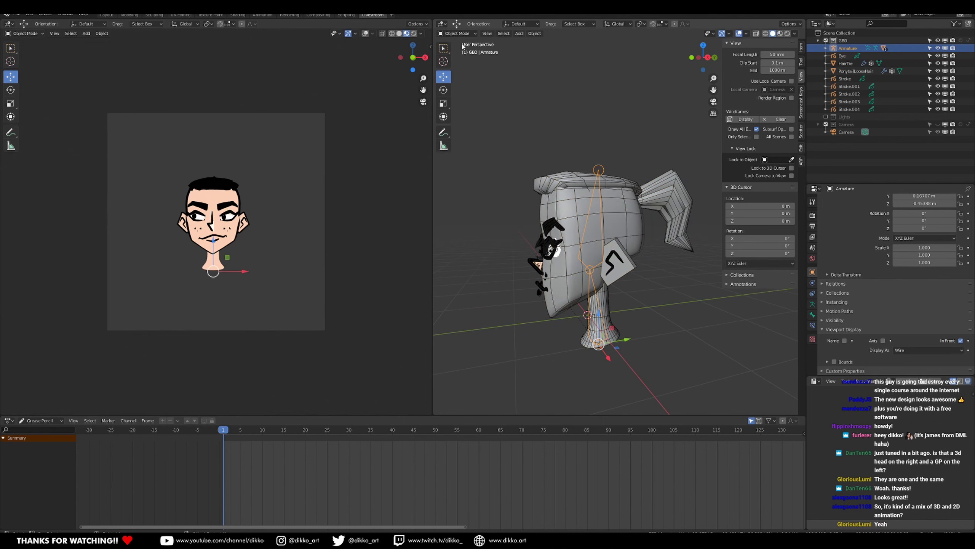
key(ctrl+Tab)
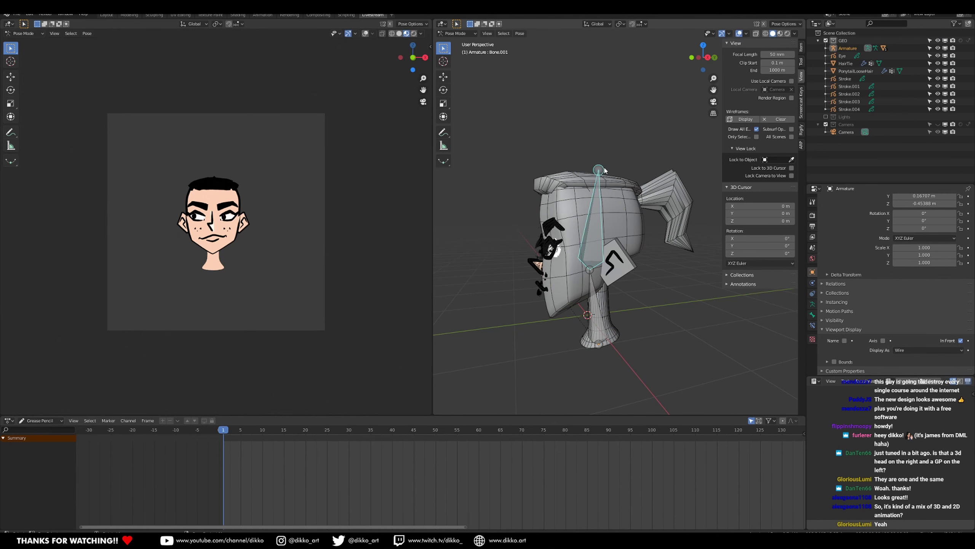
key(r)
key(z)
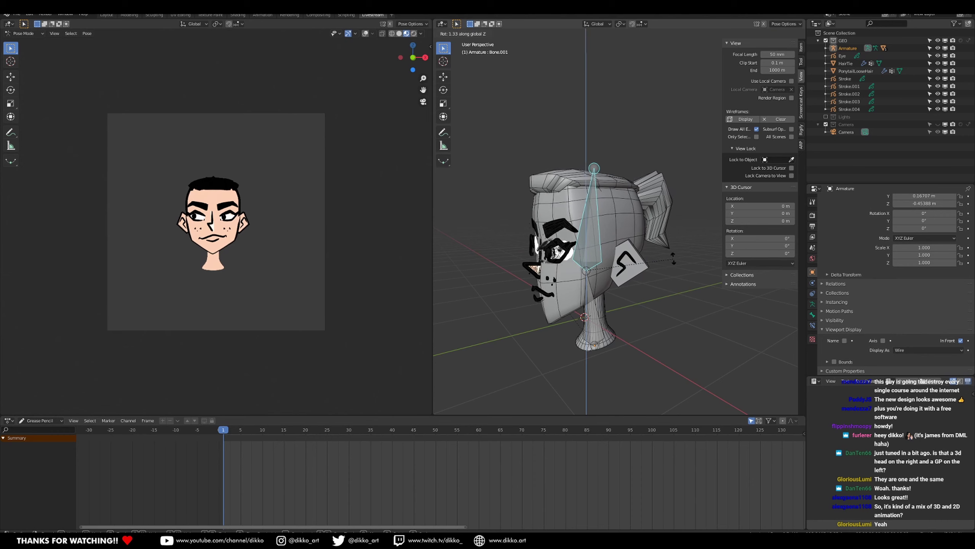
key(r)
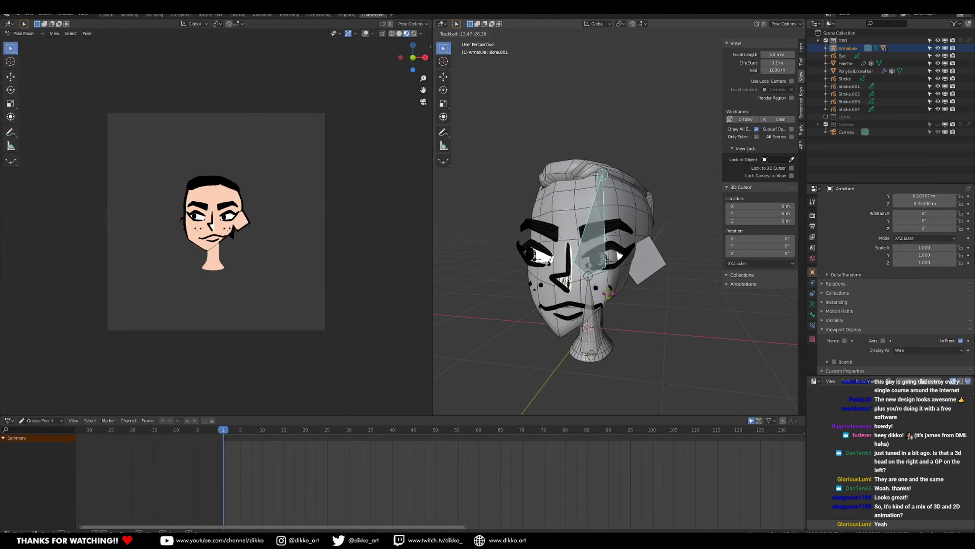
click(623, 285)
key(ctrl+z)
middle_drag(622, 280, 621, 219)
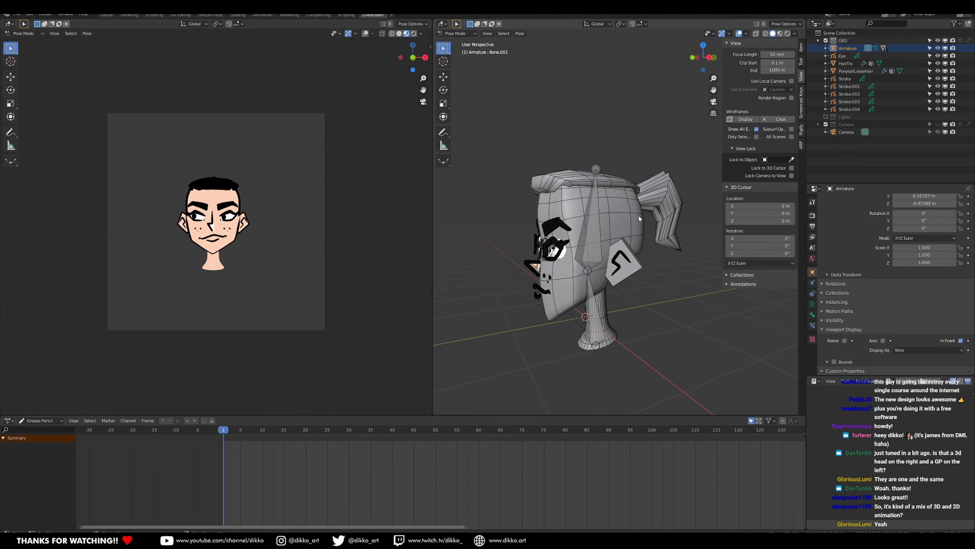
Open the head mesh's vertex groups and select all its vertices in Edit Mode with the Bone.001 group active.
click(461, 34)
click(455, 42)
click(611, 217)
click(812, 282)
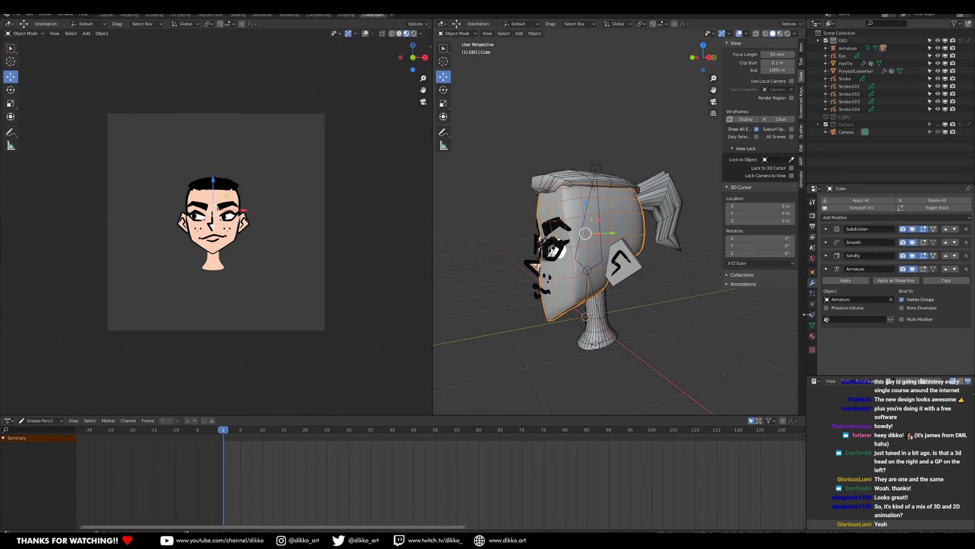
click(812, 326)
key(Tab)
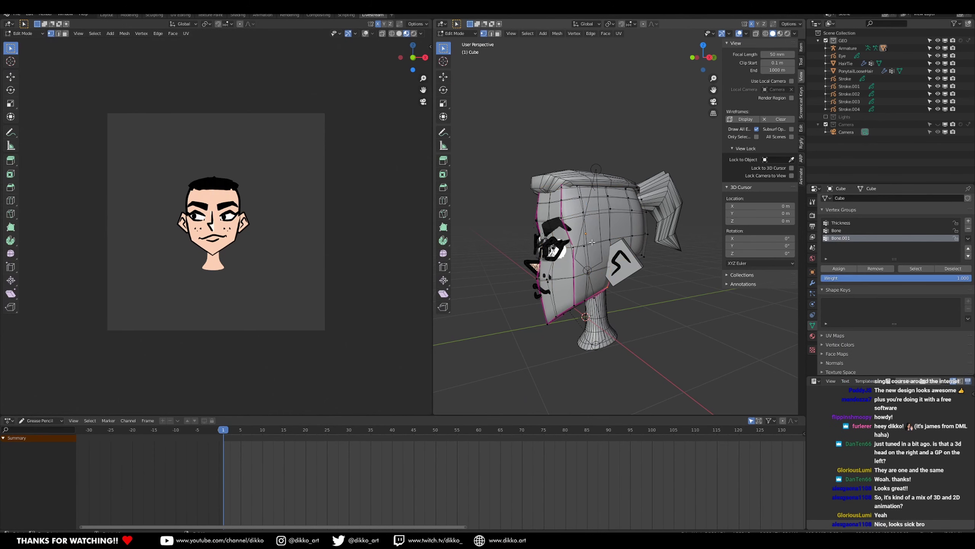
key(Tab)
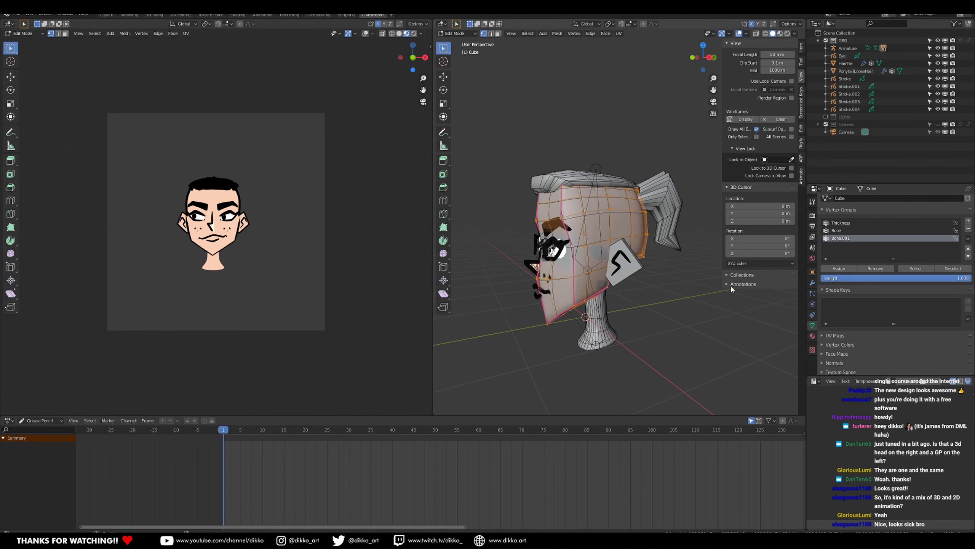
Inspect the ear mesh's Bone.001 vertex group in Edit Mode and return to Object Mode.
click(633, 271)
key(Tab)
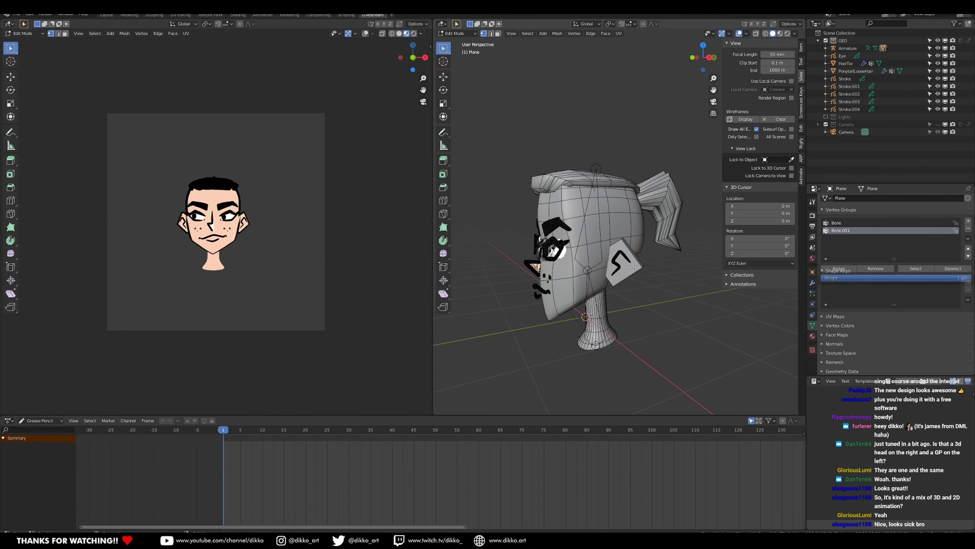
middle_drag(630, 271, 580, 235)
click(458, 34)
click(457, 42)
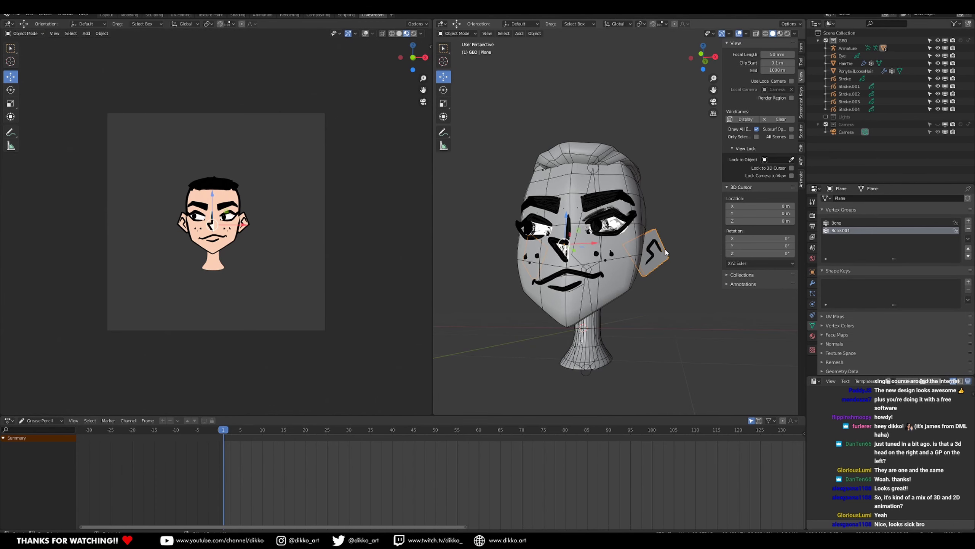
Try to shift the ear mesh sideways from the head, and undo the move.
middle_drag(653, 265, 645, 261)
drag(649, 265, 677, 260)
middle_drag(676, 260, 636, 277)
key(ctrl+z)
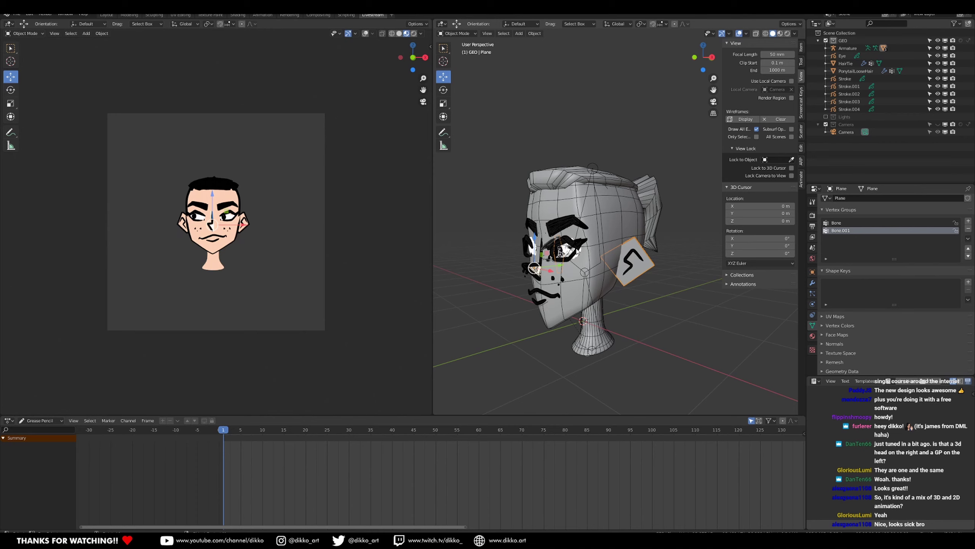
middle_drag(499, 269, 613, 193)
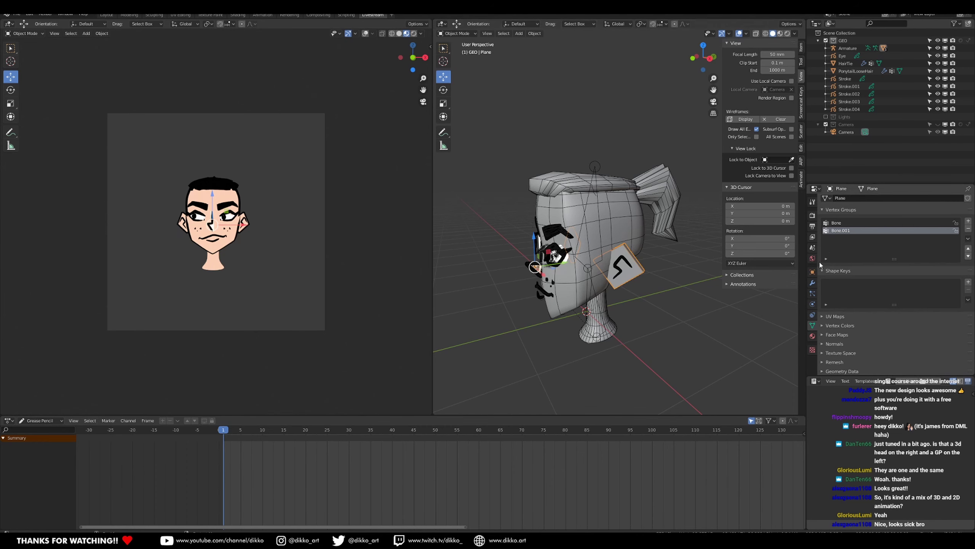
Assign the ear mesh's vertices to the Bone.001 vertex group in Edit Mode with weight 1.000, and return to Object Mode.
key(Tab)
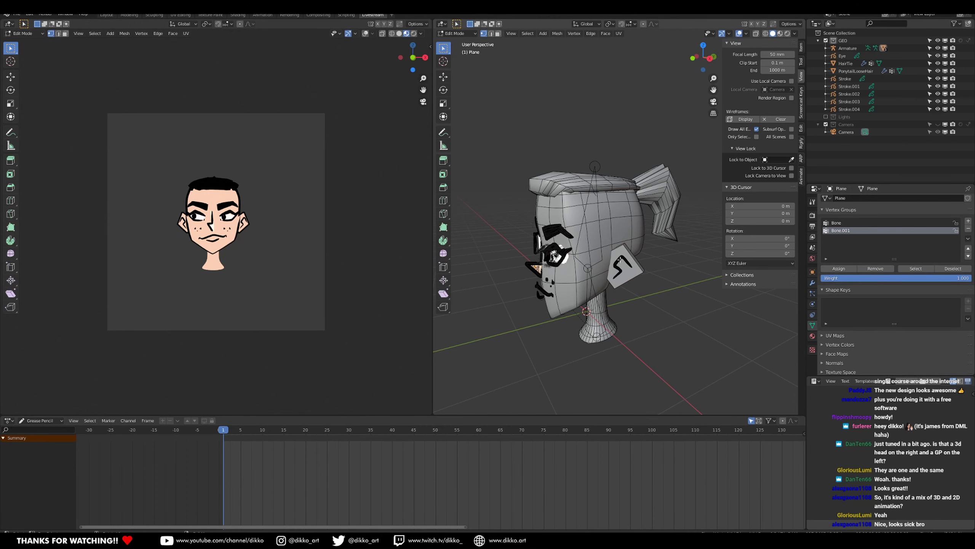
click(844, 269)
key(Tab)
Switch the viewport display of the ear's two Solidify modifiers off and back on to check their effect.
middle_drag(537, 250, 693, 303)
scroll(587, 249, up, 2)
click(812, 283)
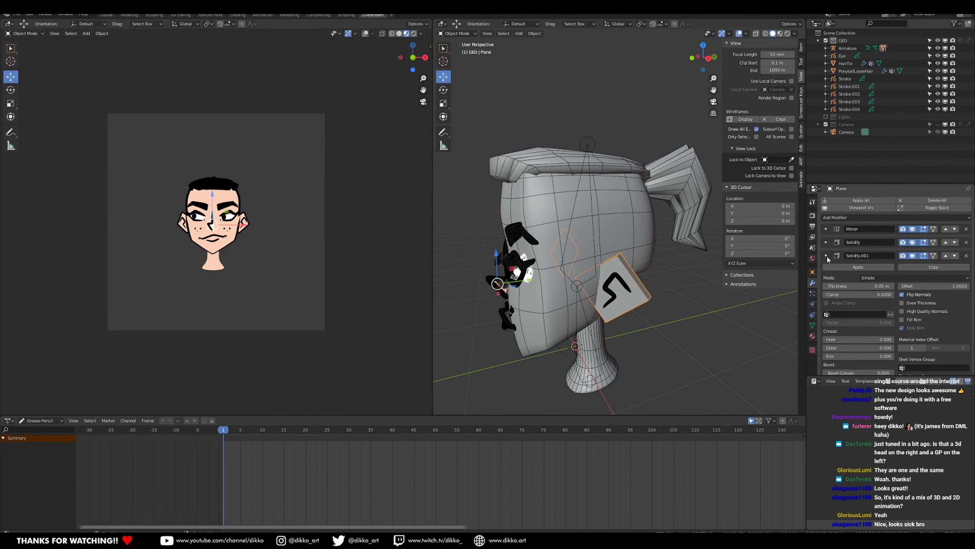
click(827, 256)
click(912, 242)
middle_drag(669, 269, 763, 281)
click(912, 256)
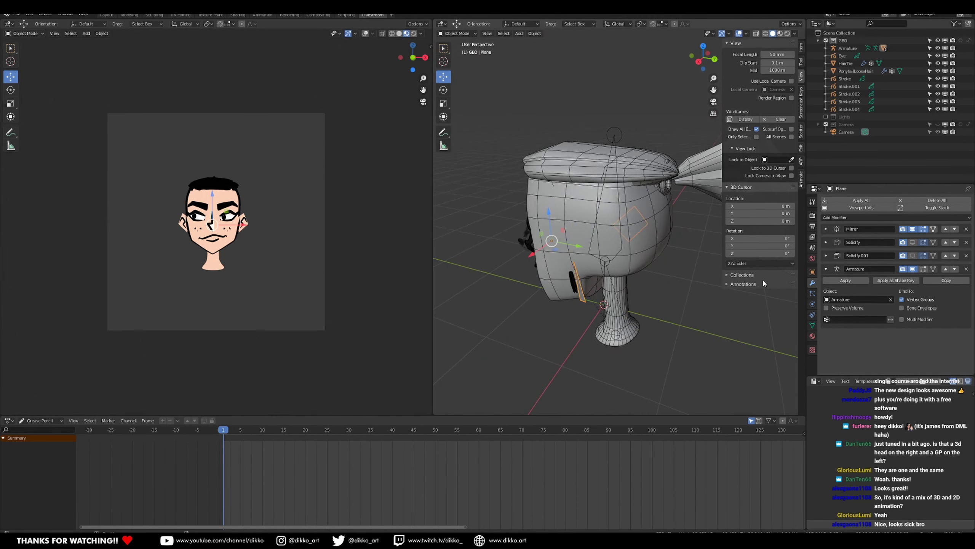
click(913, 256)
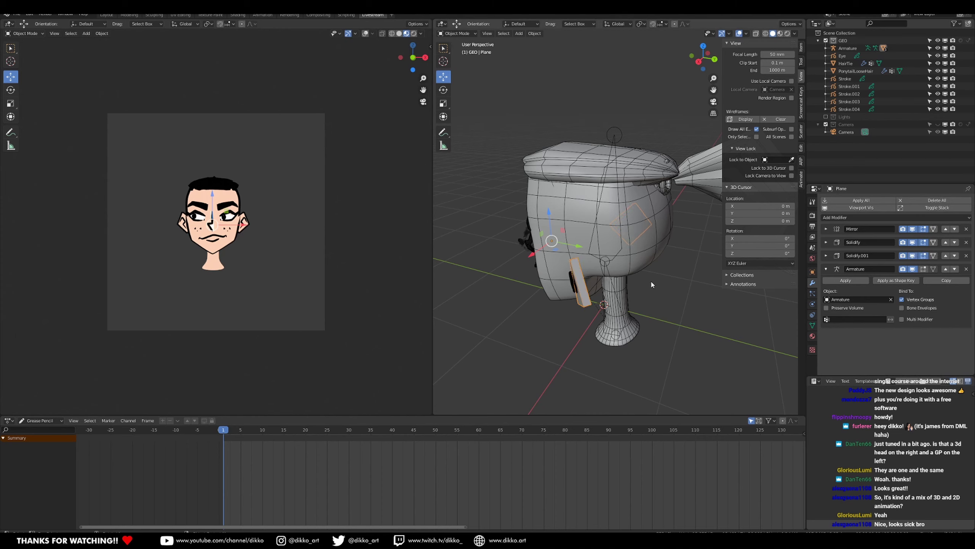
Select the armature, enter Pose Mode and select the head bone.
middle_drag(668, 300, 640, 286)
key(Tab)
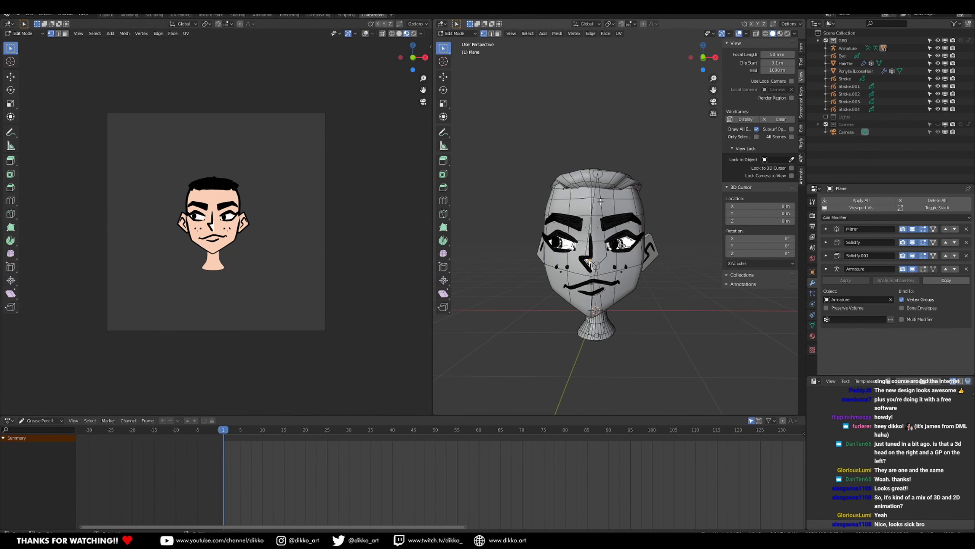
click(457, 34)
click(456, 42)
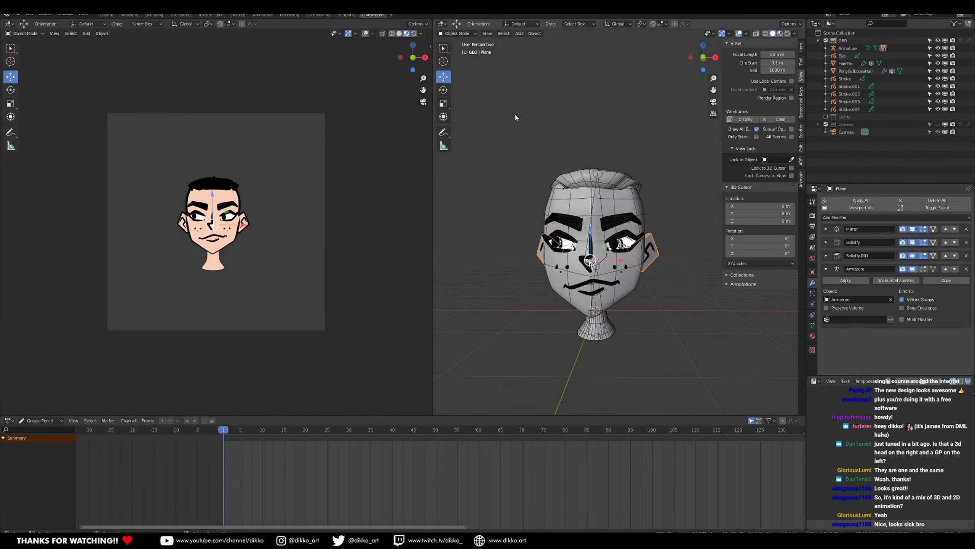
click(597, 175)
key(ctrl+Tab)
click(608, 212)
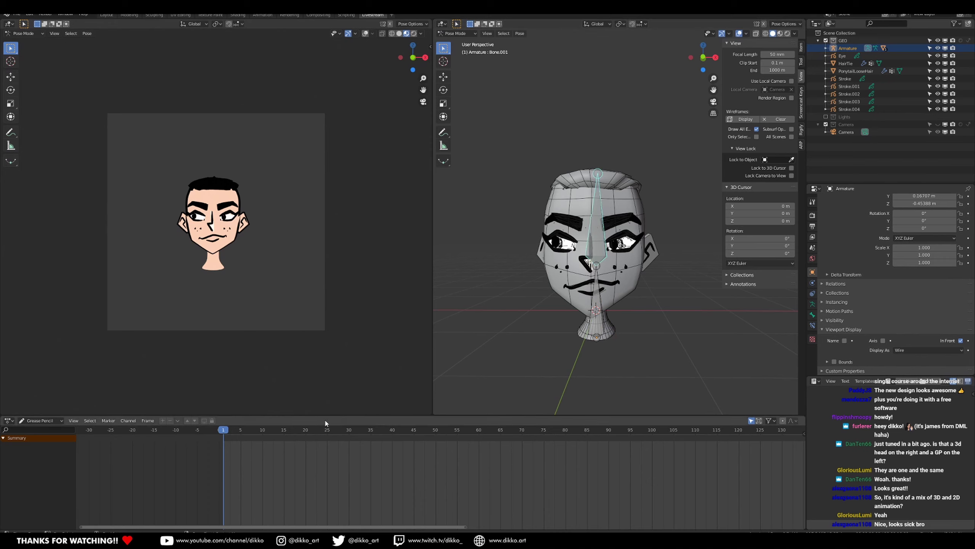
key(r)
key(r)
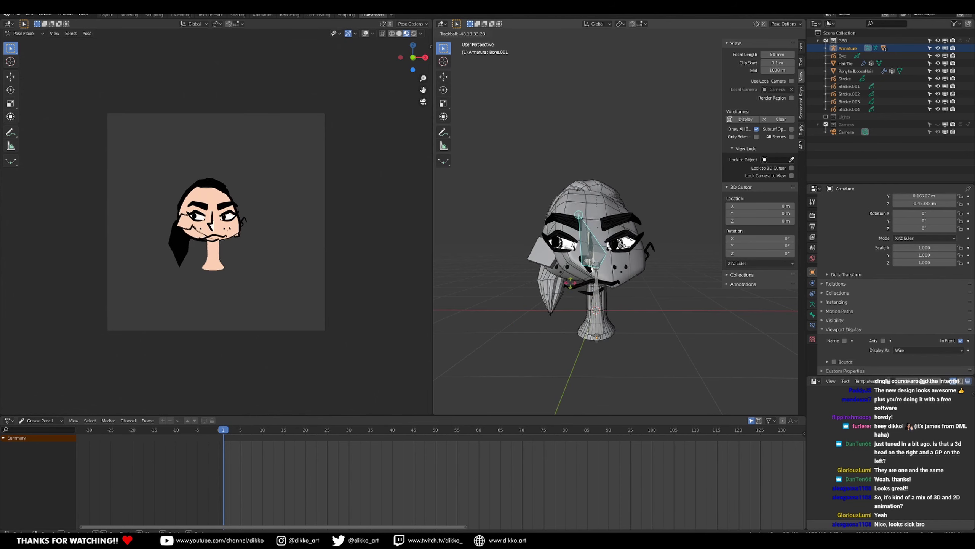
key(Escape)
Insert a keyframe for the head bone's current pose at frame 10.
drag(229, 435, 262, 434)
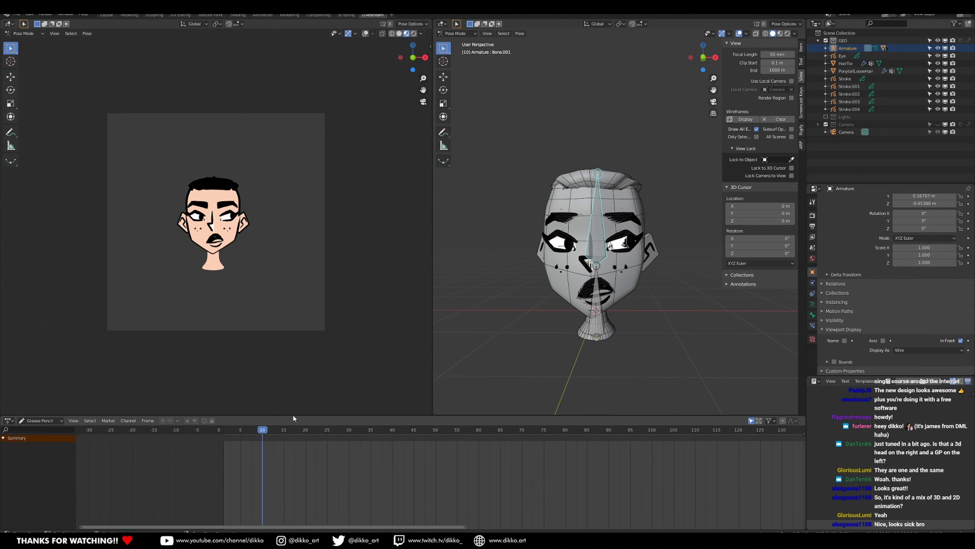
key(i)
click(499, 321)
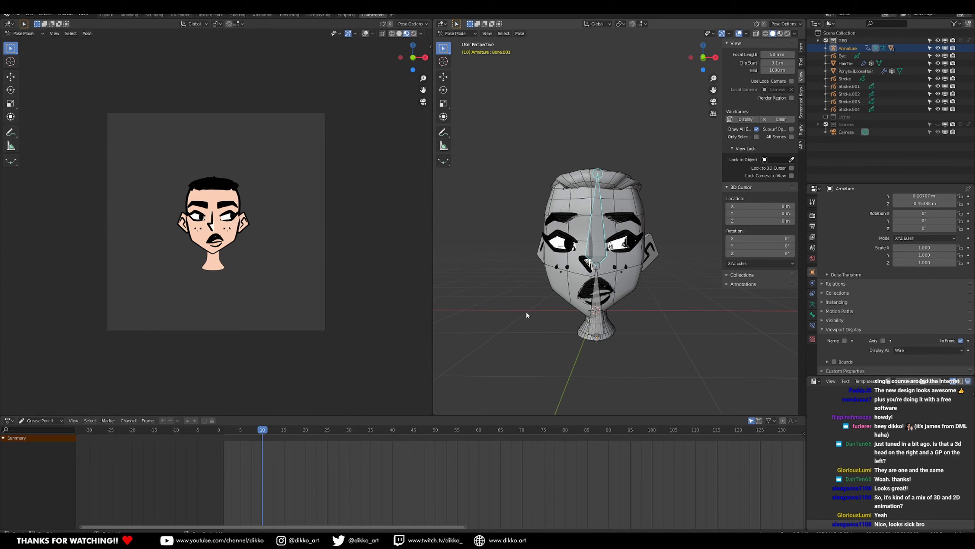
key(i)
click(489, 341)
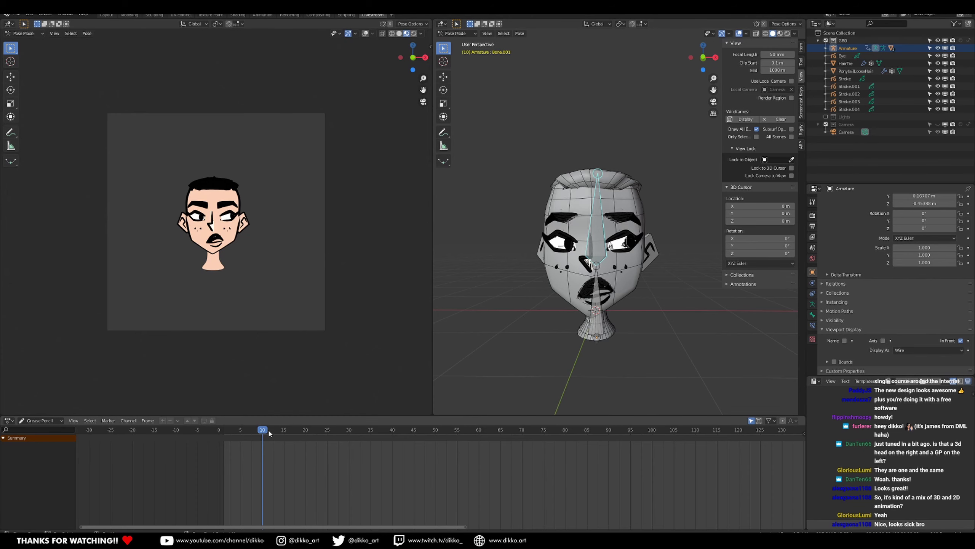
Split the Grease Pencil dope sheet area in two and turn the new half into a Timeline editor.
click(9, 420)
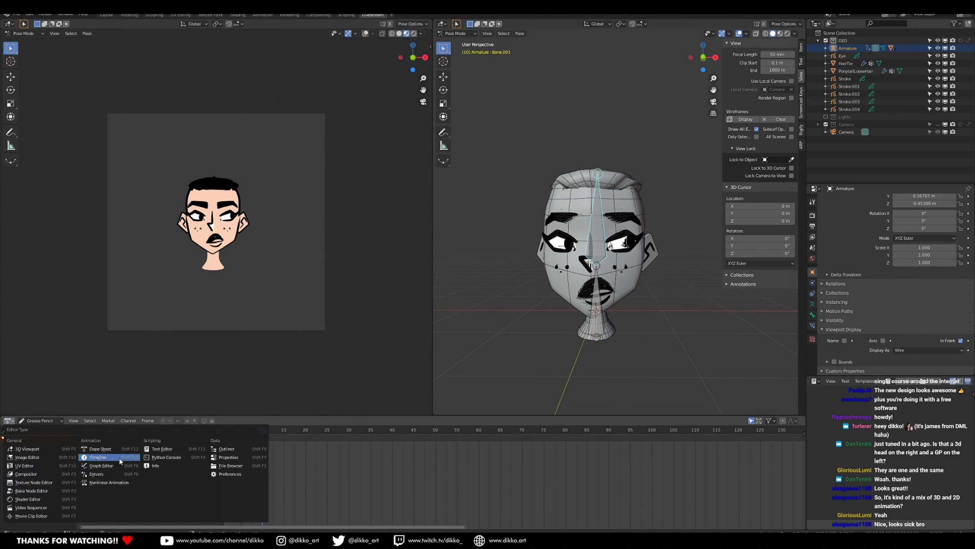
drag(798, 421, 458, 422)
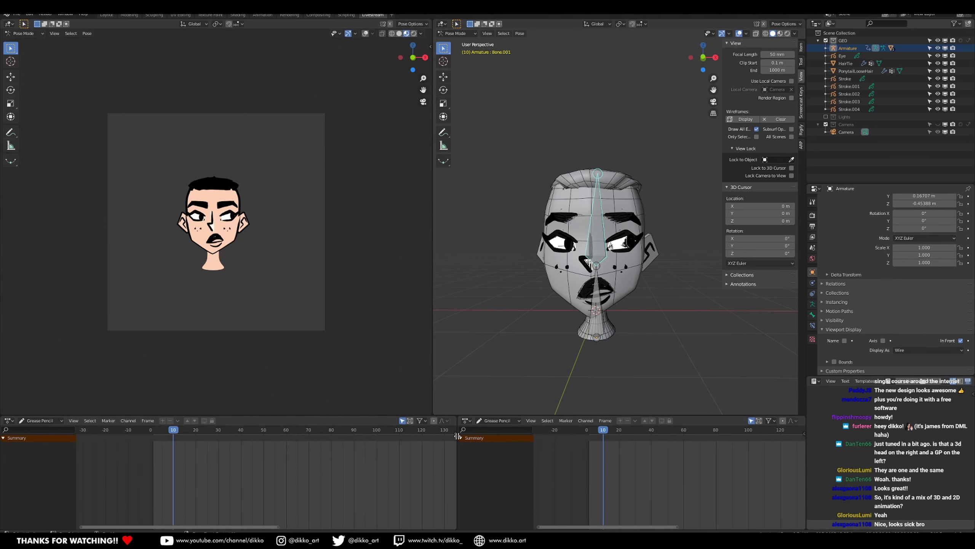
click(466, 420)
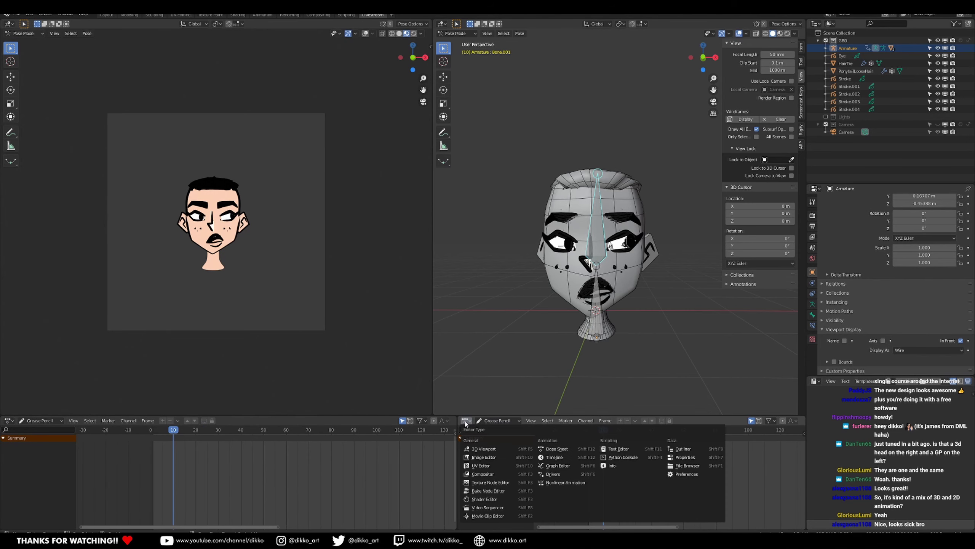
click(559, 457)
middle_drag(599, 455, 600, 461)
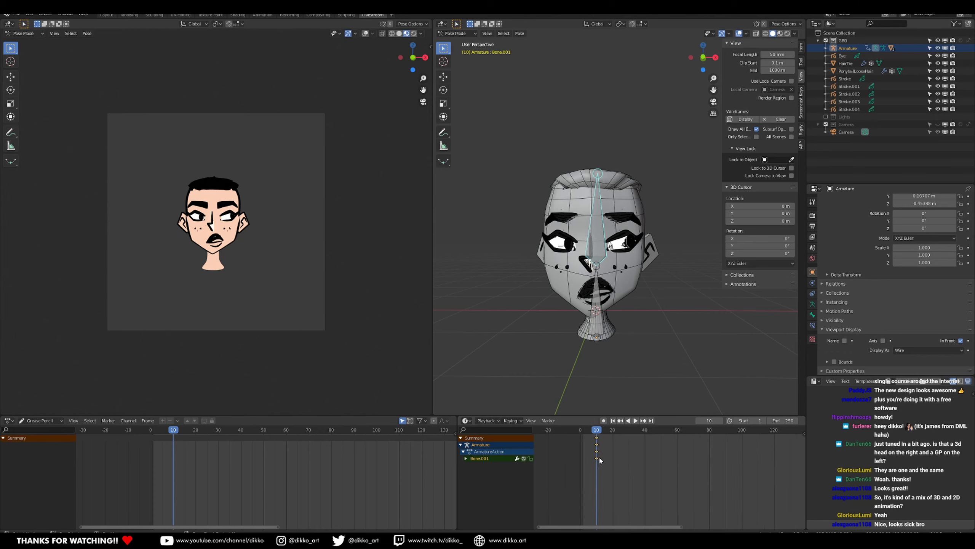
Try turning the head bone at frame 10 with a trackball rotation and scrub the timeline to check it.
middle_drag(576, 384, 610, 386)
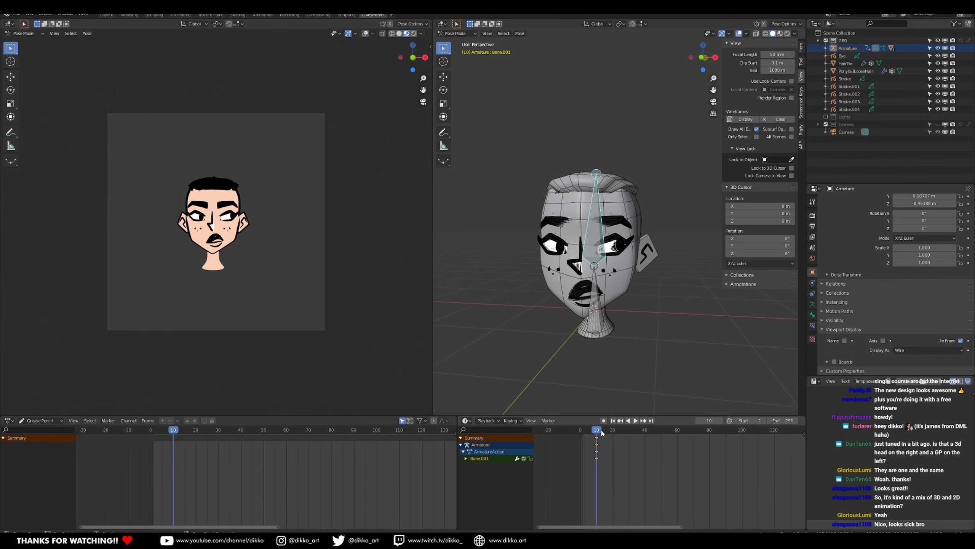
key(space)
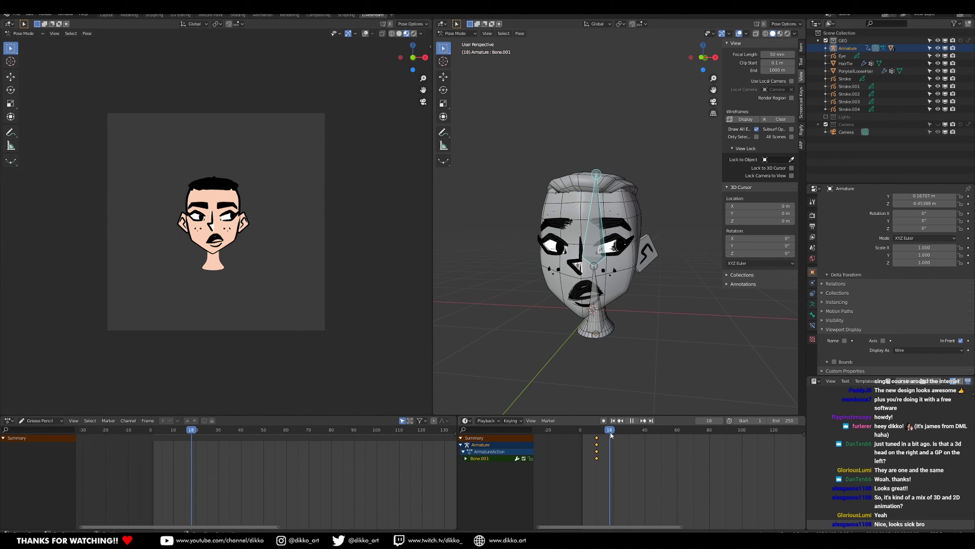
key(space)
key(r)
key(r)
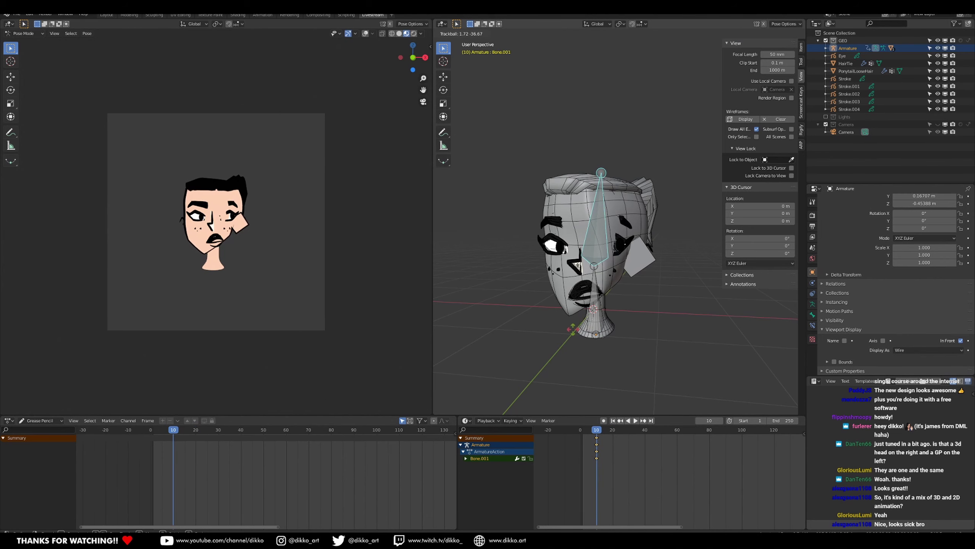
key(Return)
key(space)
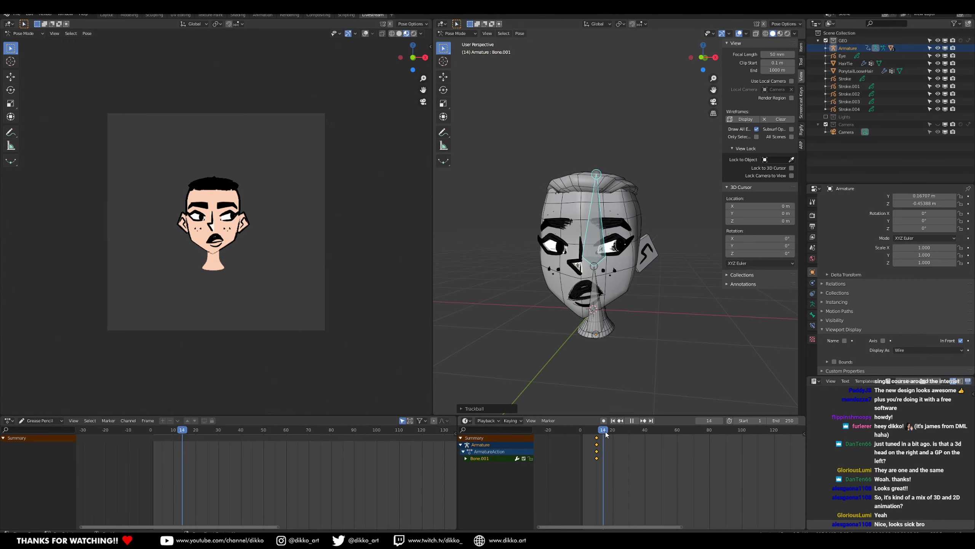
Enable Auto Keying and turn the head bone to the opposite side at frame 25 to record a keyframe.
drag(612, 434, 622, 435)
key(r)
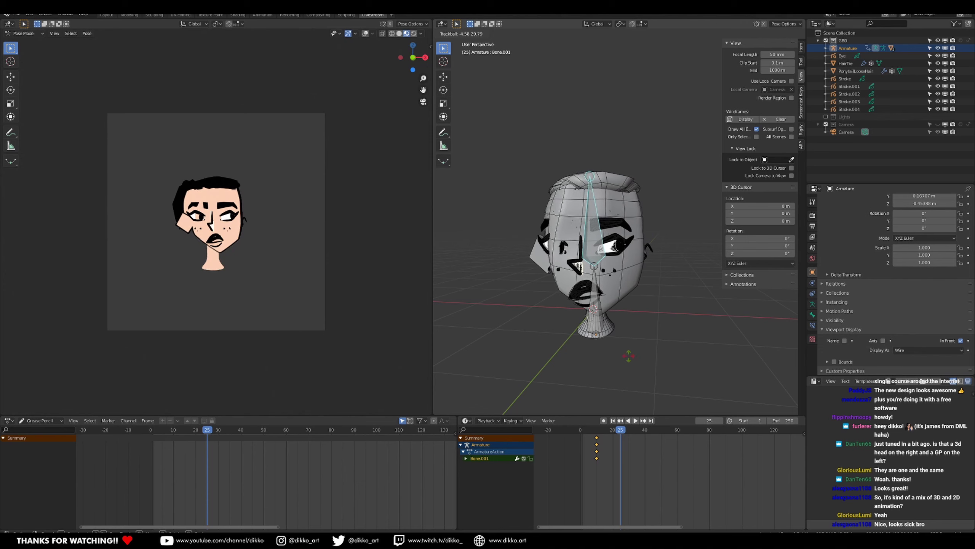
click(630, 356)
click(603, 420)
key(r)
click(635, 373)
key(r)
click(676, 307)
key(r)
key(r)
click(578, 250)
Tilt the head bone around the X axis at frame 17, refine it with a trackball rotation, and preview the head turn.
drag(615, 433, 610, 434)
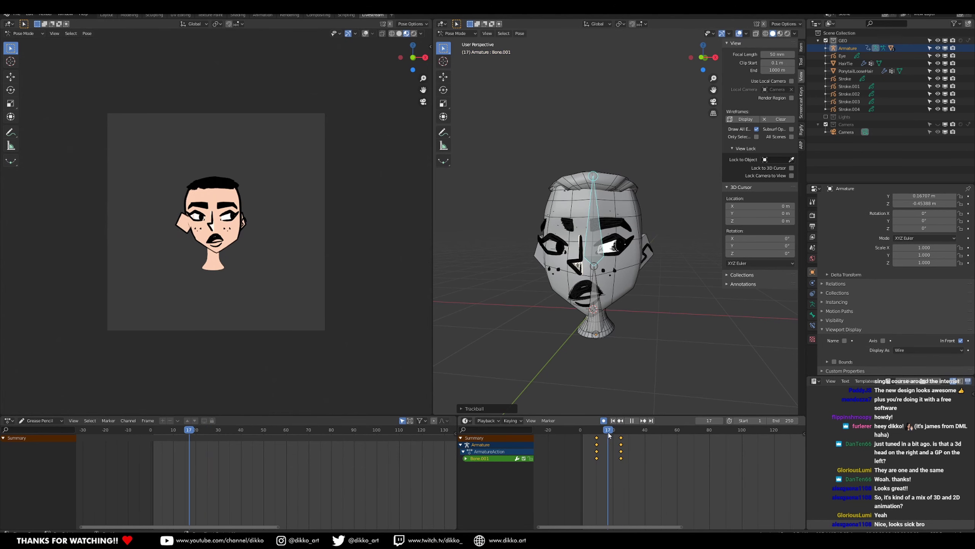
key(r)
key(x)
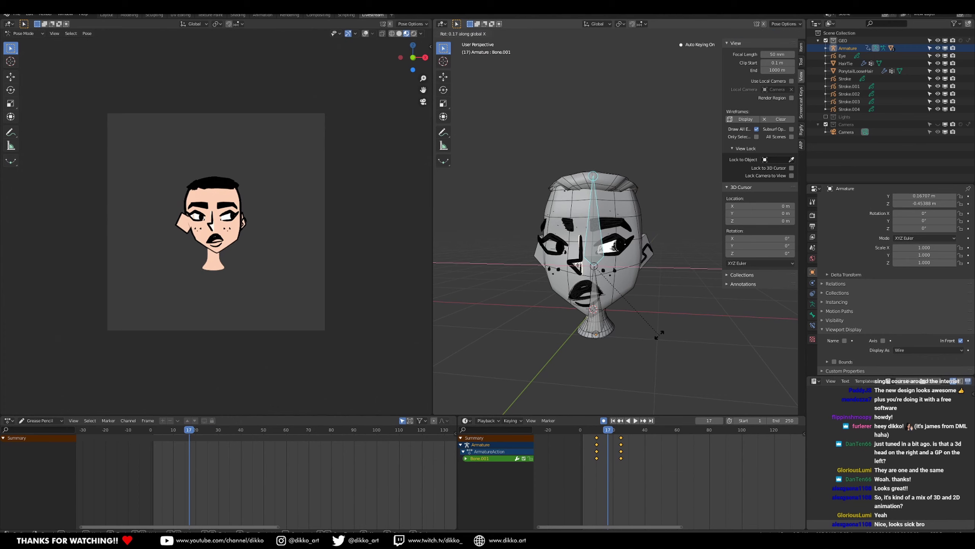
click(672, 324)
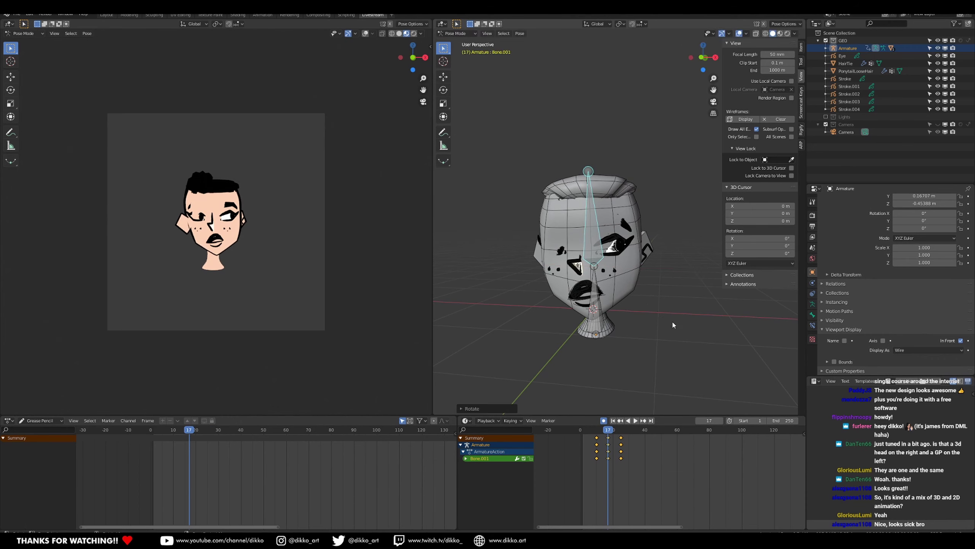
key(r)
key(r)
click(695, 332)
click(589, 432)
key(space)
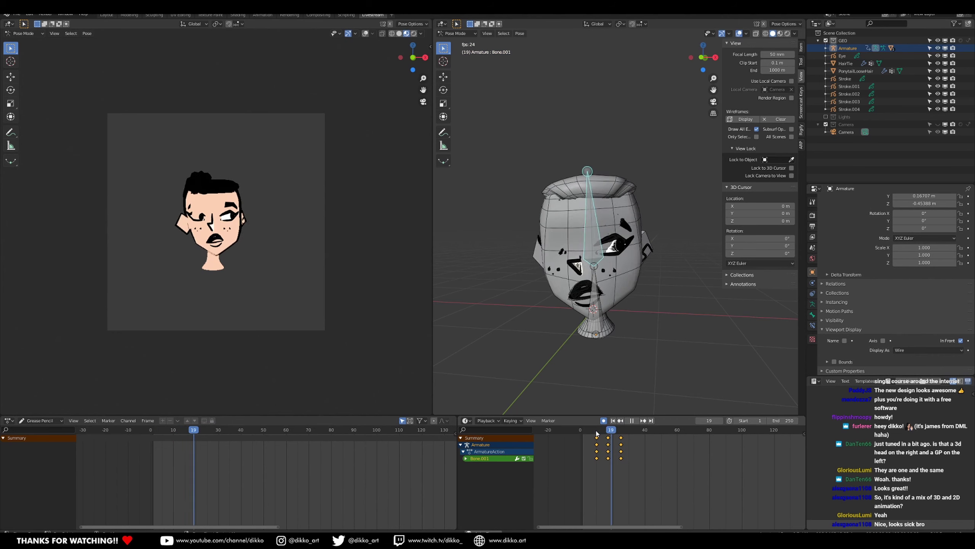
key(space)
Add a head bone keyframe at frame 19, move the neighbouring keys to about frames 15 and 27, and play the animation.
drag(607, 438, 613, 438)
click(611, 429)
key(i)
click(612, 438)
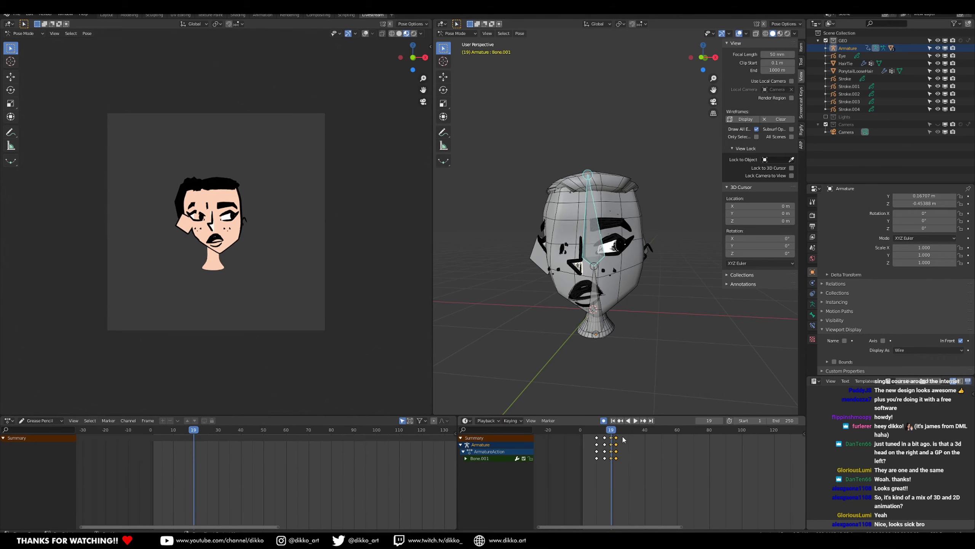
drag(619, 437, 627, 437)
key(space)
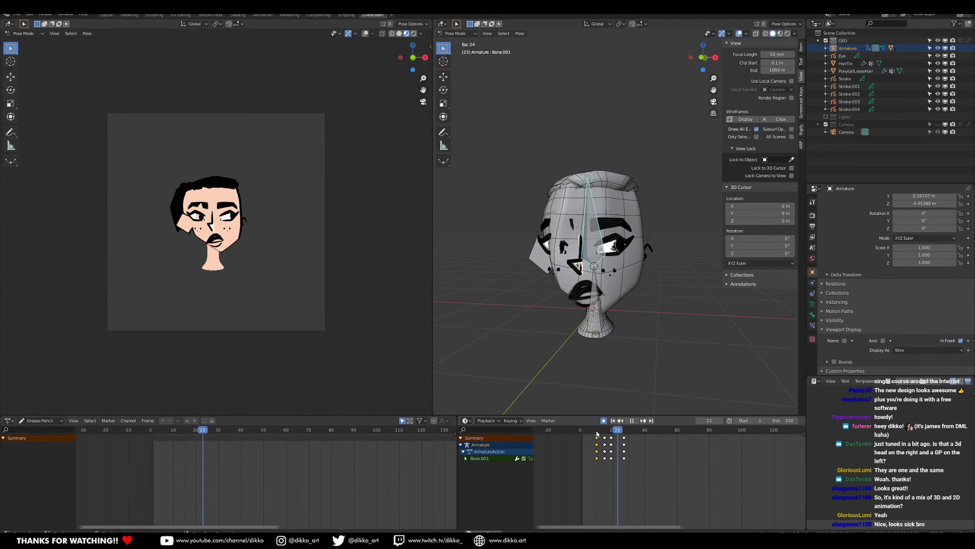
Shift all head bone keyframes 10 frames later so the first is at frame 20, and play the animation.
mouse_move(597, 433)
mouse_down()
mouse_move(622, 435)
mouse_move(579, 444)
mouse_move(597, 443)
mouse_move(592, 436)
mouse_up()
key(g)
click(622, 461)
key(space)
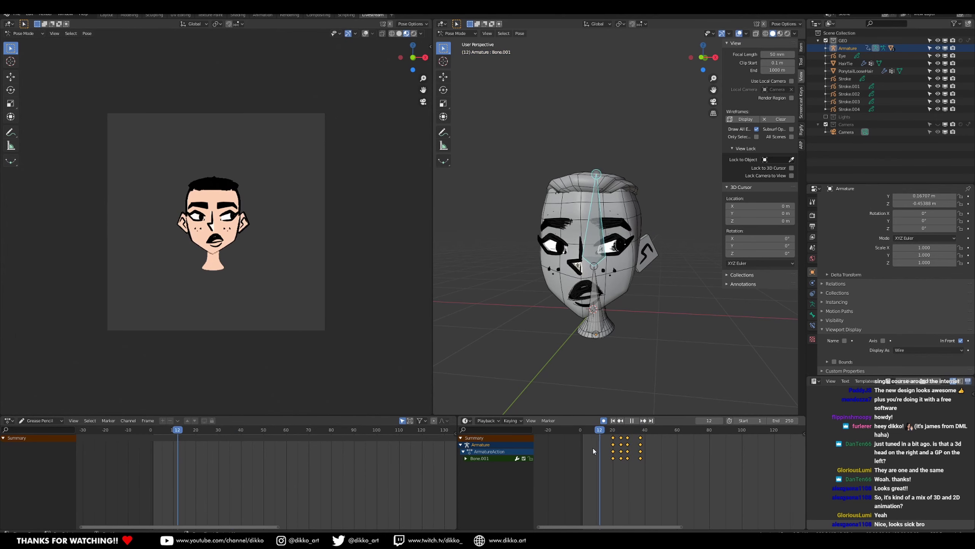
key(space)
click(582, 430)
key(space)
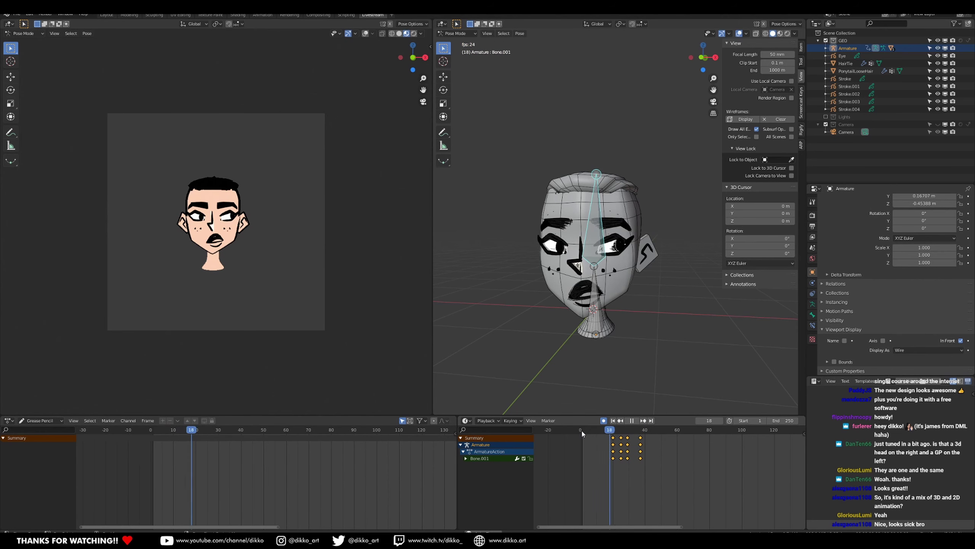
Turn the head bone to the side at frame 20 with a trackball rotation and preview the head turn.
drag(584, 431, 613, 454)
key(r)
key(r)
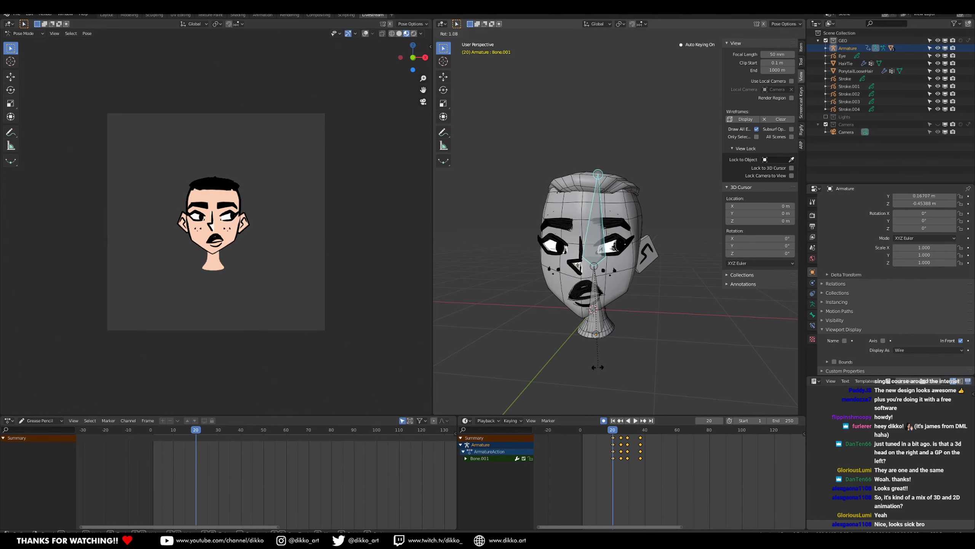
click(585, 364)
key(space)
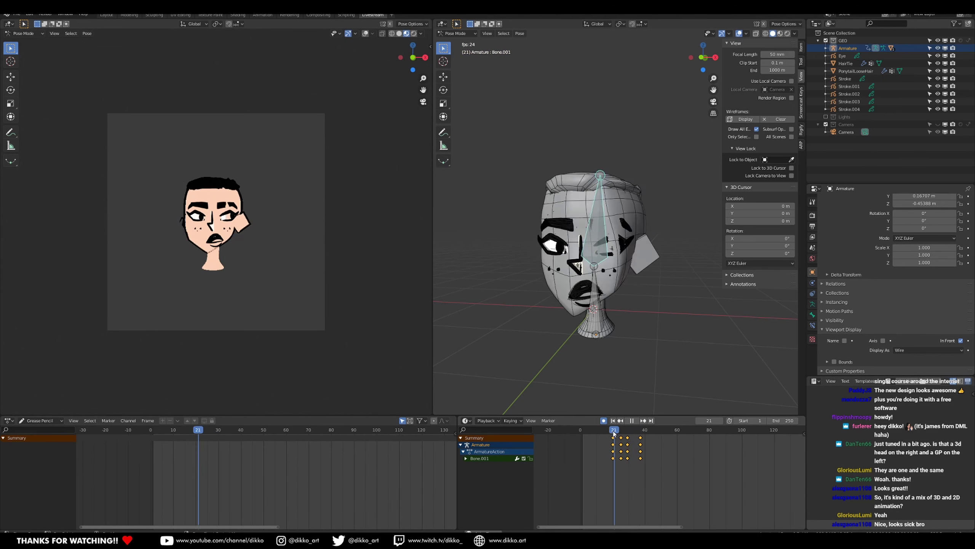
key(Escape)
Set the armature to Rest Position and inspect the undeformed head from several angles.
click(812, 304)
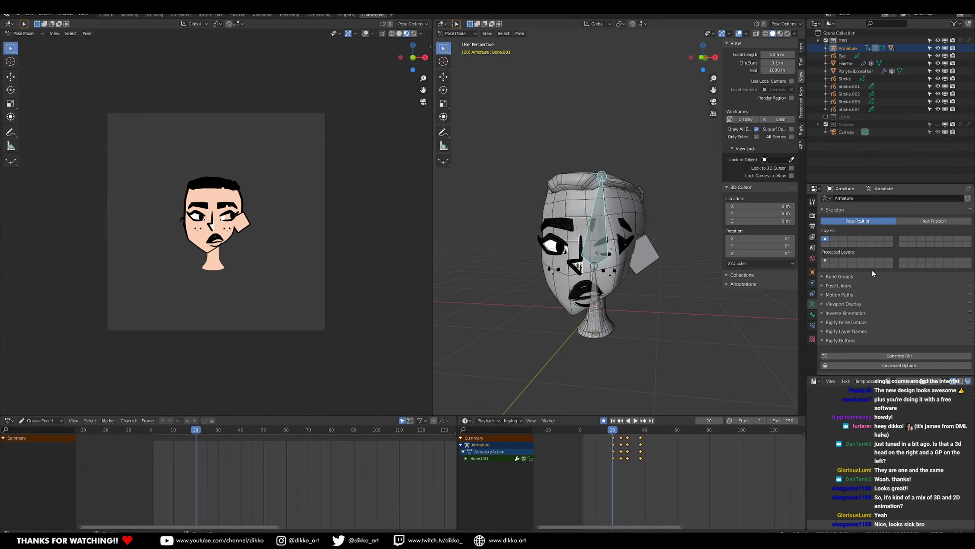
click(930, 219)
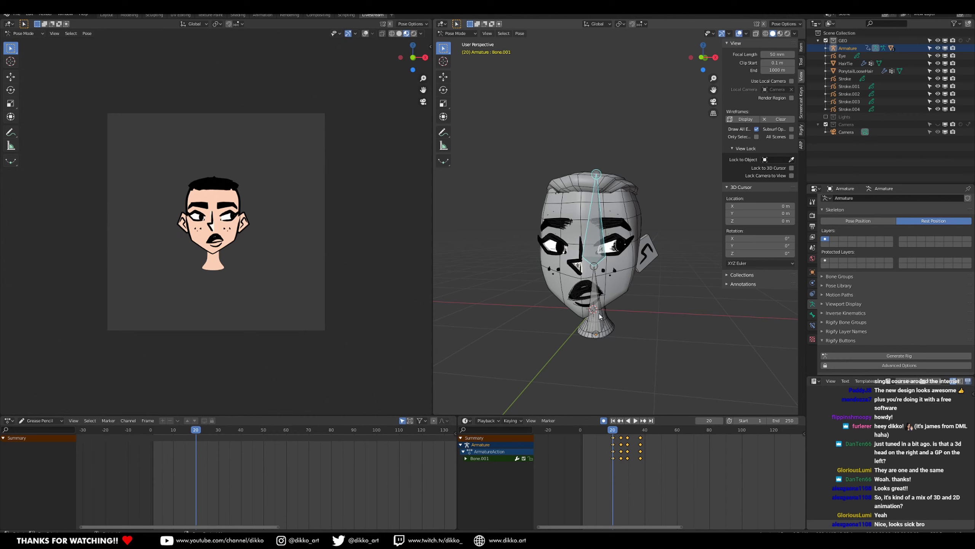
key(space)
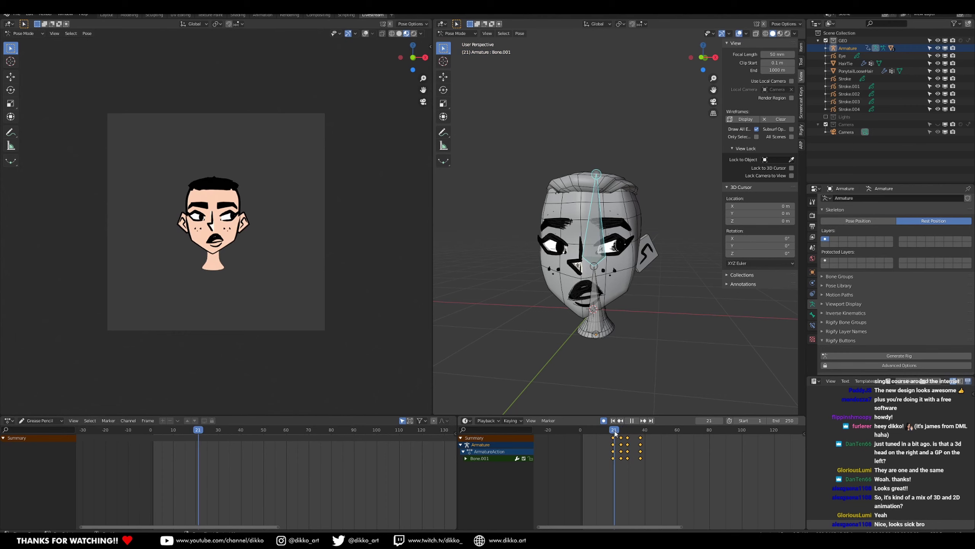
middle_drag(615, 210, 556, 217)
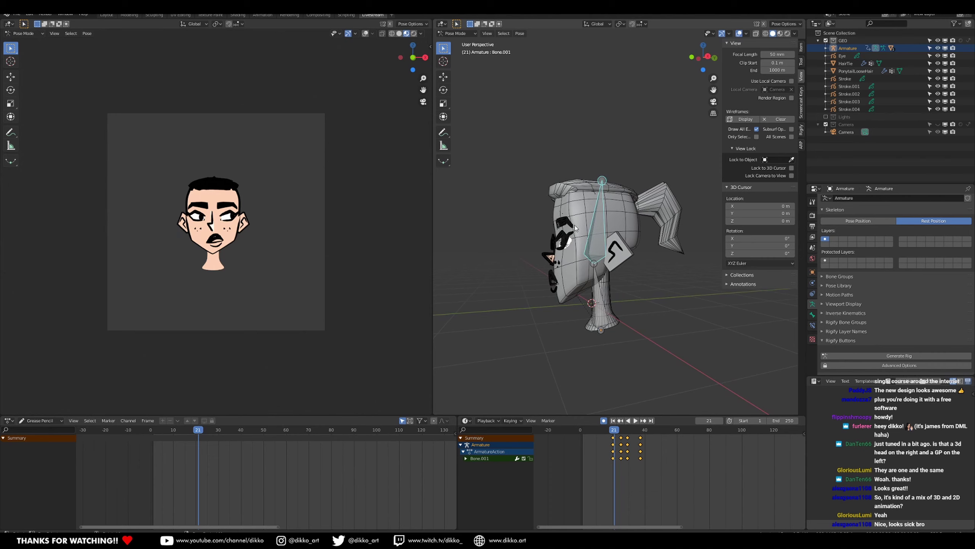
middle_drag(575, 225, 618, 244)
scroll(590, 244, up, 3)
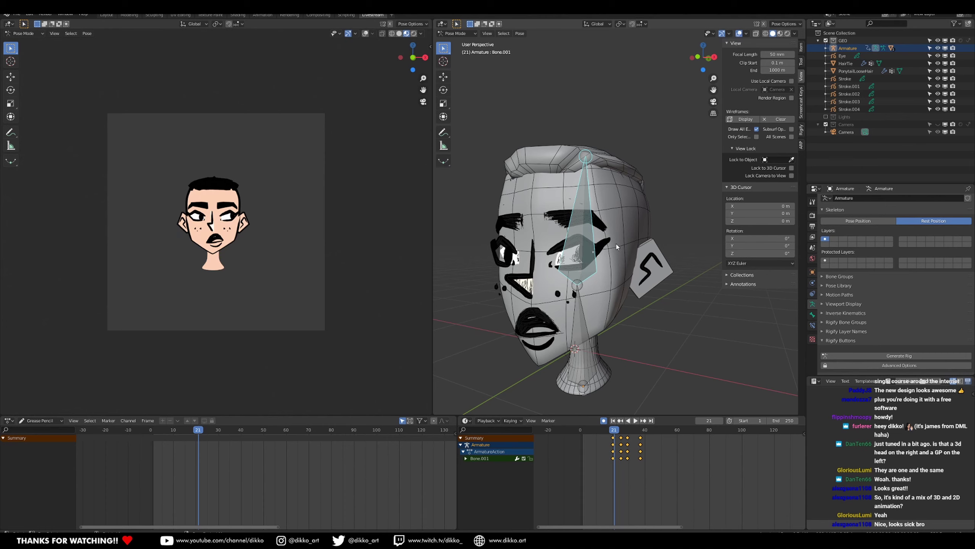
Go to frame 20, switch to Object Mode and select the mouth, nose, brow and freckle, eye-outline and ear Grease Pencil objects.
click(613, 430)
middle_drag(626, 288, 566, 317)
click(564, 318)
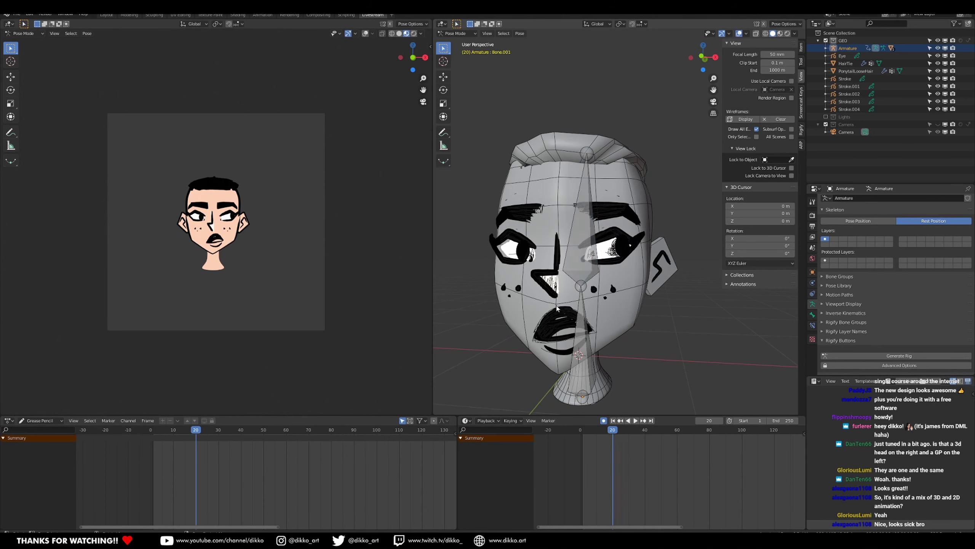
click(457, 33)
click(454, 43)
click(555, 315)
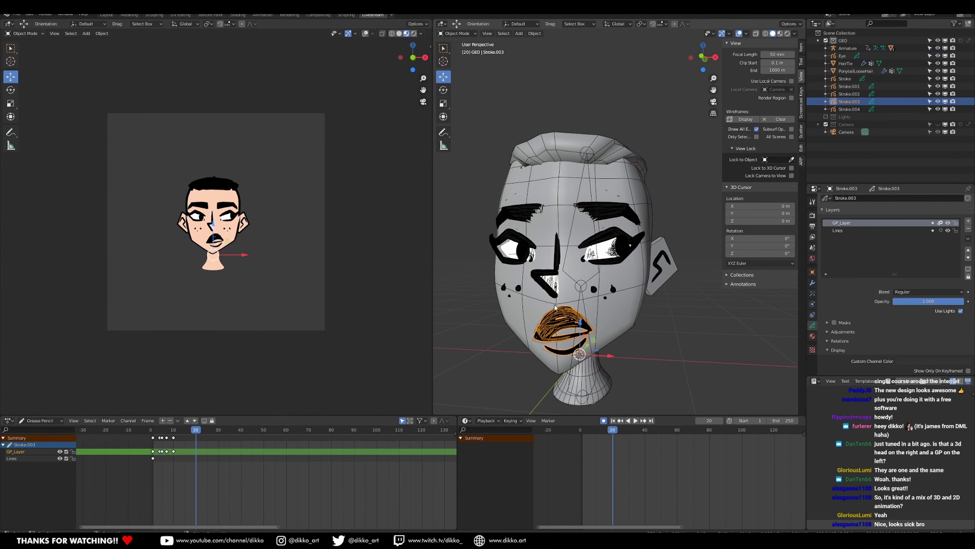
shift+click(547, 285)
shift+click(520, 289)
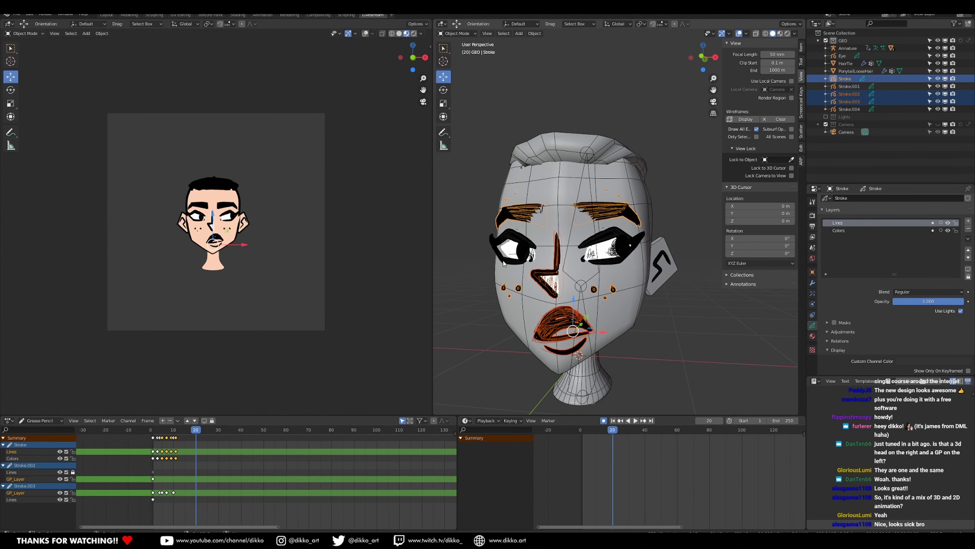
shift+click(503, 264)
middle_drag(504, 265, 647, 274)
shift+click(647, 271)
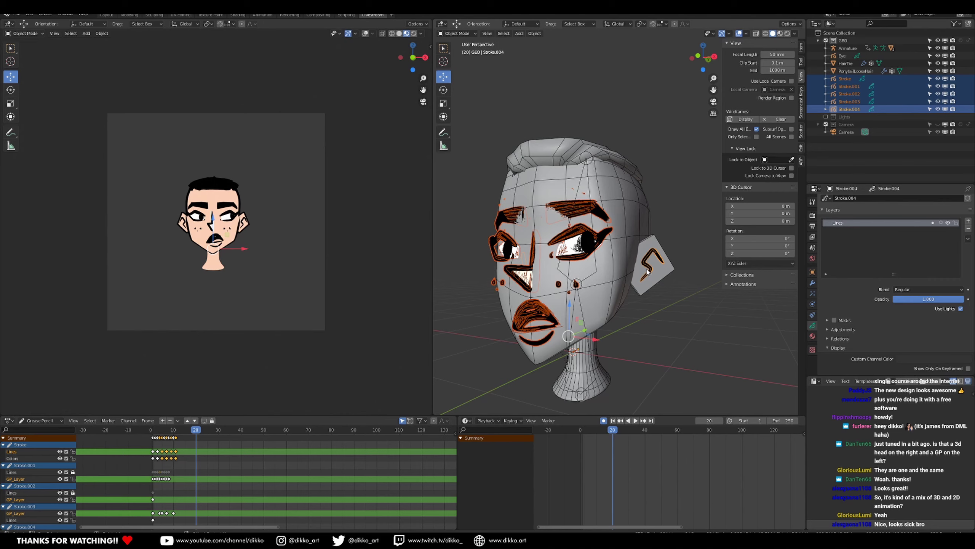
Parent the selected Grease Pencil face objects to the armature with automatic weights and play the animation.
middle_drag(563, 272, 591, 260)
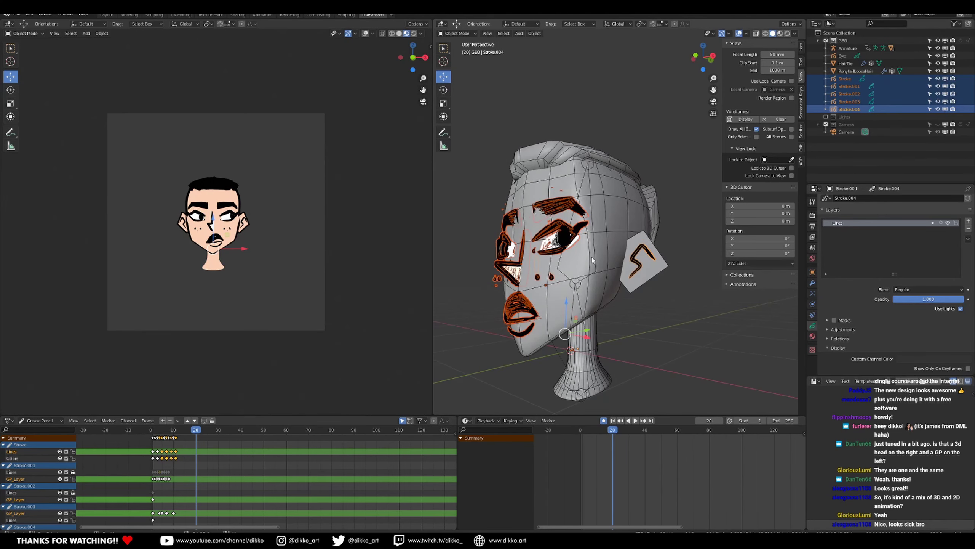
shift+click(597, 260)
key(ctrl+p)
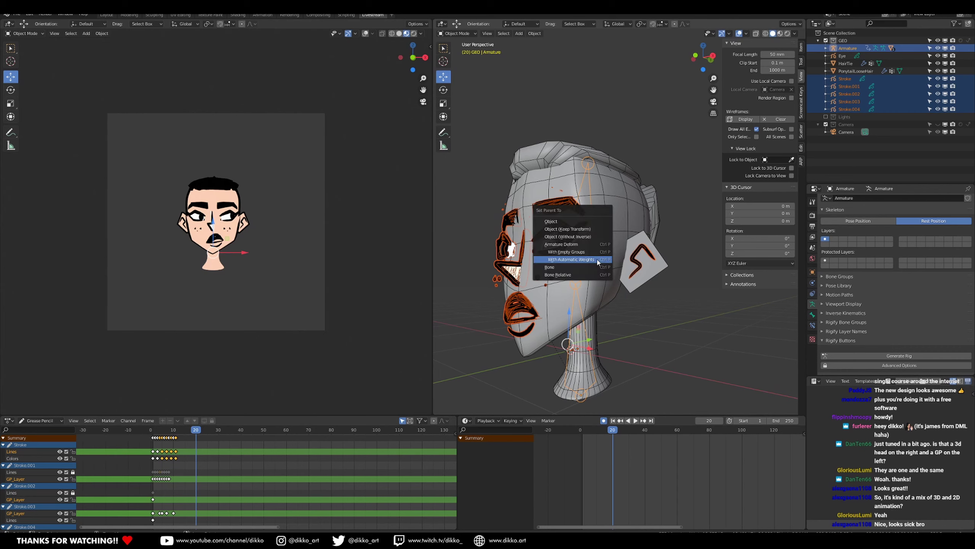
click(598, 260)
key(shift+Left)
key(space)
key(space)
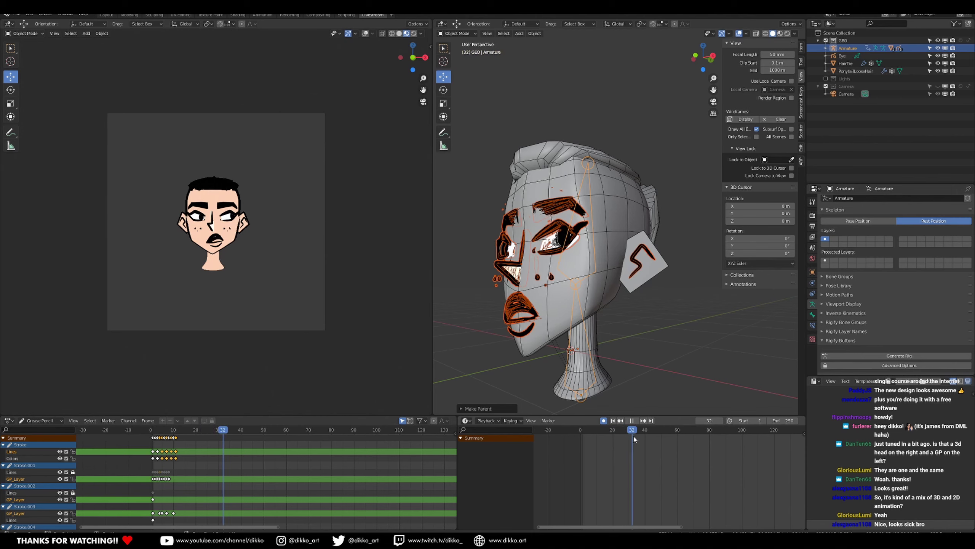
Set the armature to Pose Position and play the head turn to test the face strokes.
click(589, 277)
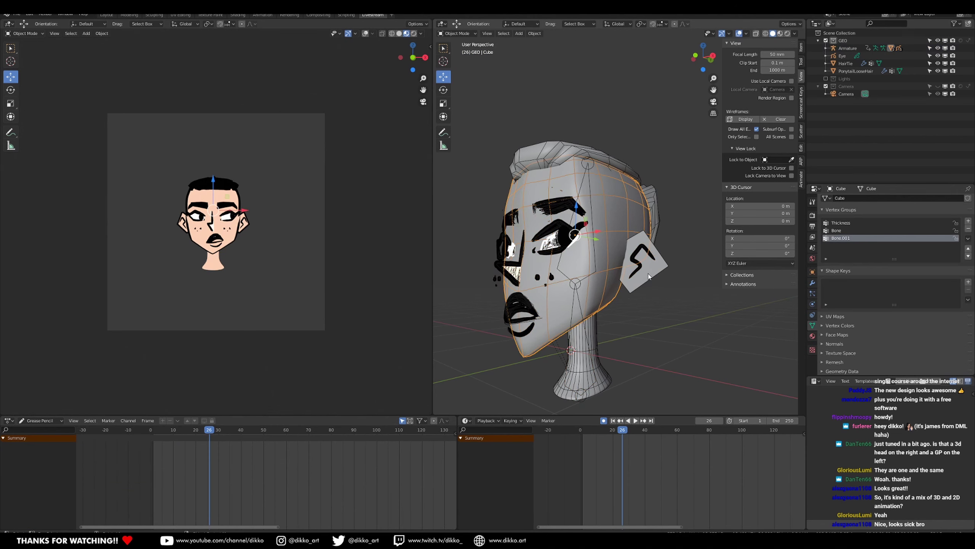
click(593, 271)
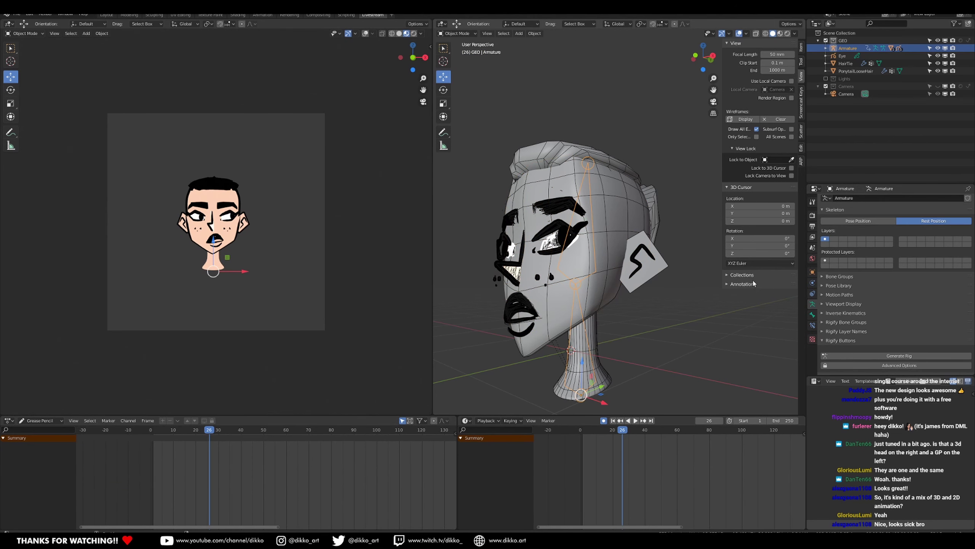
click(850, 219)
key(space)
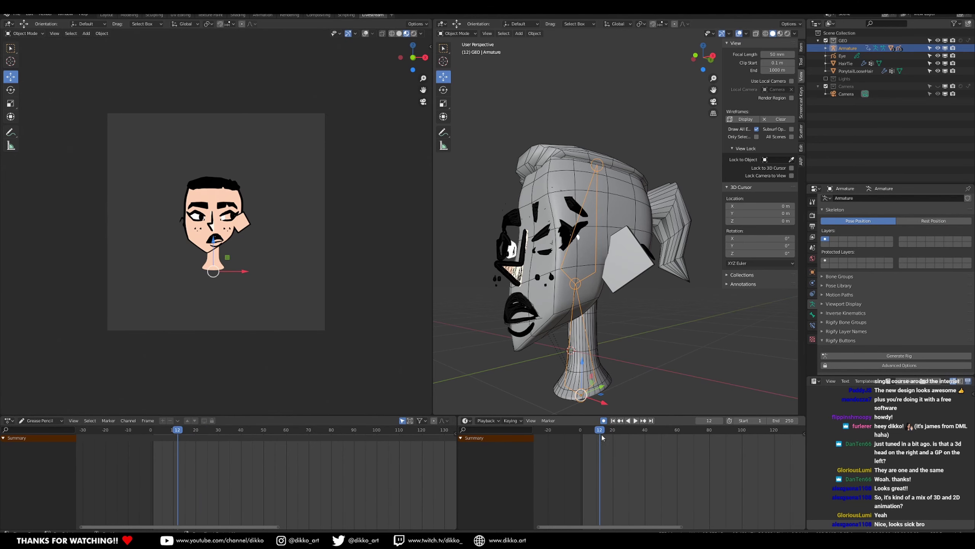
key(Escape)
Check the Smooth and Armature modifiers on the mouth strokes and scrub through the head turn.
click(511, 337)
click(813, 283)
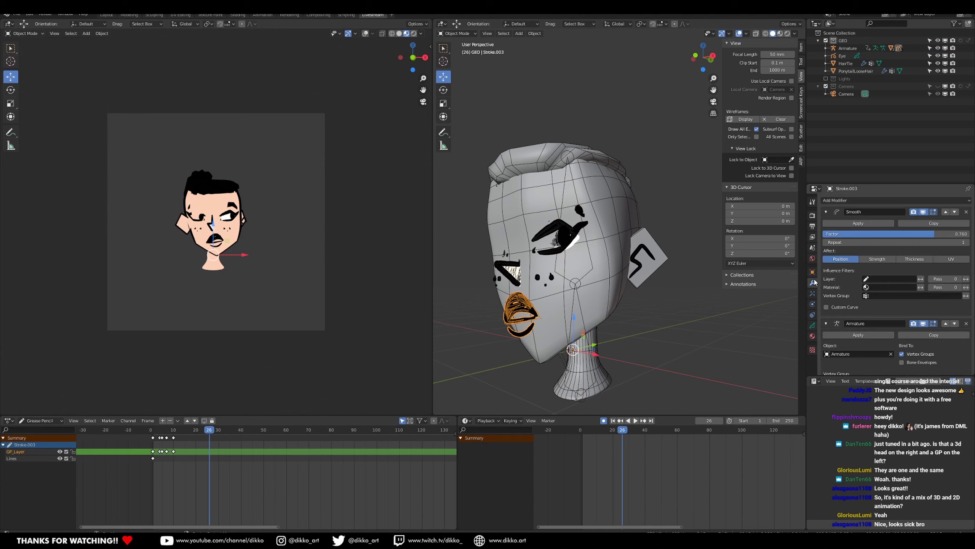
click(827, 212)
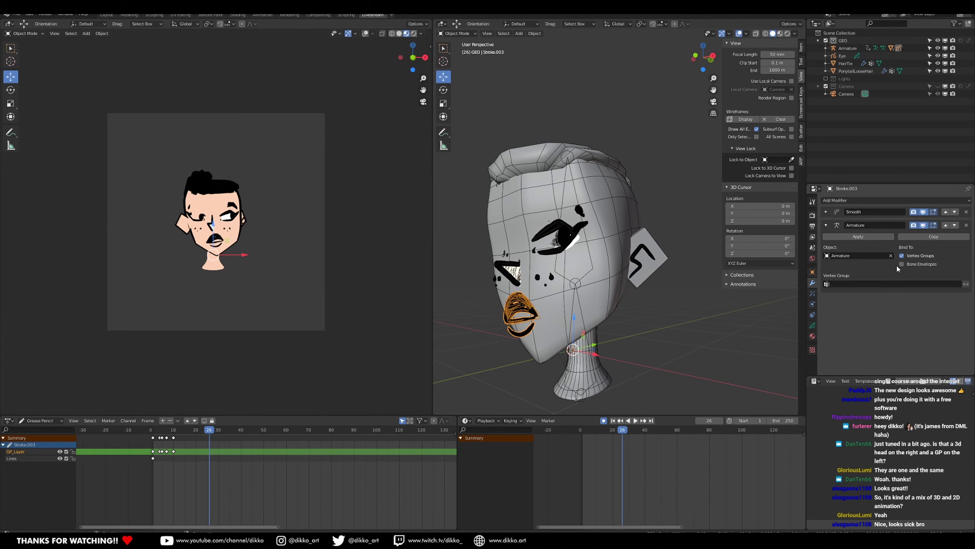
key(space)
drag(611, 433, 632, 439)
key(space)
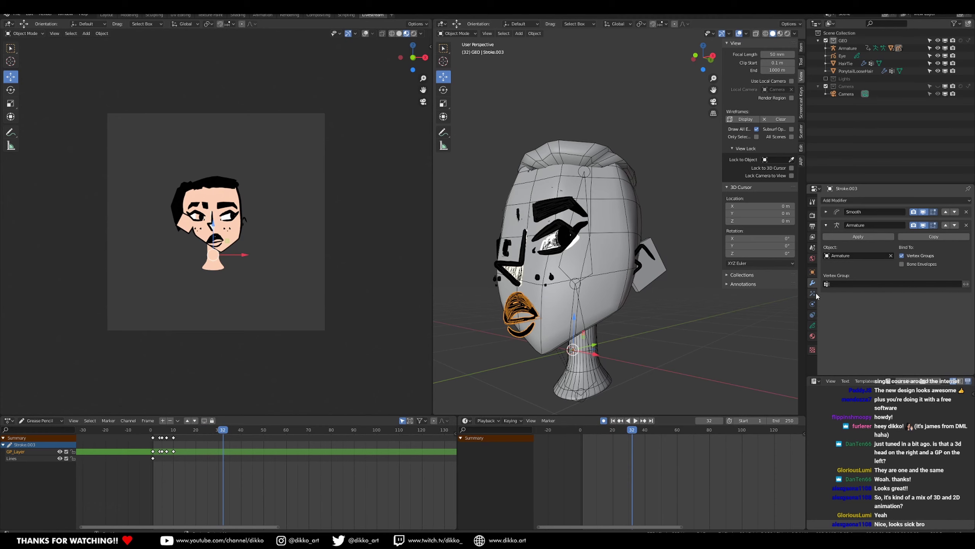
Check the mouth object's data settings, then enable Bone Envelopes in its Armature modifier and scrub the timeline.
click(813, 326)
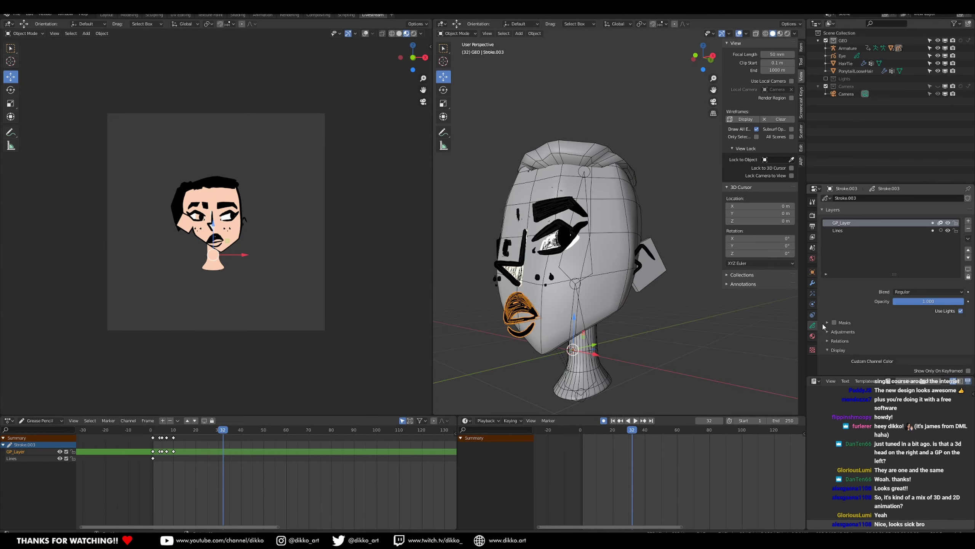
scroll(823, 319, down, 4)
click(832, 291)
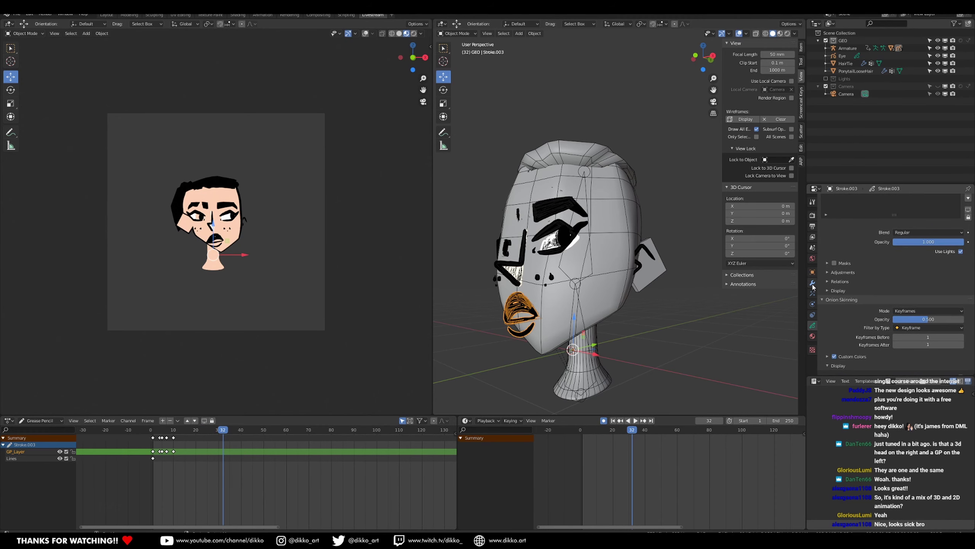
click(812, 283)
click(813, 327)
click(813, 283)
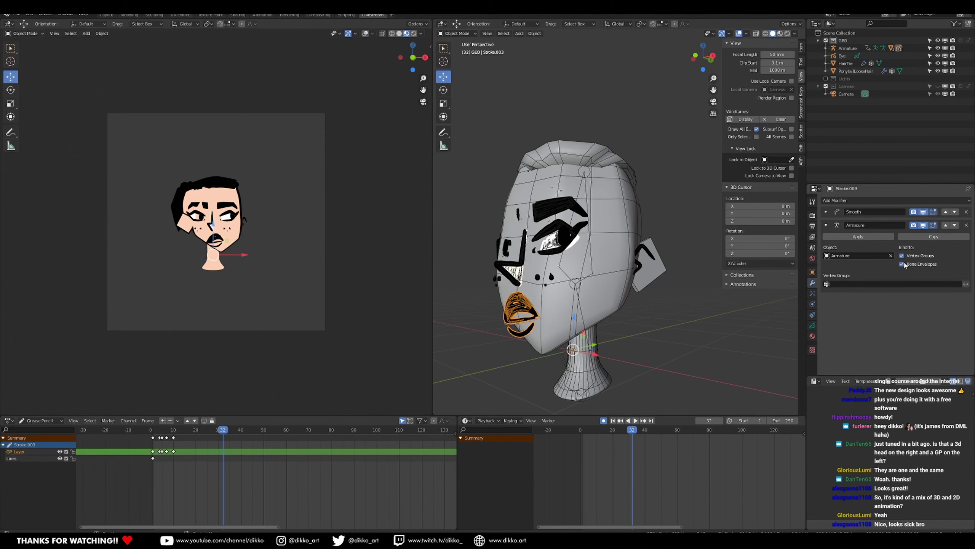
drag(632, 430, 591, 454)
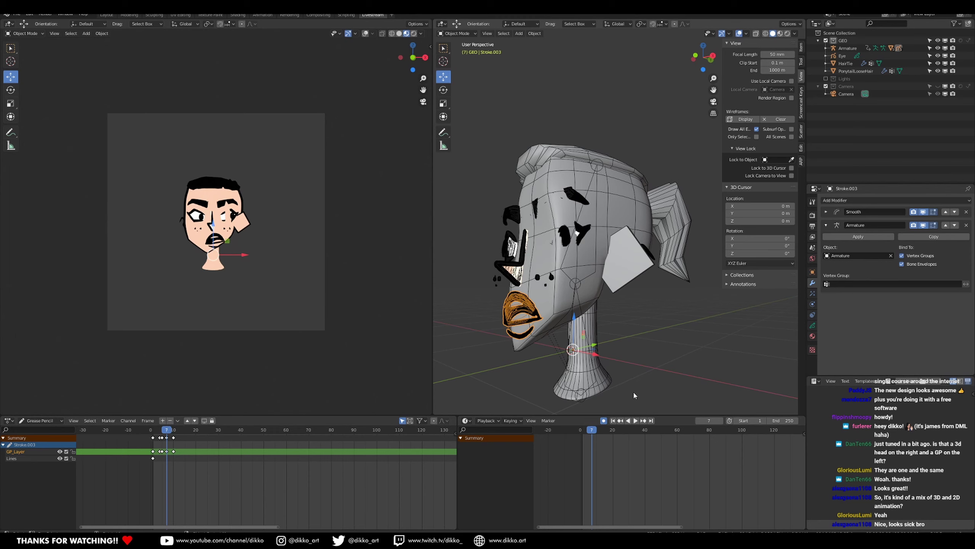
Turn off Vertex Groups binding in the mouth's Armature modifier and test the playback.
click(908, 256)
key(space)
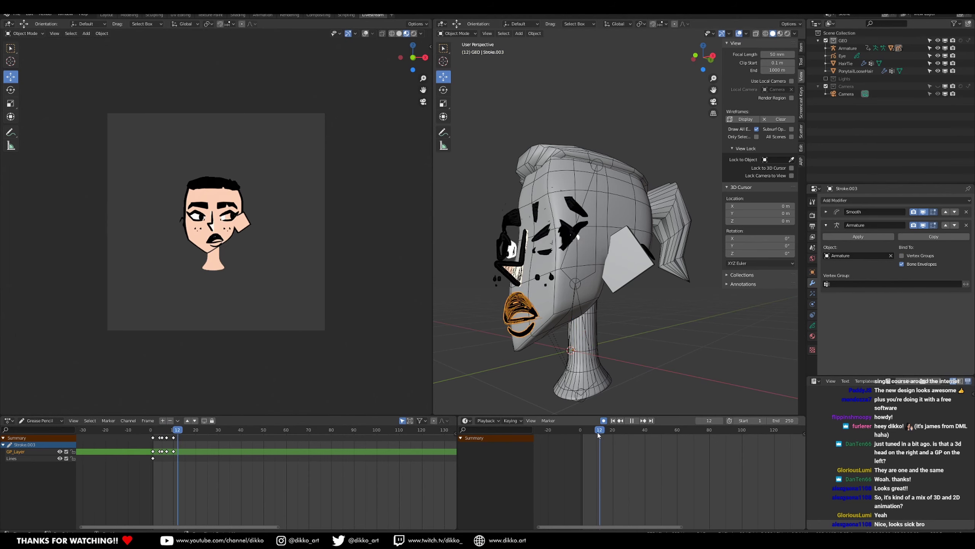
click(579, 451)
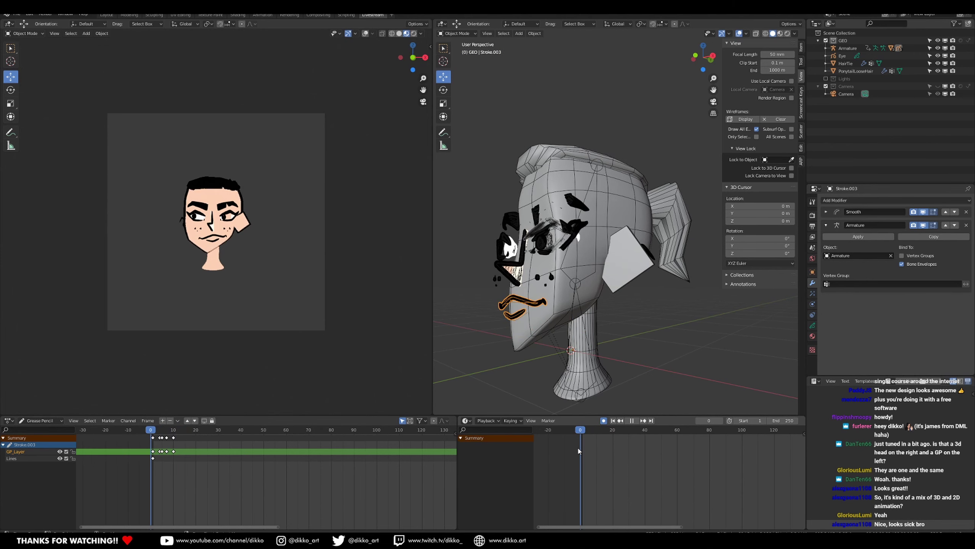
key(space)
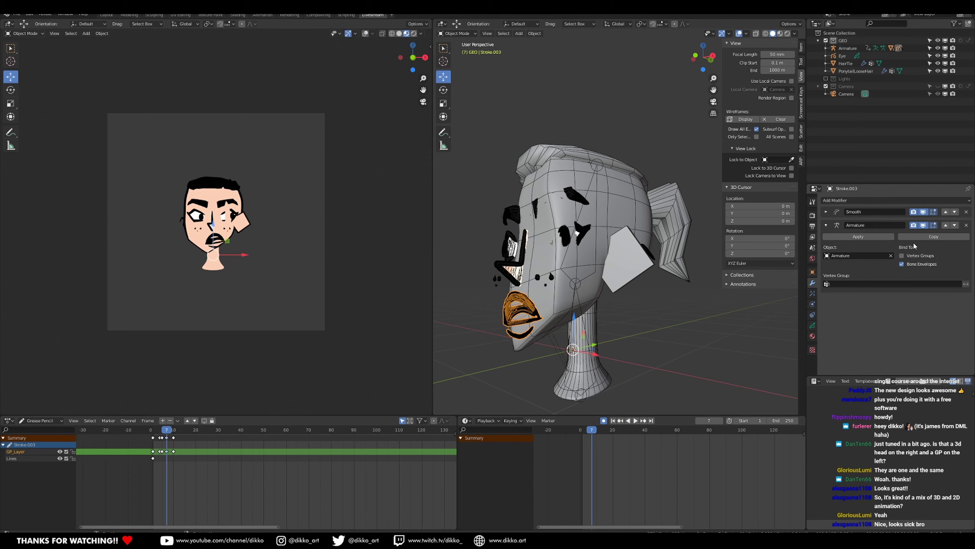
Remove the Armature modifier from the mouth strokes and preview the animation.
click(966, 226)
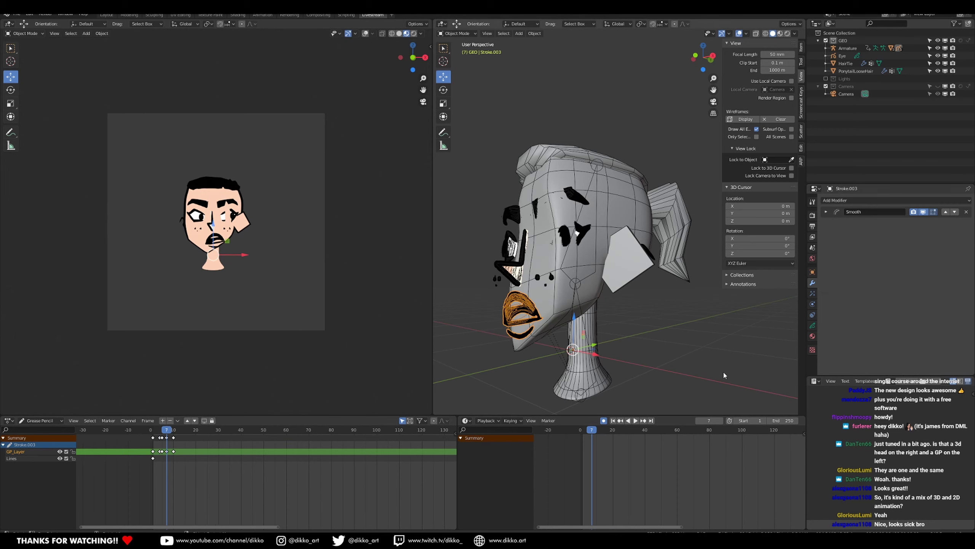
click(582, 430)
key(space)
key(space)
Undo the mouth modifier changes, the Pose Position switch and the automatic-weights parenting of the face strokes.
key(ctrl+z)
key(ctrl+z)
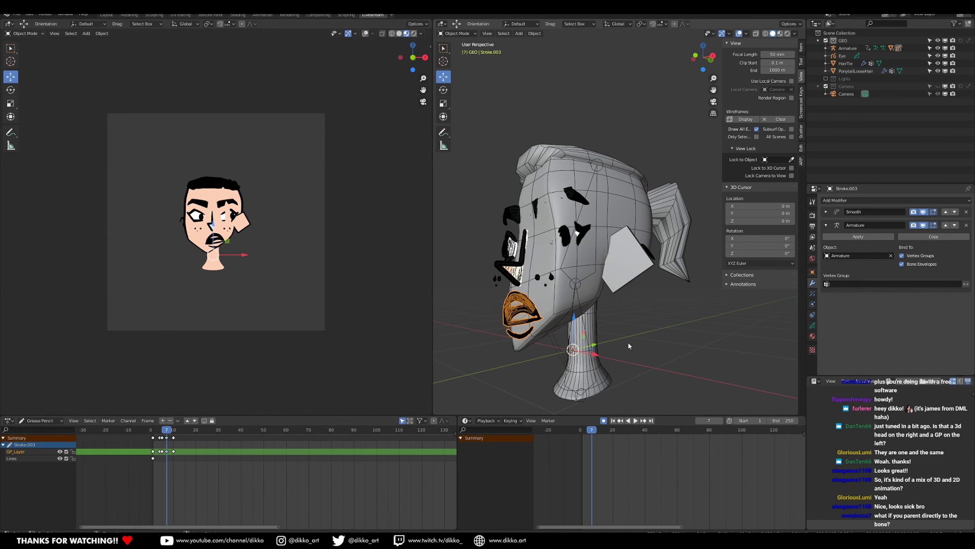
key(ctrl+z)
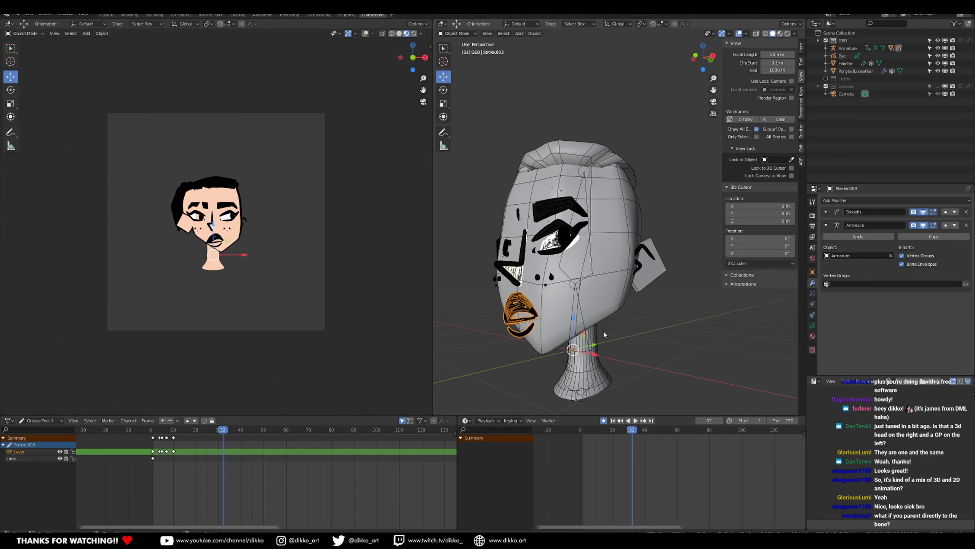
key(ctrl+z)
key(ctrl+z)
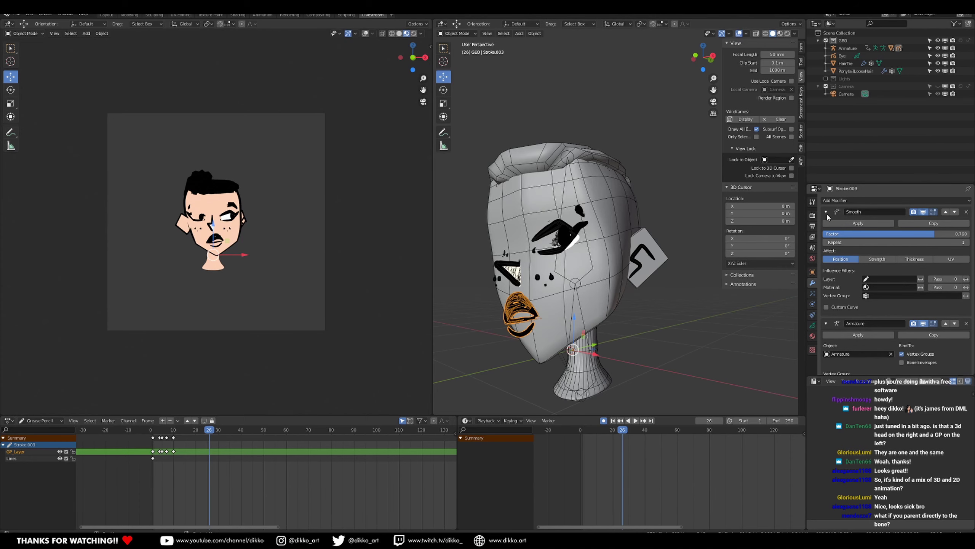
click(586, 322)
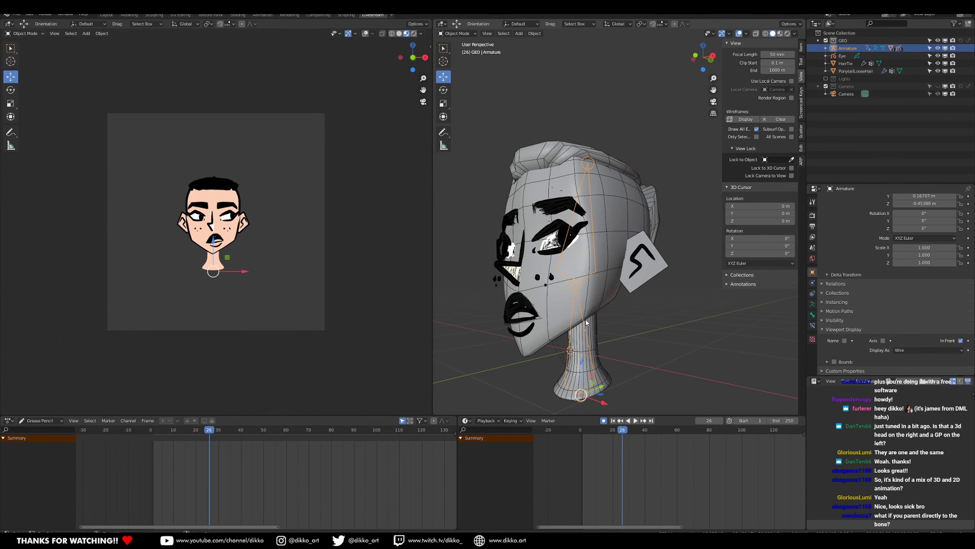
key(ctrl+z)
key(ctrl+z)
key(ctrl+z)
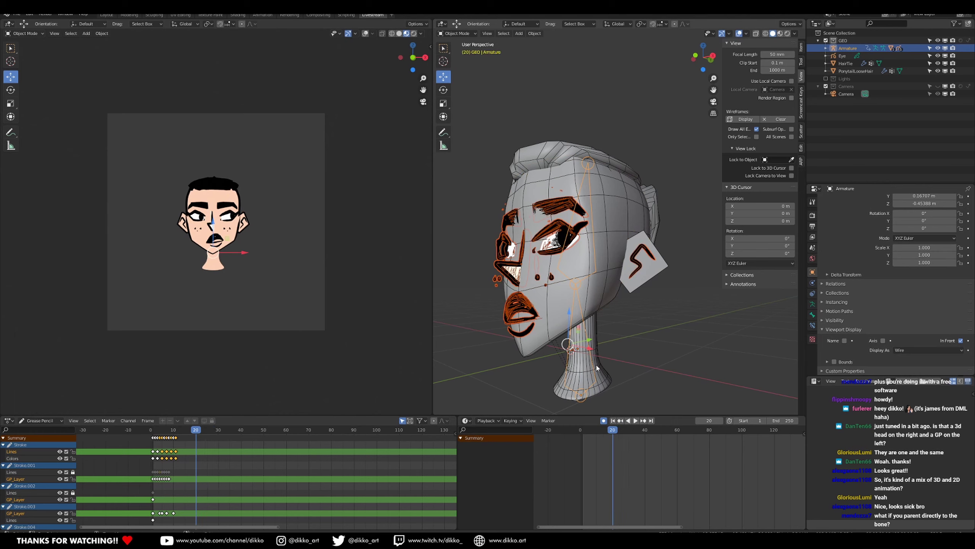
key(ctrl+z)
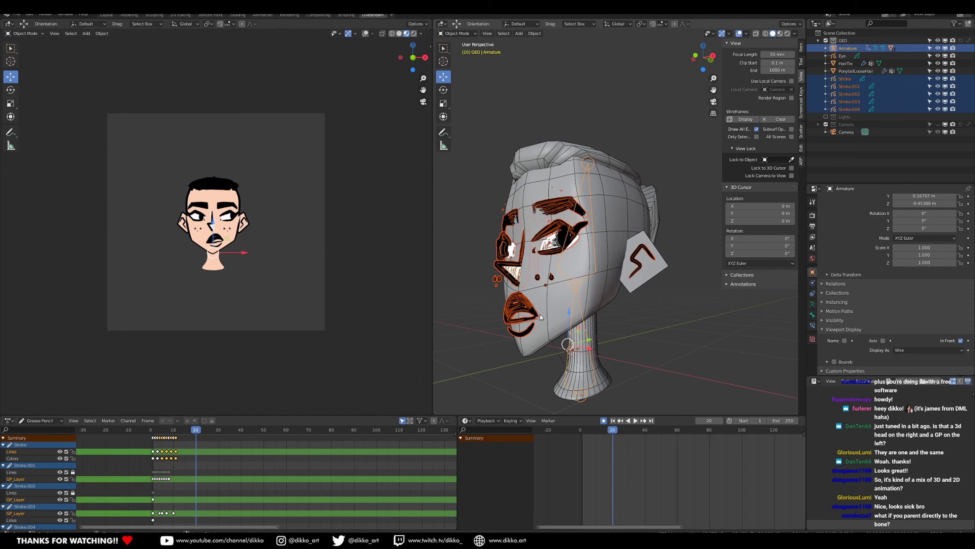
Go to frame 1 and select the mouth, nose, brow and freckle, Eye and ear Grease Pencil objects.
click(531, 304)
drag(584, 434, 582, 437)
click(589, 281)
middle_drag(590, 281, 634, 285)
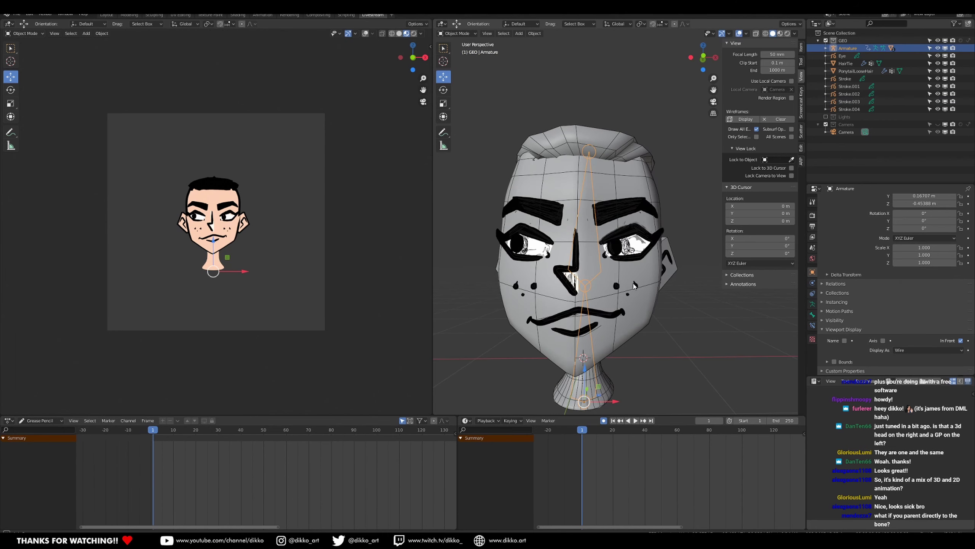
click(813, 304)
middle_drag(591, 325, 565, 327)
click(567, 327)
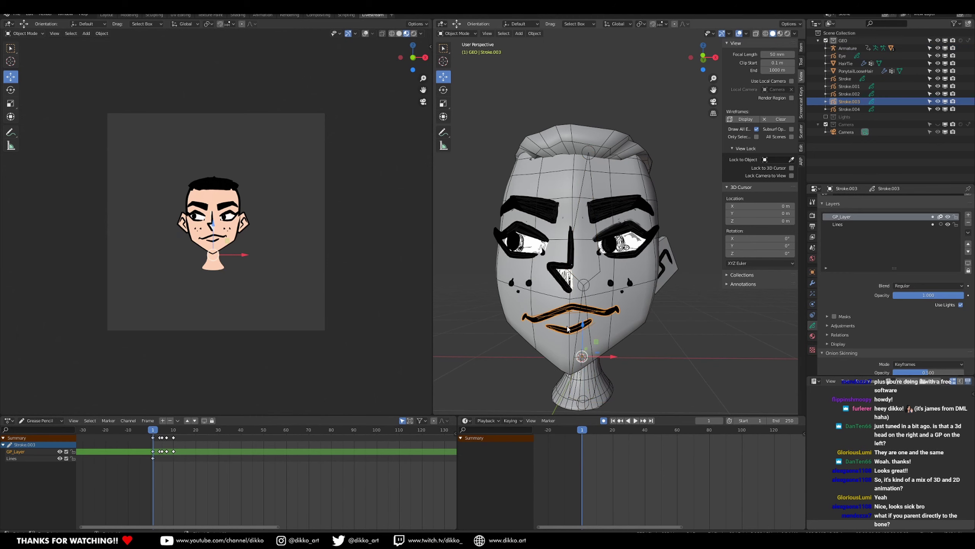
shift+click(565, 293)
shift+click(629, 296)
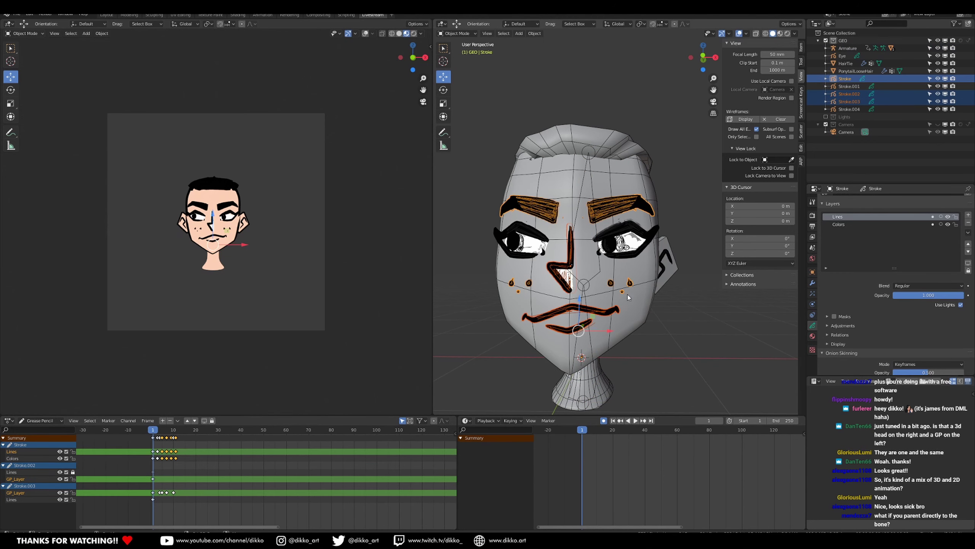
shift+click(634, 241)
shift+click(668, 256)
mouse_move(668, 256)
middle_down()
mouse_move(552, 248)
mouse_move(555, 261)
middle_up()
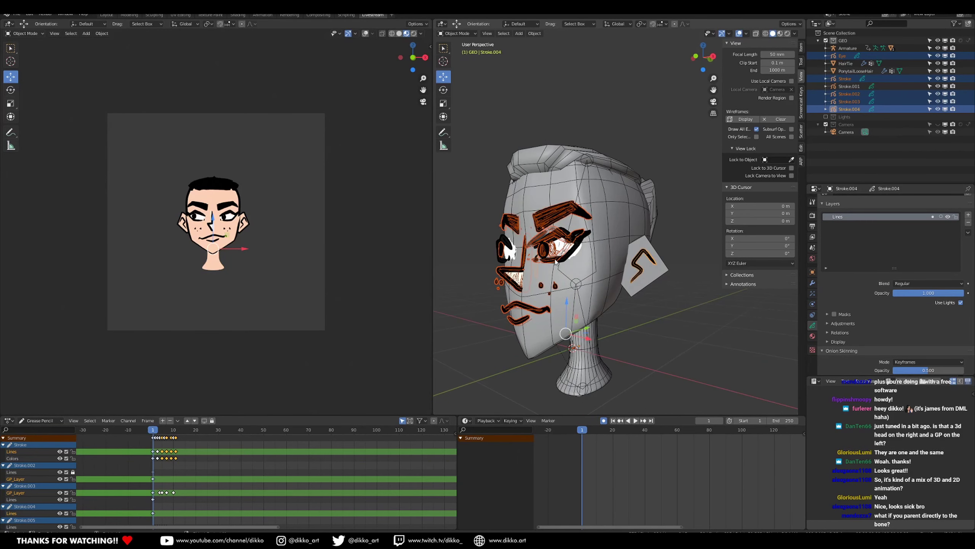
Parent the selected face objects to the armature with the Bone option and select the Eye object.
shift+click(587, 167)
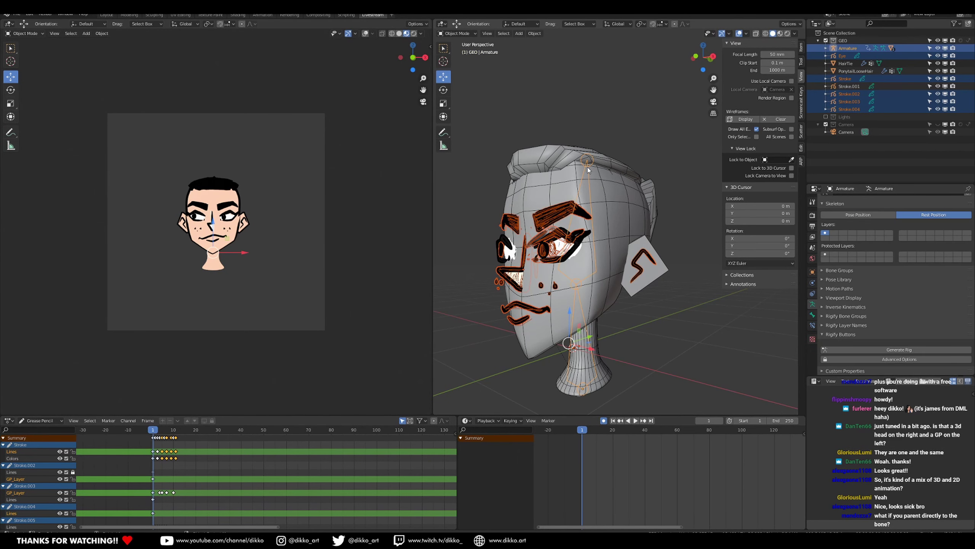
key(ctrl+p)
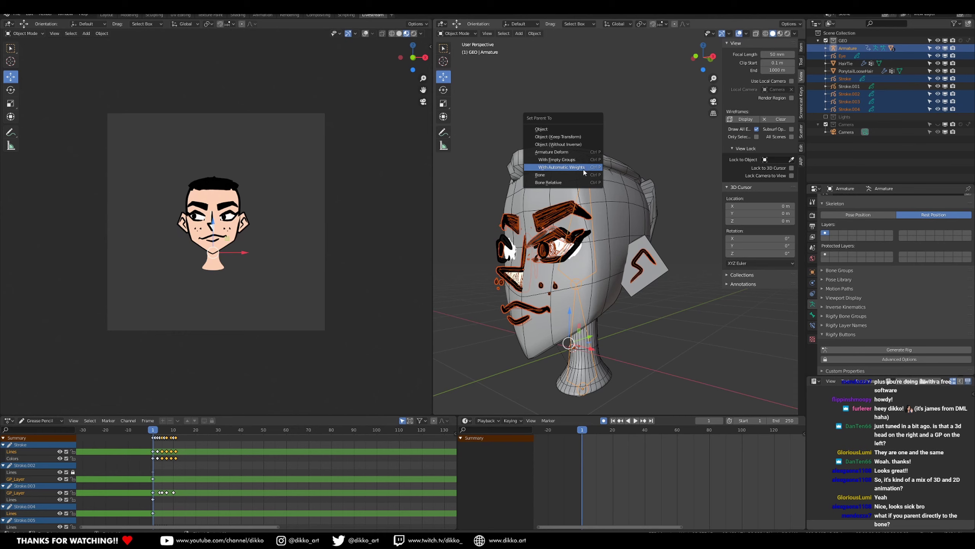
click(572, 176)
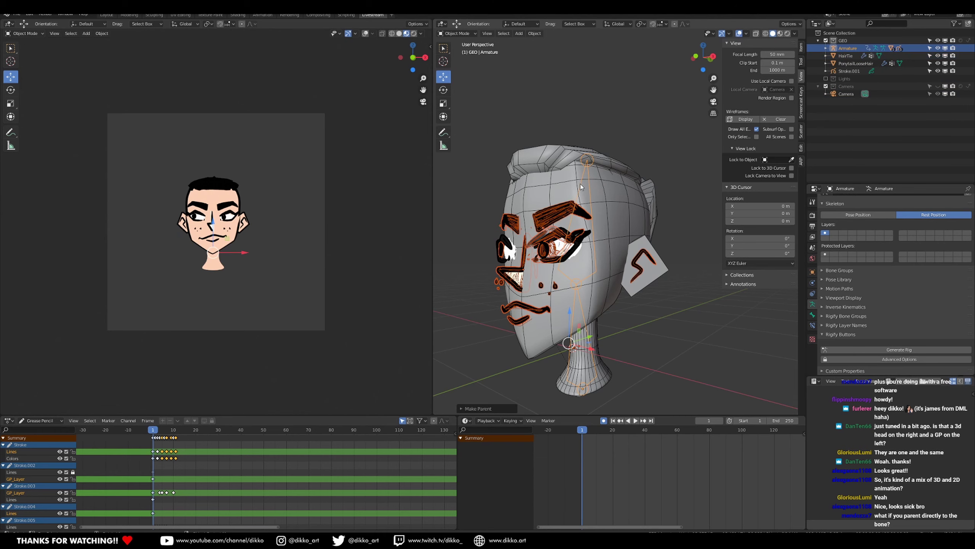
click(548, 263)
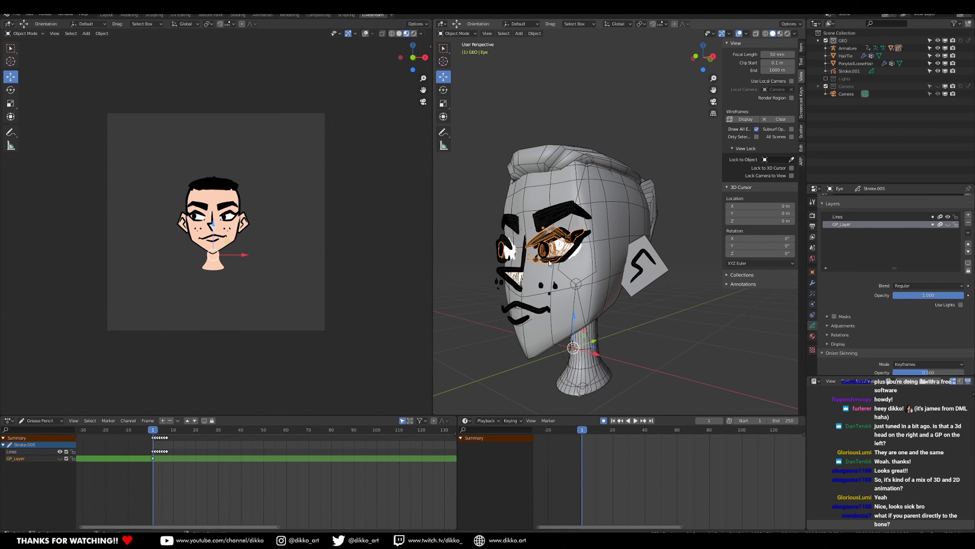
Inspect the Eye object's parent, parent type and parent bone in its Relations properties.
click(812, 272)
scroll(853, 292, down, 2)
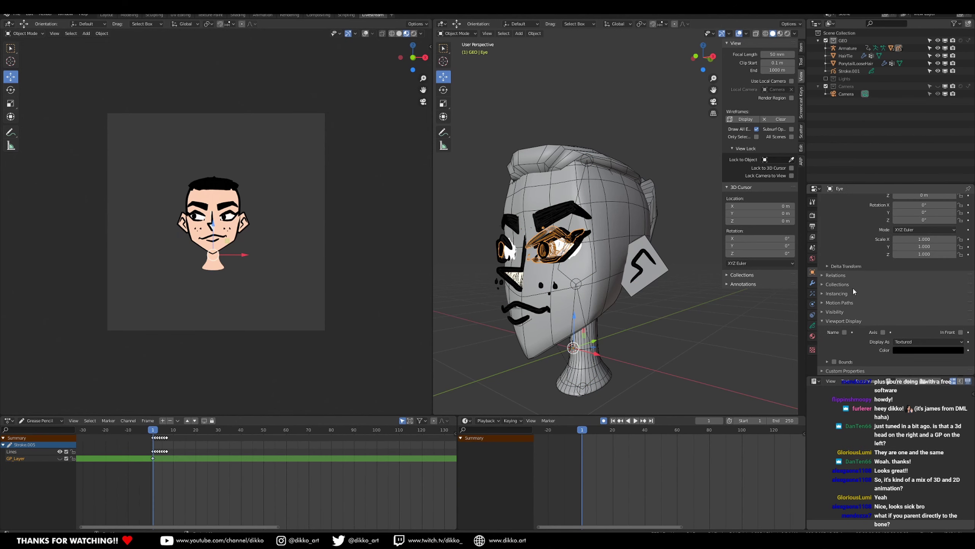
click(826, 321)
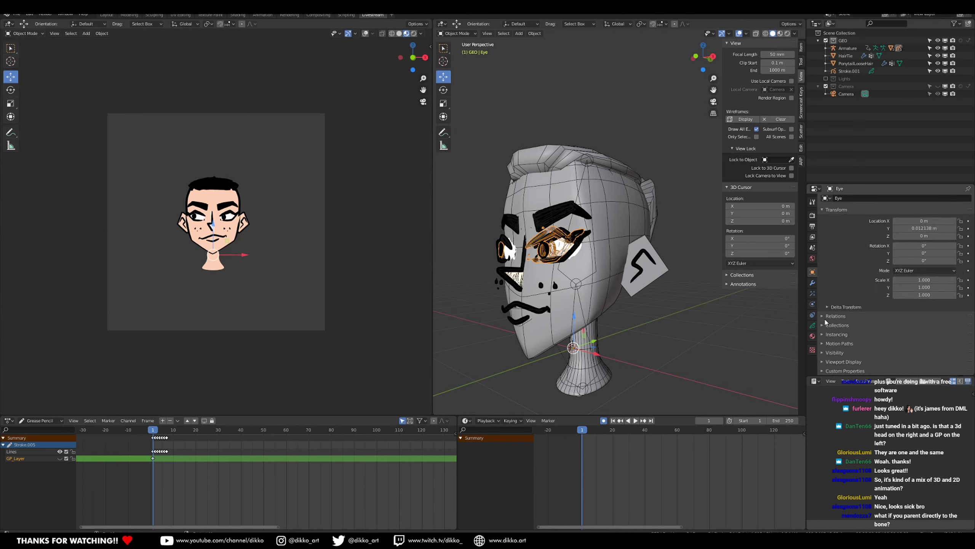
click(833, 316)
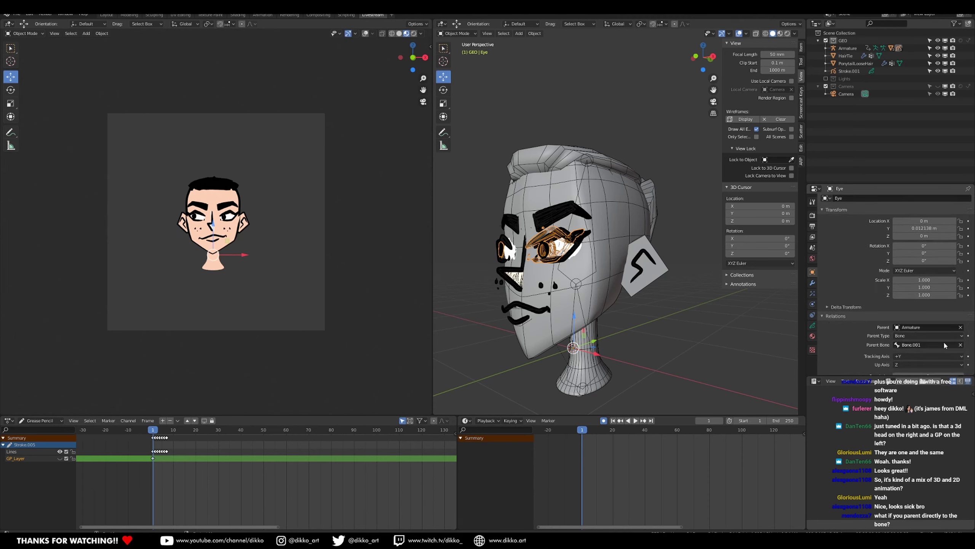
Put the armature in Pose Position and play the head-turn animation to check how the face strokes follow.
click(595, 265)
click(813, 305)
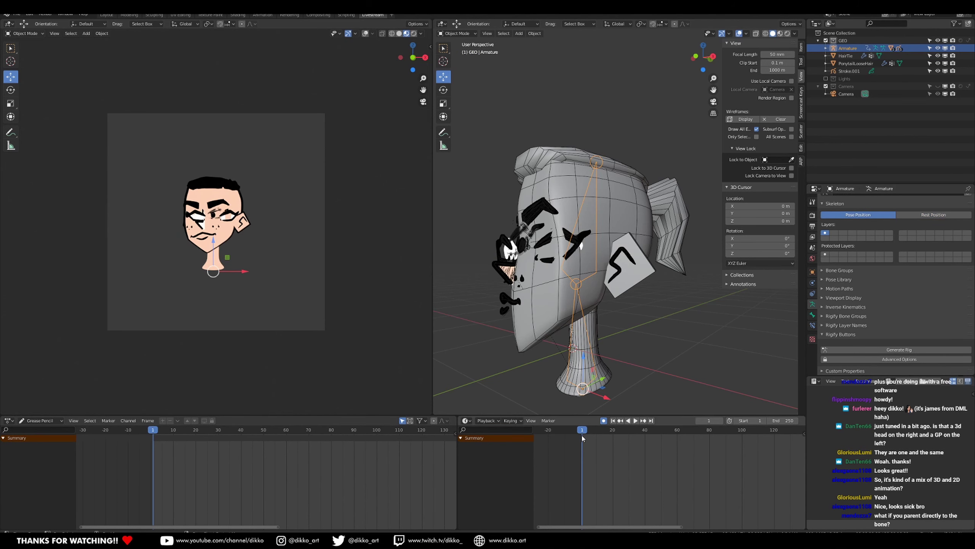
key(space)
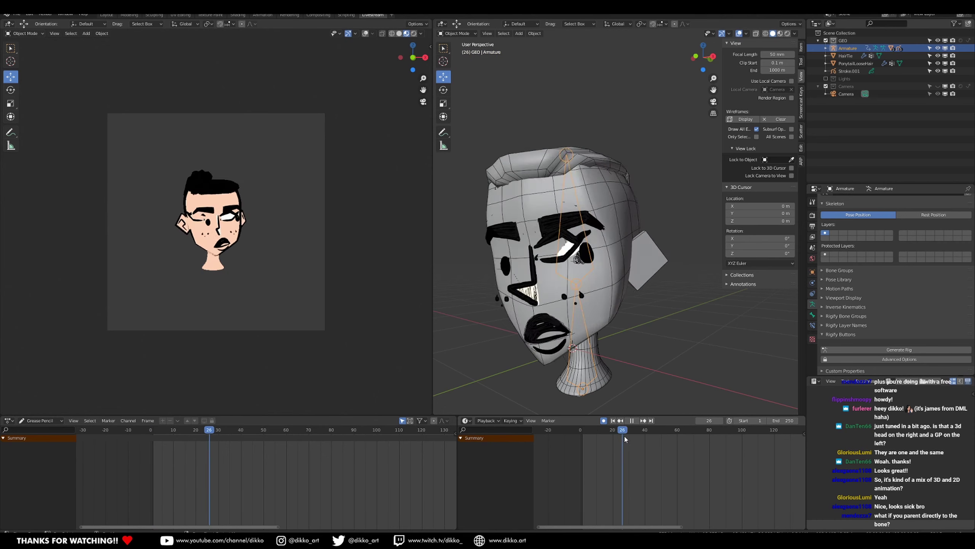
drag(624, 439, 578, 449)
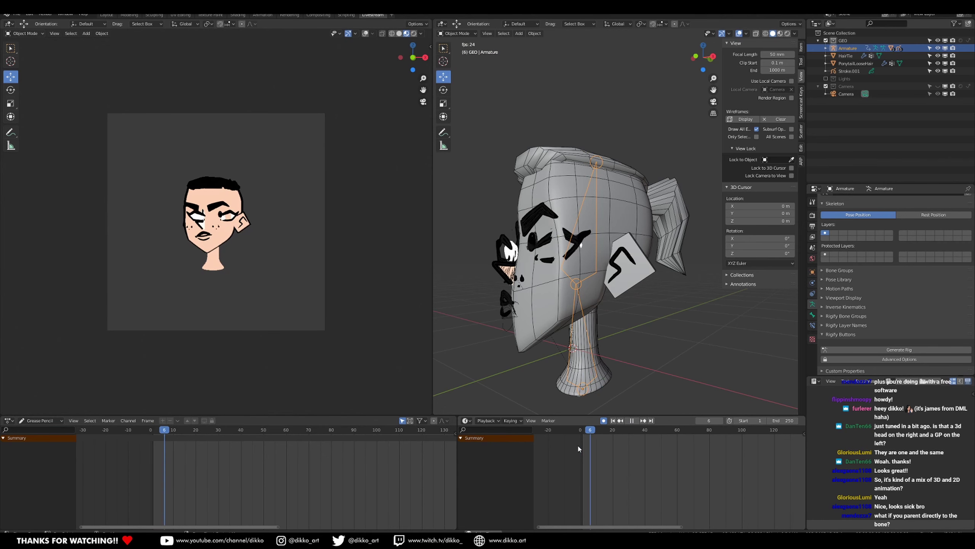
key(space)
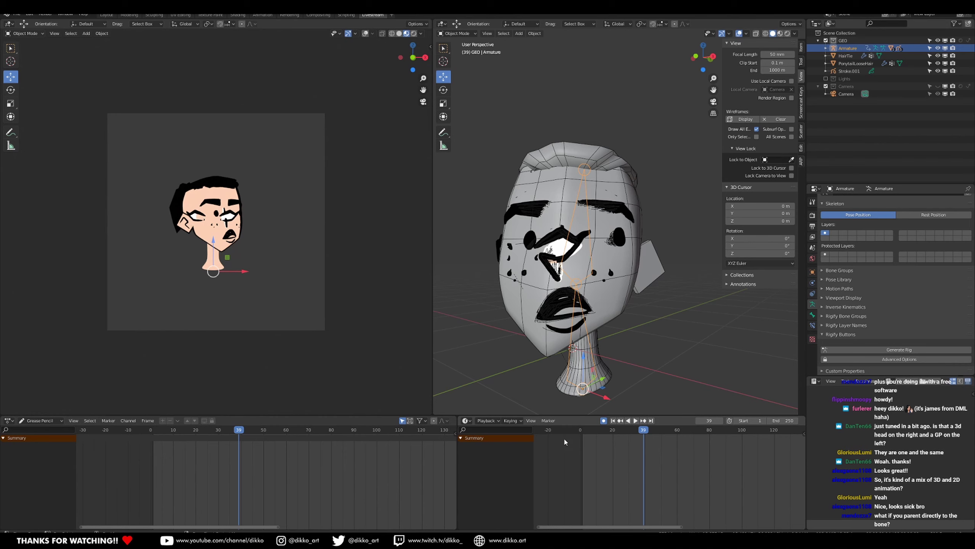
click(585, 430)
key(space)
click(585, 430)
click(585, 430)
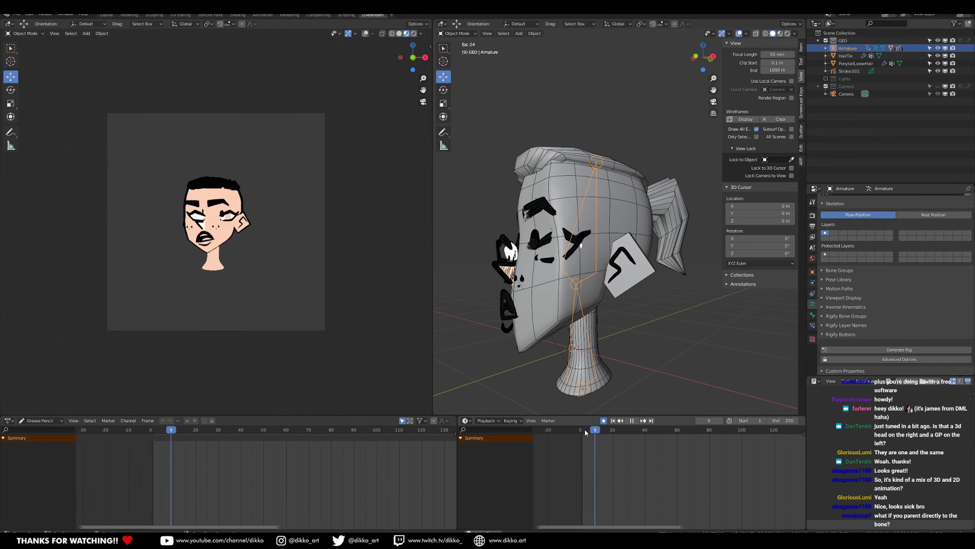
key(space)
drag(581, 429, 601, 430)
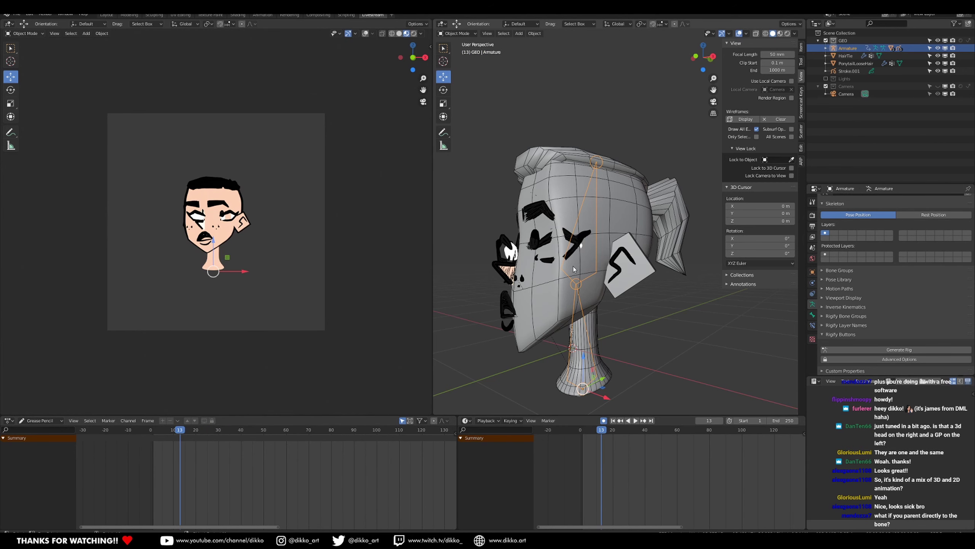
Select the armature and switch it to Rest Position.
click(580, 237)
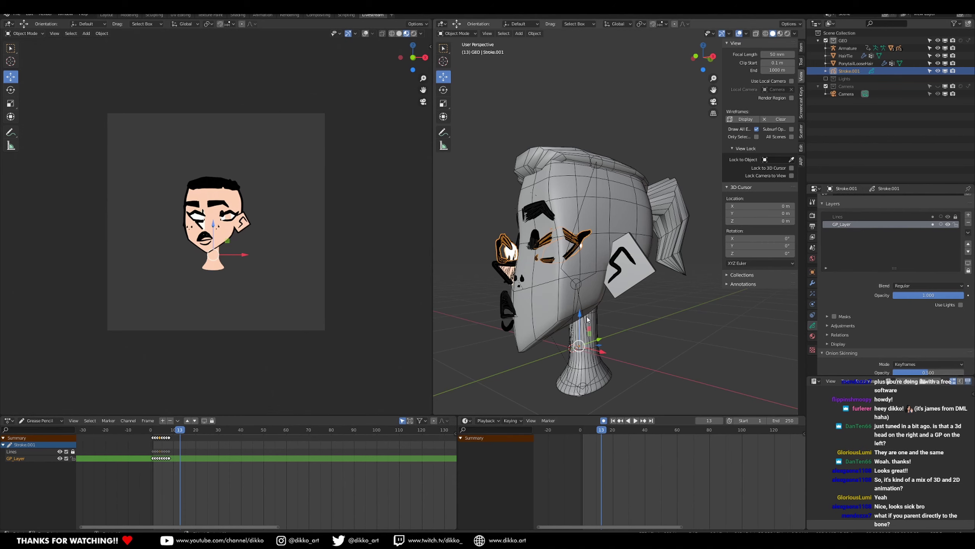
click(591, 273)
click(913, 217)
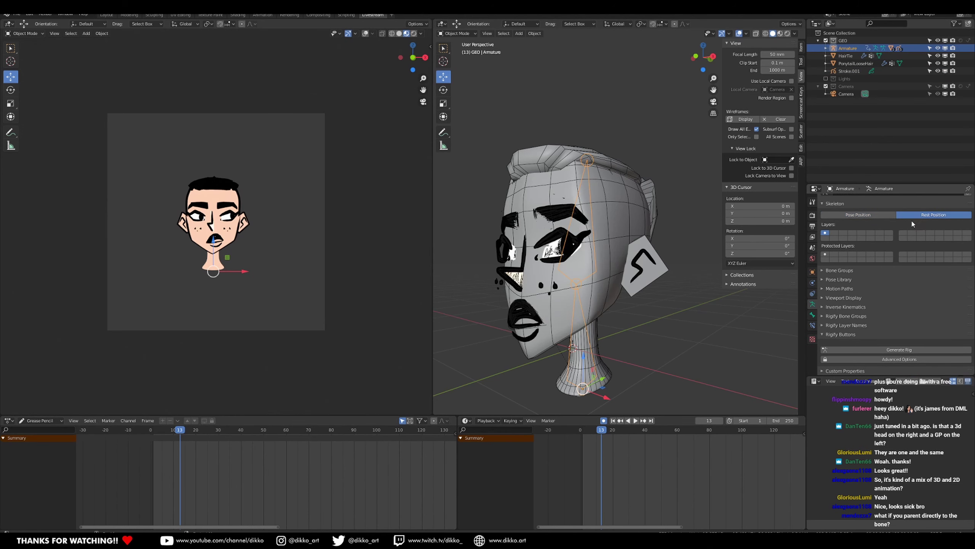
Parent the eye outline strokes (Stroke.001) and the Eye object to the armature with the Bone option.
click(549, 262)
middle_drag(552, 253, 576, 253)
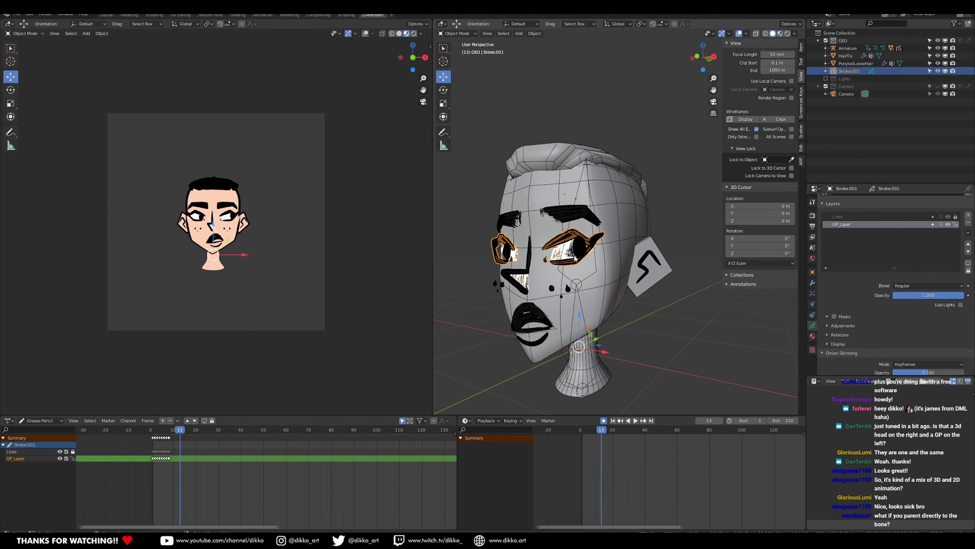
shift+click(582, 253)
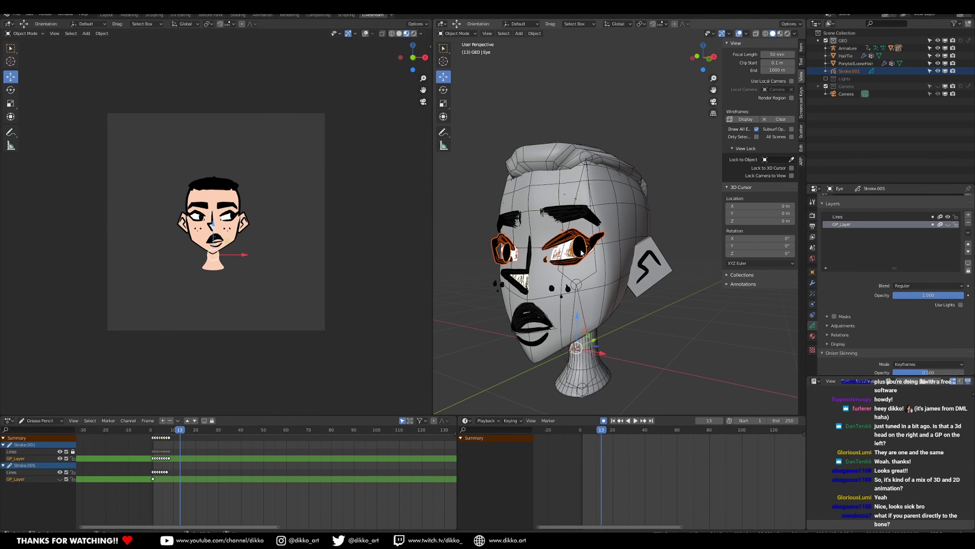
shift+click(596, 262)
key(ctrl+p)
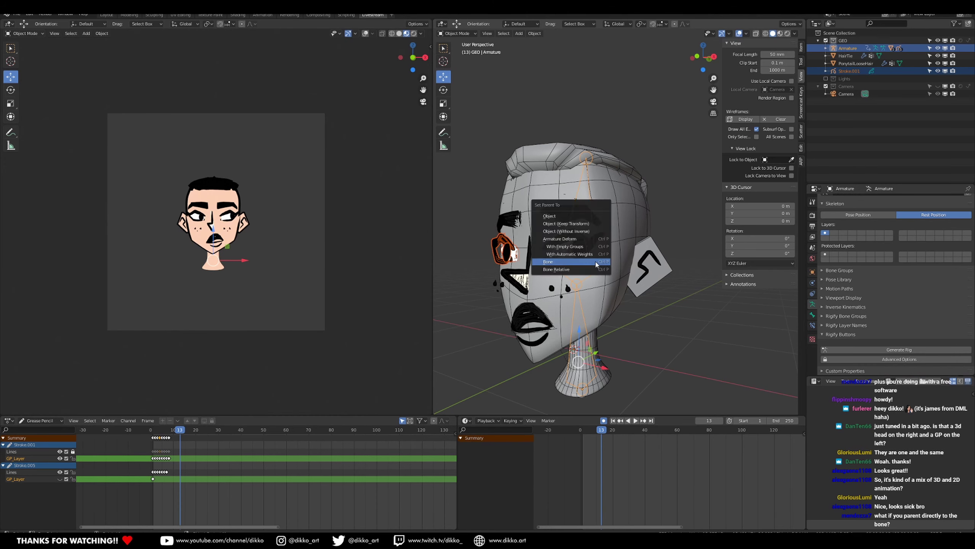
click(596, 262)
click(615, 303)
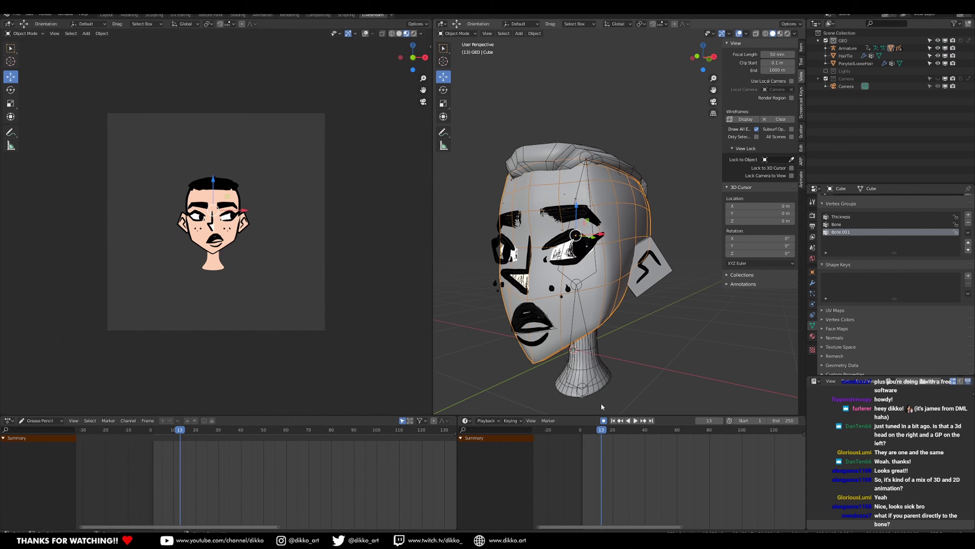
Return to frame 1 and switch the armature back to Pose Position.
click(582, 430)
key(space)
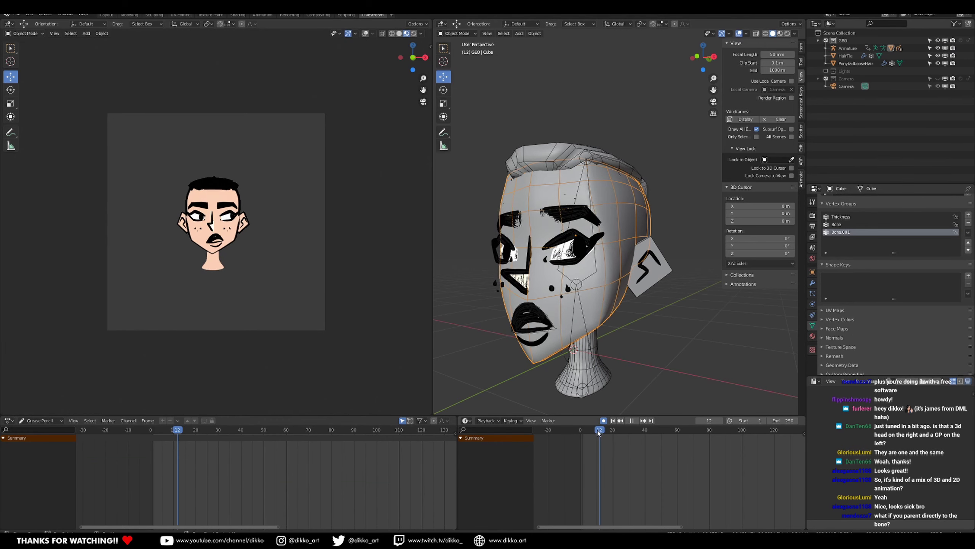
key(Escape)
click(594, 275)
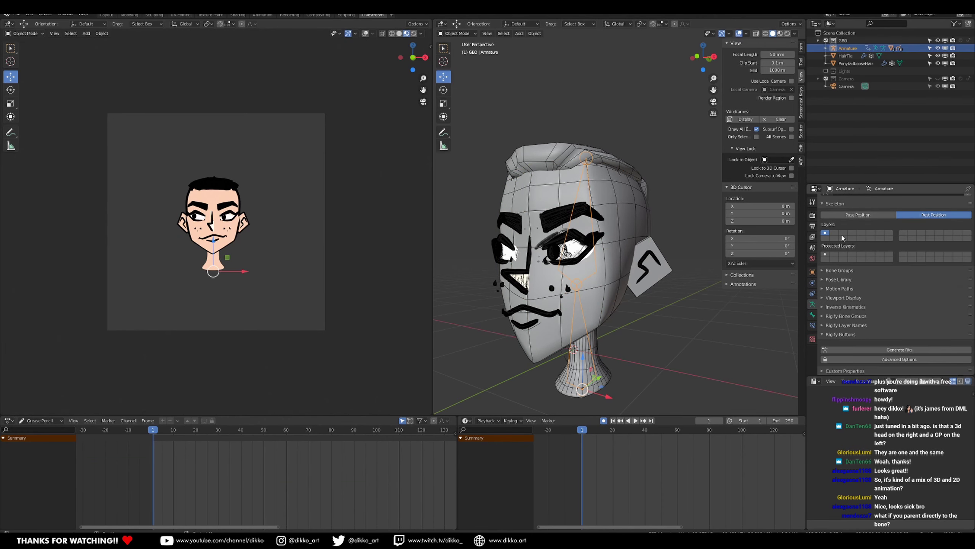
click(857, 216)
Play and scrub the head-turn animation to check that the eyes move with the head.
key(space)
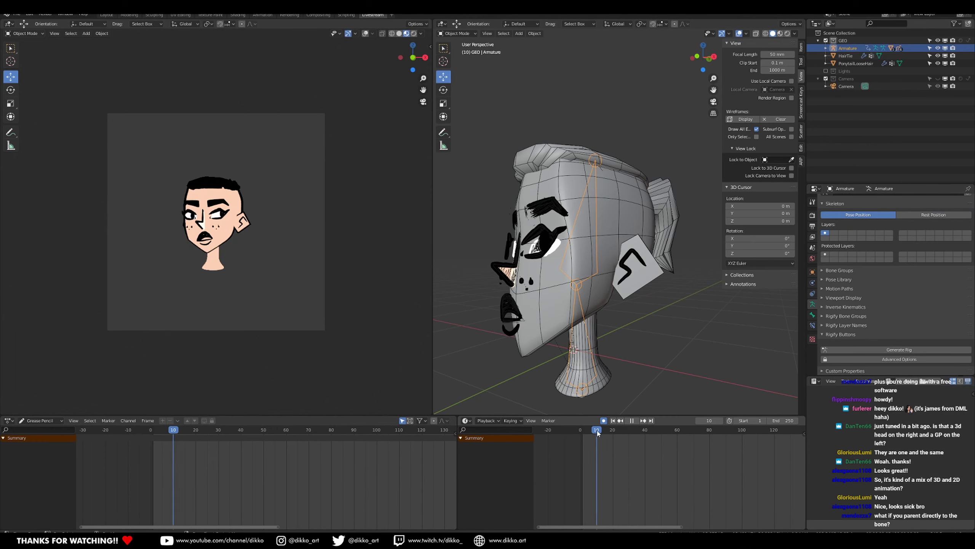
mouse_move(626, 433)
mouse_down()
mouse_move(597, 434)
mouse_move(636, 438)
mouse_move(586, 441)
mouse_up()
key(space)
click(580, 430)
key(space)
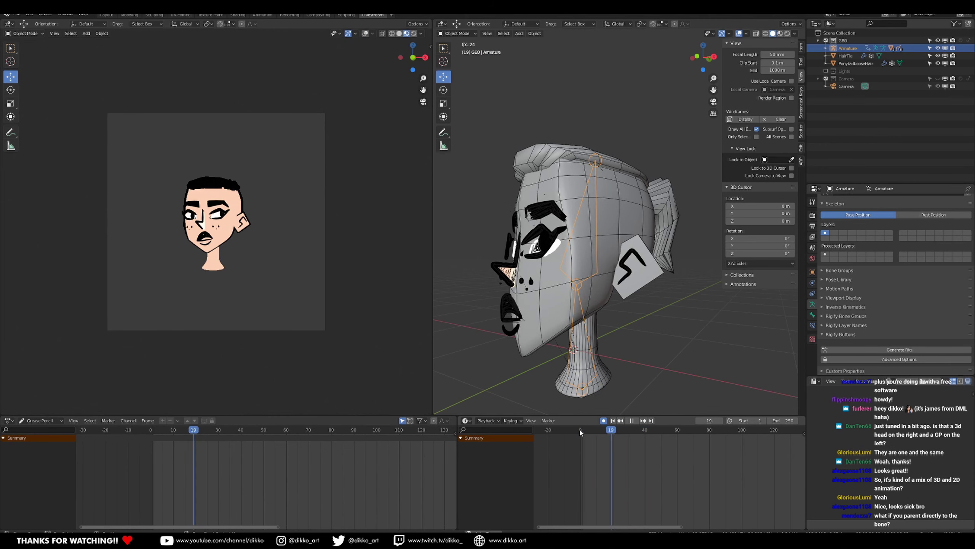
key(space)
Replay the head turn from different viewing angles to examine how the face strokes sit on the head.
middle_drag(606, 392, 538, 243)
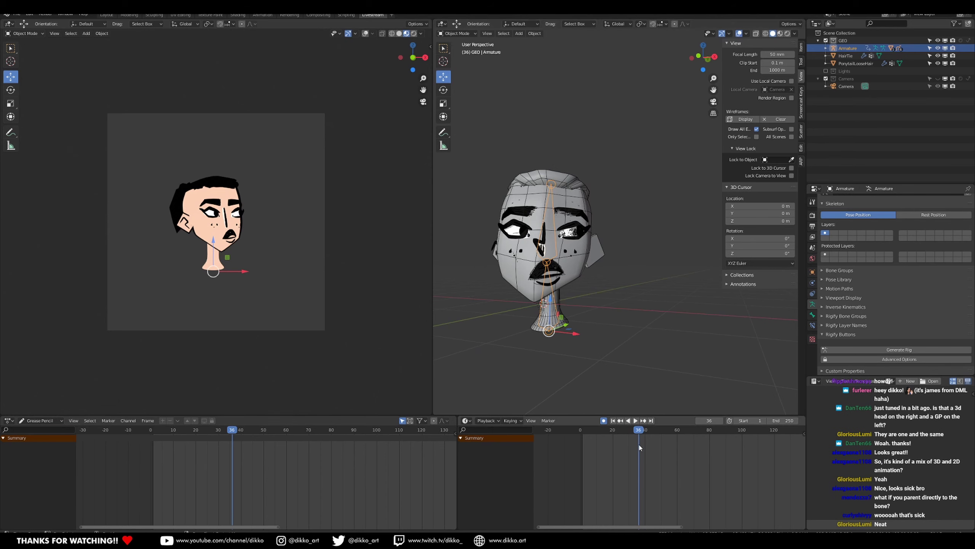
key(space)
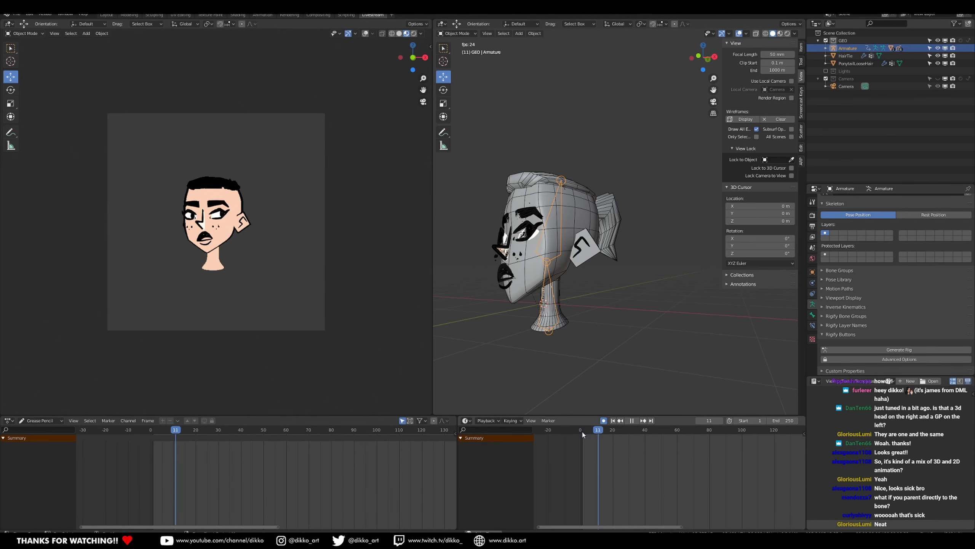
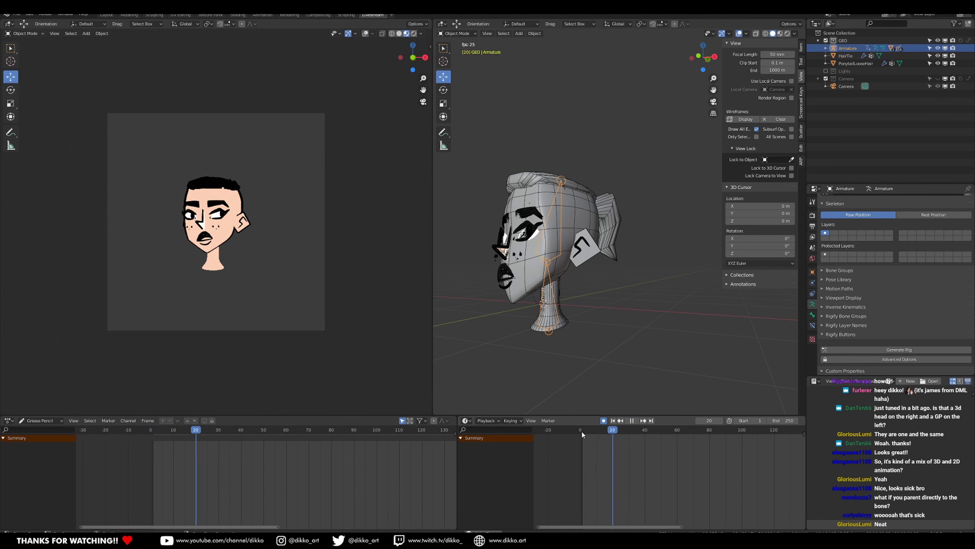
key(space)
key(space)
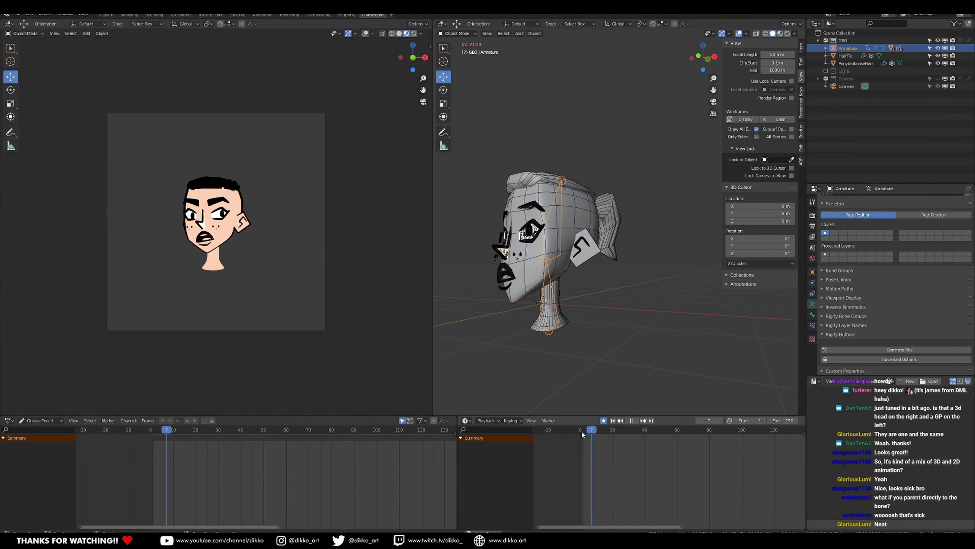
key(space)
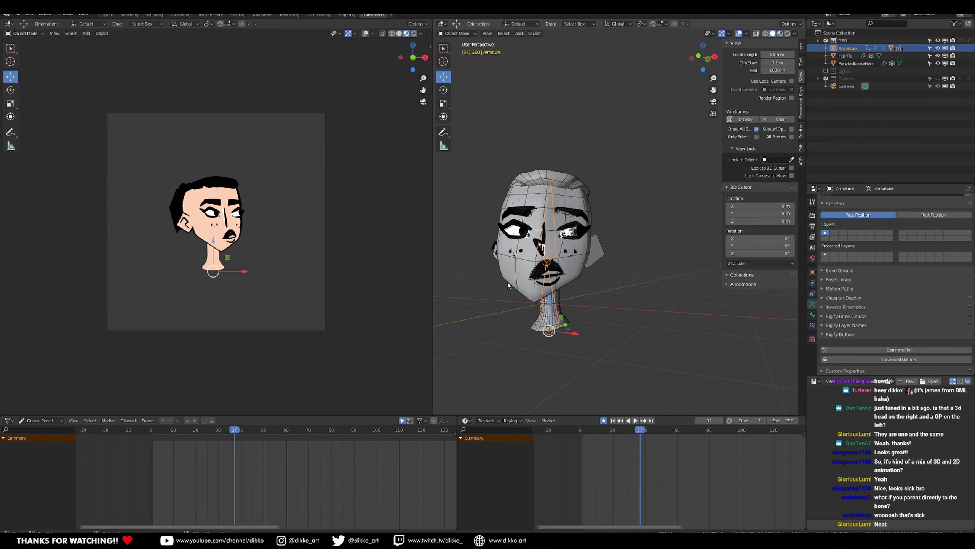
middle_drag(508, 282, 570, 272)
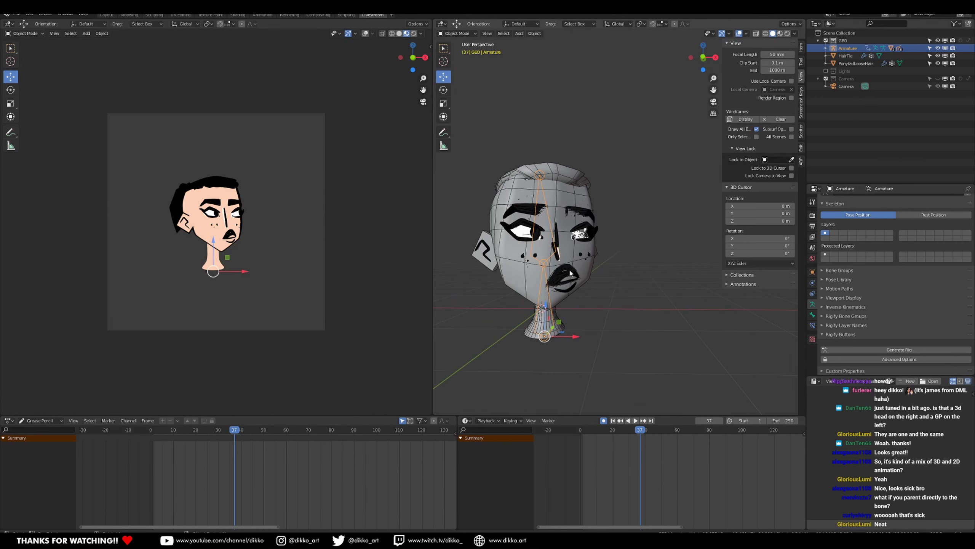
click(574, 432)
key(space)
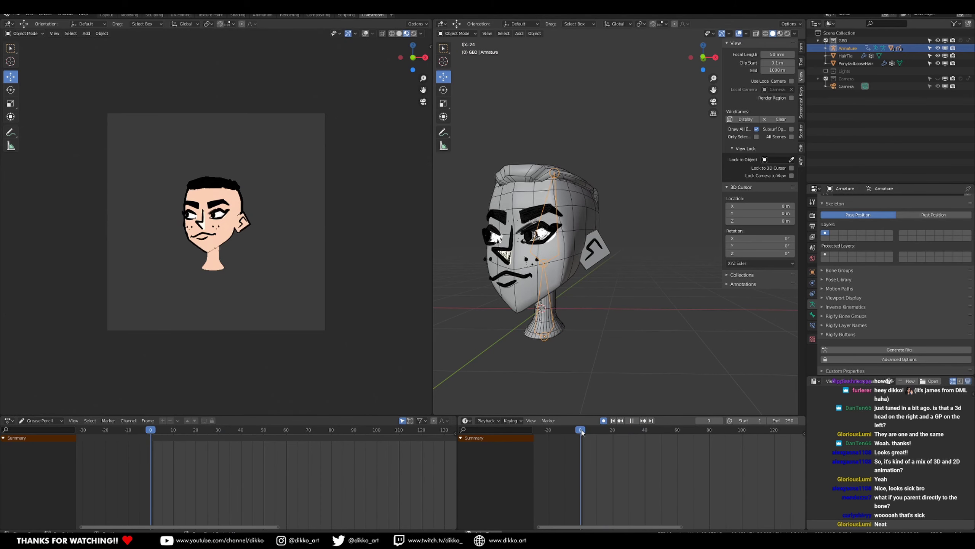
key(space)
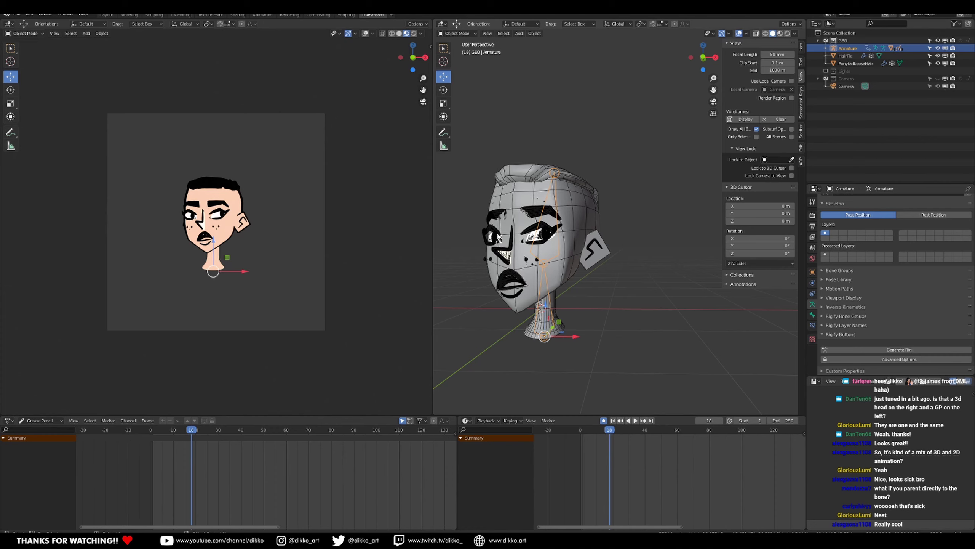
Add a Time Offset modifier to the eye outline strokes (Stroke.001) and return to frame 1.
click(500, 237)
click(812, 283)
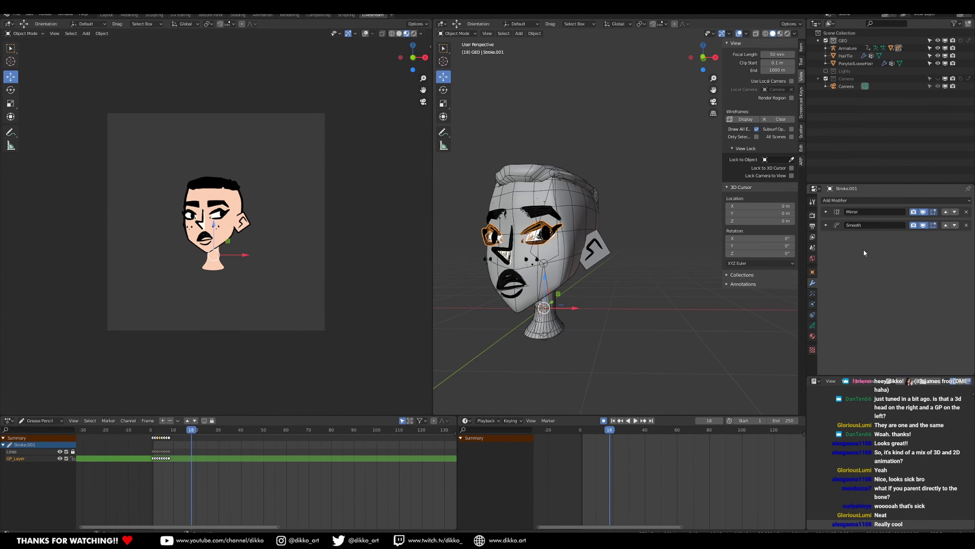
click(848, 204)
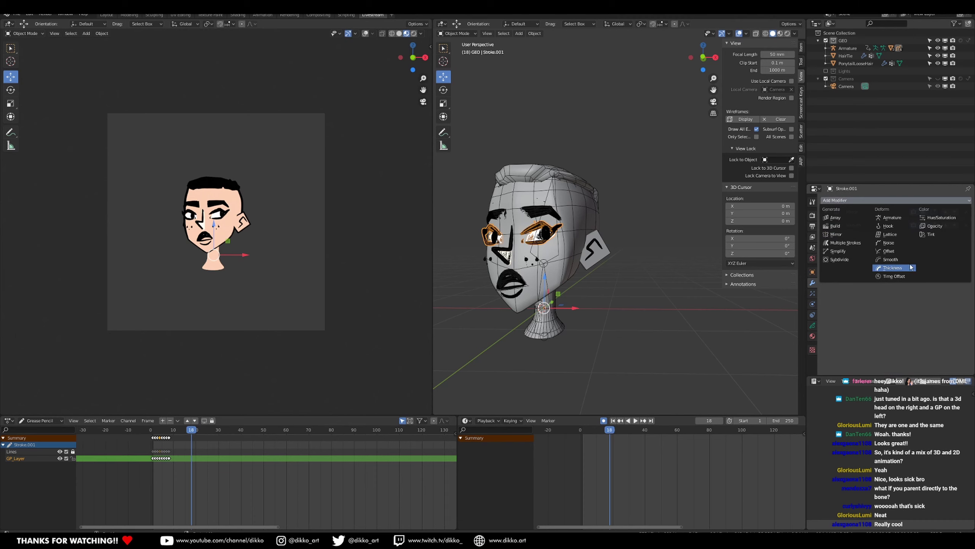
click(893, 276)
drag(614, 440, 584, 448)
key(space)
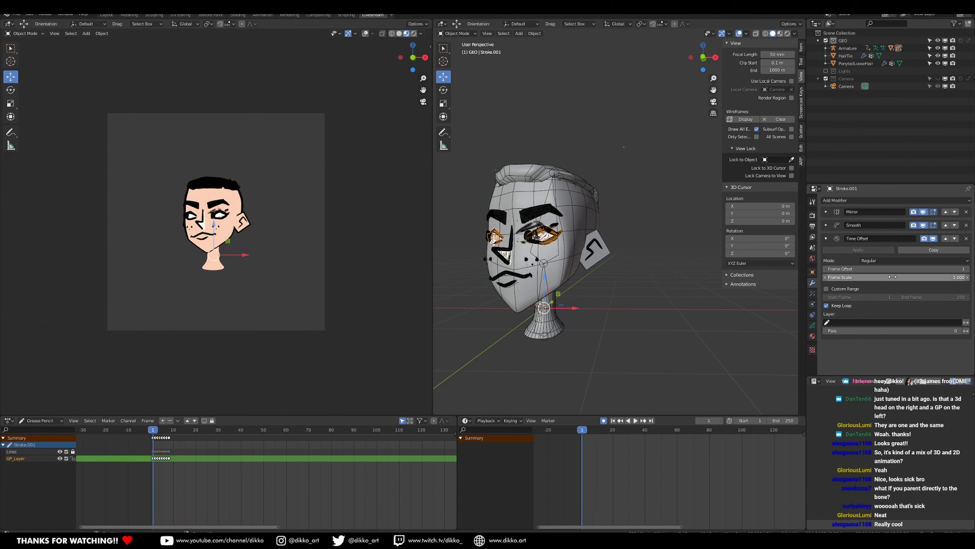
Go to frame 23, set the eye outline's Time Offset Frame Offset to -19 and preview the animation.
click(602, 436)
drag(609, 437, 617, 435)
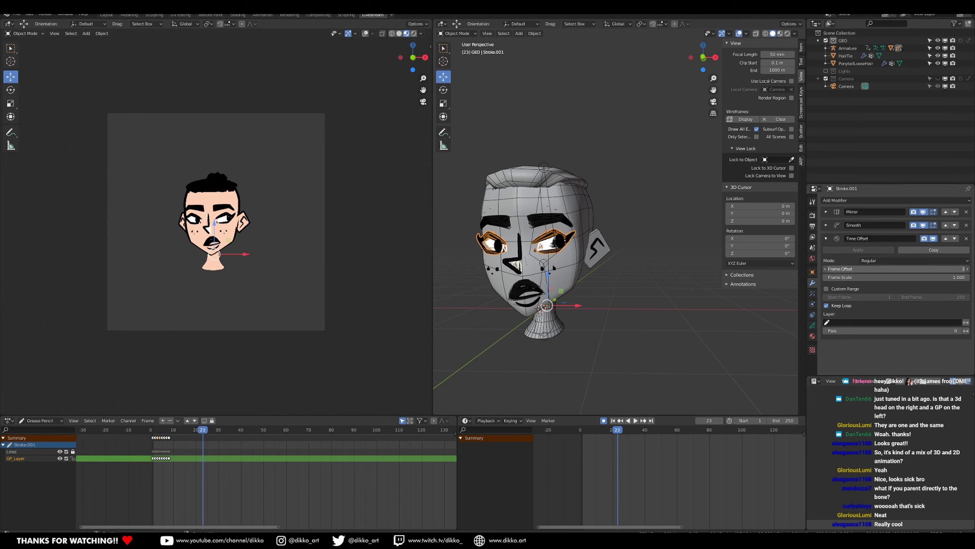
drag(896, 268, 908, 269)
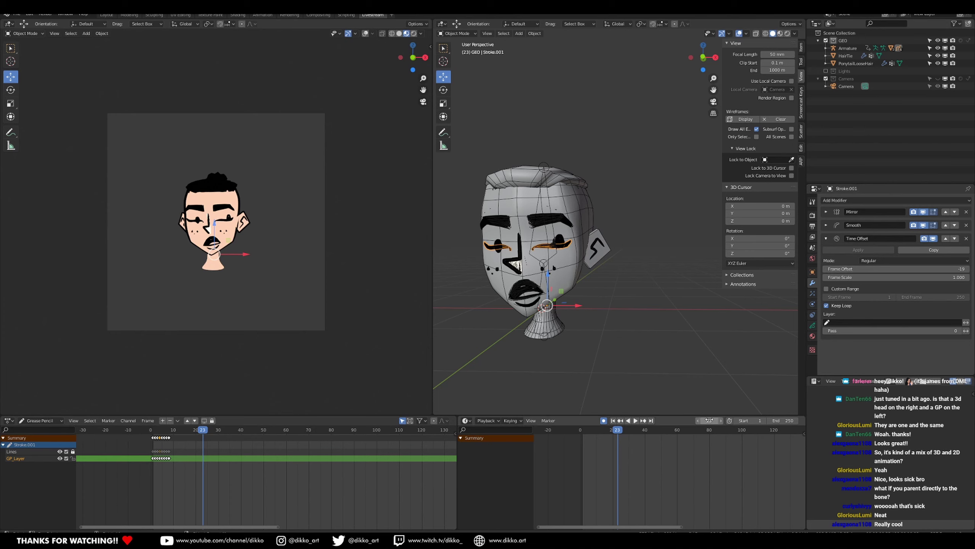
key(space)
drag(633, 439, 611, 455)
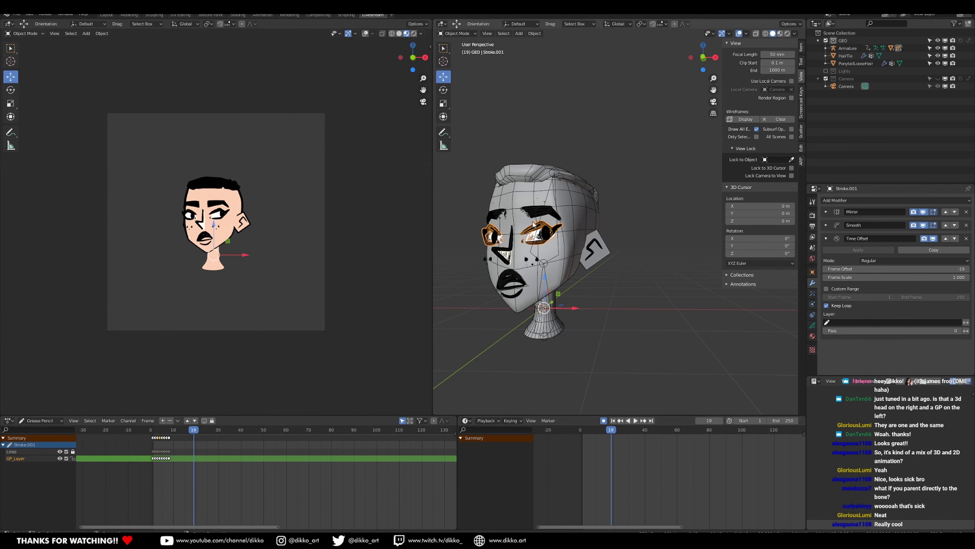
Add a Time Offset modifier to the Eye object and set its Frame Offset to 19.
click(543, 235)
click(859, 200)
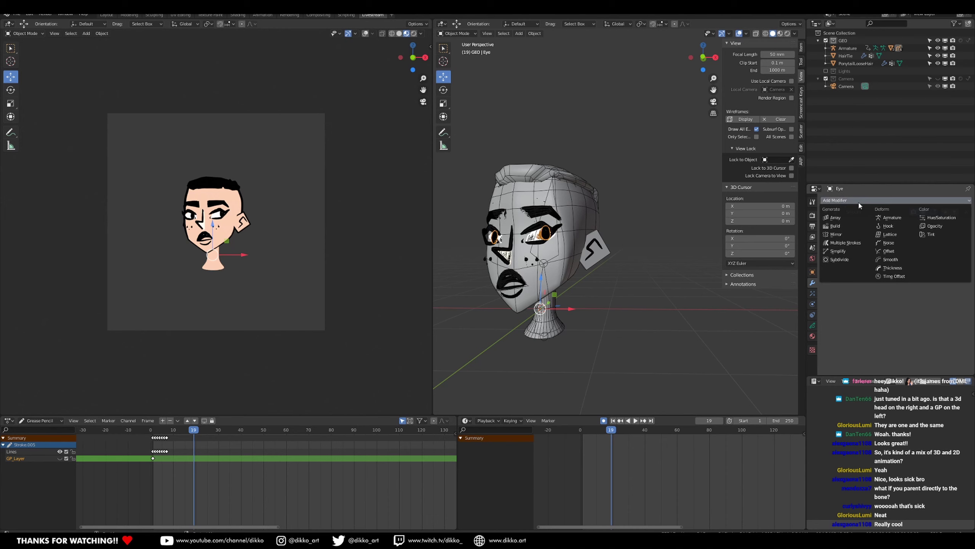
click(883, 275)
click(898, 256)
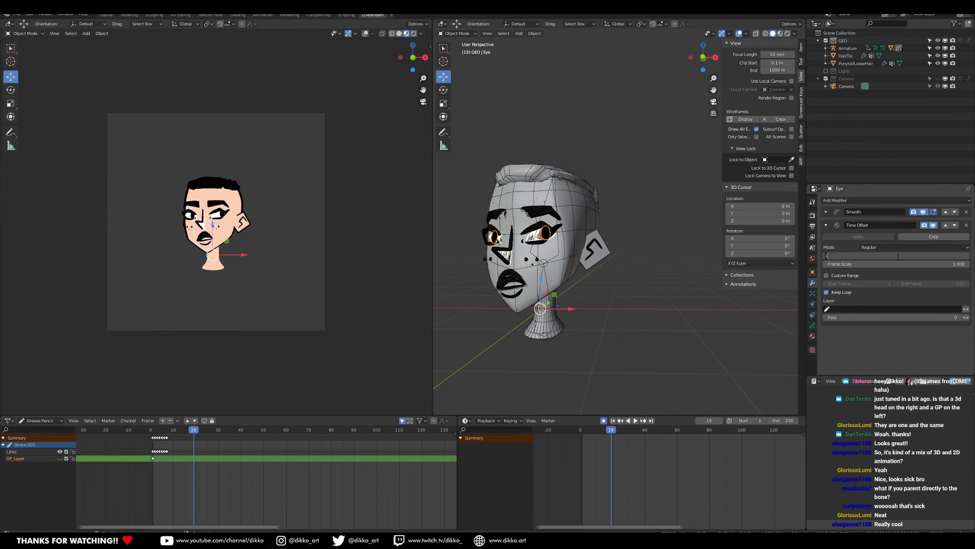
text(19)
key(Return)
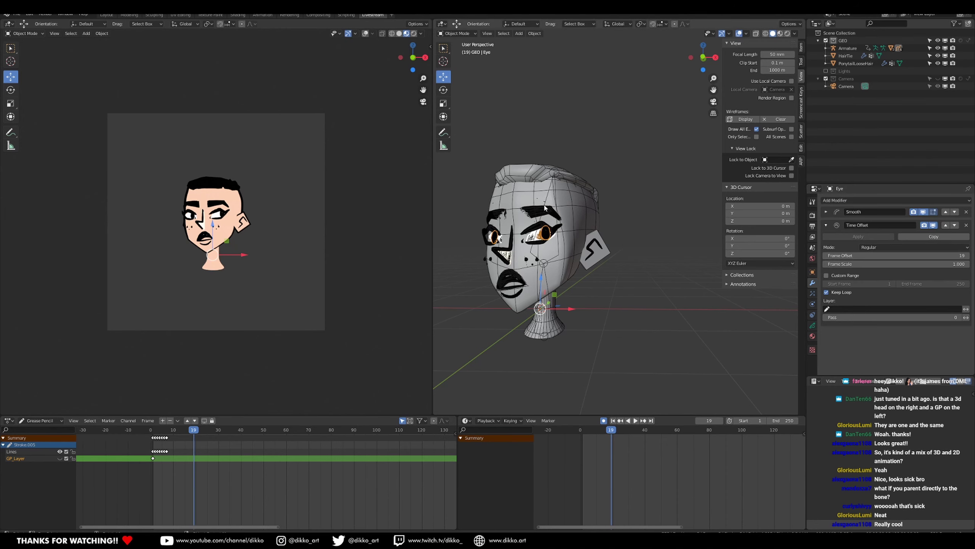
Add a Time Offset modifier with a Frame Offset of 19 to the eyebrow strokes (Stroke).
click(536, 215)
click(865, 201)
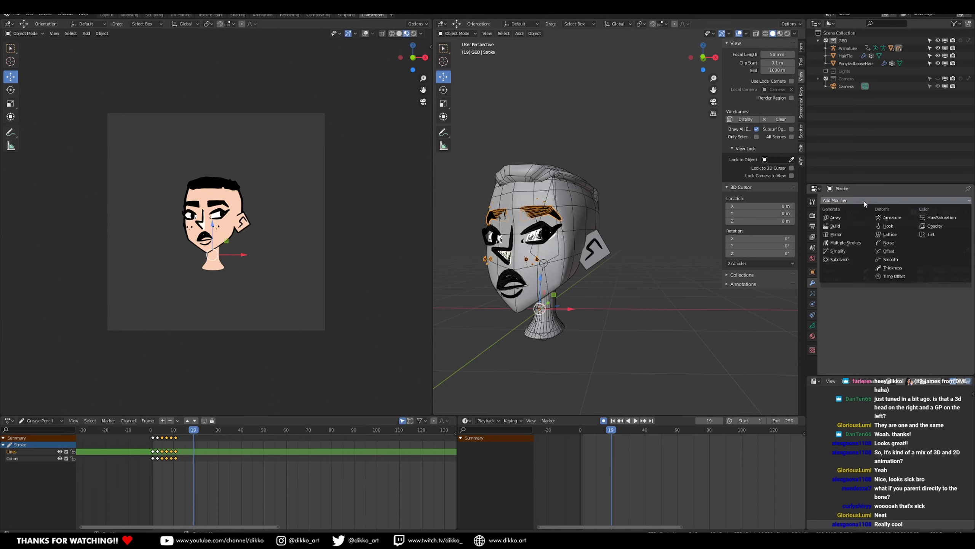
click(886, 275)
click(901, 326)
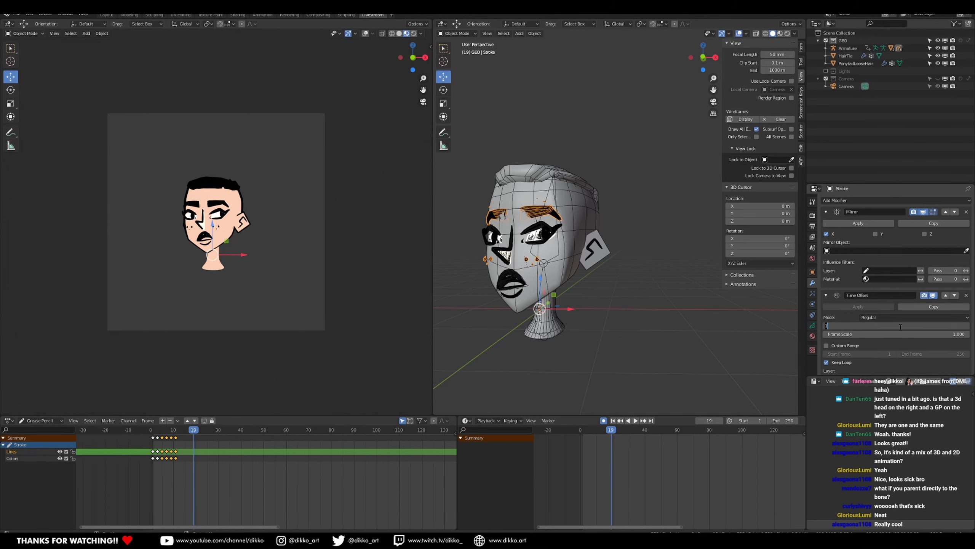
text(19)
key(Return)
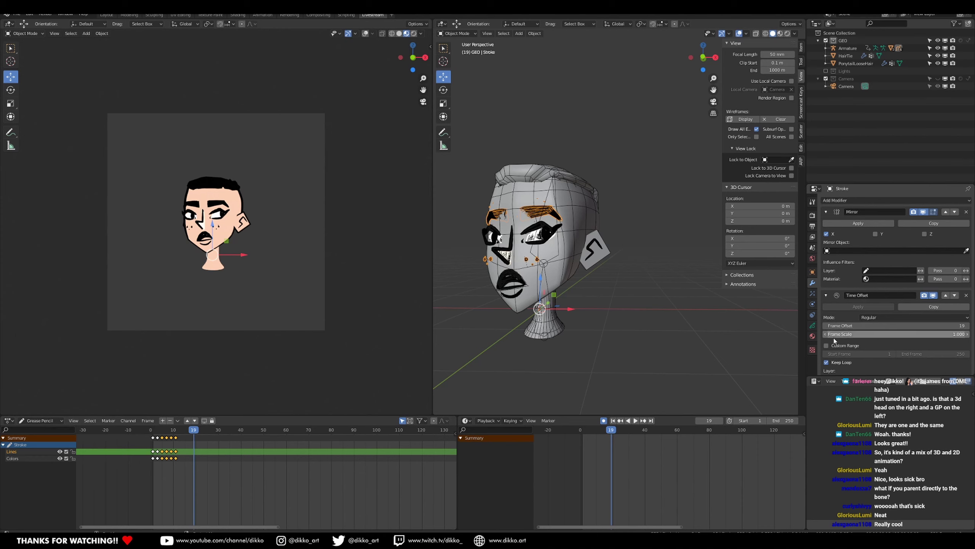
Preview the eyebrow timing from the start of the animation and remove the eyebrows' Time Offset modifier.
drag(600, 431, 554, 449)
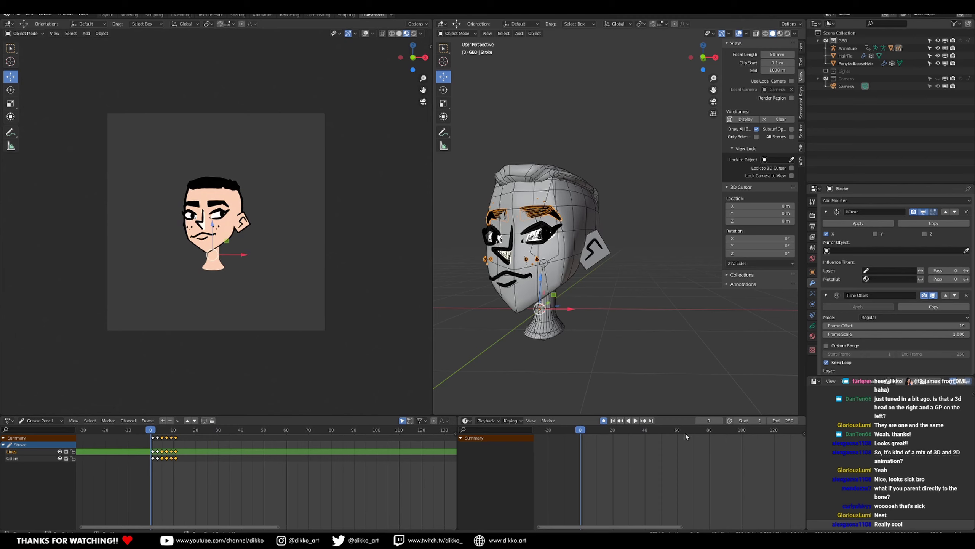
click(826, 295)
key(space)
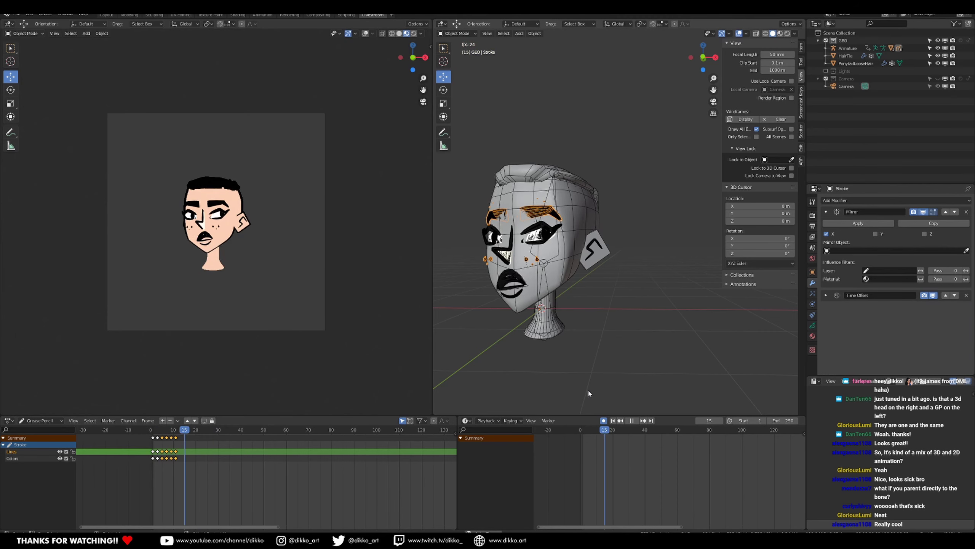
click(583, 429)
key(space)
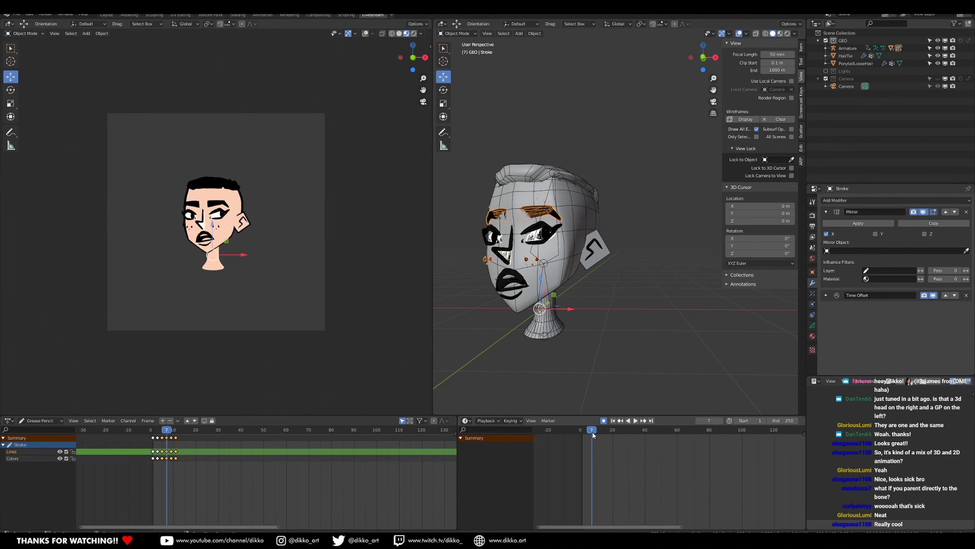
key(space)
click(520, 212)
click(521, 212)
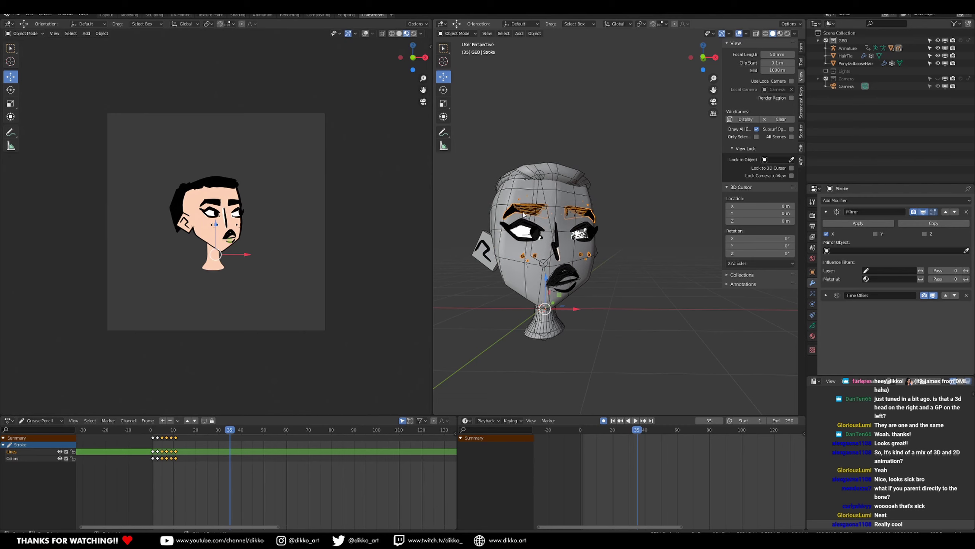
click(827, 296)
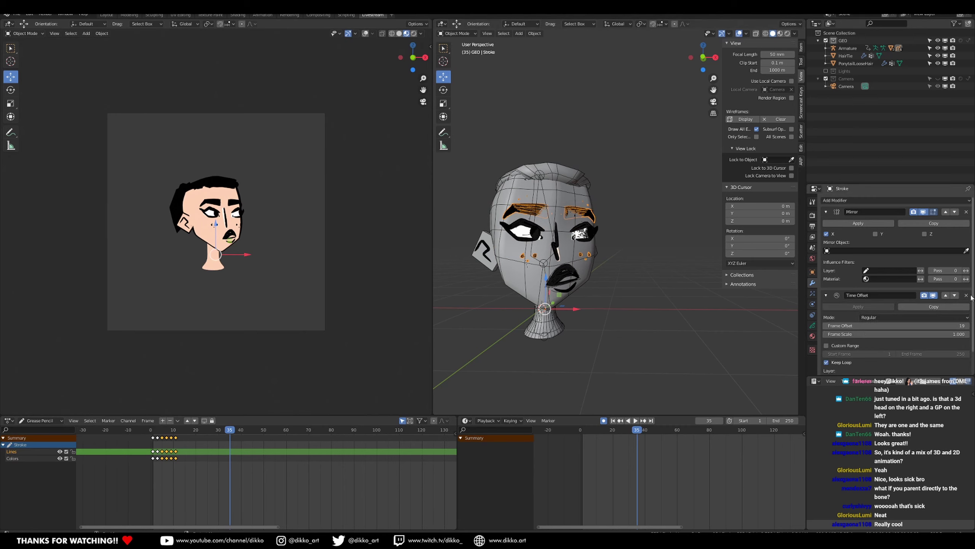
click(967, 295)
Go to frame 23, add a Time Offset modifier to the eyebrow strokes and set its Frame Offset to -17.
key(space)
click(591, 432)
drag(592, 436, 618, 452)
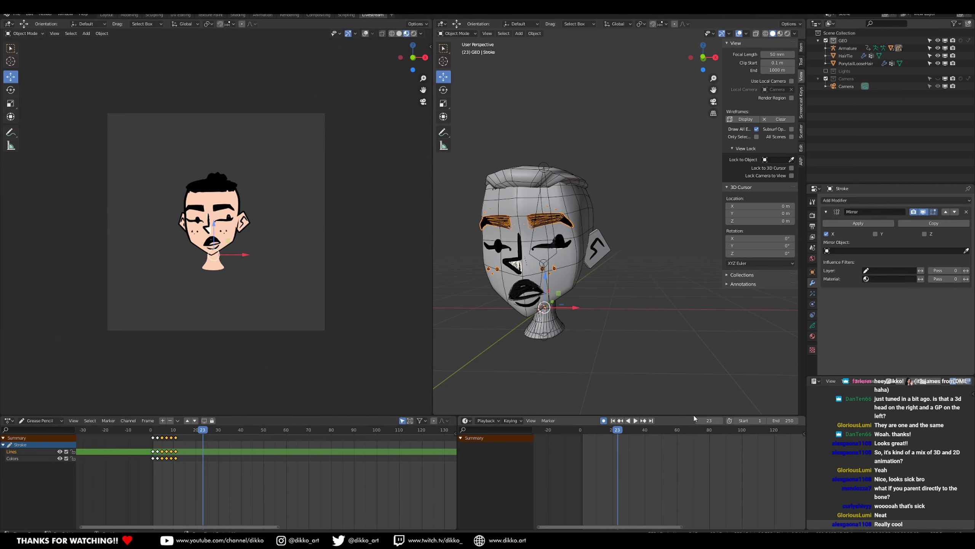
click(859, 201)
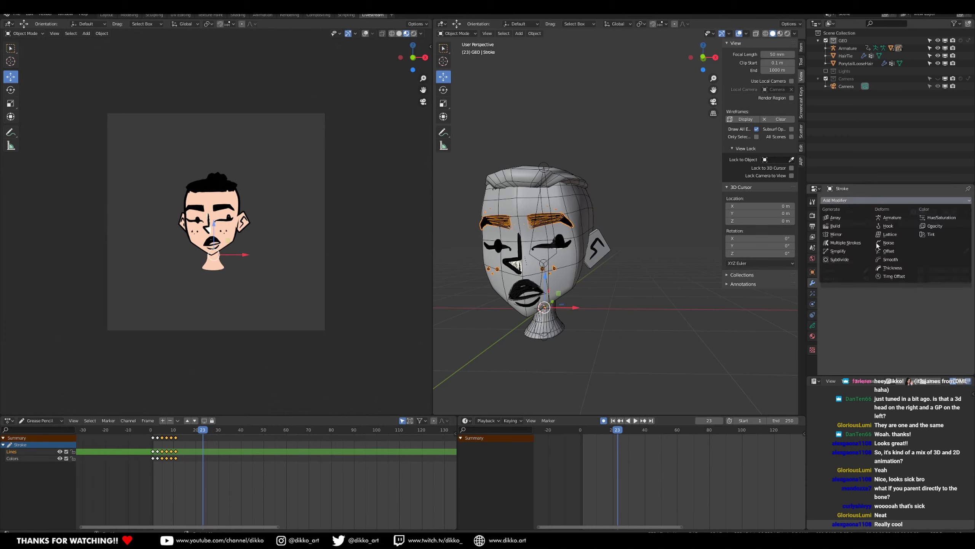
click(880, 277)
drag(890, 326, 895, 326)
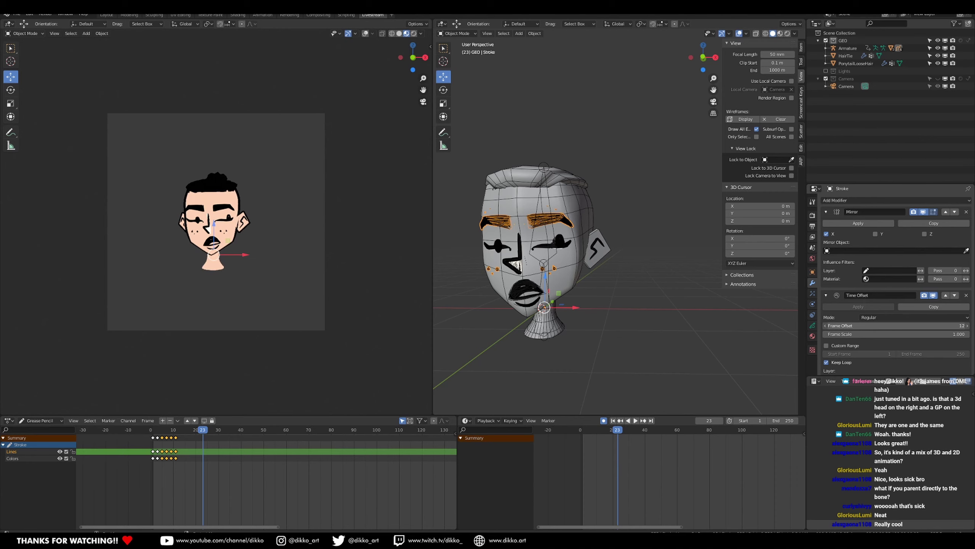
drag(895, 326, 906, 326)
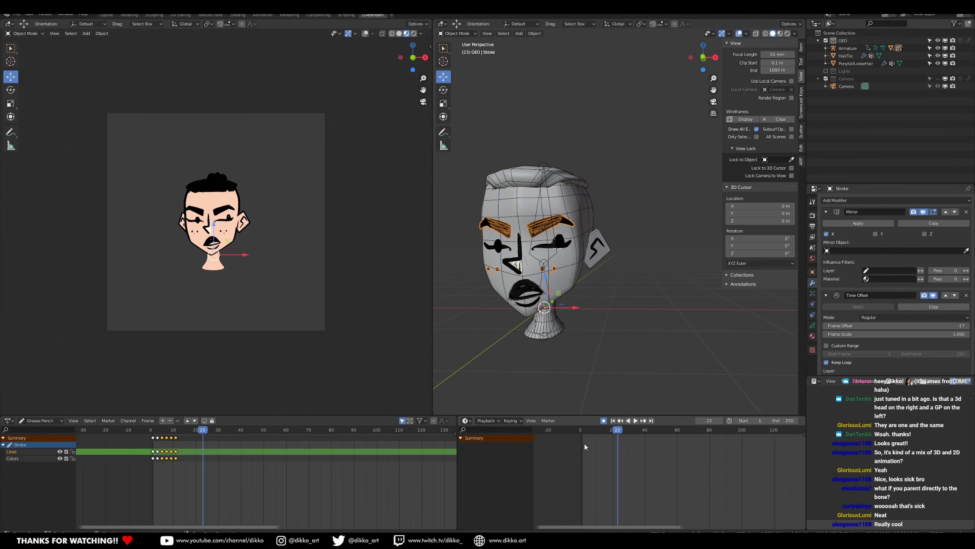
Preview the eyebrows and adjust their Frame Offset to -18 at frame 23, ending at -19 on frame 26.
click(582, 430)
key(space)
drag(582, 432, 617, 422)
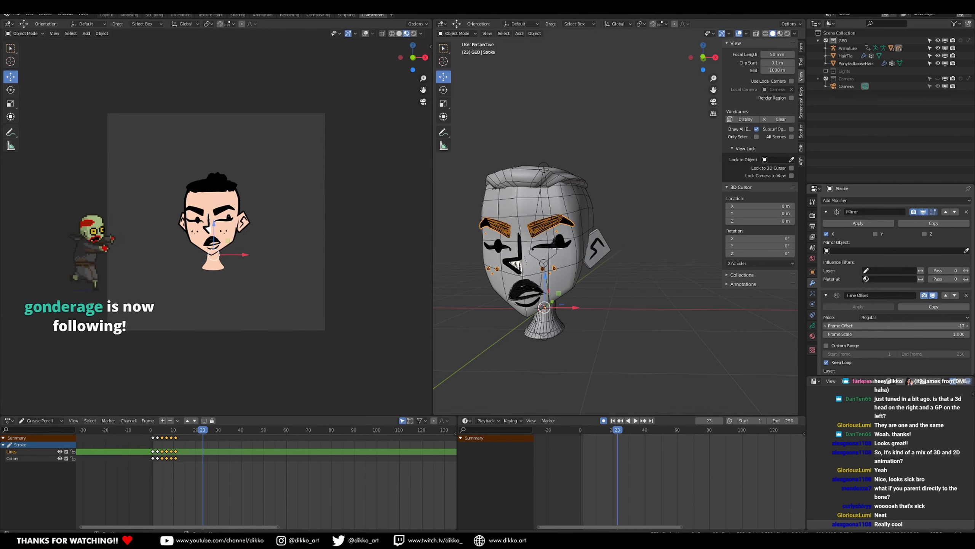
click(967, 325)
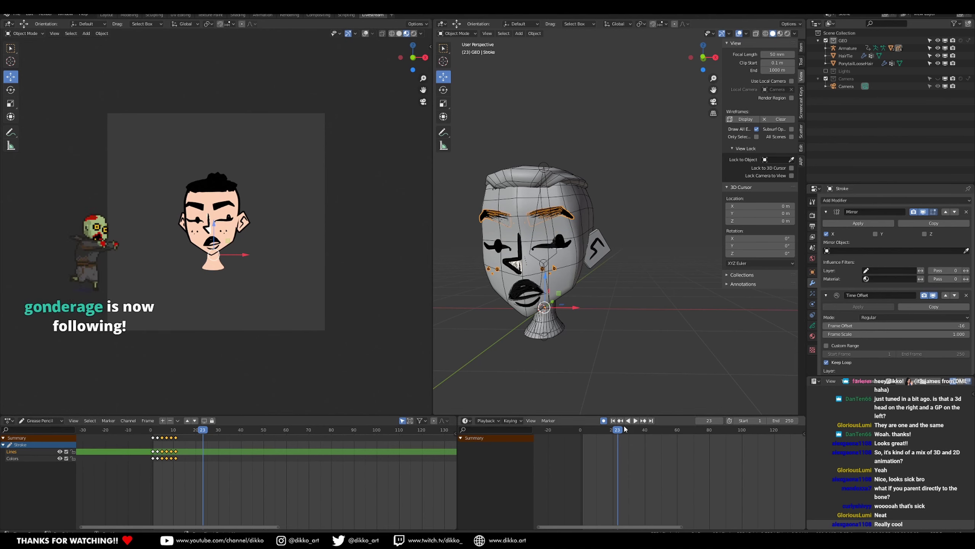
drag(624, 429, 623, 431)
drag(896, 325, 888, 325)
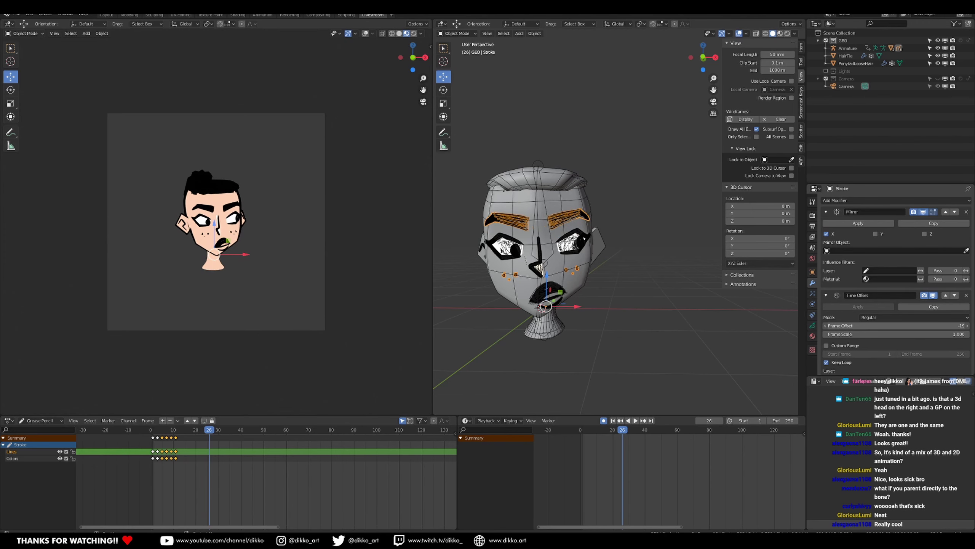
Scrub back and replay the animation from the start to check the eyebrow timing against the head turn.
drag(623, 430, 595, 433)
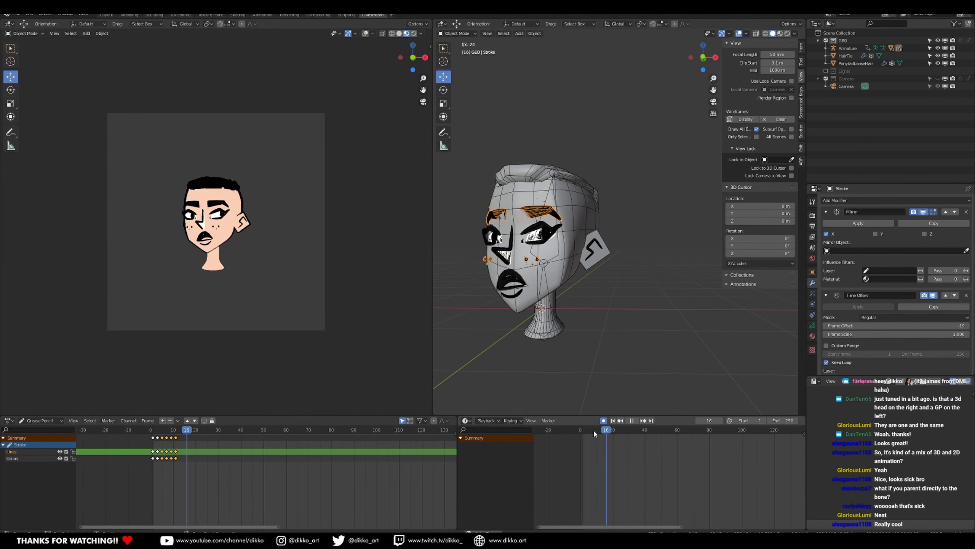
click(582, 431)
key(space)
key(space)
click(580, 430)
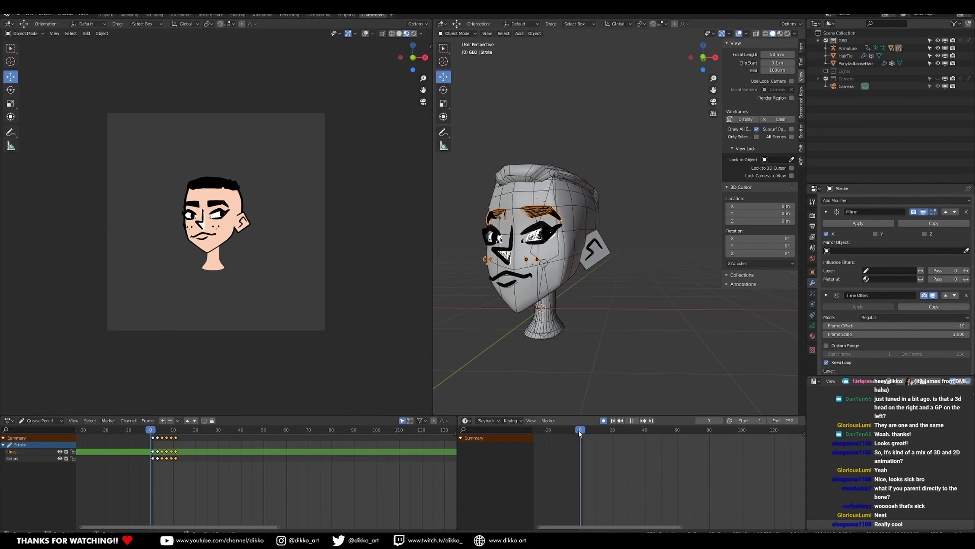
Select the Eye object and set its Time Offset Frame Offset to -22 at frame 24.
click(546, 238)
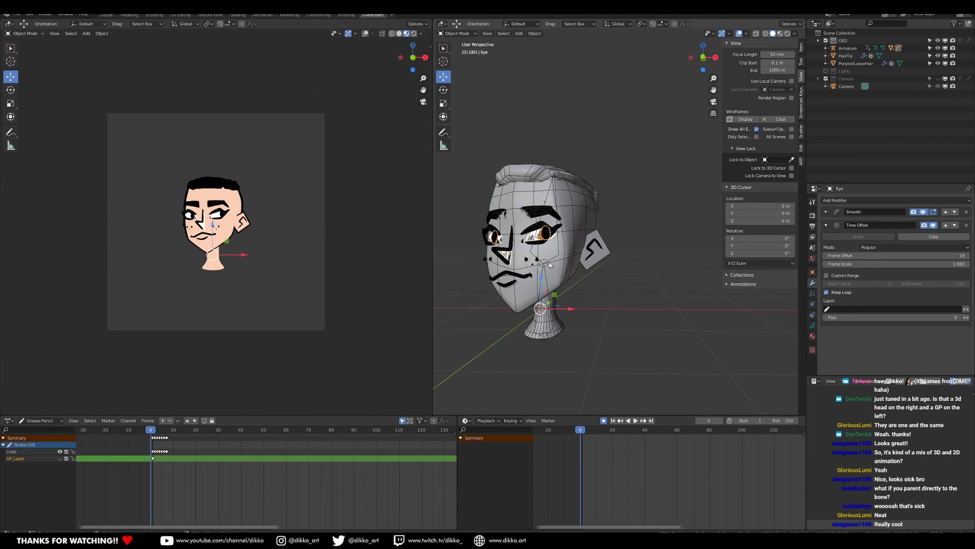
click(613, 431)
key(space)
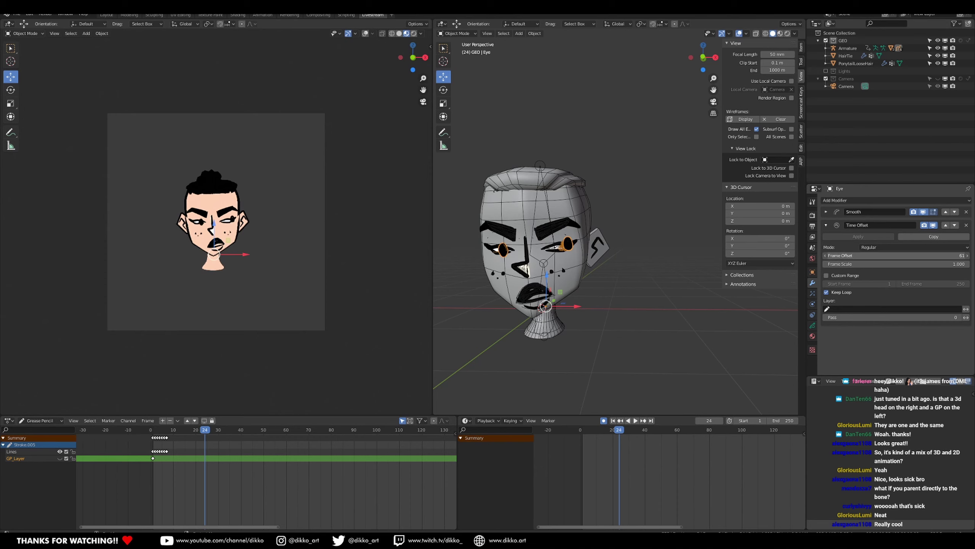
drag(896, 255, 909, 256)
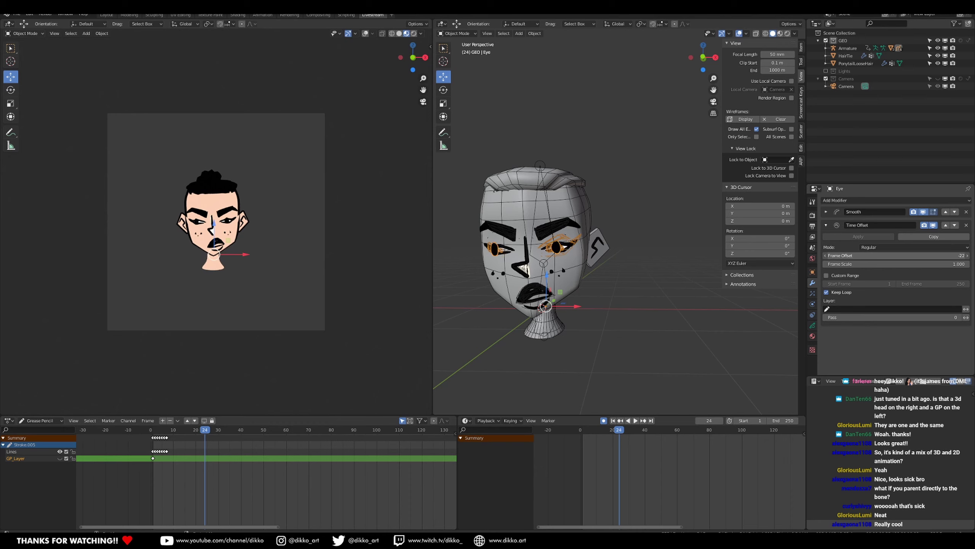
Scrub around frame 26, set the Eye object's Frame Offset to -20 and turn off Keep Loop.
key(space)
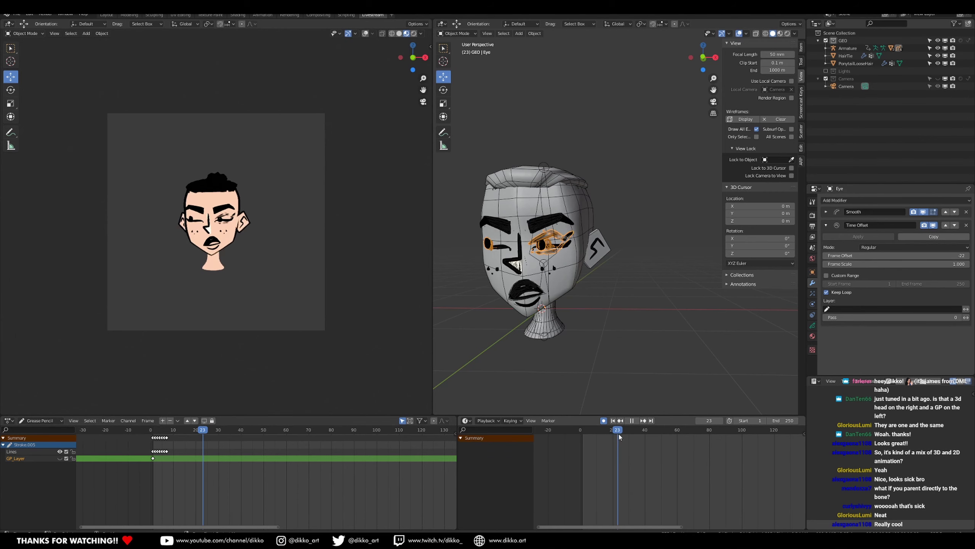
drag(618, 437, 624, 439)
key(space)
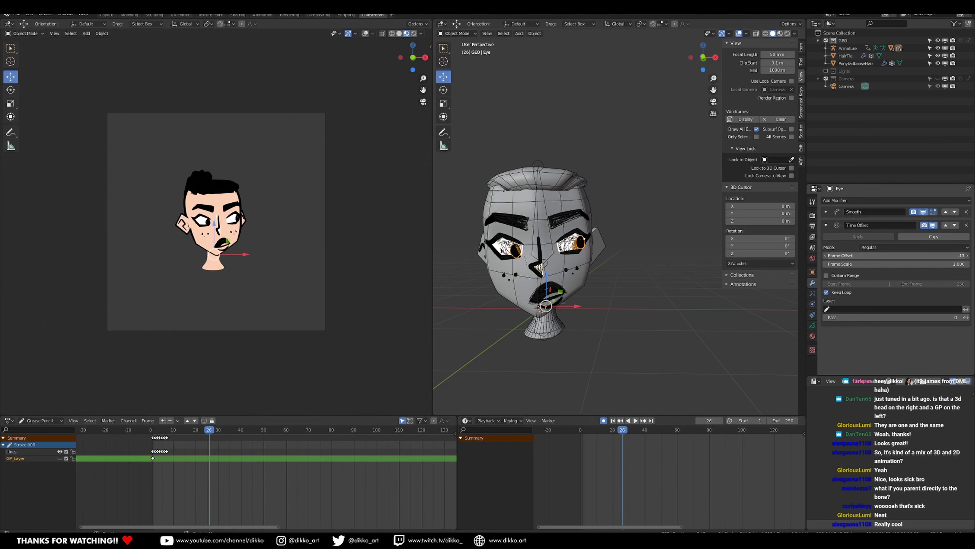
drag(895, 256, 883, 255)
mouse_move(621, 435)
mouse_down()
mouse_move(578, 436)
mouse_move(611, 437)
mouse_up()
click(836, 292)
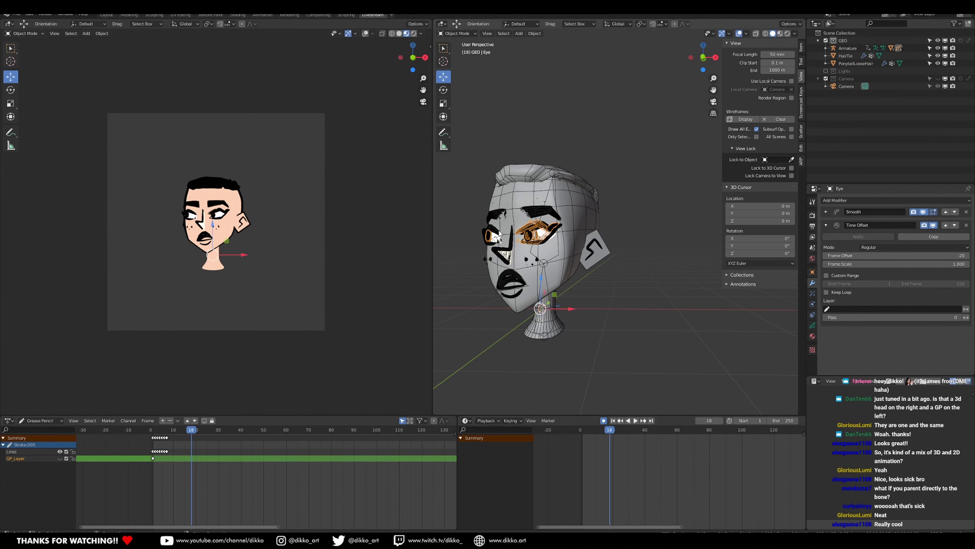
Turn off Keep Loop on the eyebrow strokes' Time Offset modifier and preview the animation from the start.
click(537, 213)
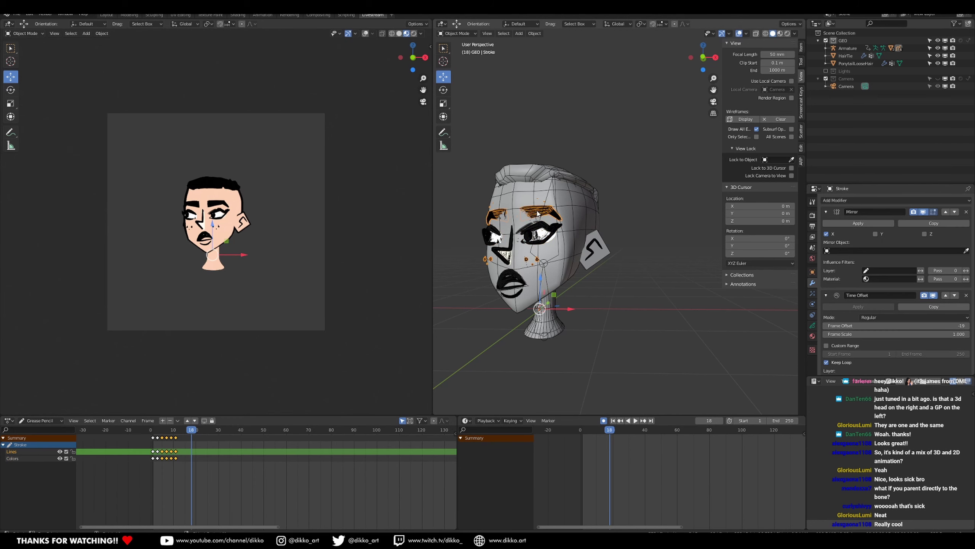
click(827, 362)
drag(581, 436, 571, 456)
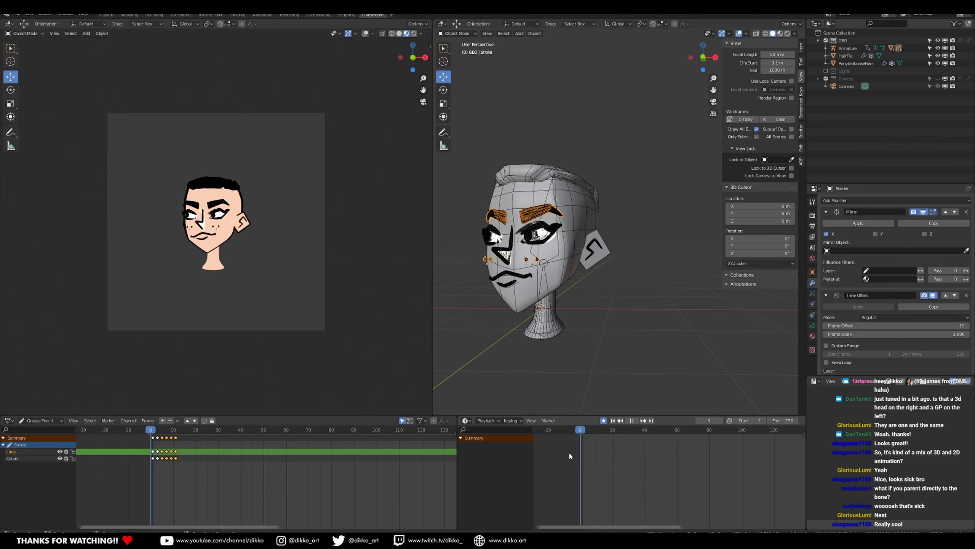
key(space)
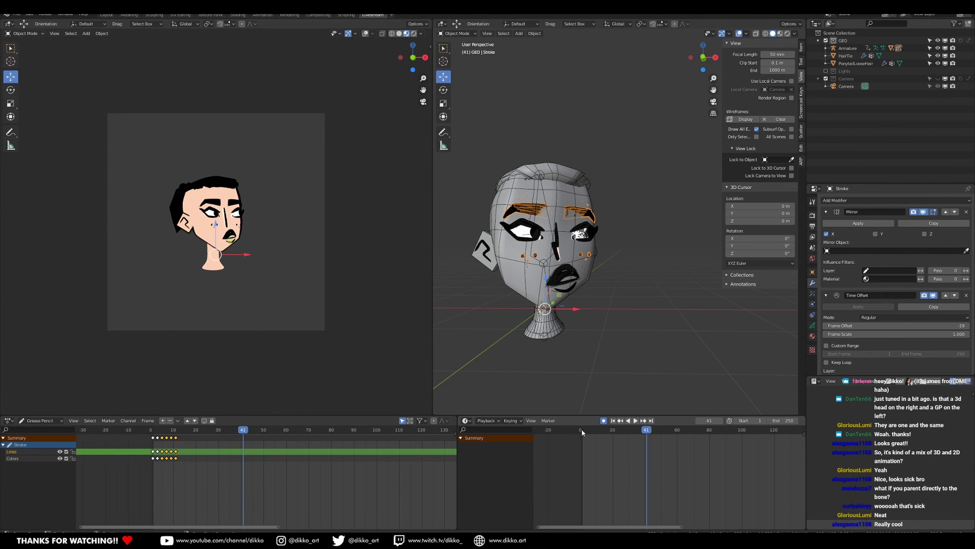
Replay the head turn from the start several times to check the eye and eyebrow timing.
click(582, 430)
key(space)
click(582, 429)
click(584, 429)
key(space)
key(space)
key(space)
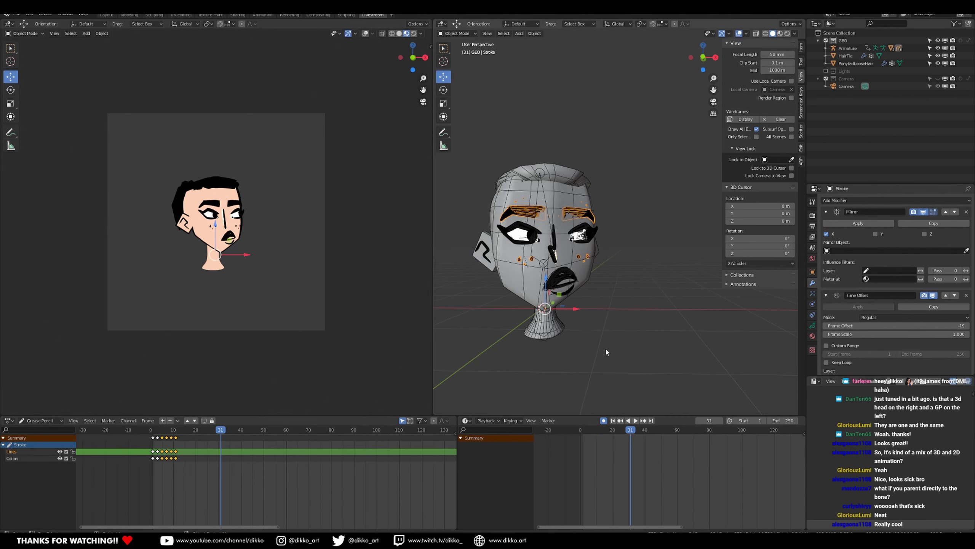
Add a Time Offset modifier to the mouth strokes (Stroke.003).
click(575, 276)
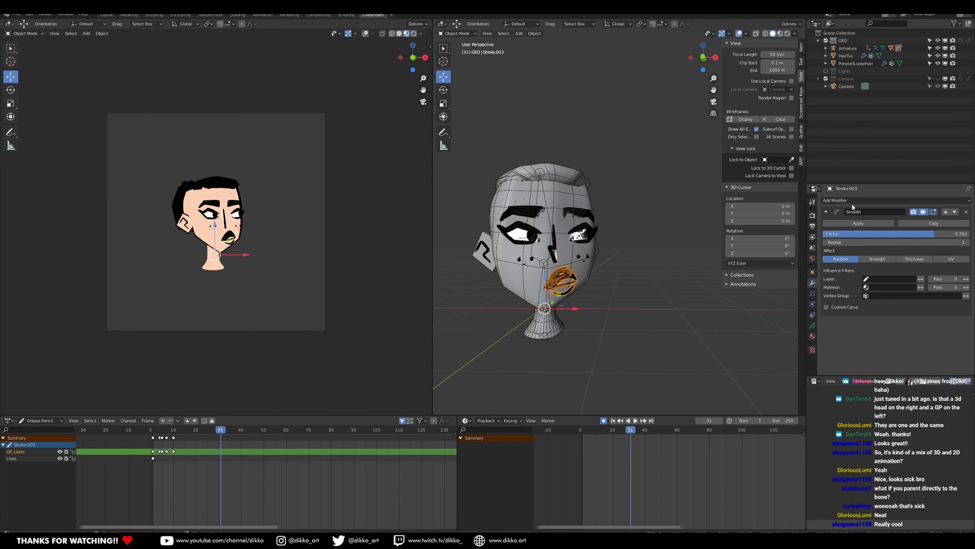
click(895, 200)
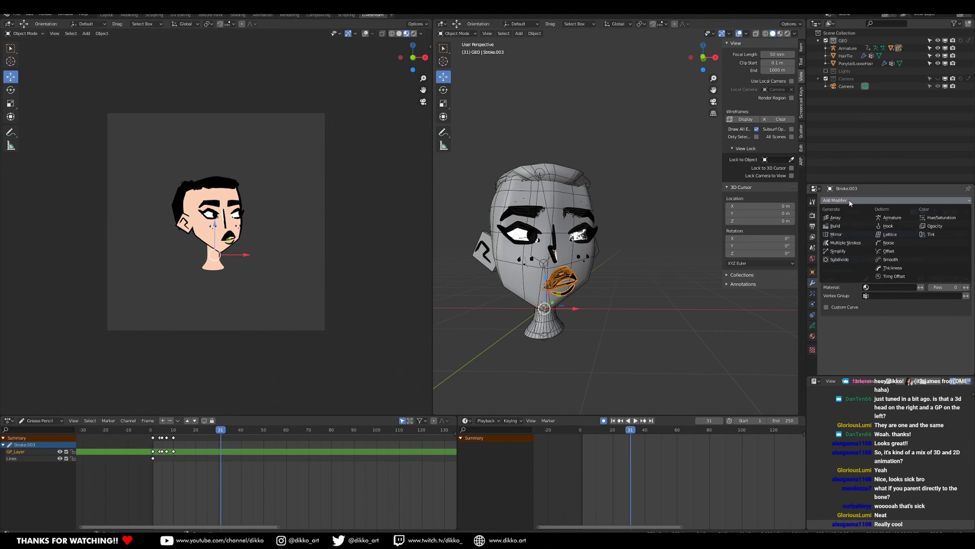
click(887, 276)
scroll(840, 364, down, 2)
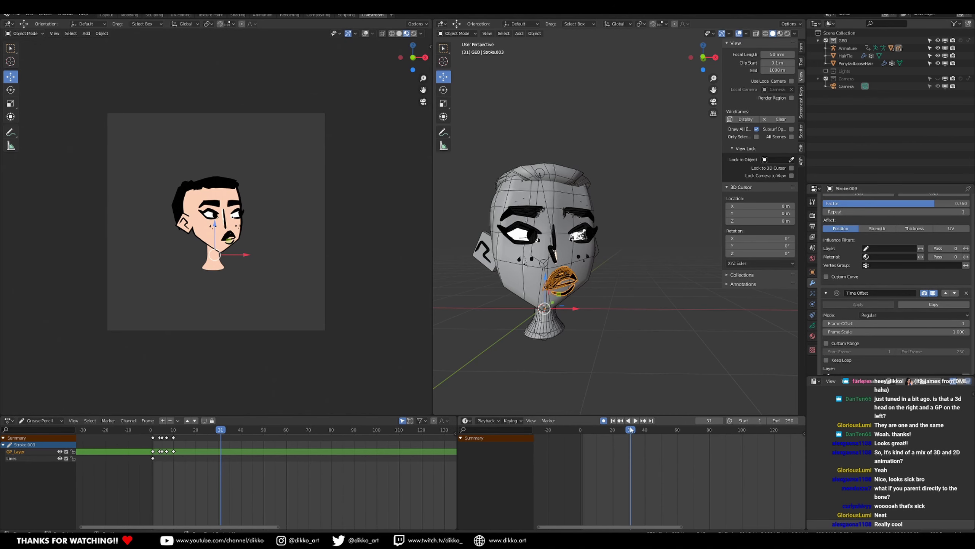
Go to frame 24 and set the mouth's Time Offset Frame Offset to -20.
key(space)
click(597, 436)
drag(591, 438, 620, 438)
key(space)
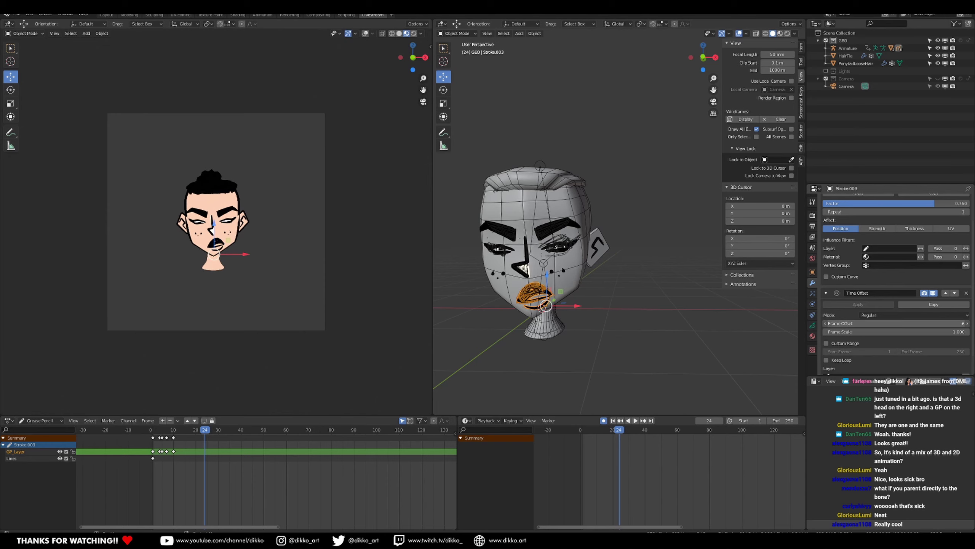
drag(894, 323, 921, 323)
drag(894, 323, 879, 323)
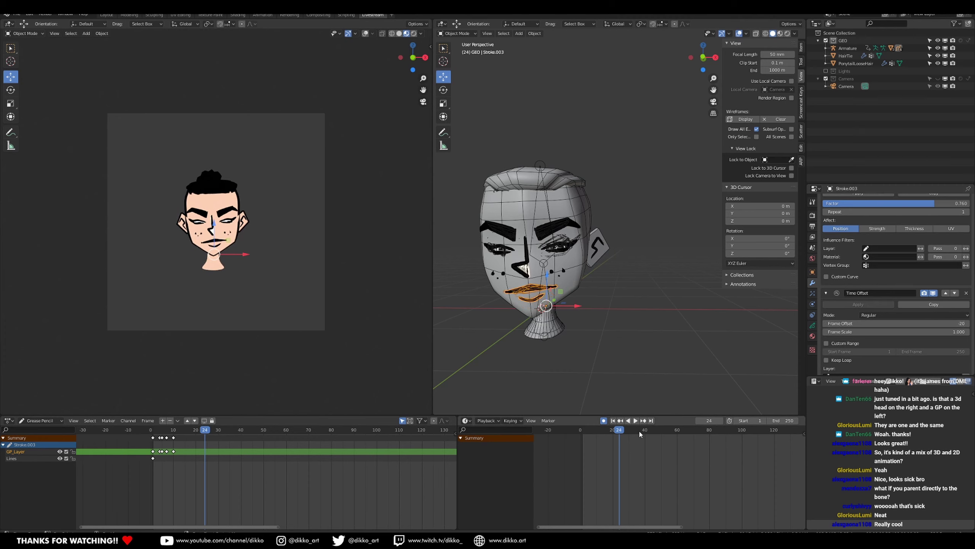
Replay the head turn from the start several times and scrub to frame 32 to check the mouth timing.
mouse_move(596, 438)
mouse_down()
mouse_move(653, 438)
mouse_move(563, 445)
mouse_up()
key(space)
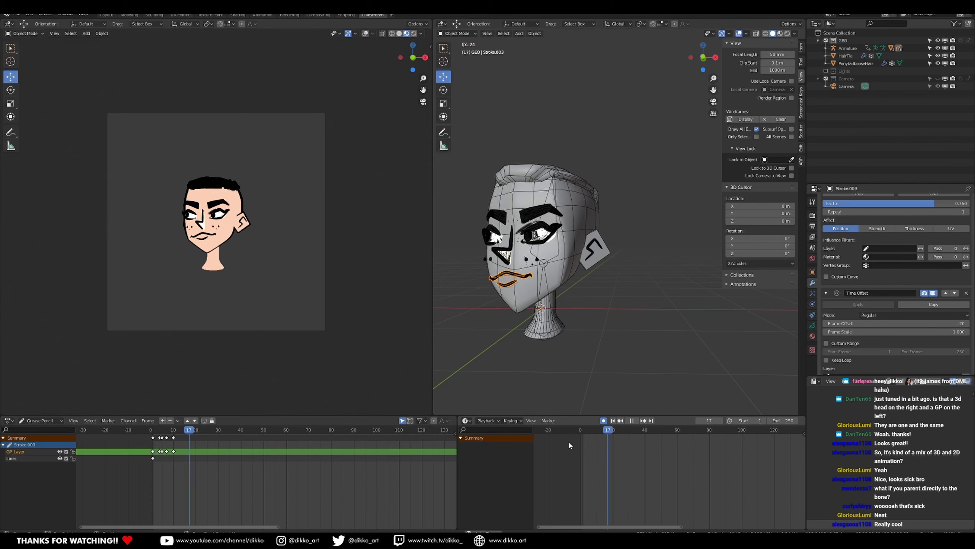
click(582, 432)
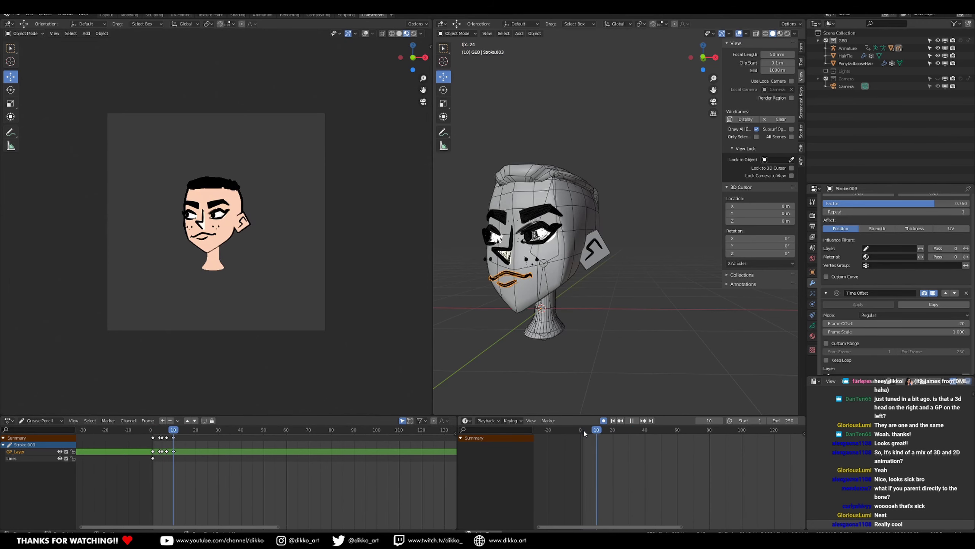
click(584, 430)
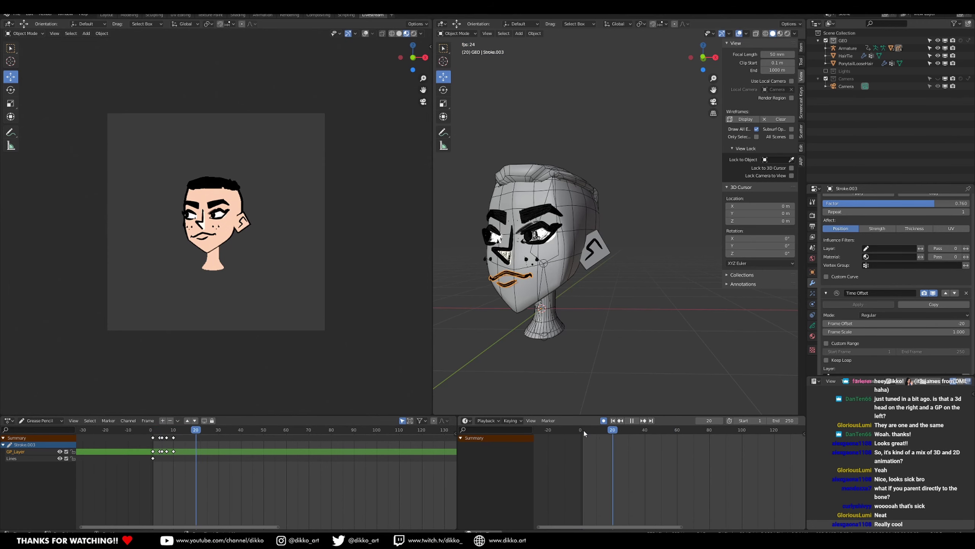
click(584, 431)
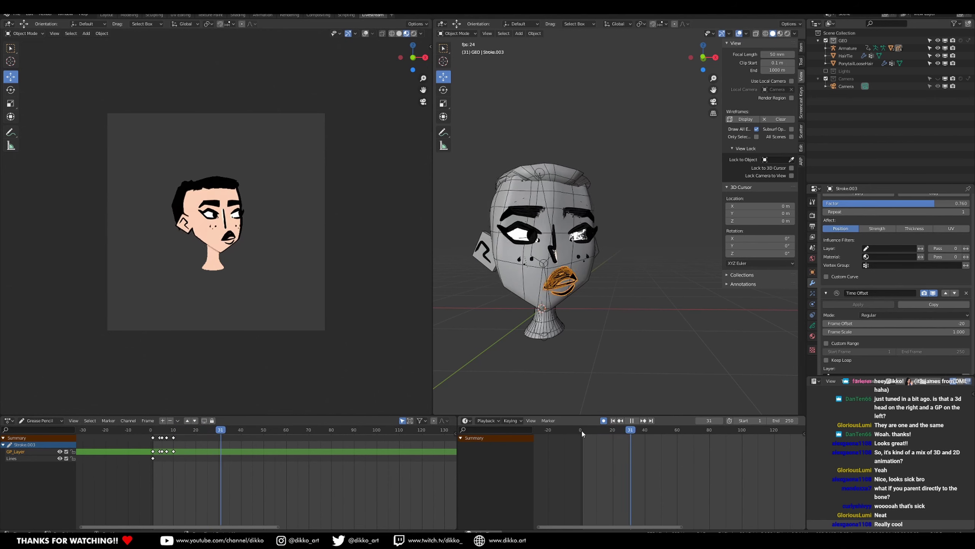
click(582, 430)
click(581, 431)
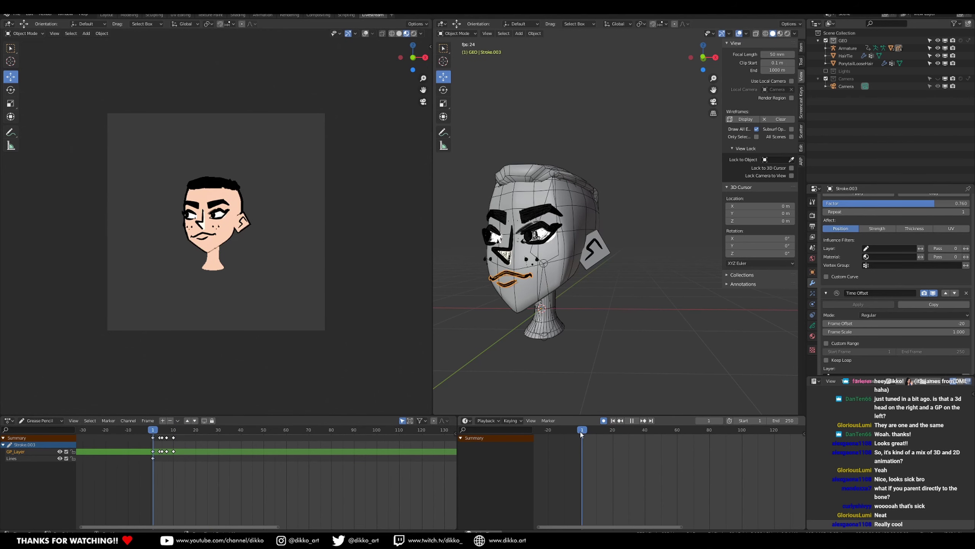
click(579, 430)
key(space)
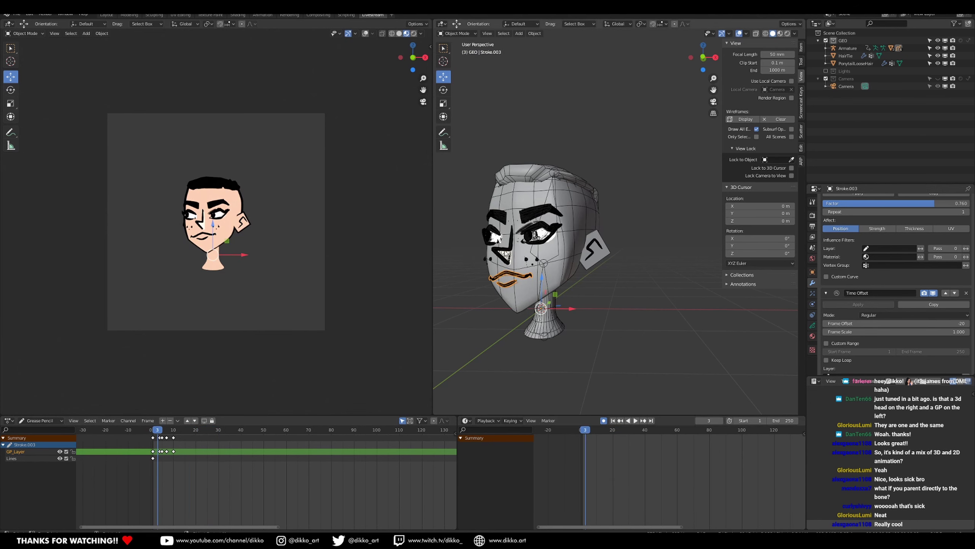
key(space)
drag(637, 433, 632, 455)
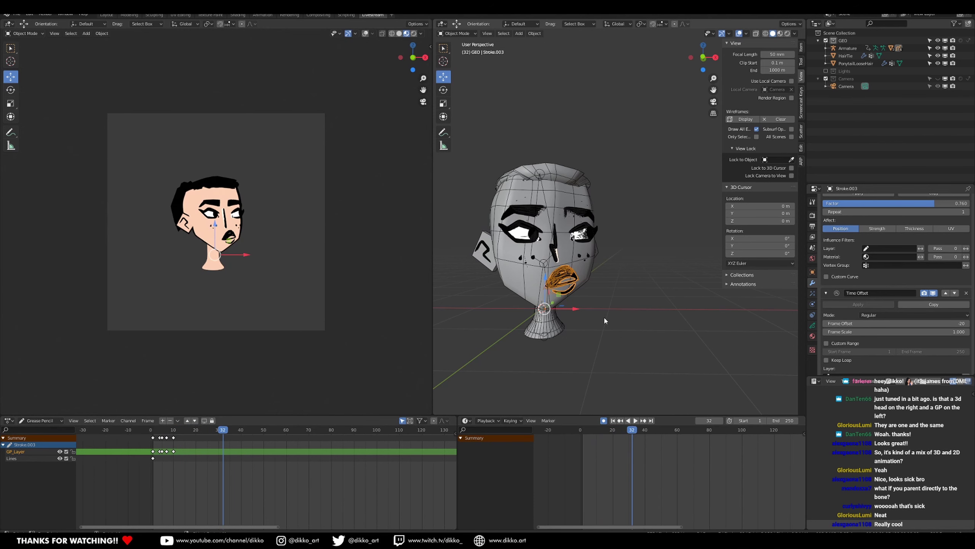
Select the nose stroke (Stroke.002), return to frame 1 and set the transform orientation to Local.
click(560, 259)
key(shift+Left)
middle_drag(568, 246, 527, 315)
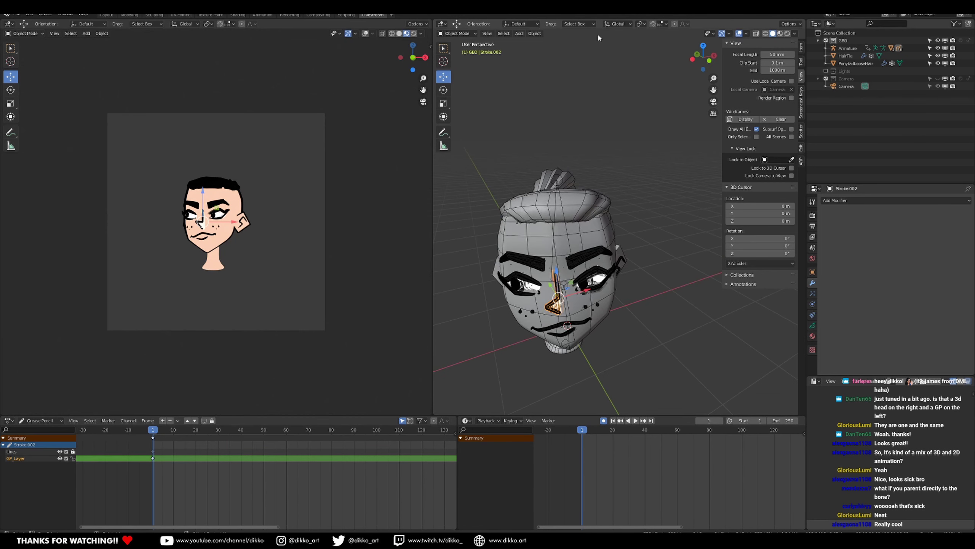
click(622, 26)
click(599, 55)
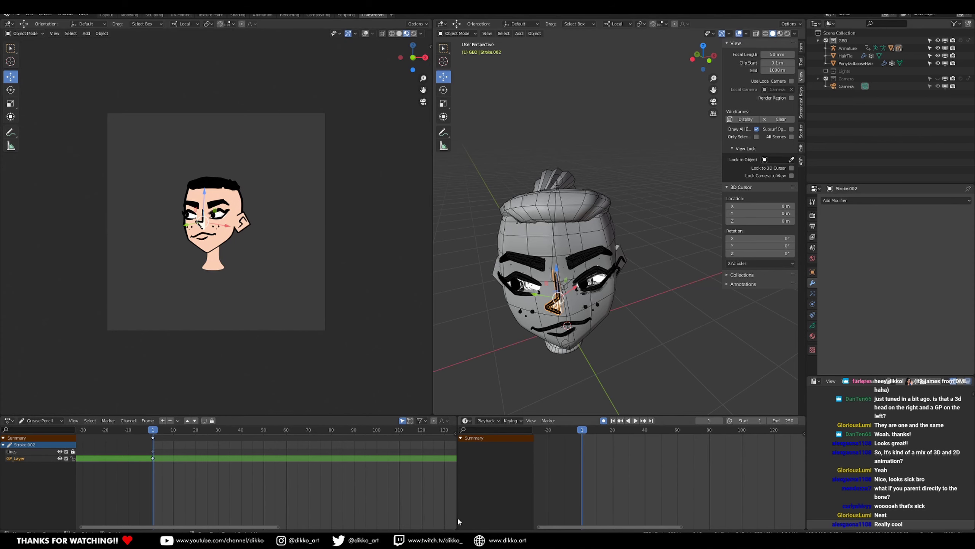
Switch to Streamlabs OBS to check the recent follower feed, and return to Blender.
click(457, 541)
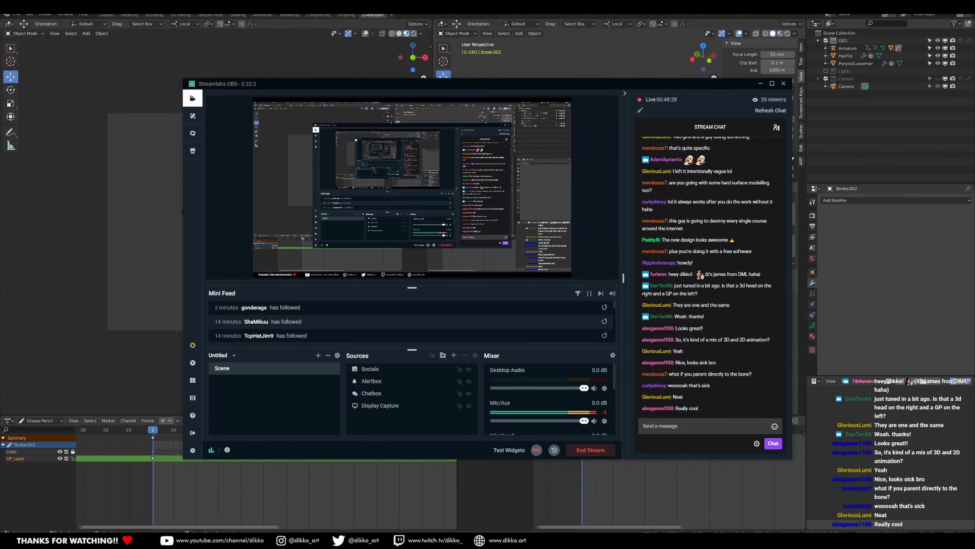
scroll(415, 315, down, 5)
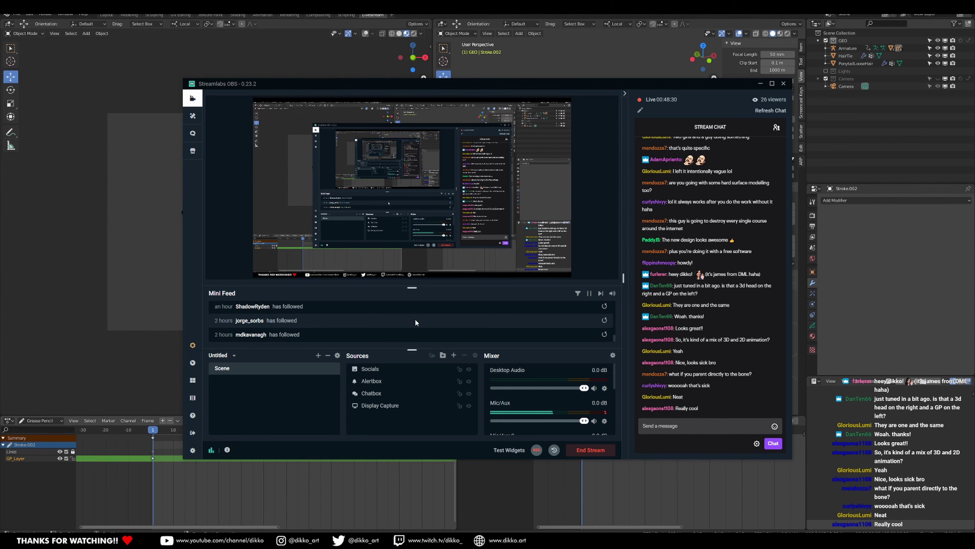
scroll(415, 318, down, 4)
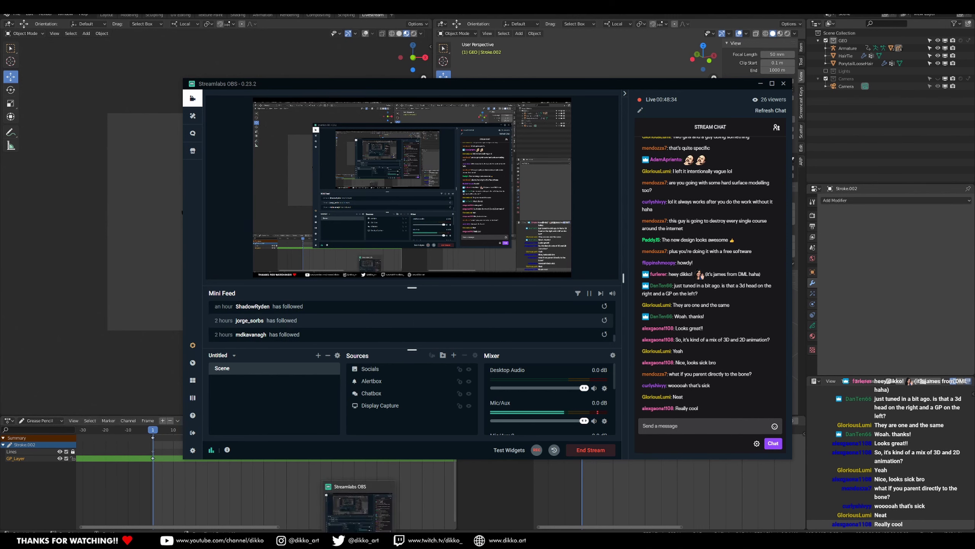
click(361, 542)
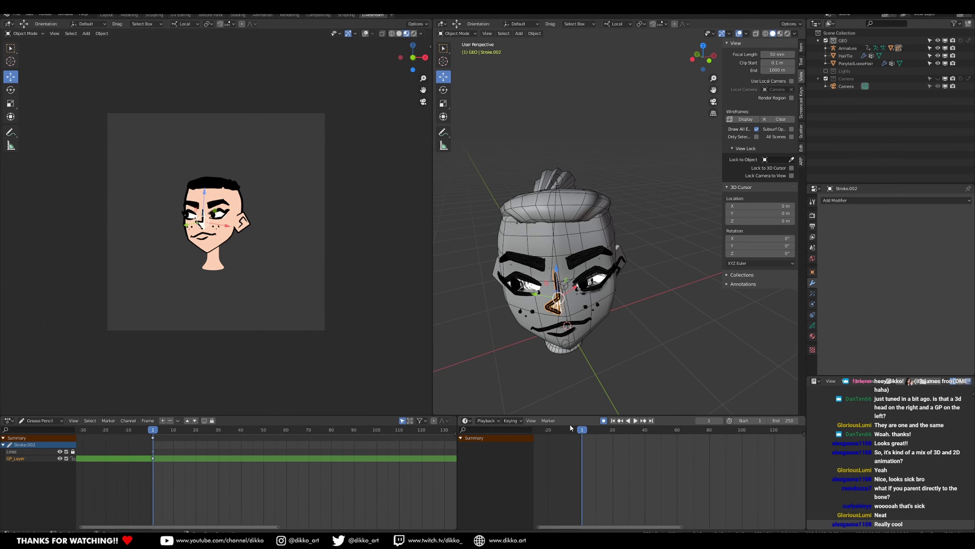
Insert a transform keyframe for the nose at frame 1 and rotate the nose about its local Z axis at frame 33.
key(i)
click(573, 331)
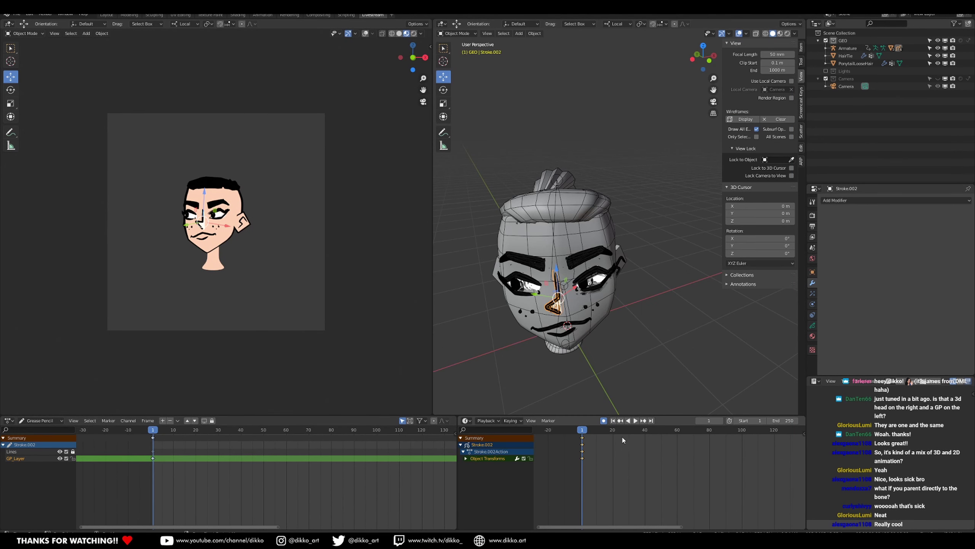
key(space)
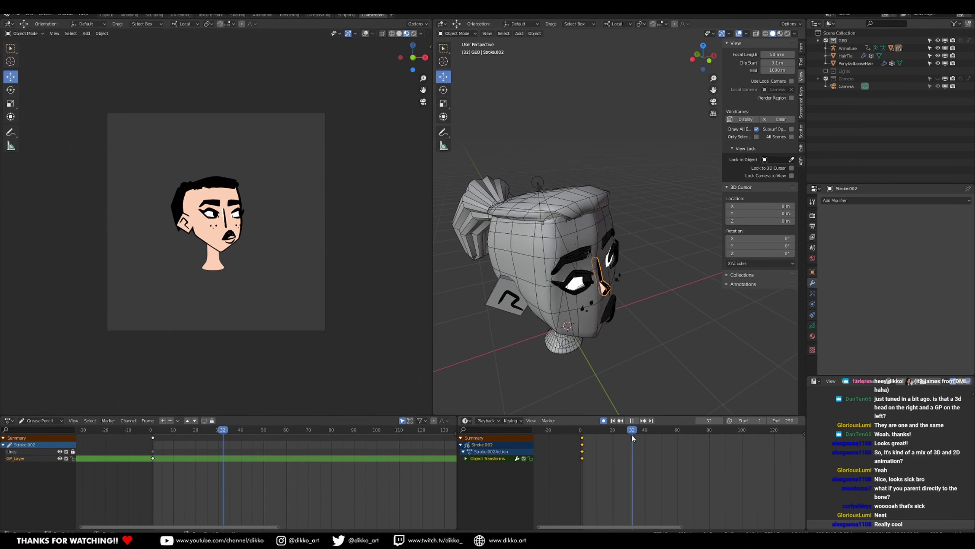
key(space)
key(r)
key(z)
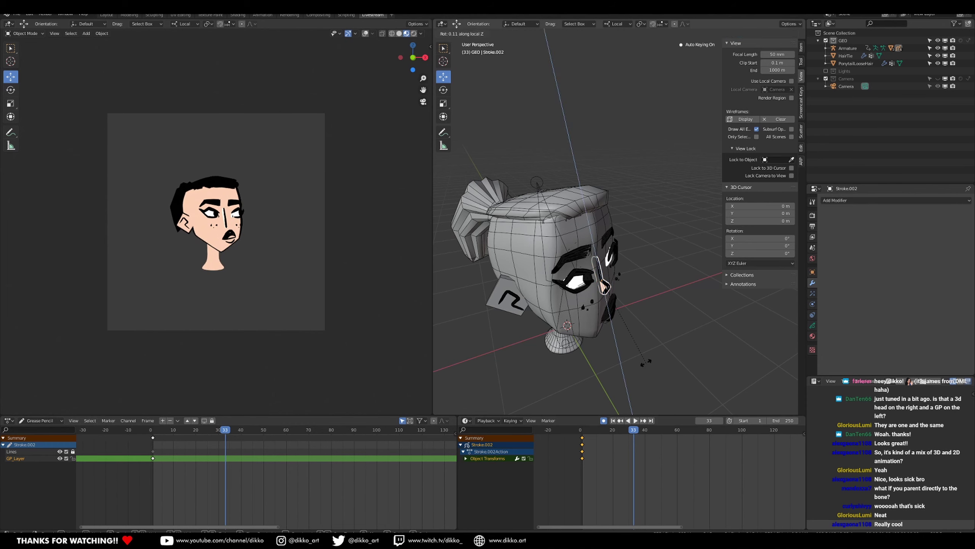
click(695, 280)
Move the nose along its local Y axis at frame 33 to fit it to the turned face.
middle_drag(590, 281, 542, 300)
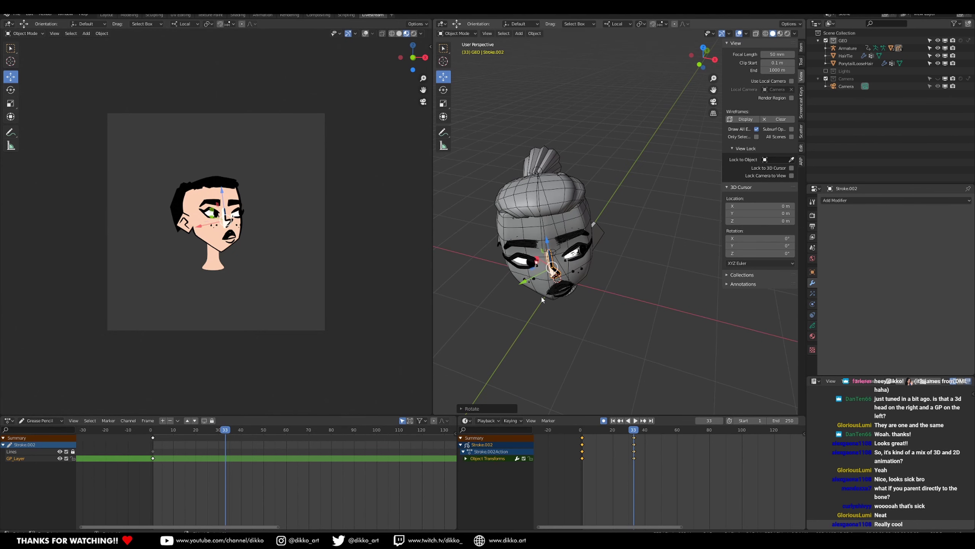
click(619, 25)
drag(524, 283, 535, 280)
middle_drag(535, 281, 582, 267)
drag(550, 272, 553, 269)
middle_drag(553, 270, 578, 269)
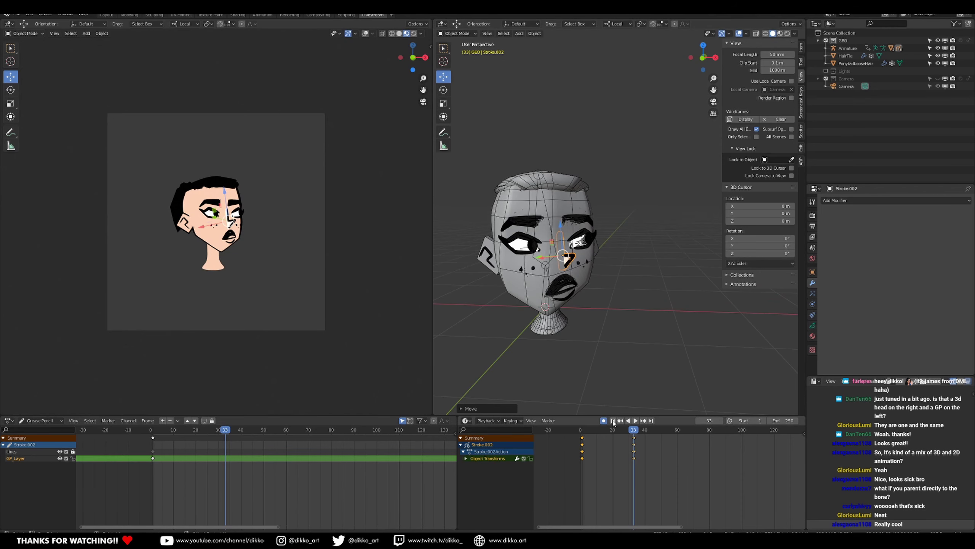
Shift the nose's first keyframe forward 21 frames to frame 22 and play back the head turn.
mouse_move(627, 434)
mouse_down()
mouse_move(581, 438)
mouse_move(618, 439)
mouse_move(608, 442)
mouse_up()
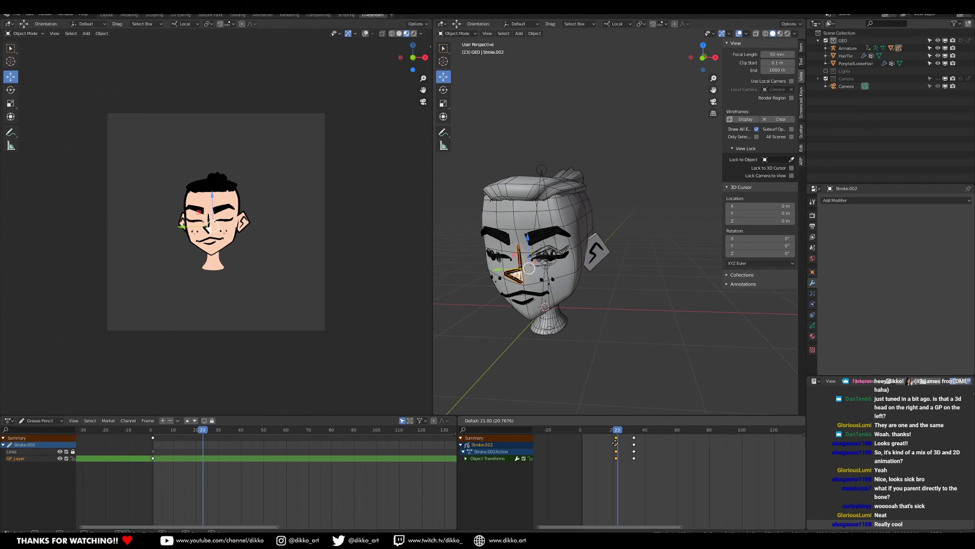
click(616, 446)
key(space)
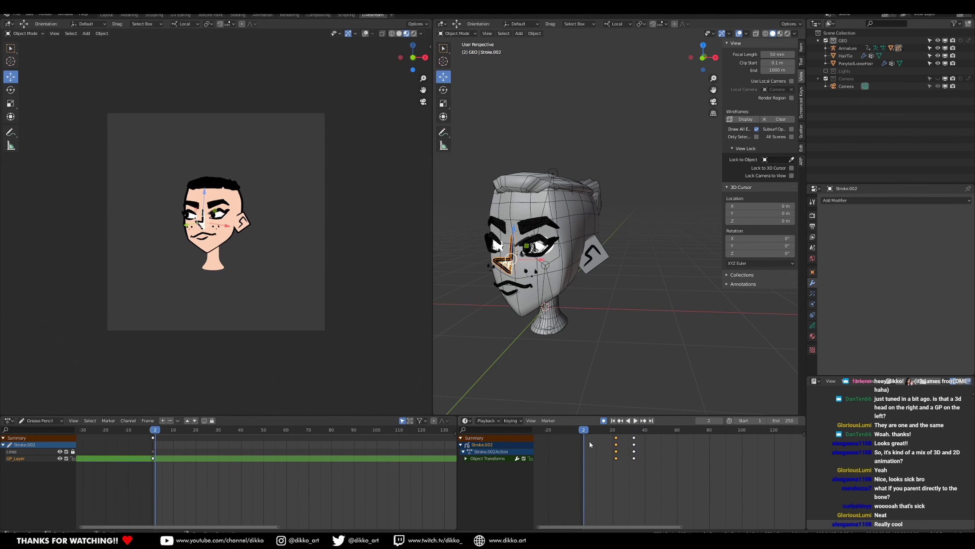
key(space)
key(space)
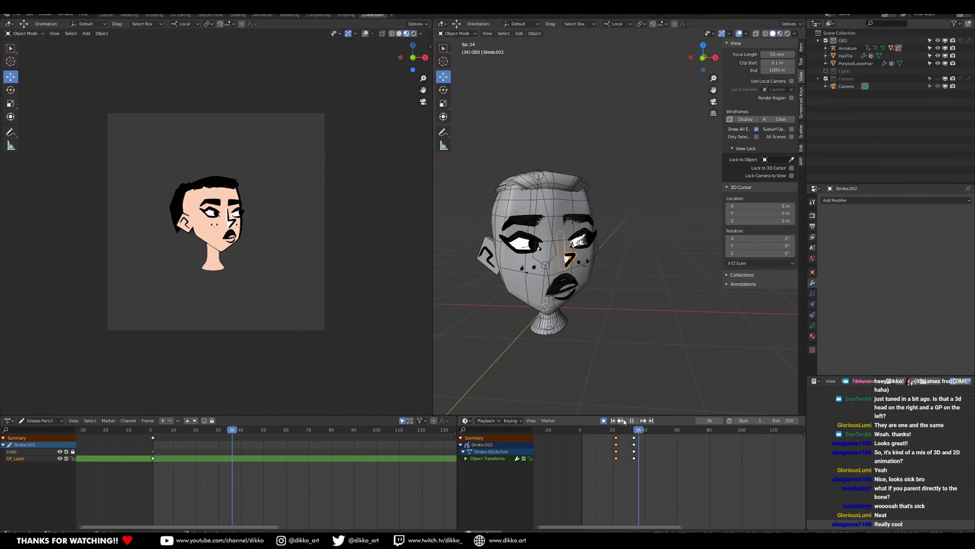
drag(592, 433, 635, 439)
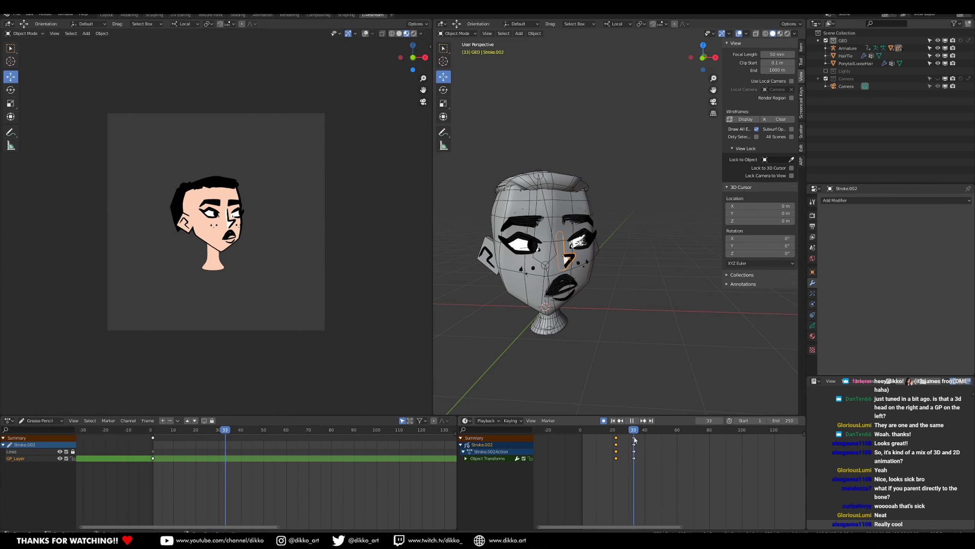
Select the mouth stroke (Stroke.003) and insert a LocRotScale keyframe at frame 24.
click(567, 289)
mouse_move(576, 338)
middle_down()
mouse_move(544, 324)
mouse_move(568, 347)
middle_up()
mouse_move(626, 438)
mouse_down()
mouse_move(612, 438)
mouse_move(621, 436)
mouse_up()
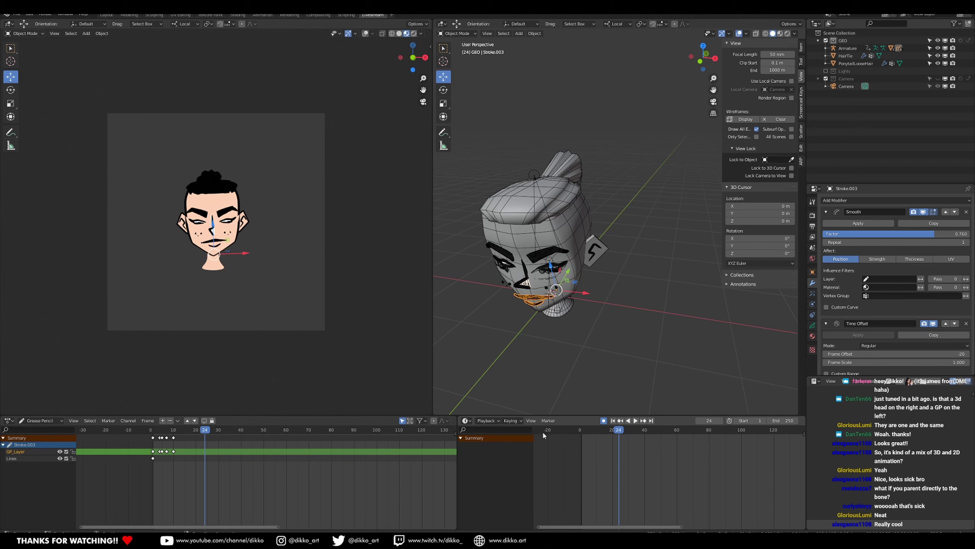
key(i)
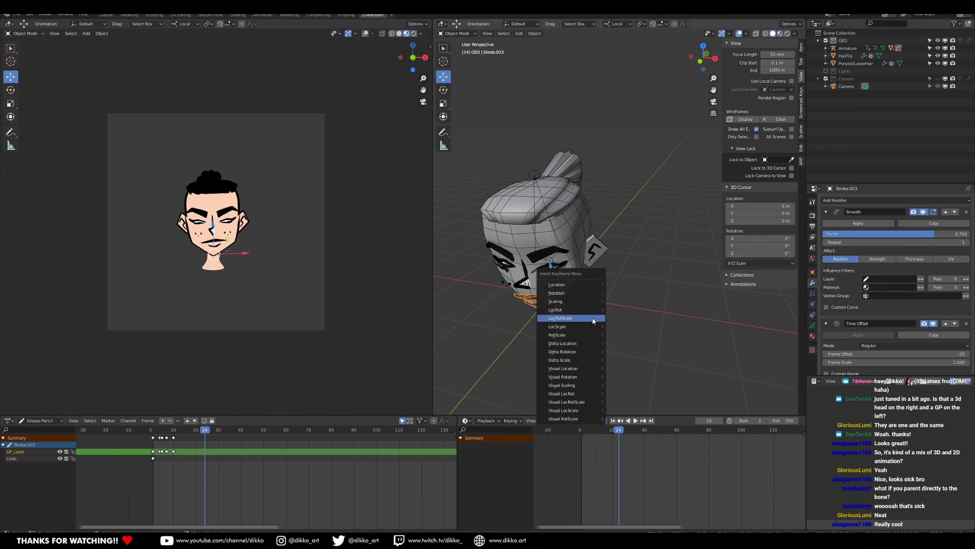
click(593, 318)
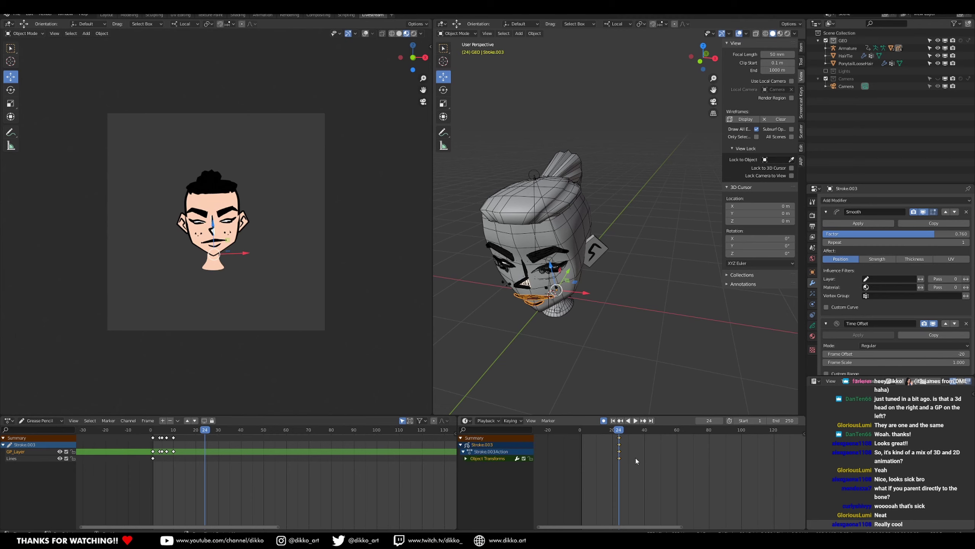
Go to frame 29 and move the mouth about -0.11 m along its local X axis.
drag(619, 434, 628, 434)
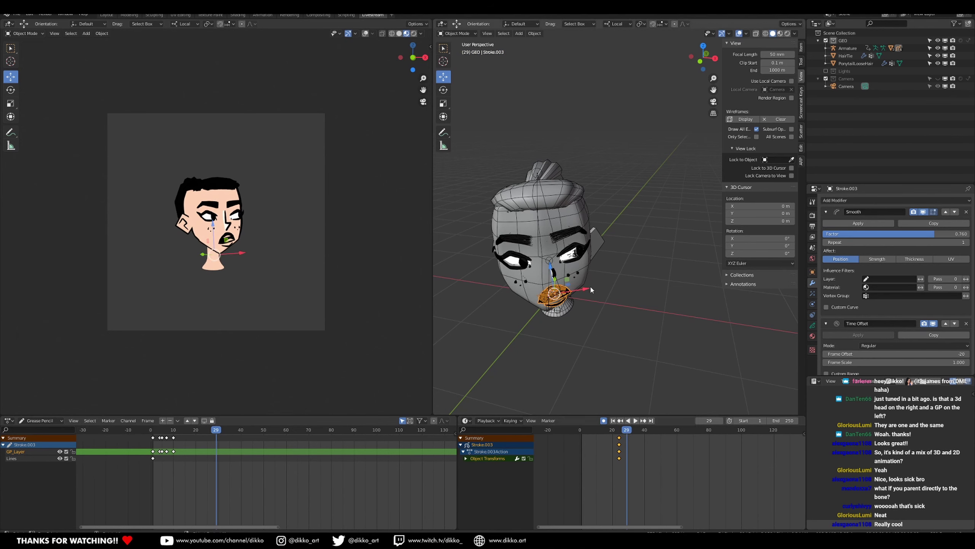
key(g)
key(x)
key(x)
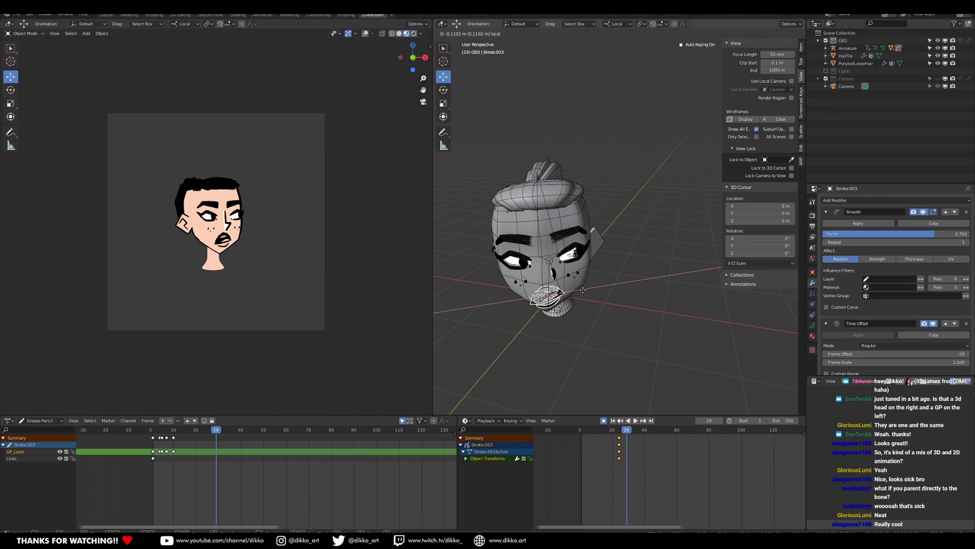
click(583, 289)
Replay the head turn several times to check the keyed mouth and nose movement, stopping at frame 29.
mouse_move(632, 434)
mouse_down()
mouse_move(613, 434)
mouse_move(640, 430)
mouse_move(601, 436)
mouse_move(624, 437)
mouse_up()
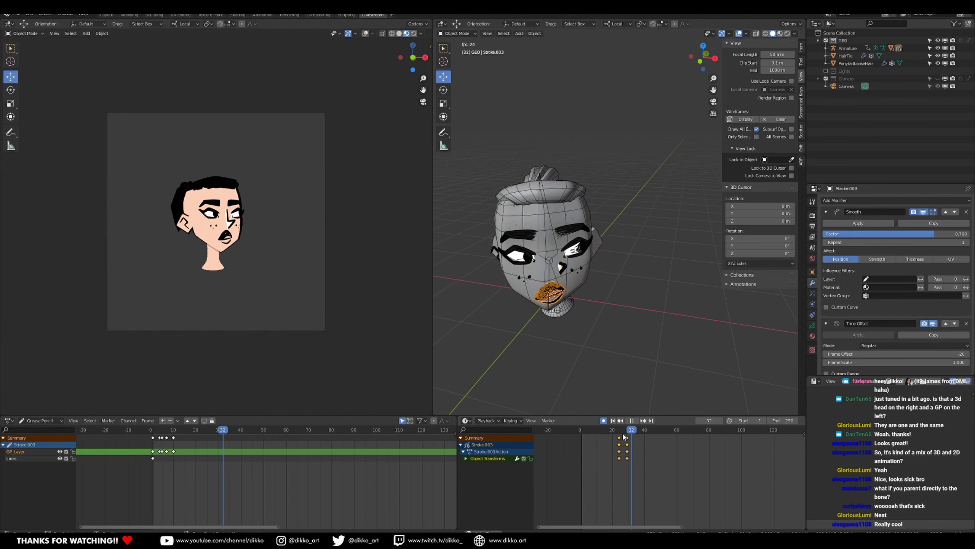
key(space)
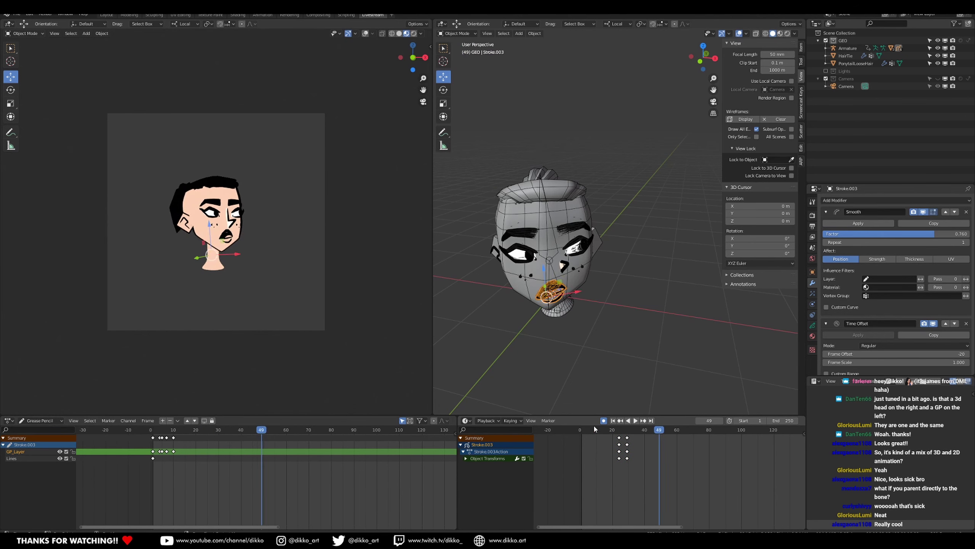
click(592, 428)
key(space)
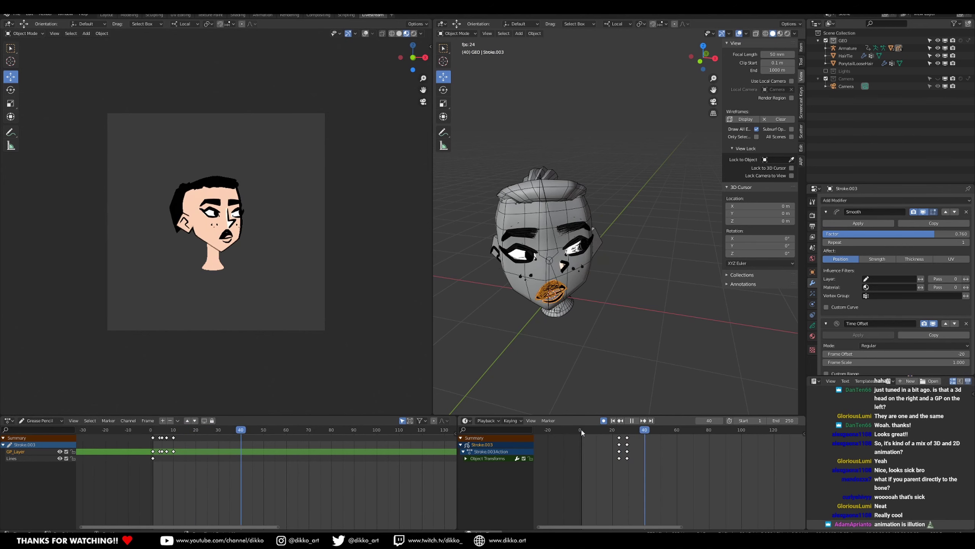
key(space)
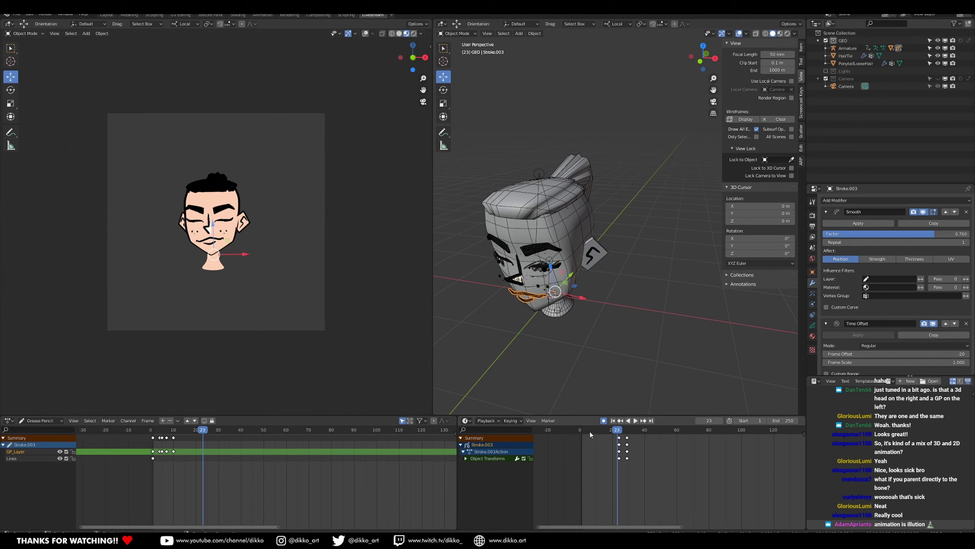
click(586, 428)
key(space)
key(space)
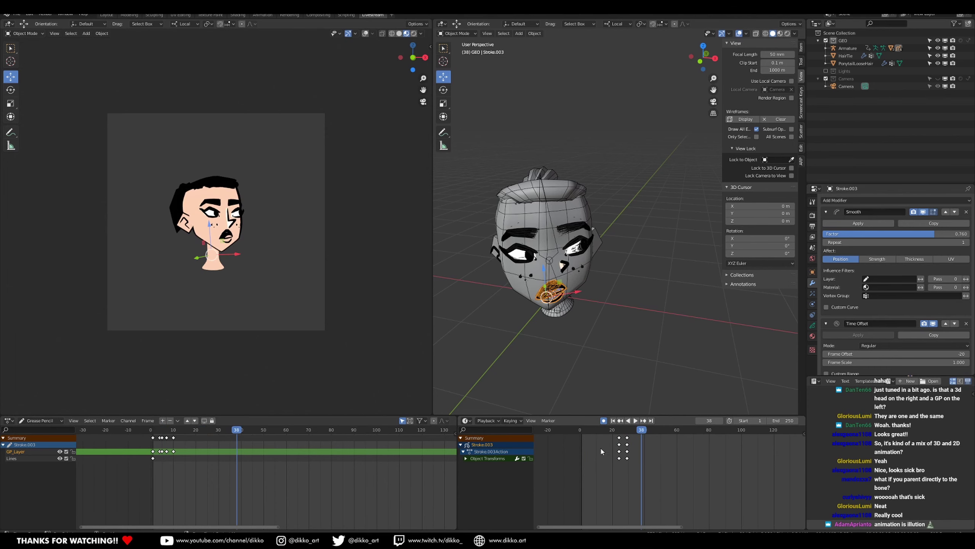
click(590, 434)
key(space)
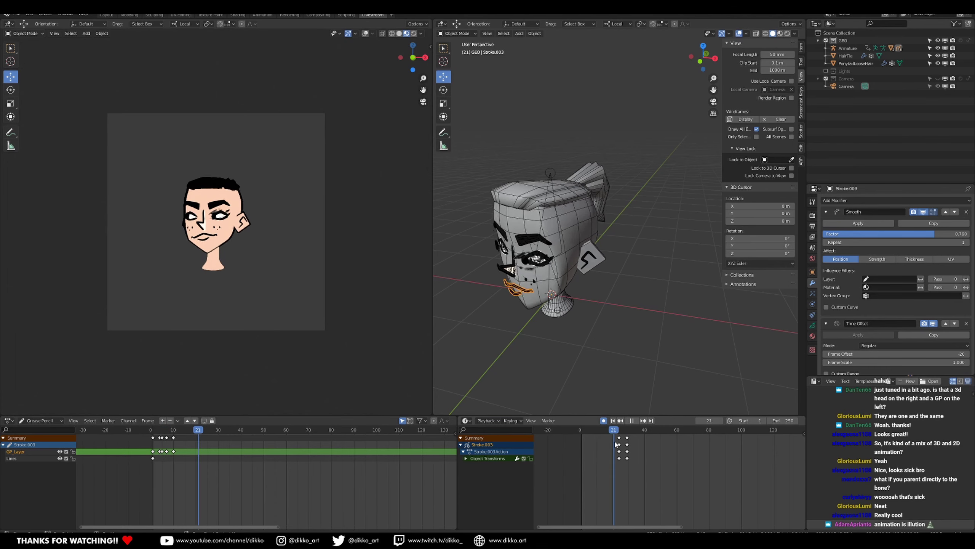
key(space)
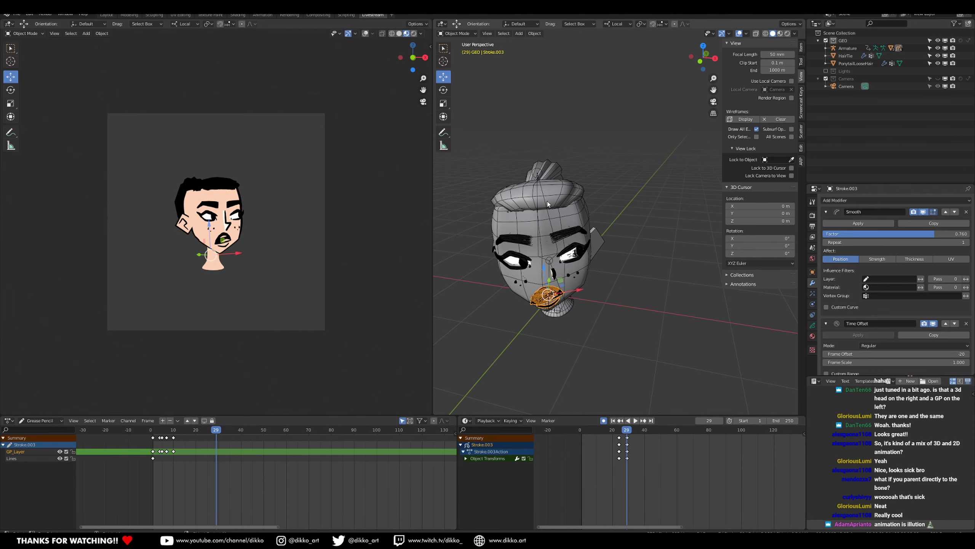
Select the armature, switch it to Pose Mode and select the head bone (Bone.001) to show its keyframes.
click(547, 204)
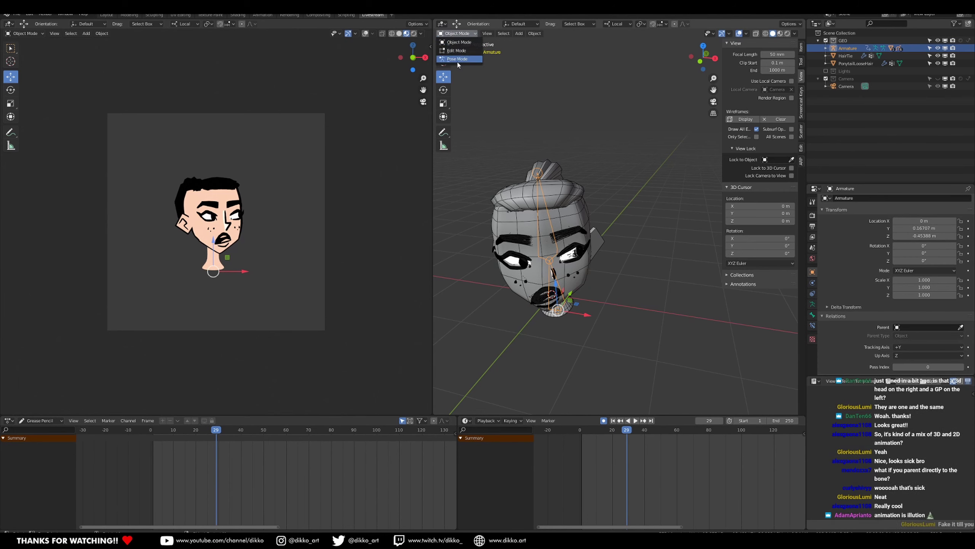
key(ctrl+Tab)
middle_drag(616, 493, 622, 493)
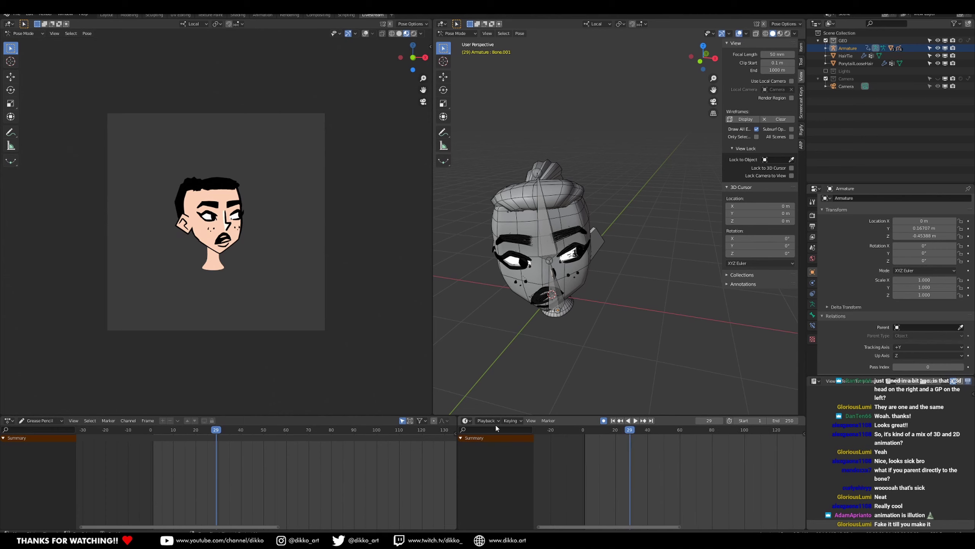
click(467, 421)
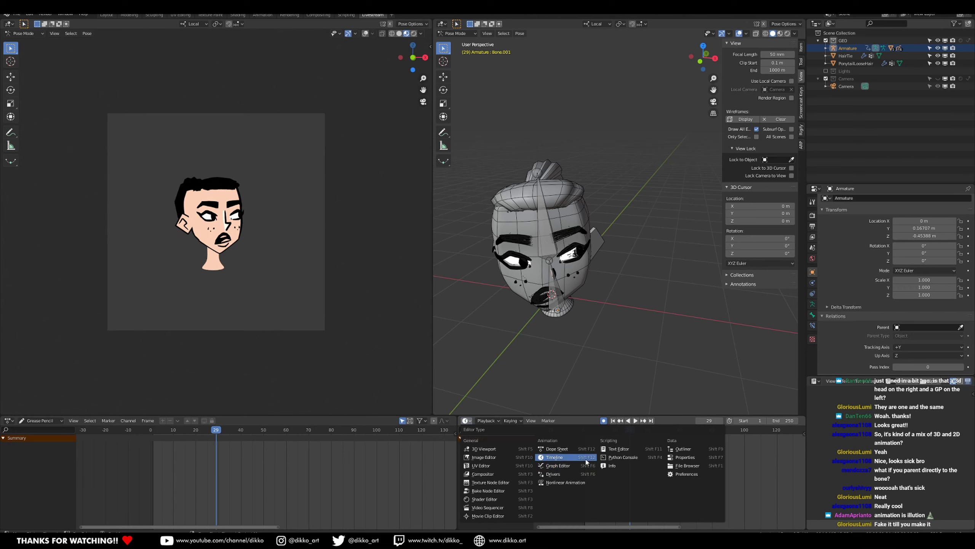
middle_drag(574, 239, 557, 232)
right_click(546, 215)
click(541, 186)
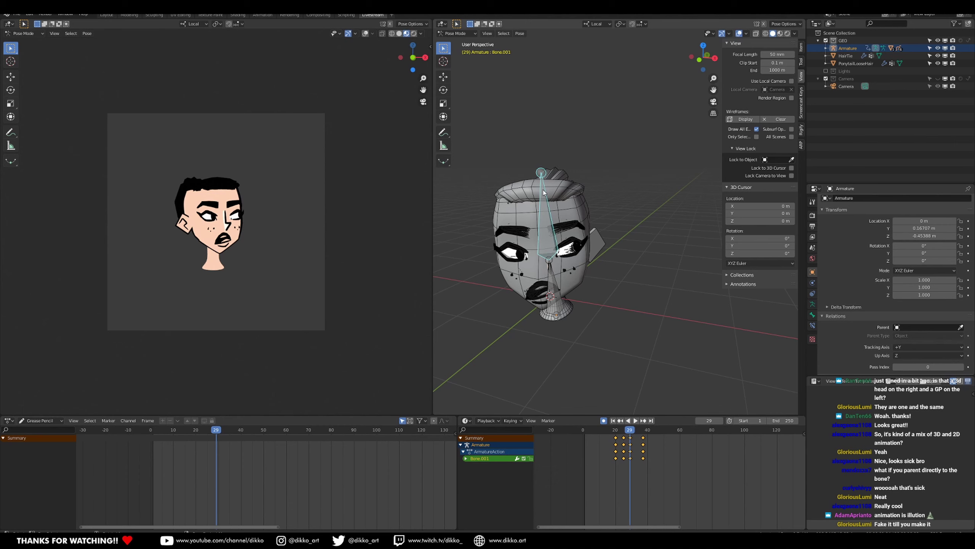
Move through the head turn to the head bone's keyframe at frame 25.
scroll(606, 459, up, 2)
key(space)
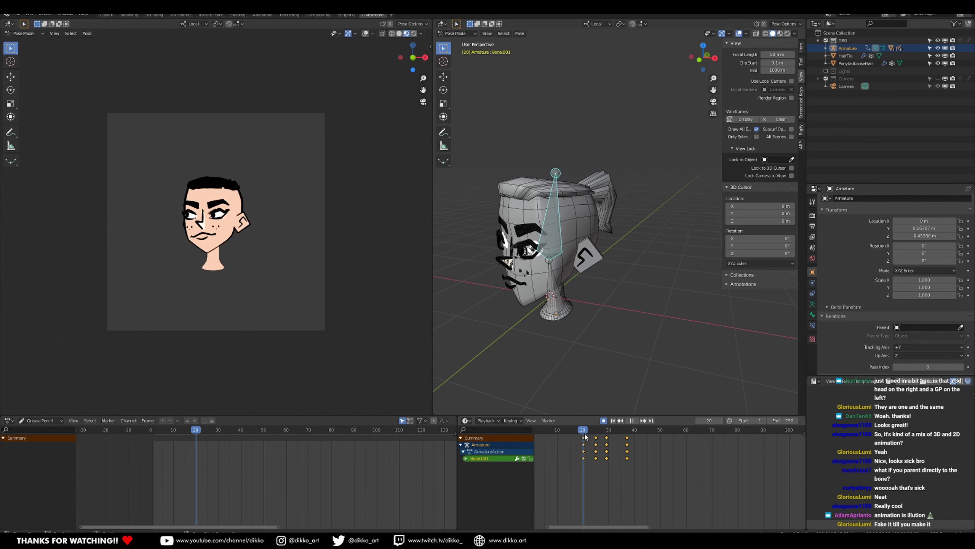
mouse_move(596, 437)
mouse_down()
mouse_move(579, 442)
mouse_move(596, 441)
mouse_up()
mouse_move(555, 334)
middle_down()
mouse_move(553, 320)
mouse_move(565, 344)
middle_up()
key(s)
key(z)
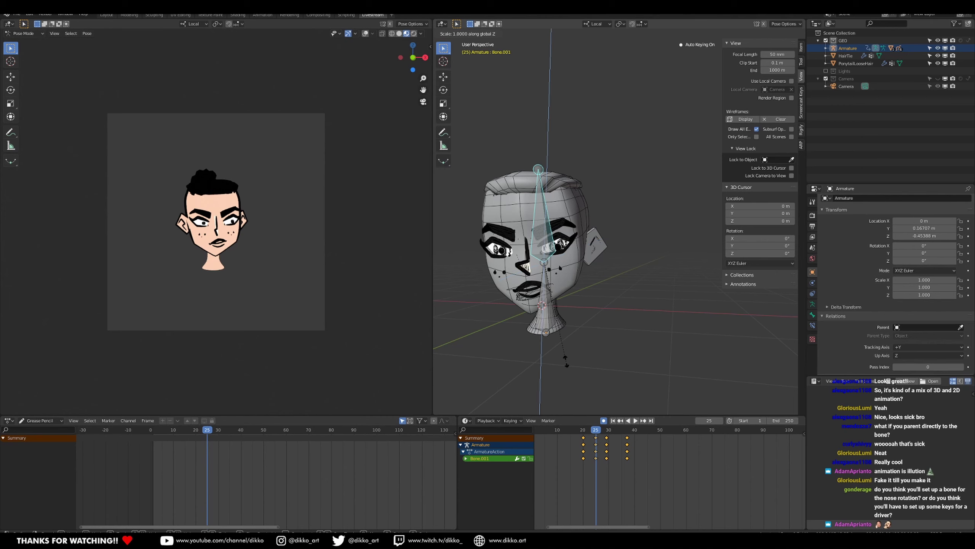
right_click(567, 361)
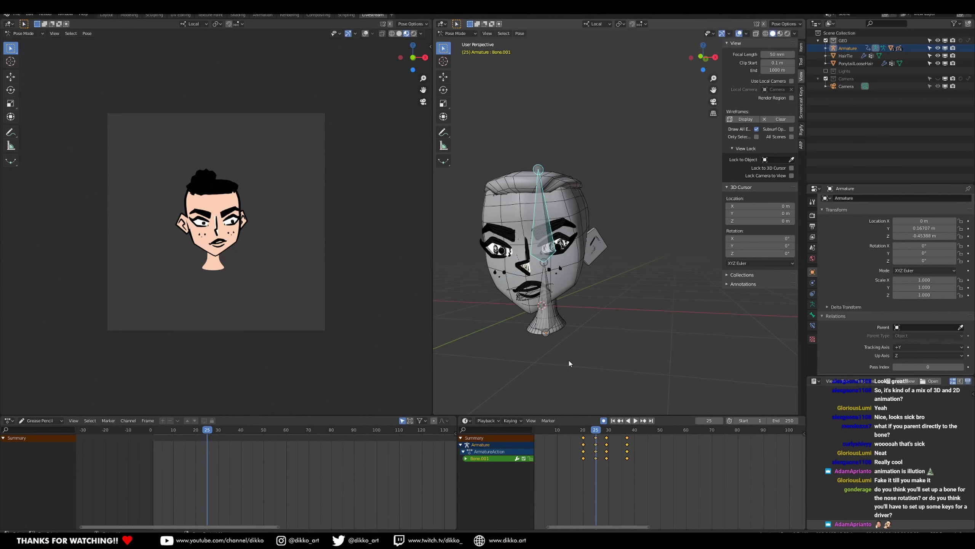
Squash the head bone slightly along its local Y axis at frame 25, and adjust its scale along X.
key(s)
key(y)
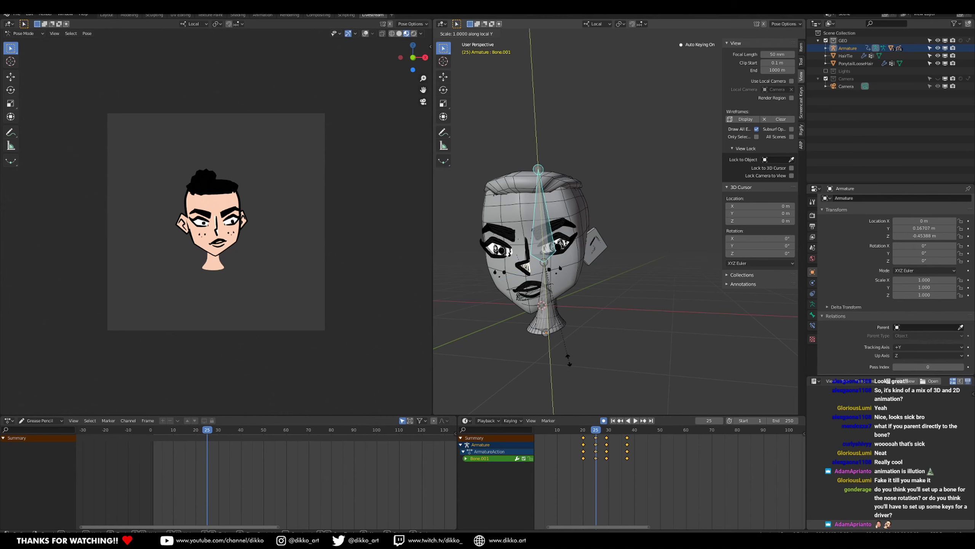
click(570, 351)
key(s)
key(x)
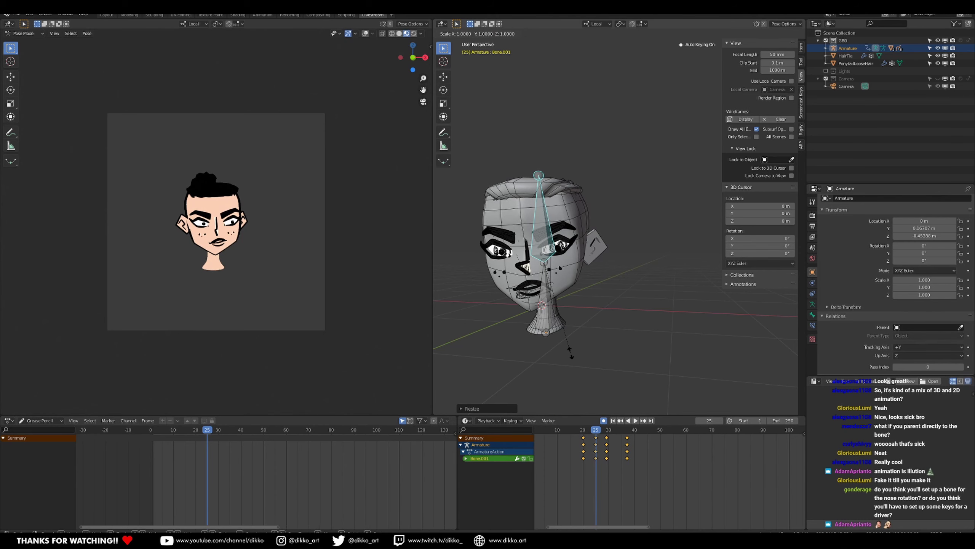
click(615, 437)
Go to frame 29 and try rotating the head bone about its local Y axis.
key(space)
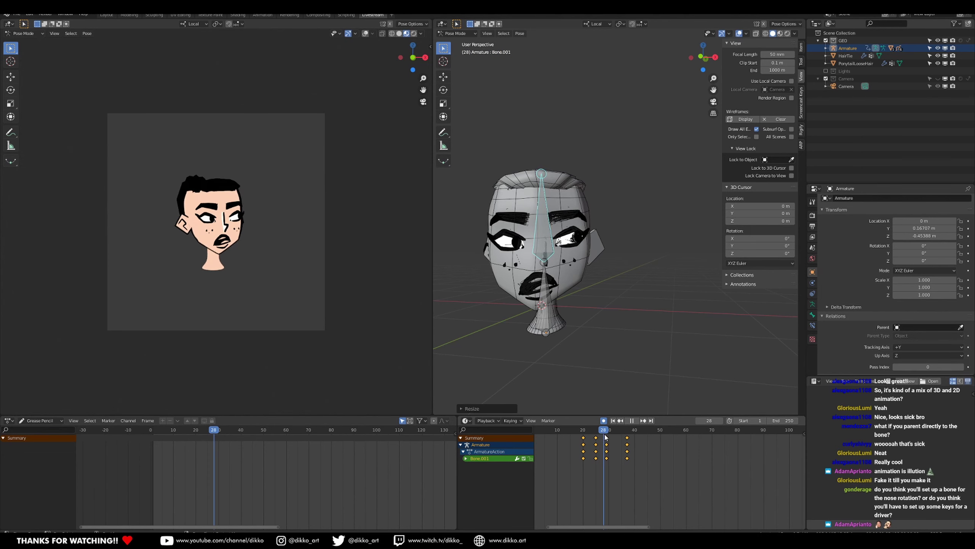
key(space)
key(r)
key(z)
key(z)
key(y)
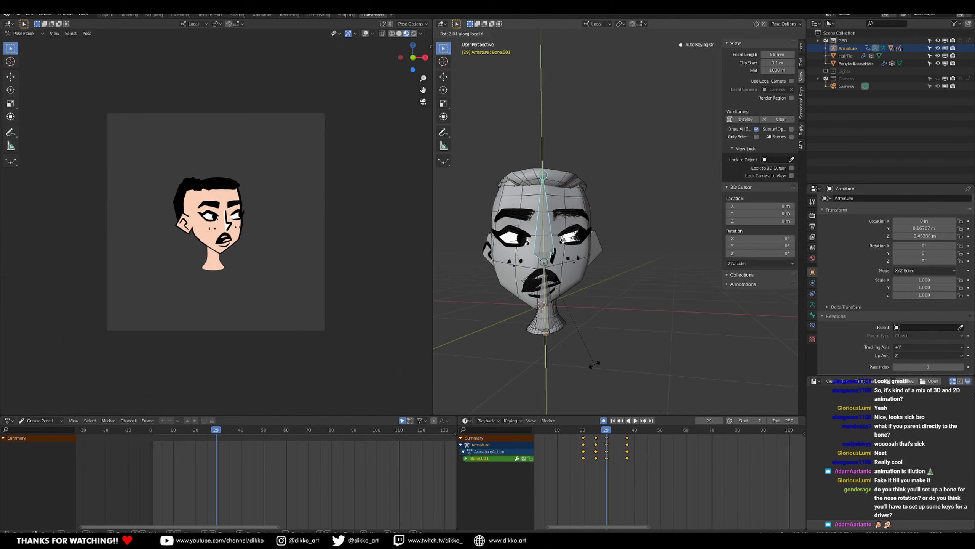
click(595, 365)
Stretch the head bone along its local Y axis at frame 29 and narrow it along X.
key(s)
key(y)
key(y)
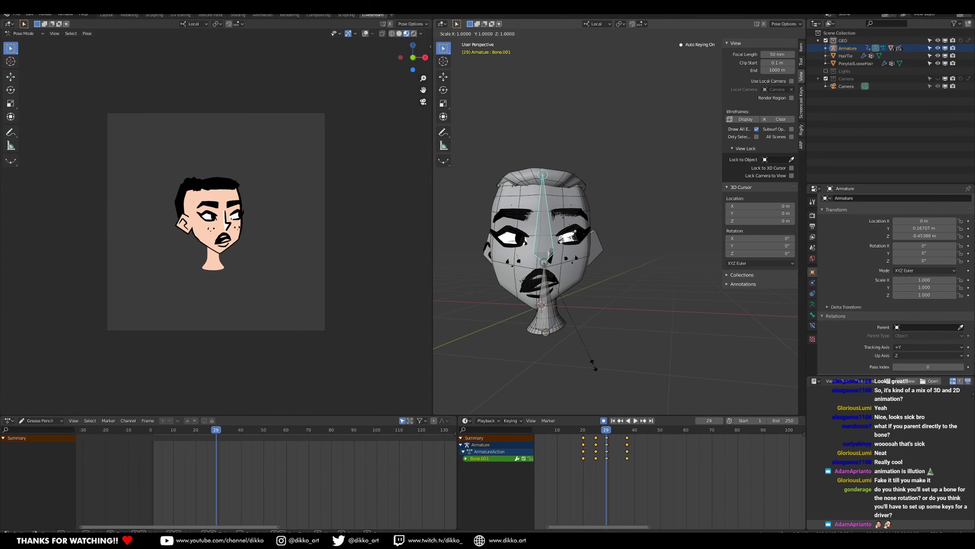
click(592, 380)
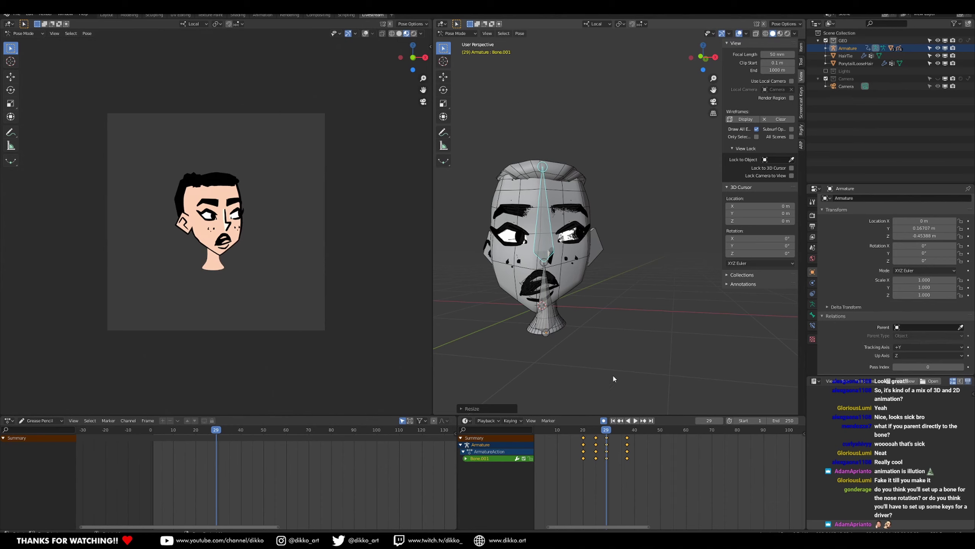
key(s)
key(x)
click(606, 369)
Replay the head turn repeatedly from about frame 20 to check the squash and stretch.
click(582, 431)
key(space)
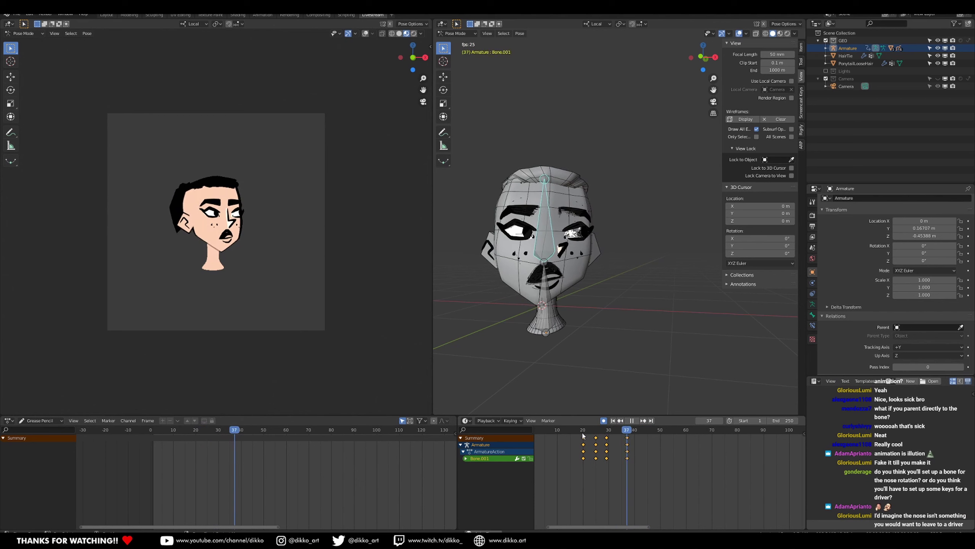
key(space)
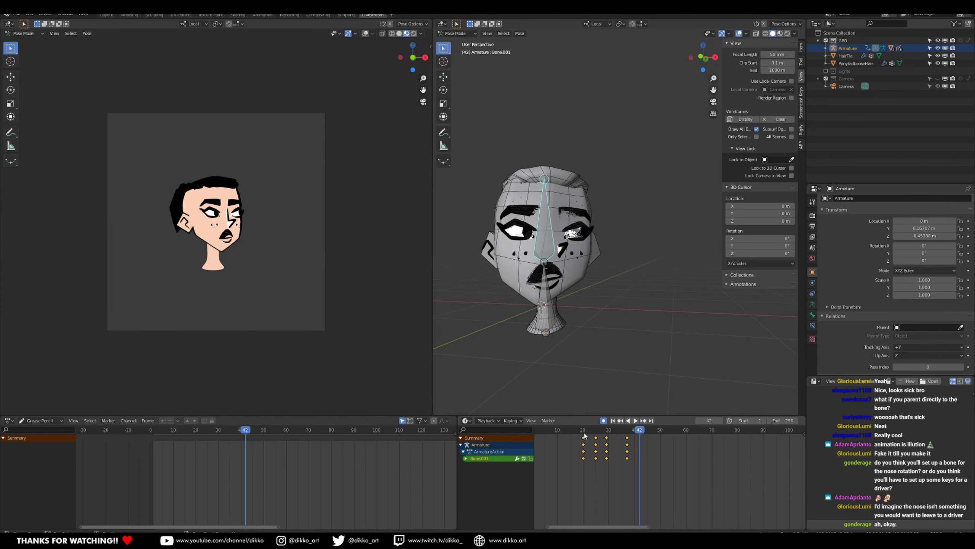
key(space)
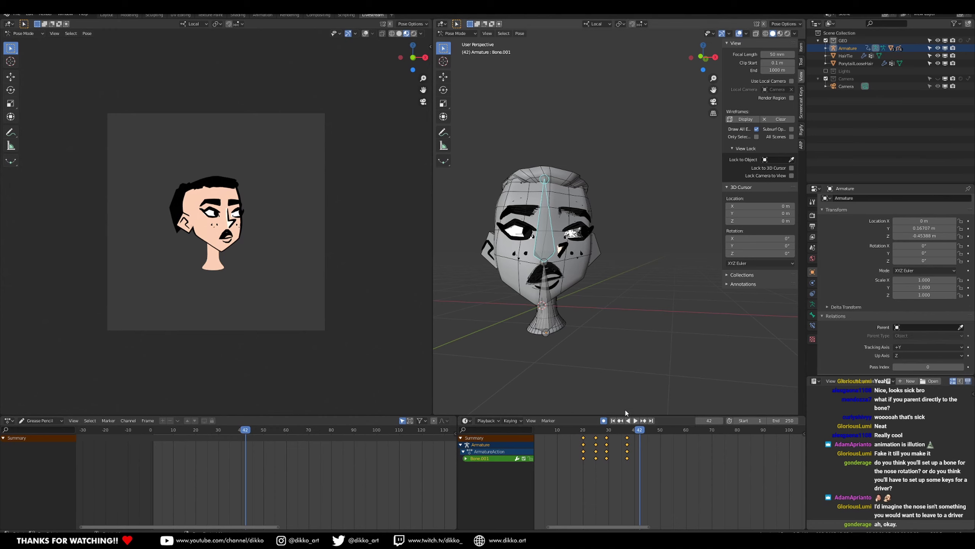
click(580, 432)
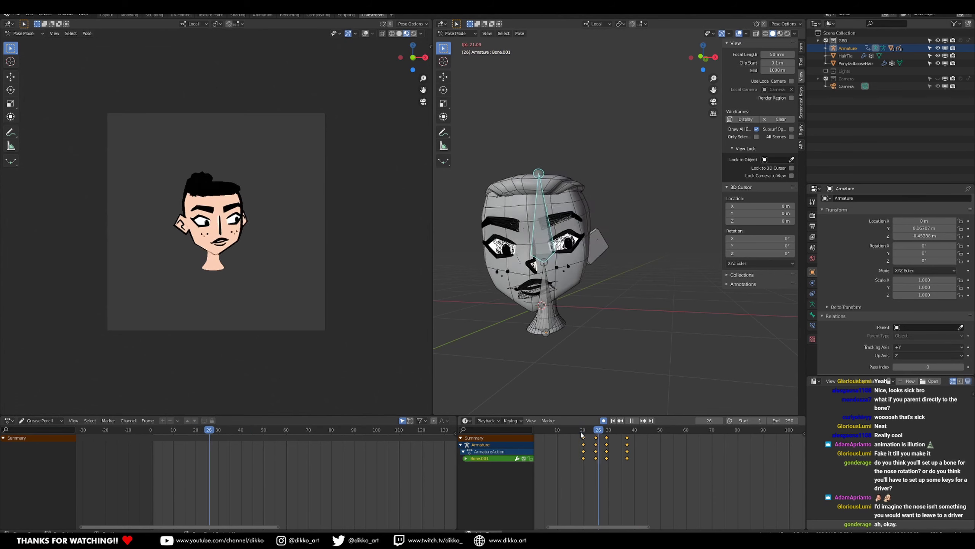
click(581, 431)
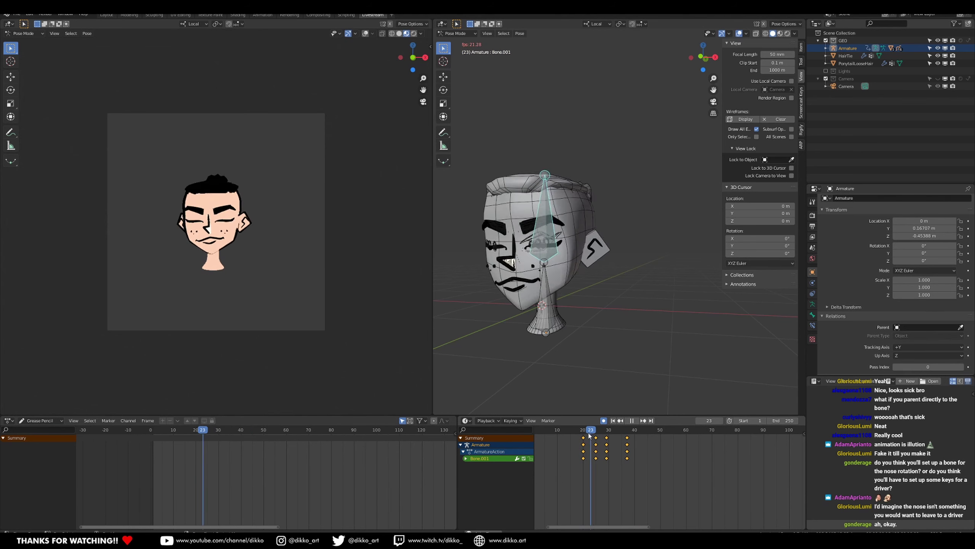
click(580, 431)
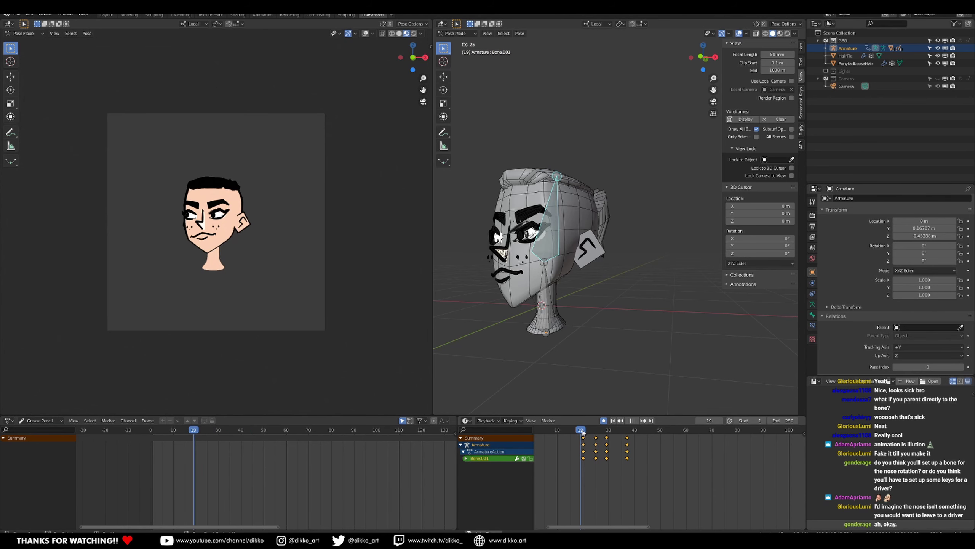
key(space)
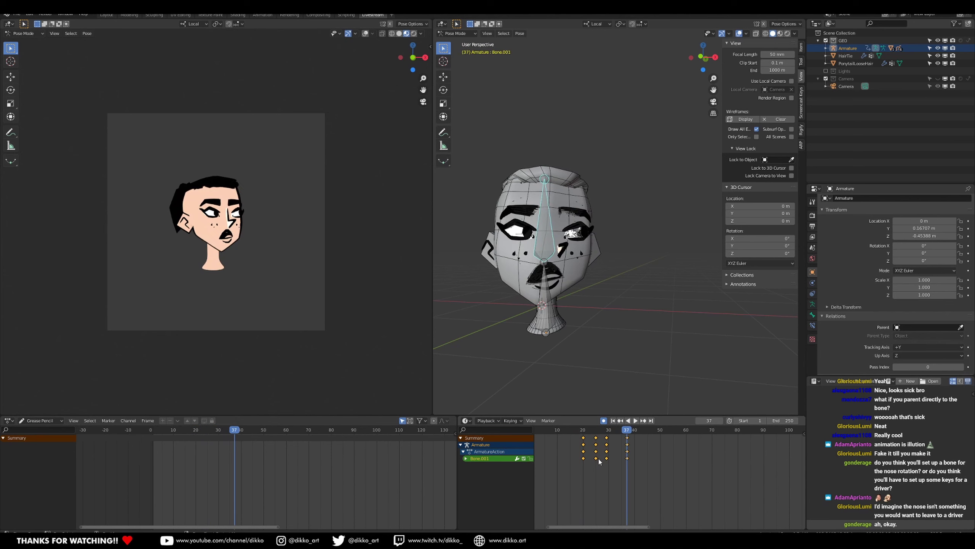
click(583, 434)
key(space)
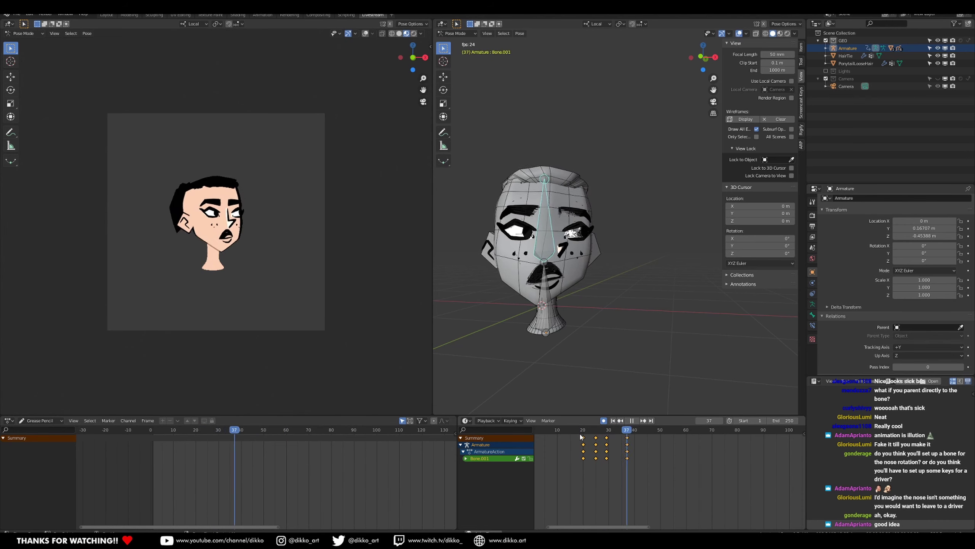
key(space)
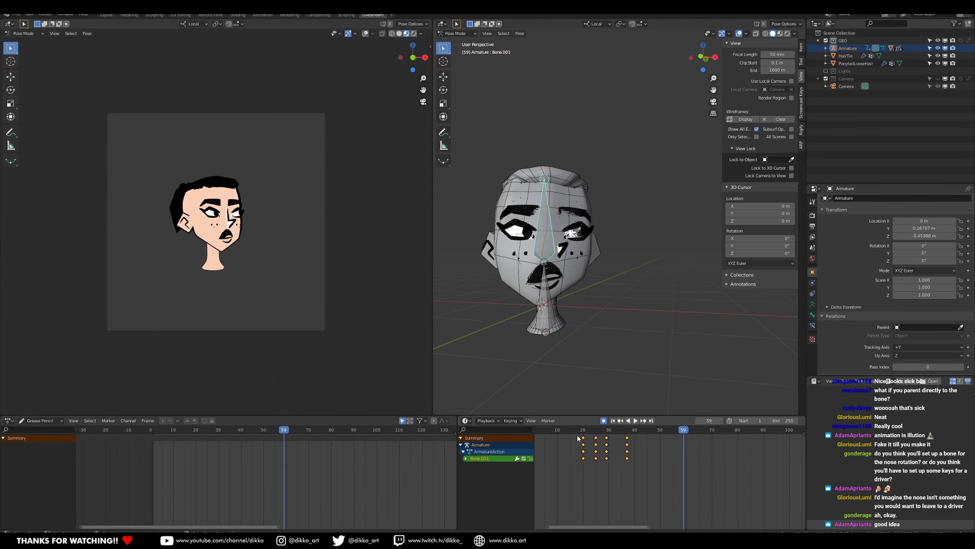
Scrub and replay the frames around the squash and stretch keyframes to inspect the poses, stopping at frame 29.
key(space)
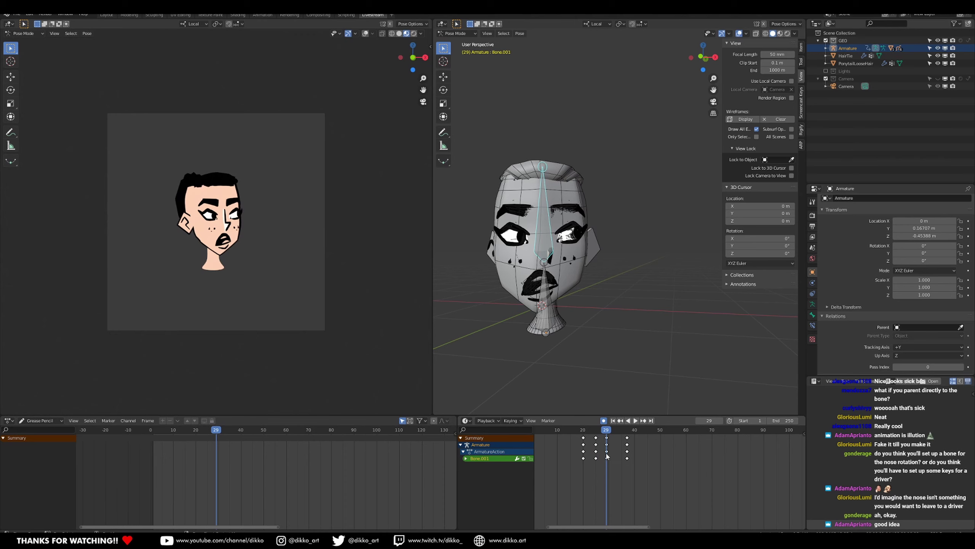
key(space)
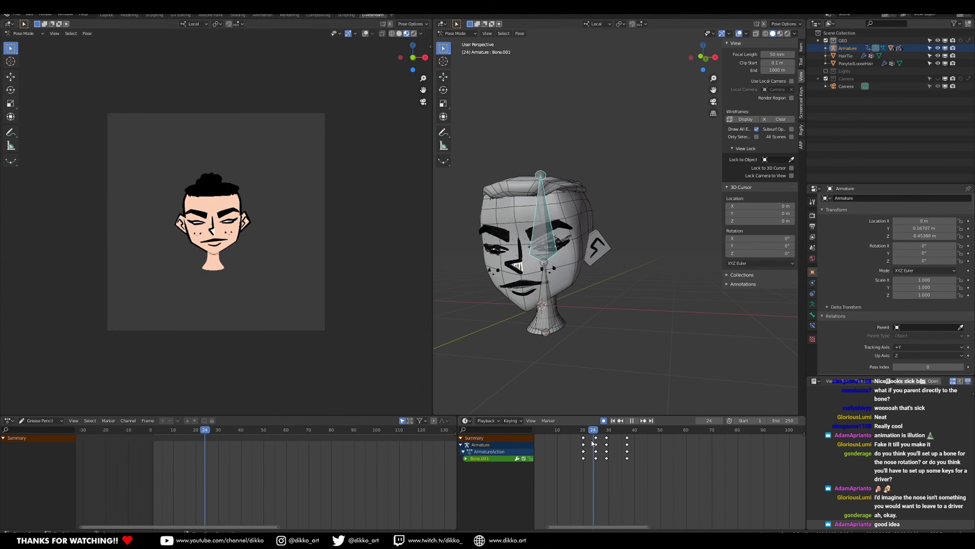
drag(612, 444, 565, 455)
key(space)
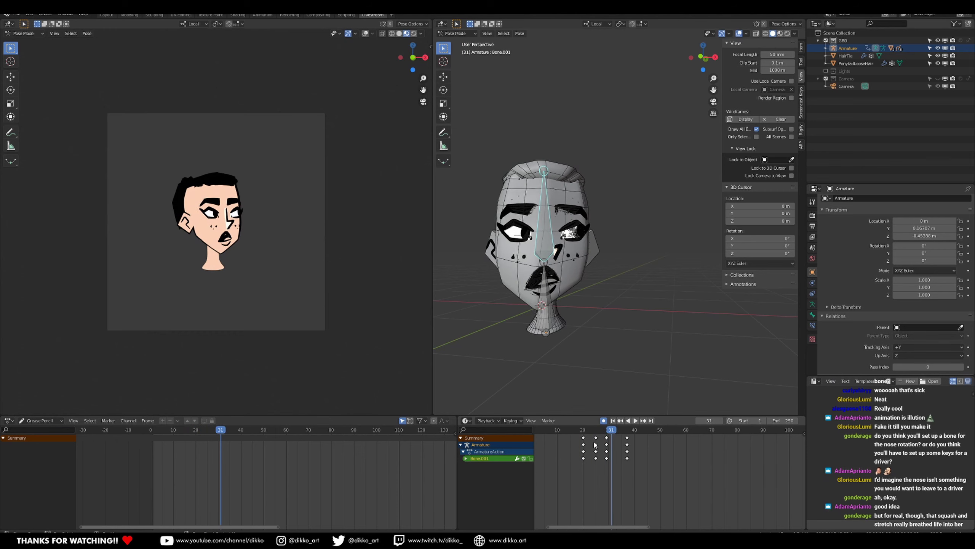
key(space)
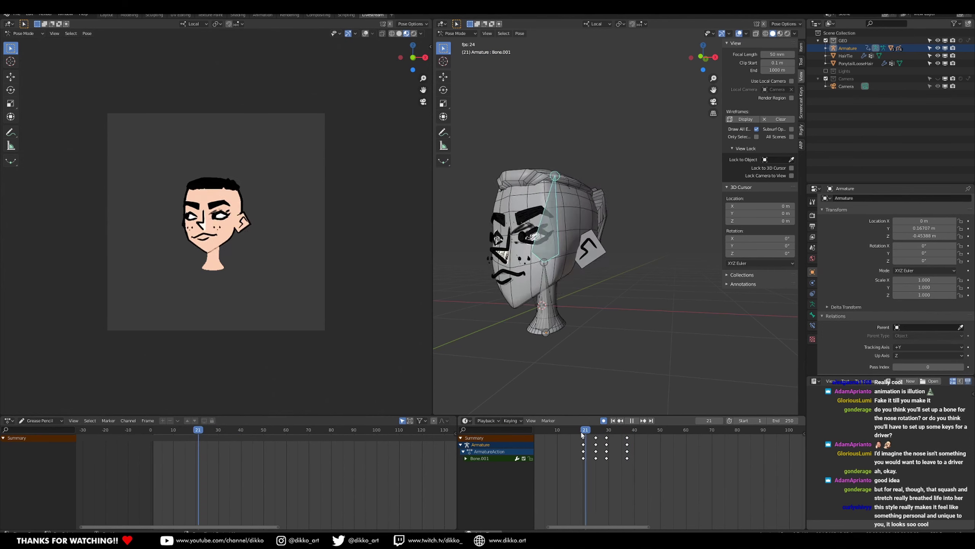
key(space)
drag(589, 432, 607, 461)
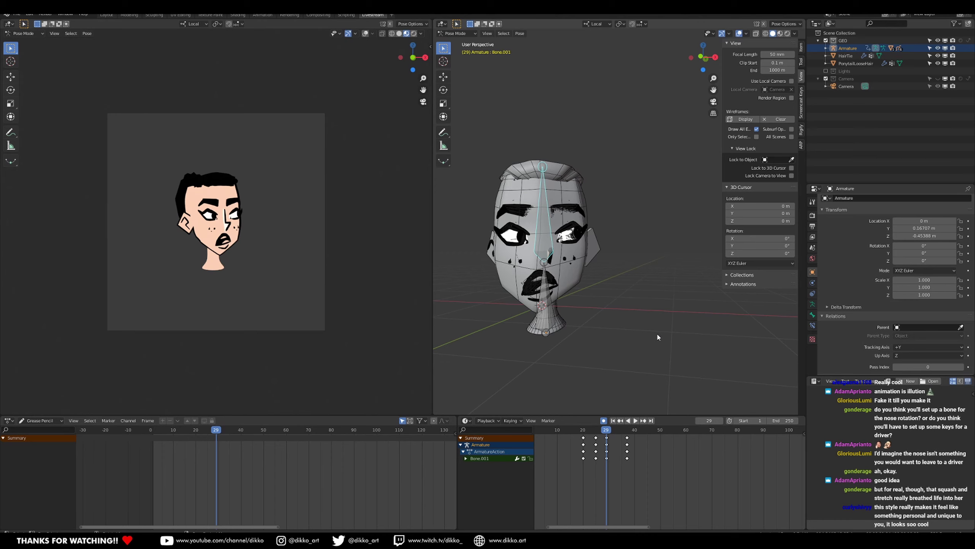
Play the full head turn again from just before its first keyframe to review the overall motion.
drag(579, 430, 572, 431)
key(space)
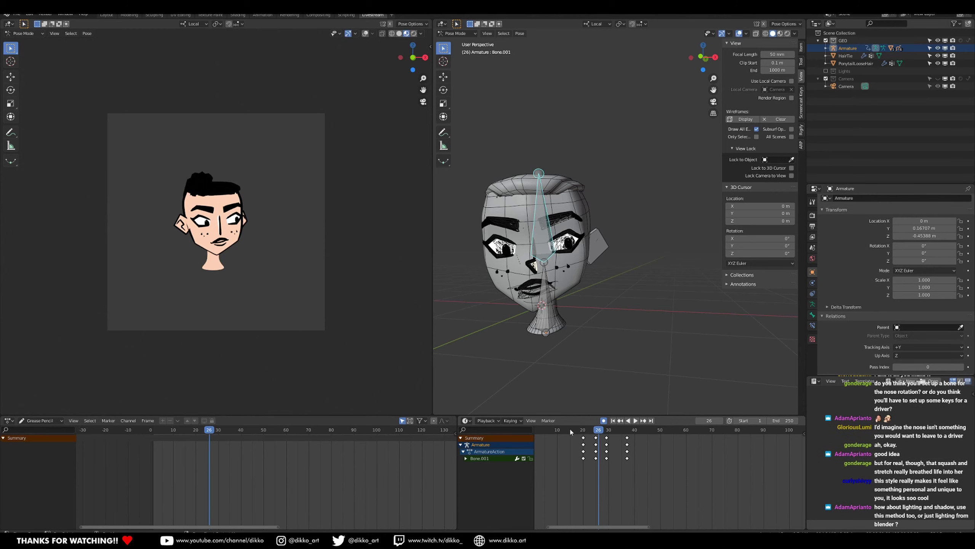
click(583, 431)
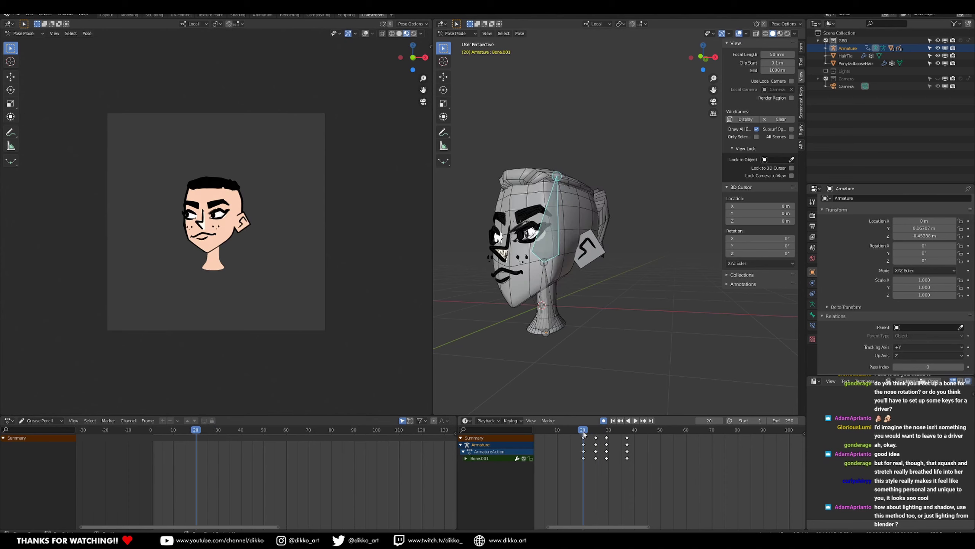
key(space)
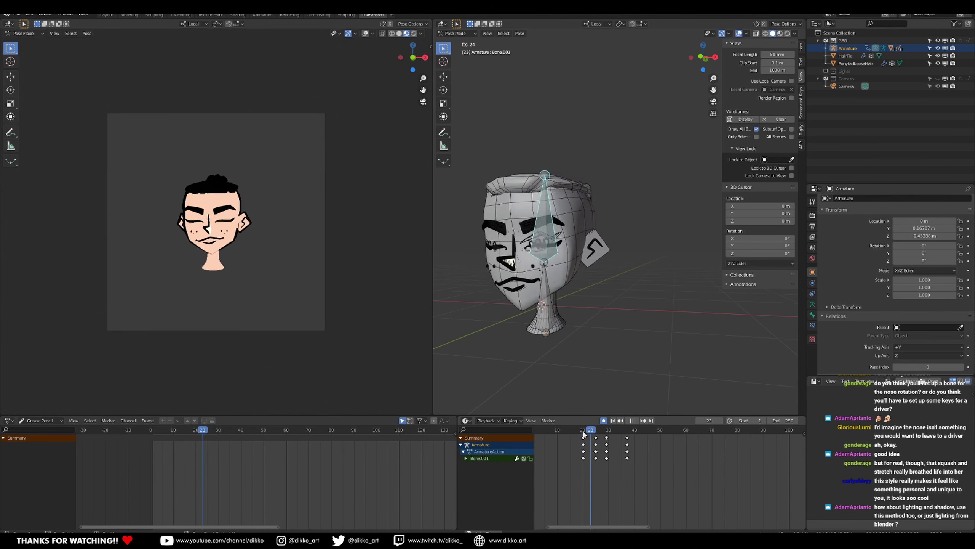
key(space)
click(582, 431)
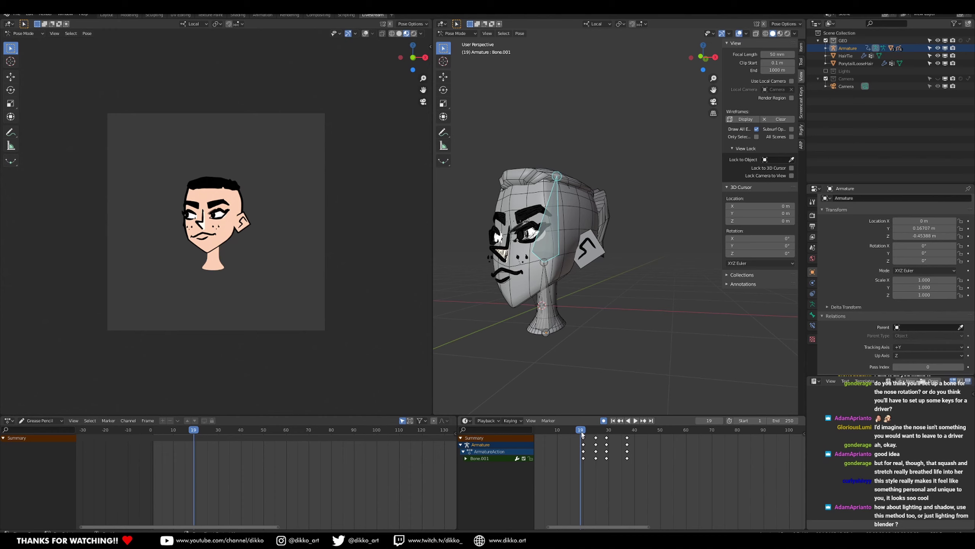
key(space)
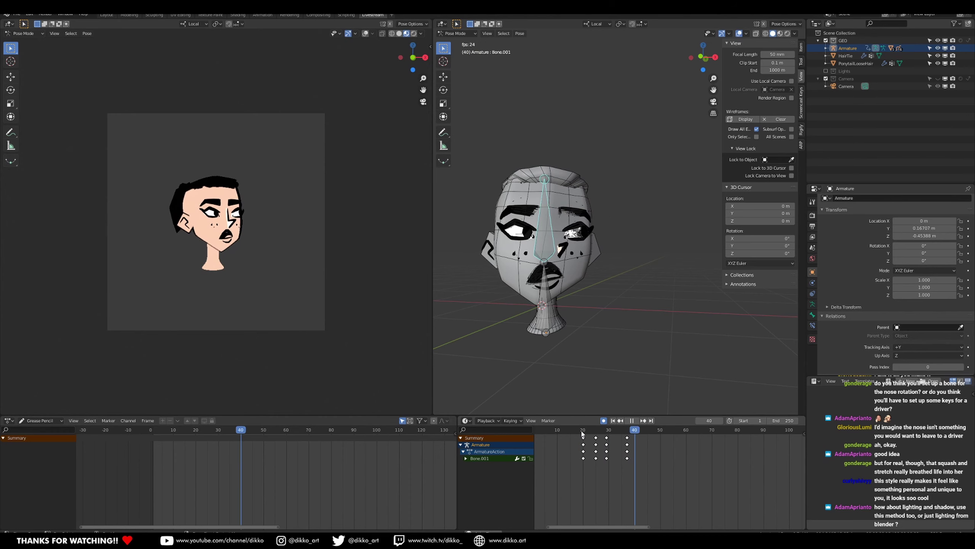
key(Escape)
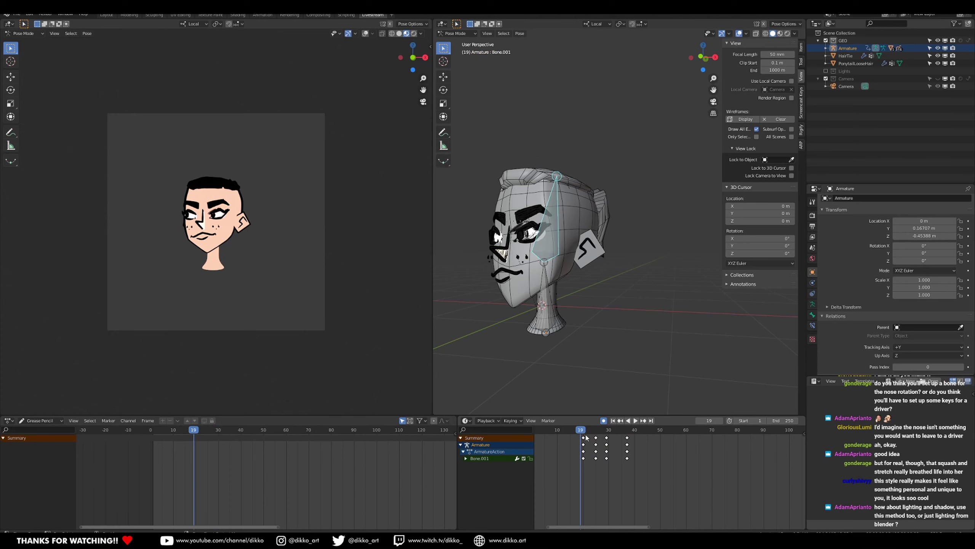
Advance to frame 21 and switch the armature from Pose Mode to Object Mode.
key(Right)
key(Right)
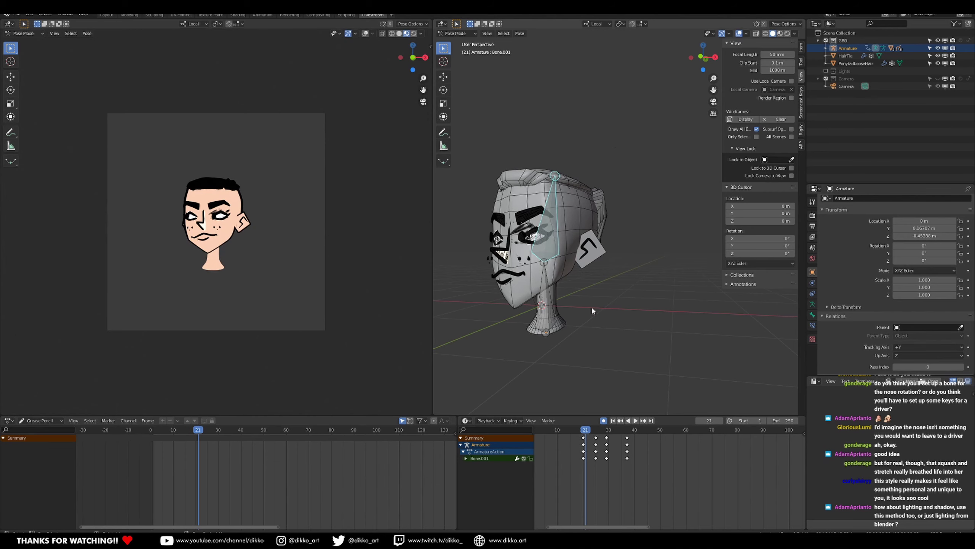
scroll(597, 262, down, 3)
middle_drag(573, 189, 582, 205)
right_click(537, 192)
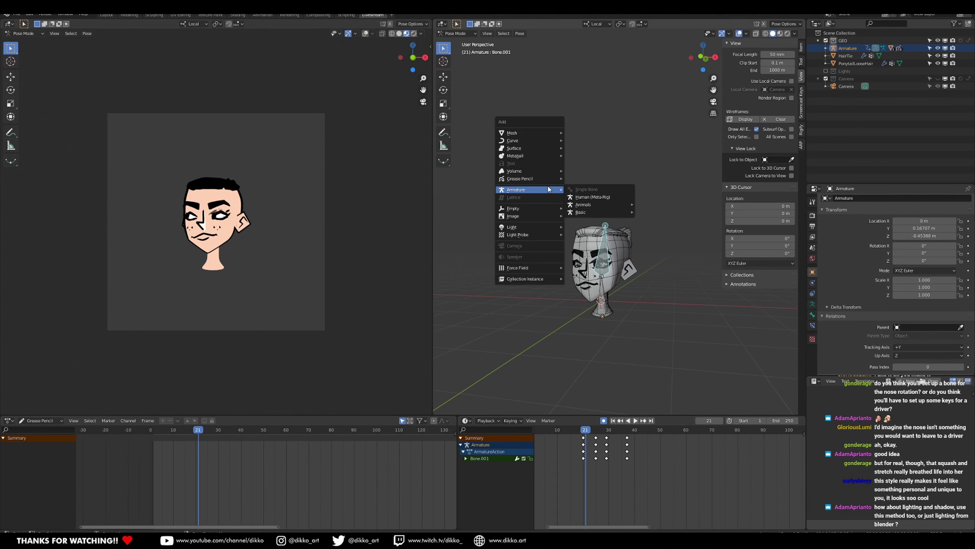
click(450, 34)
click(454, 43)
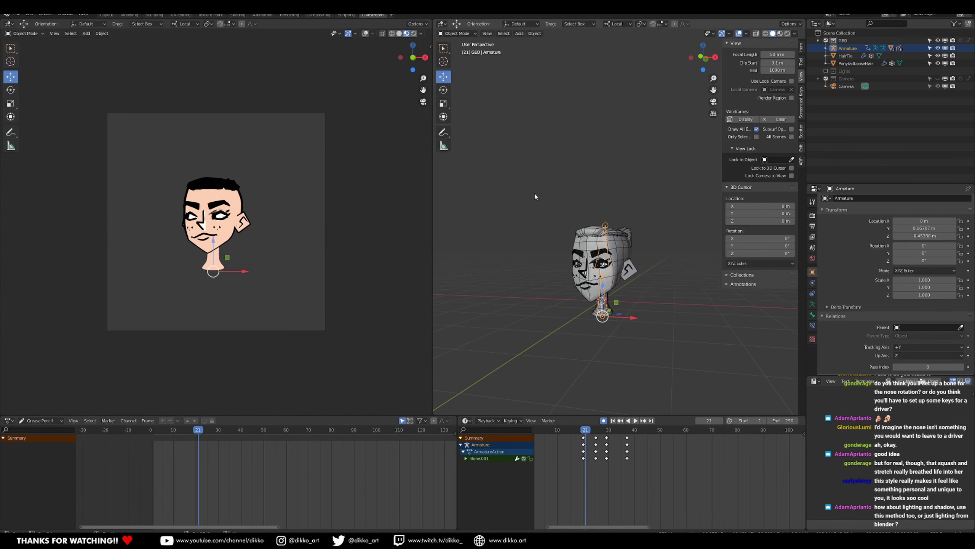
Enable the Lights collection in the scene so its existing light can be used.
key(shift+a)
mouse_move(532, 231)
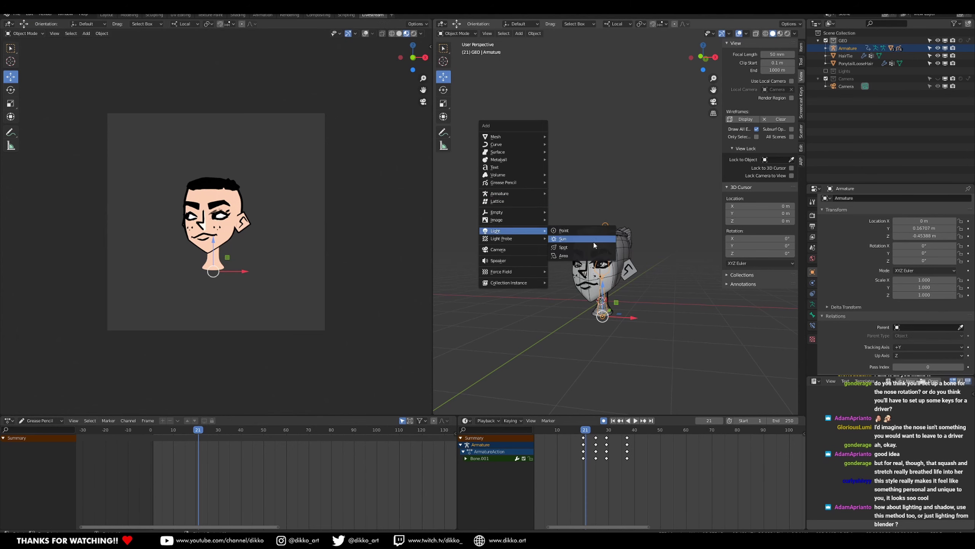
click(826, 70)
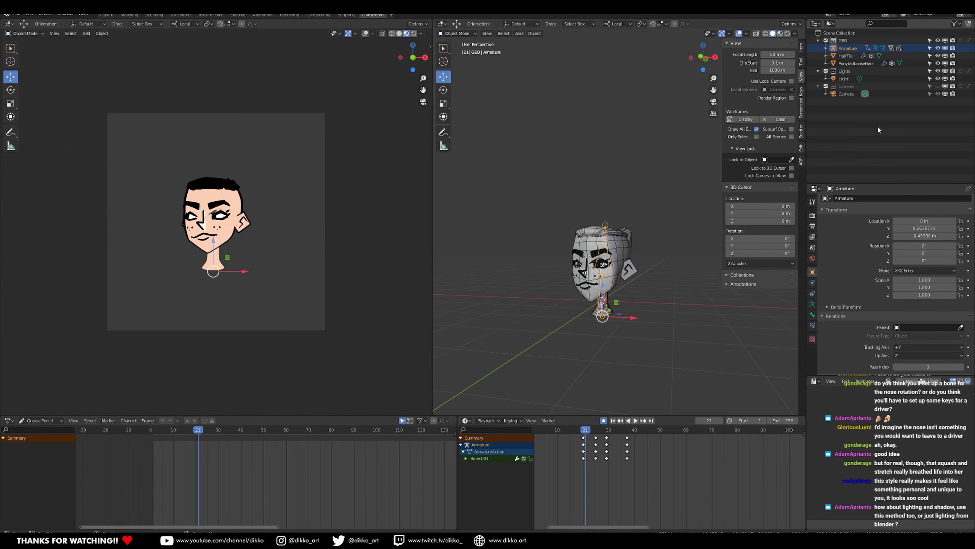
Move the light beside and above the head, to about X -2.8 m, Y 0.65 m, Z 3 m, and keyframe it.
scroll(634, 200, down, 5)
click(669, 177)
key(g)
click(577, 217)
key(i)
scroll(621, 231, up, 3)
middle_drag(621, 232, 637, 266)
key(g)
click(640, 267)
key(i)
middle_drag(587, 242, 612, 247)
Delete all of the light's keyframes while keeping the light in the scene.
key(Delete)
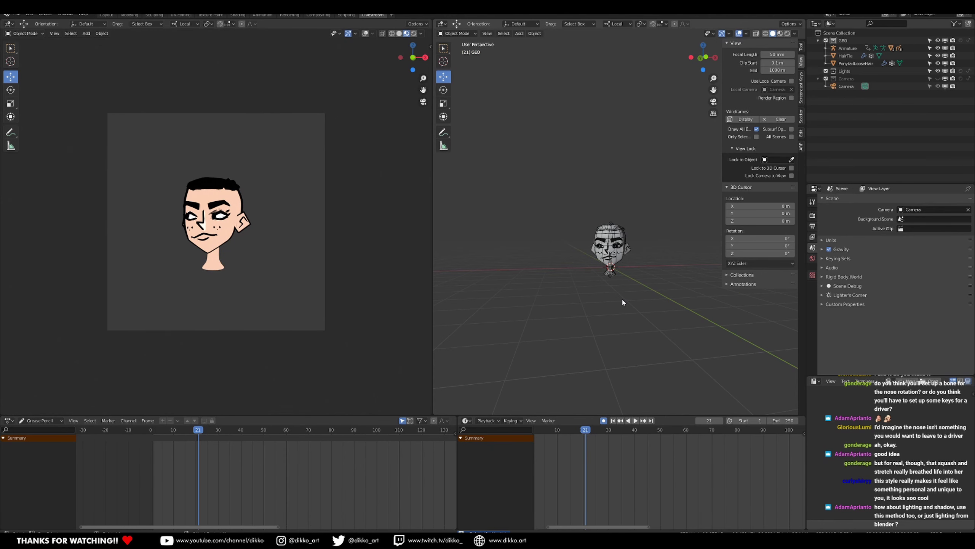
key(ctrl+z)
drag(623, 489, 576, 438)
key(x)
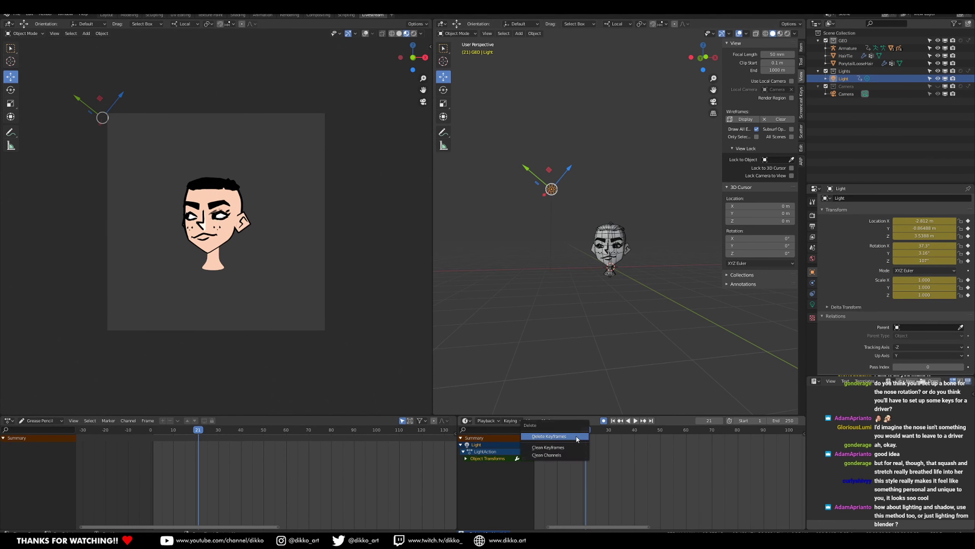
click(576, 436)
Select the head mesh and show the settings of its first material slot, Material.
click(618, 261)
scroll(628, 273, up, 3)
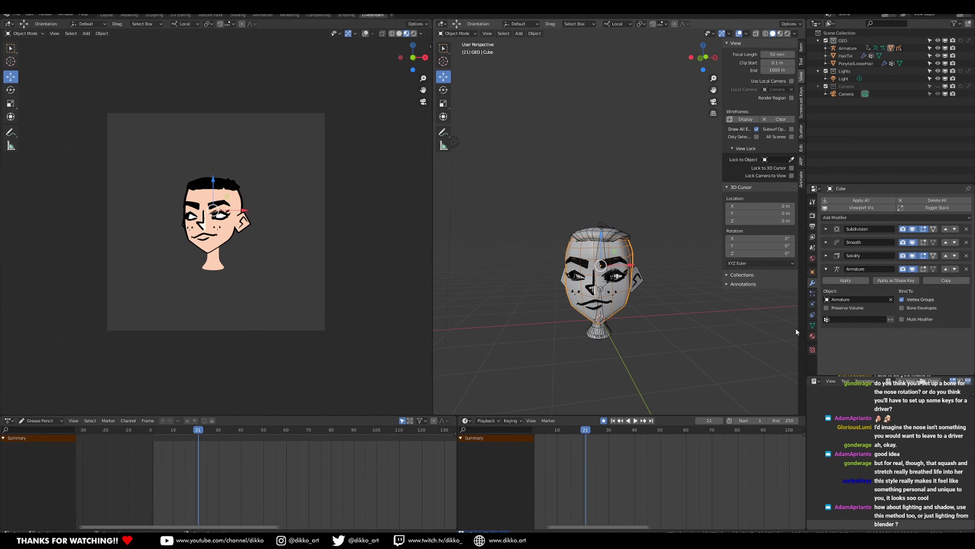
click(813, 336)
click(845, 202)
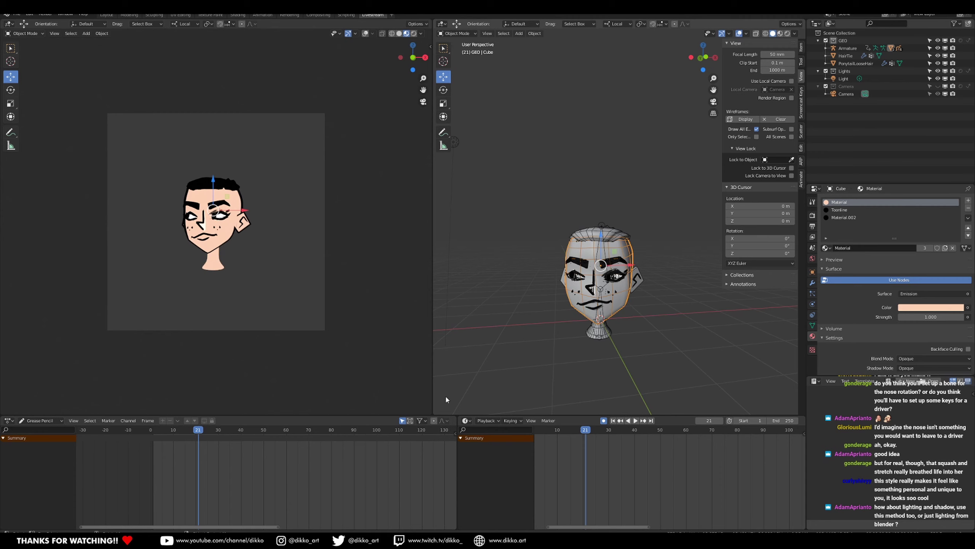
Replace the perspective viewport with a second camera view next to the existing one.
drag(433, 412, 434, 388)
drag(447, 342, 434, 417)
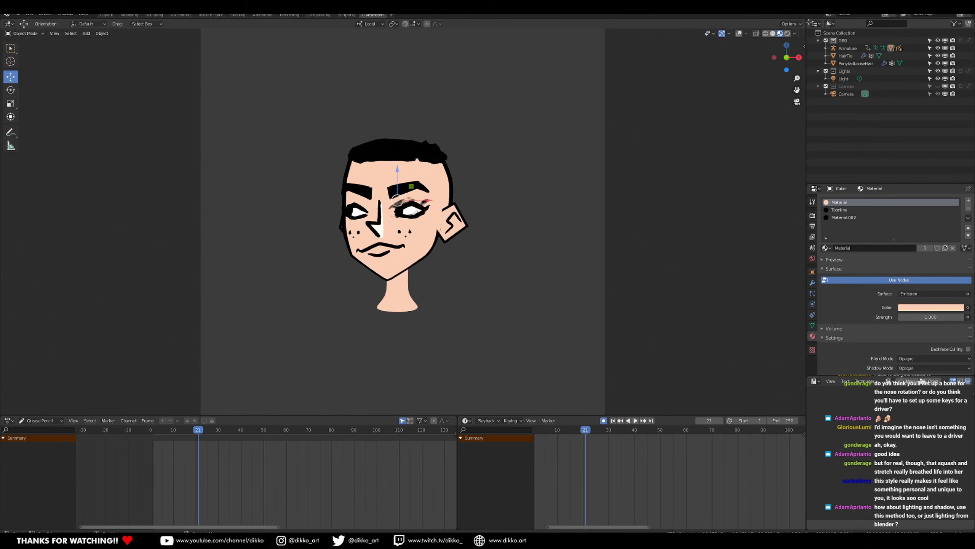
drag(804, 20, 445, 76)
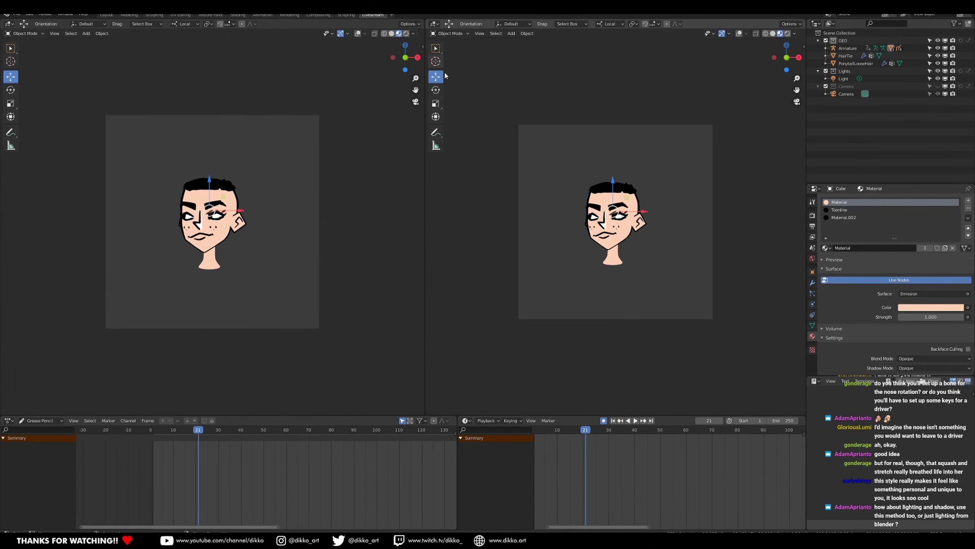
Switch the first camera view to rendered shading and play the head turn from the beginning.
click(406, 34)
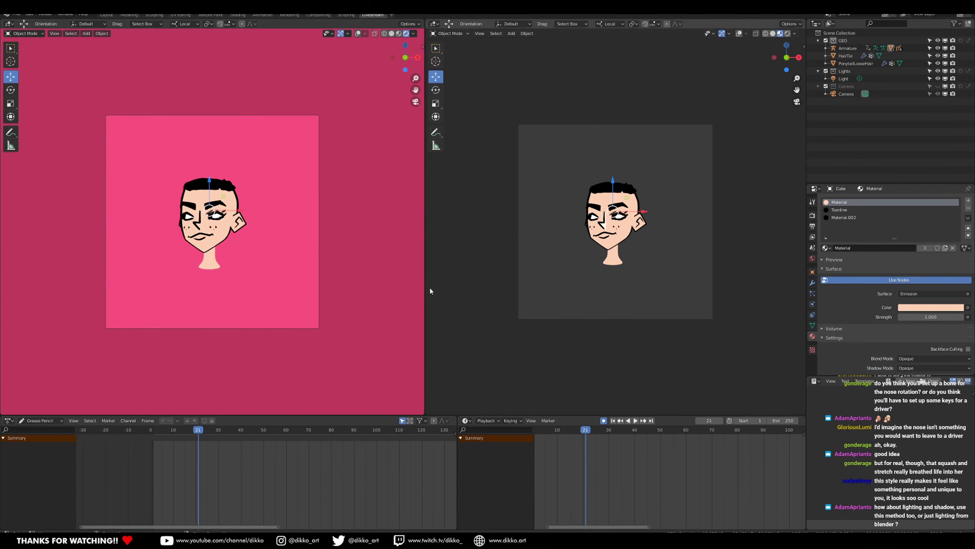
click(155, 431)
key(space)
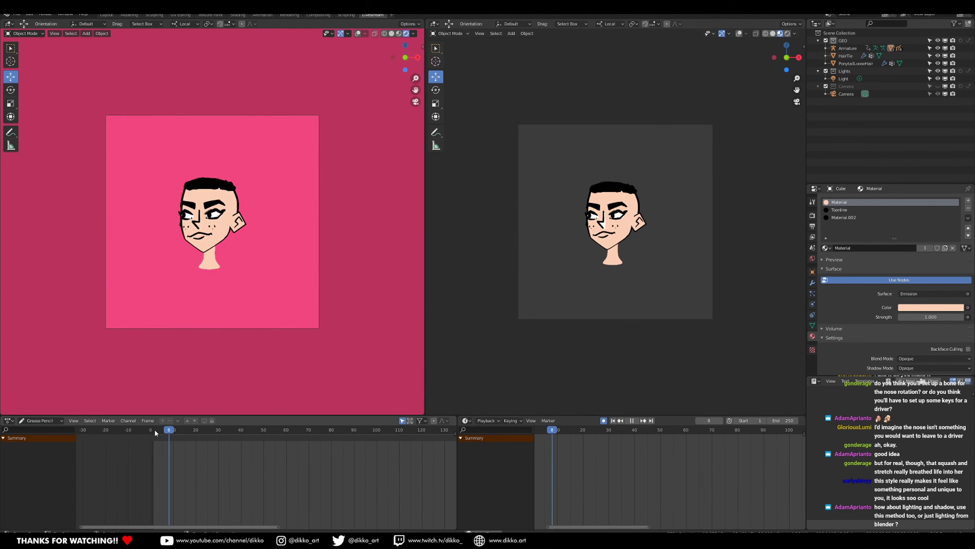
key(space)
Split the second camera view horizontally and turn its lower half into a Shader Editor.
click(465, 420)
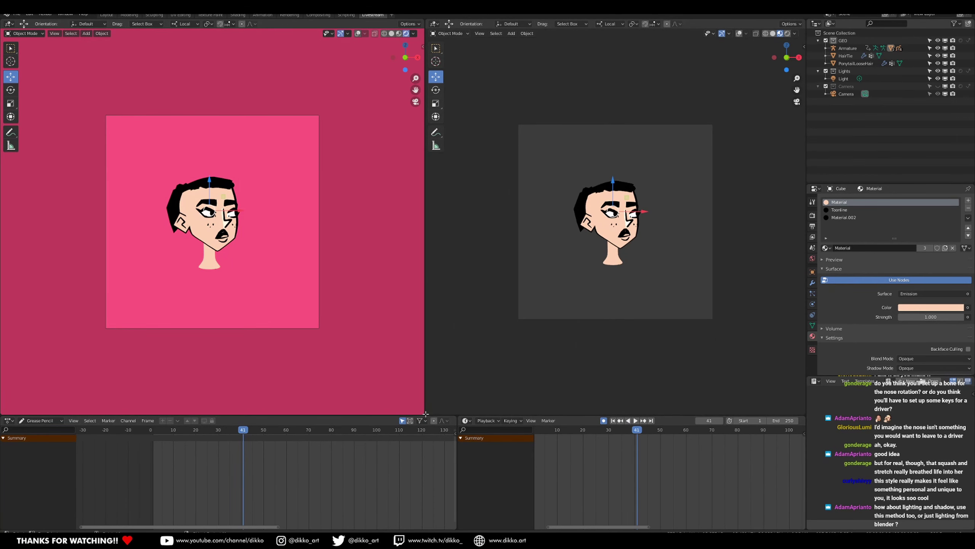
drag(428, 413, 436, 251)
click(434, 254)
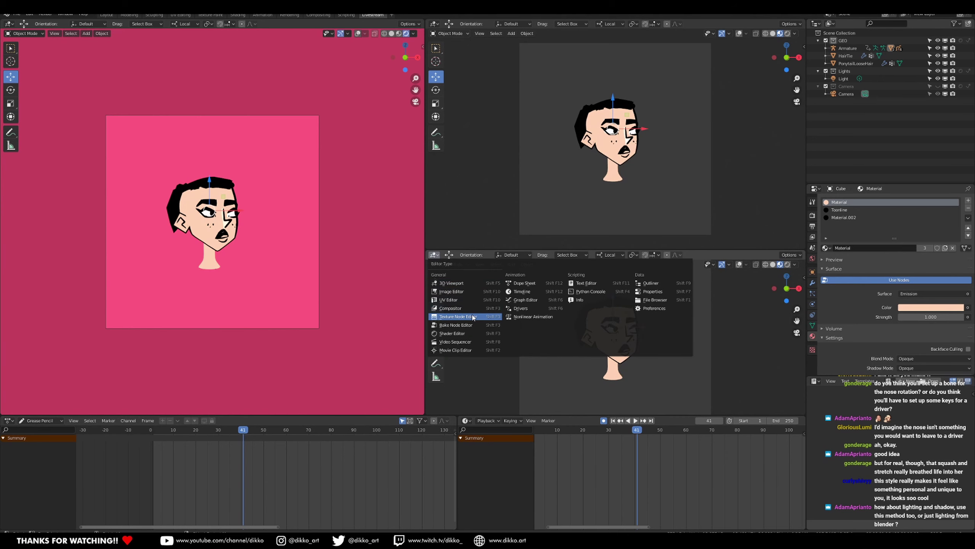
click(452, 333)
scroll(566, 322, up, 4)
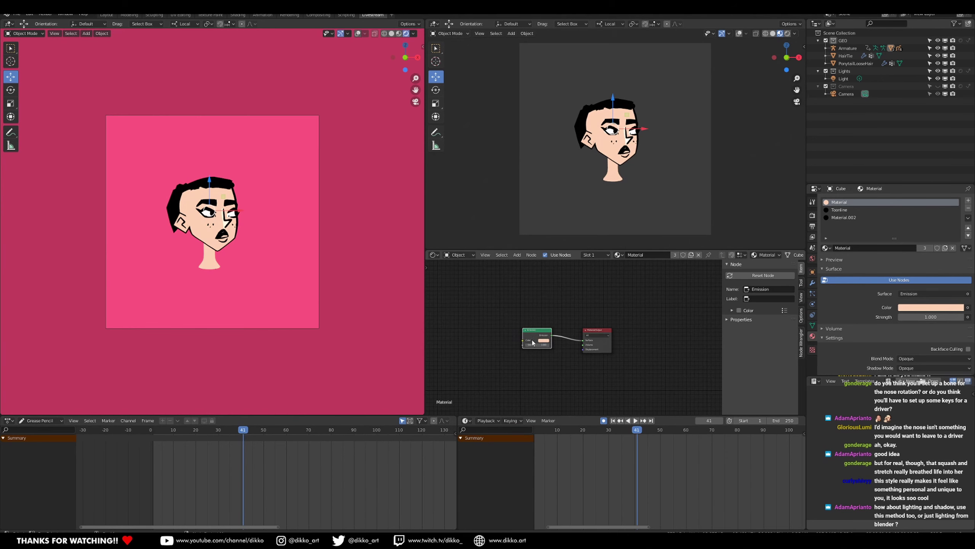
Add a Principled BSDF node to the head material and connect it to the Material Output's Surface in place of the Emission.
drag(566, 321, 522, 292)
middle_drag(522, 292, 588, 300)
drag(588, 299, 526, 298)
key(shift+a)
click(498, 302)
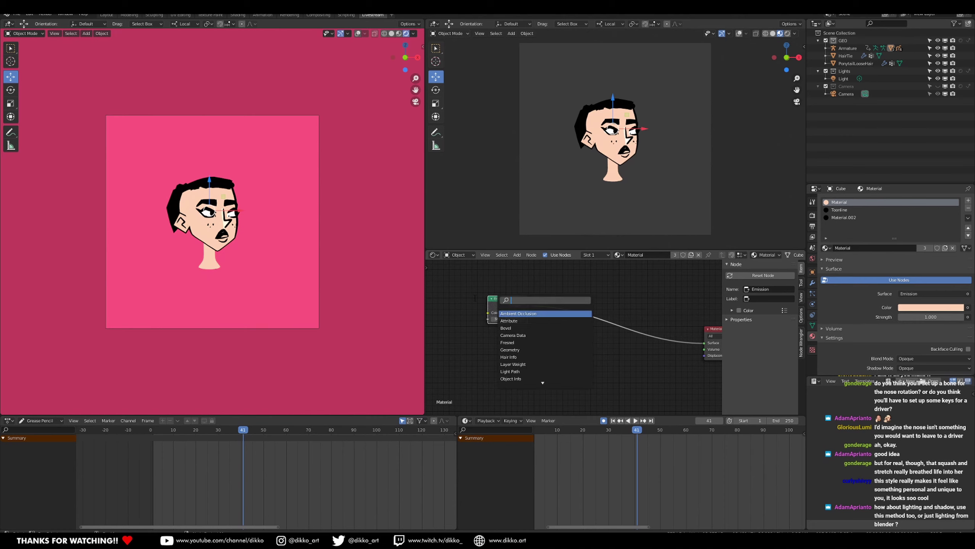
key(Escape)
key(shift+a)
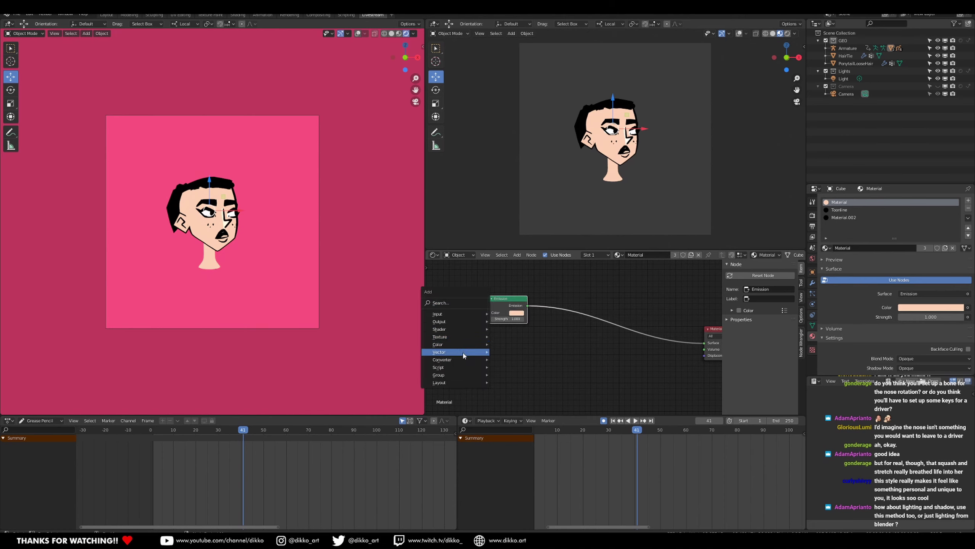
mouse_move(484, 329)
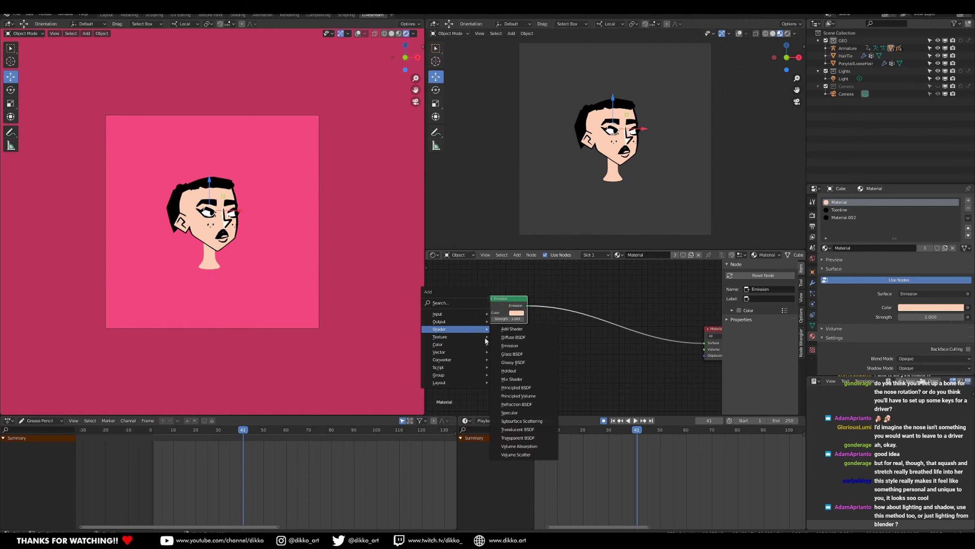
click(516, 387)
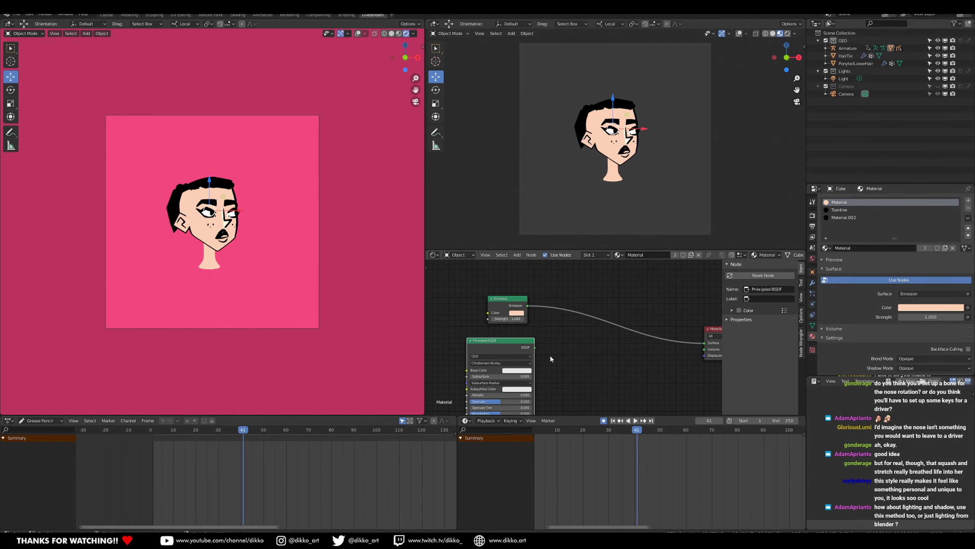
drag(567, 355, 704, 344)
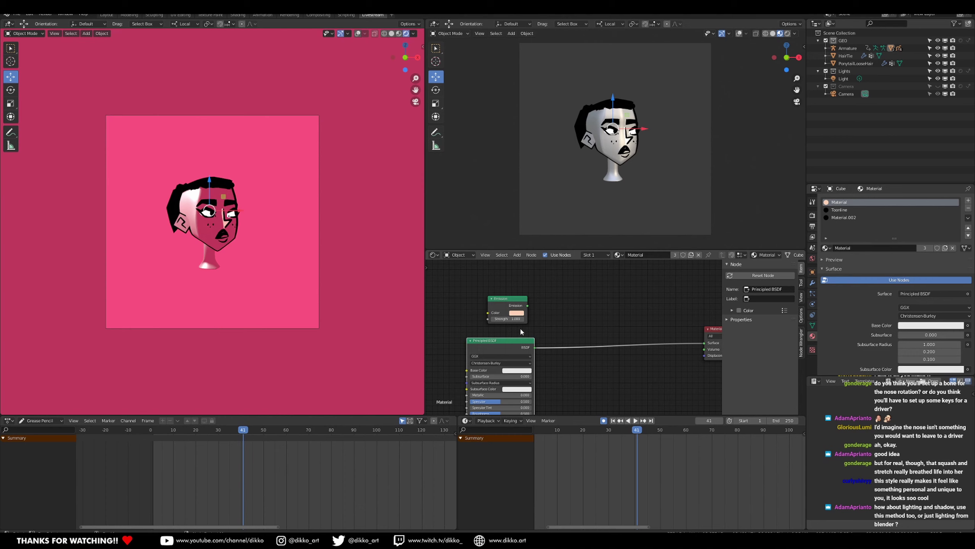
Move the disconnected Emission node out of the way of the Principled BSDF.
middle_drag(539, 317, 560, 333)
drag(542, 337, 484, 281)
middle_drag(573, 385, 528, 315)
scroll(528, 315, up, 2)
key(shift+a)
key(Escape)
mouse_move(539, 328)
middle_down()
mouse_move(601, 324)
mouse_move(539, 320)
middle_up()
Try inserting a Separate RGB node between the Principled BSDF and the Material Output.
key(shift+a)
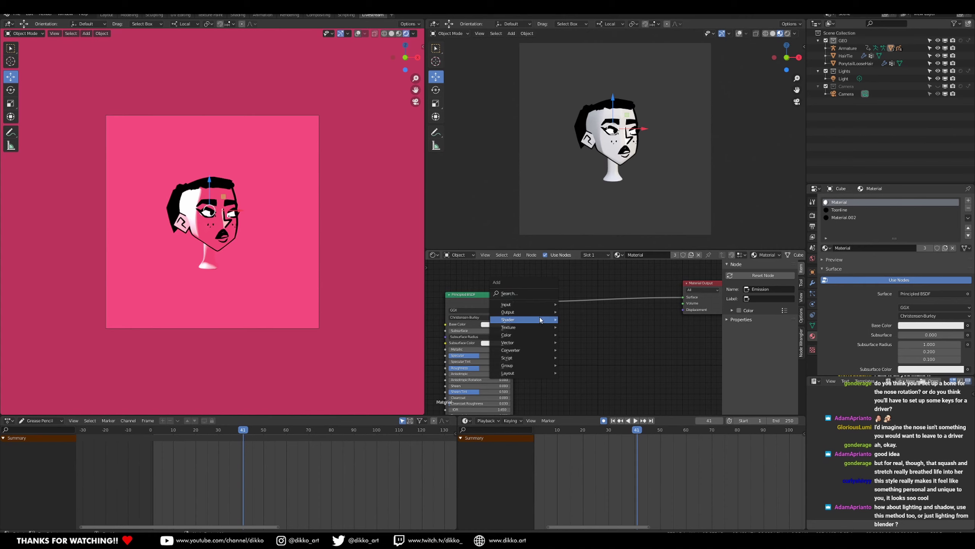
click(509, 293)
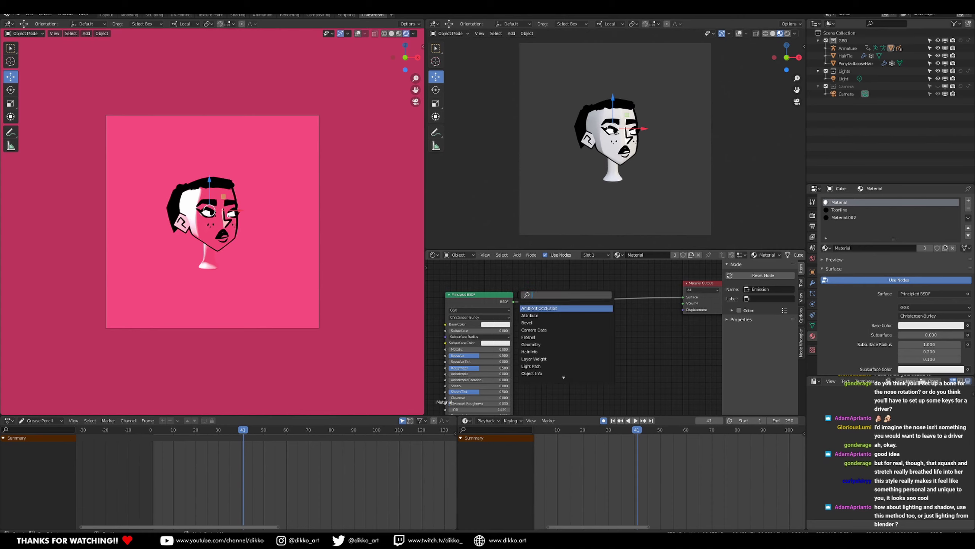
text(se)
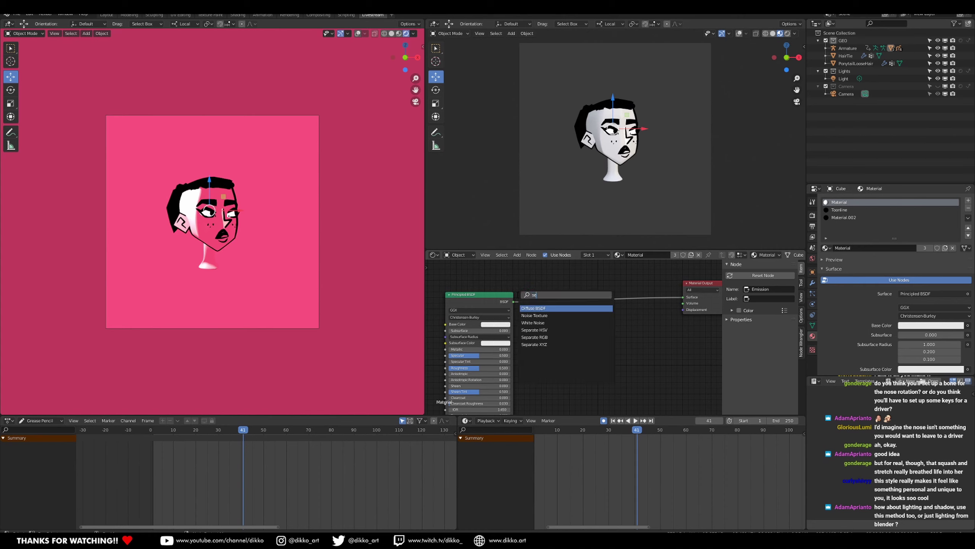
text(p)
key(Return)
click(565, 323)
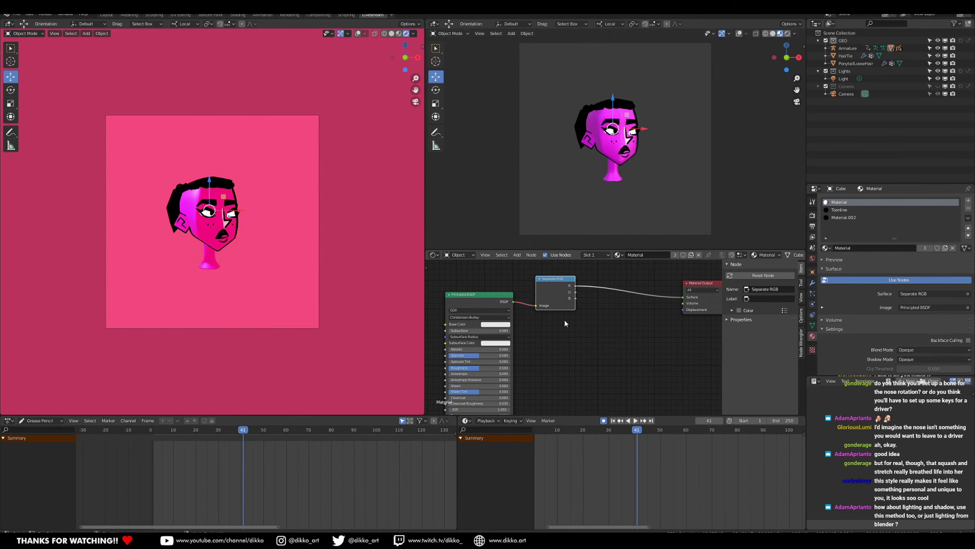
Reconnect the Principled BSDF directly to the Material Output and delete the Separate RGB node.
drag(537, 309, 683, 297)
middle_drag(562, 289, 617, 293)
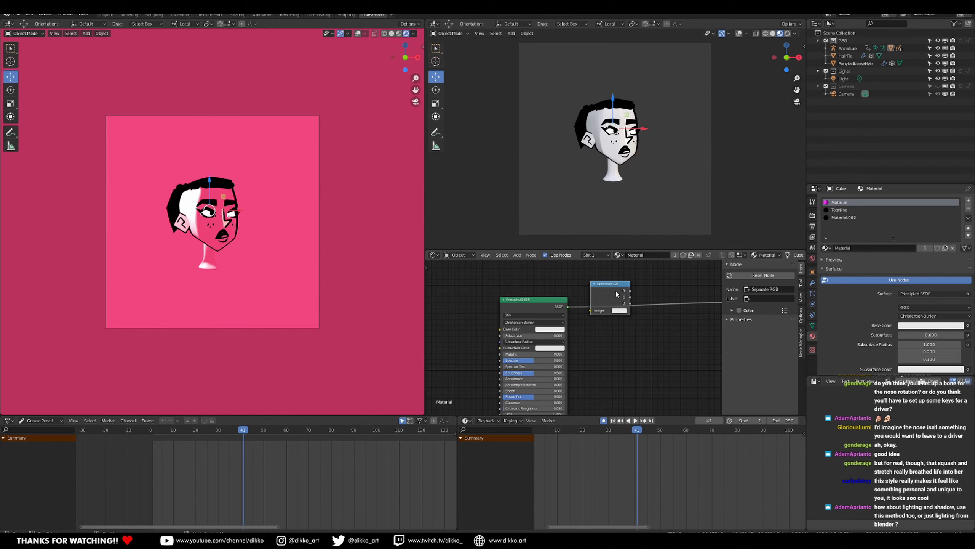
drag(616, 290, 624, 323)
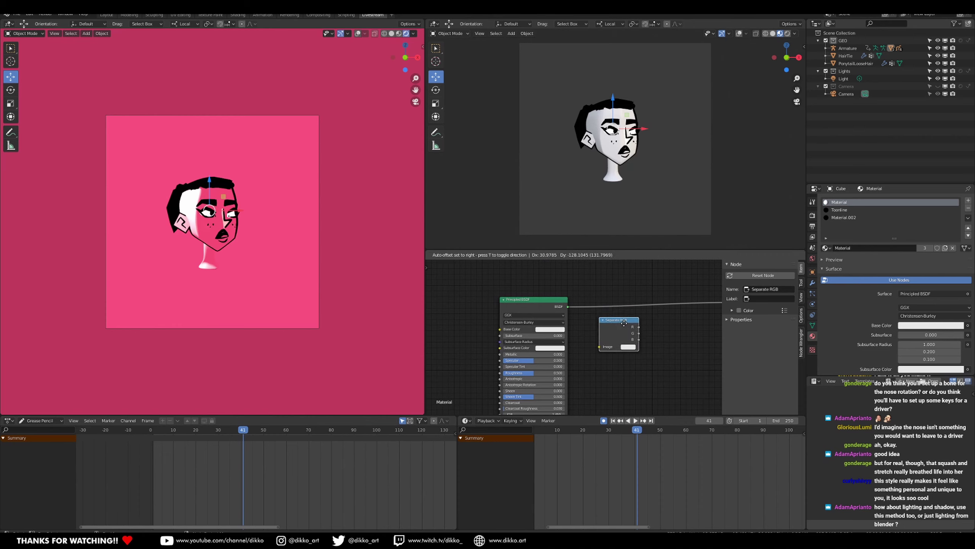
drag(624, 323, 625, 330)
key(x)
Insert a Shader to RGB node between the Principled BSDF and the Material Output.
key(shift+a)
click(625, 329)
text(sh)
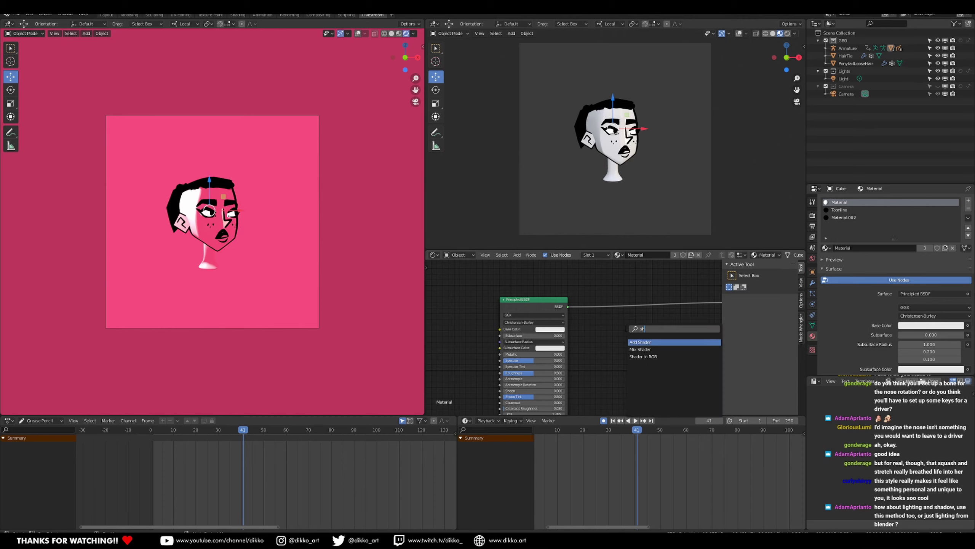
text(ad)
click(643, 356)
click(614, 296)
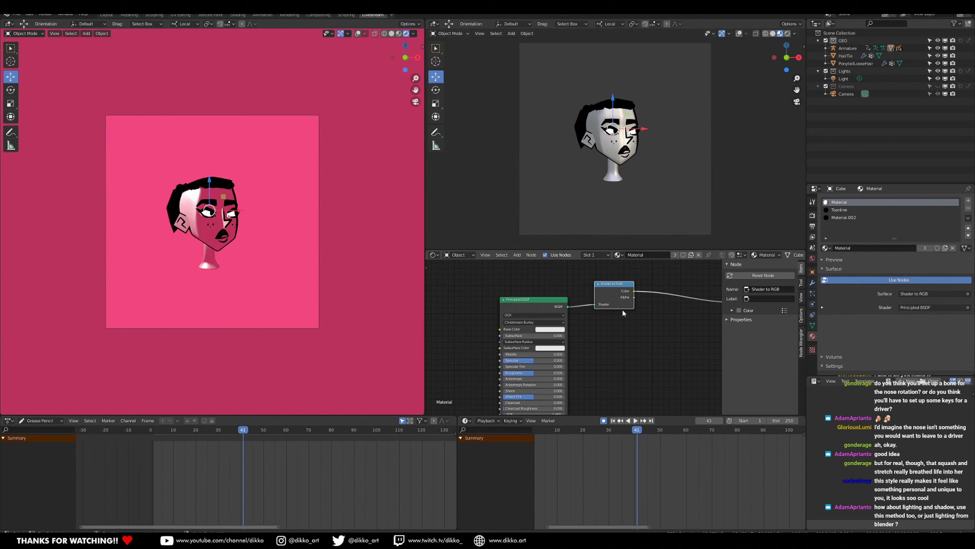
Insert a ColorRamp node between the Shader to RGB node and the Material Output.
middle_drag(638, 329, 594, 328)
drag(569, 282, 559, 288)
key(shift+a)
click(553, 297)
text(ram)
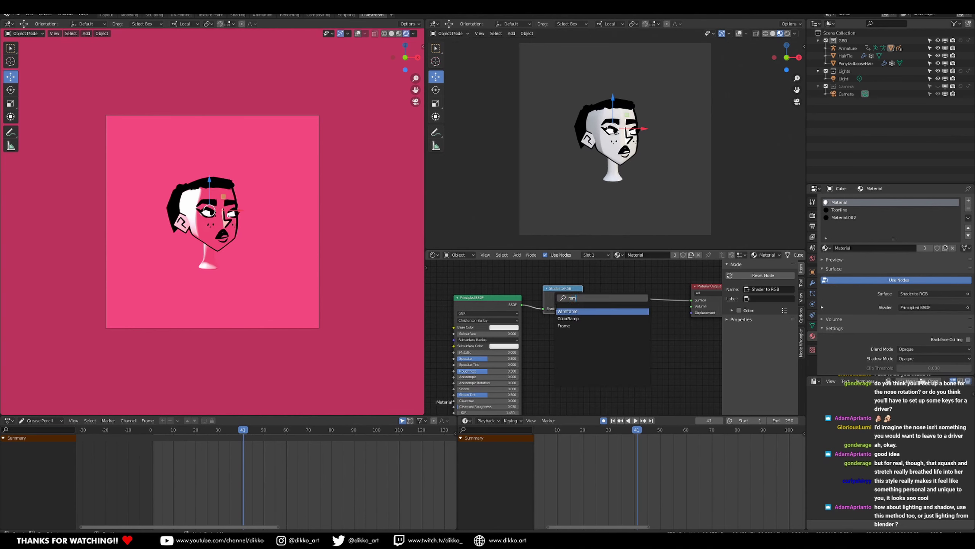
click(567, 319)
click(608, 304)
Change the ColorRamp's black stop to a salmon skin tone for the shadow side.
middle_drag(572, 324, 484, 326)
scroll(535, 320, up, 3)
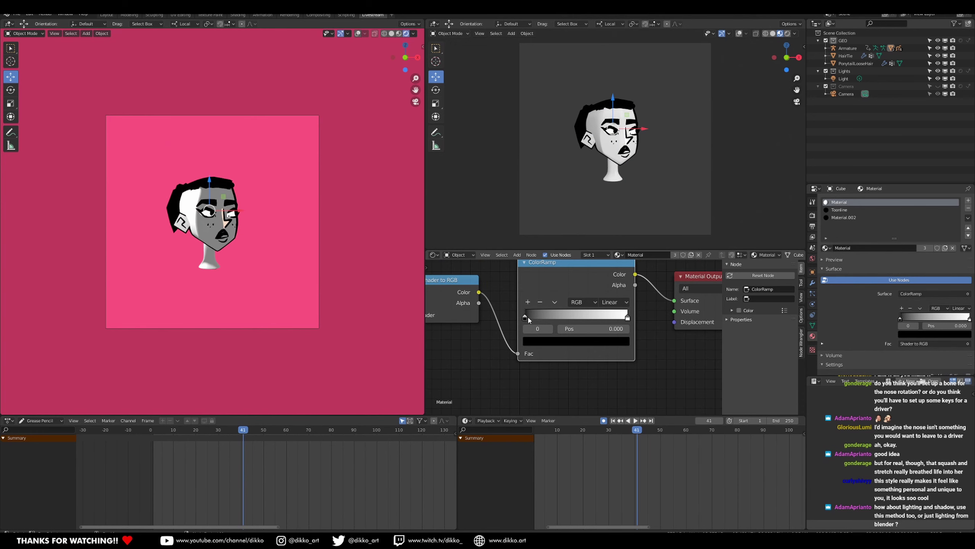
click(535, 340)
drag(606, 240, 607, 203)
click(550, 250)
click(560, 248)
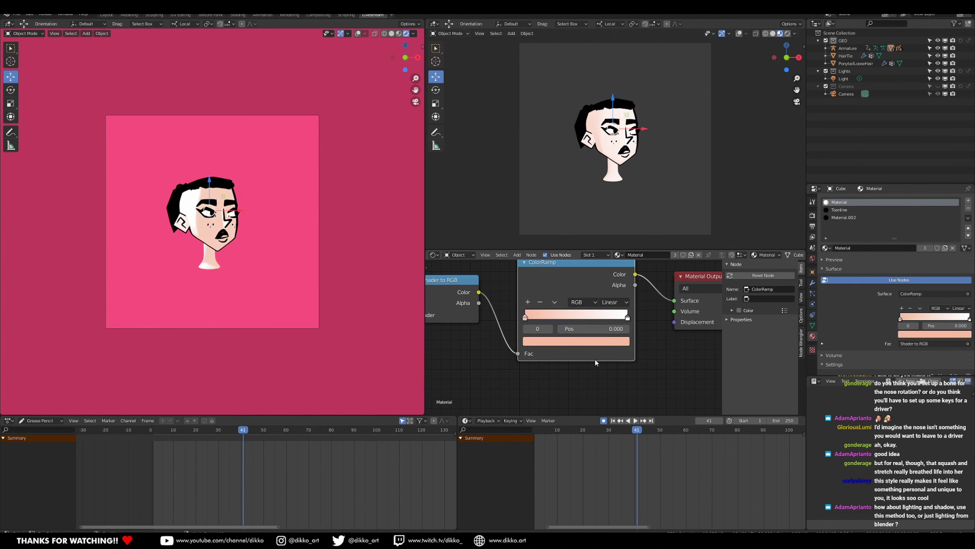
Change the ColorRamp's white stop to a pale cream skin tone for the lit side.
click(613, 341)
click(627, 317)
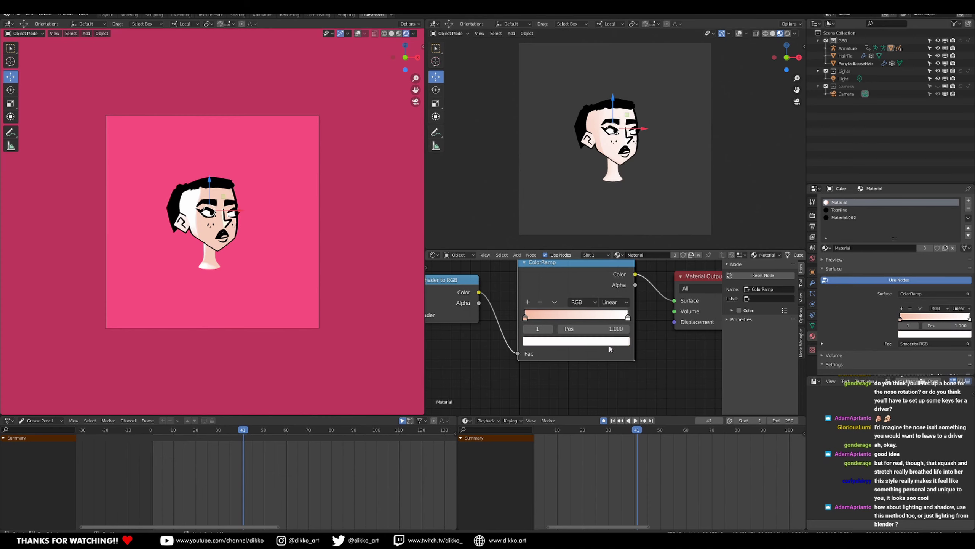
click(610, 341)
click(554, 242)
click(556, 244)
drag(557, 243, 560, 242)
Sharpen the shadow edge by placing the cream stop at 0.827 with the salmon stop just before it, and scrub to frame 3.
drag(545, 317, 610, 322)
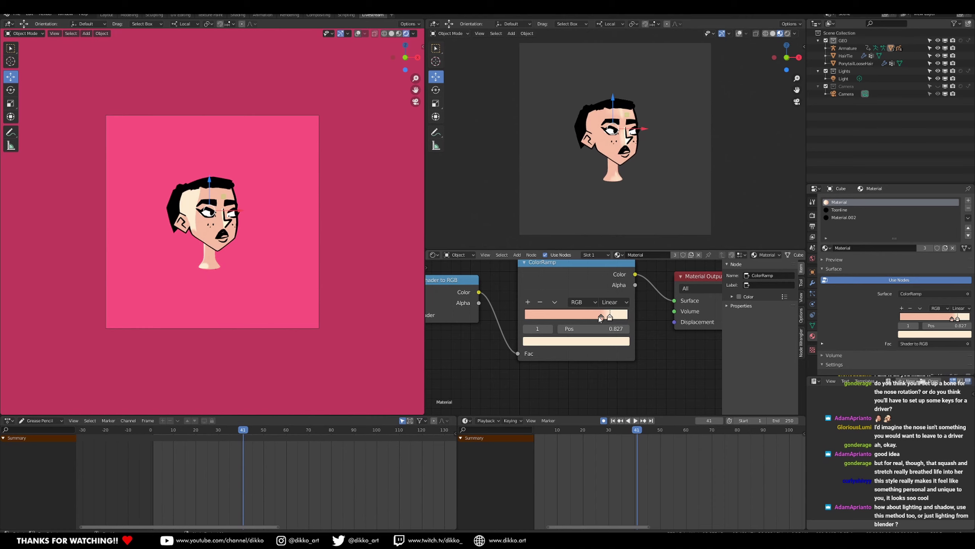
drag(186, 429, 158, 436)
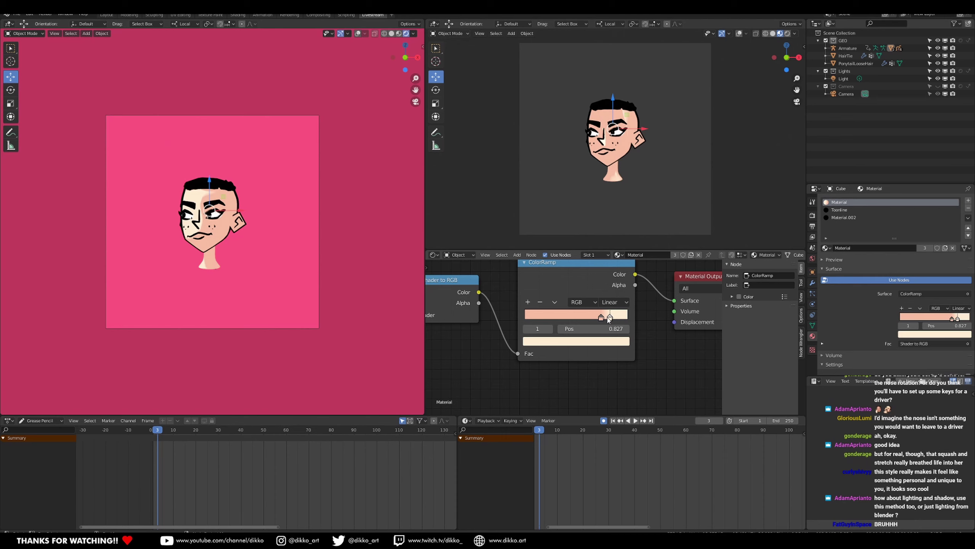
Move the ColorRamp's cream stop to 0.805 and play back the head turn to check the shadow, ending at frame 29.
drag(609, 320, 609, 319)
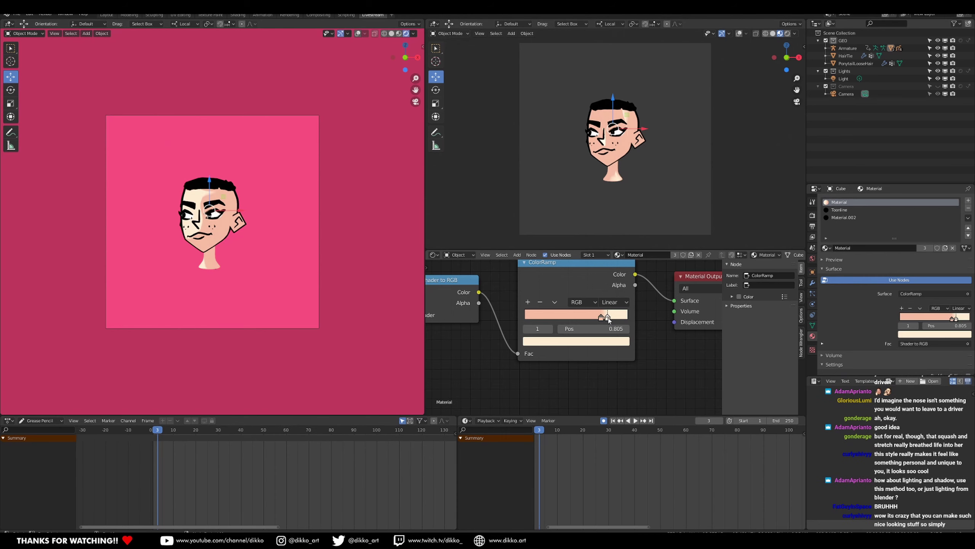
key(space)
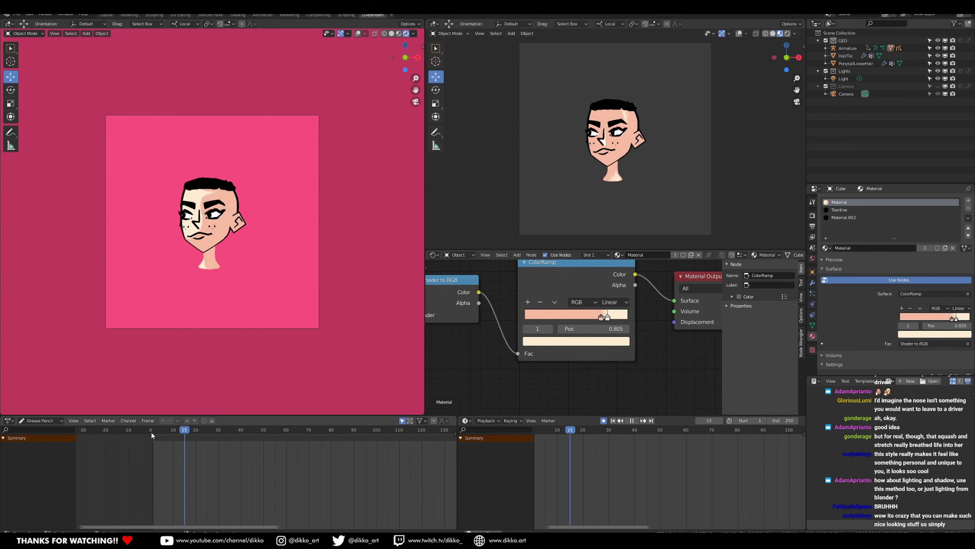
key(space)
click(158, 432)
key(space)
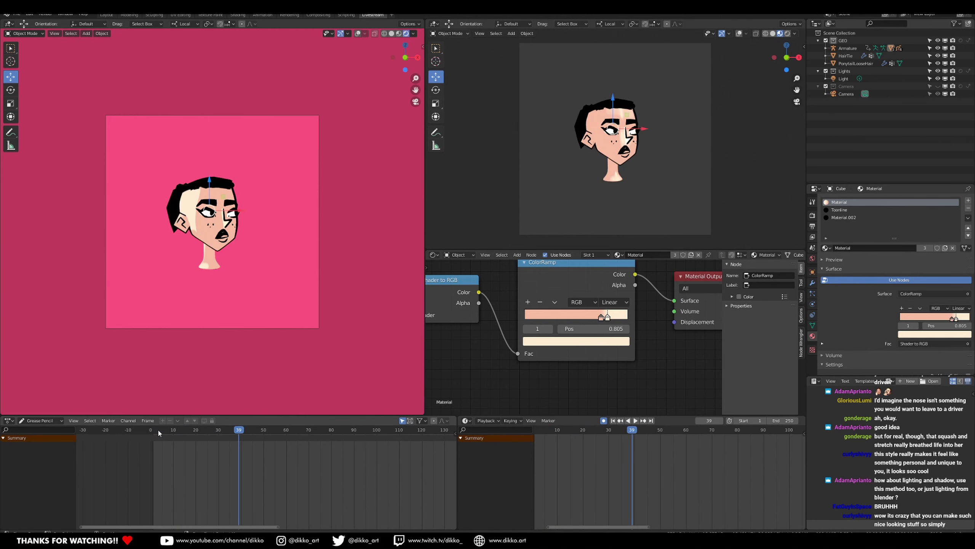
click(158, 432)
click(192, 447)
key(space)
mouse_move(218, 449)
mouse_down()
mouse_move(191, 452)
mouse_move(216, 451)
mouse_up()
Set the skin ColorRamp's interpolation to Constant, with the salmon stop at 0.536 and the cream stop at 0.577.
click(614, 302)
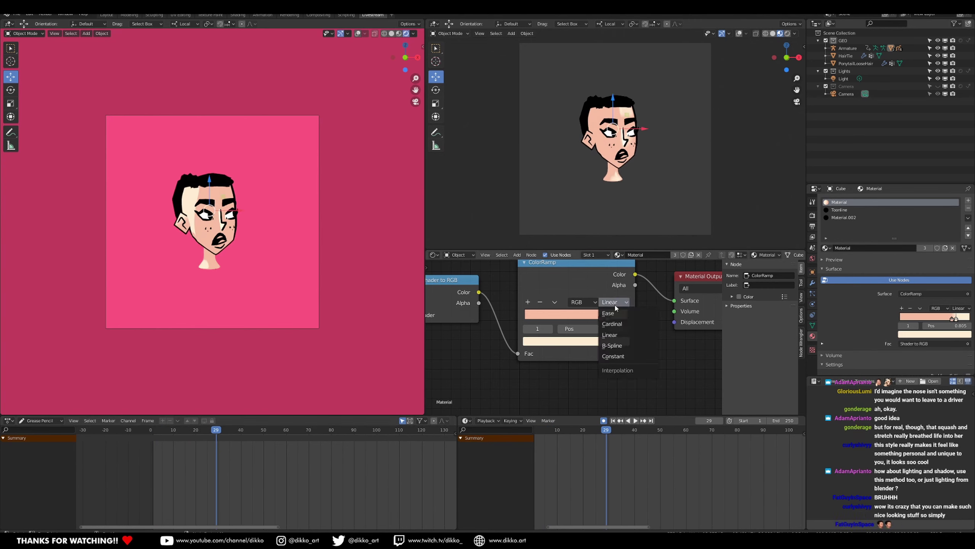
click(624, 356)
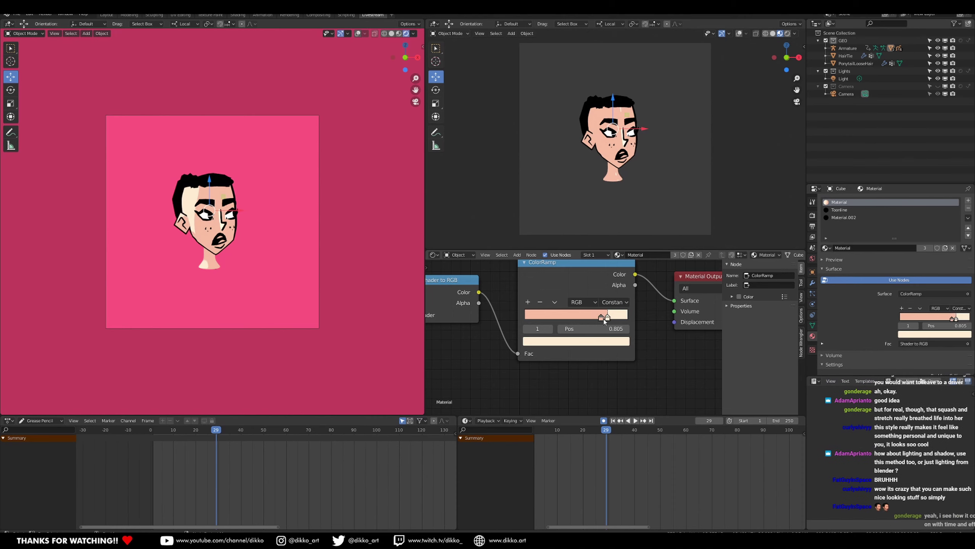
drag(600, 318, 582, 320)
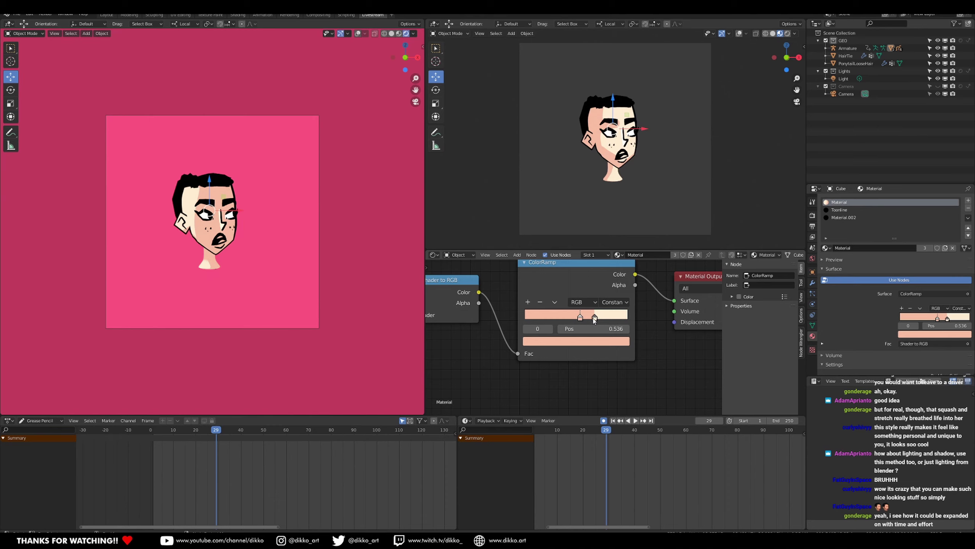
drag(594, 322, 583, 321)
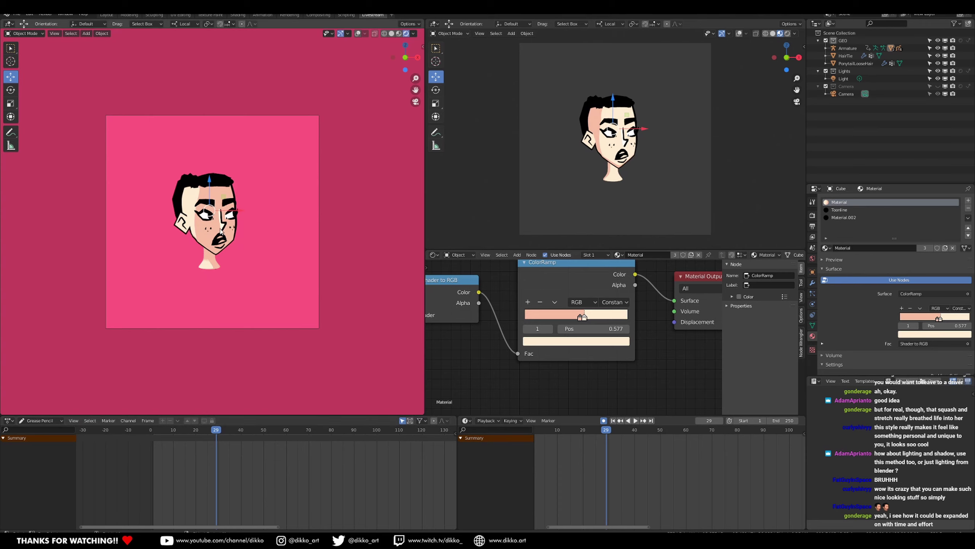
Play back the head turn from its early frames to check the hard-edged skin shading.
drag(218, 433, 168, 432)
key(space)
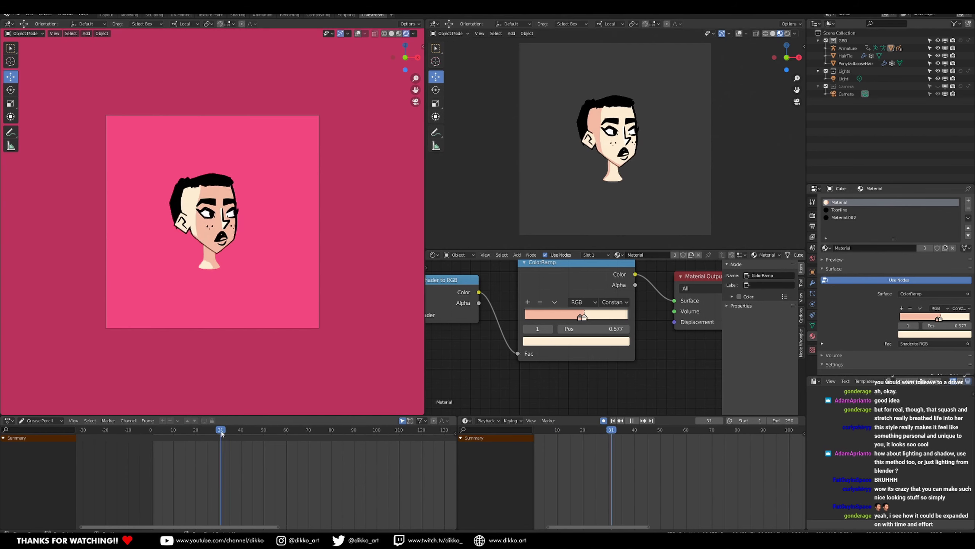
click(166, 430)
click(167, 431)
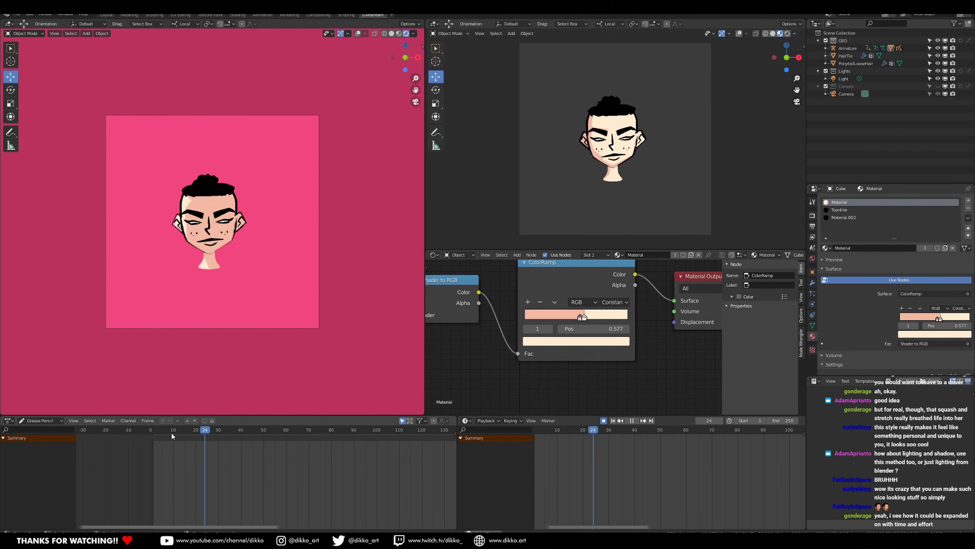
Move the ColorRamp node closer to the Shader to RGB node, leaving room before the Material Output.
scroll(542, 354, down, 2)
middle_drag(543, 355, 691, 338)
scroll(615, 323, down, 1)
middle_drag(615, 322, 505, 306)
drag(602, 316, 527, 334)
click(527, 334)
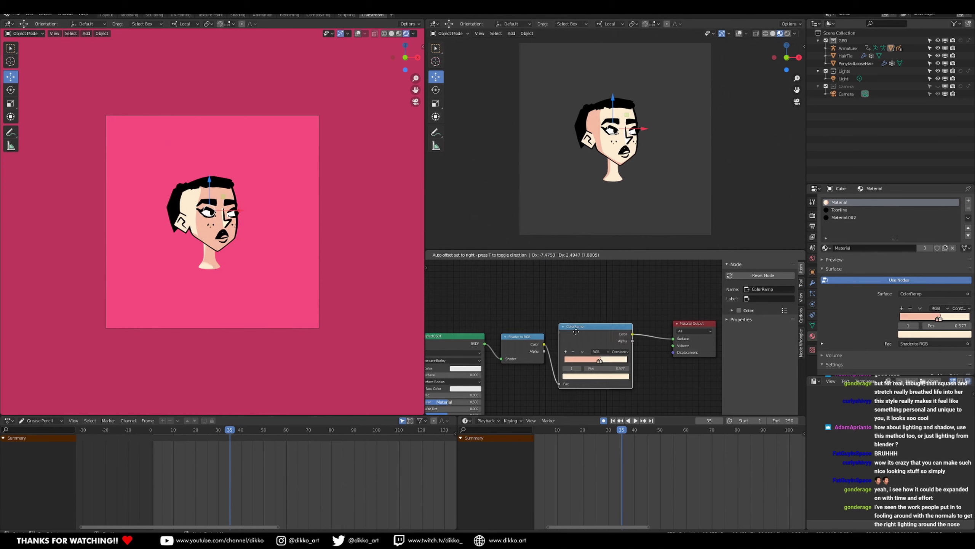
drag(591, 327, 583, 338)
Add a Fresnel node above the Shader to RGB node.
middle_drag(487, 348, 592, 343)
key(shift+a)
click(480, 315)
text(f)
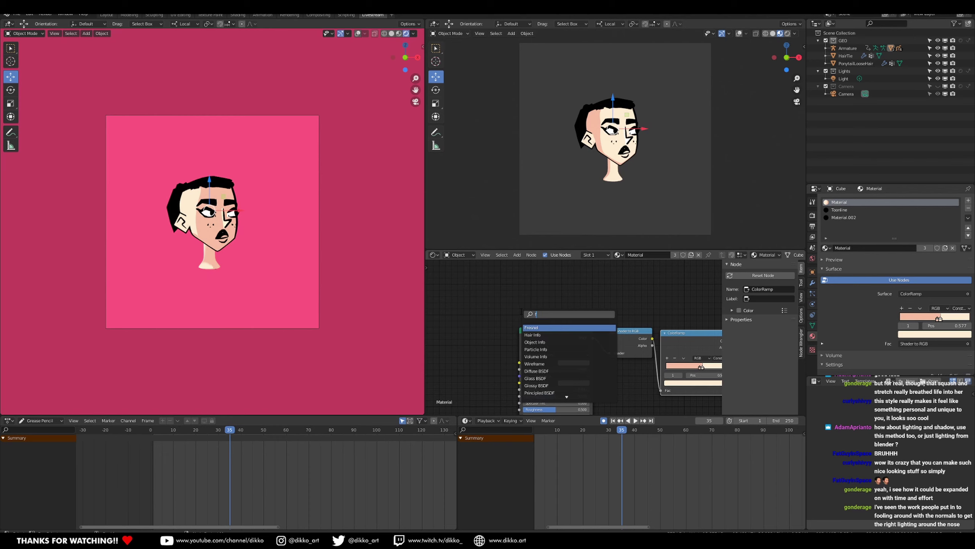
key(Return)
click(641, 298)
middle_drag(641, 298, 526, 284)
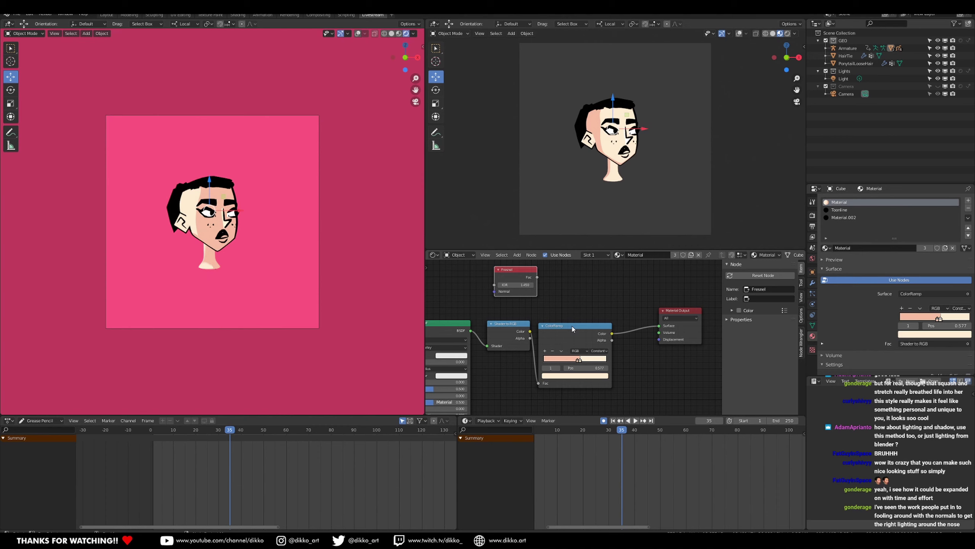
Shift the Material Output node away from the ColorRamp and add a MixRGB node between them.
scroll(571, 326, up, 1)
middle_drag(565, 329, 553, 347)
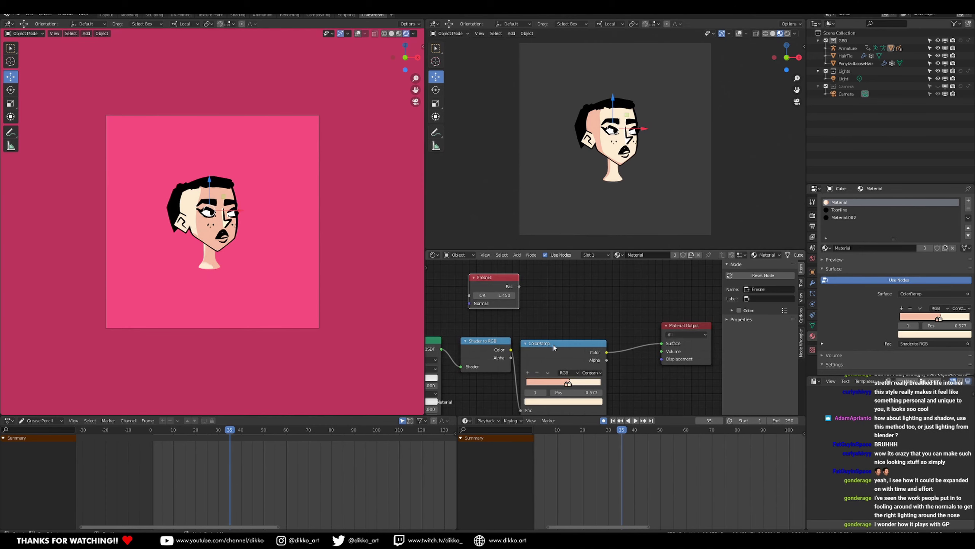
drag(684, 328, 699, 338)
key(shift+a)
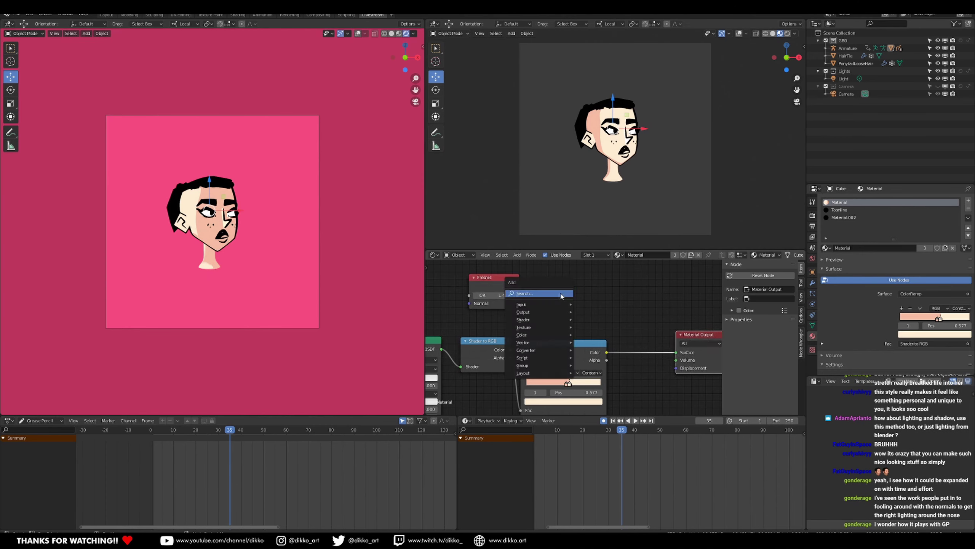
text(mix)
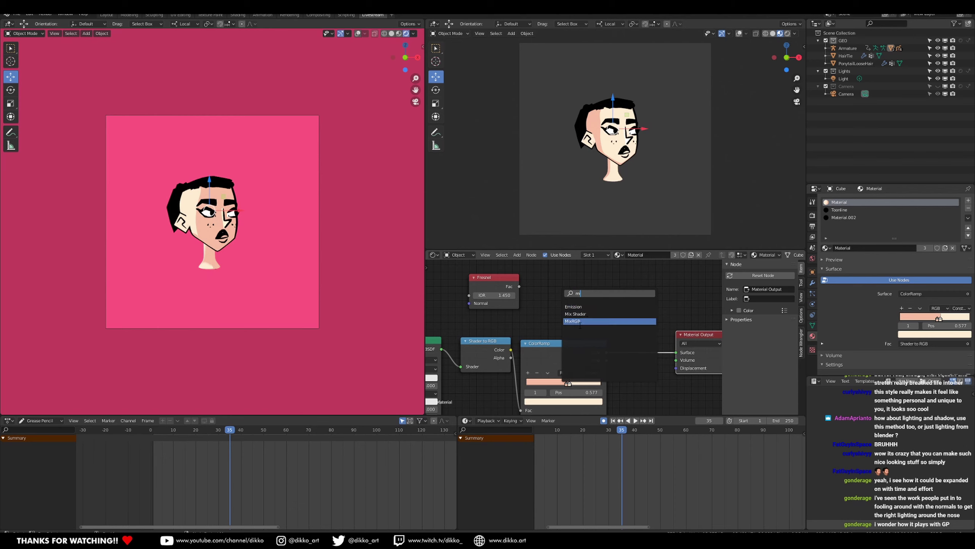
click(576, 321)
click(642, 316)
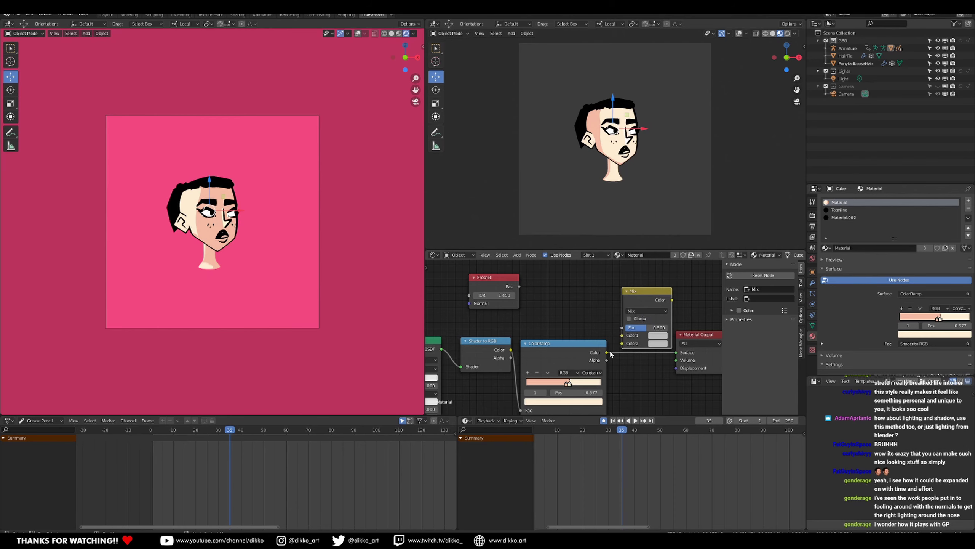
Connect the ColorRamp color to the Mix node's Color2, the Fresnel to its Fac, and the Mix output to the material's Surface.
drag(611, 354, 620, 348)
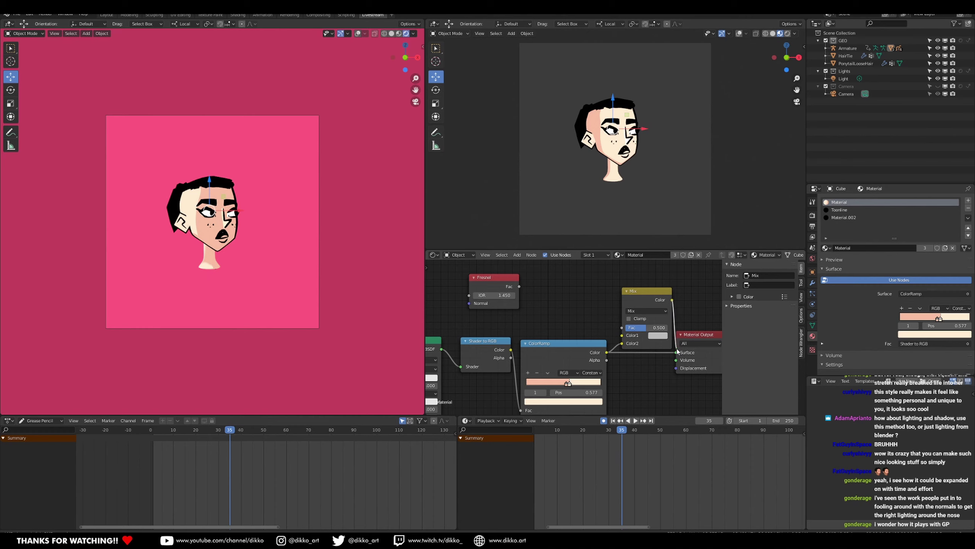
drag(678, 356, 677, 353)
drag(643, 296, 634, 287)
mouse_move(520, 287)
mouse_down()
mouse_move(614, 318)
mouse_move(598, 324)
mouse_up()
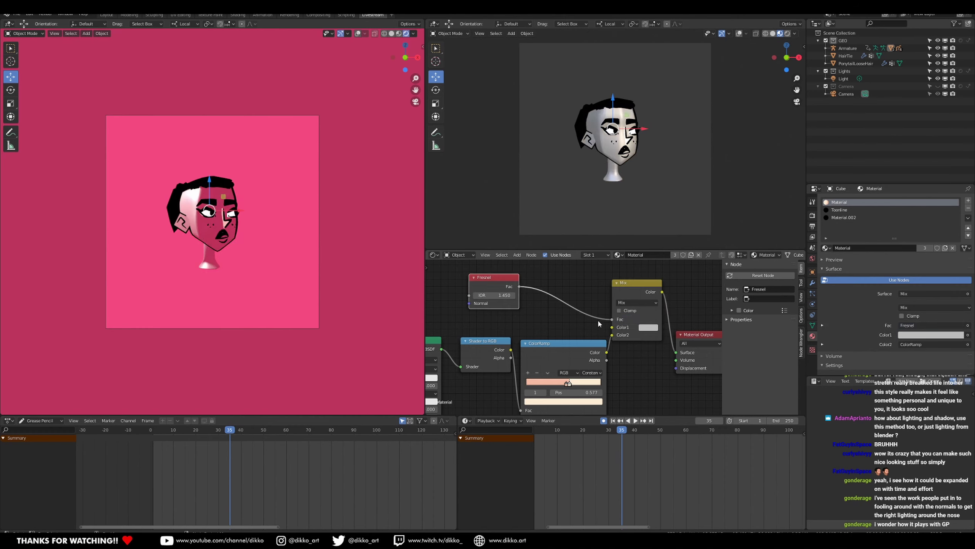
Lighten the Mix node's Color1 to a pale grey with value 0.807.
scroll(641, 336, up, 1)
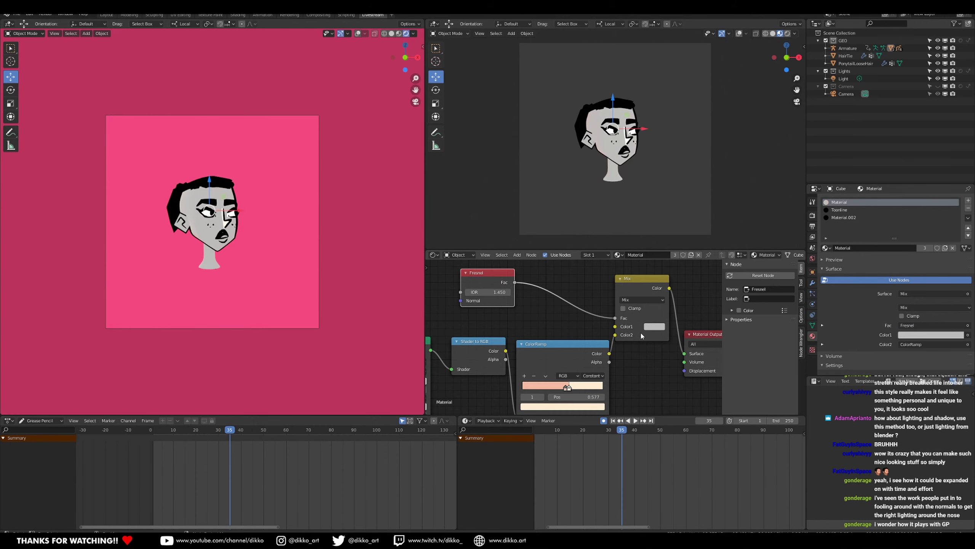
click(654, 327)
drag(711, 230, 710, 224)
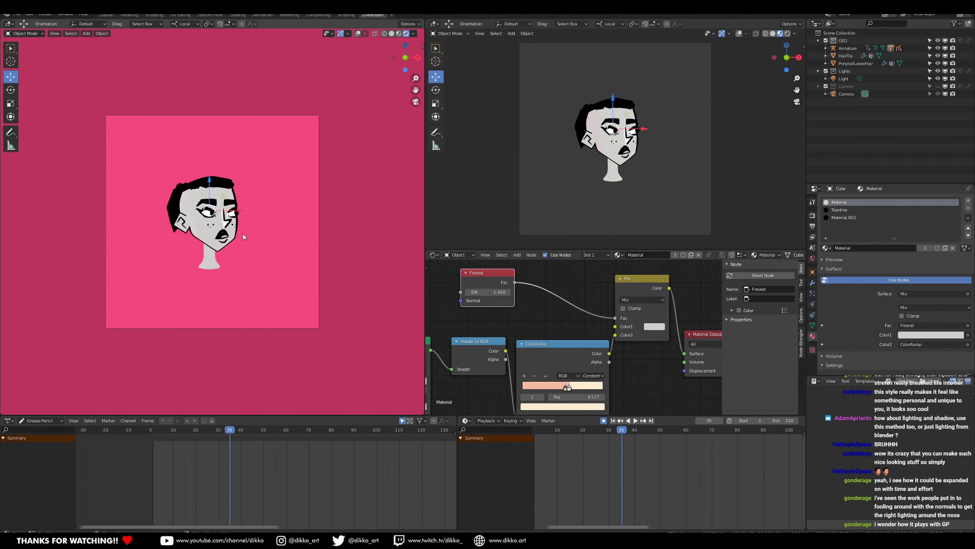
Insert a second ColorRamp node between the Fresnel node and the Mix node's Fac.
mouse_move(617, 328)
middle_down()
mouse_move(650, 345)
mouse_move(628, 339)
middle_up()
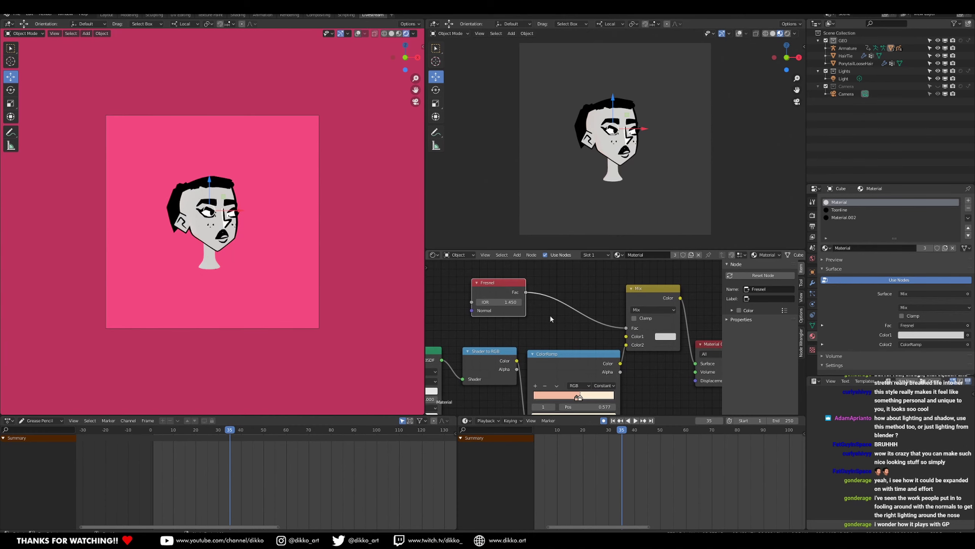
drag(499, 302, 480, 302)
middle_drag(525, 306, 573, 311)
drag(554, 292, 509, 290)
key(shift+a)
click(509, 291)
text(ran)
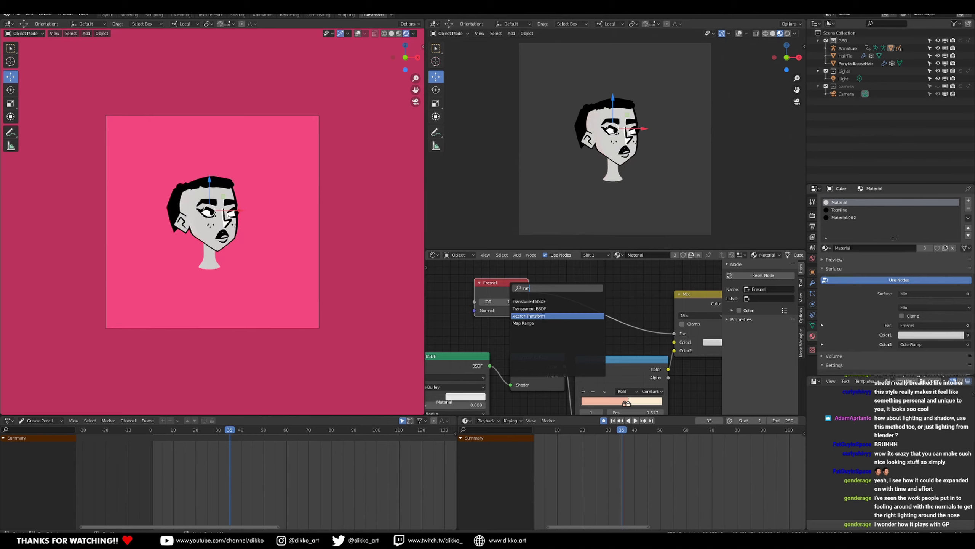
key(BackSpace)
text(m)
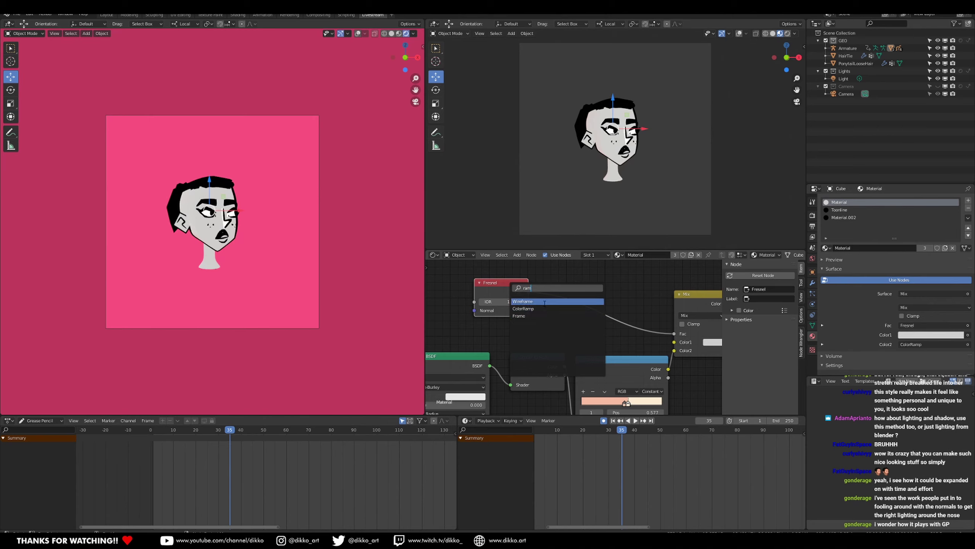
click(580, 308)
click(582, 284)
scroll(533, 321, up, 2)
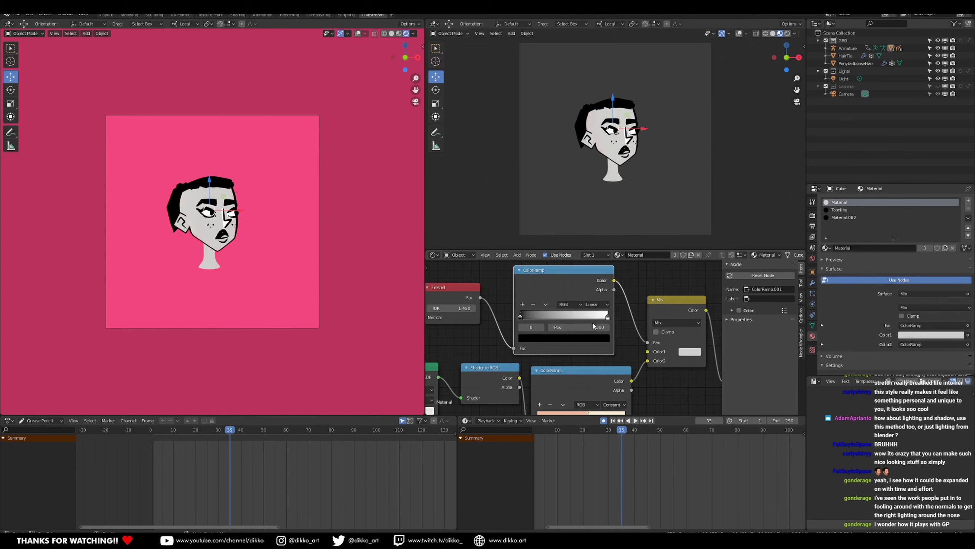
Reverse the Fresnel ramp so white precedes the black stop at 0.182, and set the Mix node's Color1 to white.
mouse_move(511, 315)
mouse_down()
mouse_move(599, 315)
mouse_move(501, 313)
mouse_move(550, 316)
mouse_move(517, 314)
mouse_move(530, 315)
mouse_up()
click(542, 314)
scroll(581, 318, down, 1)
click(665, 343)
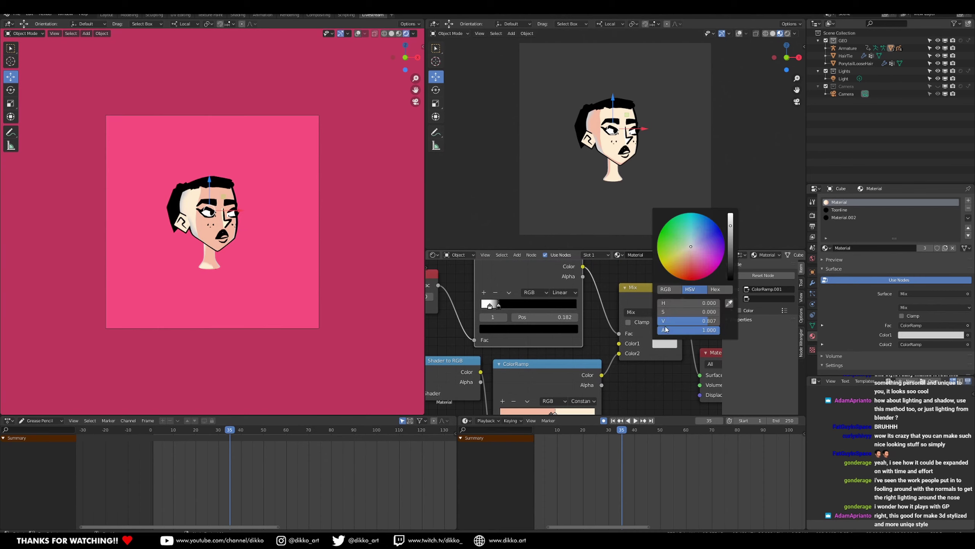
drag(732, 229, 730, 215)
Sharpen the rim light by placing the Fresnel ramp's black stop at 0.150, right beside the white stop.
scroll(292, 222, up, 4)
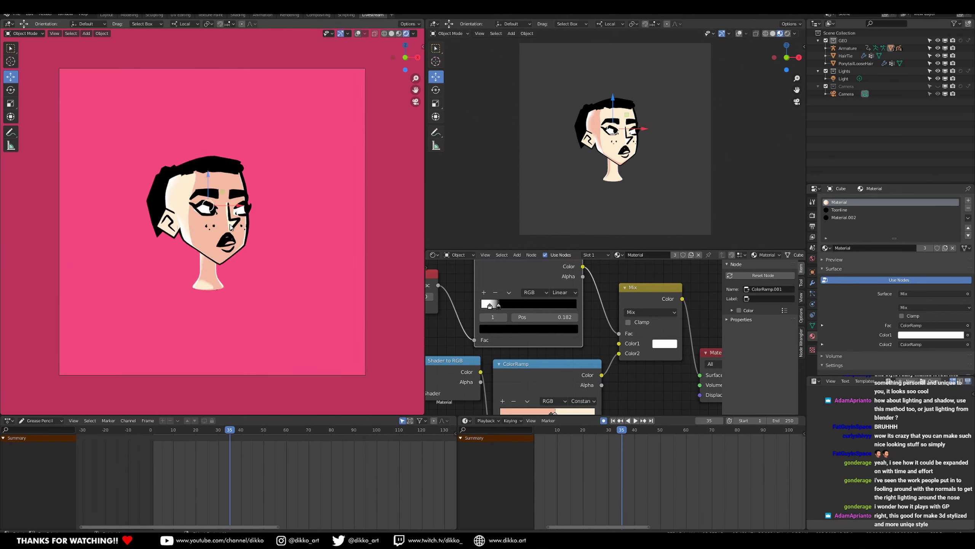
scroll(273, 229, up, 3)
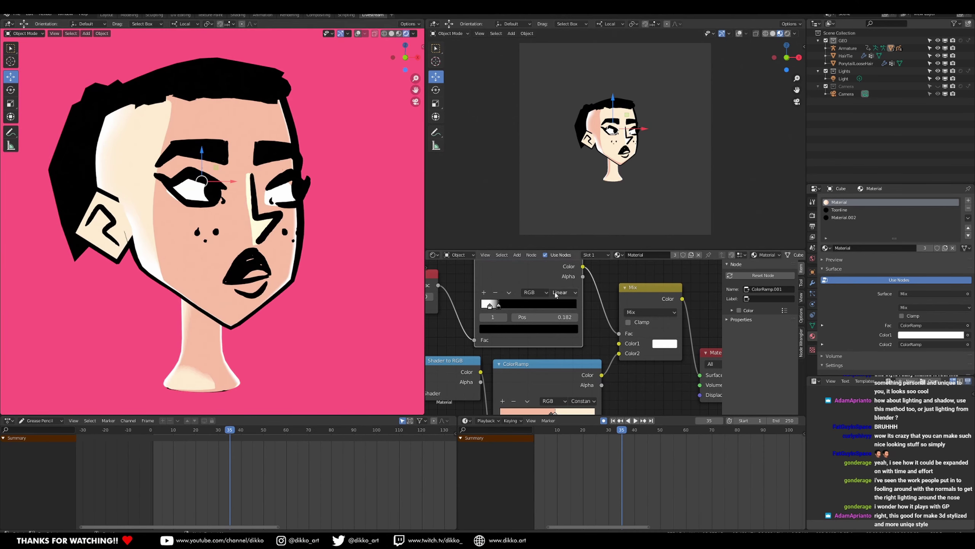
drag(490, 305, 499, 310)
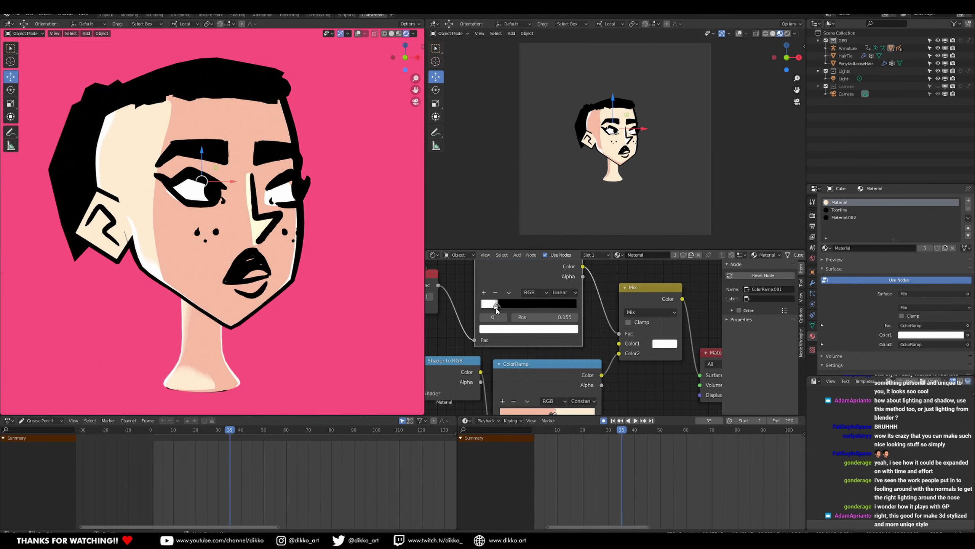
click(498, 310)
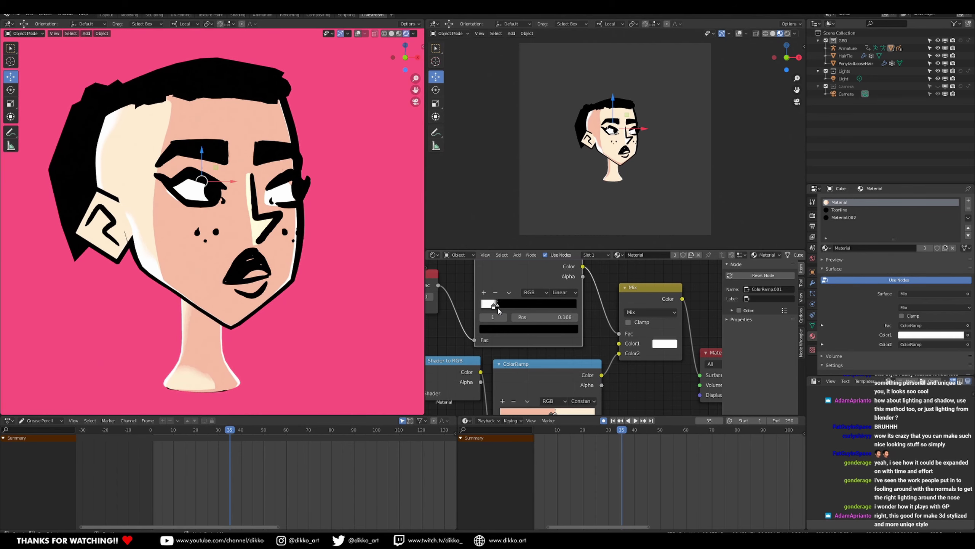
drag(498, 309, 497, 309)
Play back the head turn repeatedly from its early frames to check the rim light and toon shading in motion.
scroll(226, 276, down, 4)
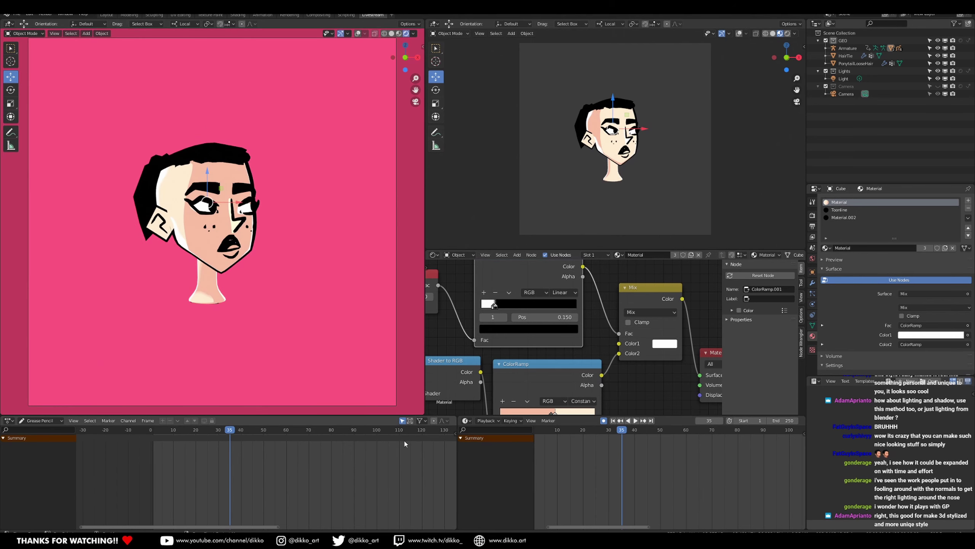
key(space)
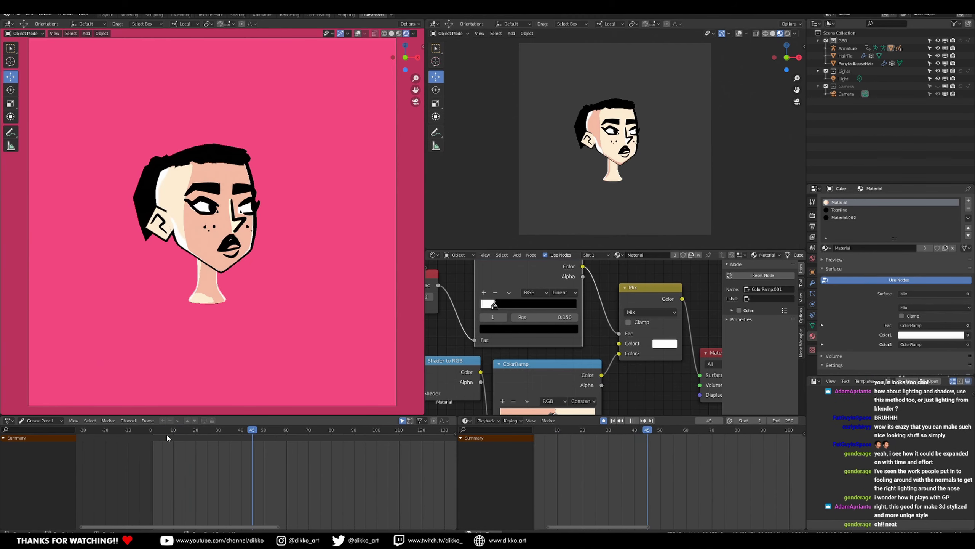
key(space)
click(165, 430)
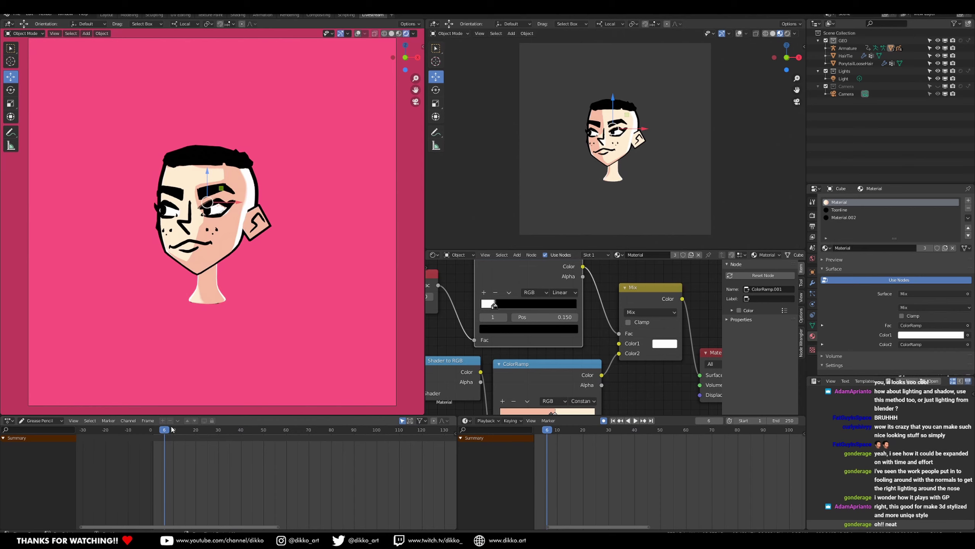
key(space)
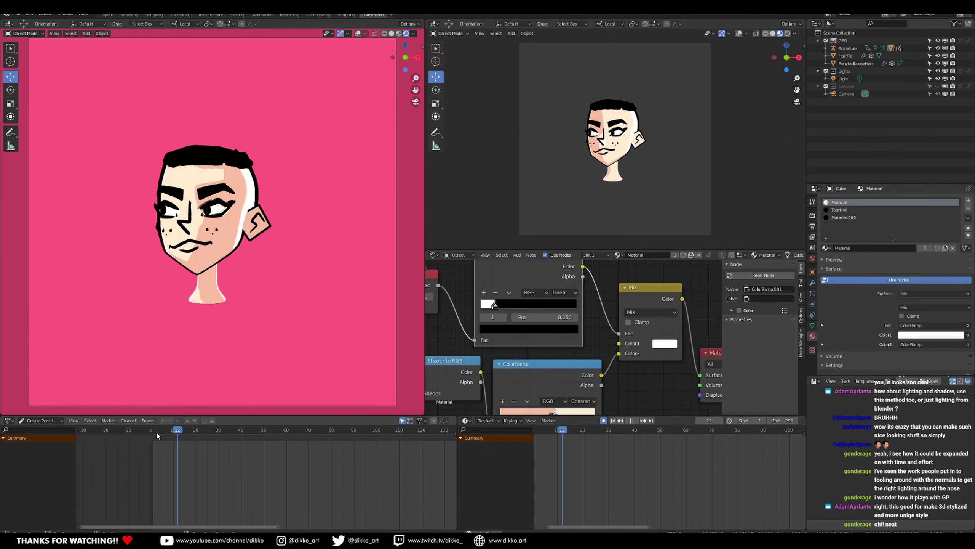
key(space)
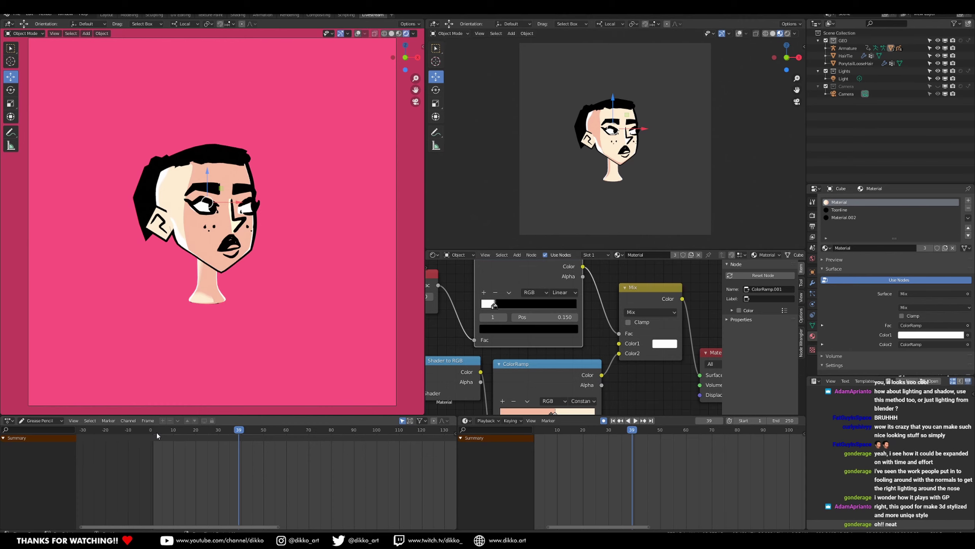
click(154, 430)
key(space)
key(space)
key(space)
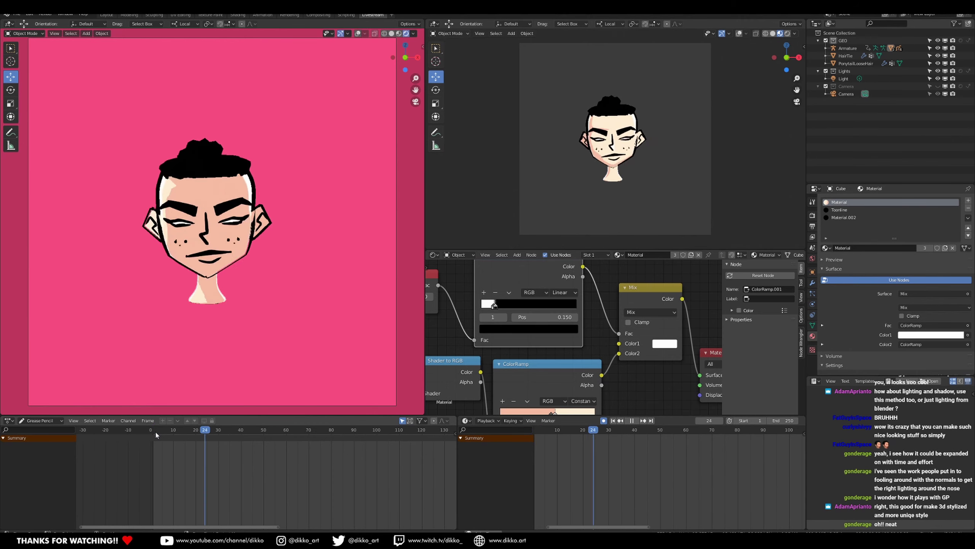
Replay the head turn several times from the start of the timeline to review the shading and rim light in motion.
click(149, 436)
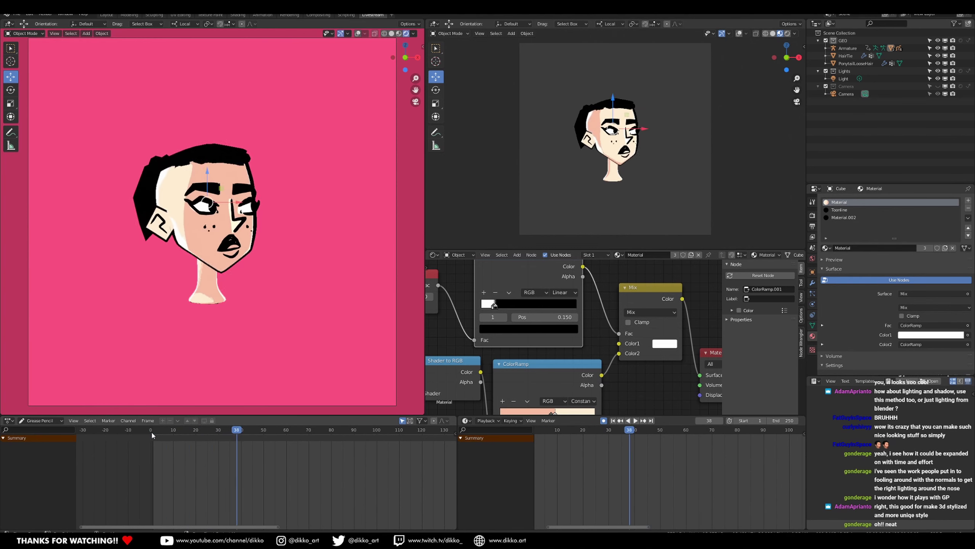
click(153, 436)
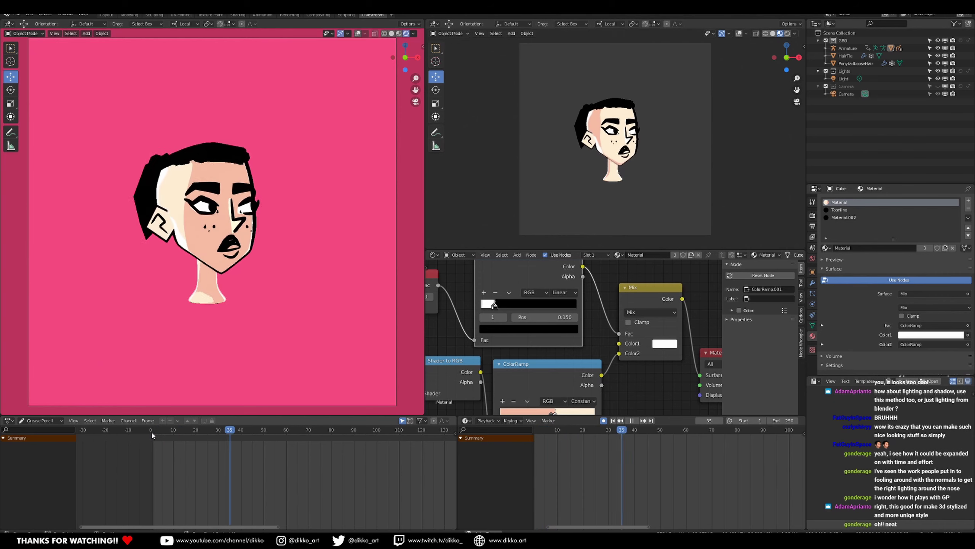
click(153, 434)
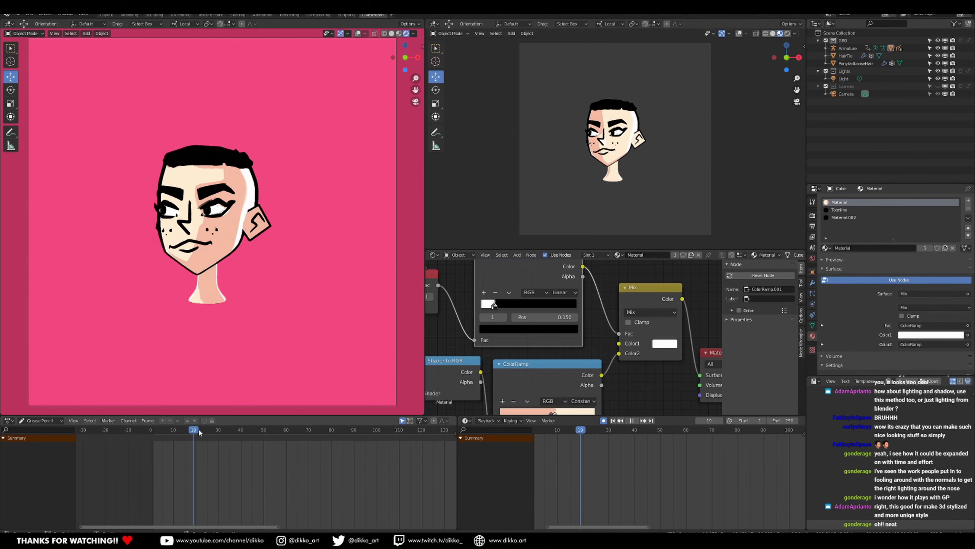
drag(150, 435, 151, 435)
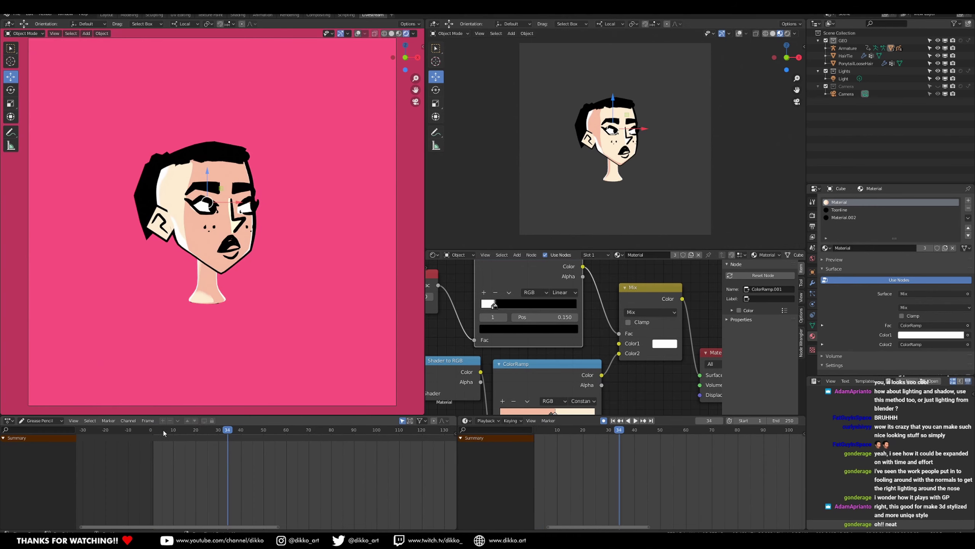
click(154, 430)
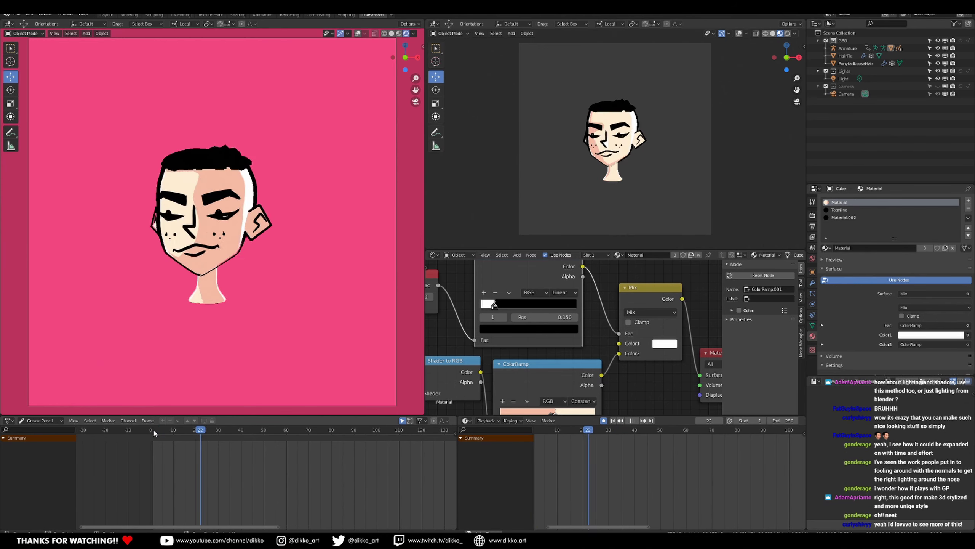
key(space)
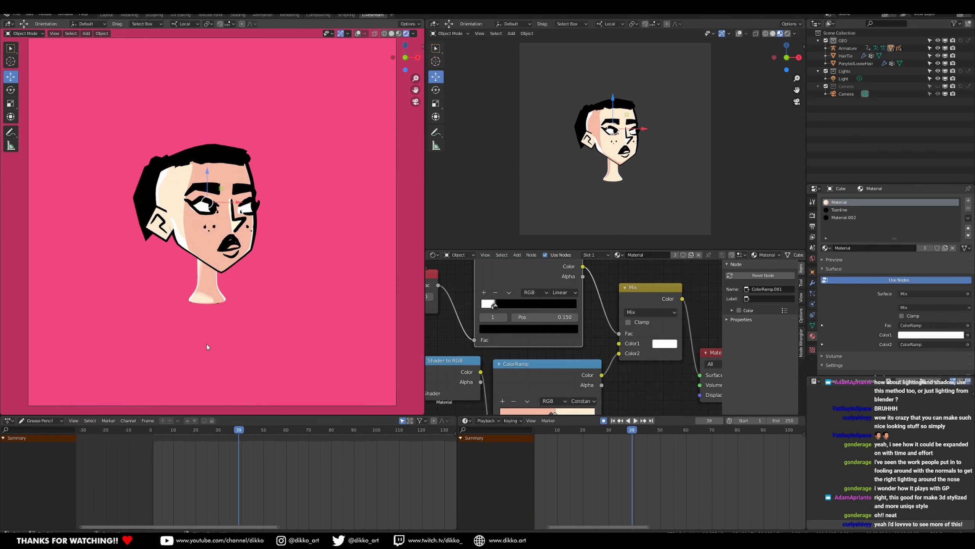
Render frame 39 to inspect the final shading and outlines, and close the render result.
key(F12)
scroll(203, 362, up, 1)
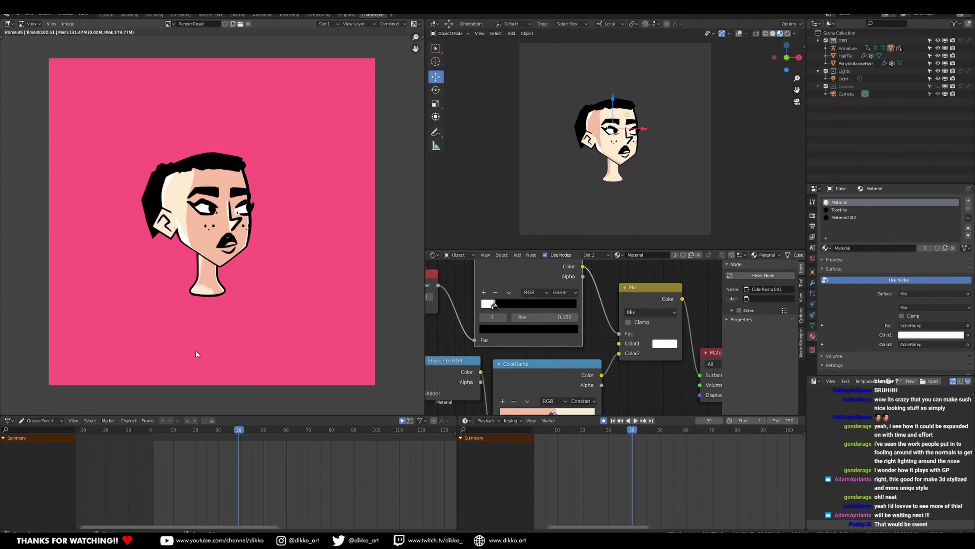
key(Escape)
Play the animation again from frame 1 and scrub to frame 19 to examine the three-quarter pose.
key(shift+Left)
key(space)
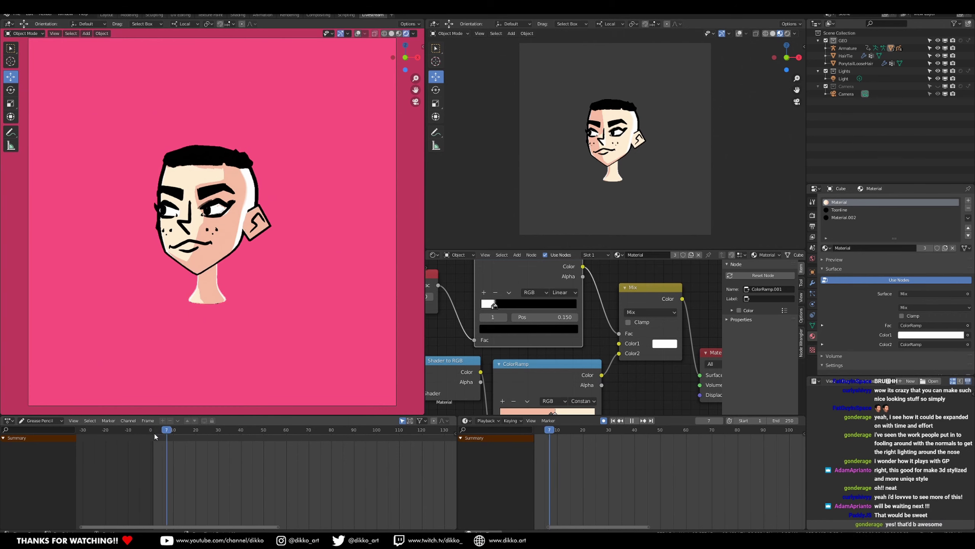
key(space)
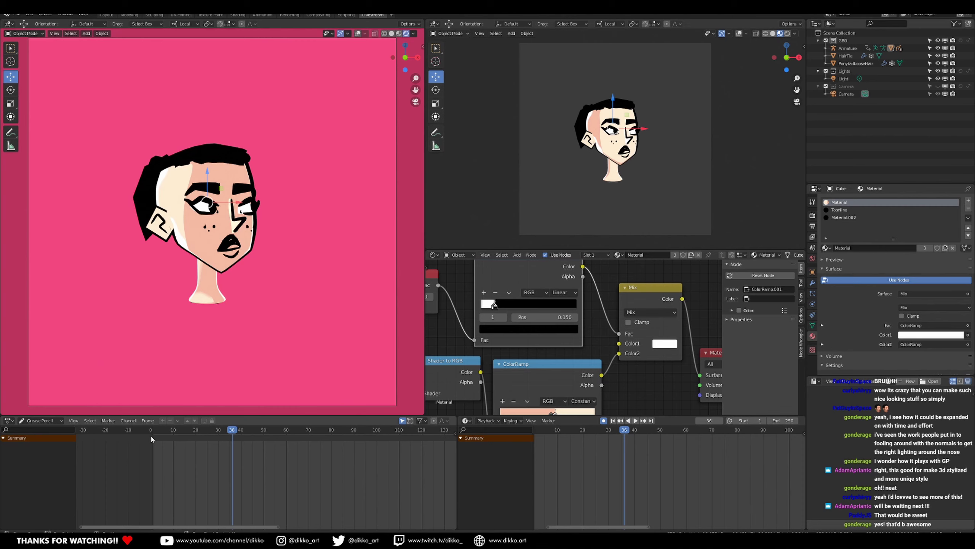
key(shift+Left)
key(space)
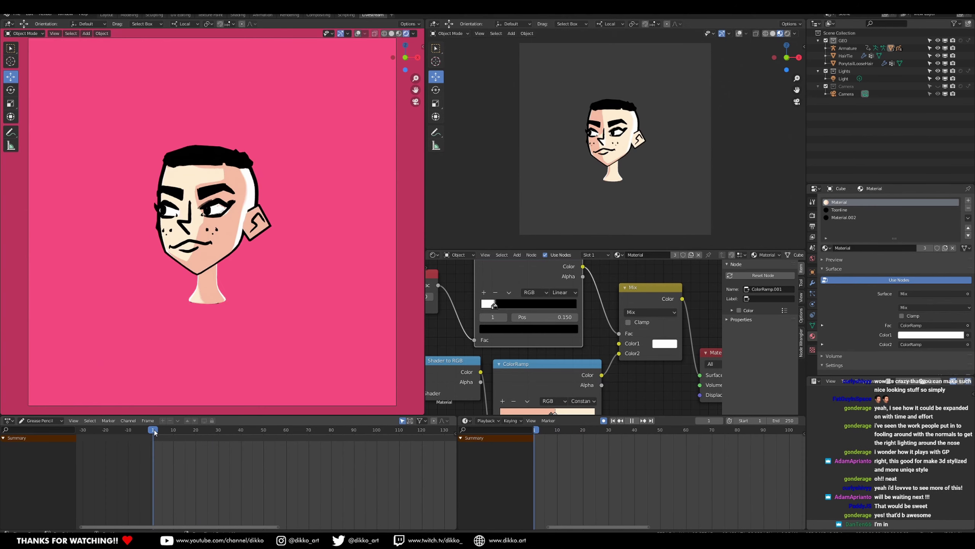
mouse_move(199, 441)
mouse_down()
mouse_move(154, 444)
mouse_move(232, 448)
mouse_move(151, 448)
mouse_move(235, 449)
mouse_move(155, 445)
mouse_move(220, 434)
mouse_move(193, 434)
mouse_up()
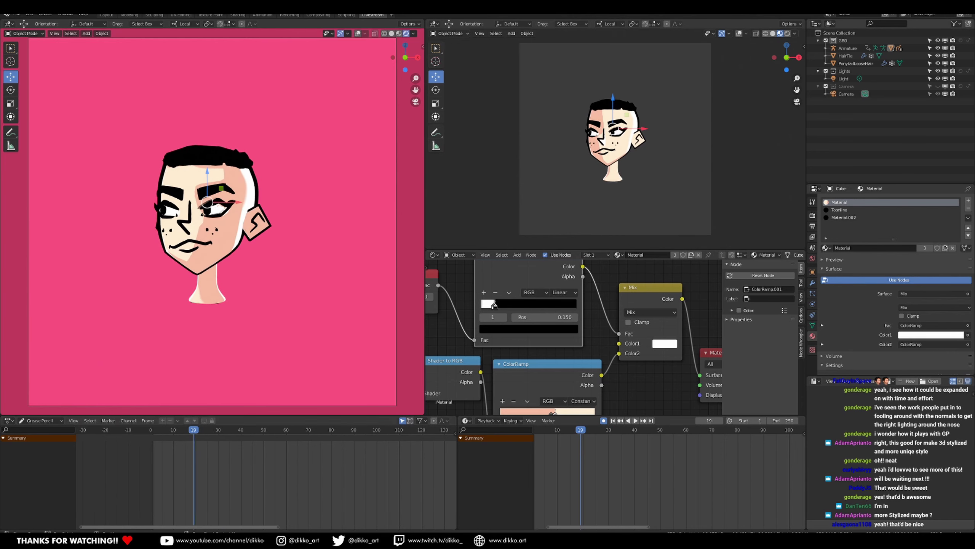
Switch to Affinity Designer and create a 210 × 297 mm A4 print document with a new pixel layer.
mouse_move(274, 530)
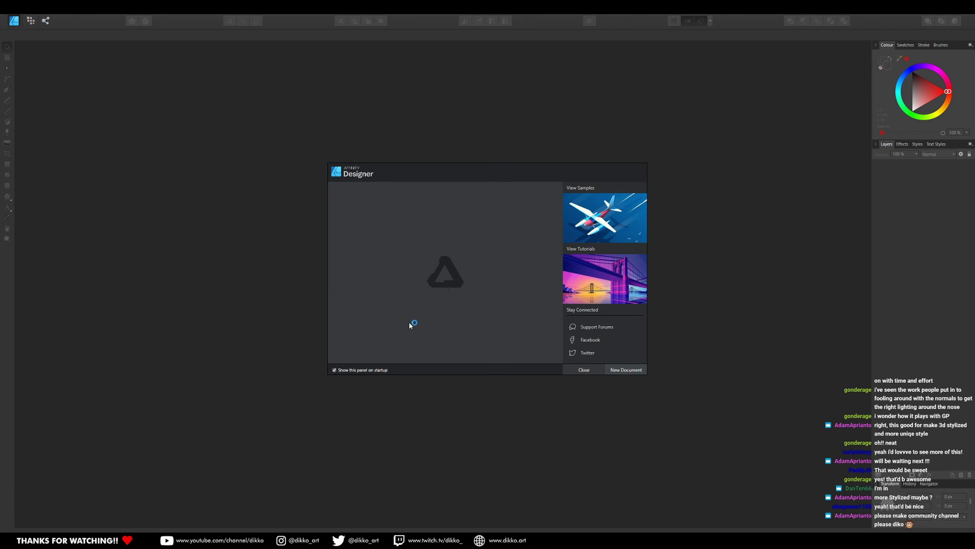
click(626, 370)
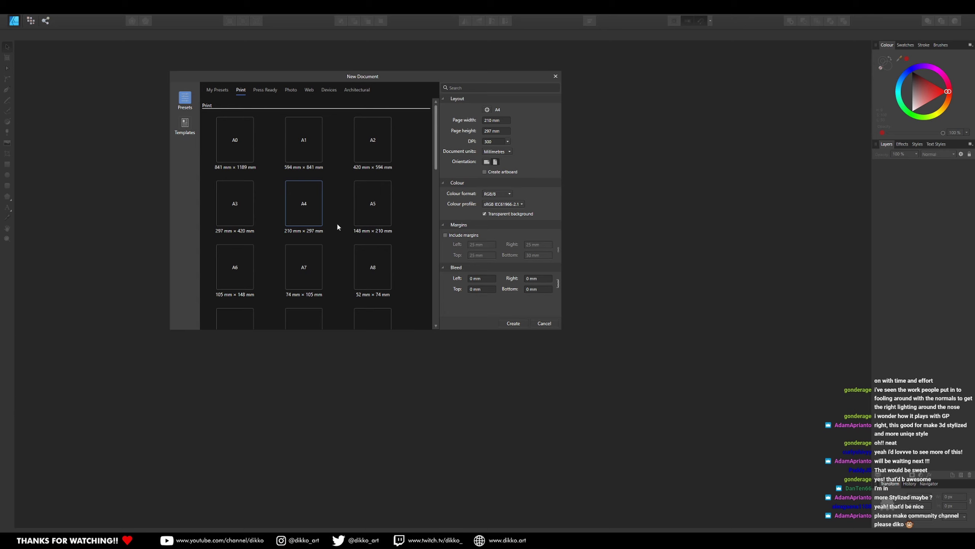
double_click(307, 211)
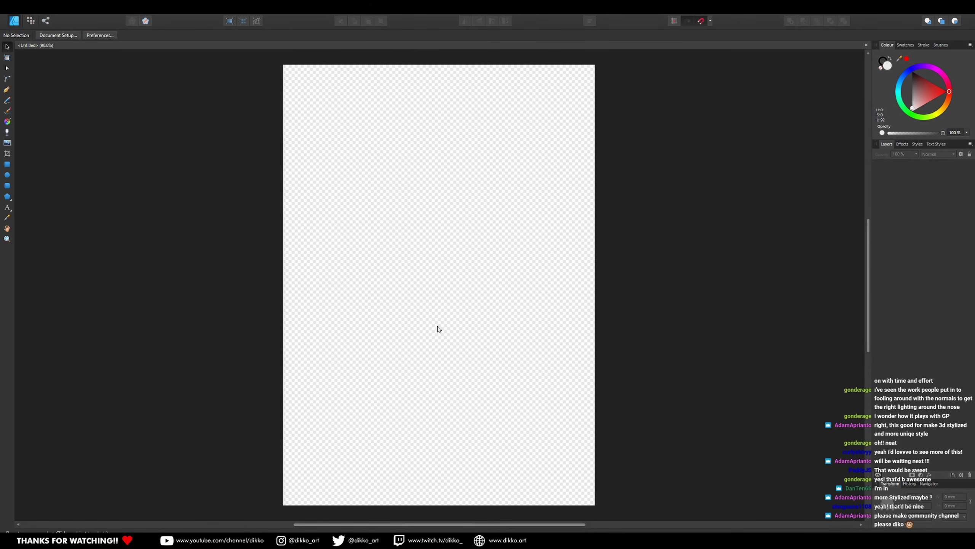
click(961, 475)
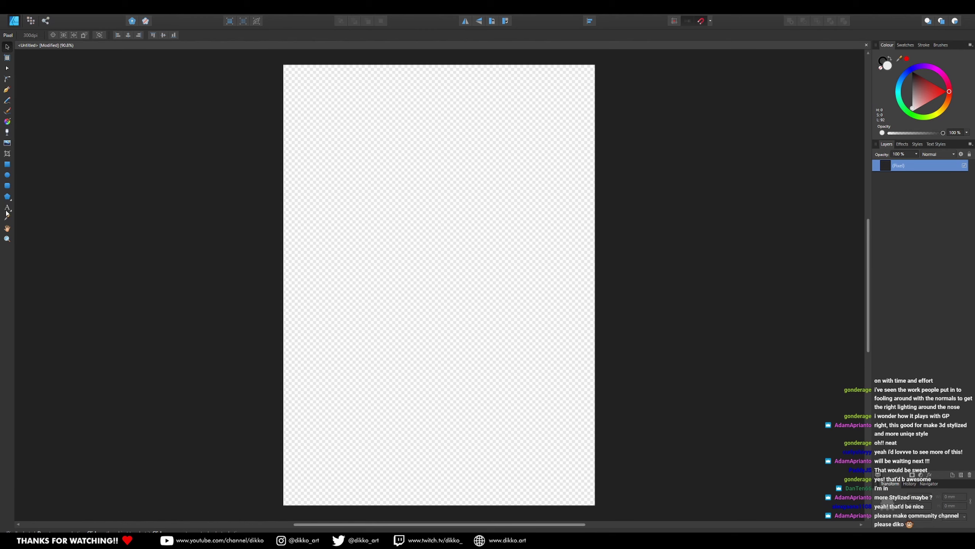
Flood-fill the pixel layer with light grey in the Pixel Persona and add an empty pixel layer above it for brushwork.
click(31, 20)
key(g)
click(499, 269)
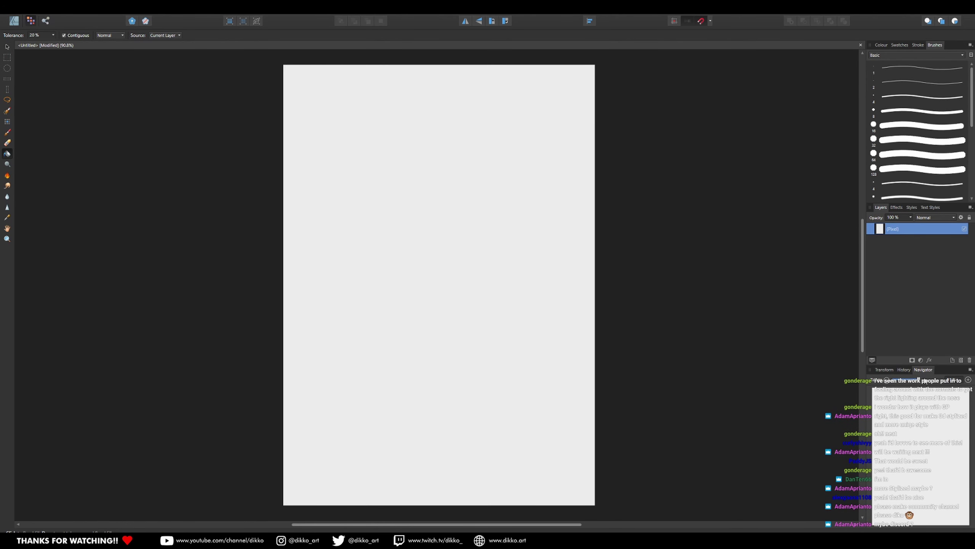
click(961, 360)
click(6, 132)
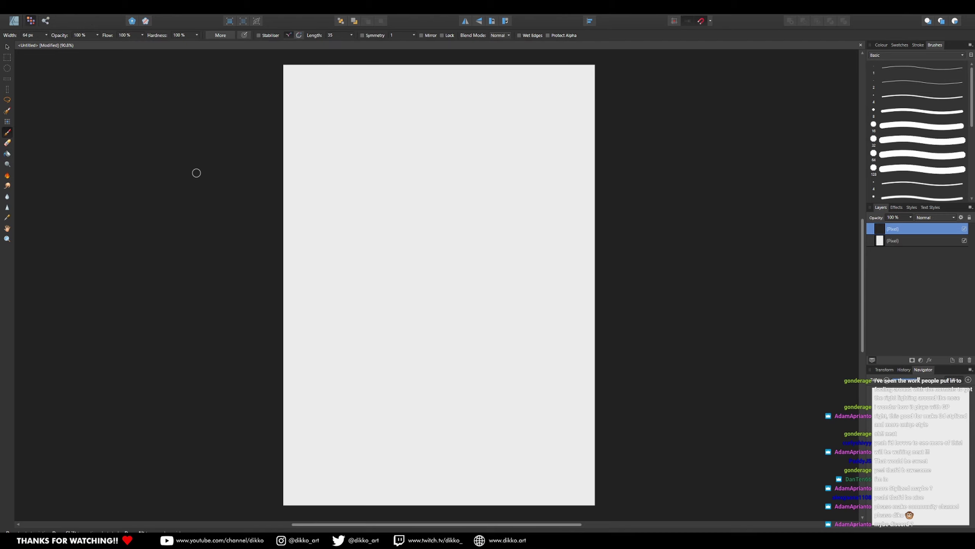
Test the 64 px Paint Brush on the upper pixel layer, undo the trial stroke, and make brush width follow pen pressure.
click(419, 226)
mouse_move(423, 227)
mouse_down()
mouse_move(399, 262)
mouse_move(415, 291)
mouse_up()
key(ctrl+z)
click(244, 35)
click(387, 179)
Sketch a black eye with a thick upper lid, curved lower lid and dark pupil mid-page, undoing unwanted strokes.
mouse_move(424, 277)
mouse_down()
mouse_move(488, 266)
mouse_move(451, 298)
mouse_move(488, 270)
mouse_move(471, 291)
mouse_up()
drag(467, 274, 463, 287)
click(427, 288)
key(ctrl+z)
key(ctrl+z)
key(ctrl+z)
key(ctrl+z)
key(ctrl+z)
key(ctrl+z)
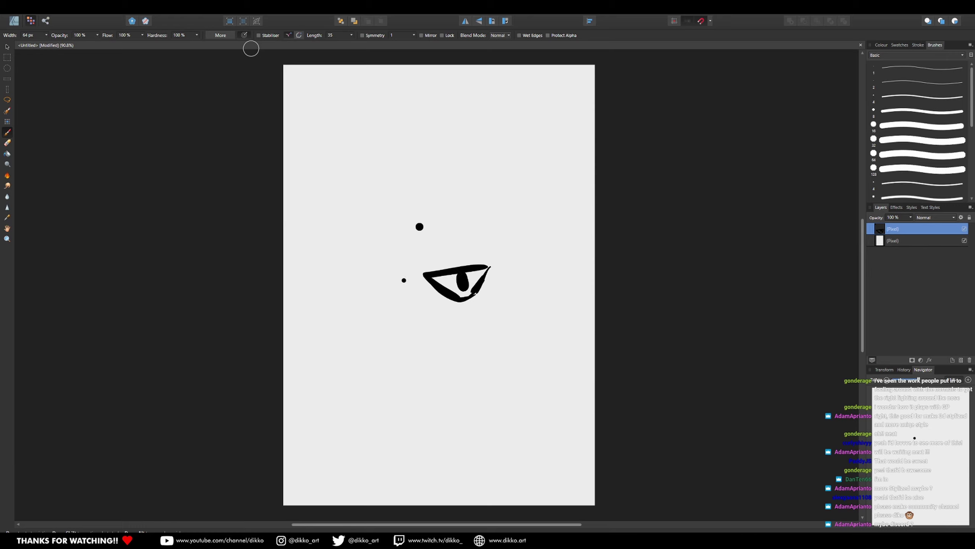